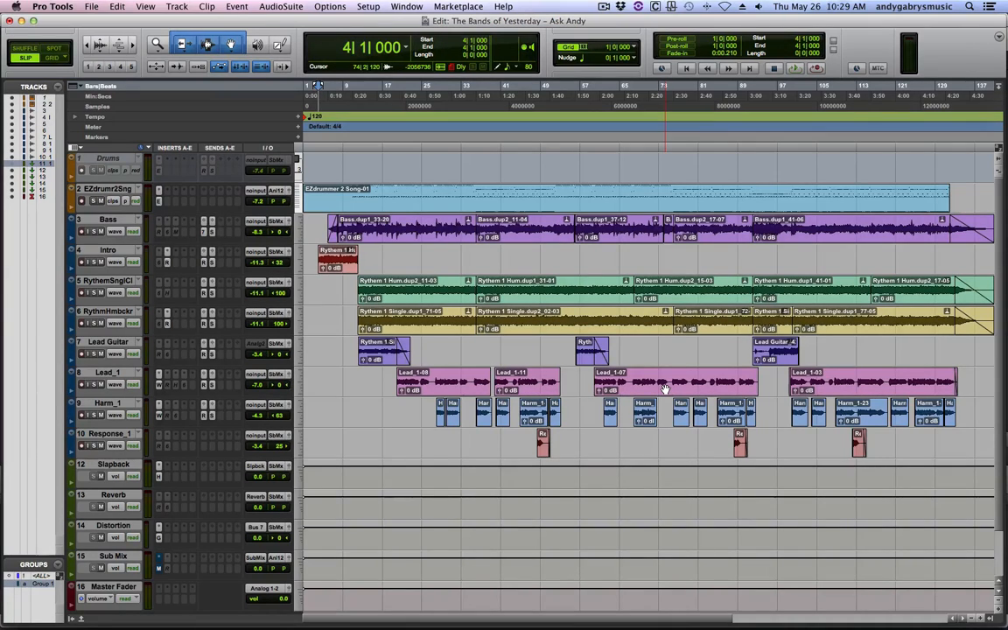
- Review the original session's mixer channels, arrangement and EZdrummer instrument on the drum track
key(super+equal)
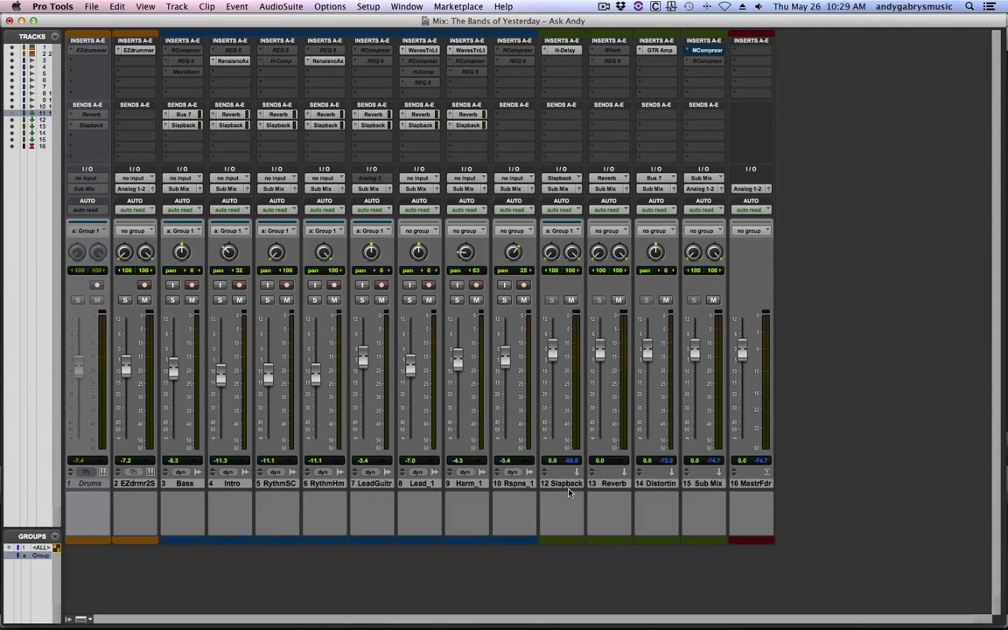
key(super+equal)
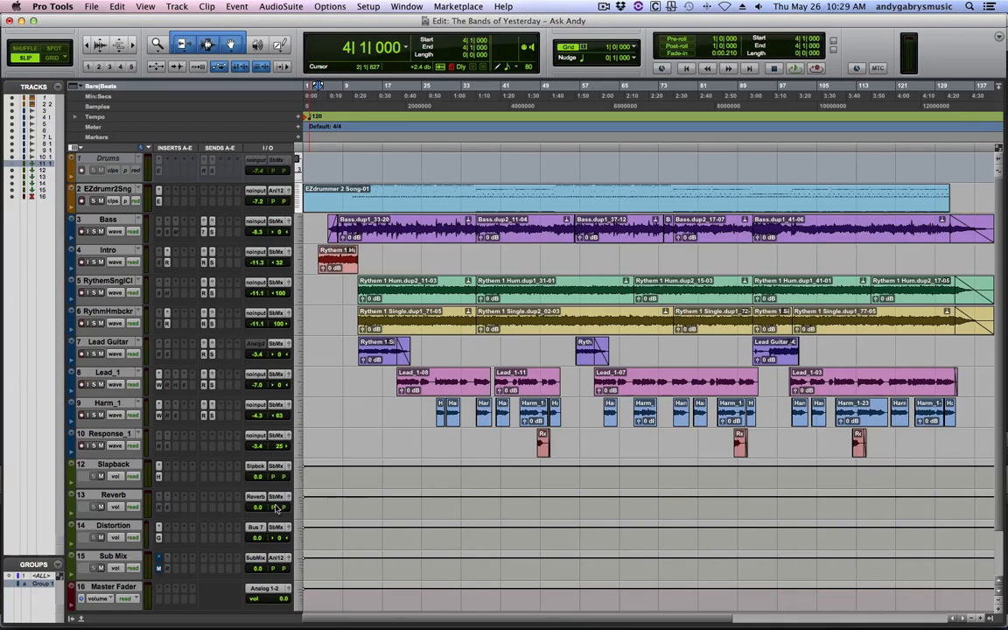
click(159, 202)
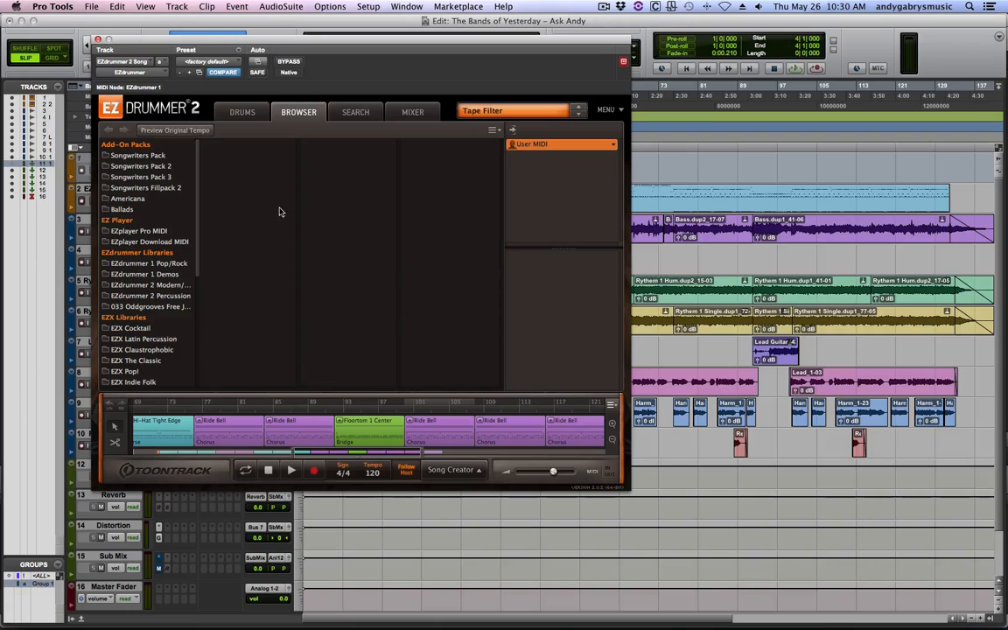
click(98, 40)
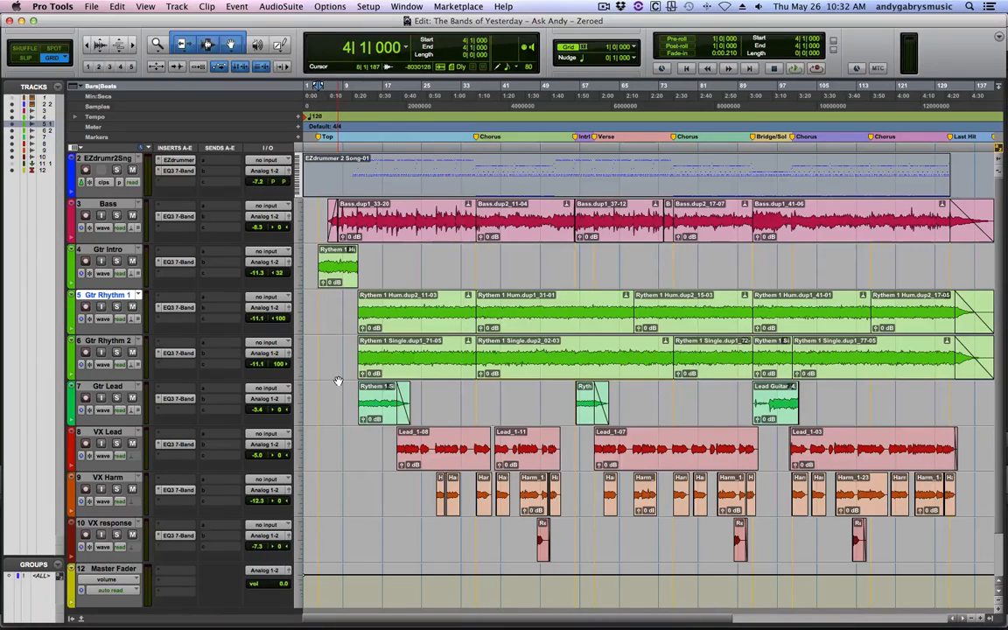
- Play the zeroed session from bar 4, from bar 90 and from bar 129 to hear the rough mix
key(space)
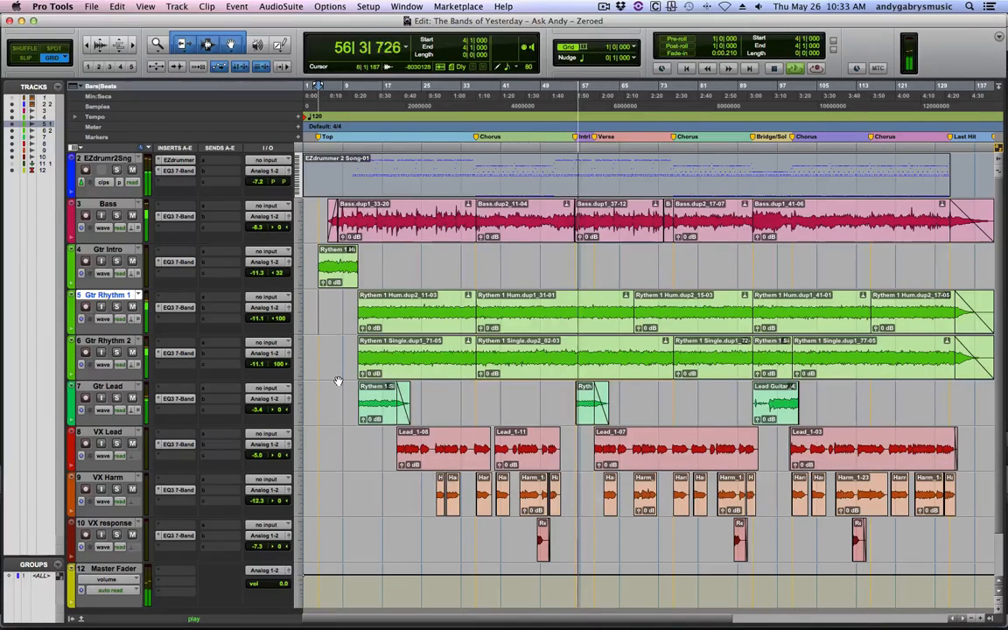
key(space)
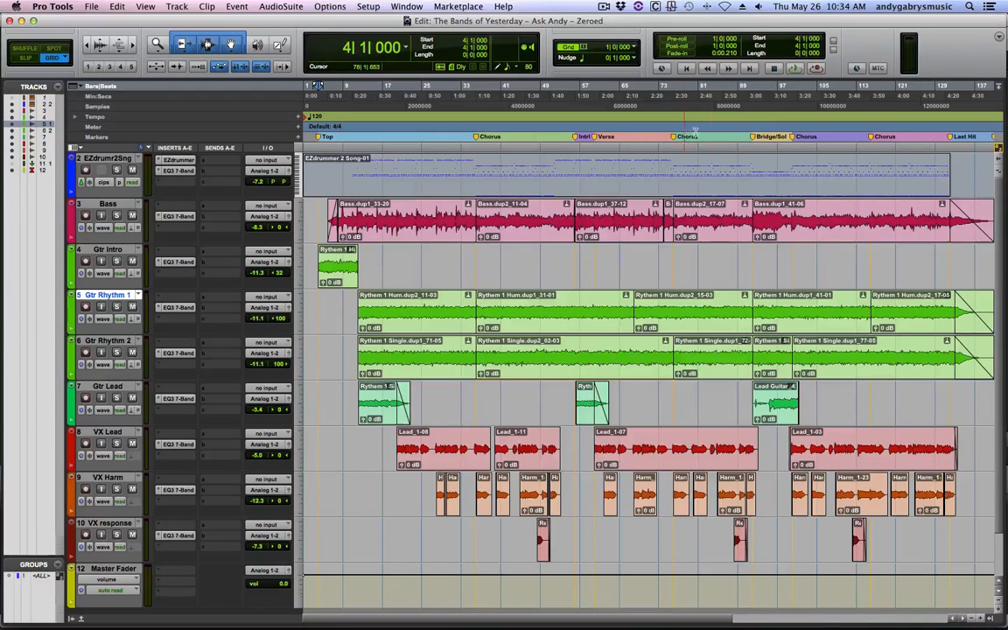
click(744, 96)
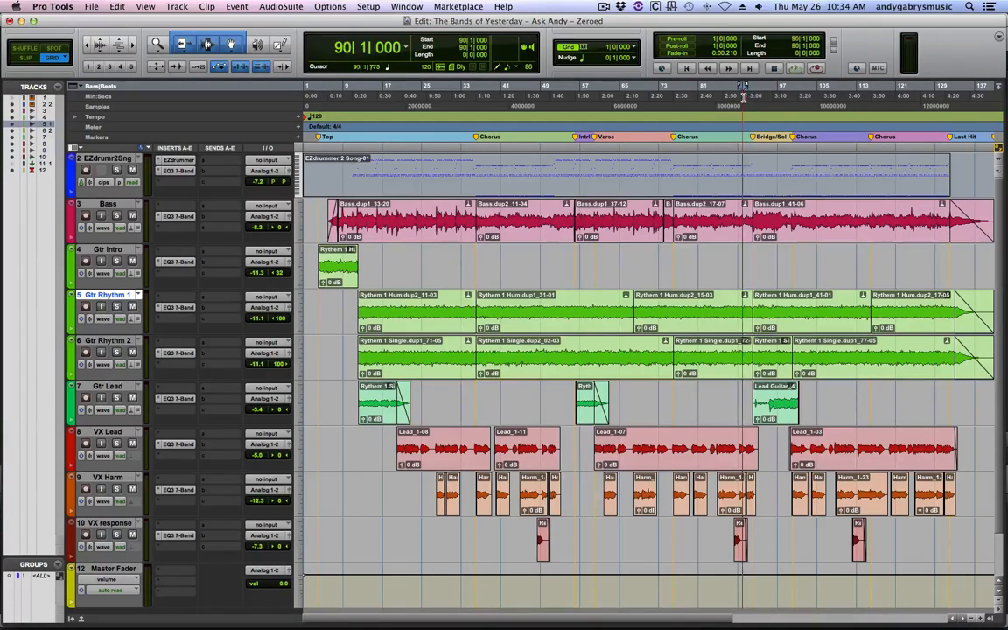
key(space)
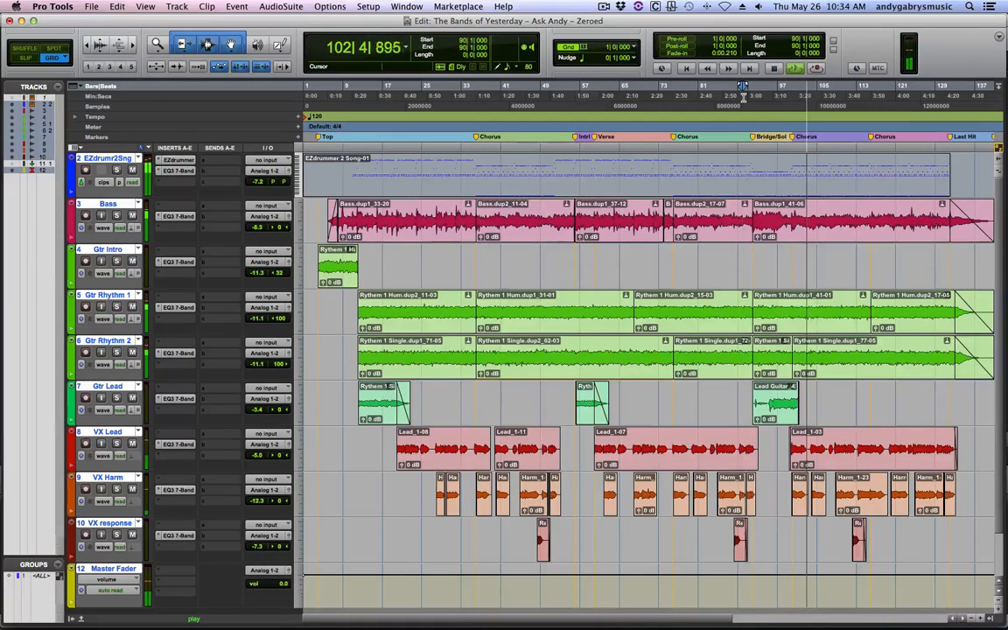
key(space)
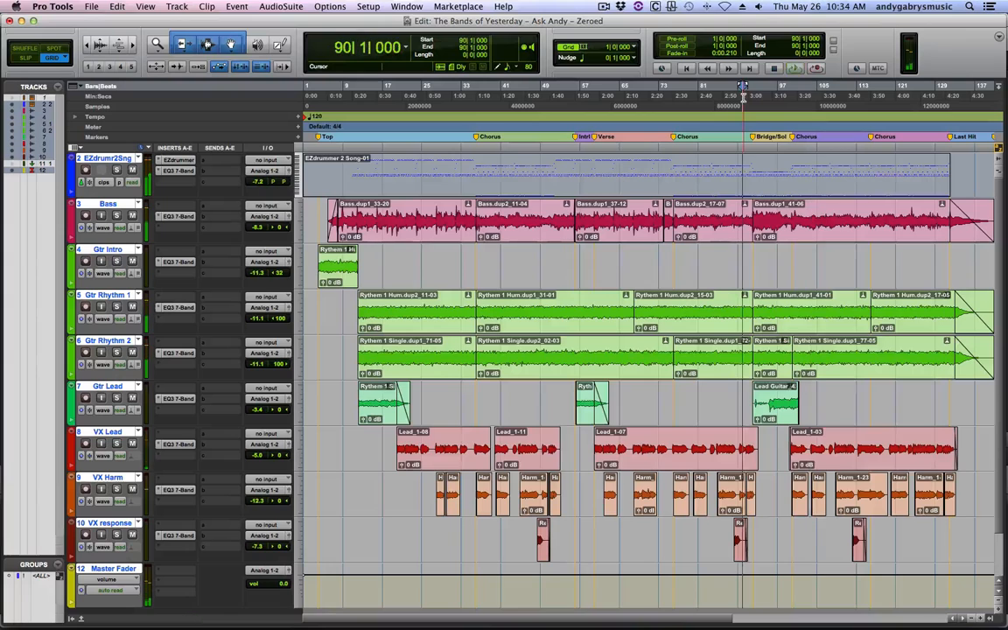
click(934, 105)
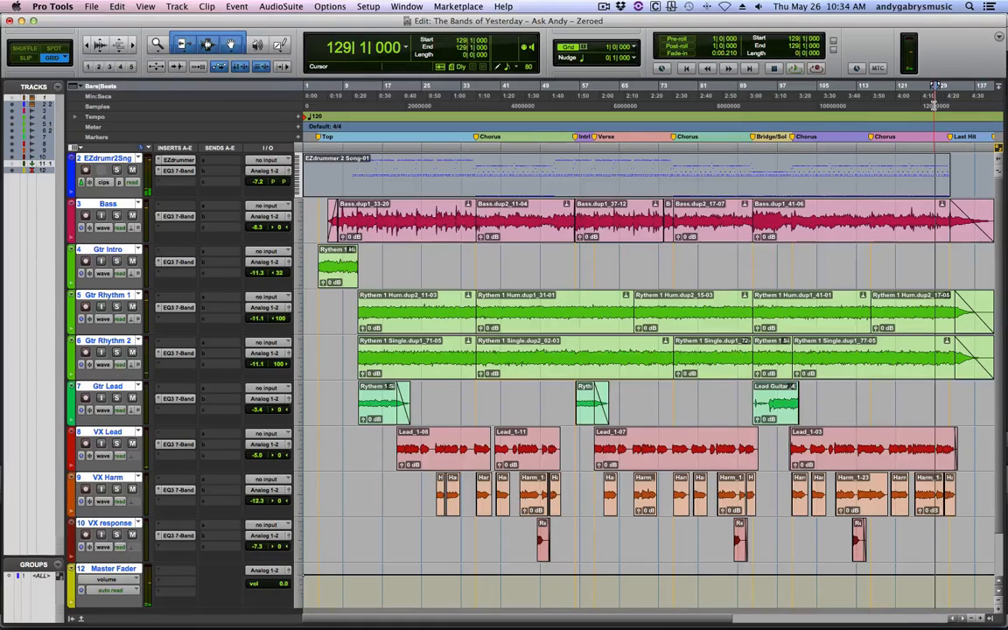
key(space)
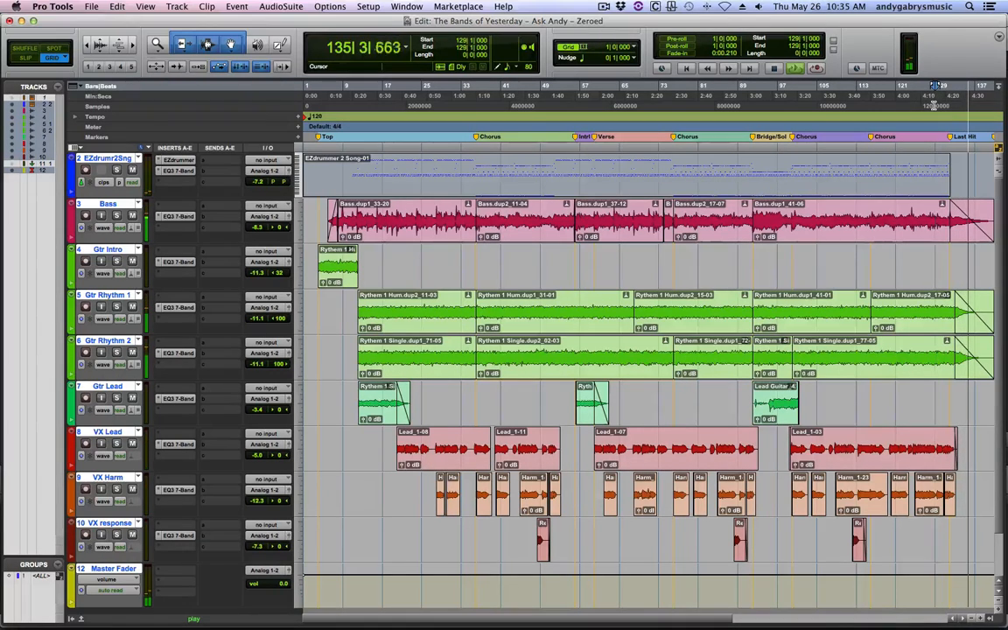
key(space)
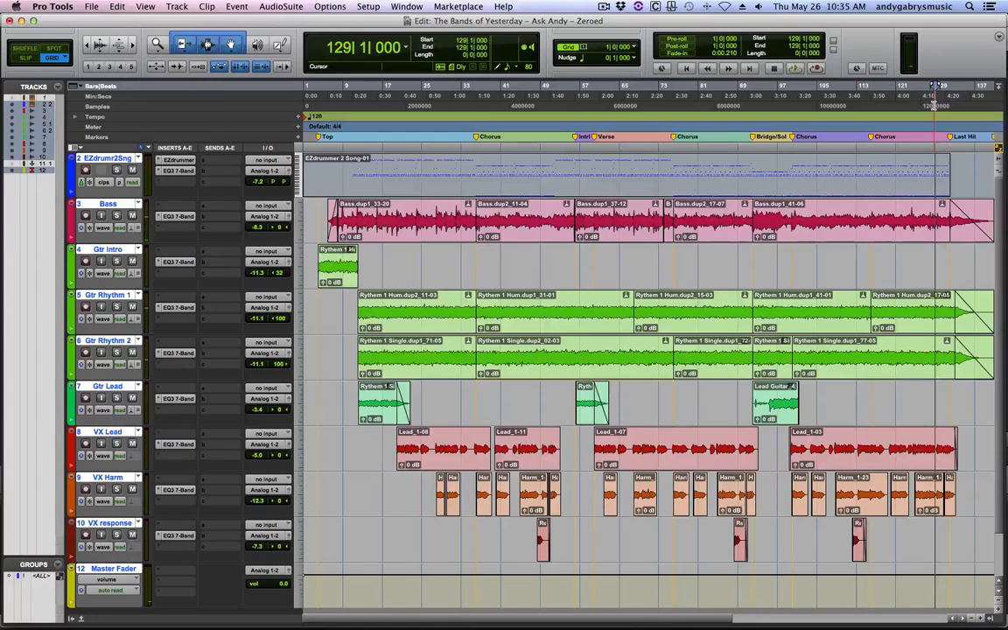
- Select the first chorus across all tracks from bar 36 to bar 56 and play it with the EZdrummer track soloed
click(348, 307)
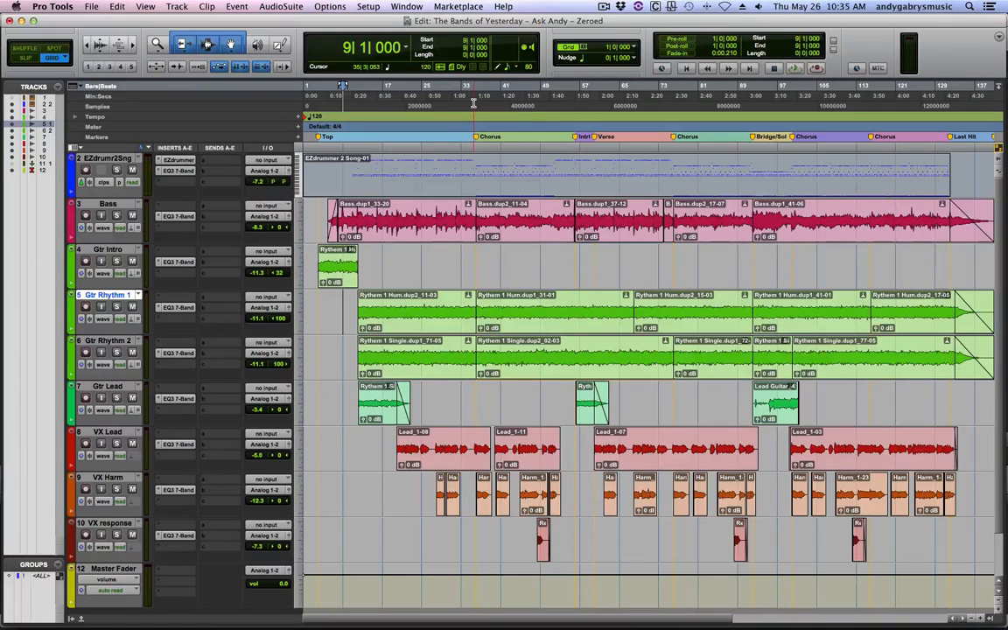
drag(473, 103, 575, 106)
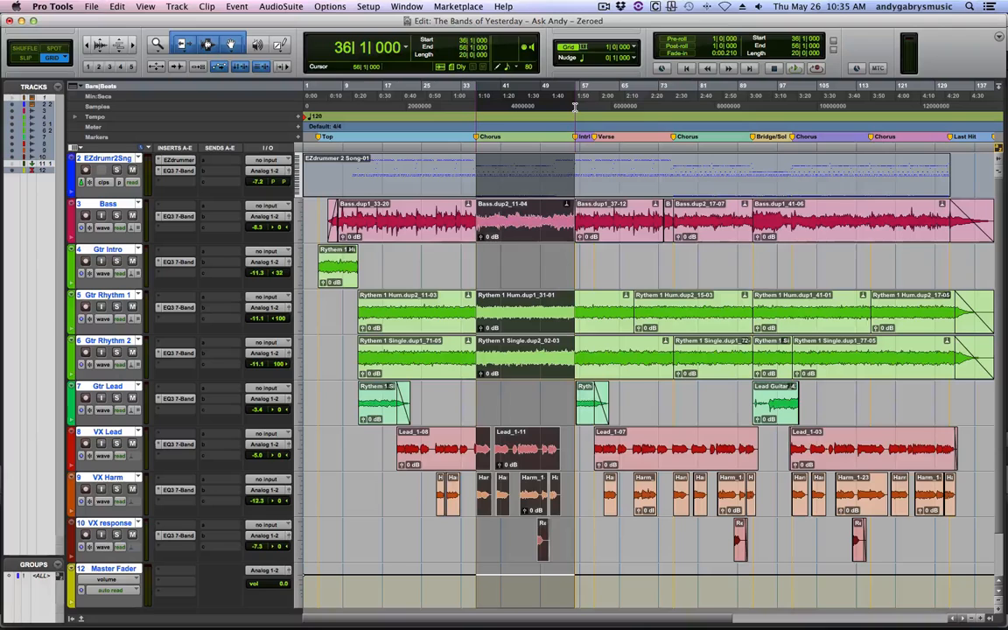
click(117, 171)
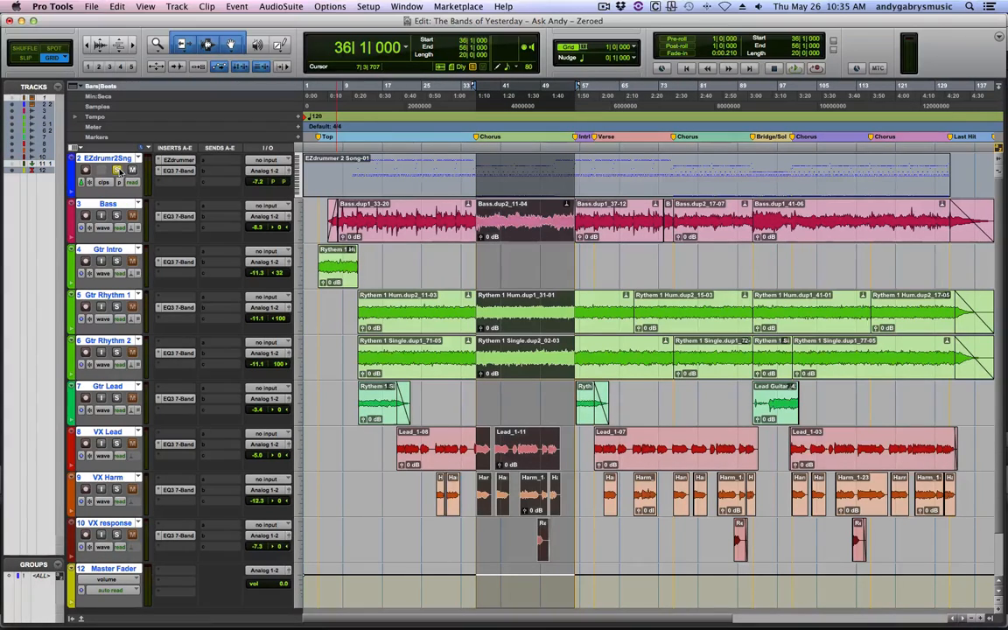
key(space)
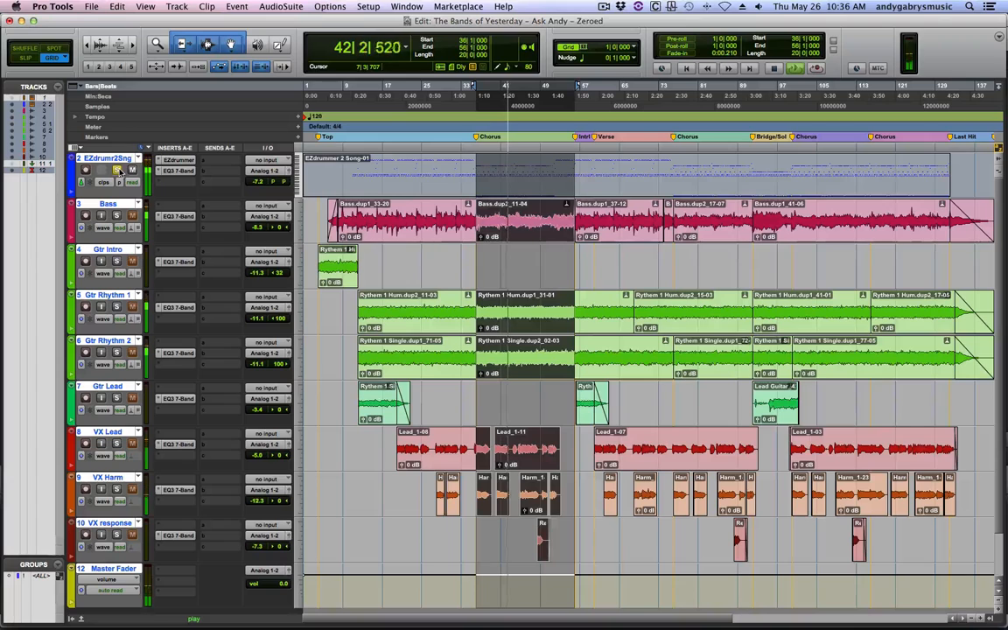
- Raise the kick level to -0.8 dB in the drum track's EZdrummer mixer, close the plug-in and stop playback
click(180, 161)
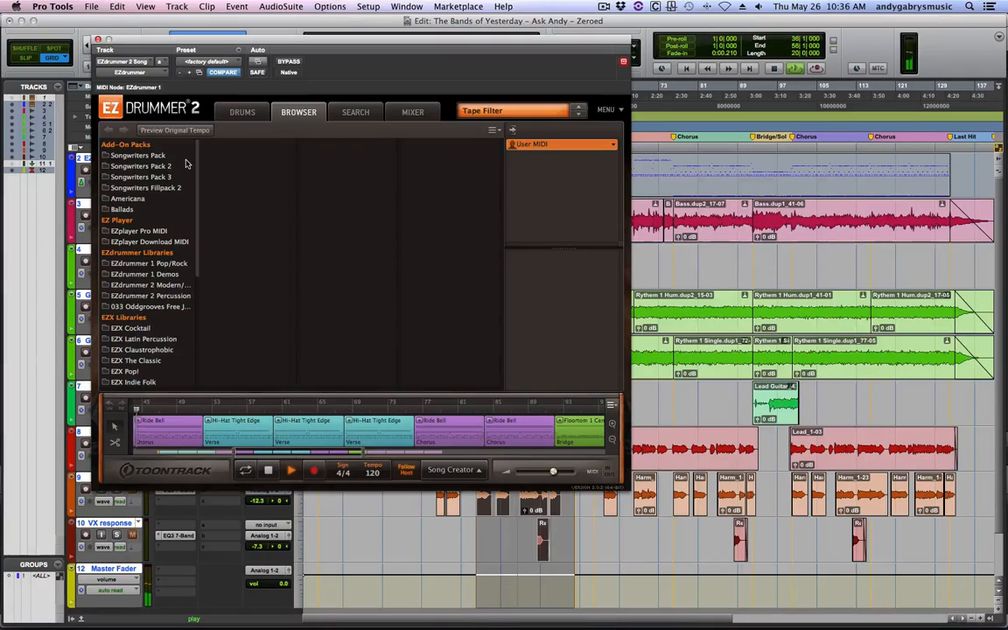
click(408, 112)
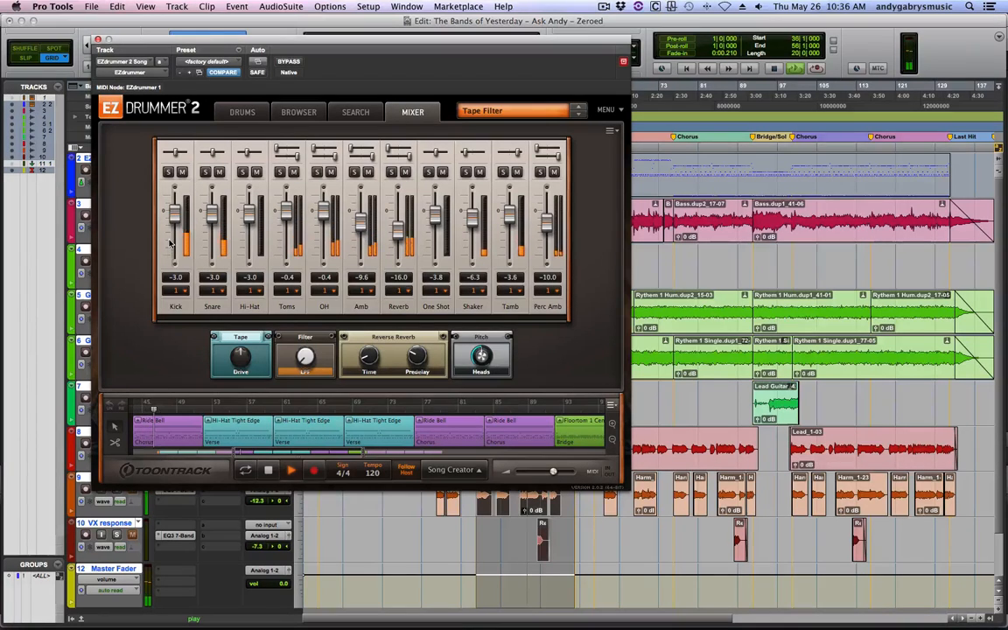
drag(171, 243, 181, 220)
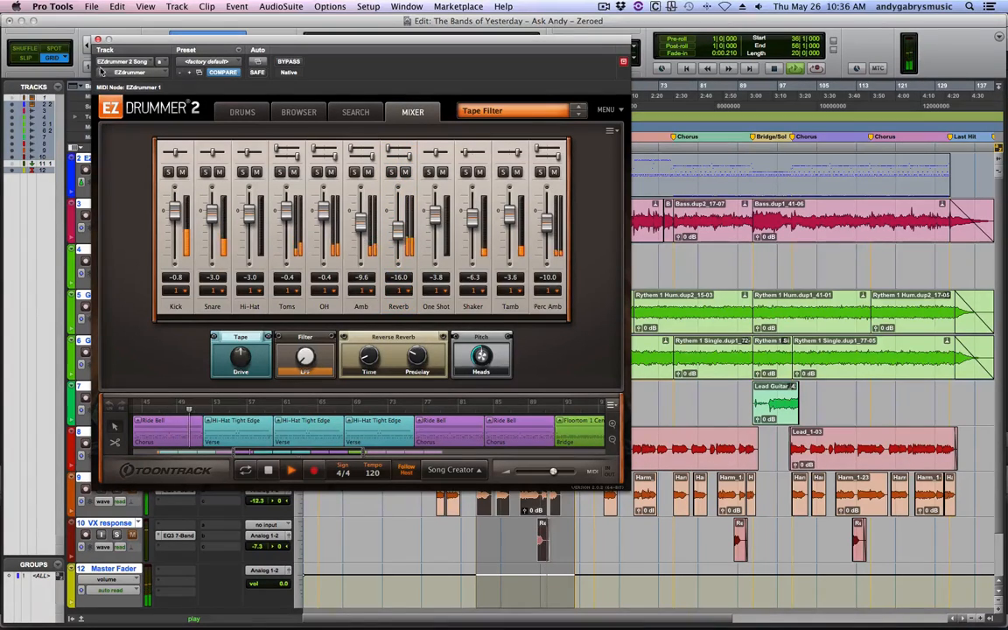
click(98, 39)
key(space)
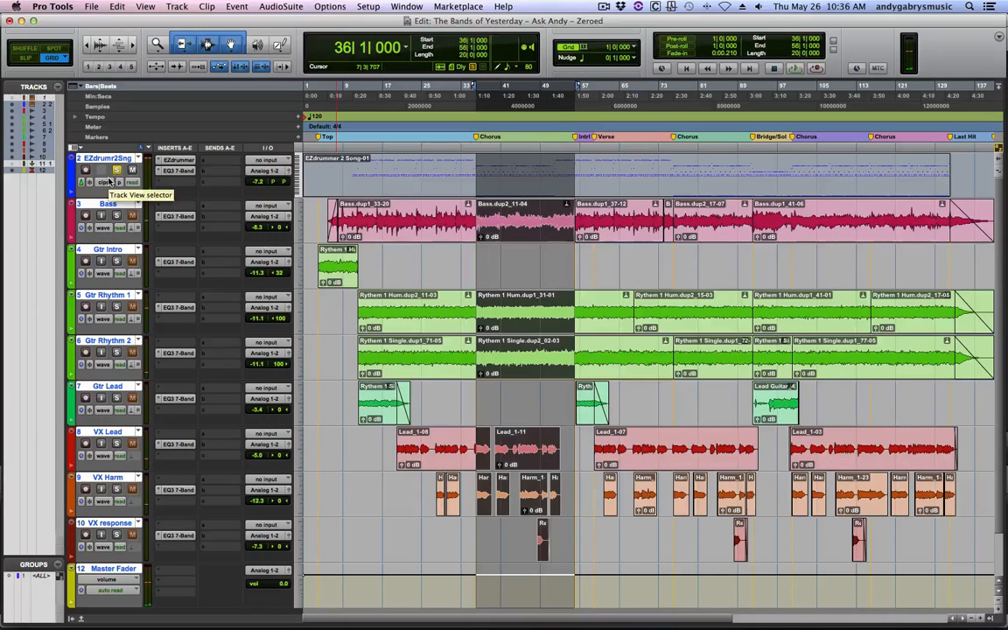
- Solo the Bass track together with the drums and listen to the selected chorus
click(117, 216)
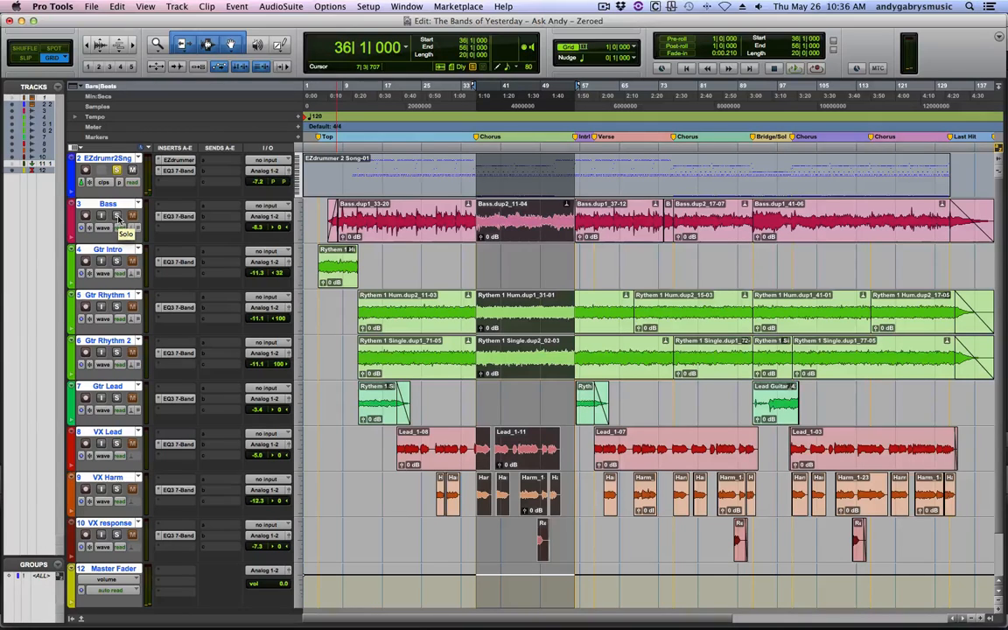
key(space)
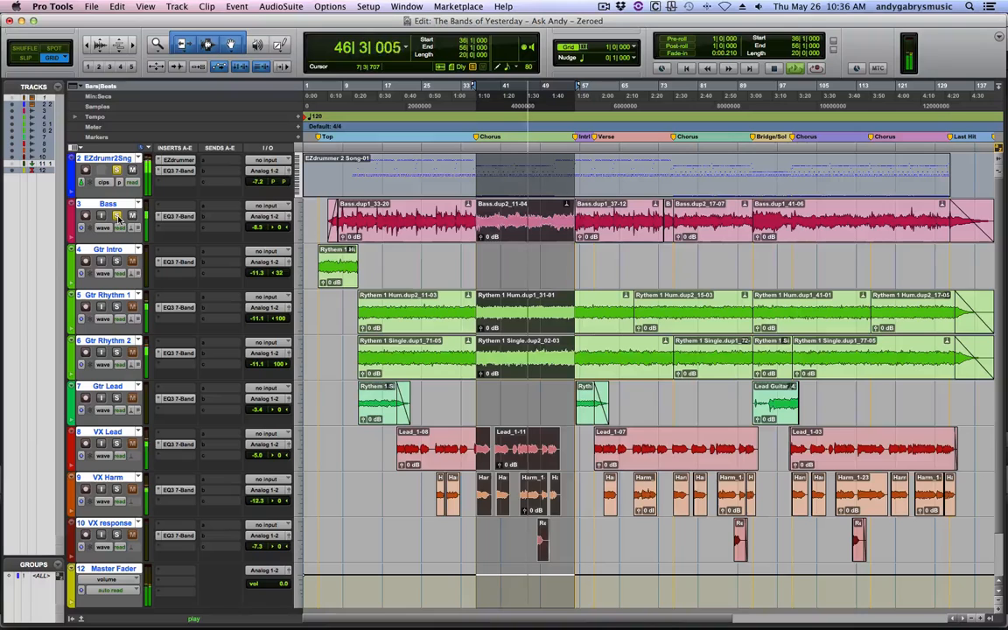
key(space)
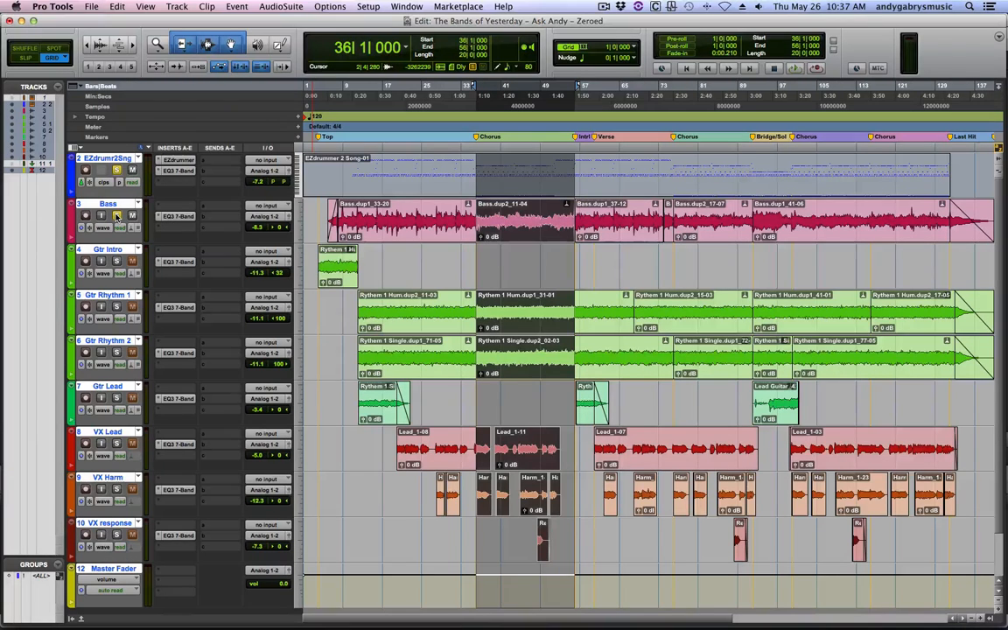
- Take the bass out of solo and listen to the drums alone while checking the EZdrummer mixer
key(space)
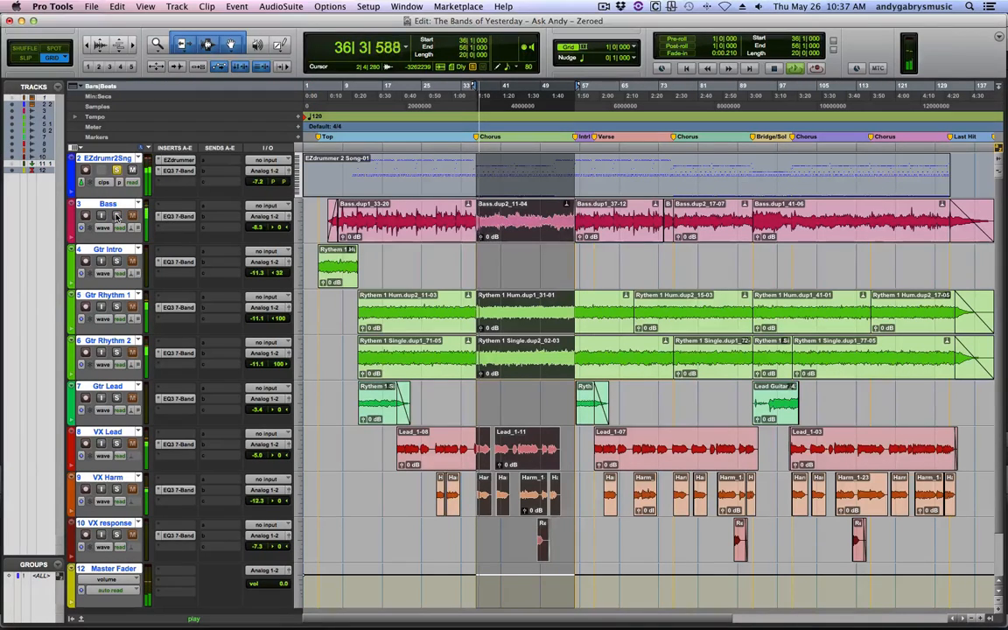
click(179, 160)
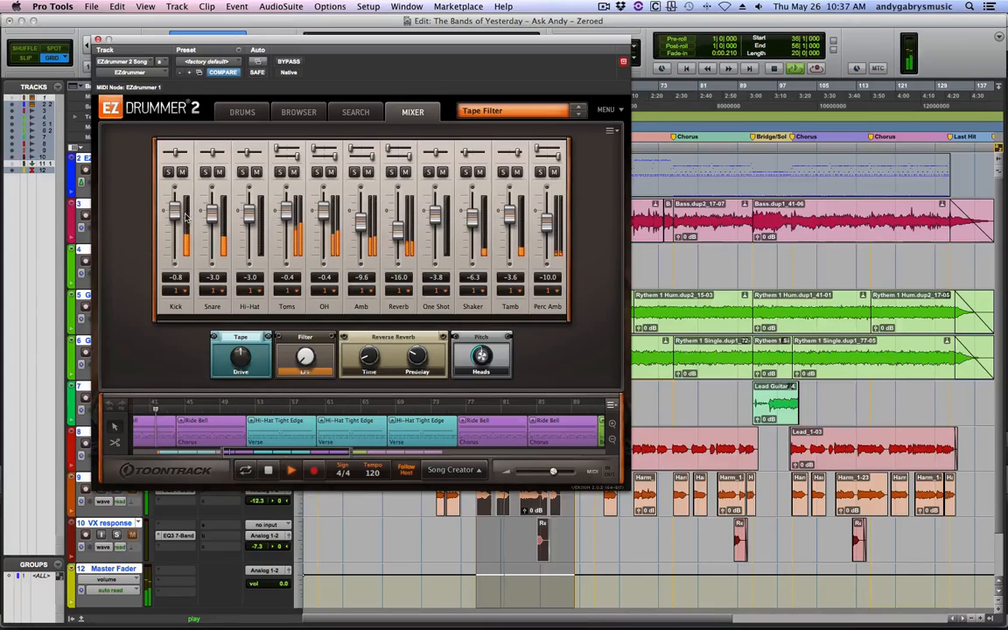
key(space)
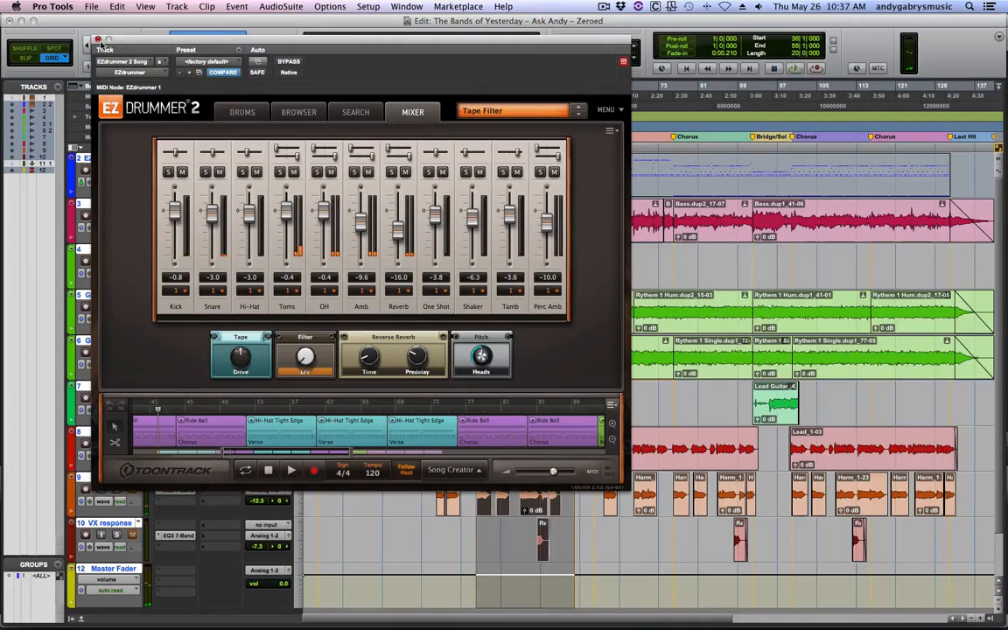
click(98, 40)
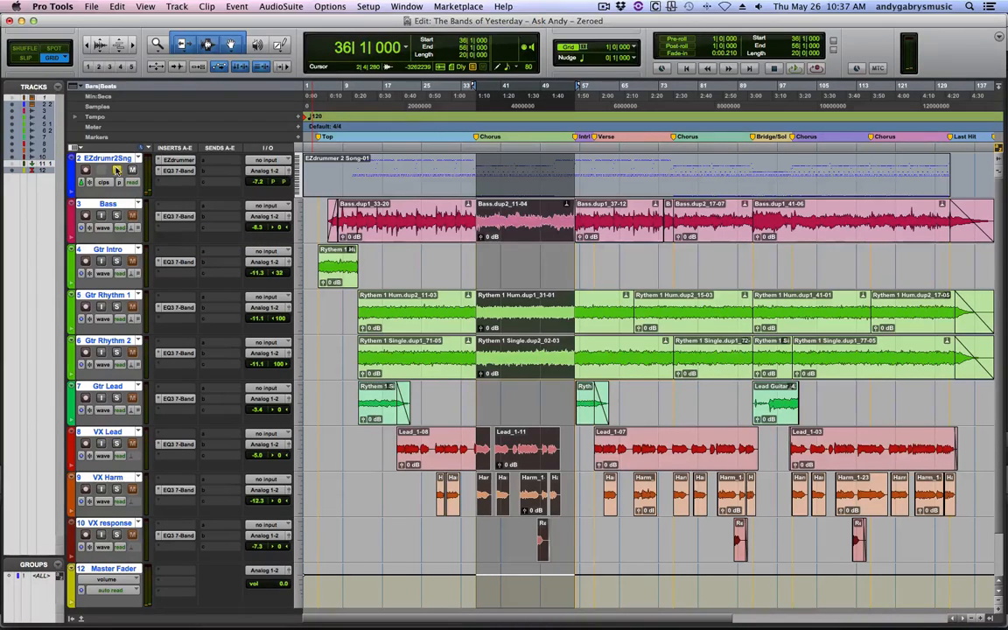
- Switch the solo from the drums to the Bass track and listen to the chorus
key(shift+semicolon)
key(space)
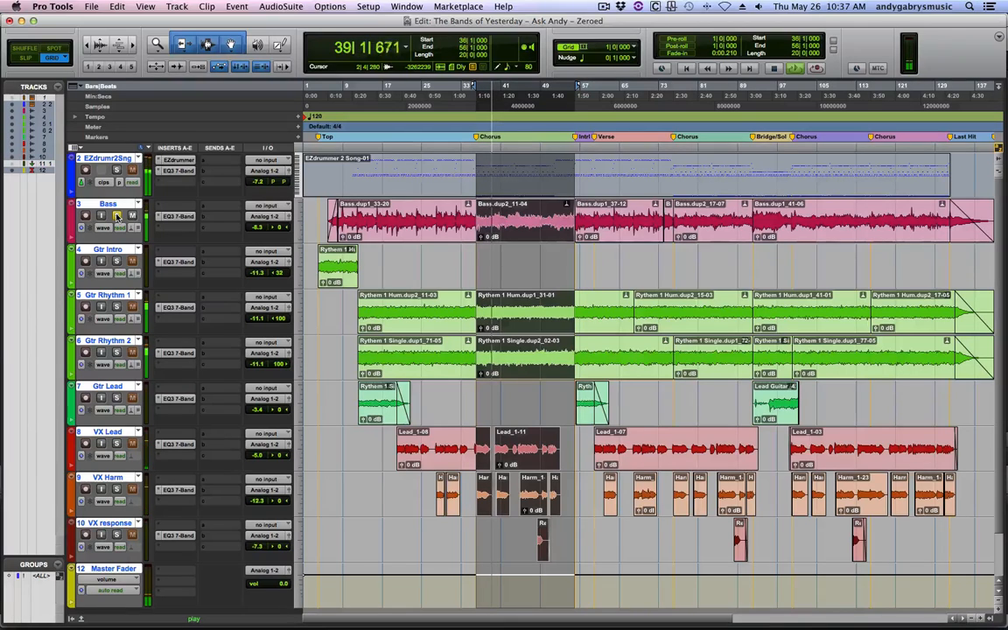
key(space)
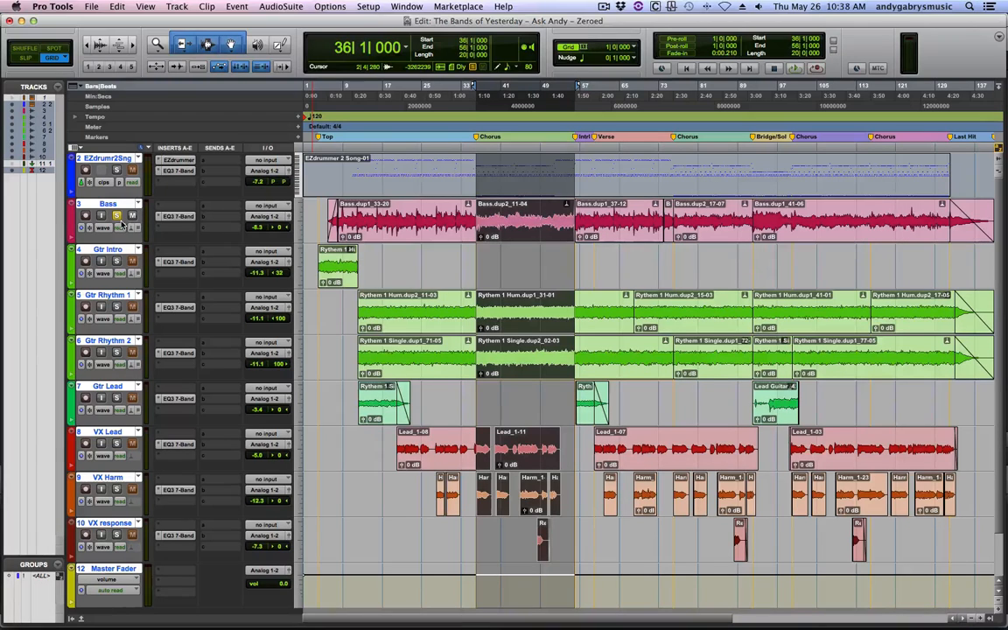
- Enable the high-pass filter in the Bass track's EQ3 7-Band at 18 dB/oct and 44.9 Hz during playback
click(180, 217)
key(space)
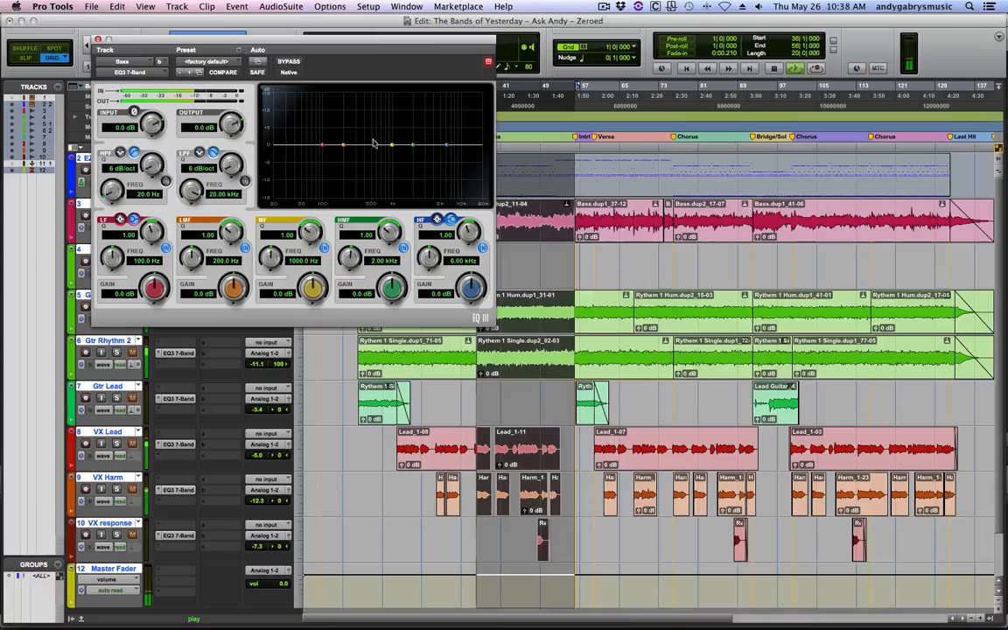
click(133, 152)
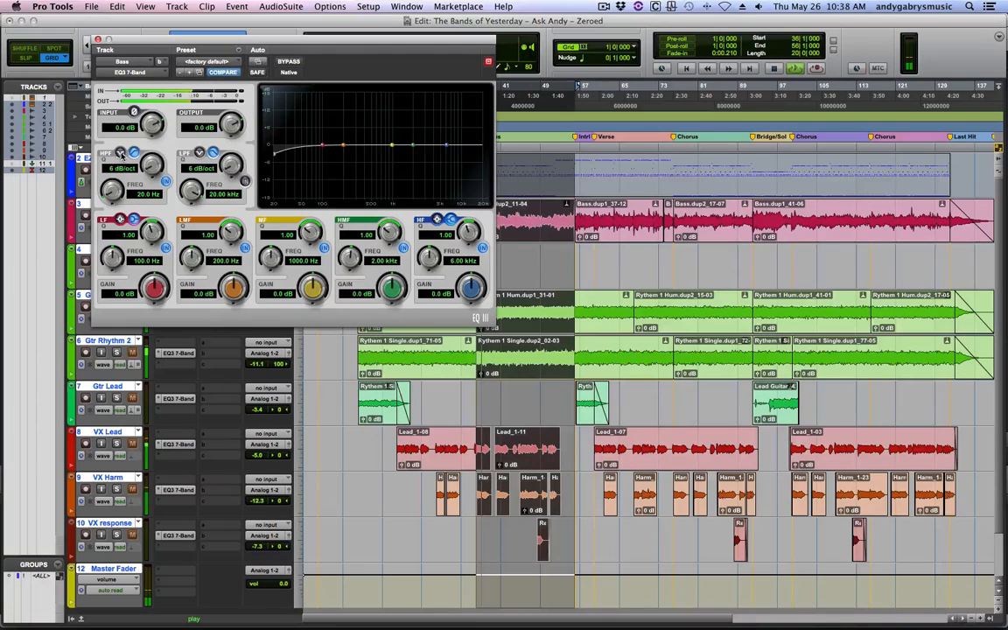
drag(158, 167, 140, 144)
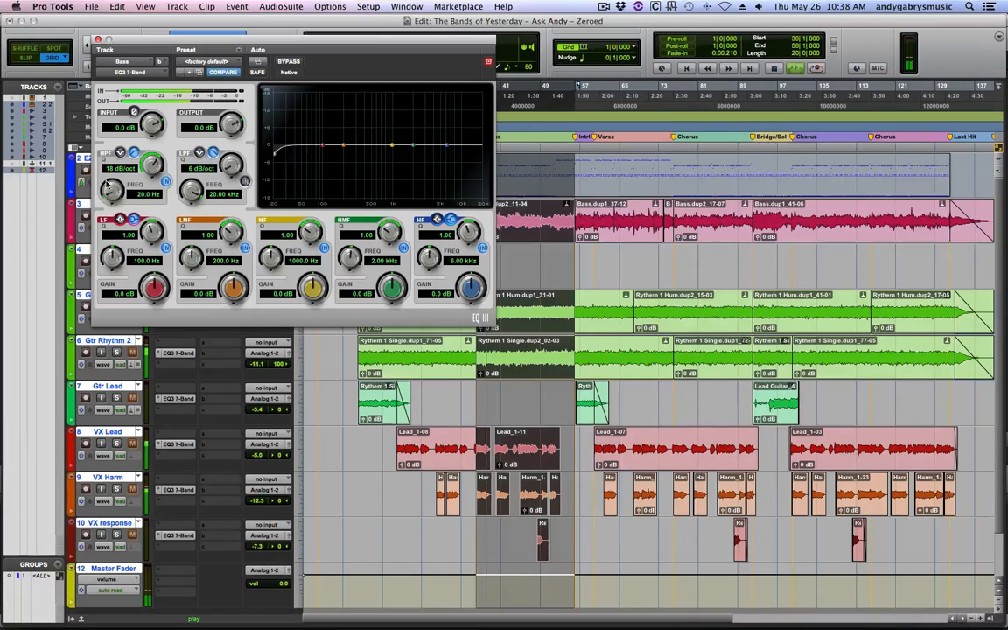
drag(110, 185, 119, 213)
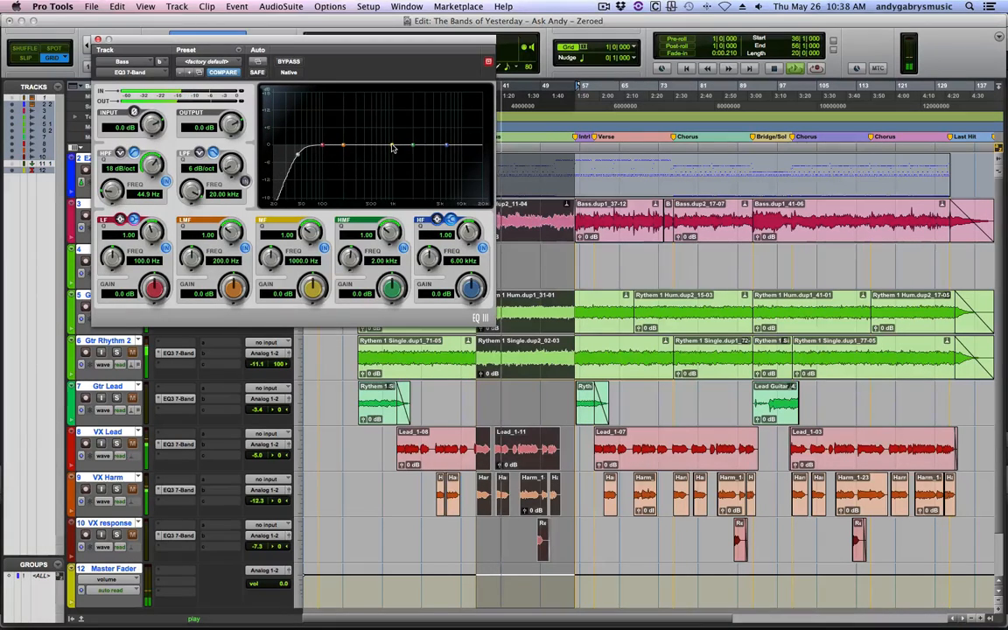
- Cut the bass 5.7 dB at 460.4 Hz and boost it 2.6 dB at 6.71 kHz and 5.7 dB at 139.9 Hz
drag(392, 145, 450, 141)
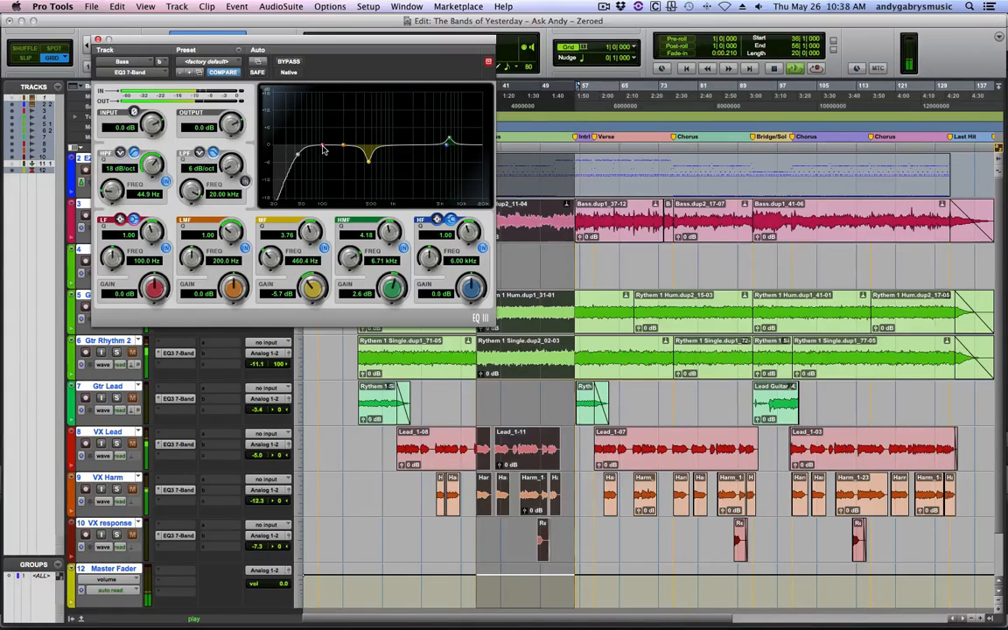
mouse_move(323, 149)
mouse_down()
mouse_move(339, 137)
mouse_move(335, 99)
mouse_move(340, 159)
mouse_move(335, 112)
mouse_move(333, 132)
mouse_up()
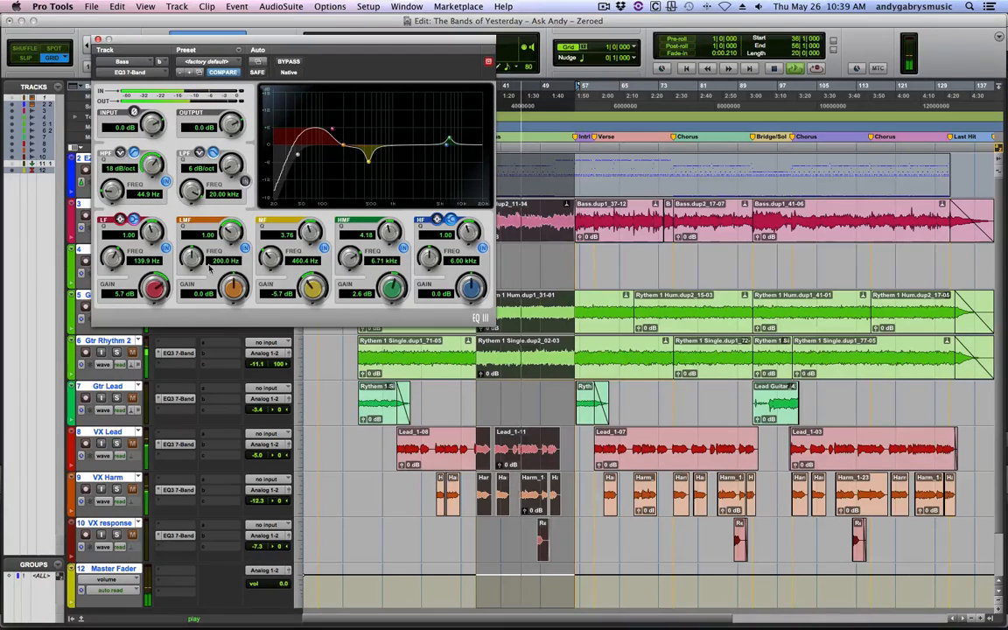
- Cut the bass 13.5 dB at 69.8 Hz with a Q of 10 in the low-mid band, and compare it with the band switched off
drag(344, 146, 310, 187)
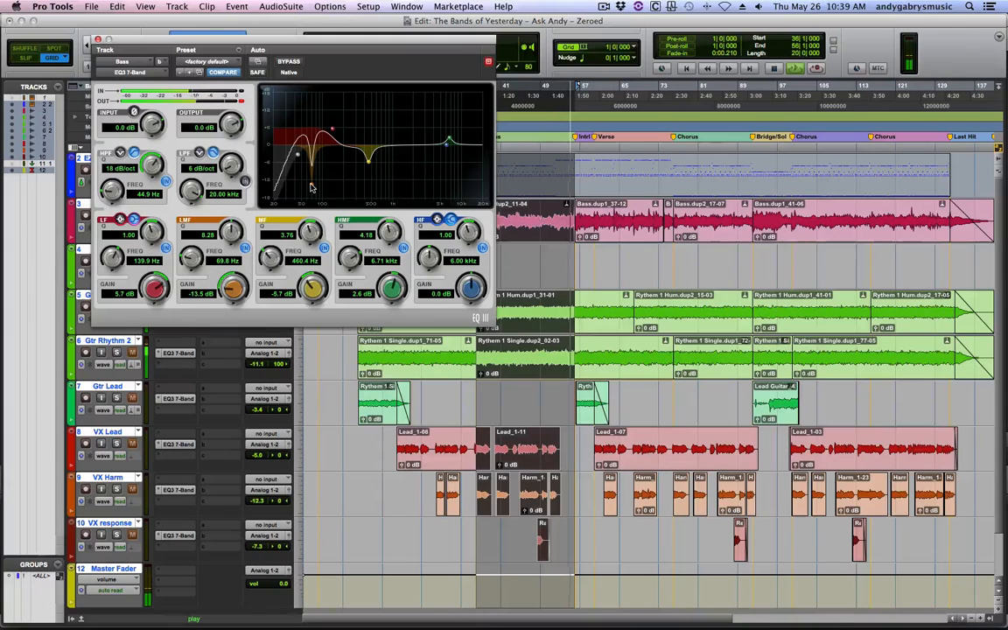
drag(311, 187, 307, 220)
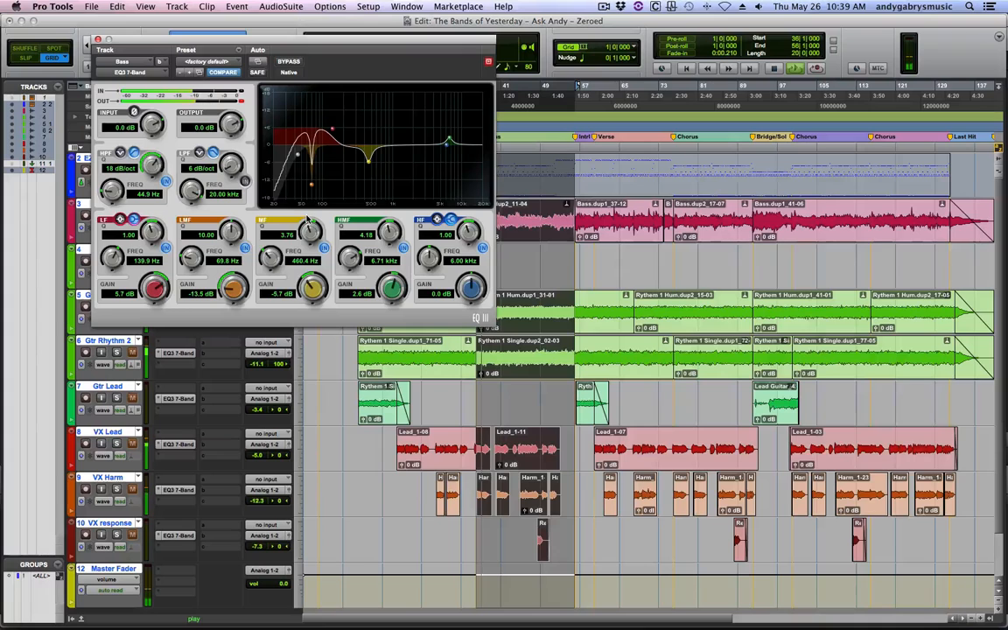
click(244, 250)
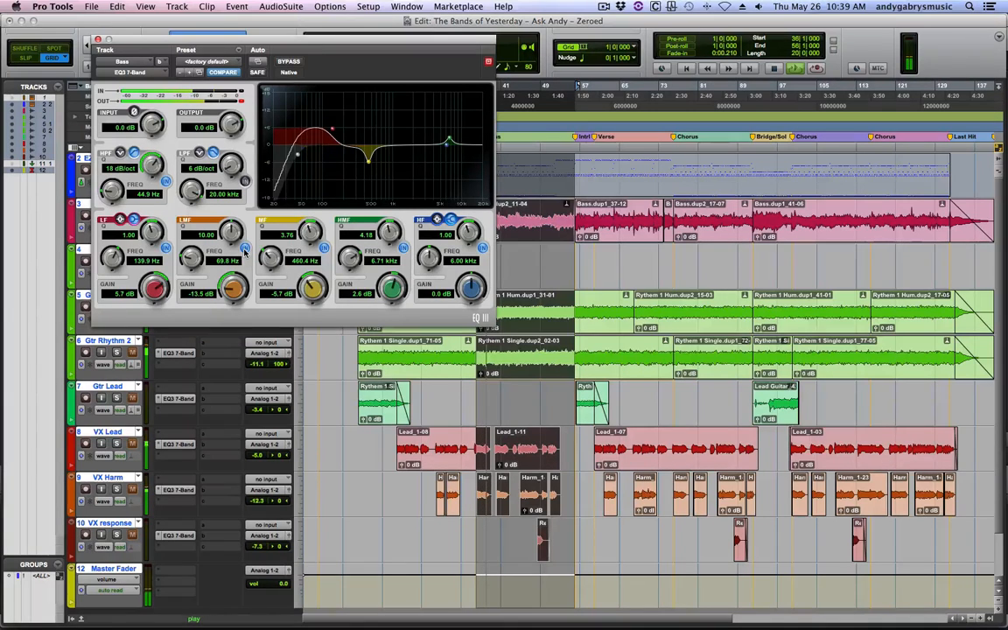
click(244, 250)
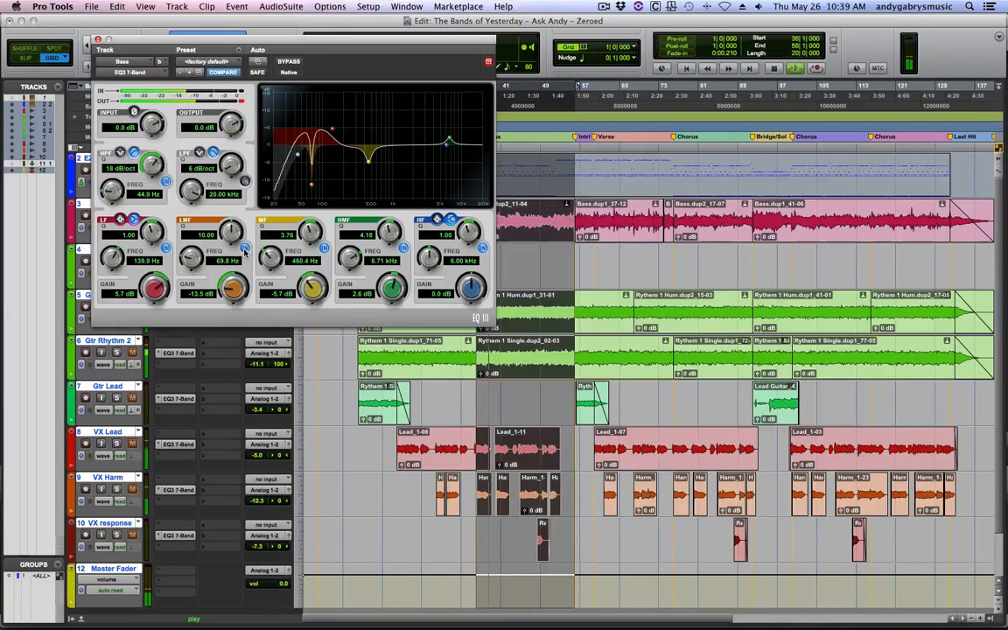
- Compare the bass with its whole EQ bypassed and engaged while the chorus plays
click(298, 64)
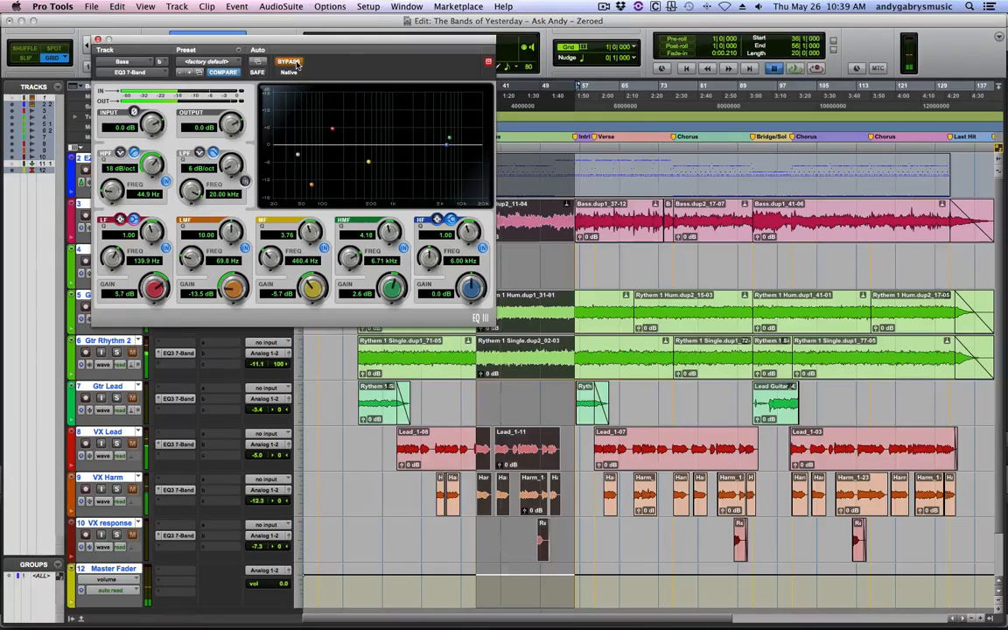
key(space)
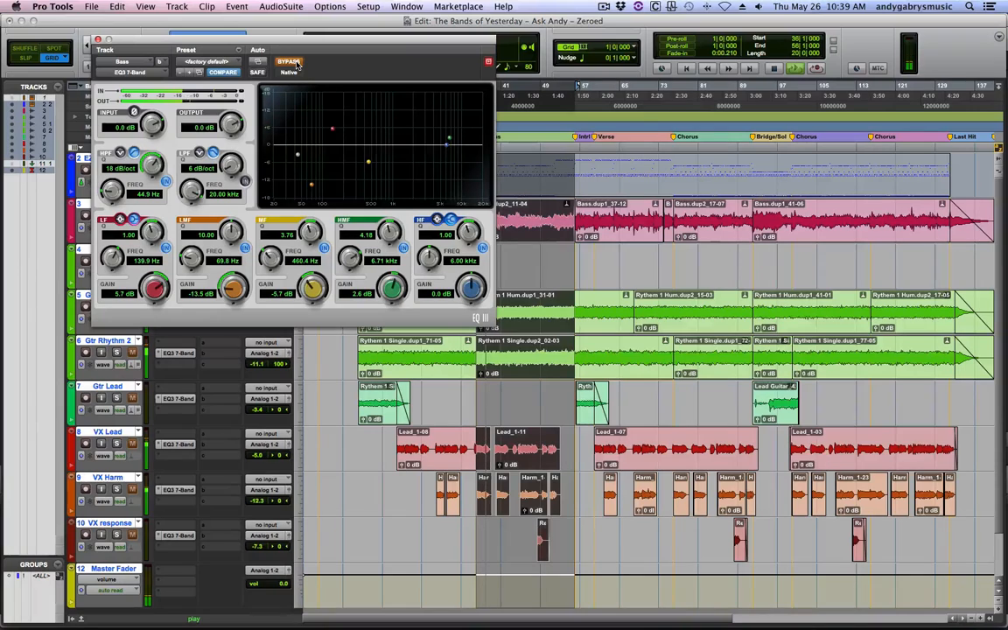
click(297, 64)
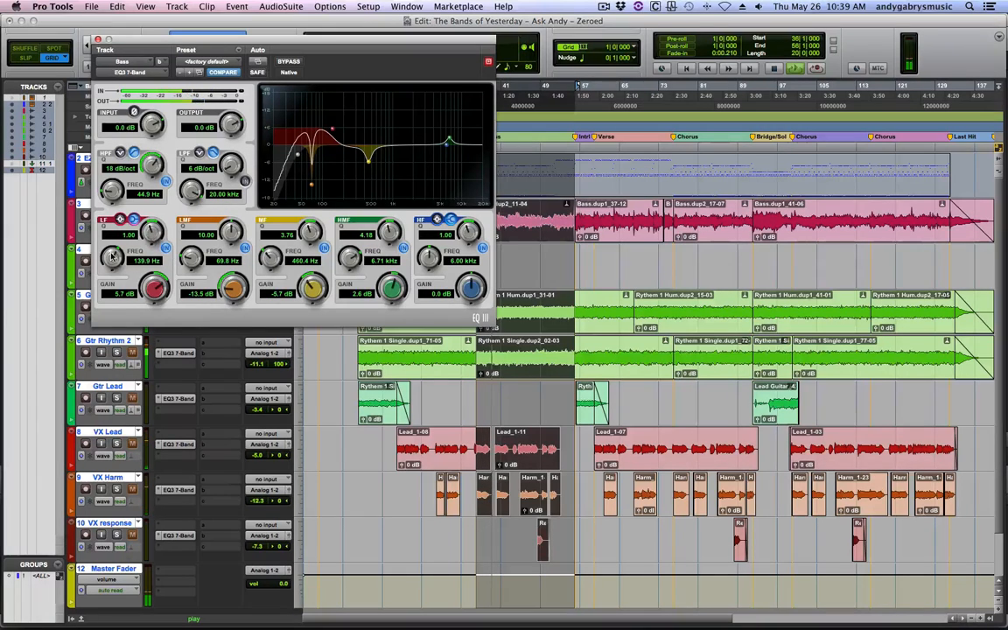
- Raise the bass EQ's low-band boost to 7.6 dB at 143.3 Hz and audition the bass together with the soloed drums
drag(156, 292, 161, 287)
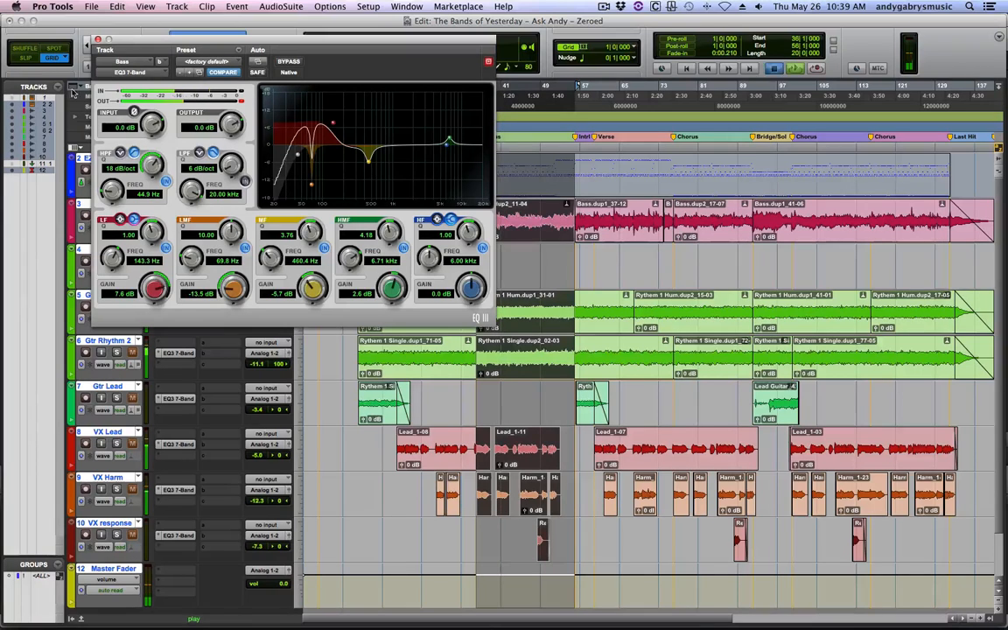
click(98, 40)
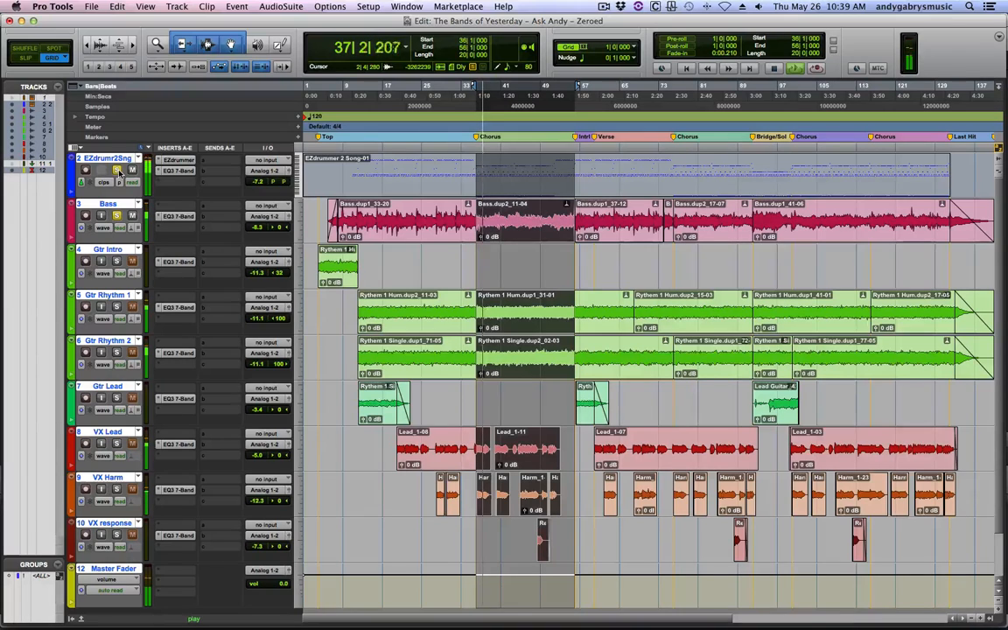
key(space)
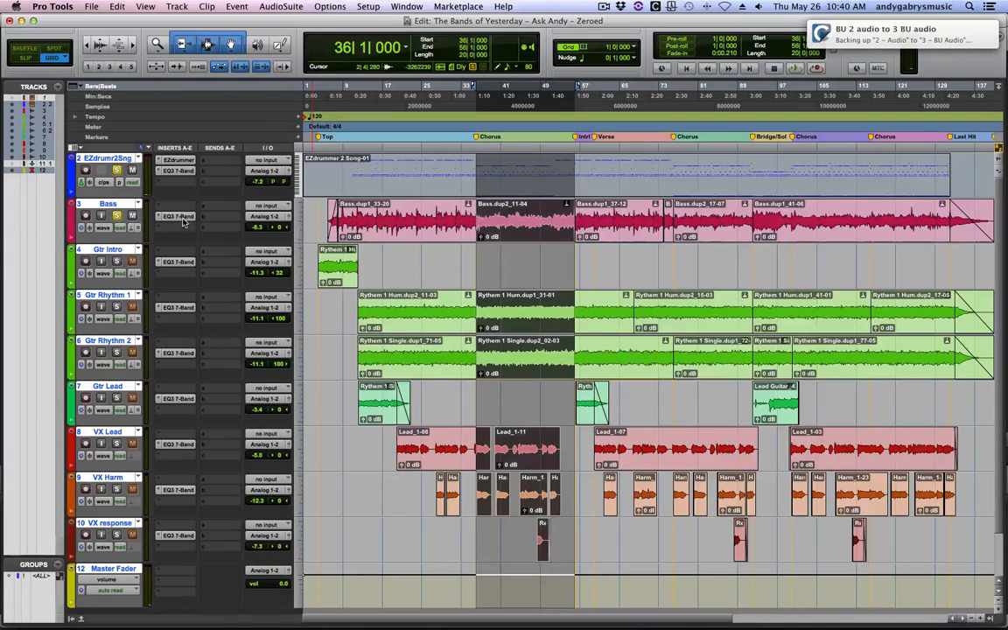
- Copy the Bass track's EQ to insert slot D and switch off the low and high-mid boosts in the original EQ
drag(116, 244, 126, 315)
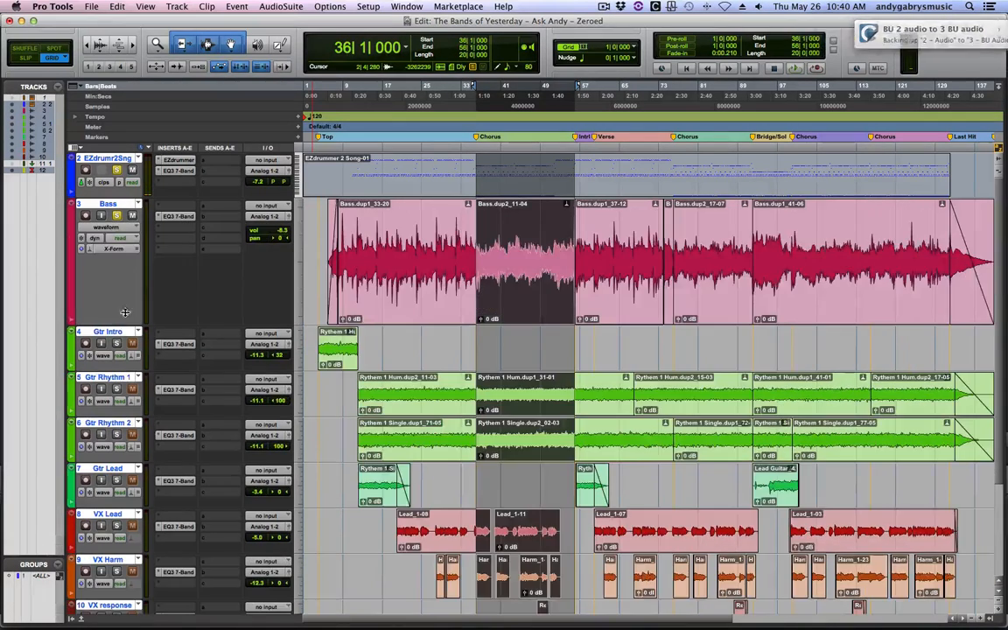
drag(177, 219, 178, 238)
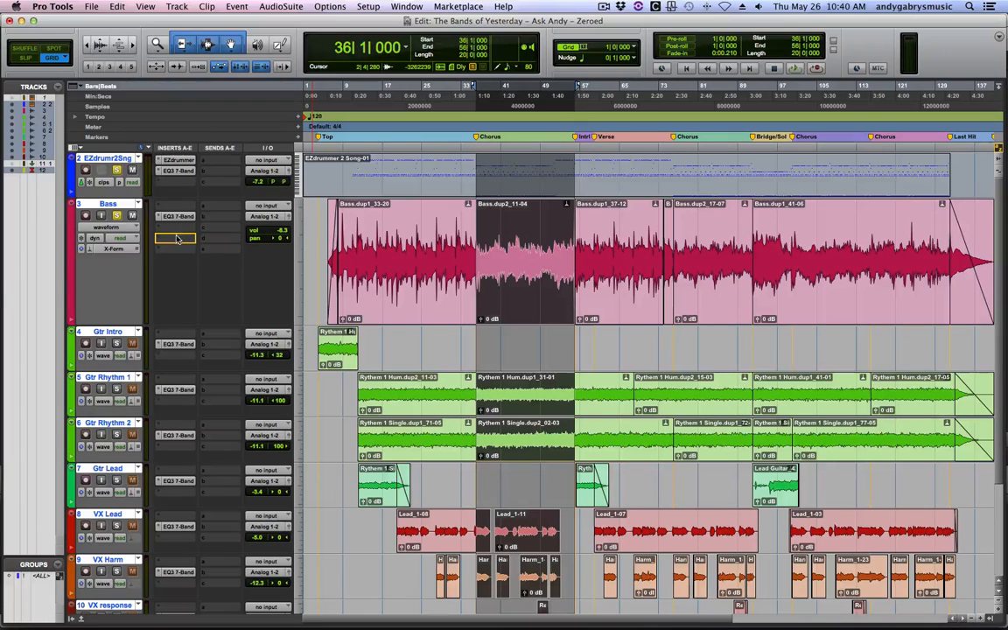
click(175, 215)
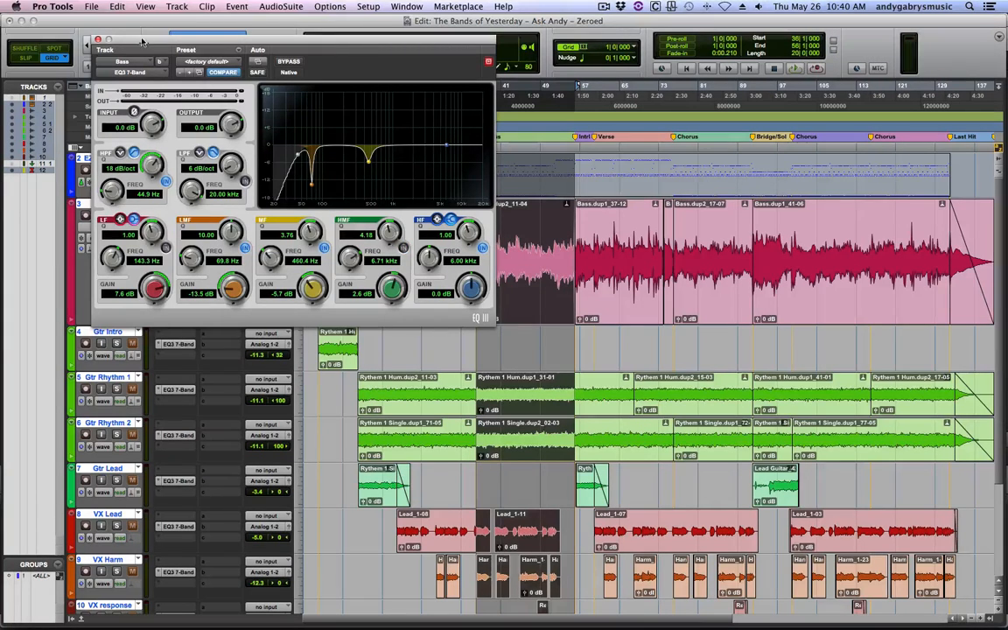
click(98, 40)
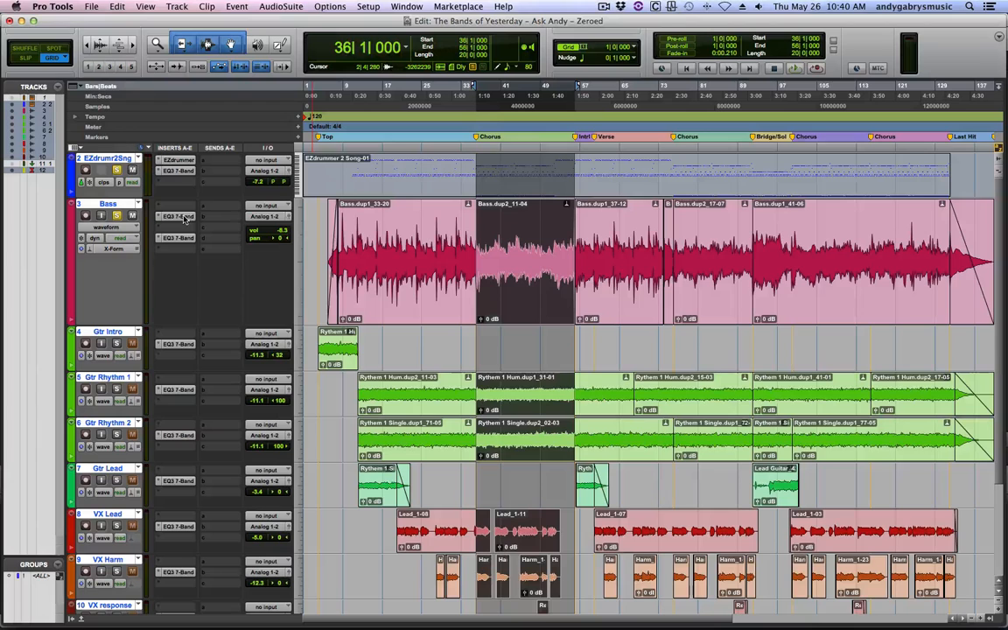
- Leave only the low and high-mid boosts active in the copied bass EQ, switching off its high-pass filter and low-mid and mid cuts
click(183, 238)
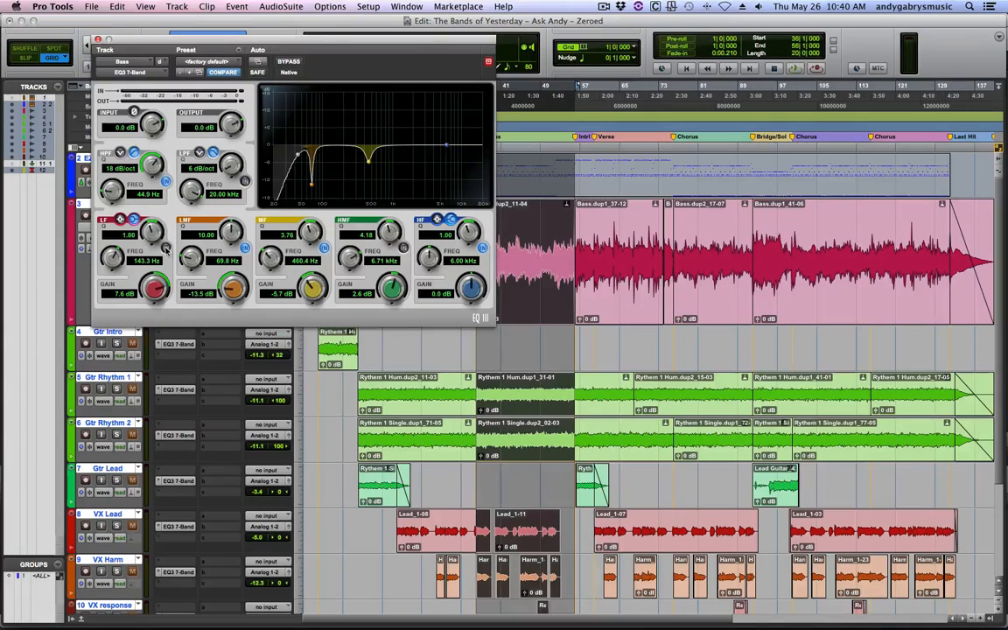
click(166, 251)
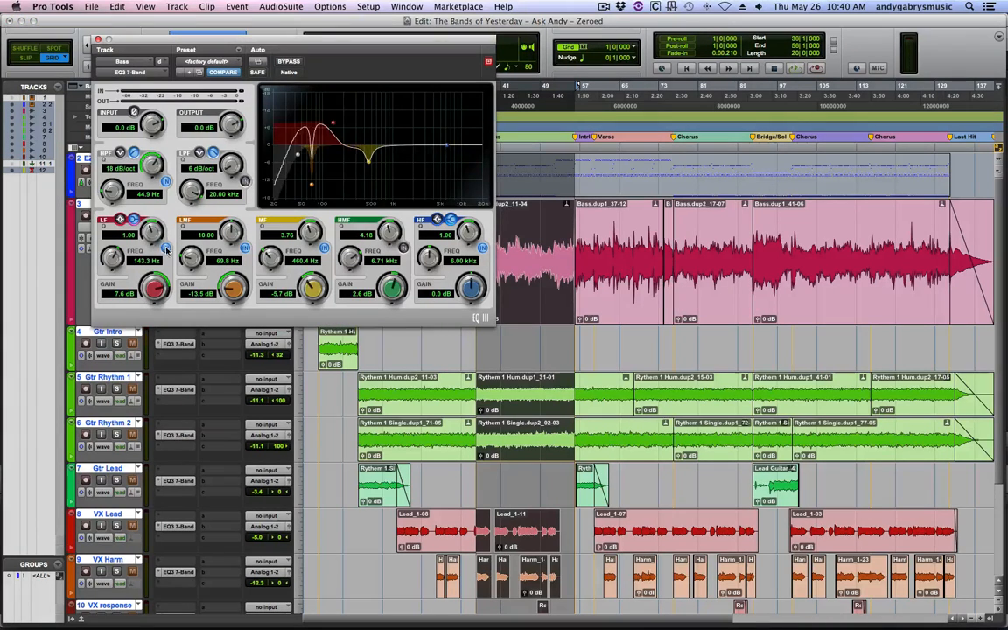
click(167, 182)
click(323, 249)
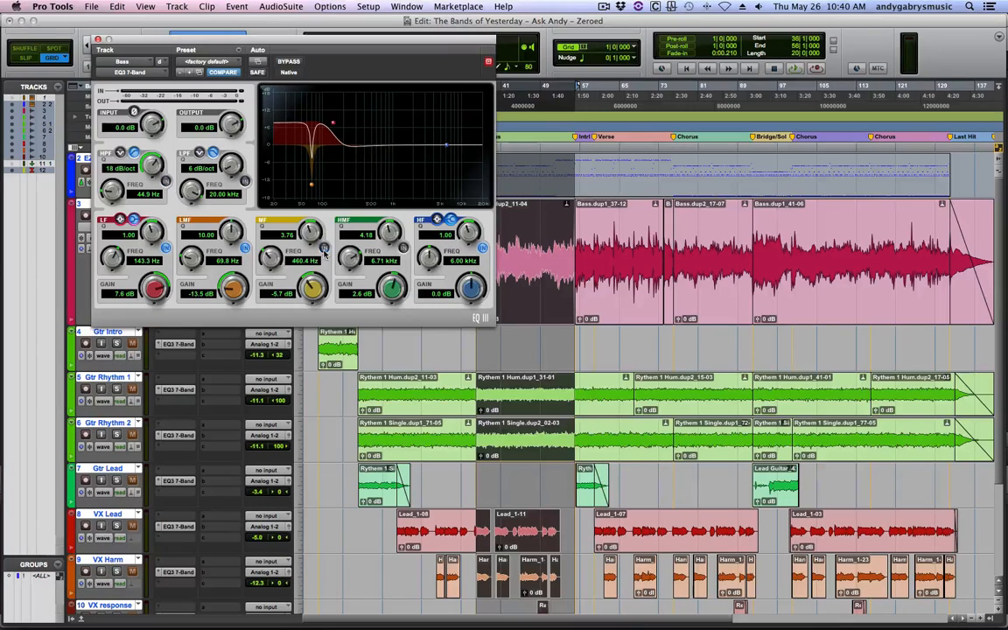
click(403, 249)
click(245, 249)
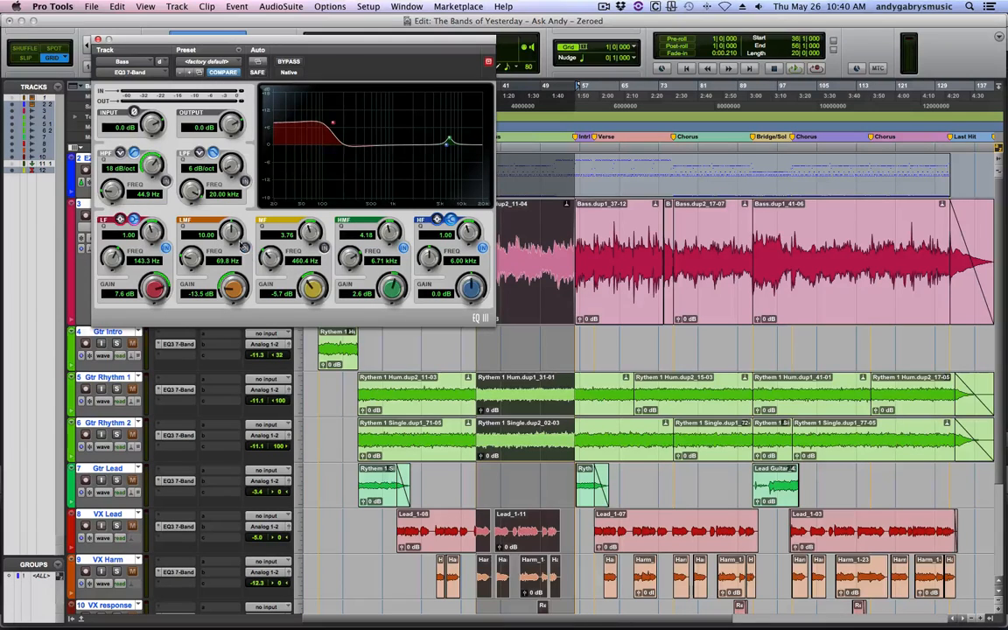
click(97, 40)
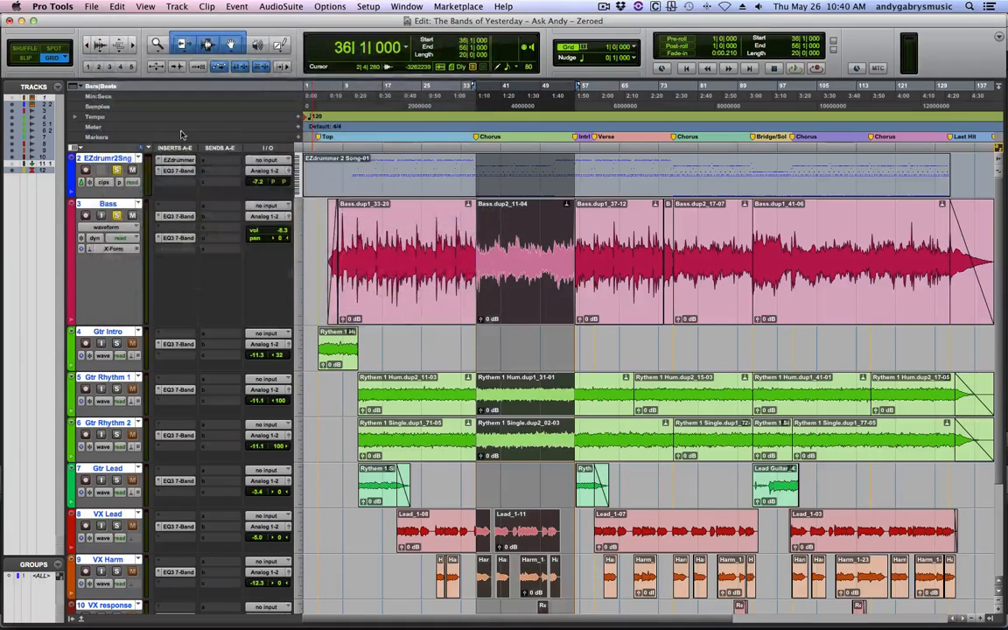
- Insert the BF-76 (mono) limiter between the two EQs on the Bass track and move its window clear of the tracks
click(188, 229)
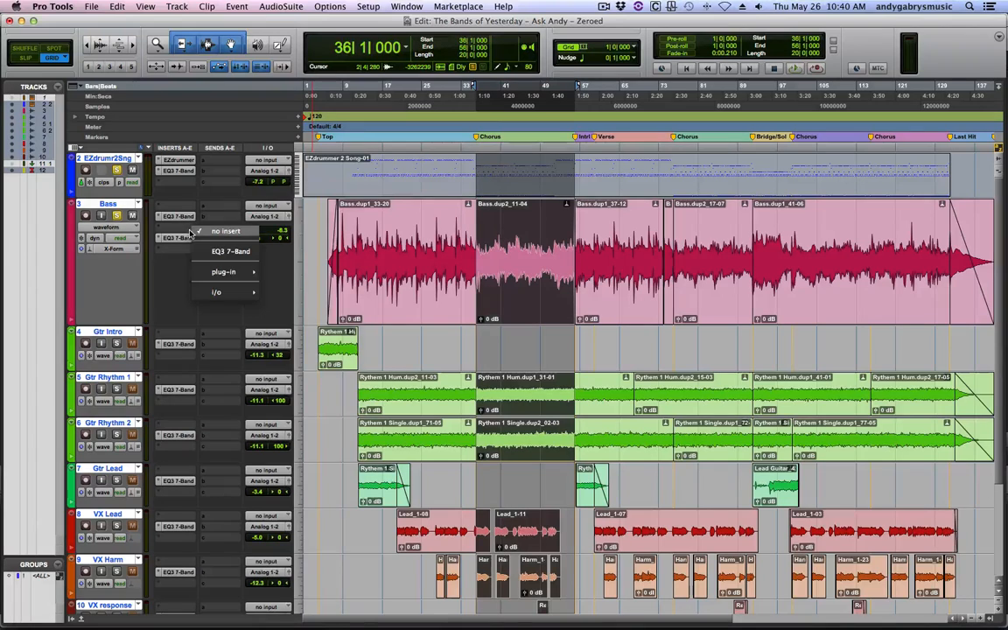
mouse_move(224, 271)
mouse_move(317, 149)
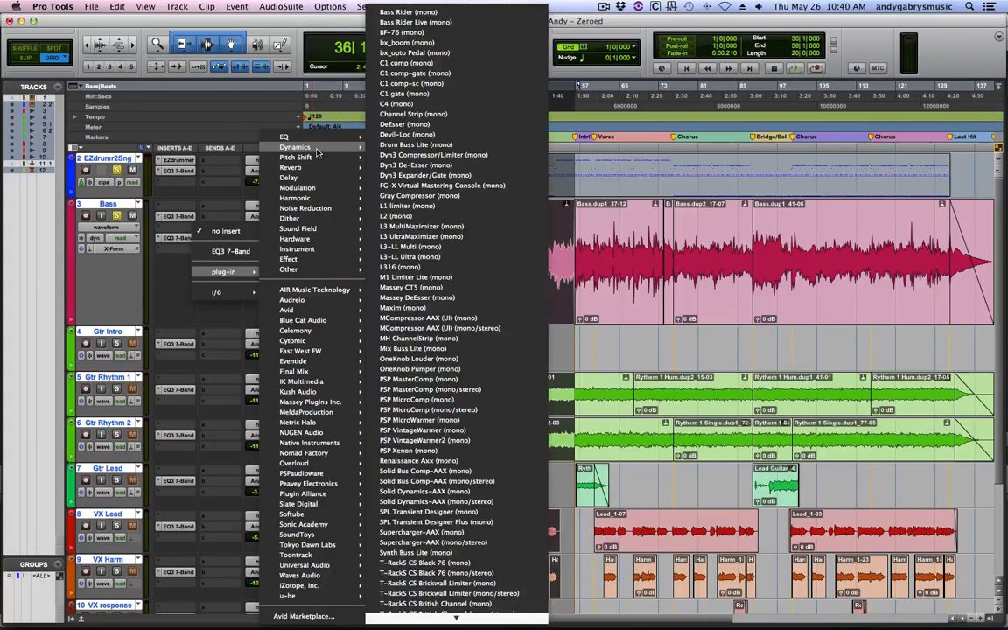
click(448, 35)
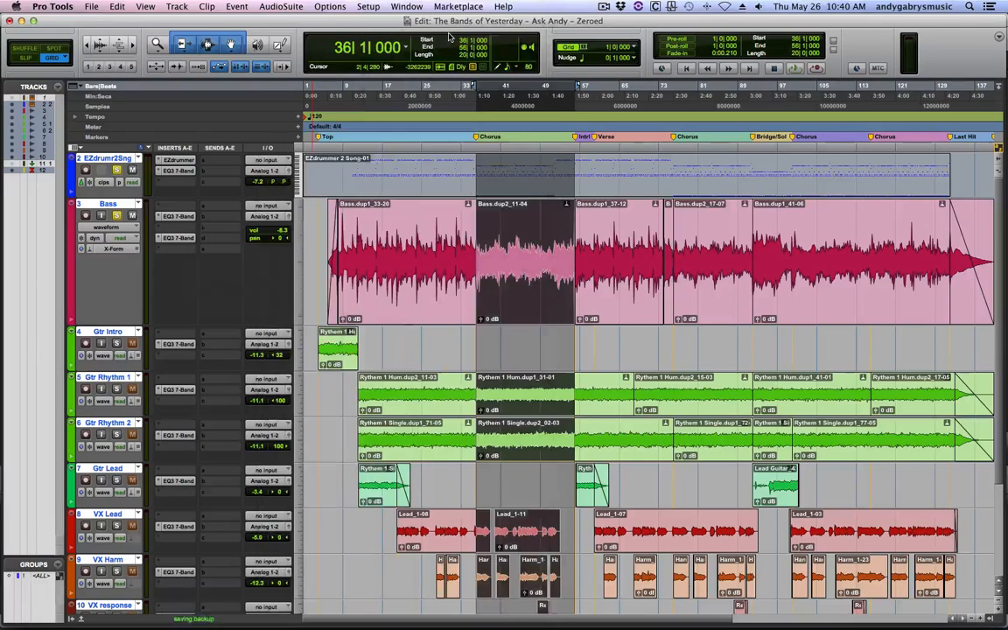
drag(365, 32, 595, 5)
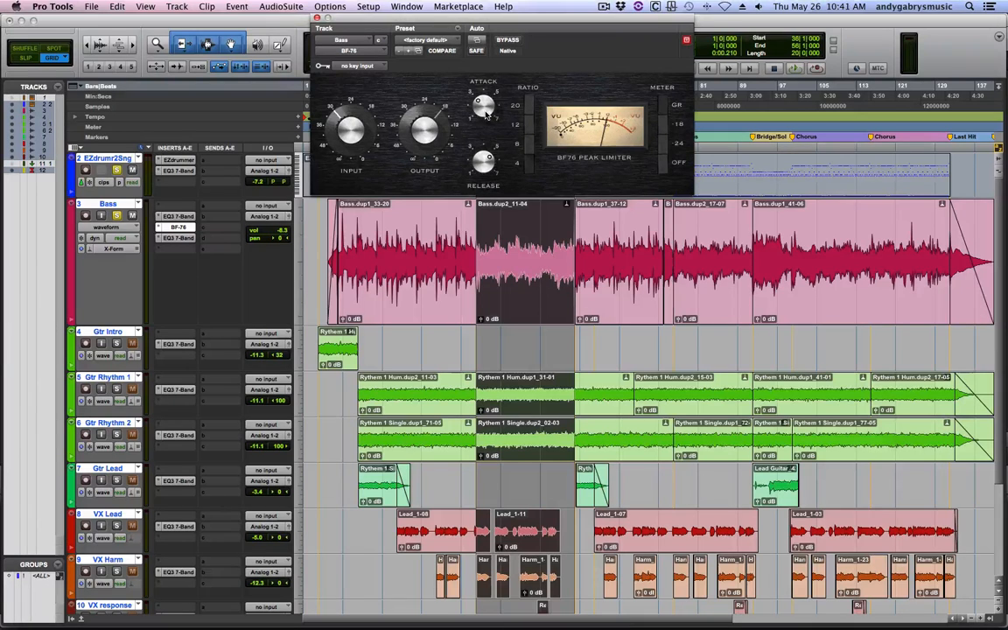
- Turn the BF-76's attack and release up to near 7 and raise its input slightly while the chorus plays
drag(477, 166, 527, 54)
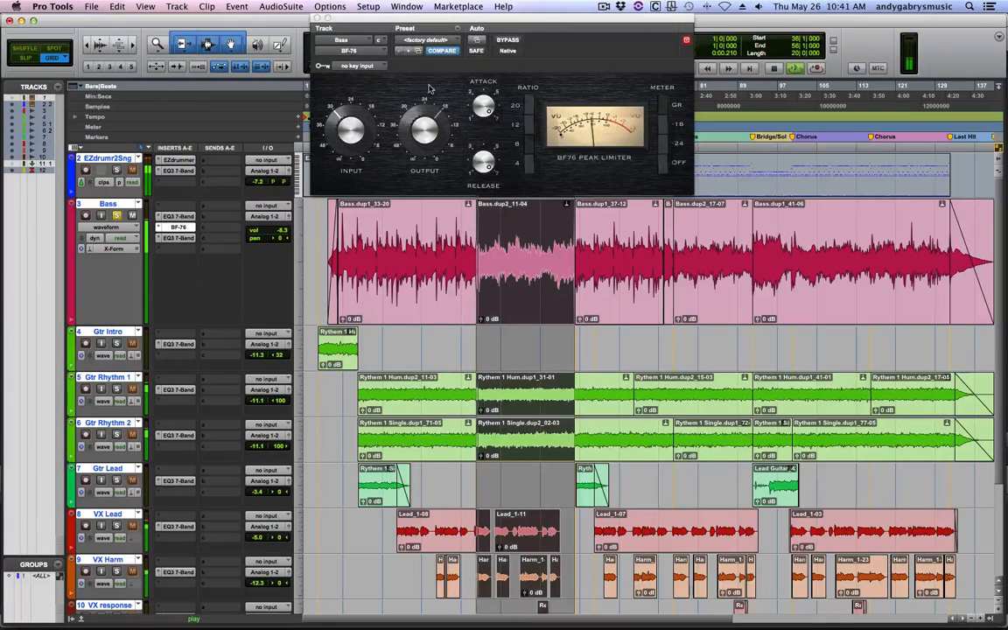
drag(345, 130, 344, 119)
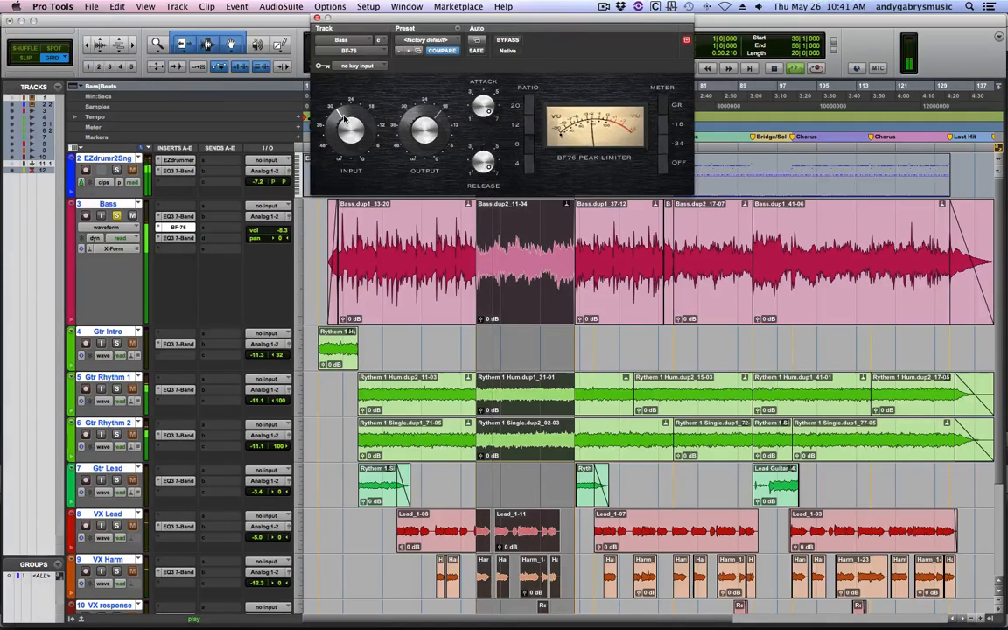
- Compare the bass with the BF-76 bypassed and engaged during chorus playback
click(507, 39)
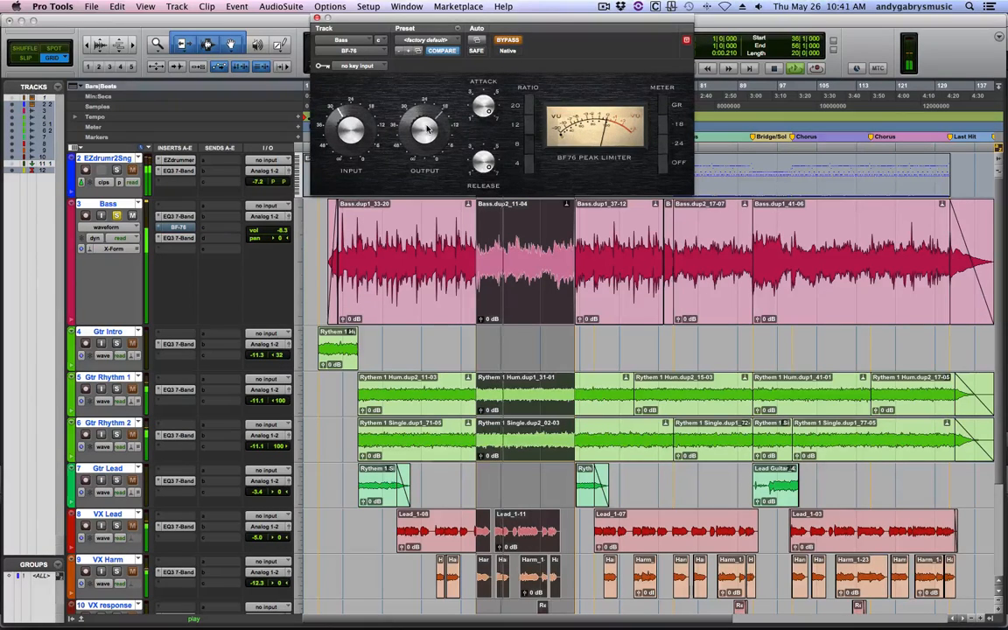
click(509, 41)
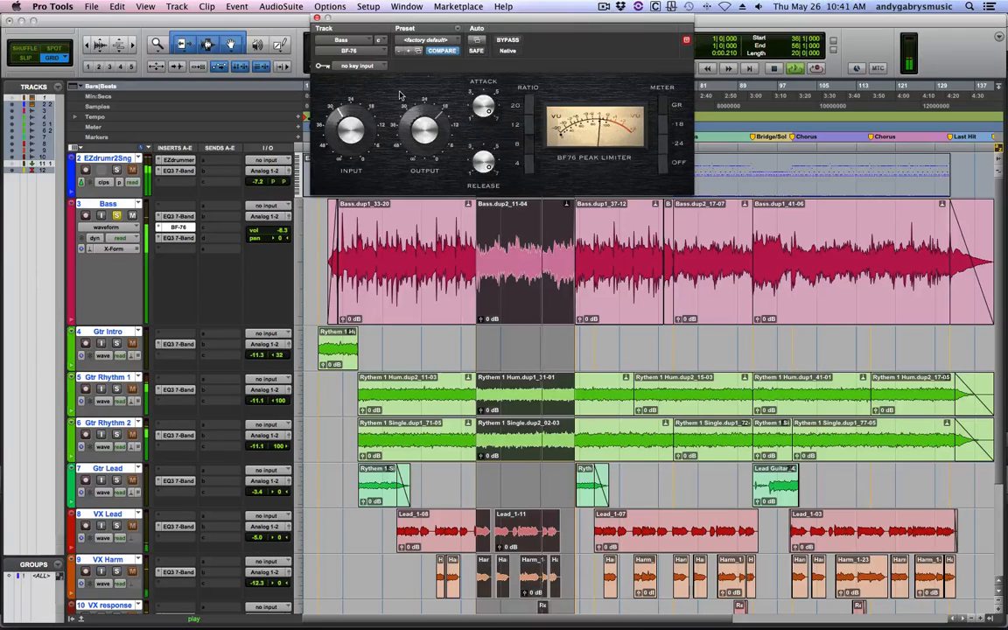
click(508, 41)
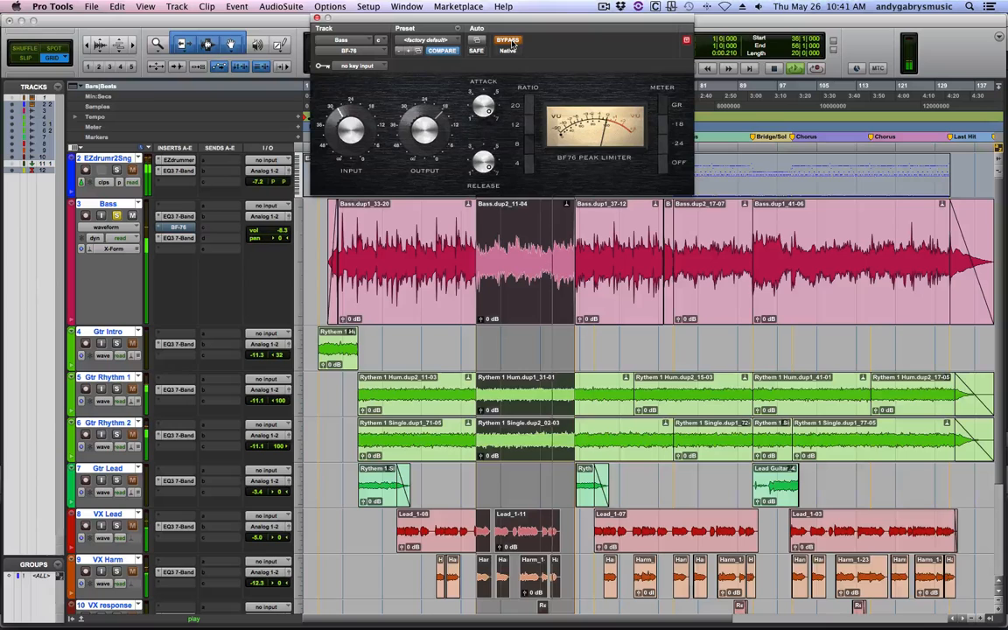
click(509, 41)
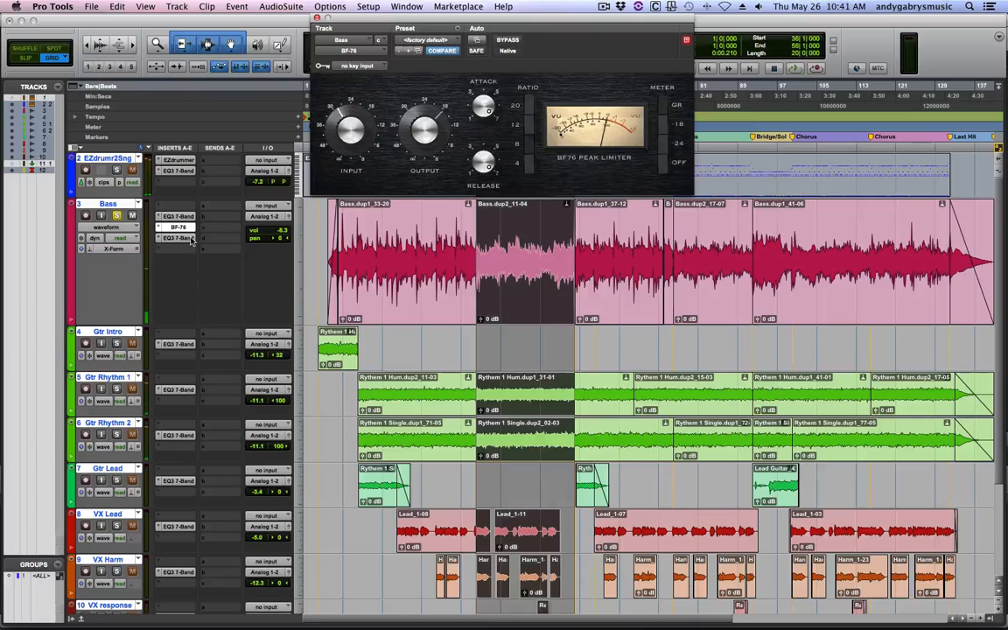
- Move the Bass track's second EQ down to insert slot E and make the BF-76 inactive
drag(175, 227, 186, 247)
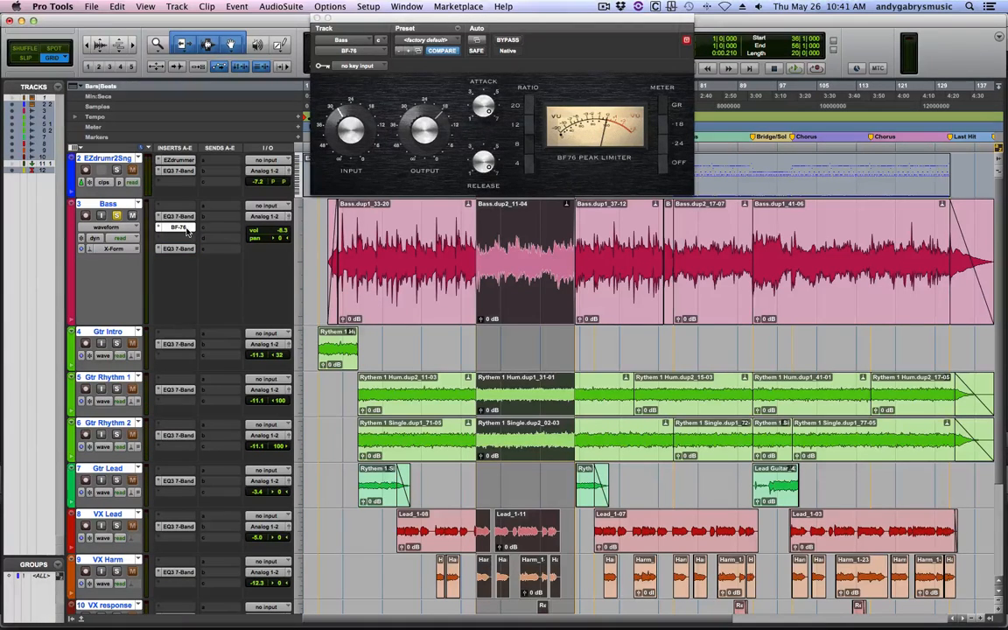
right_click(186, 229)
click(200, 235)
- Insert the Dyn3 Compressor/Limiter (mono) in slot D of the Bass track and set its ratio to 4.0:1
click(175, 242)
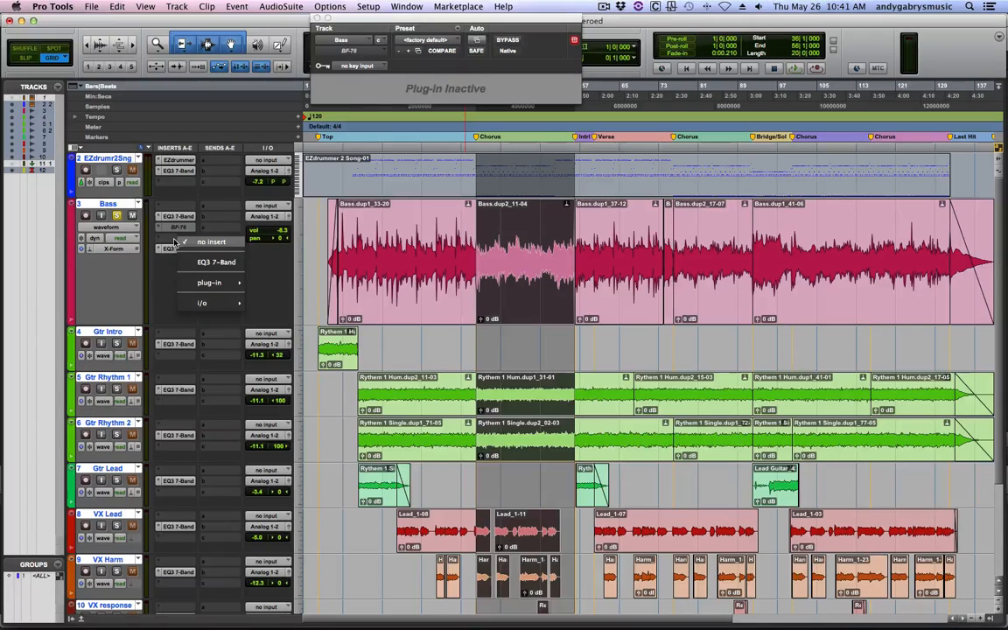
mouse_move(218, 282)
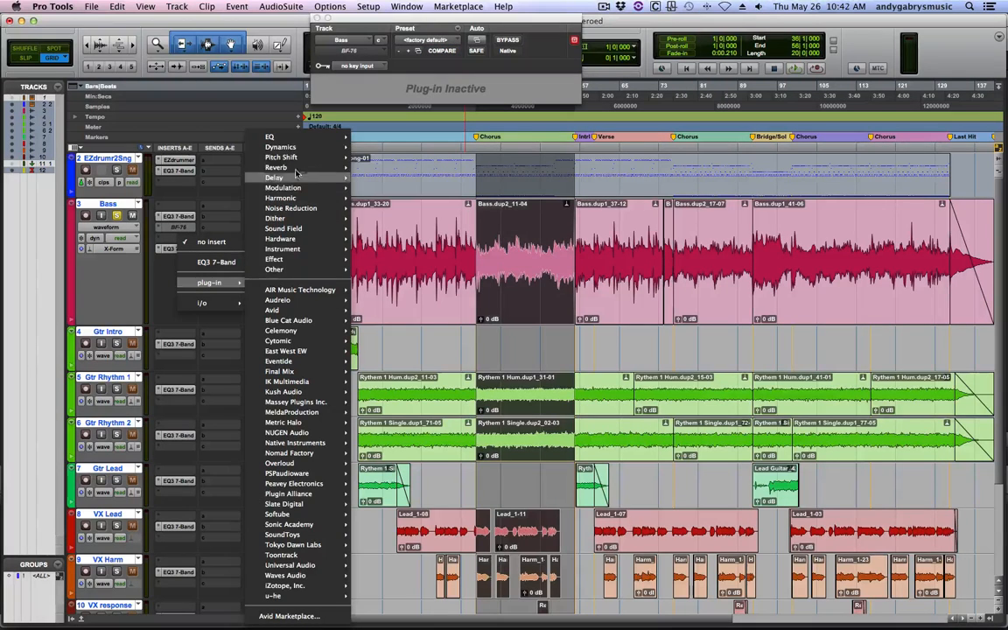
mouse_move(306, 155)
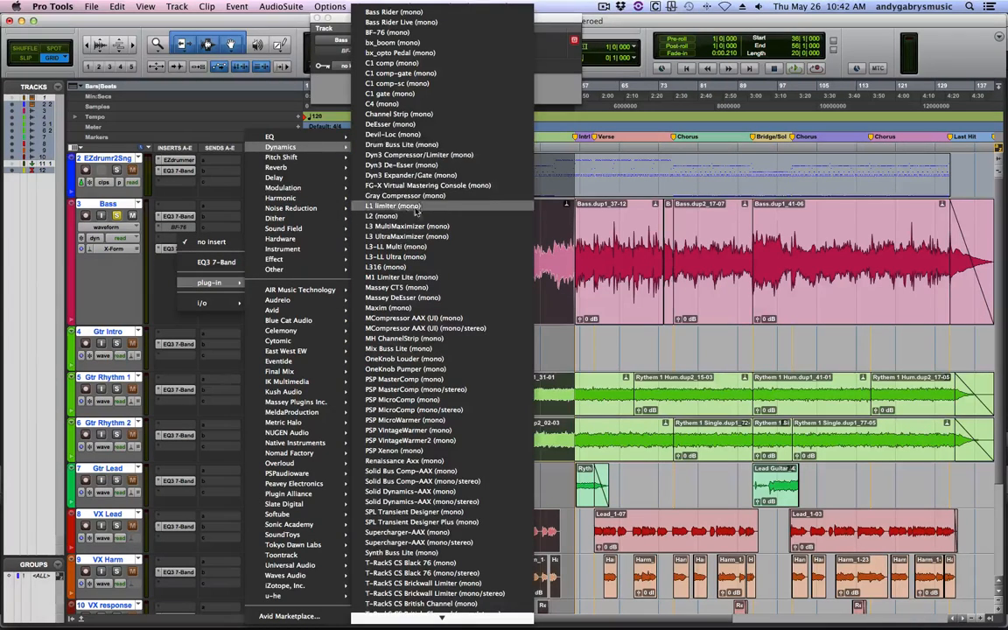
click(445, 157)
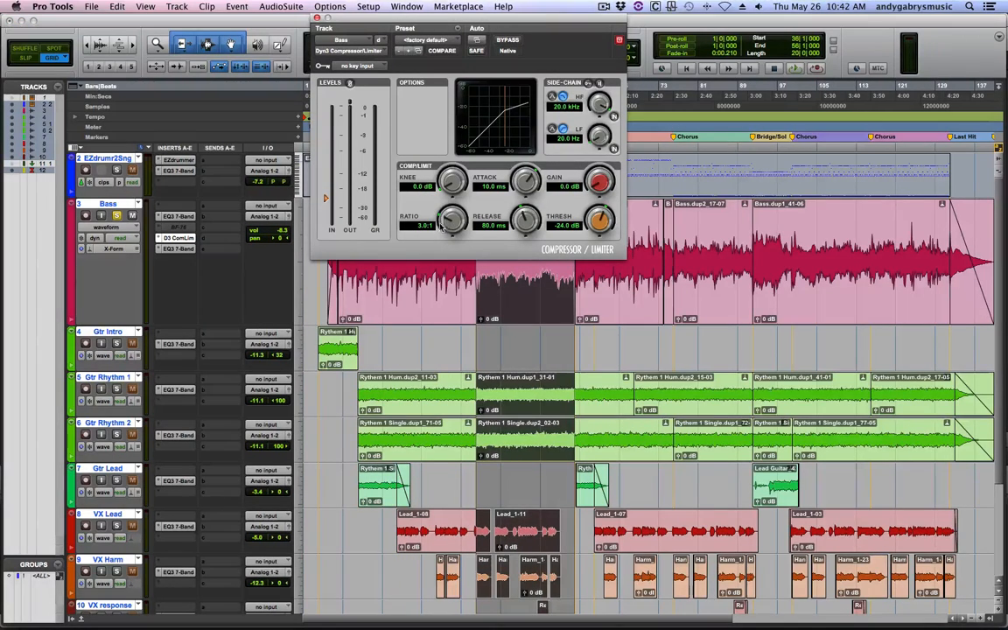
drag(452, 219, 450, 213)
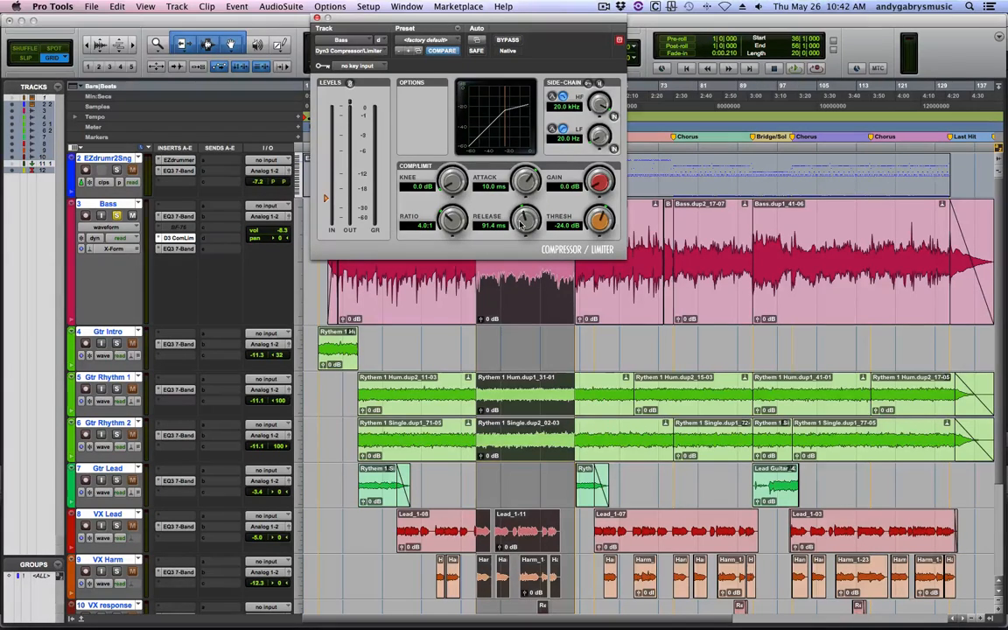
- Set the Dyn3 compressor's attack to 31.1 ms and makeup gain to 2.4 dB, level-matching against bypass while the chorus plays
drag(523, 193, 526, 177)
key(space)
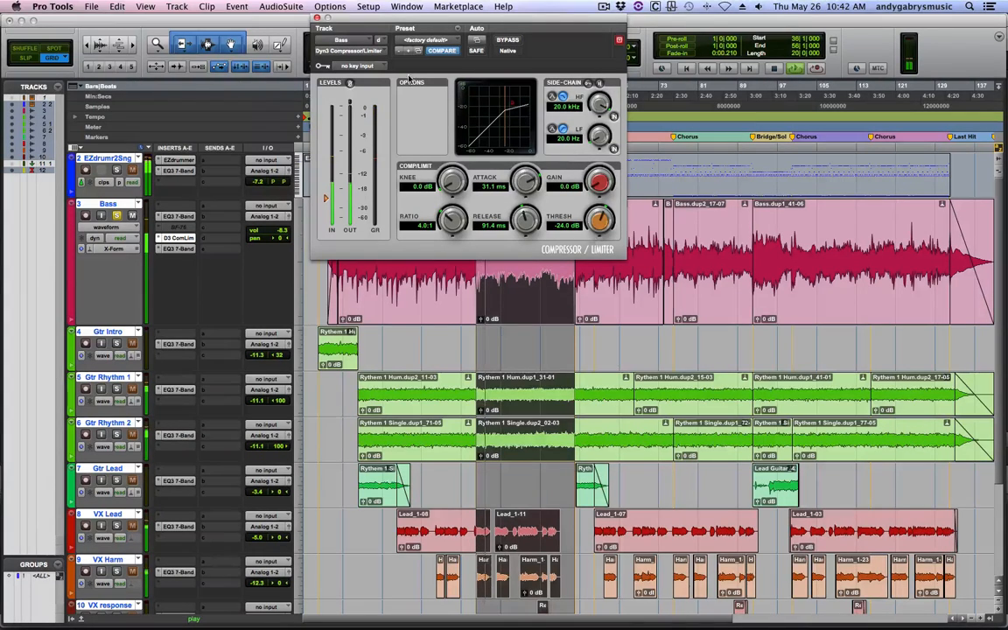
click(509, 40)
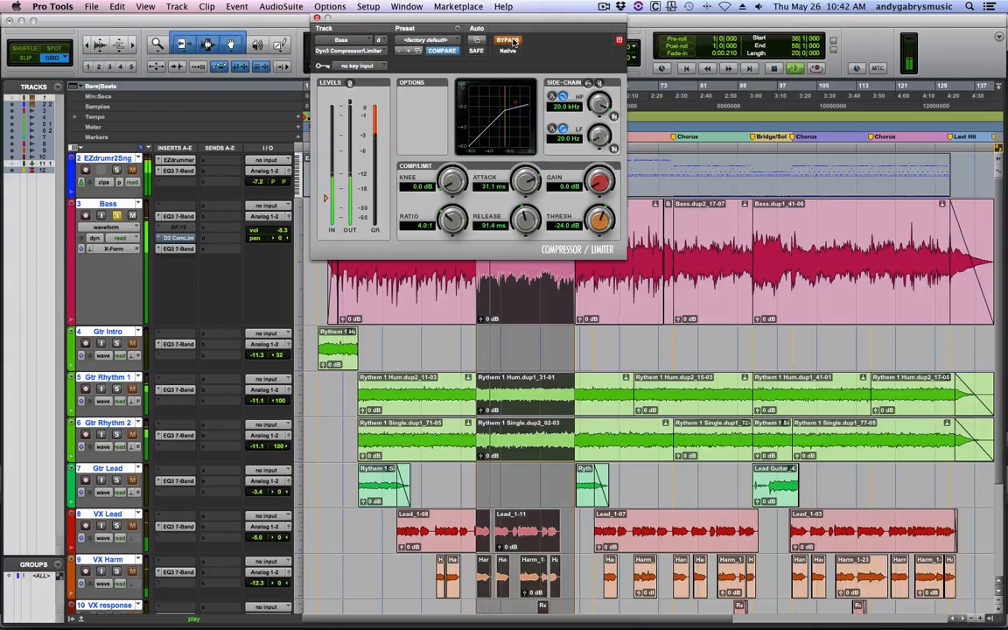
click(511, 41)
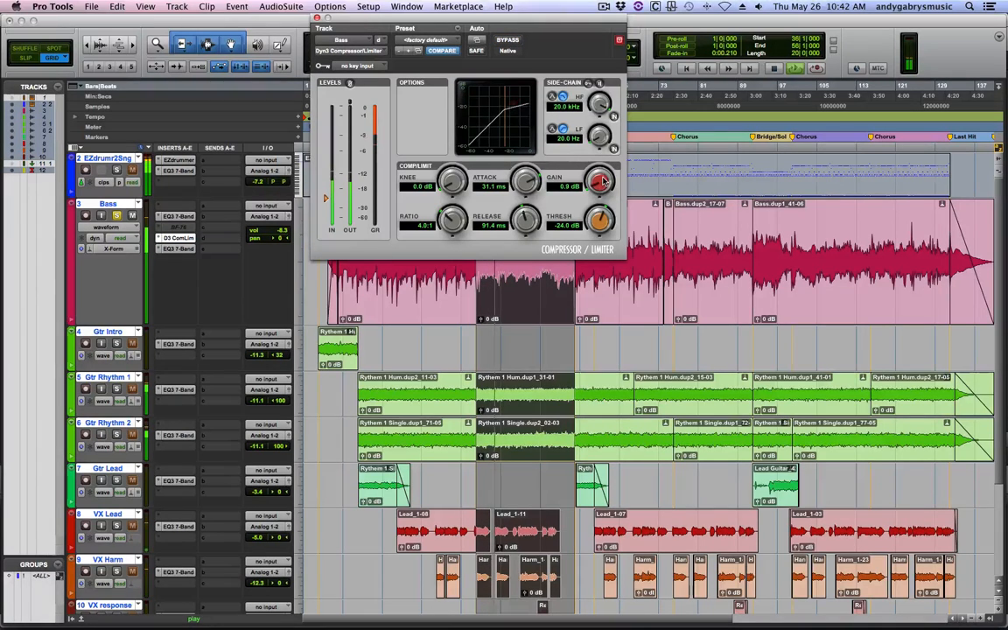
click(509, 41)
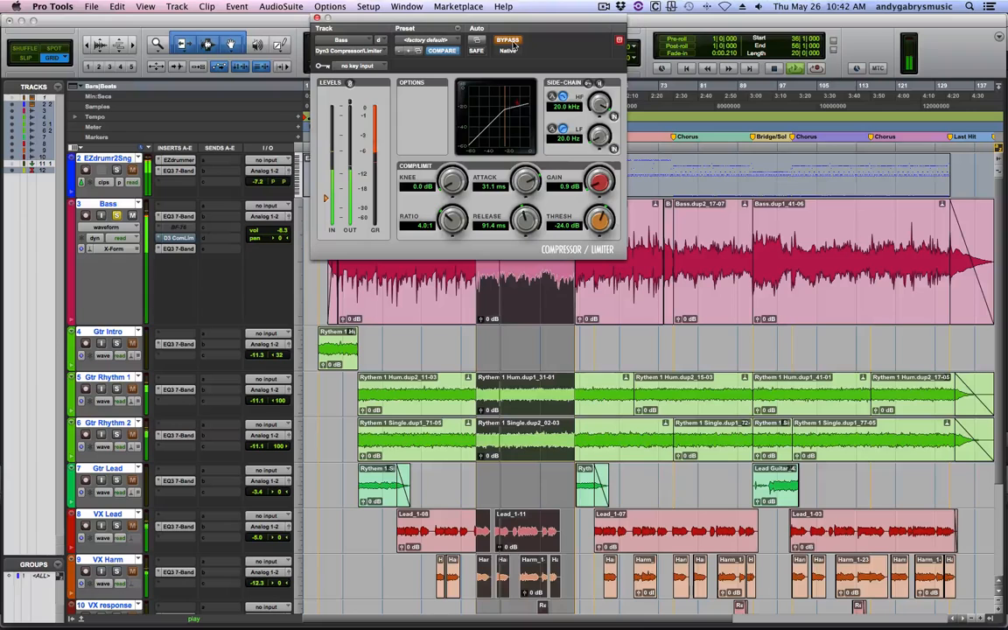
click(508, 41)
drag(600, 183, 601, 179)
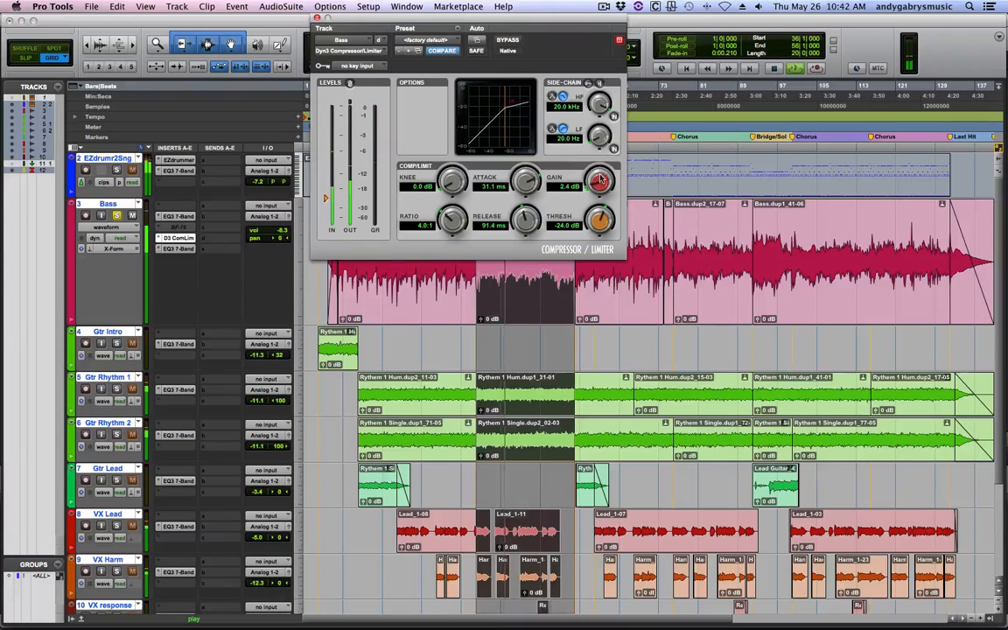
- Compare the bass repeatedly with the Dyn3 compressor bypassed and engaged during chorus playback
click(511, 41)
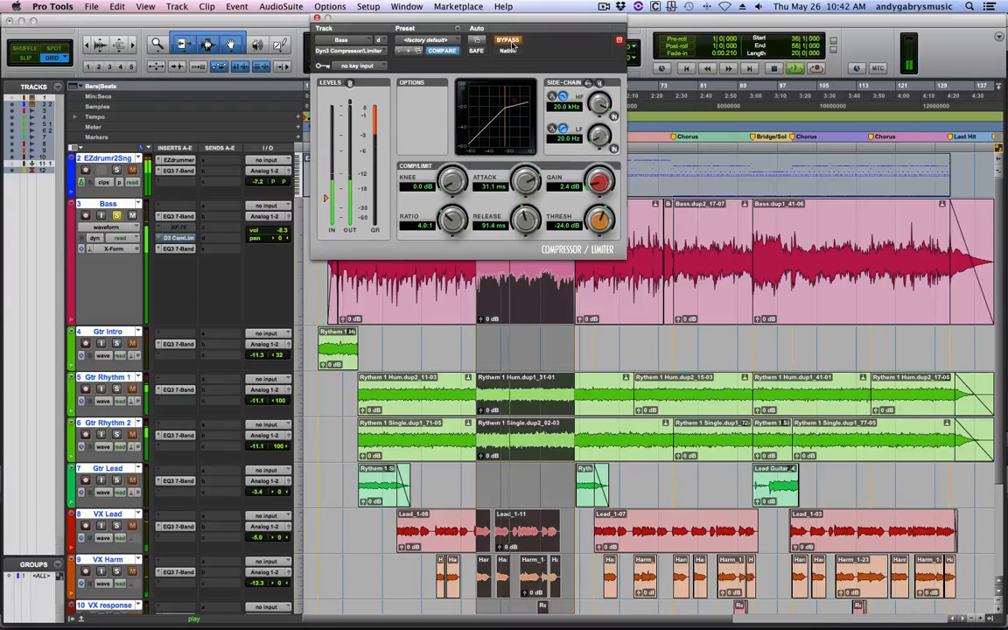
click(510, 42)
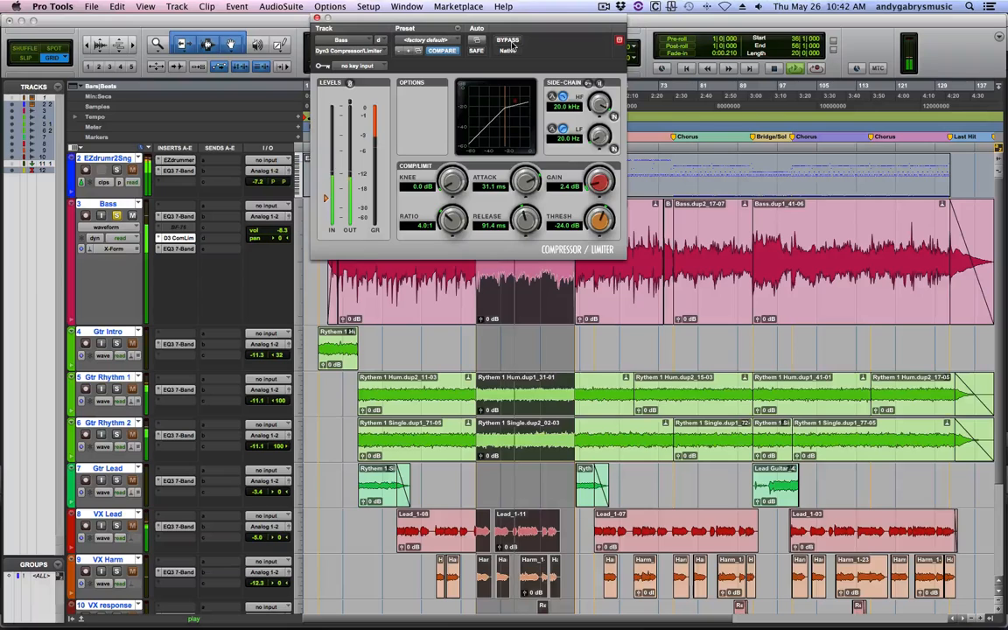
click(509, 42)
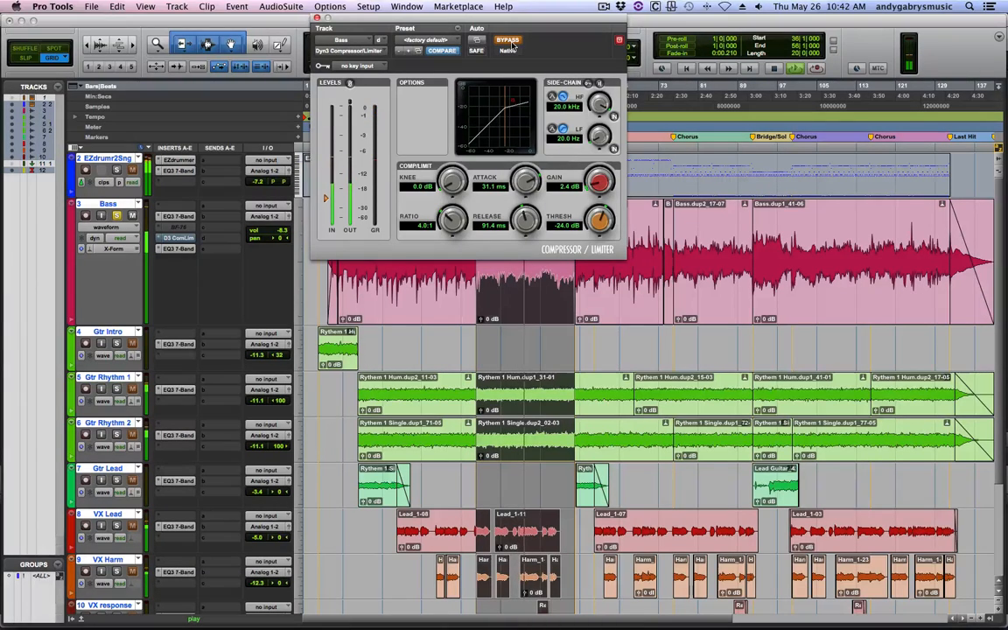
click(512, 44)
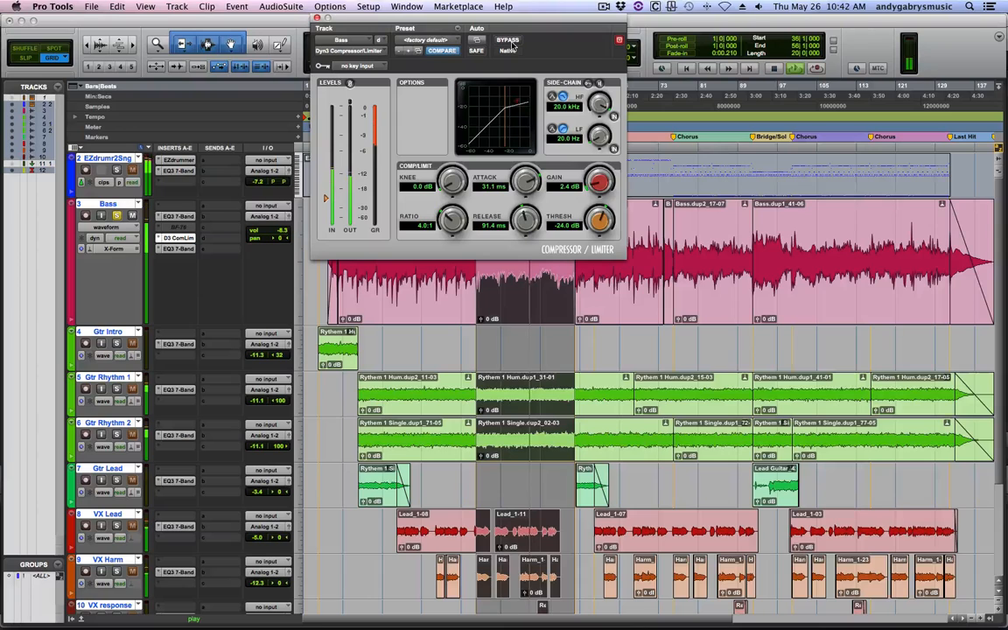
click(513, 44)
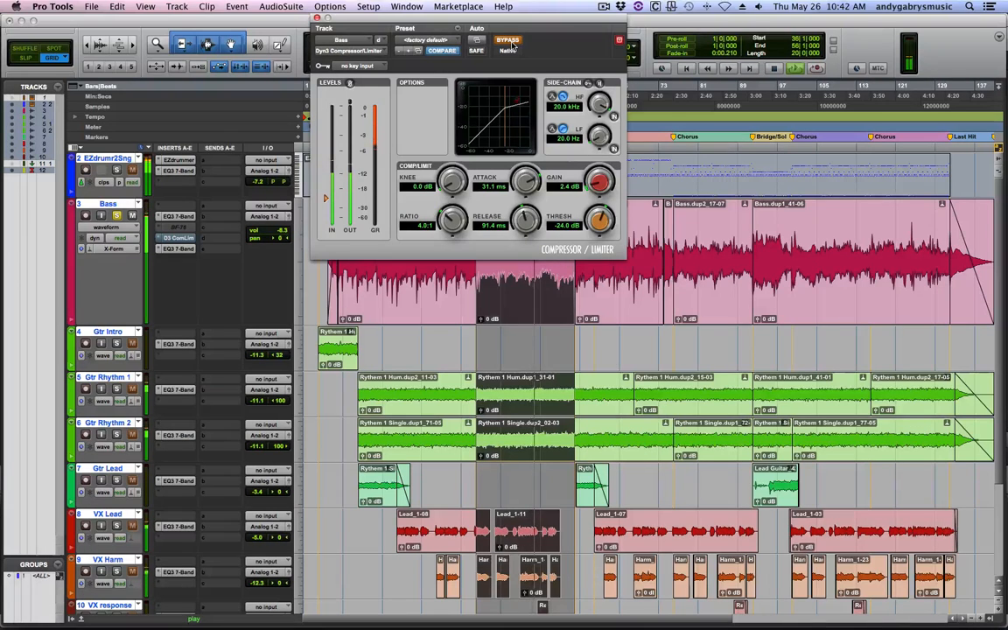
click(513, 44)
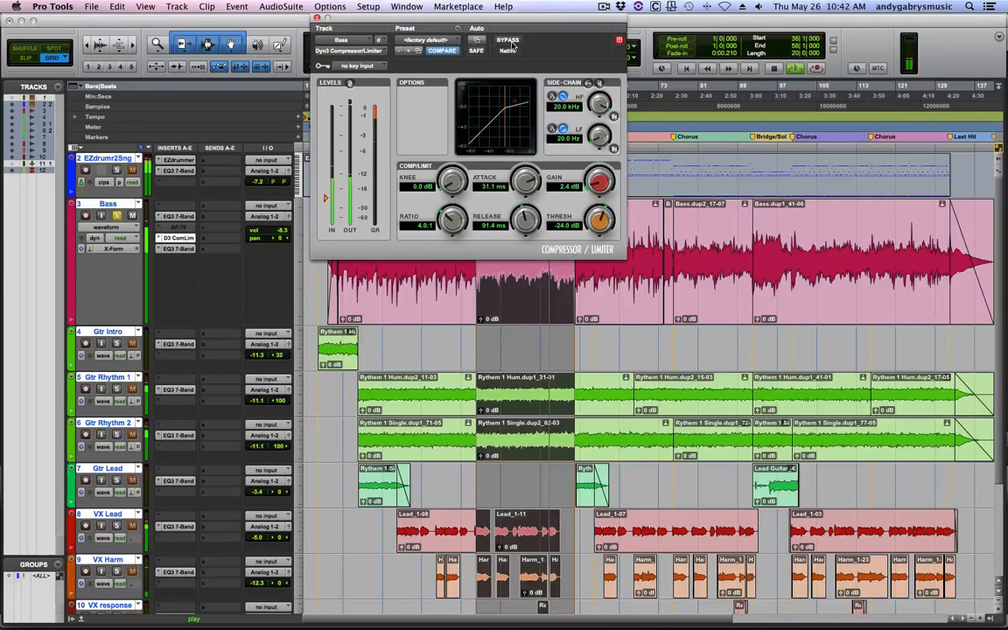
click(508, 41)
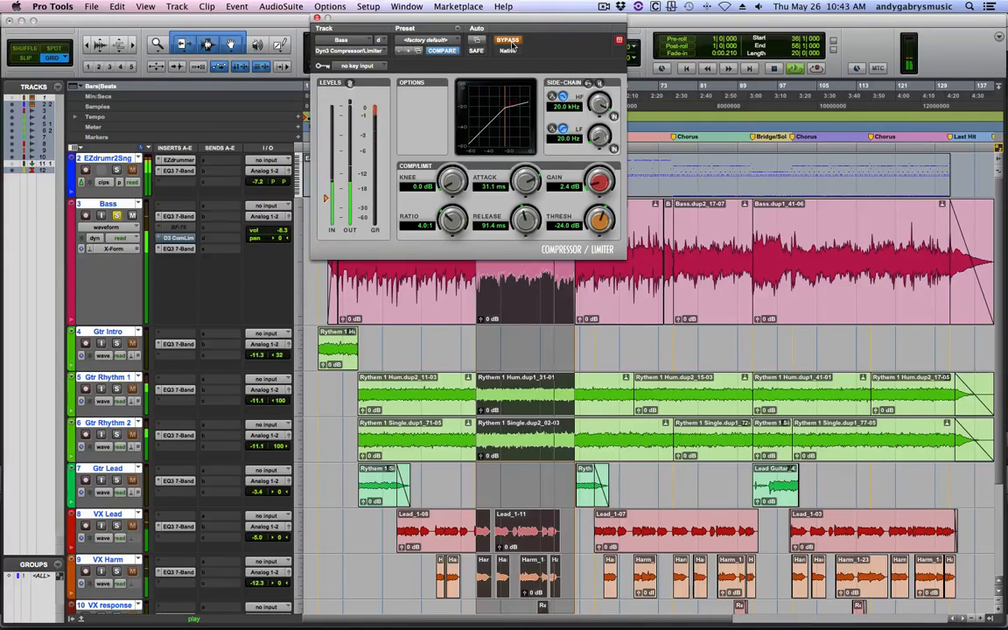
click(511, 42)
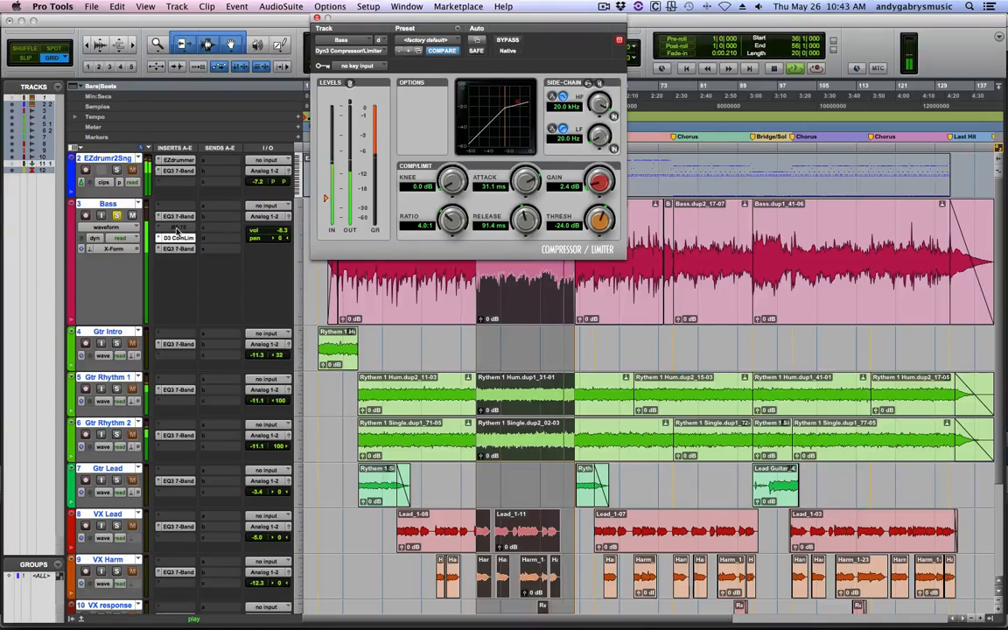
- Reactivate the BF-76, bypass the second EQ, and compare the bass through the BF-76 against the Dyn3 compressor
right_click(178, 232)
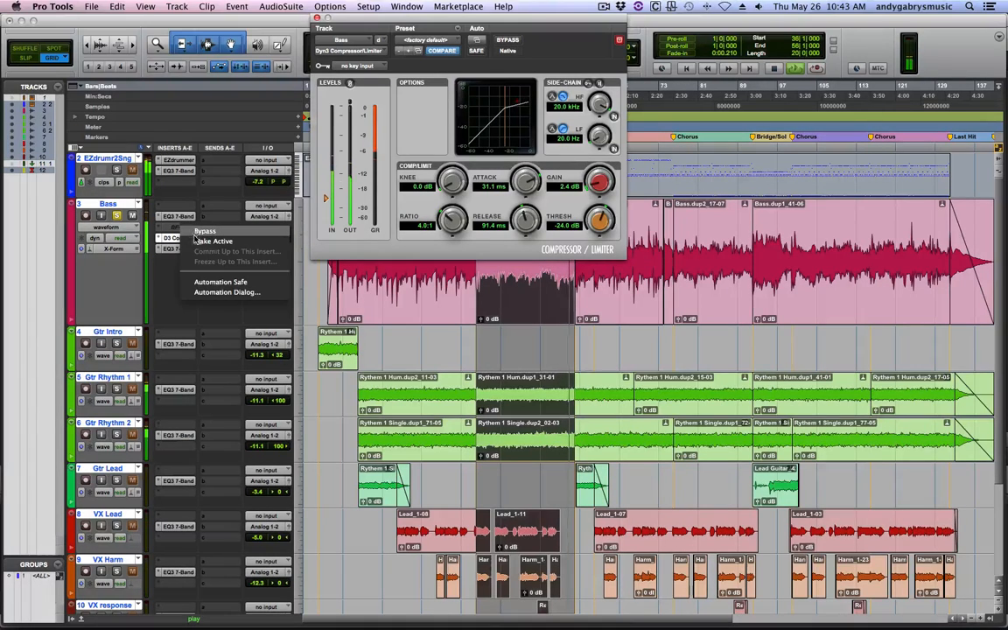
click(199, 231)
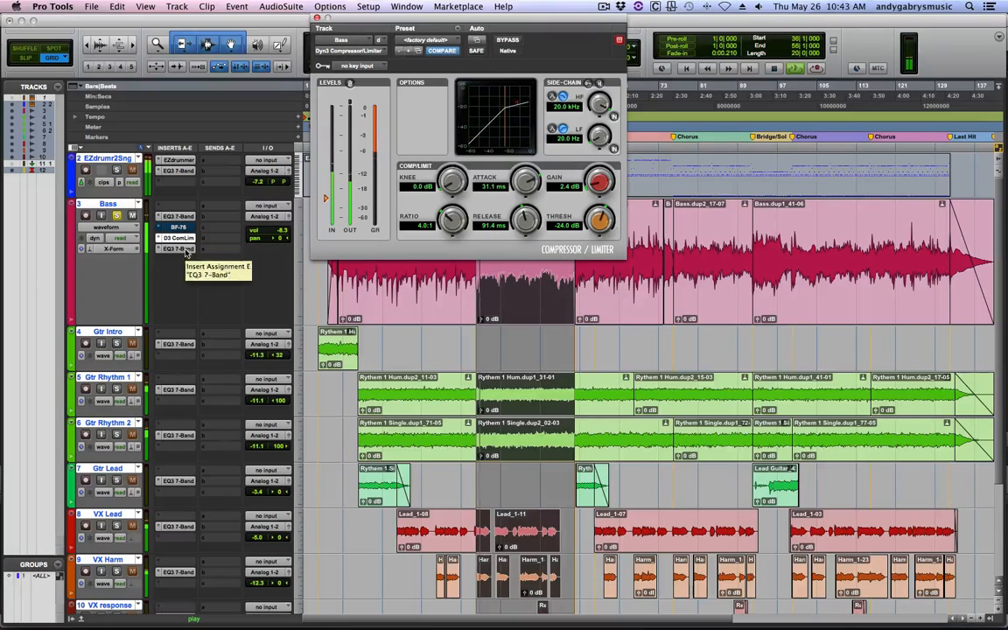
super+click(182, 249)
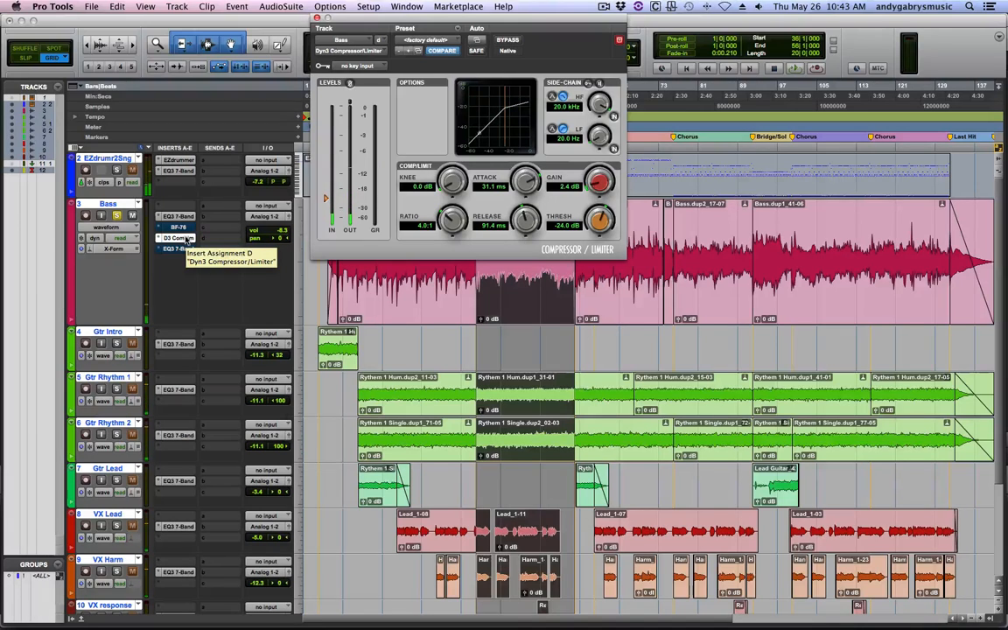
key(space)
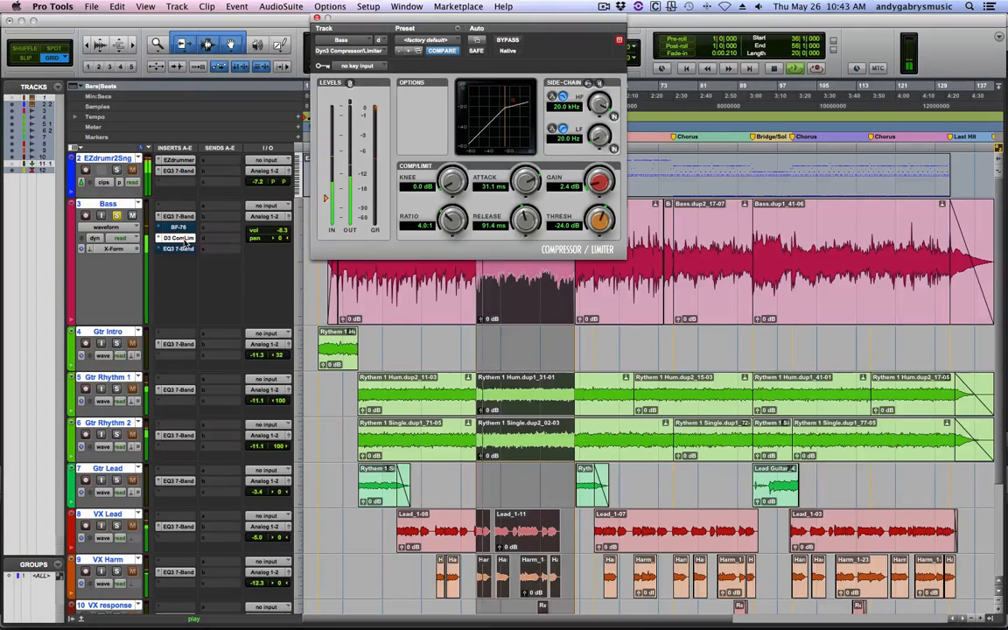
super+click(179, 228)
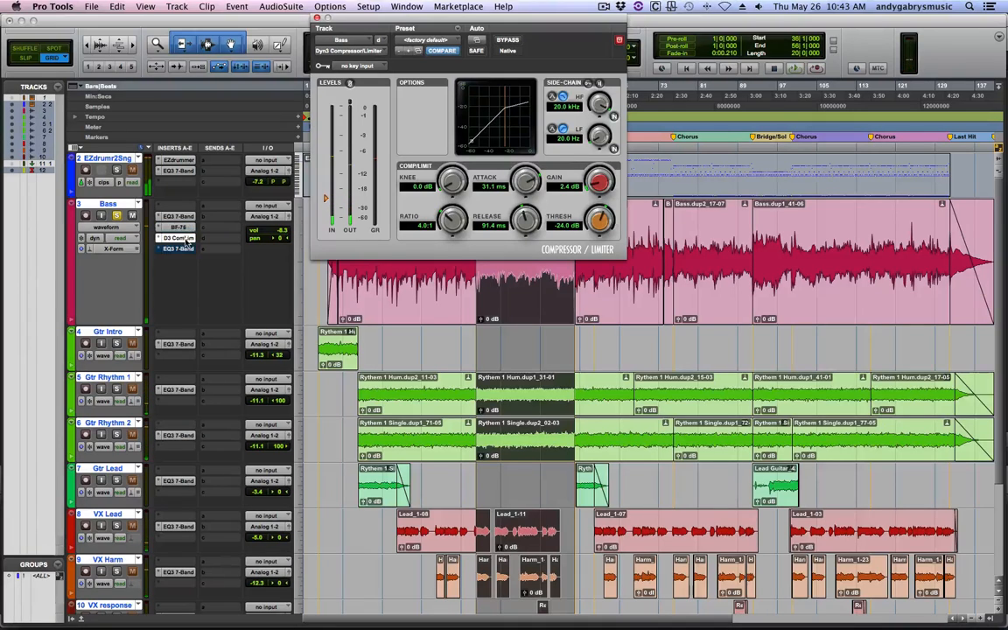
super+click(184, 238)
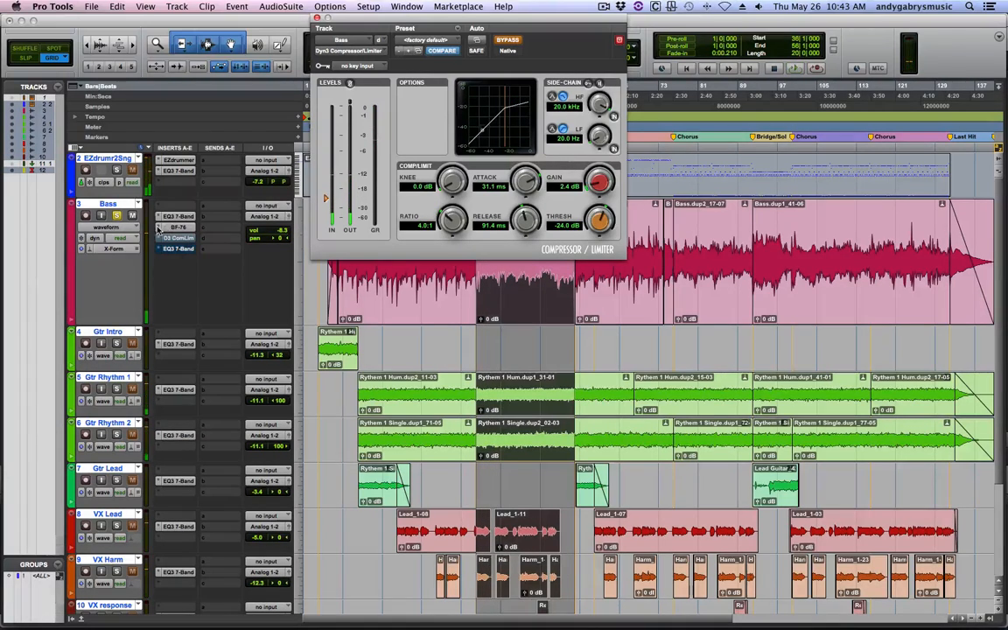
- Remove the BF-76 from the Bass track and move the Dyn3 compressor up to insert slot C
click(157, 229)
click(195, 191)
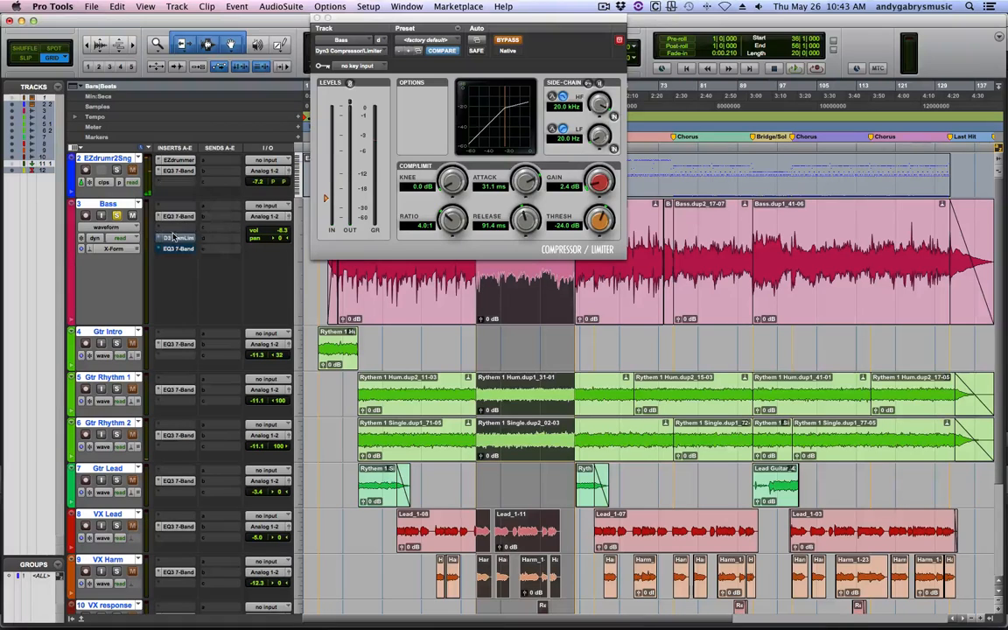
drag(182, 239, 179, 227)
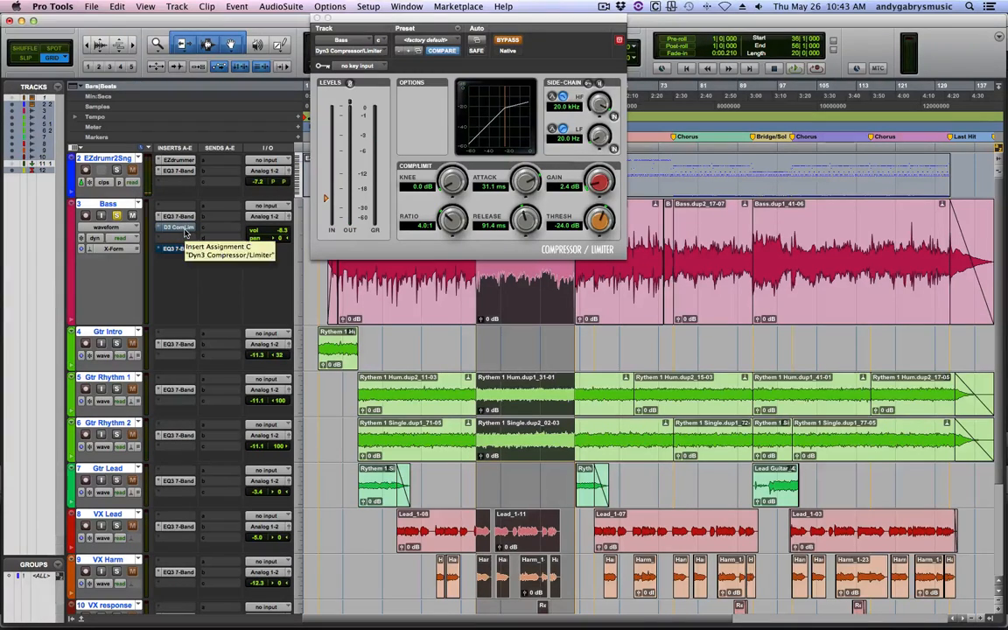
- Play the bass with the soloed drums and the compressor engaged, and raise the Bass fader to -3.3 dB
key(space)
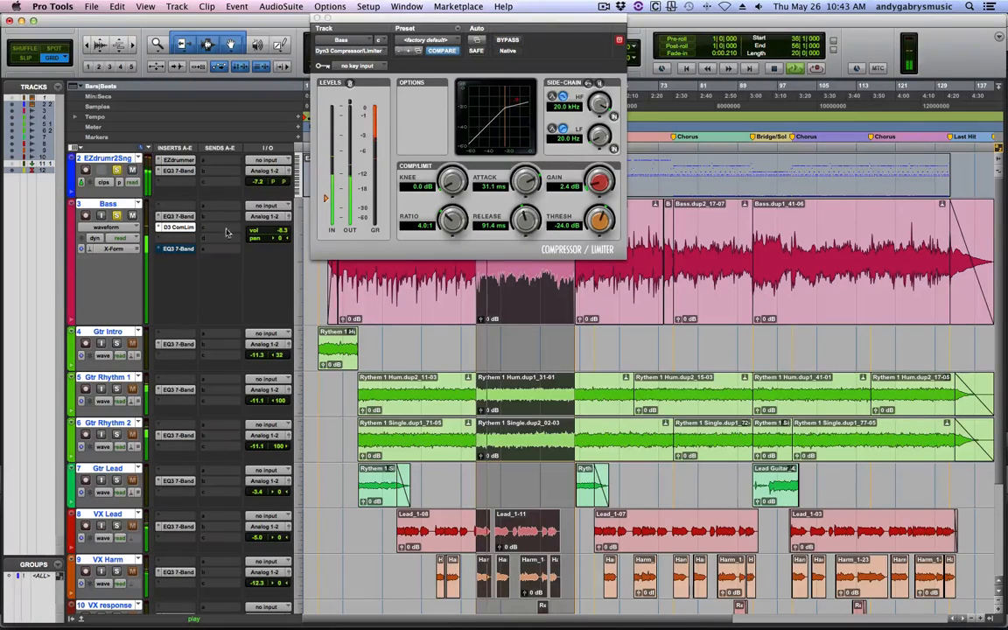
click(290, 217)
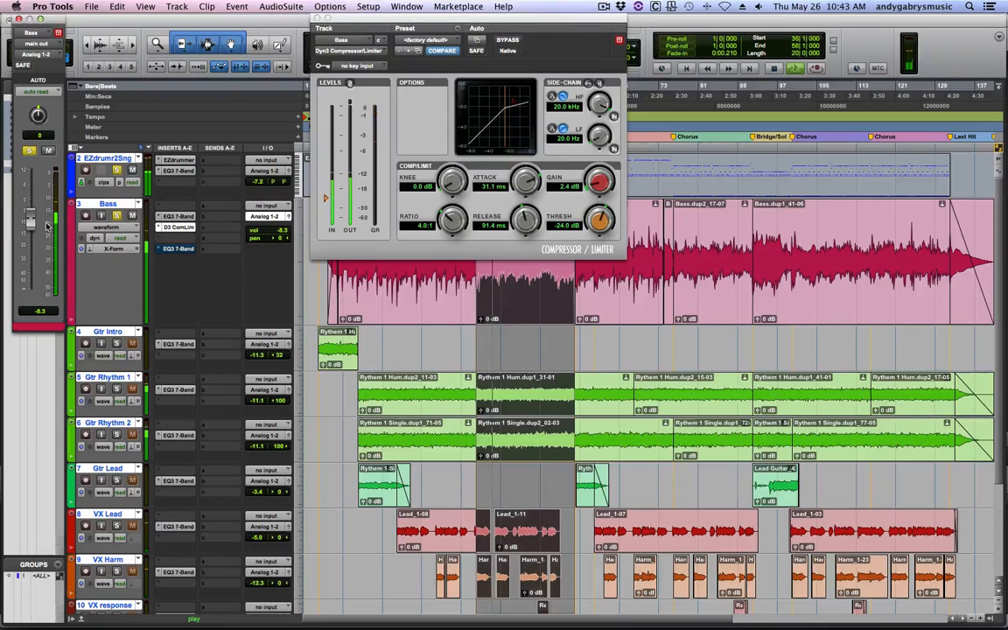
mouse_move(29, 223)
mouse_down()
mouse_move(28, 198)
mouse_move(30, 214)
mouse_up()
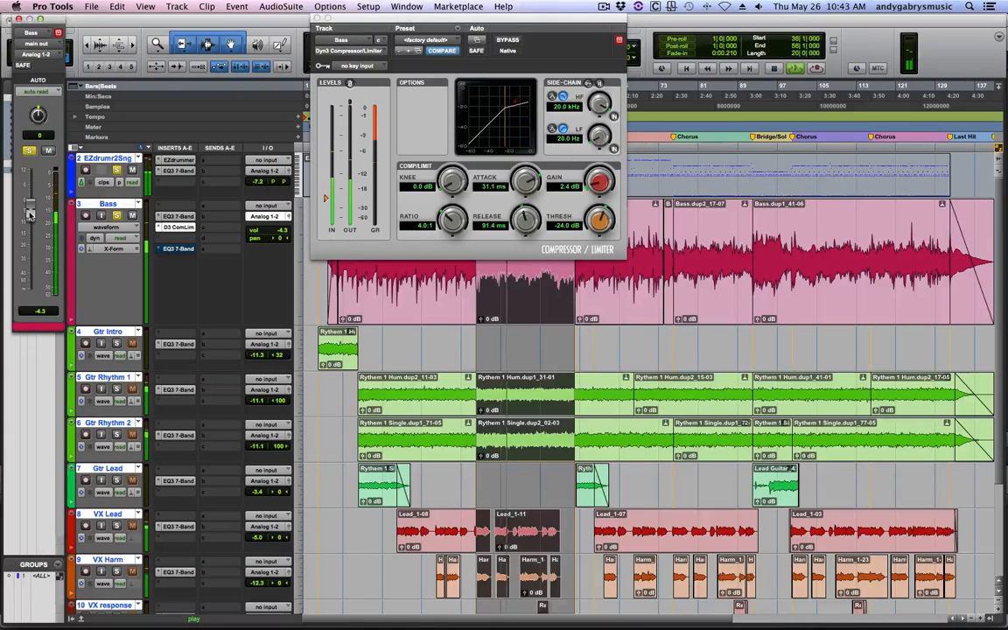
drag(29, 214, 29, 211)
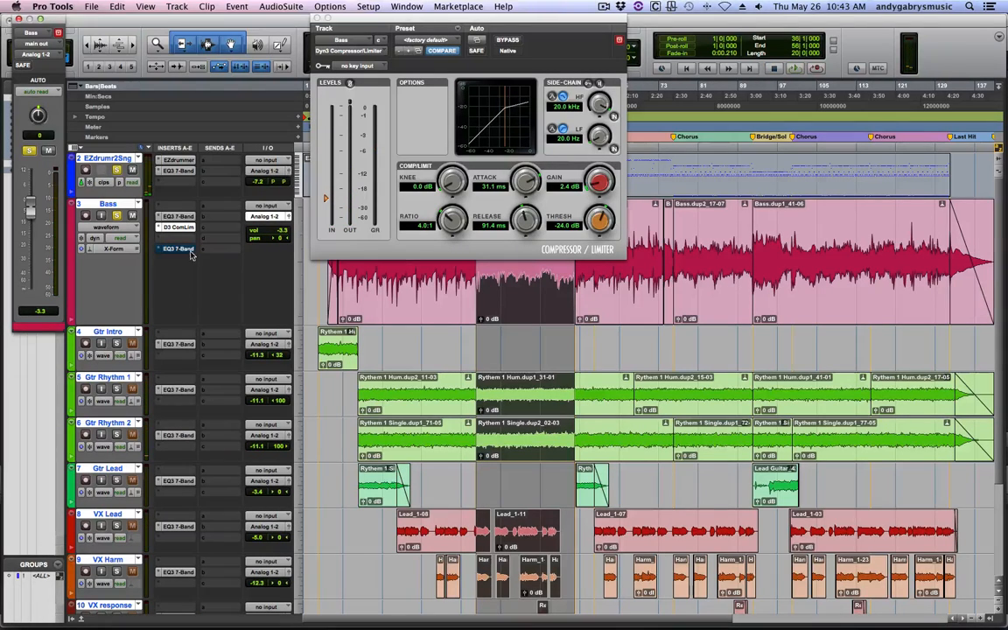
- Show the EZdrummer mixer with the kick soloed and raise the Bass fader to -2.0 dB against it
click(180, 161)
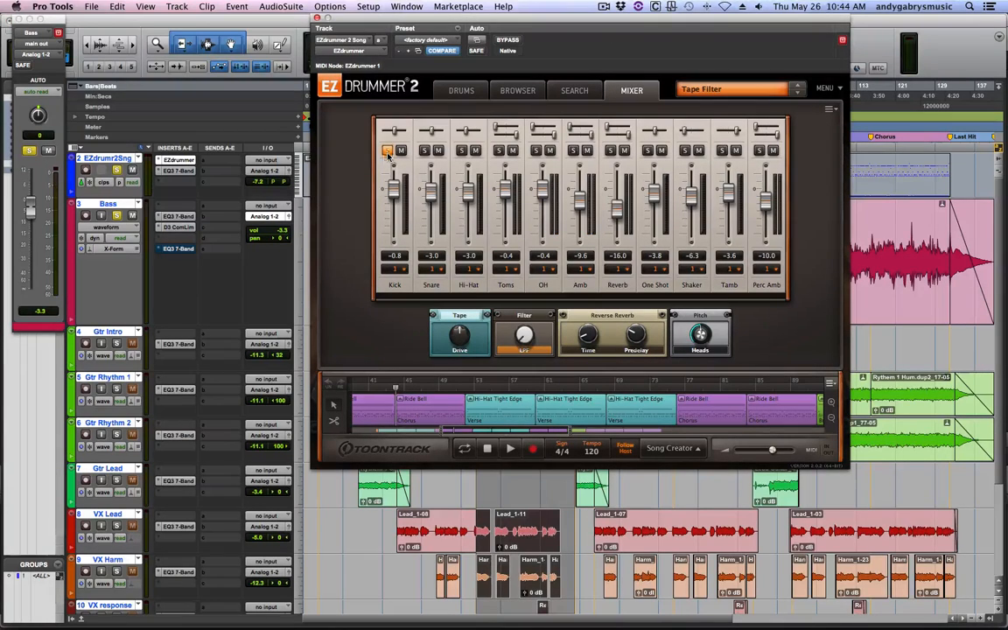
key(space)
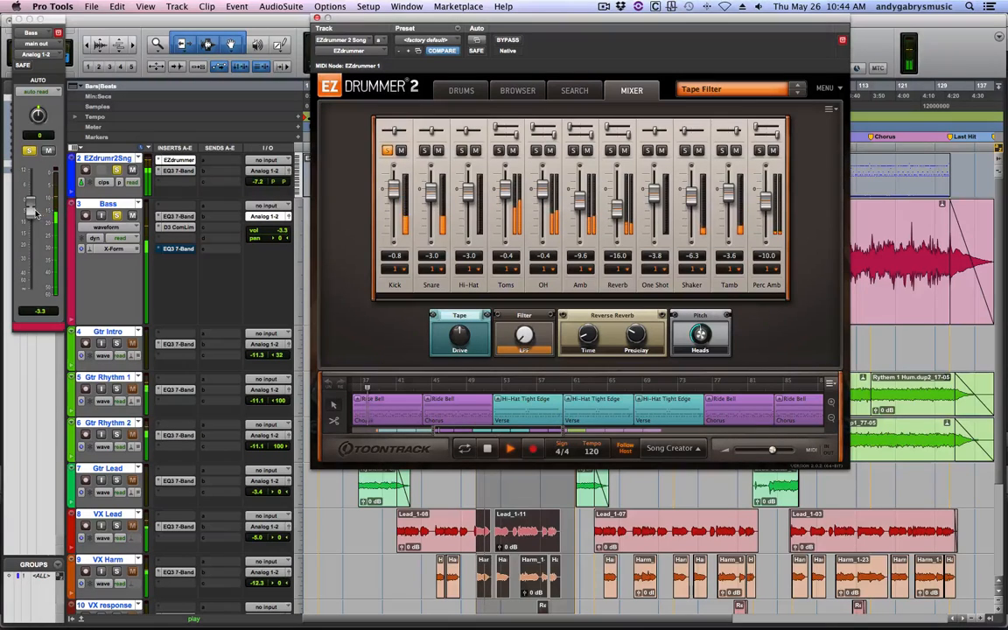
drag(30, 211, 32, 208)
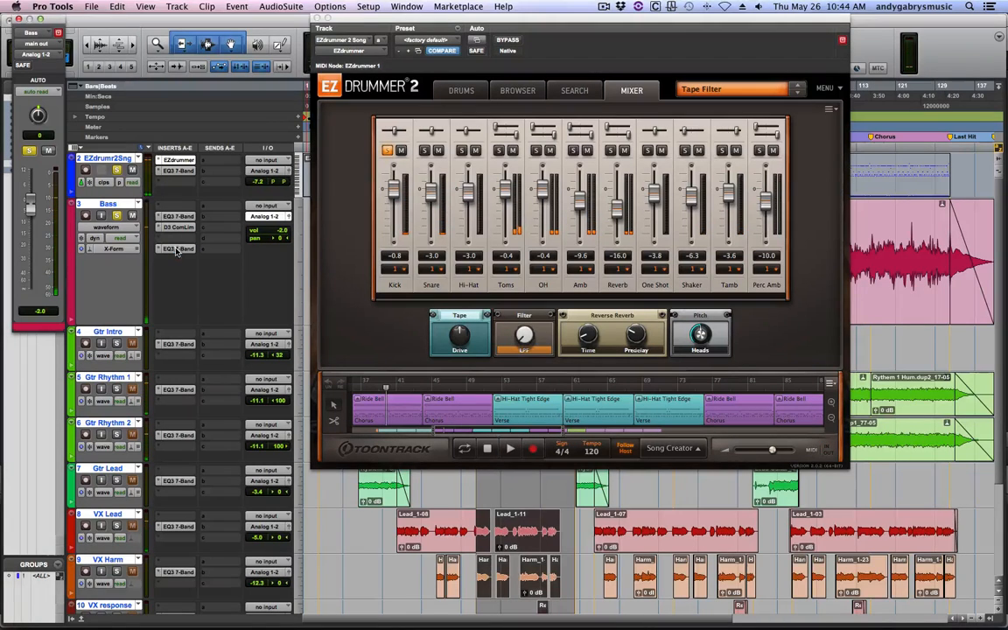
- Move the Bass track's re-engaged second EQ up to insert slot D and raise the Bass fader to -0.9 dB
drag(177, 237, 180, 240)
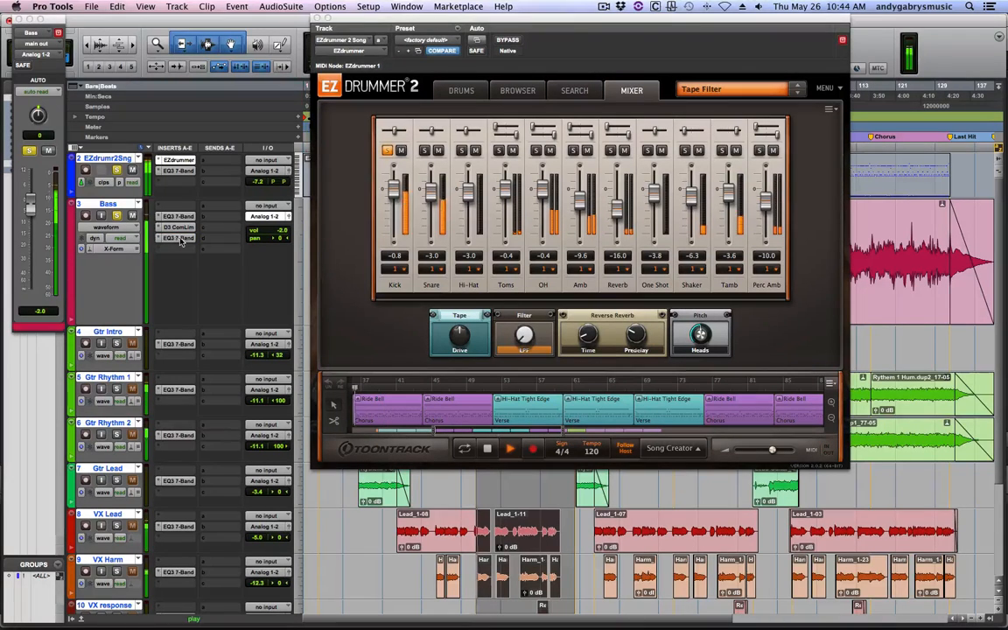
click(179, 238)
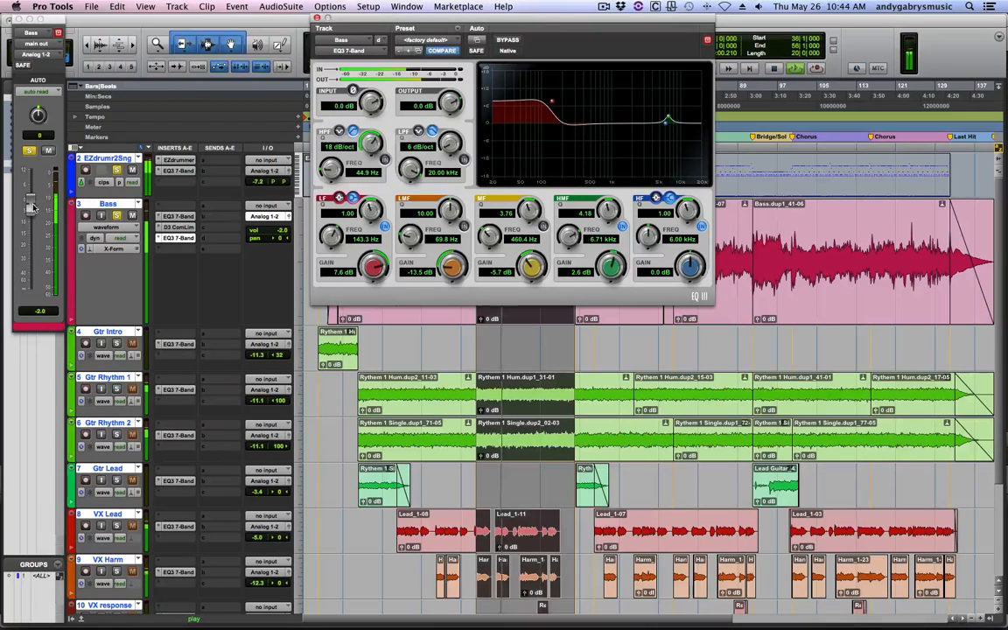
click(31, 208)
drag(30, 207, 31, 203)
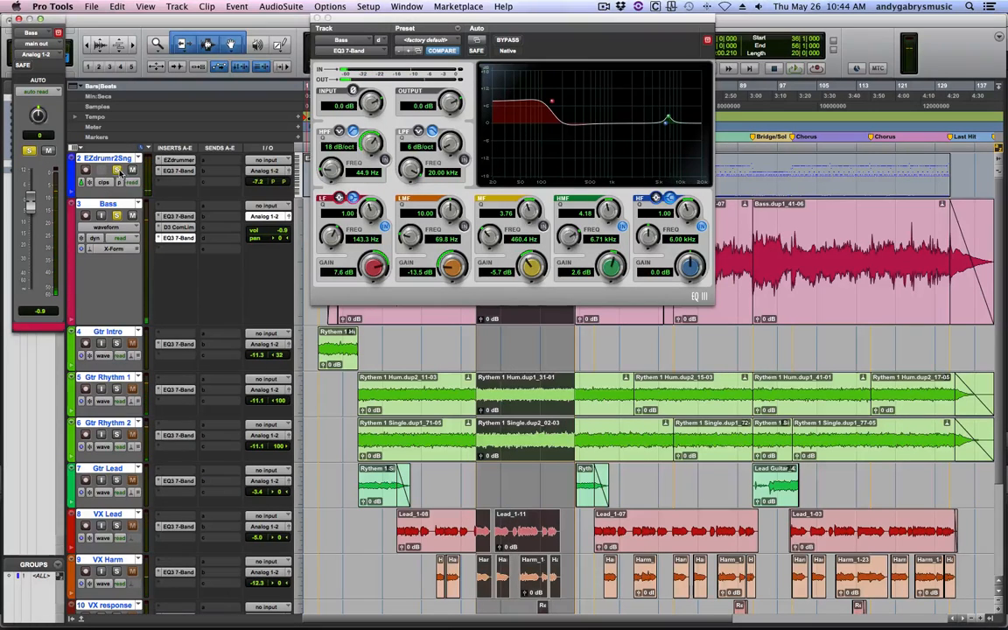
- Listen to the bass against the EZdrummer drums, close the floating windows, and stop playback
click(178, 160)
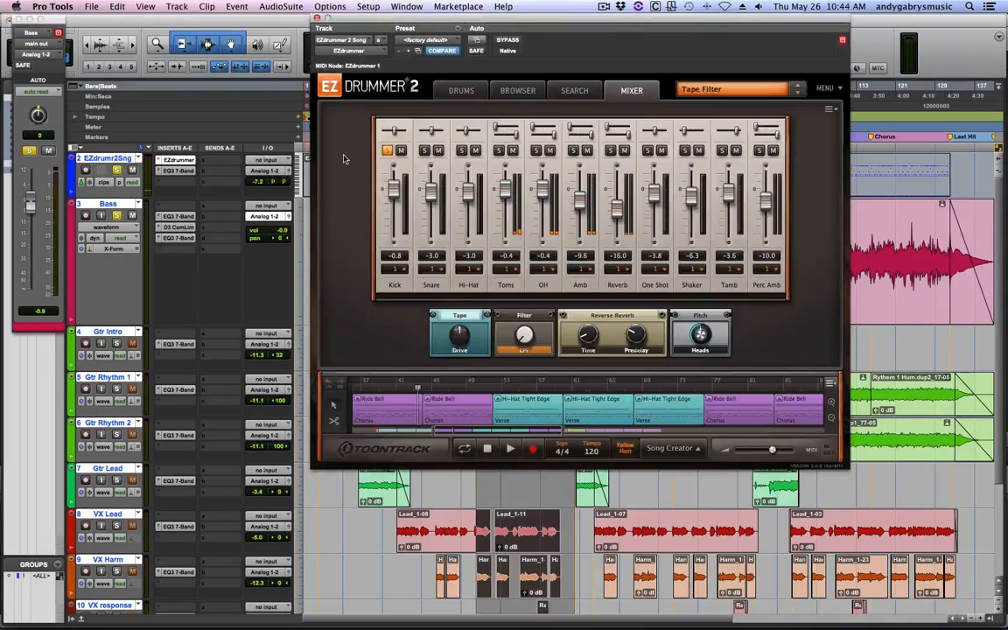
key(space)
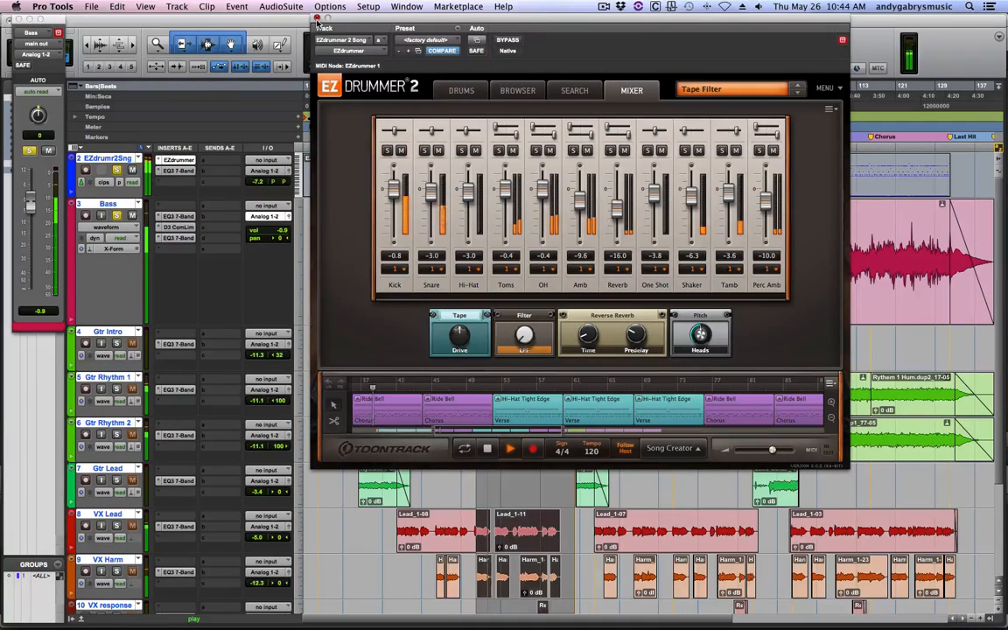
key(super+w)
key(super+w)
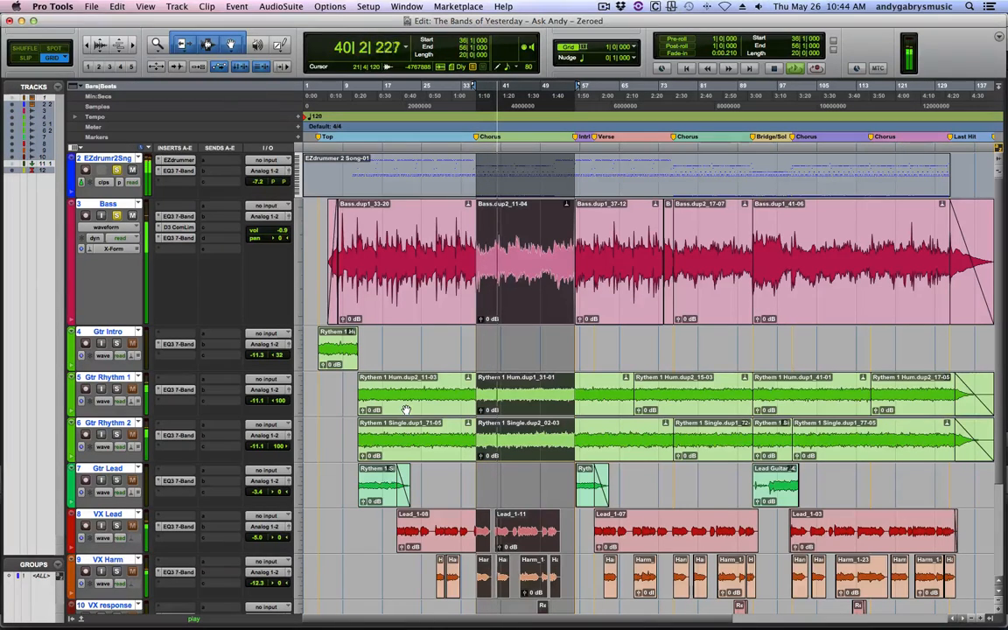
key(space)
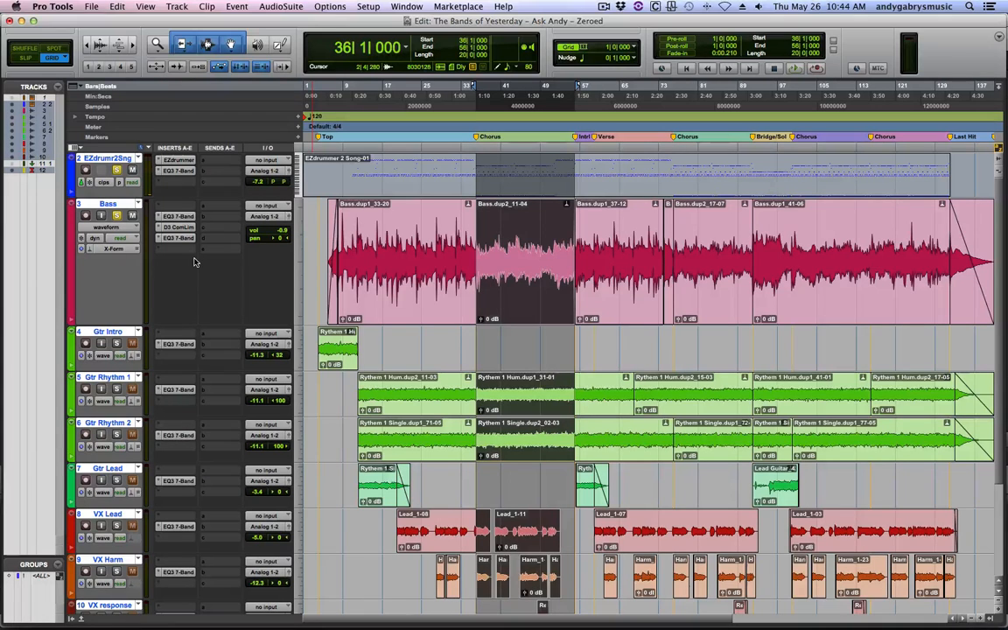
- Reduce the Bass track's height to match the other tracks and solo the VX Lead track
key(space)
key(space)
key(ctrl+Down)
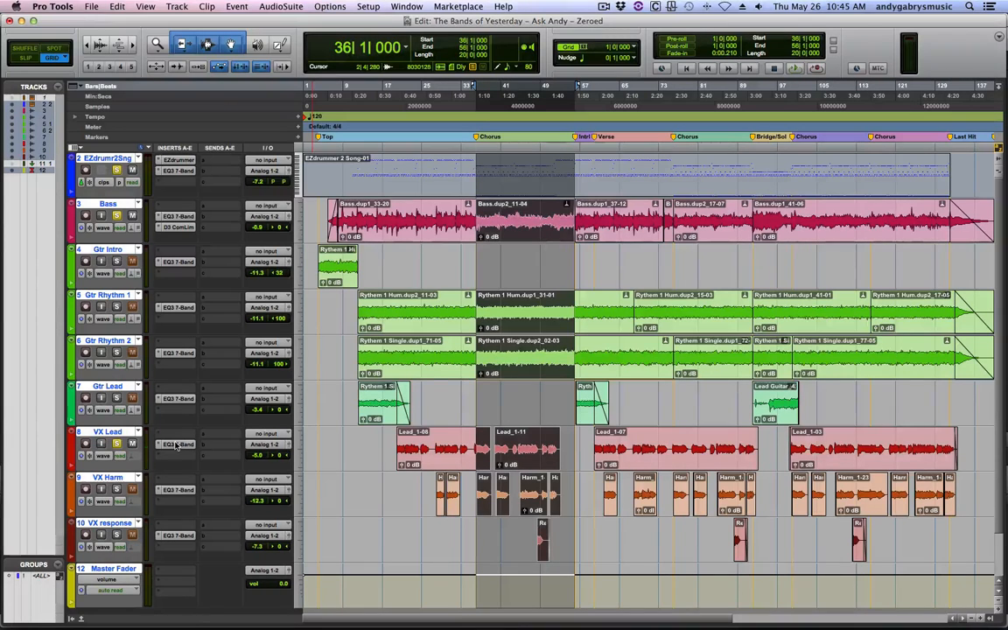
- Play the chorus with drums, bass and lead vocal soloed, and raise the VX Lead fader to -2.7 dB
key(space)
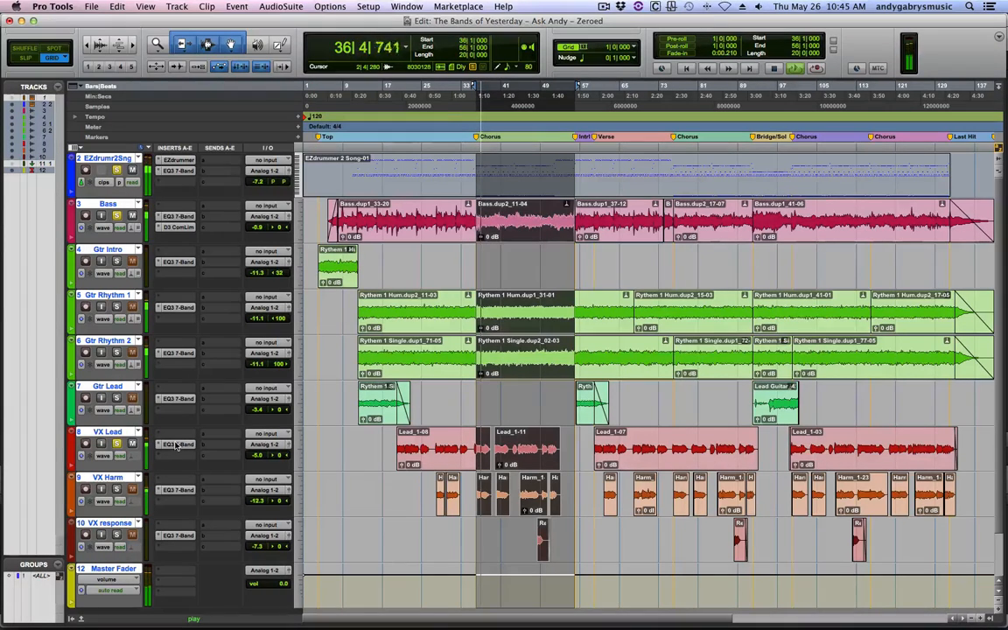
click(289, 447)
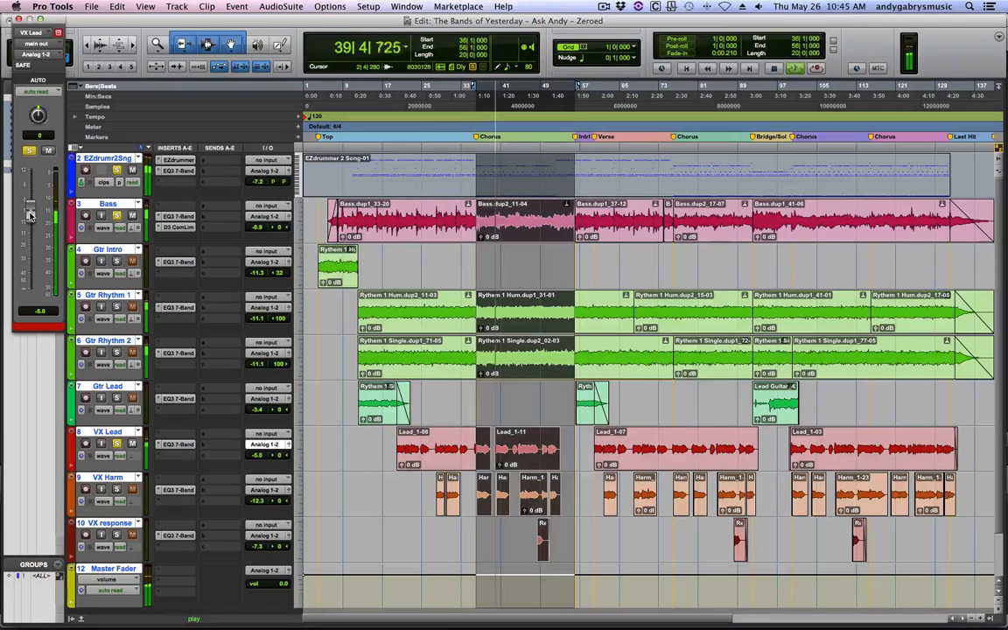
drag(30, 214, 30, 210)
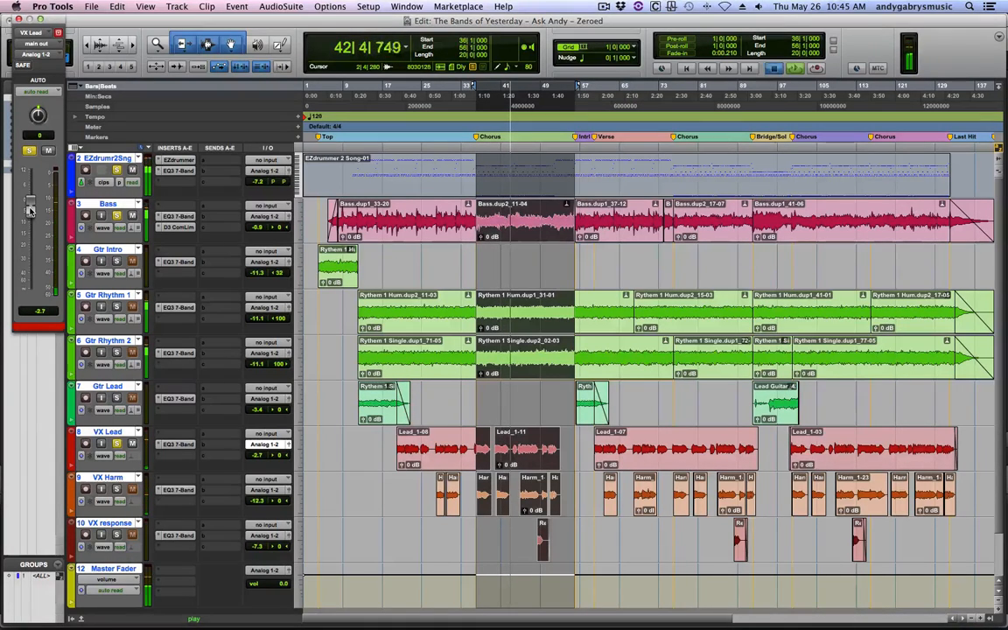
key(space)
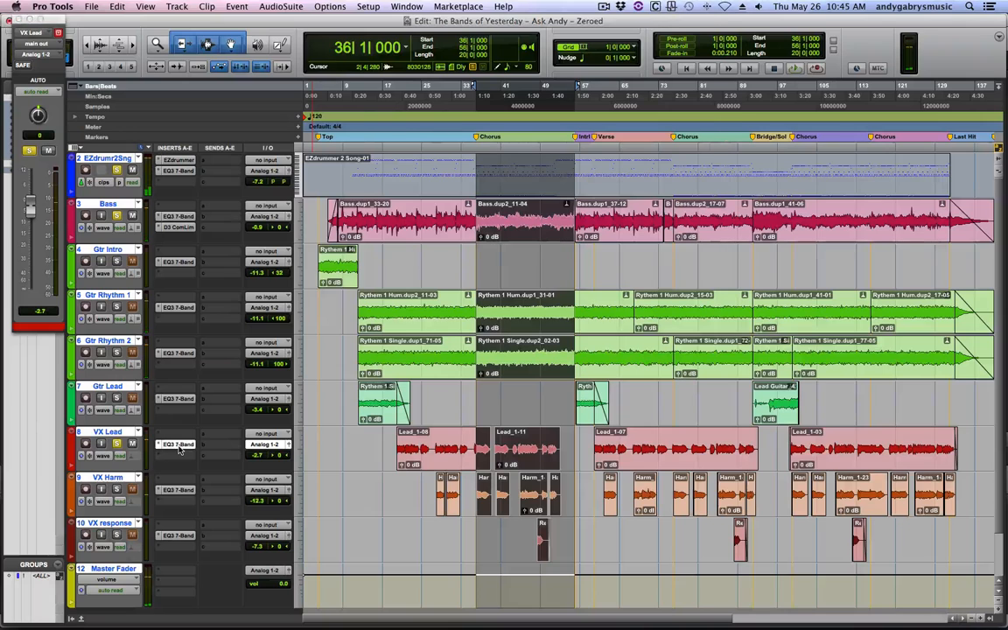
- Enable the high-pass filter in the VX Lead EQ with a 12 dB/oct slope and set its frequency to 93.6 Hz
click(178, 445)
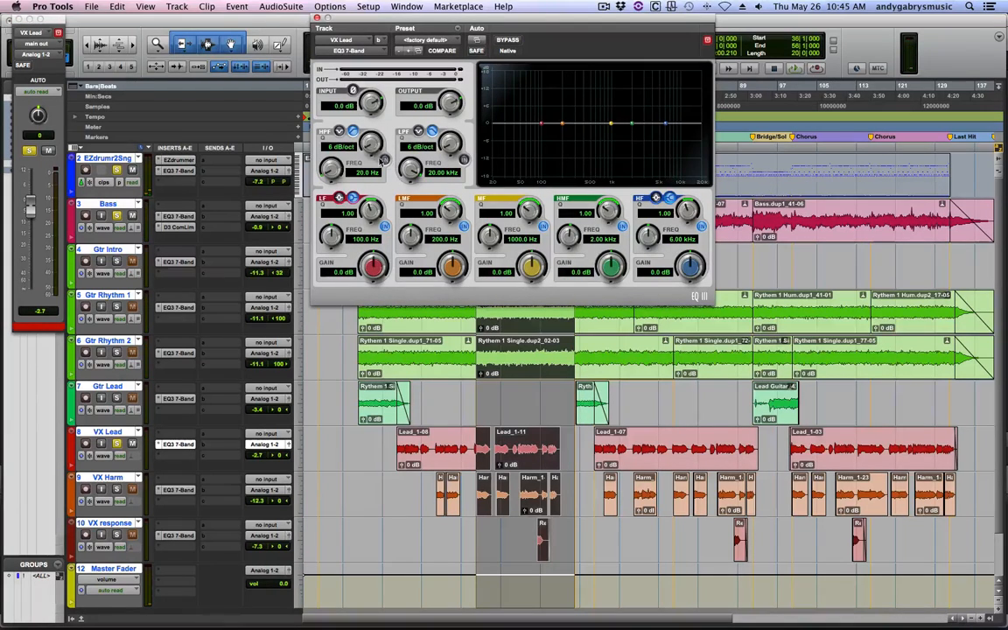
click(384, 159)
drag(367, 147, 374, 140)
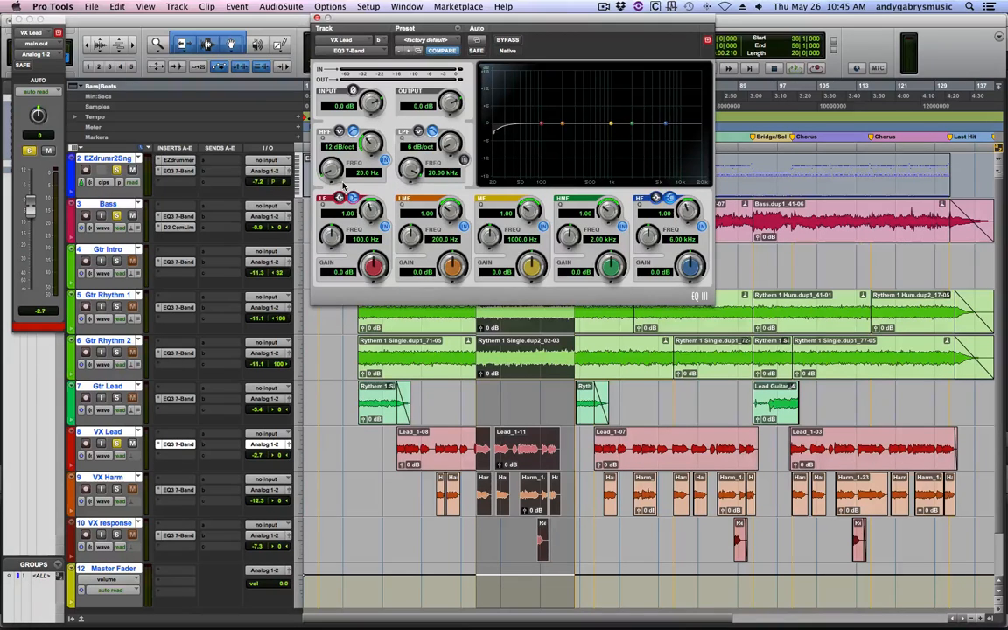
key(space)
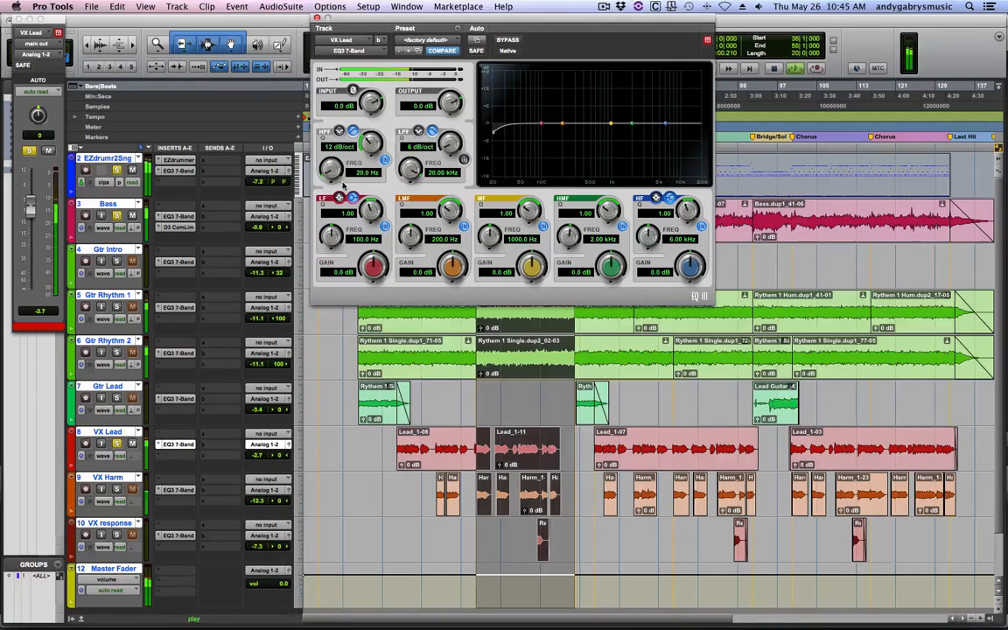
mouse_move(332, 168)
mouse_down()
mouse_move(334, 142)
mouse_move(340, 172)
mouse_move(348, 166)
mouse_up()
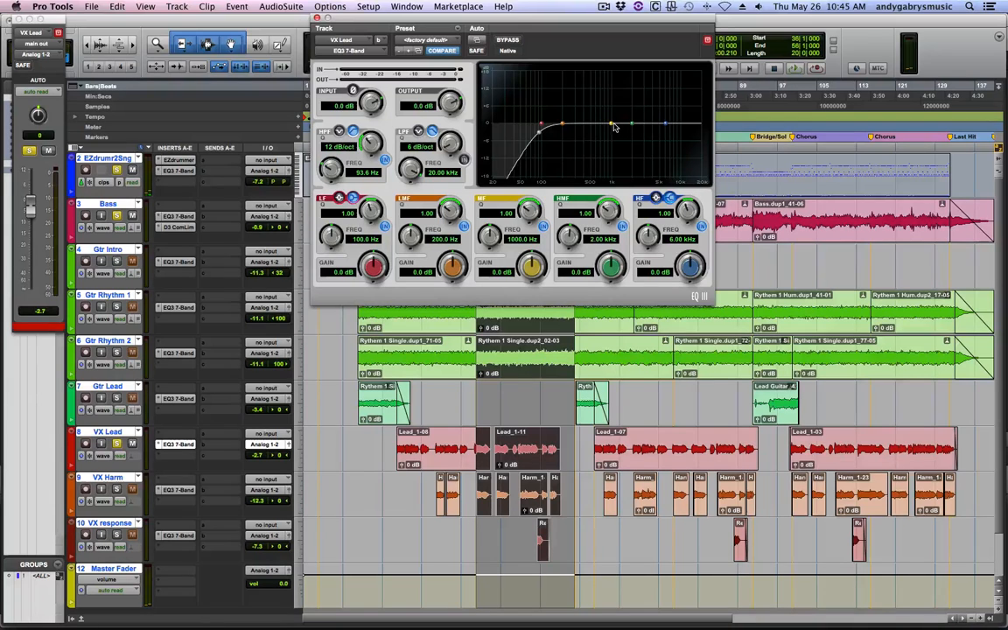
- Sweep the VX Lead EQ's MF band with a boost, compare it in and out, and cut -3.4 dB at 786.8 Hz with Q 4.18
drag(611, 125, 594, 70)
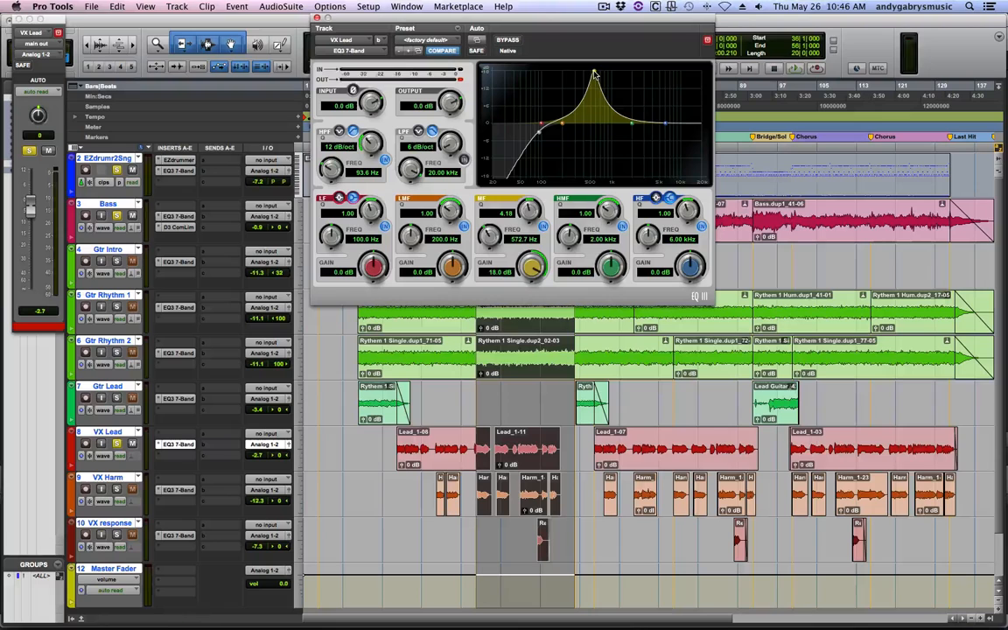
key(space)
drag(594, 76, 602, 146)
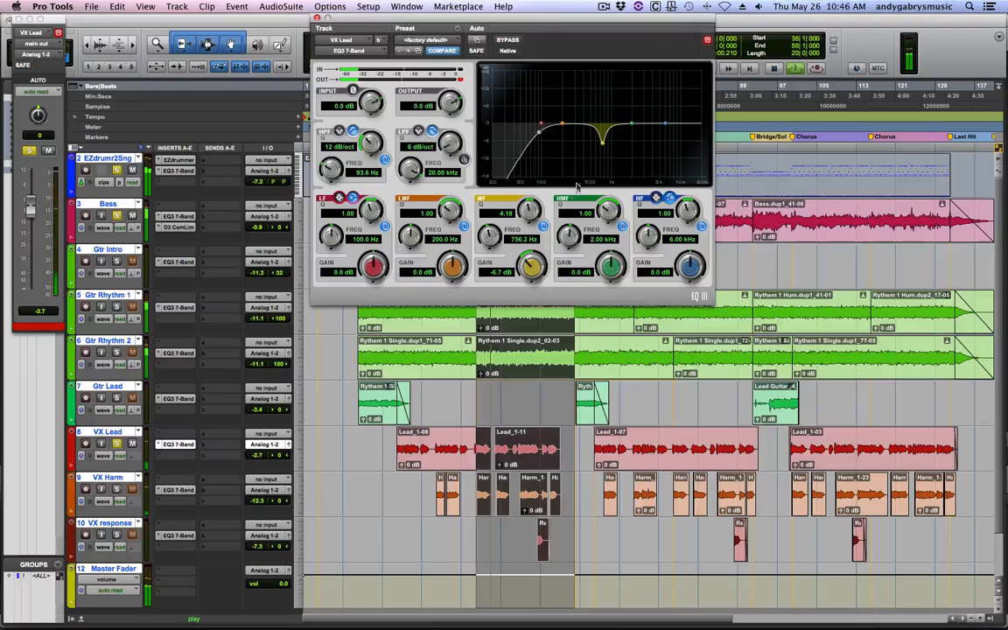
click(483, 200)
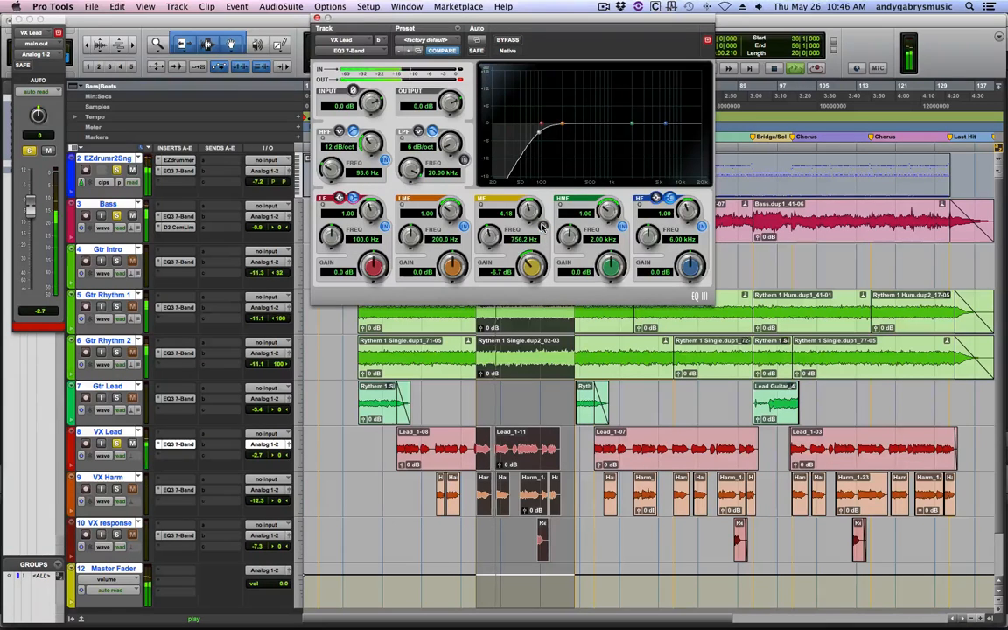
click(542, 227)
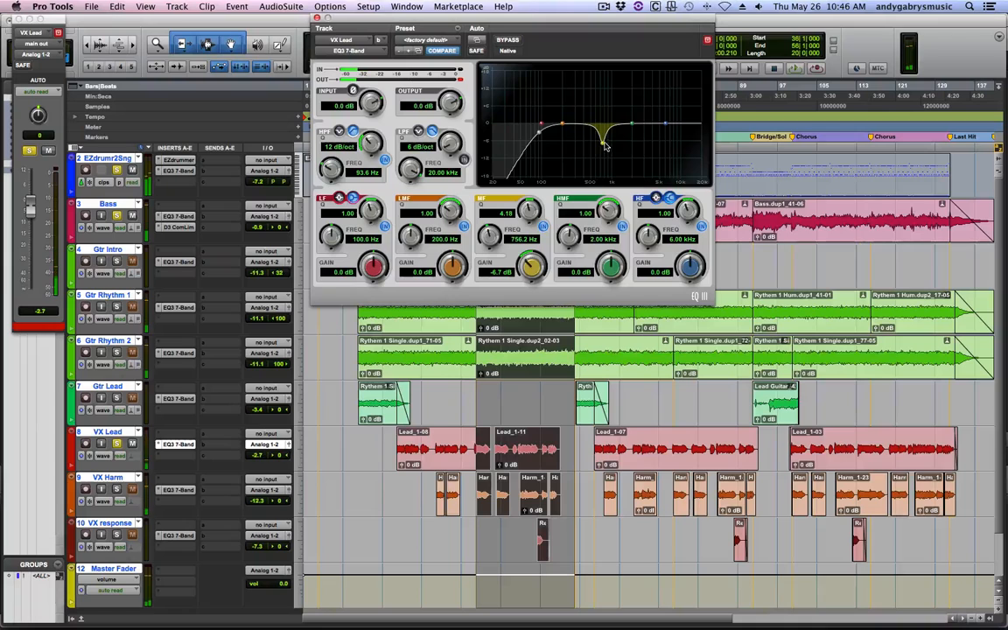
drag(605, 147, 605, 138)
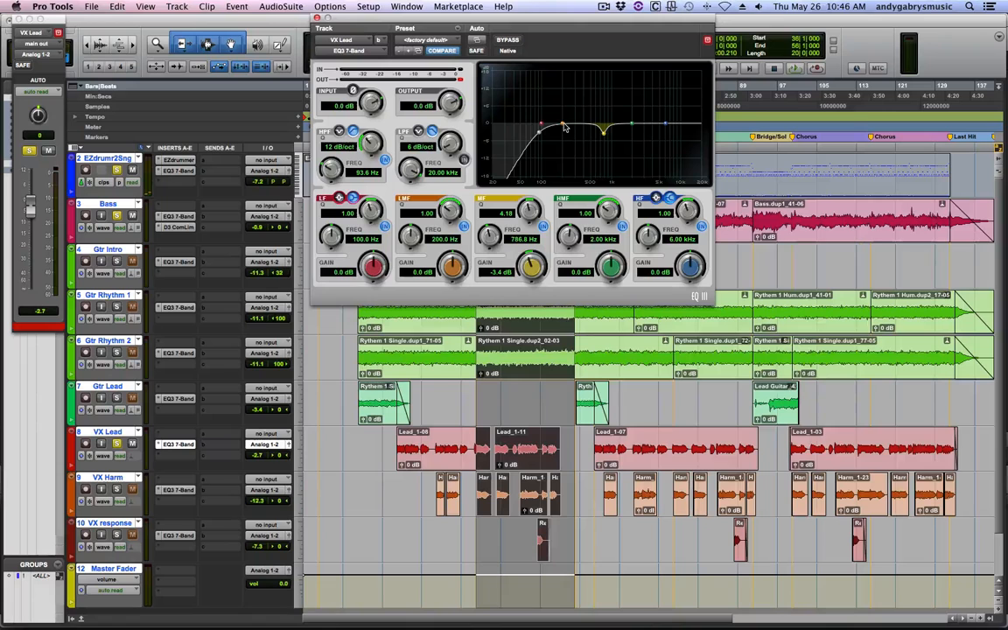
- Boost the VX Lead EQ's LMF band 2.8 dB at 208.1 Hz, Q 4.18, and its HMF band 5.2 dB at 2.25 kHz, Q 2.20
key(space)
mouse_move(564, 127)
mouse_down()
mouse_move(564, 74)
mouse_move(551, 73)
mouse_move(585, 70)
mouse_move(550, 70)
mouse_move(563, 69)
mouse_move(564, 118)
mouse_up()
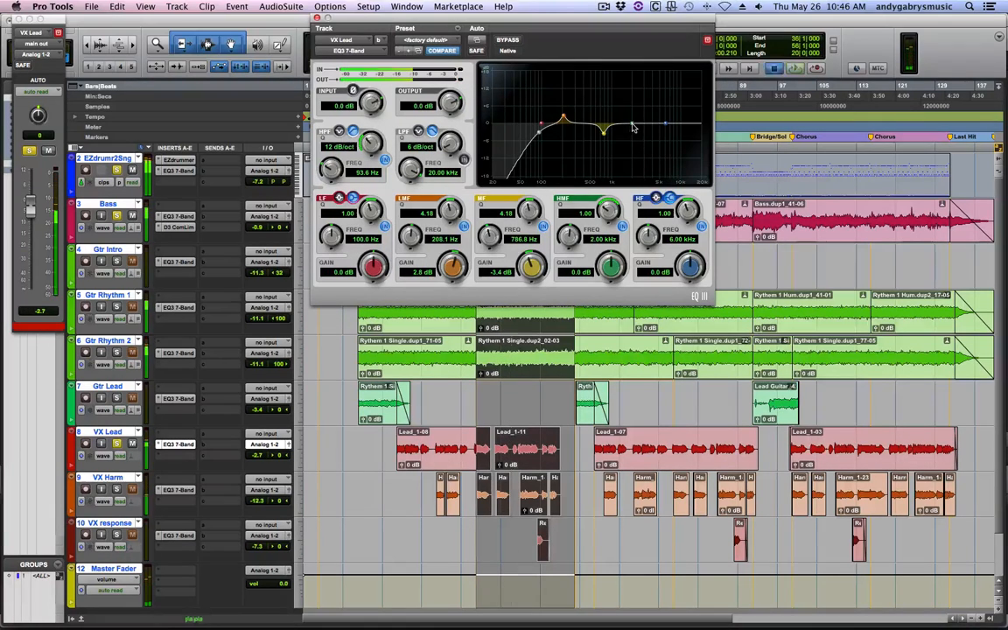
drag(632, 128, 631, 70)
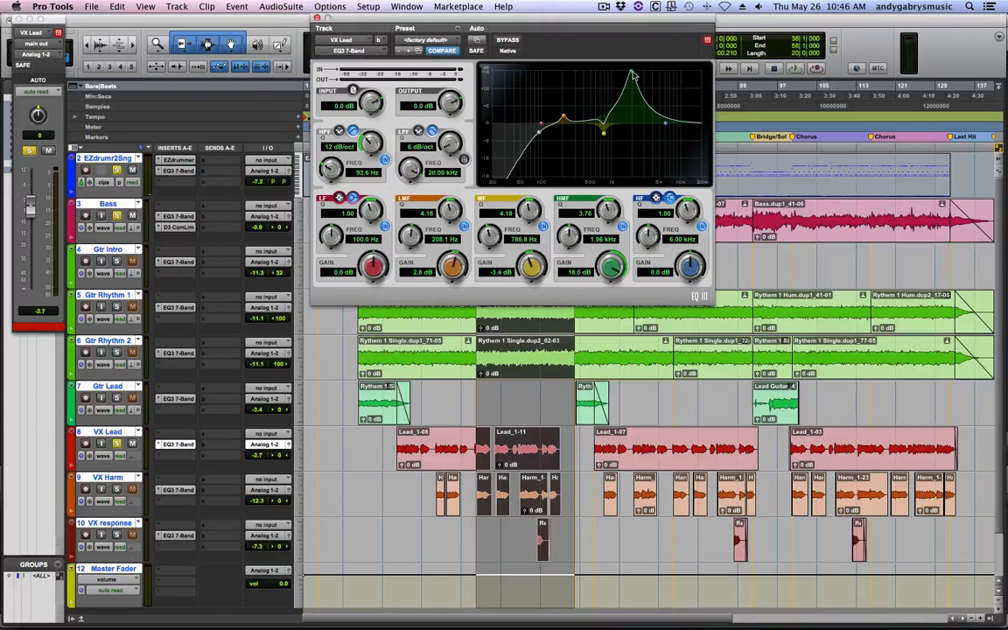
drag(632, 76, 633, 75)
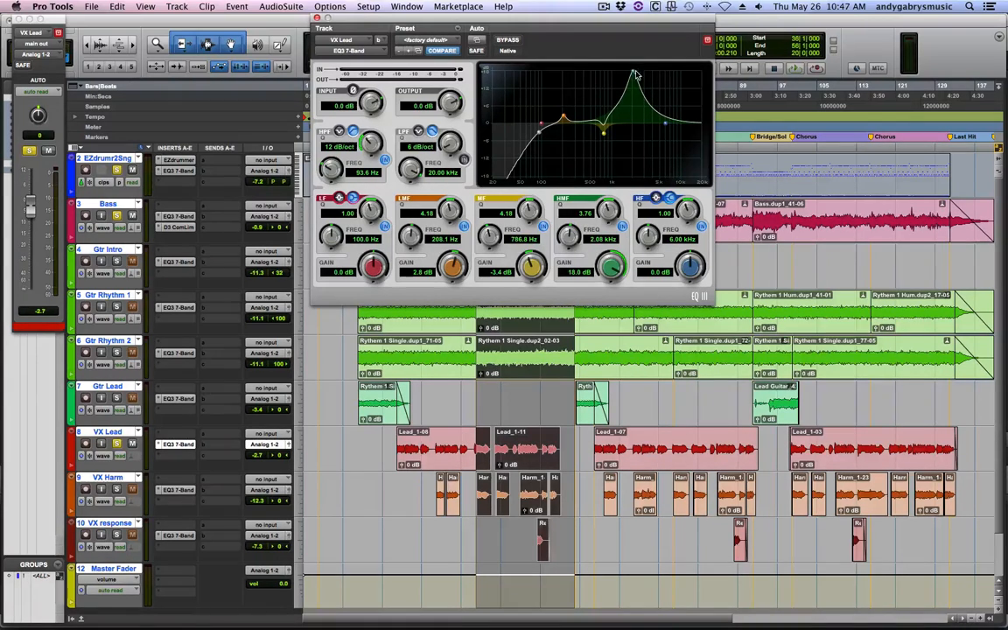
drag(634, 75, 636, 103)
key(space)
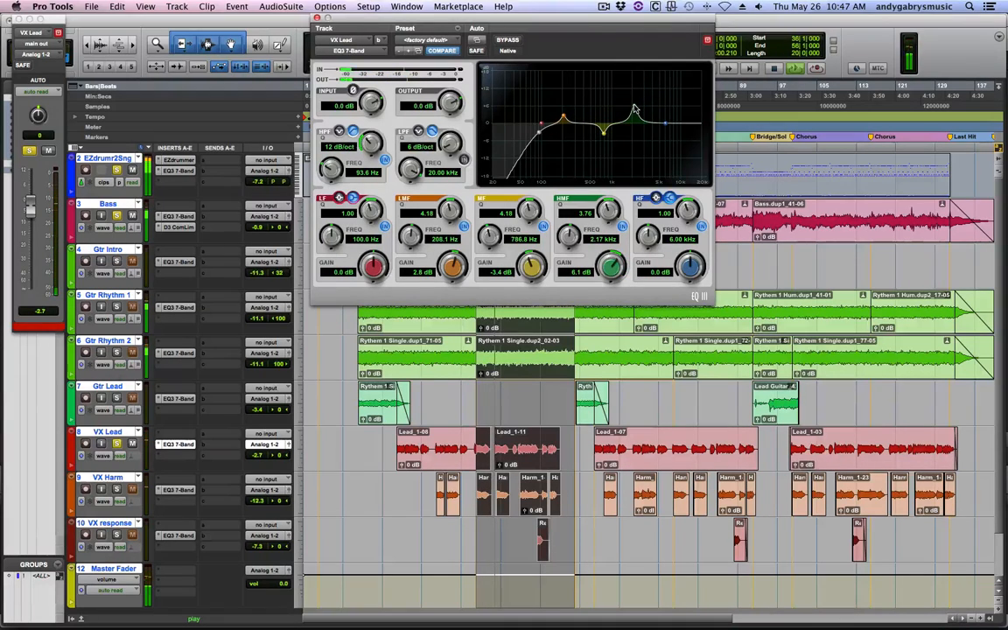
mouse_move(635, 110)
mouse_down()
mouse_move(638, 88)
mouse_move(634, 113)
mouse_up()
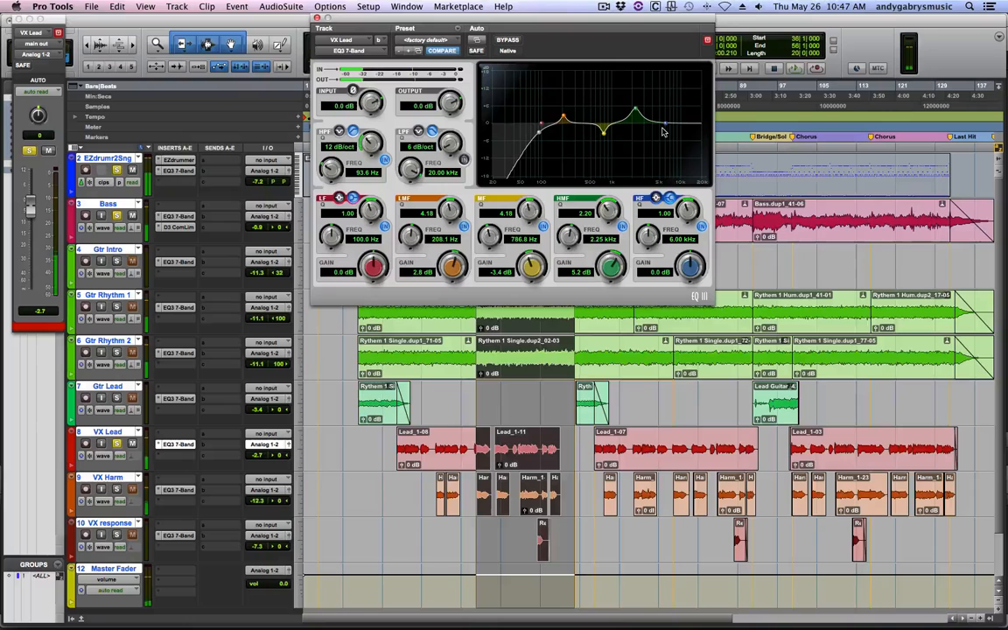
- Shape the VX Lead EQ's HF shelf to a 10.8 dB boost at 12.18 kHz with Q 1.30 while listening
drag(665, 127, 667, 127)
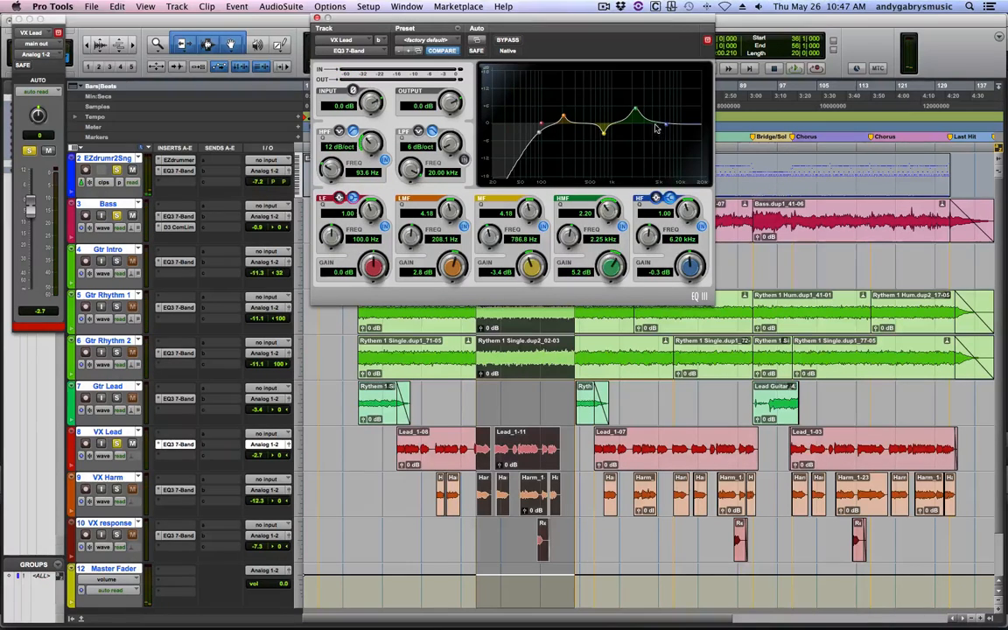
drag(666, 127, 686, 112)
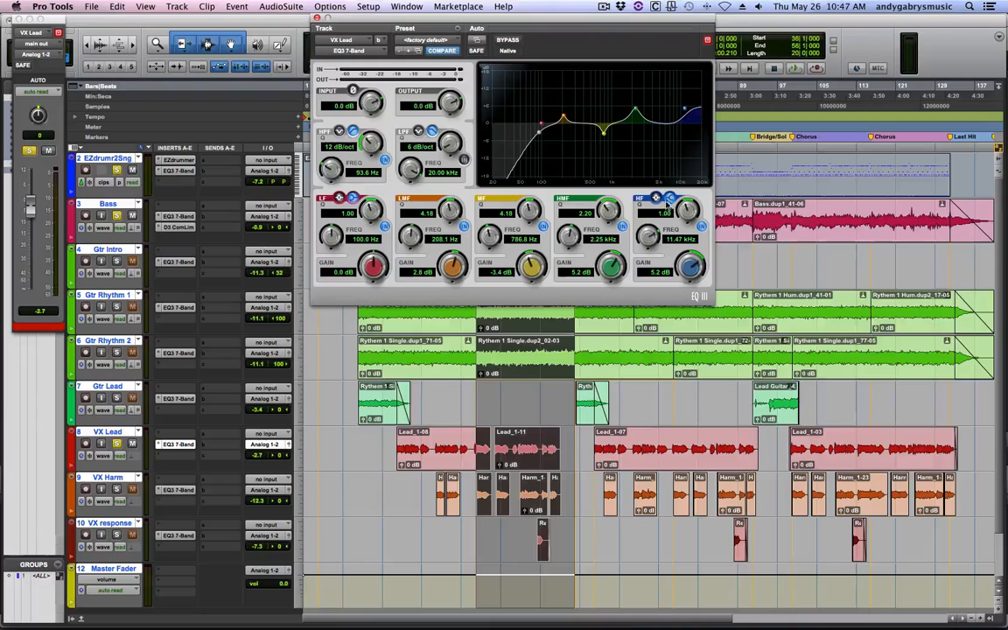
drag(687, 210, 664, 102)
key(space)
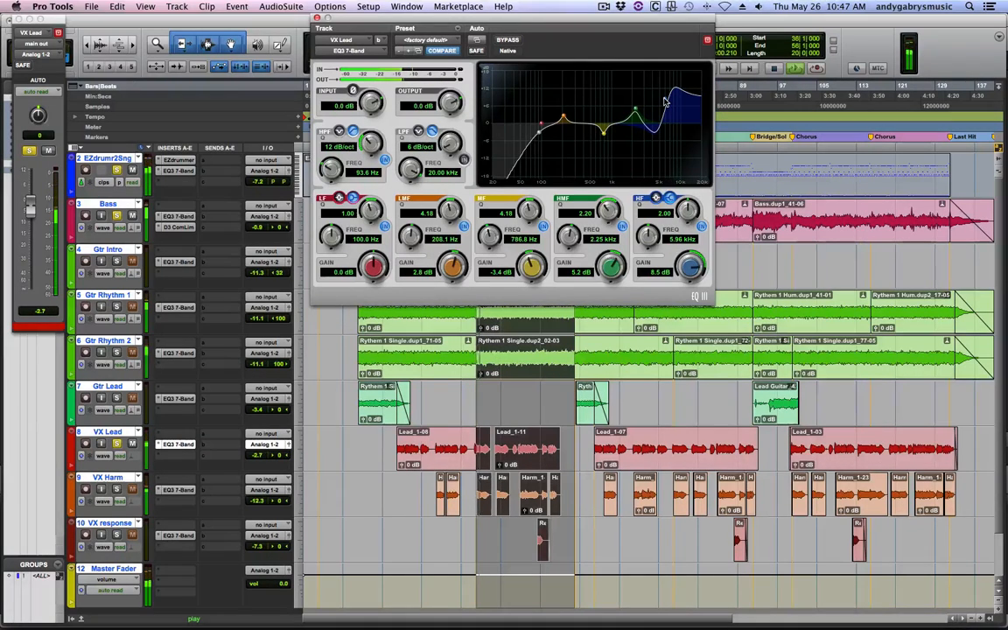
drag(664, 102, 683, 98)
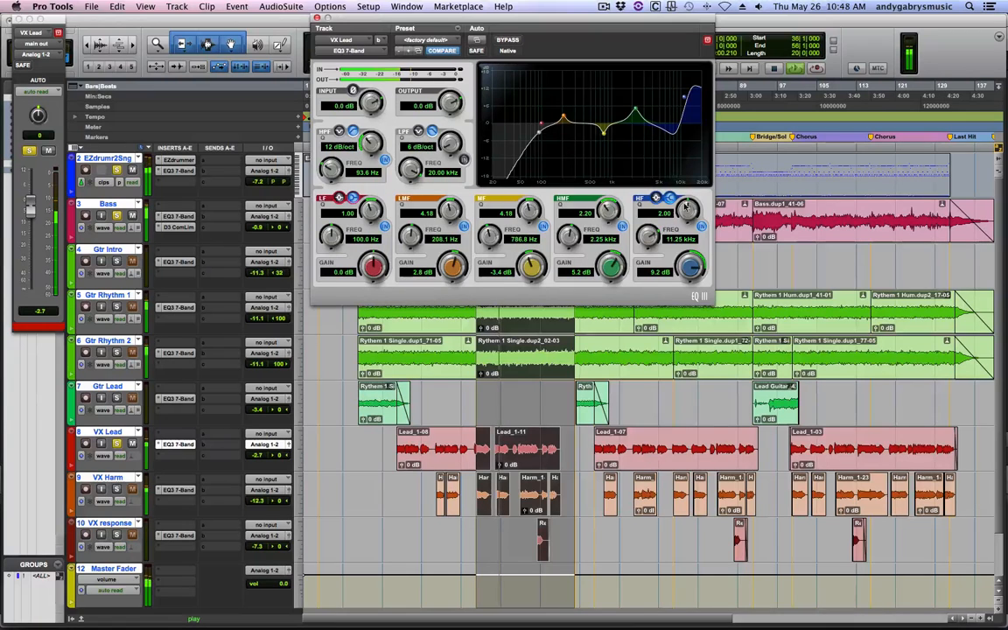
drag(688, 208, 685, 223)
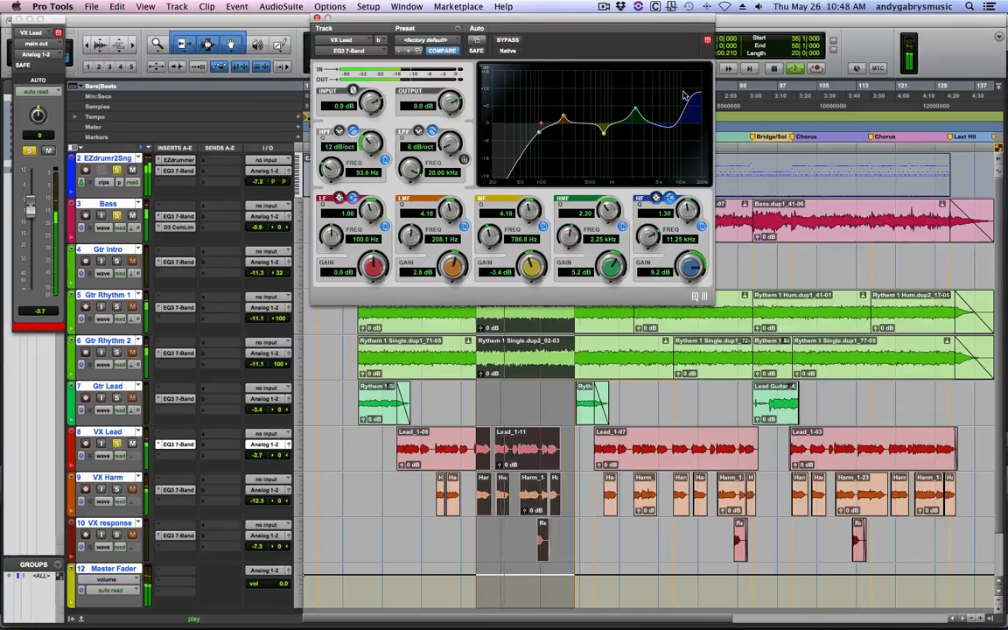
drag(684, 97, 688, 94)
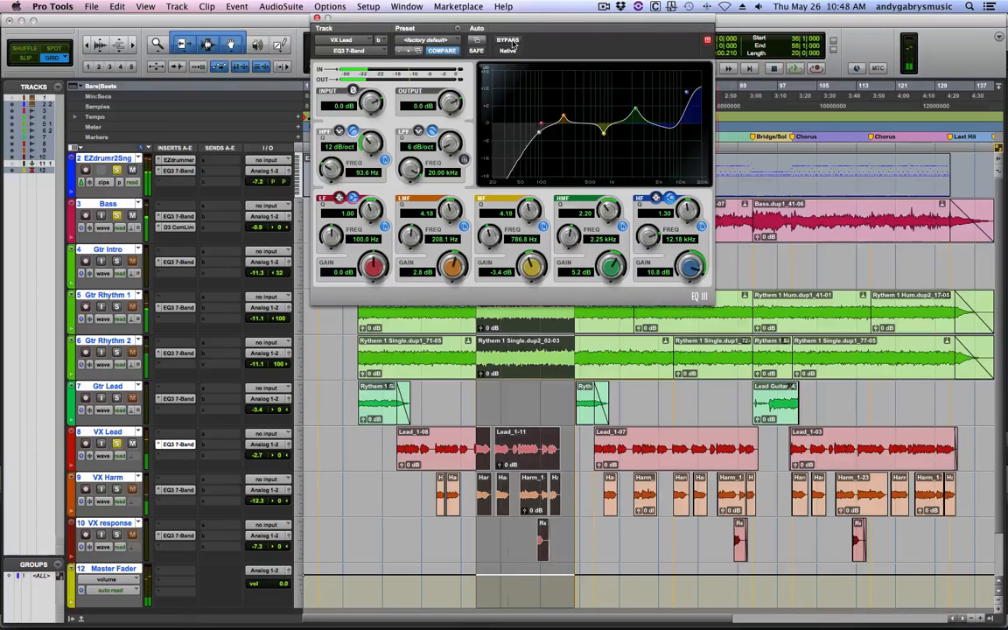
- Bypass the VX Lead EQ, play the chorus without it, and move the EQ window clear of the timeline rulers
click(509, 40)
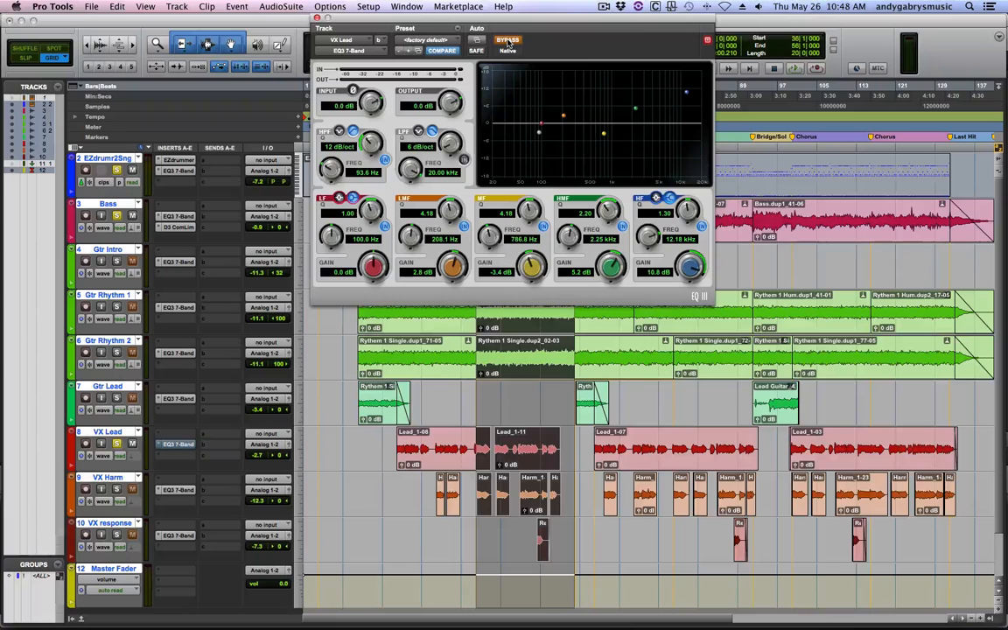
key(space)
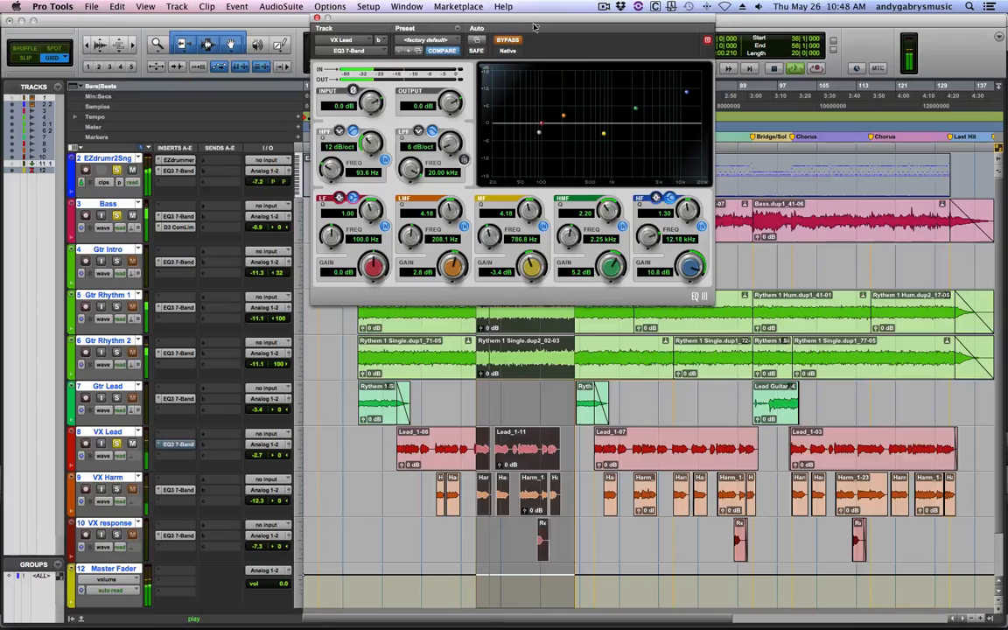
drag(537, 19, 538, 150)
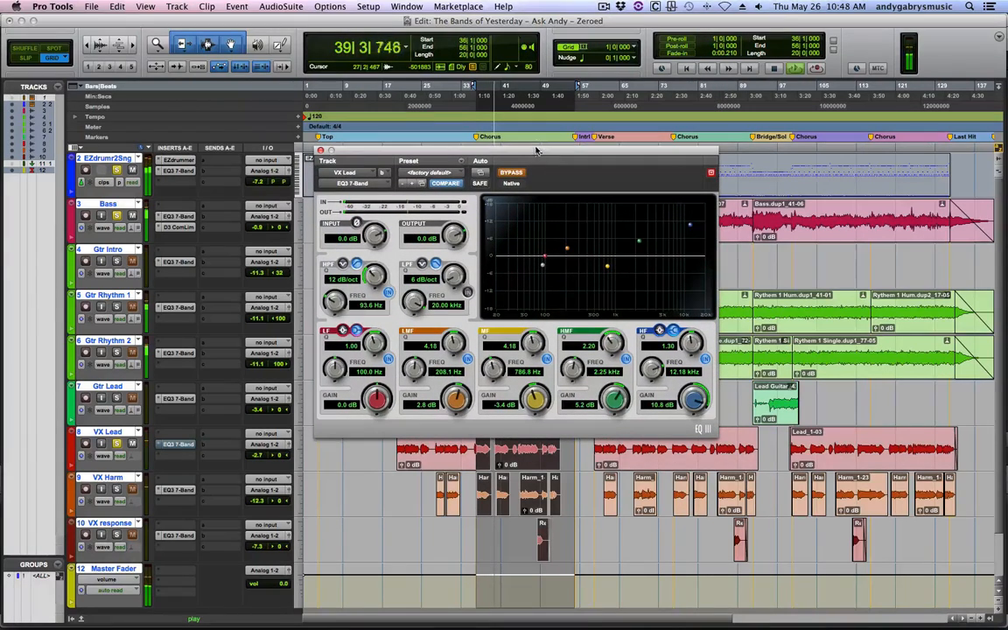
- Select bars 36 to 53 of the chorus across the tracks as the playback range
key(t)
key(t)
scroll(578, 128, right, 3)
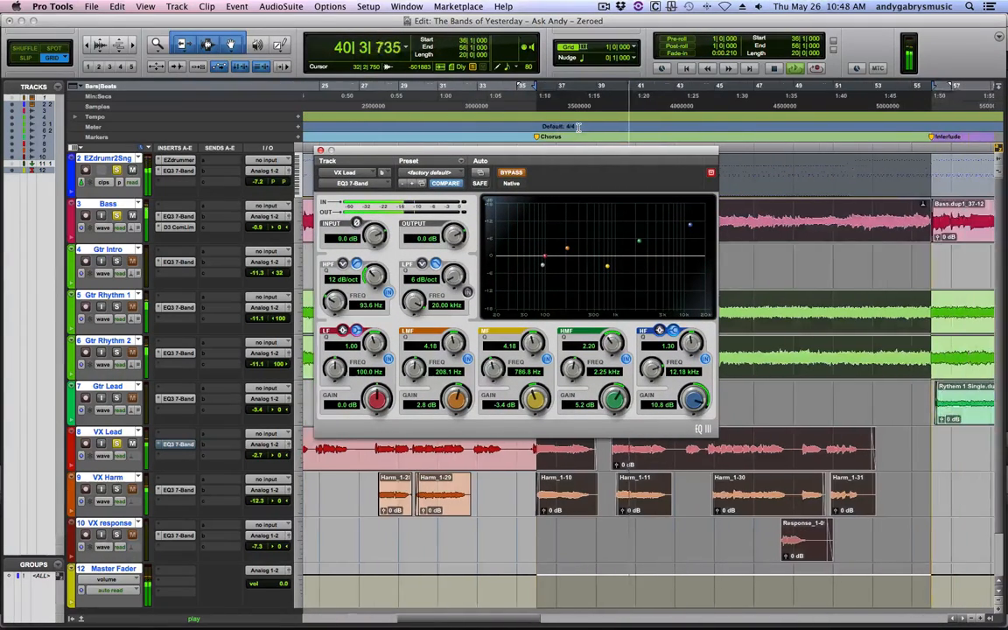
scroll(578, 129, left, 1)
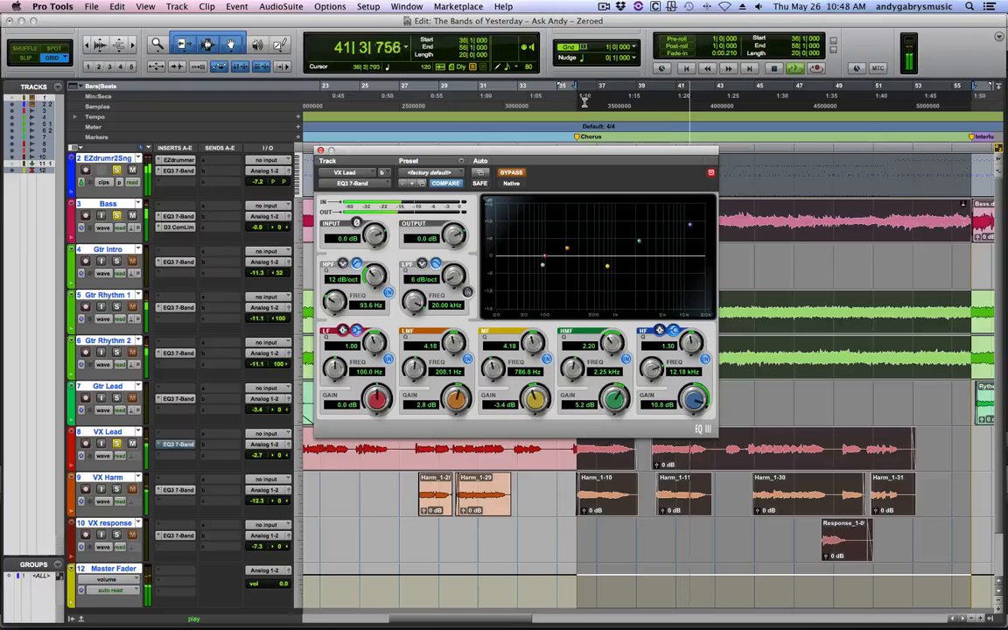
click(752, 106)
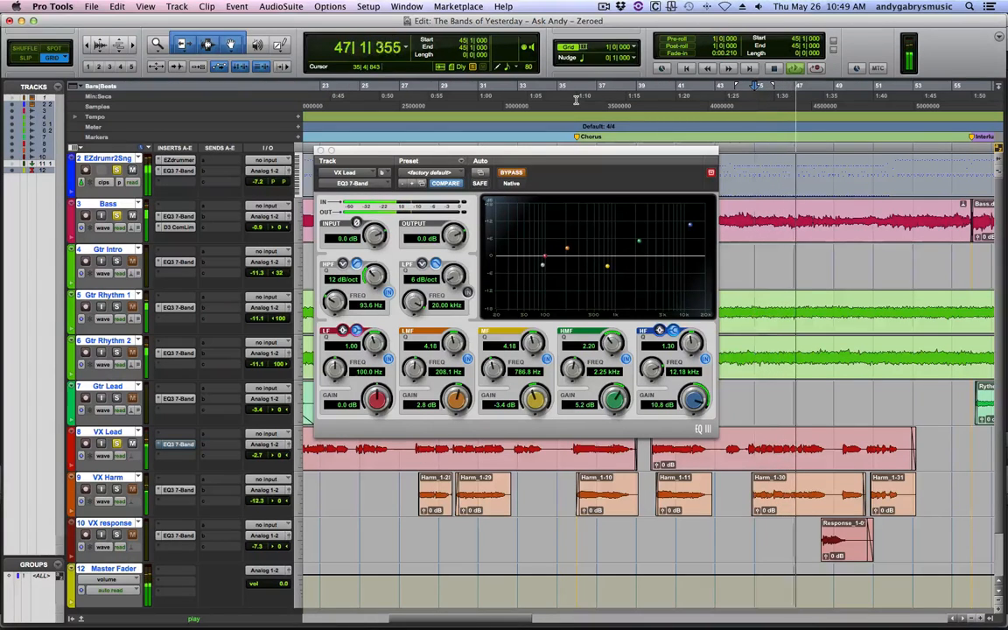
drag(577, 109, 913, 114)
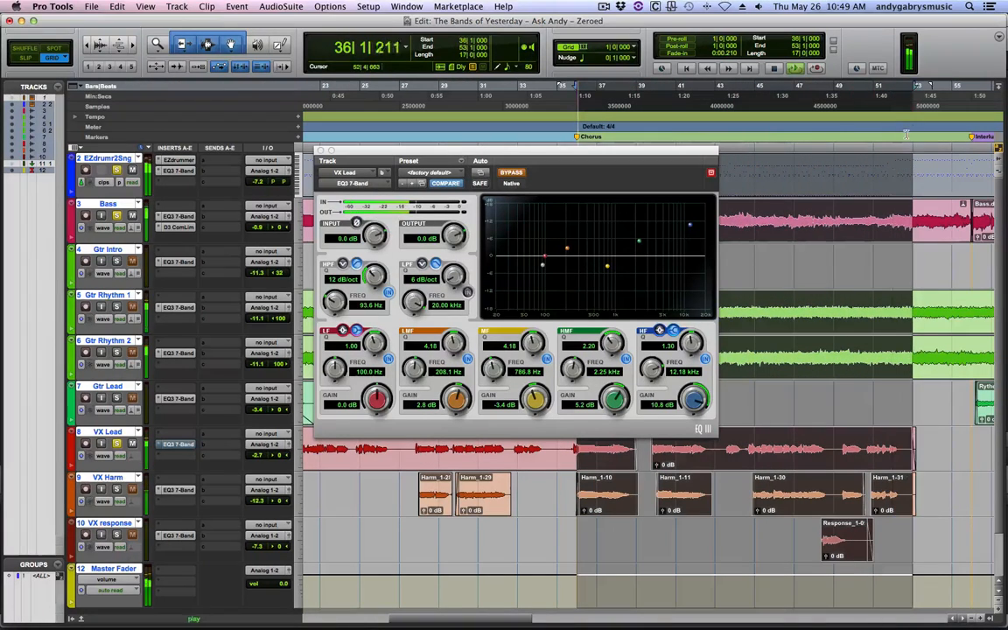
- Re-engage the VX Lead EQ, play the selected chorus to hear the difference, and stop playback
click(516, 174)
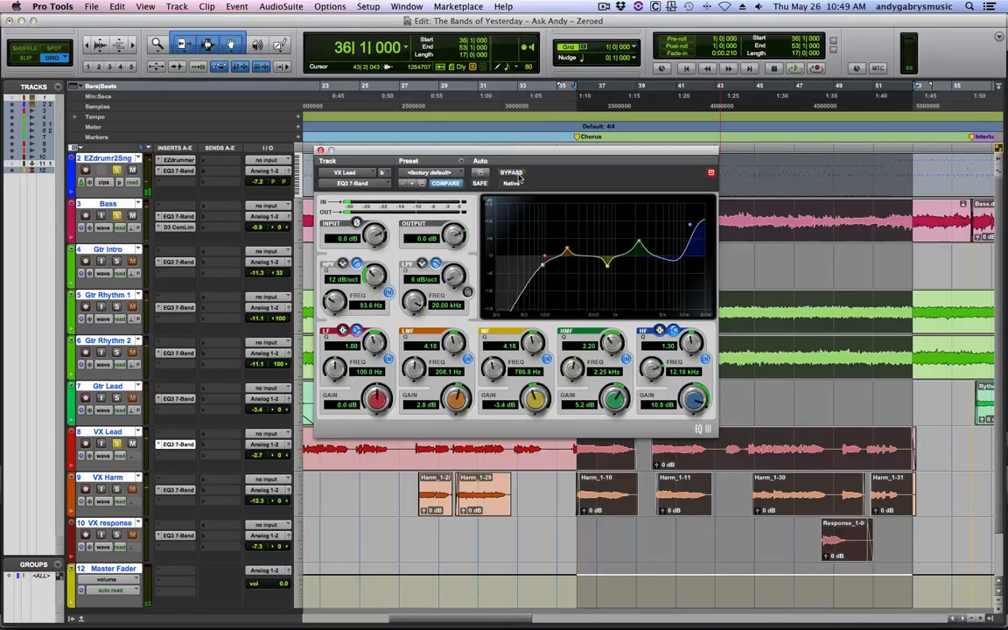
key(space)
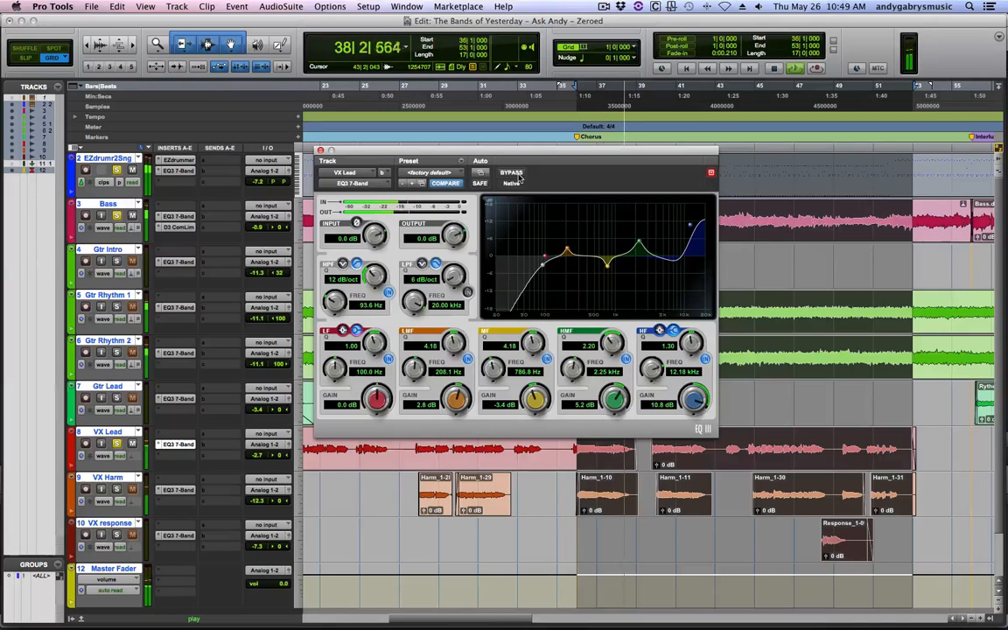
key(space)
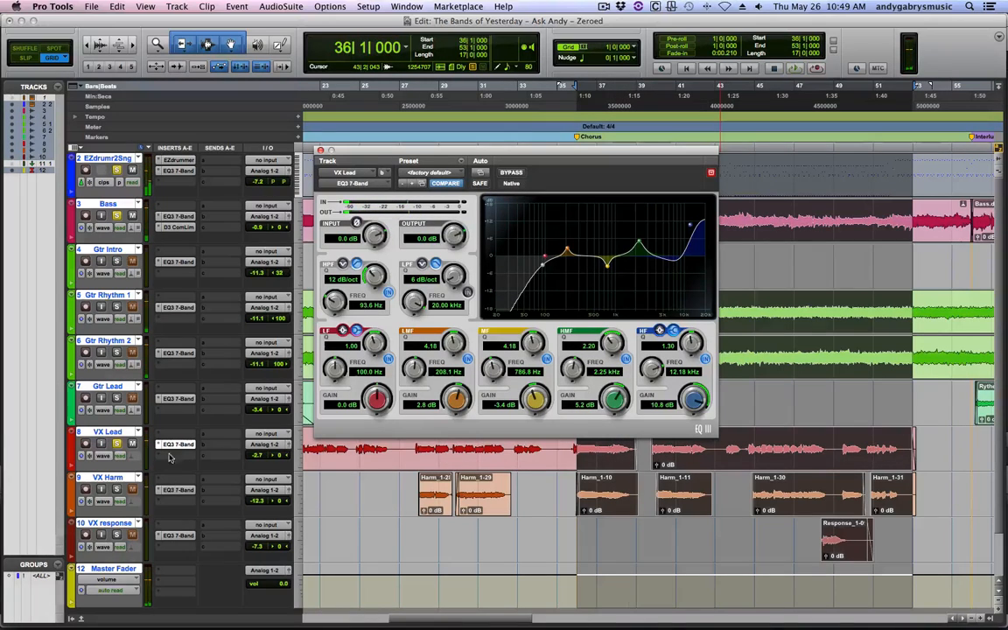
- Place copies of the VX Lead EQ in inserts A and C, and switch off the insert A copy's LMF, HMF and HF bands
mouse_move(175, 444)
mouse_down()
mouse_move(162, 395)
mouse_move(180, 455)
mouse_up()
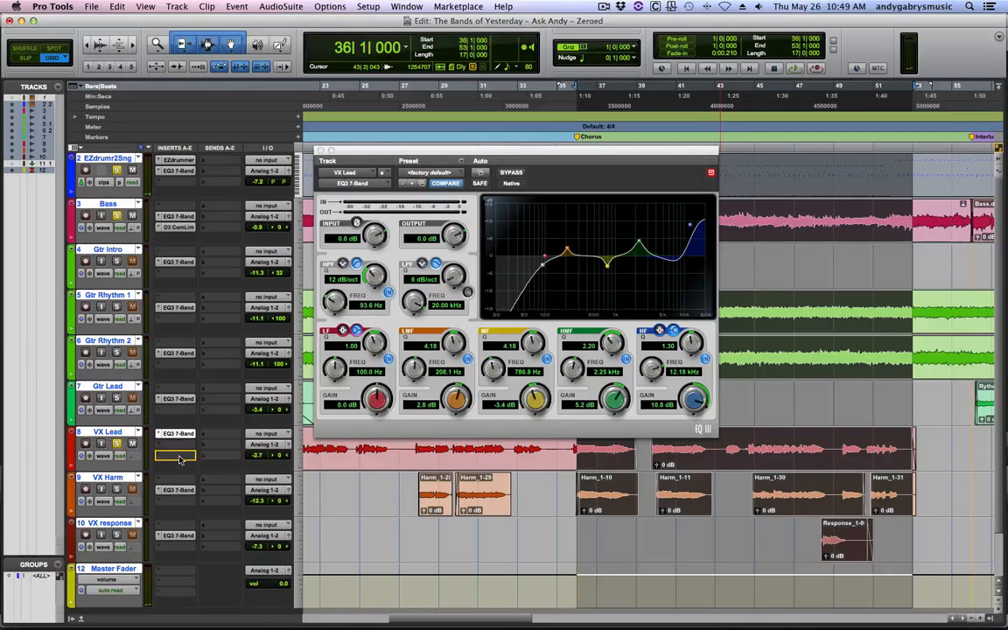
click(177, 433)
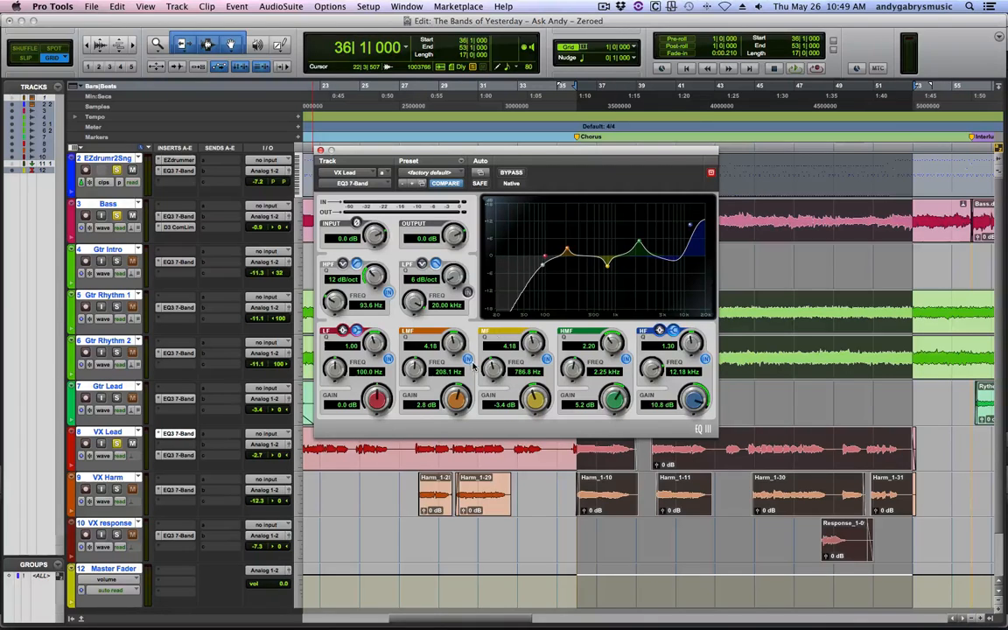
click(469, 360)
click(626, 359)
click(705, 359)
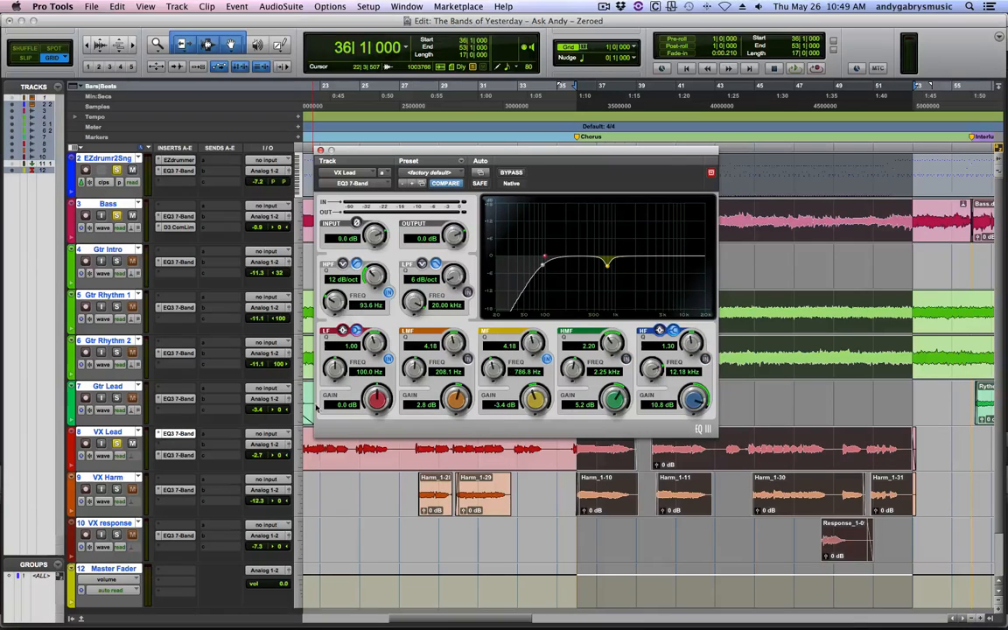
- Copy the insert A EQ over insert C, enabling its LMF, HMF and HF bands while switching off its MF band and high-pass filter
drag(179, 434, 180, 455)
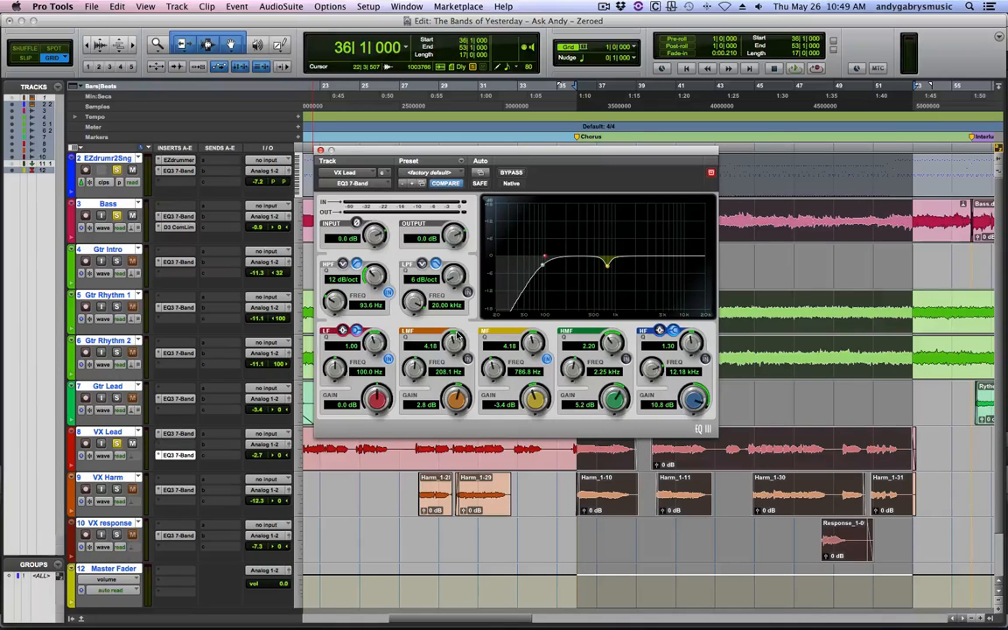
click(424, 327)
click(565, 322)
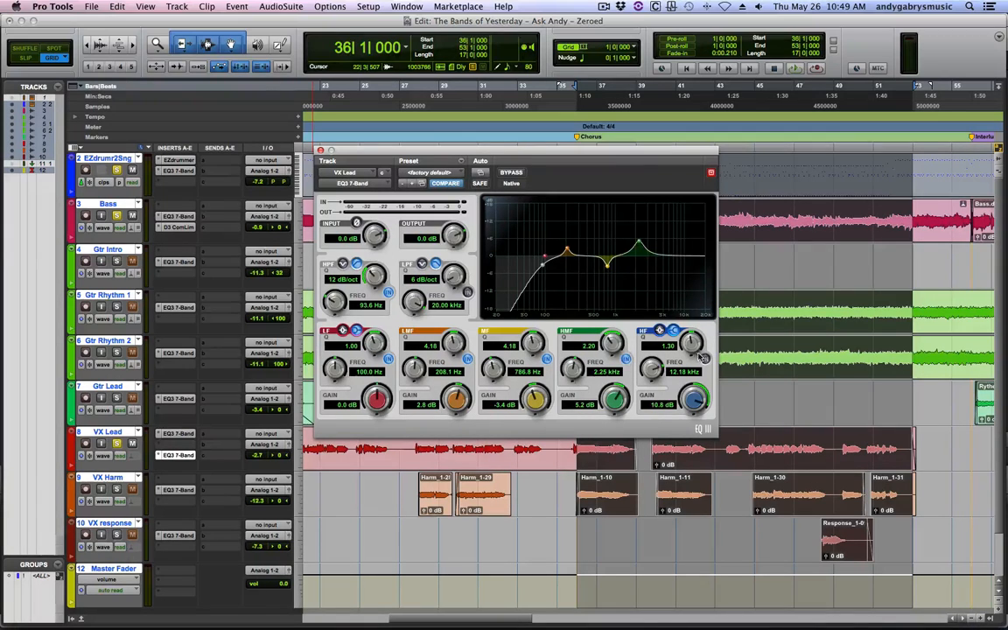
click(637, 324)
click(495, 329)
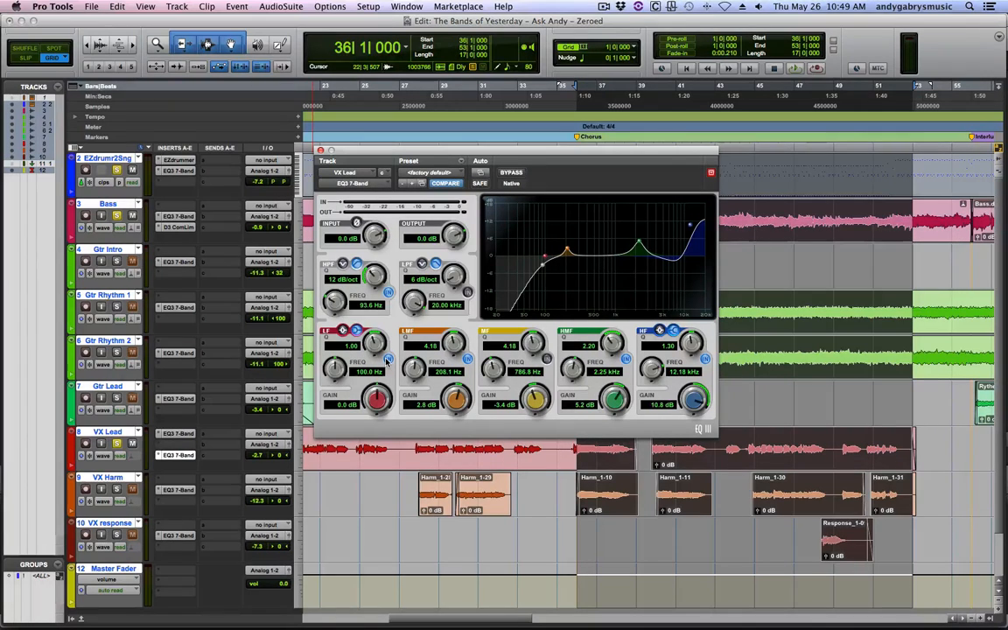
click(388, 292)
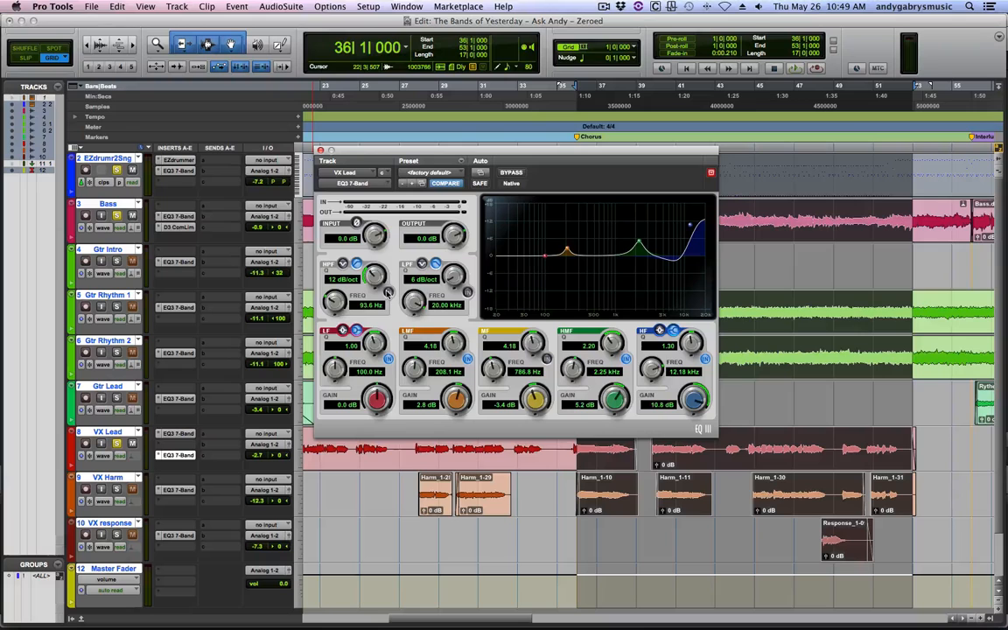
click(320, 150)
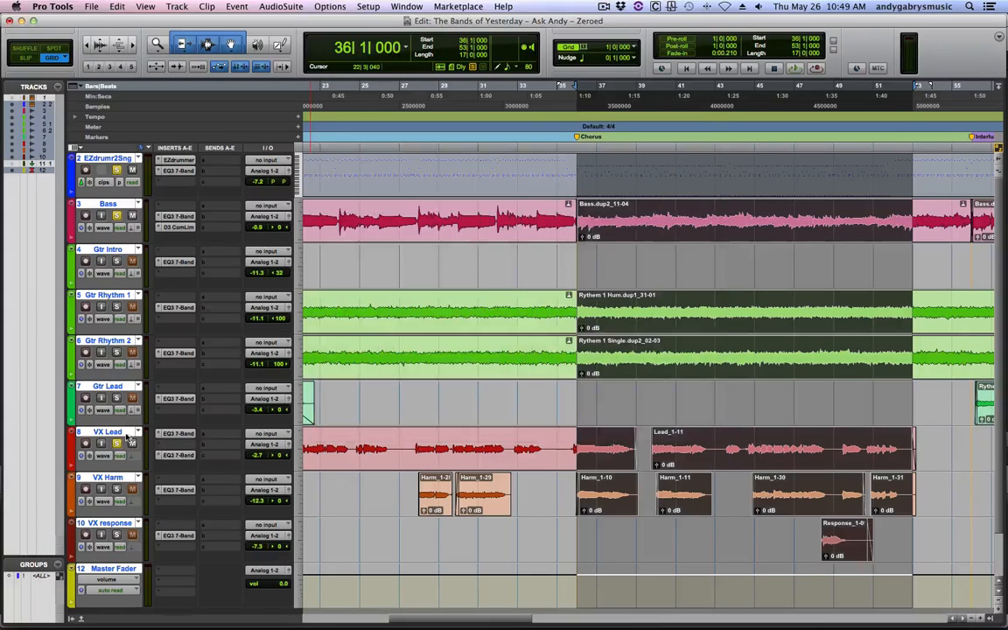
- Bypass the VX Lead boost EQ and add a mono BF-76 compressor in insert B, moving its window clear of the tracks
click(177, 456)
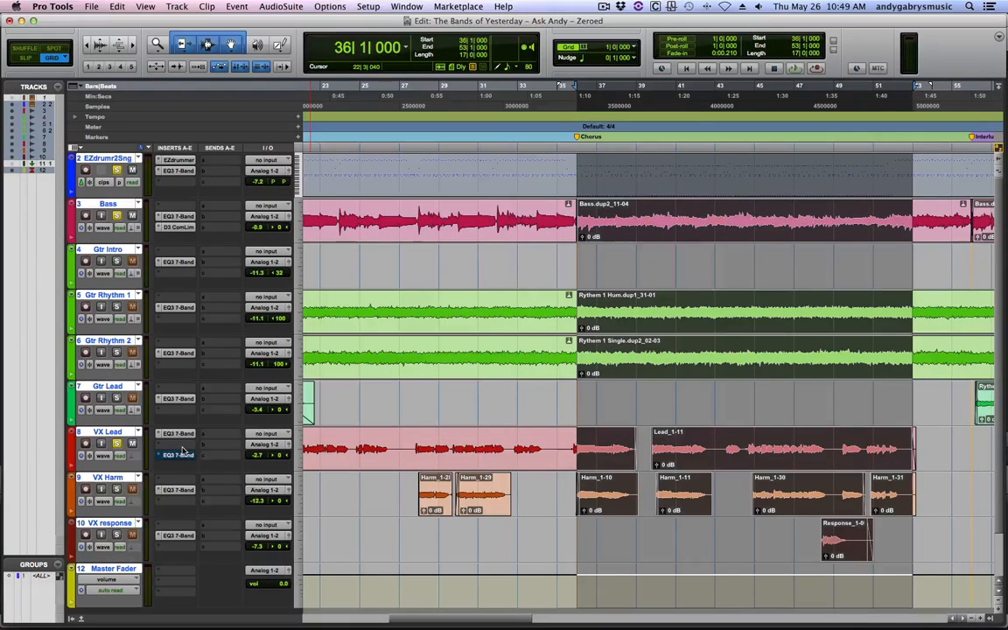
click(183, 450)
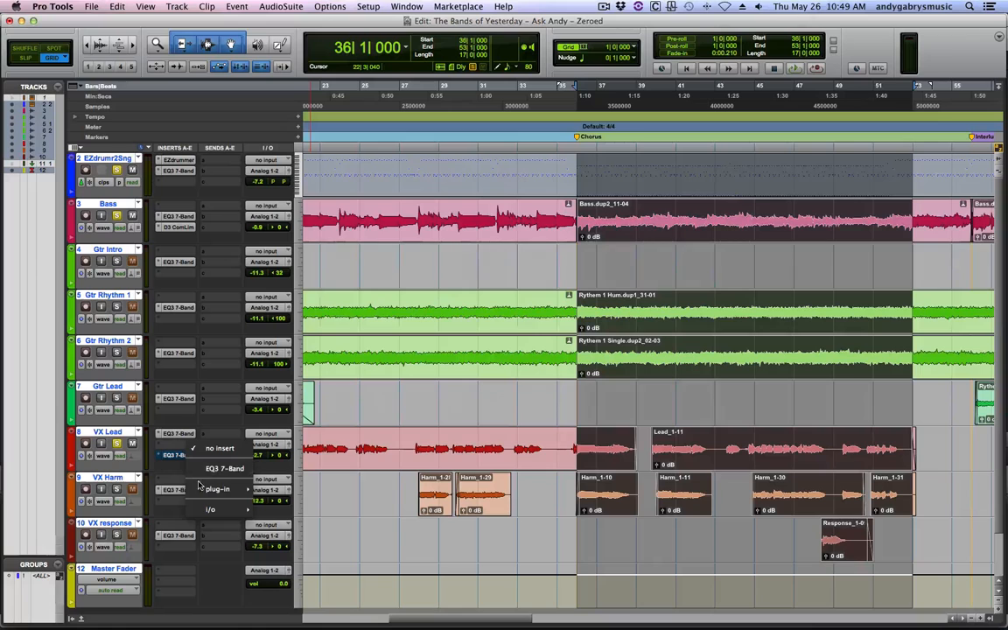
mouse_move(220, 489)
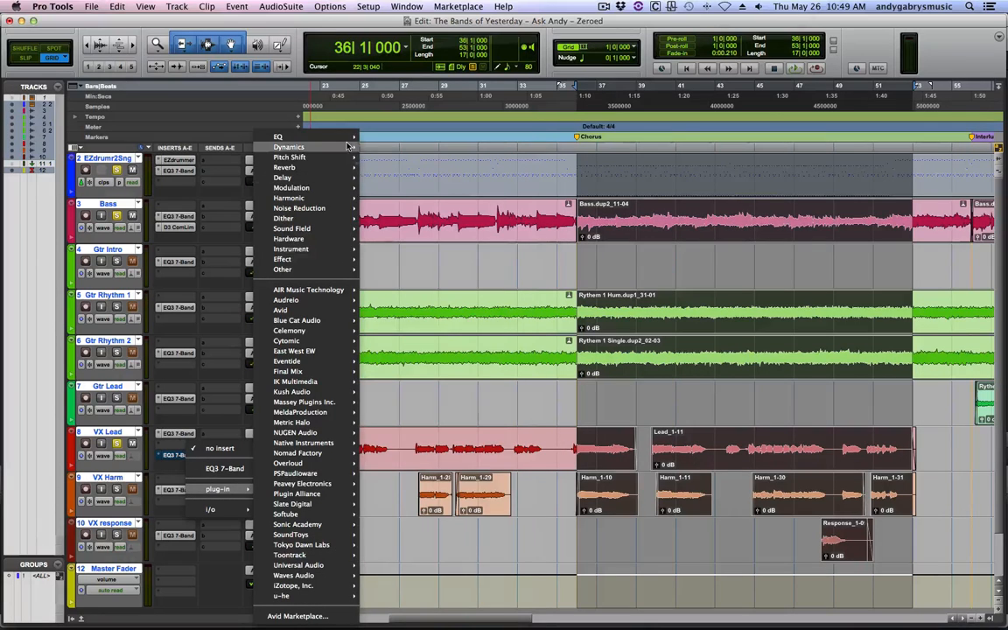
mouse_move(324, 147)
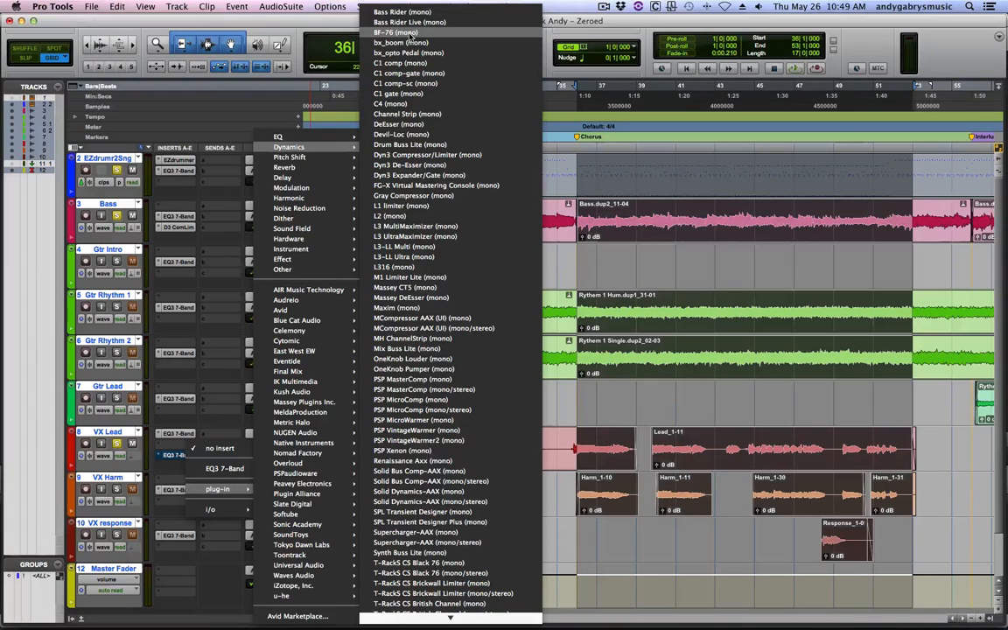
click(435, 33)
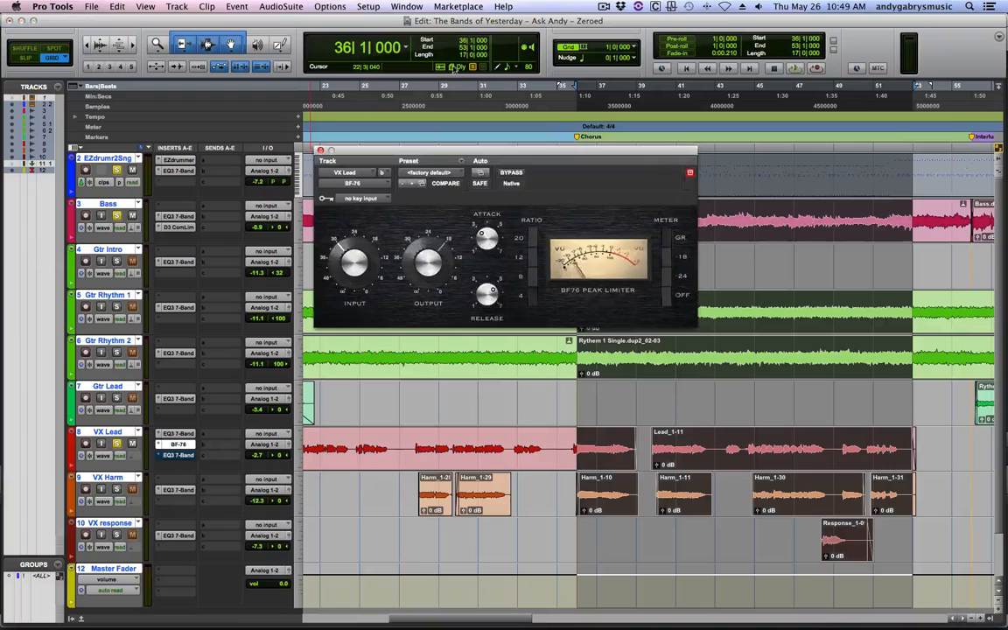
drag(477, 159, 451, 26)
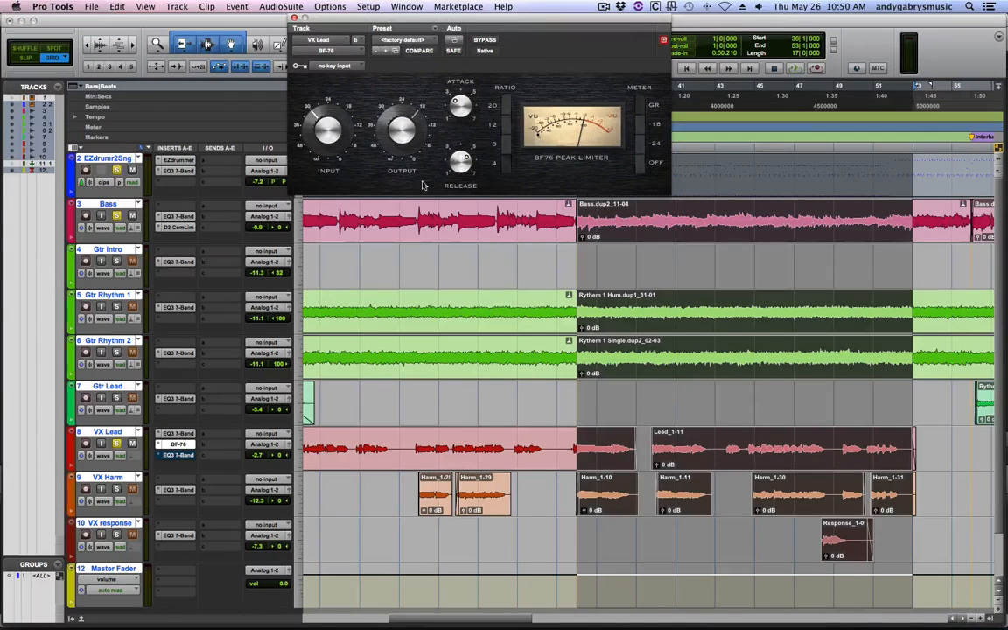
- Raise the BF-76 input level slightly on VX Lead while playing the chorus
key(space)
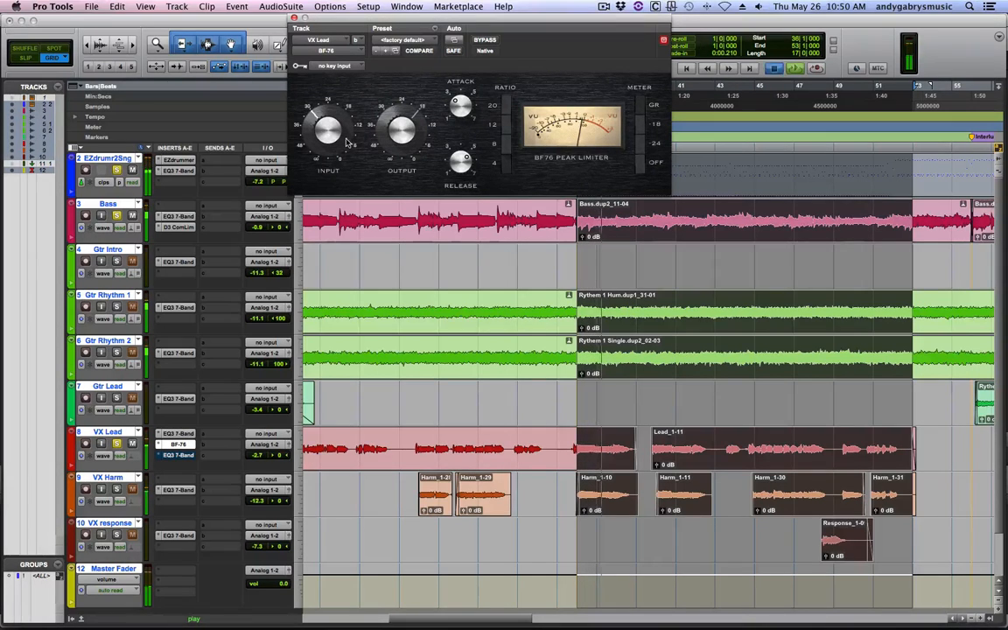
drag(336, 131, 335, 128)
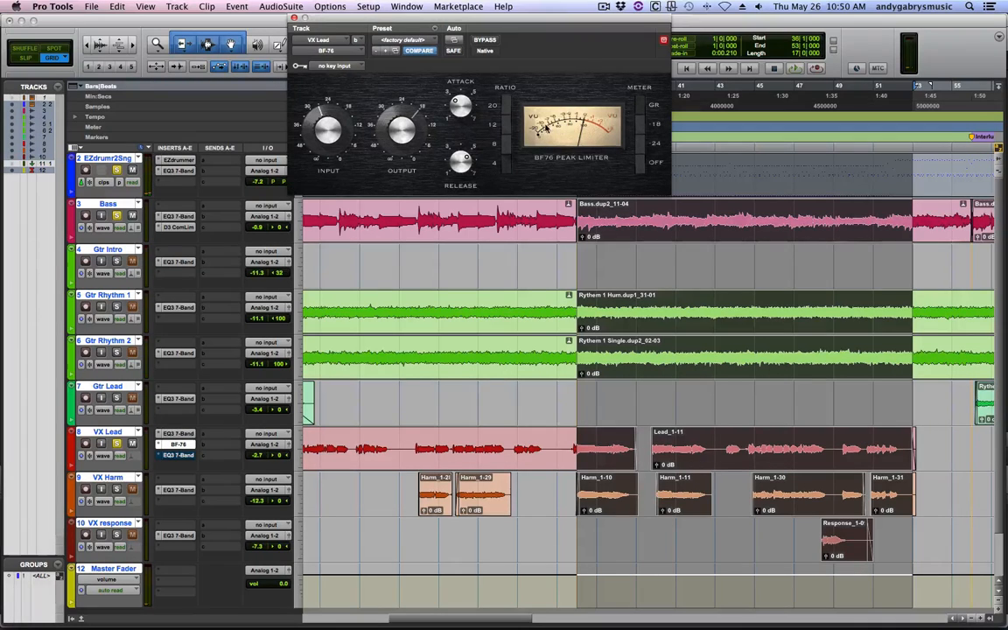
key(space)
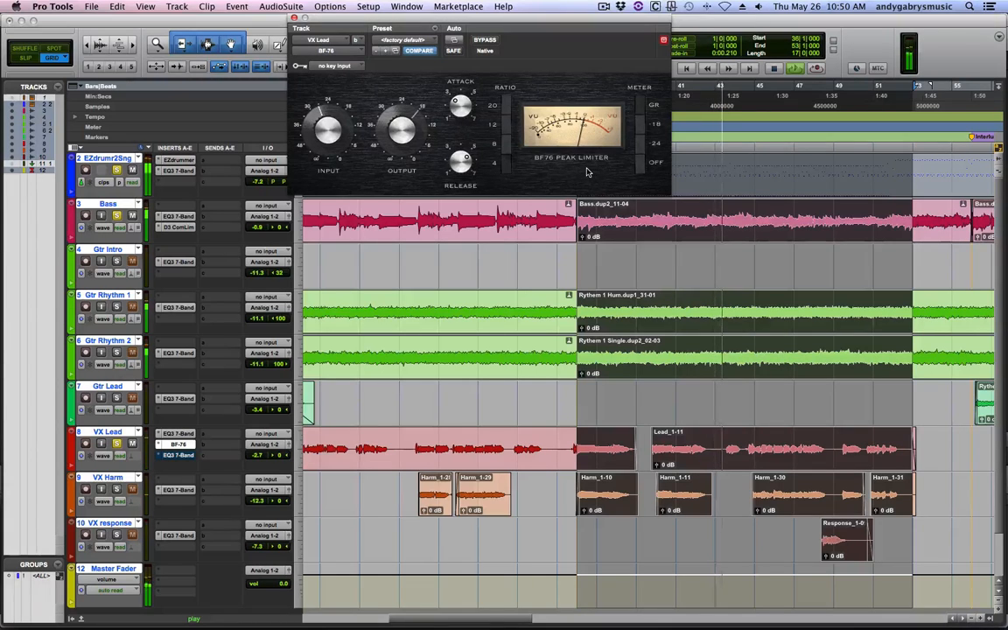
- Compare the playing chorus with the VX Lead BF-76 bypassed and engaged
super+click(179, 444)
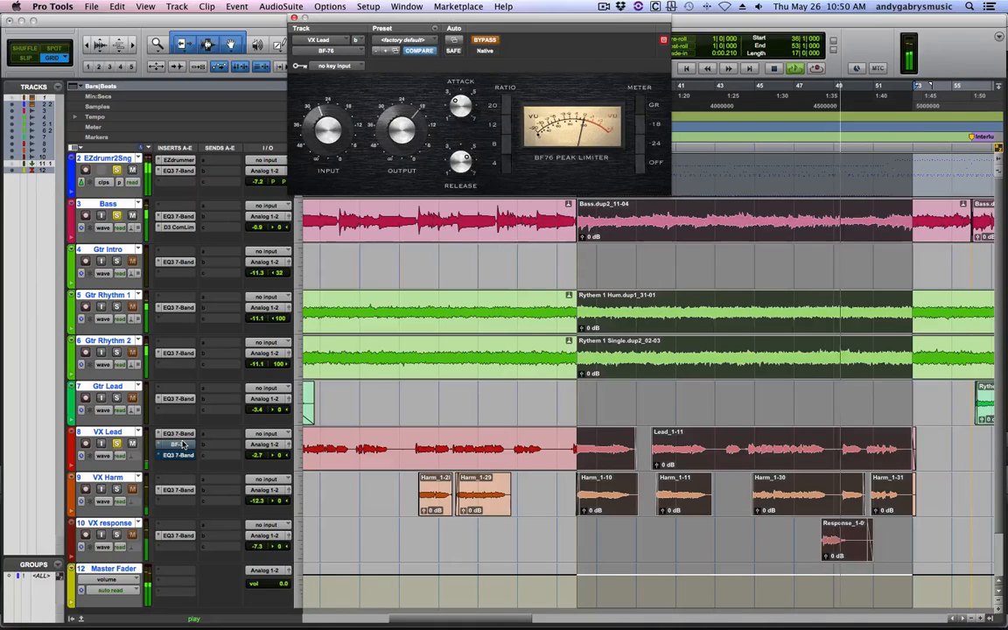
super+click(180, 445)
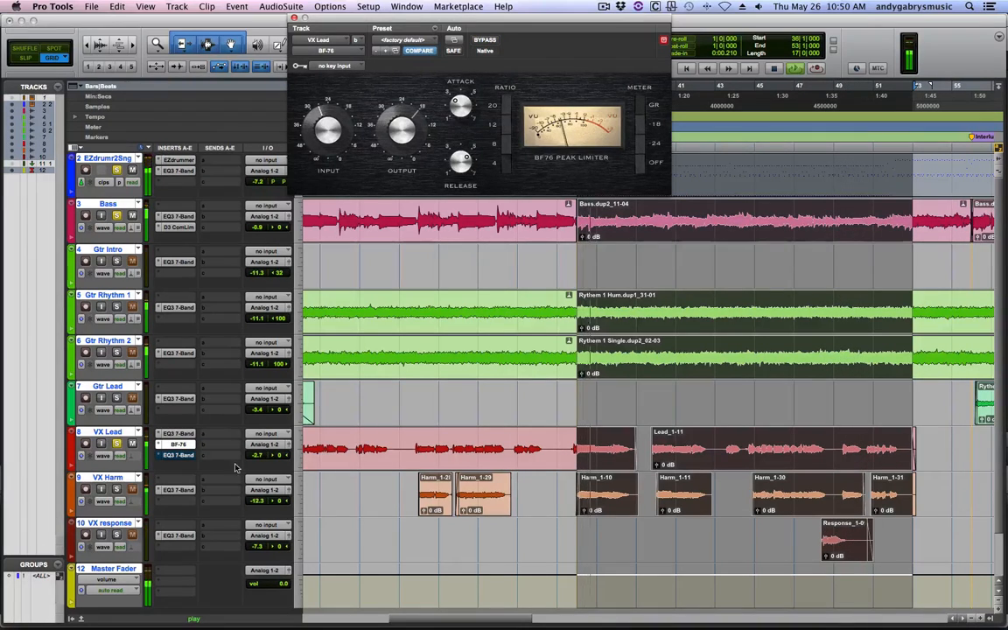
super+click(177, 446)
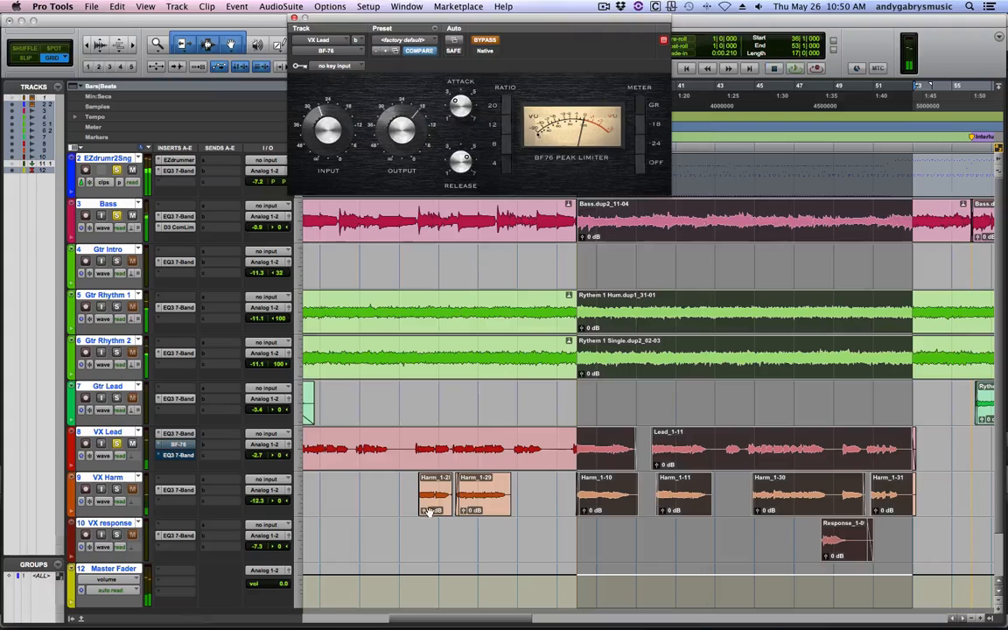
- Place the edit cursor at bar 36 on VX Lead, re-engage the BF-76, and listen to the chorus from there
click(607, 447)
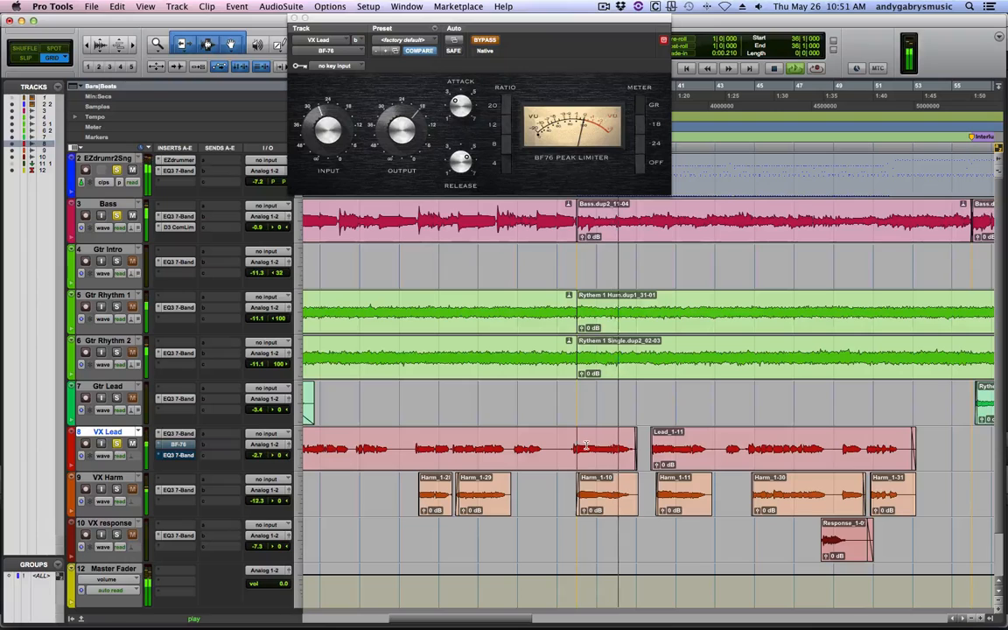
key(space)
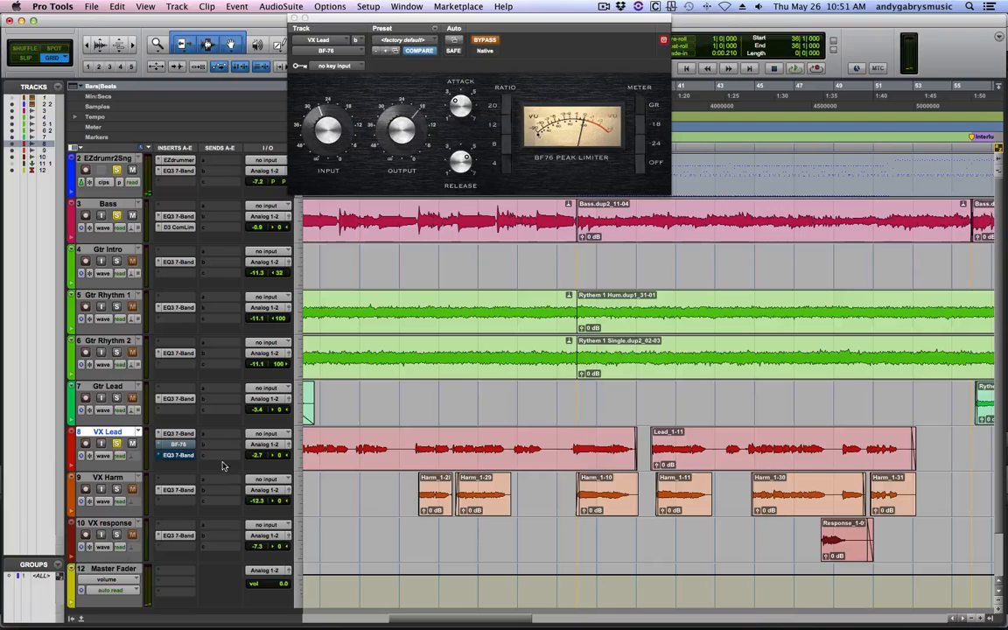
super+click(179, 445)
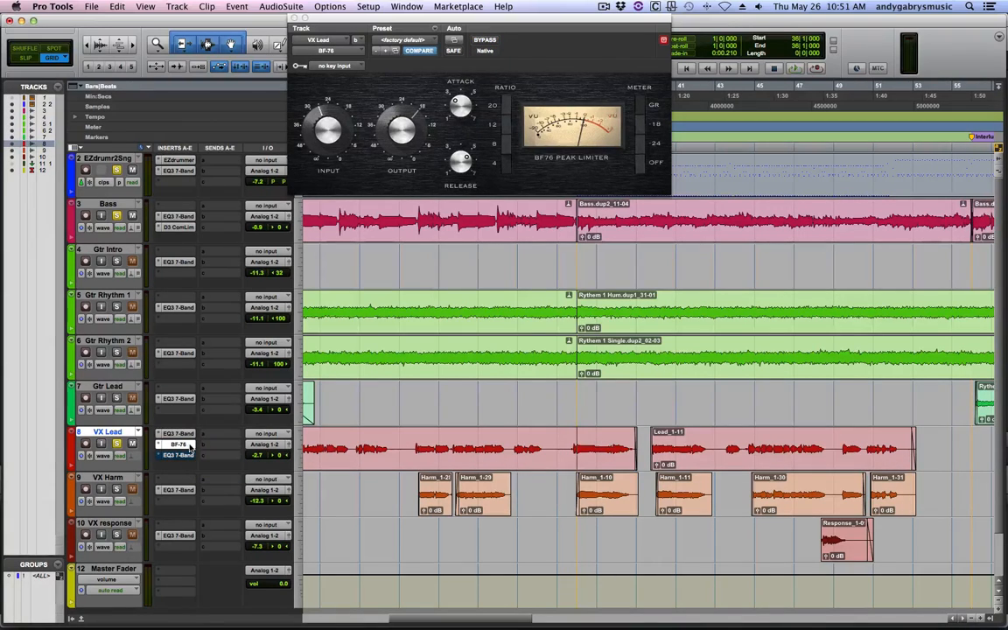
key(space)
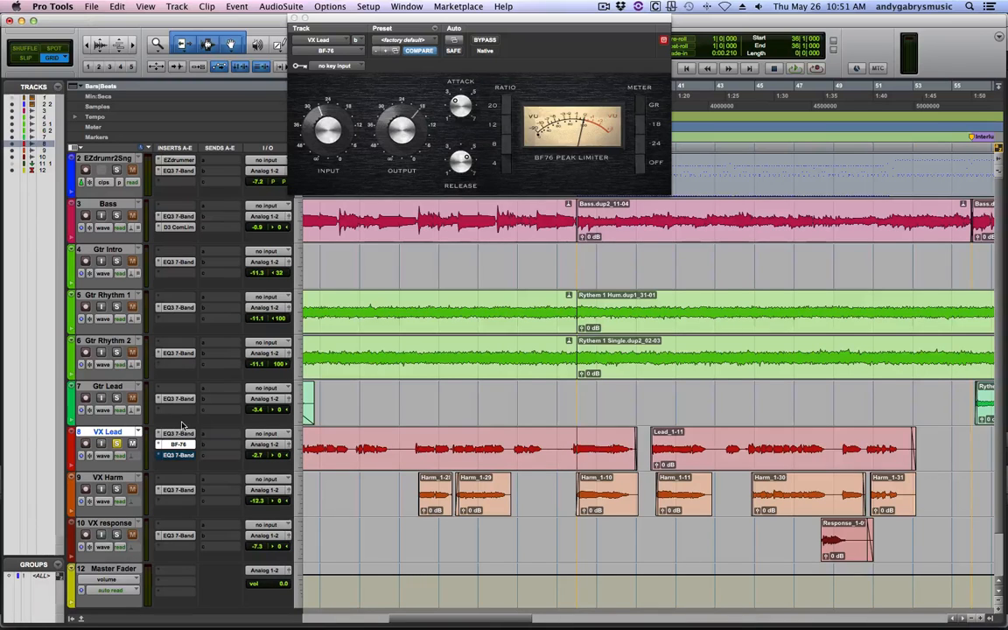
key(space)
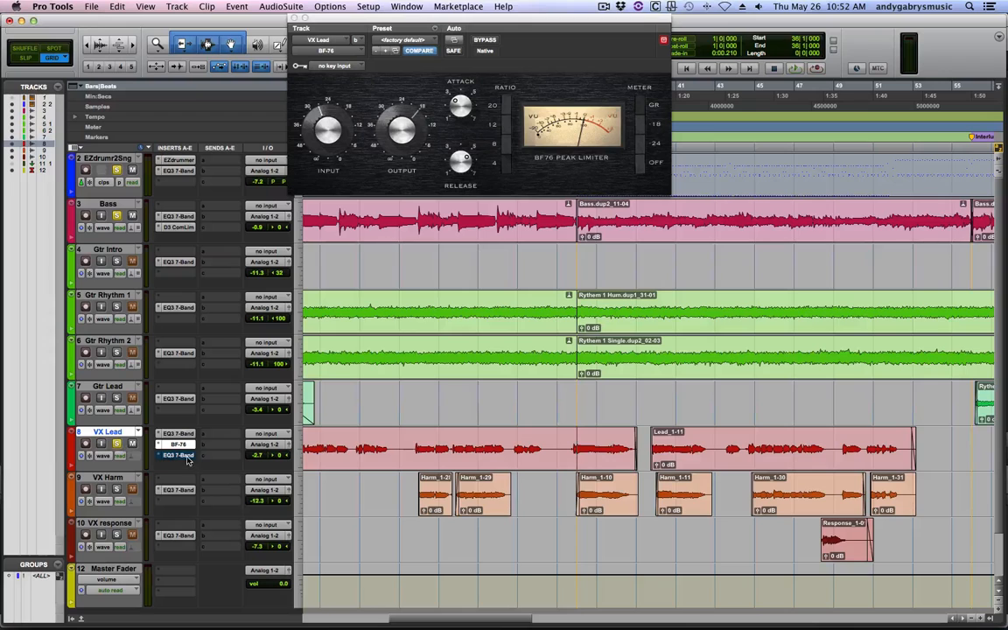
- Re-engage the VX Lead boost EQ in insert C, check its settings during chorus playback, and close its window
click(180, 456)
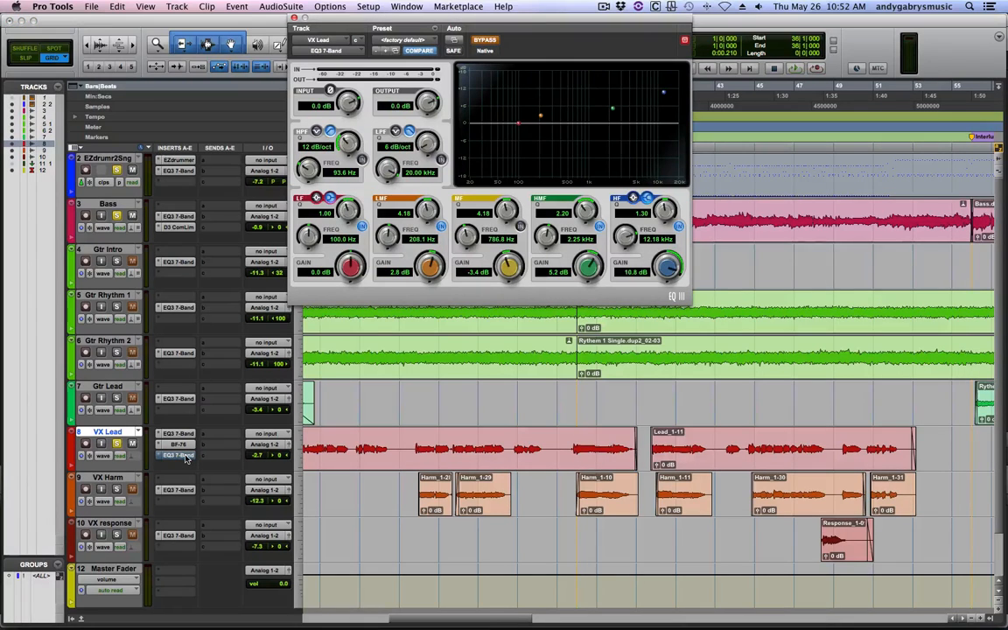
click(187, 459)
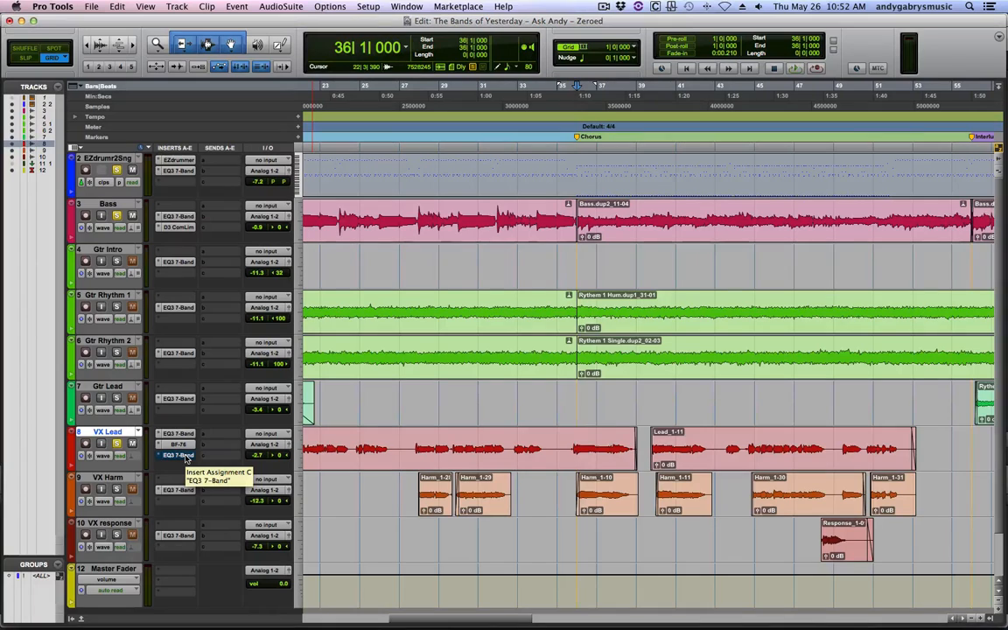
key(space)
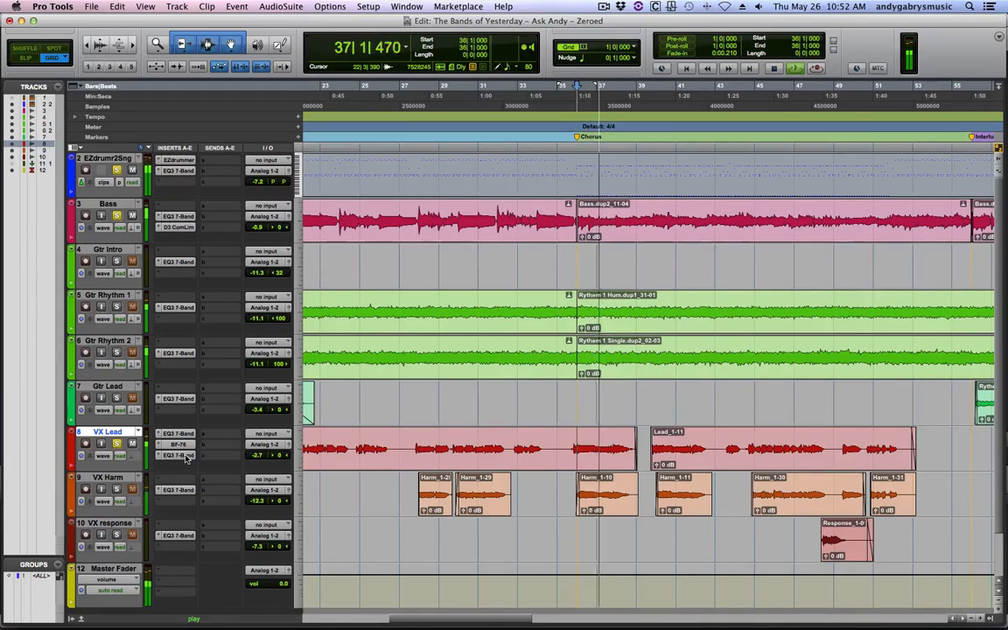
click(187, 456)
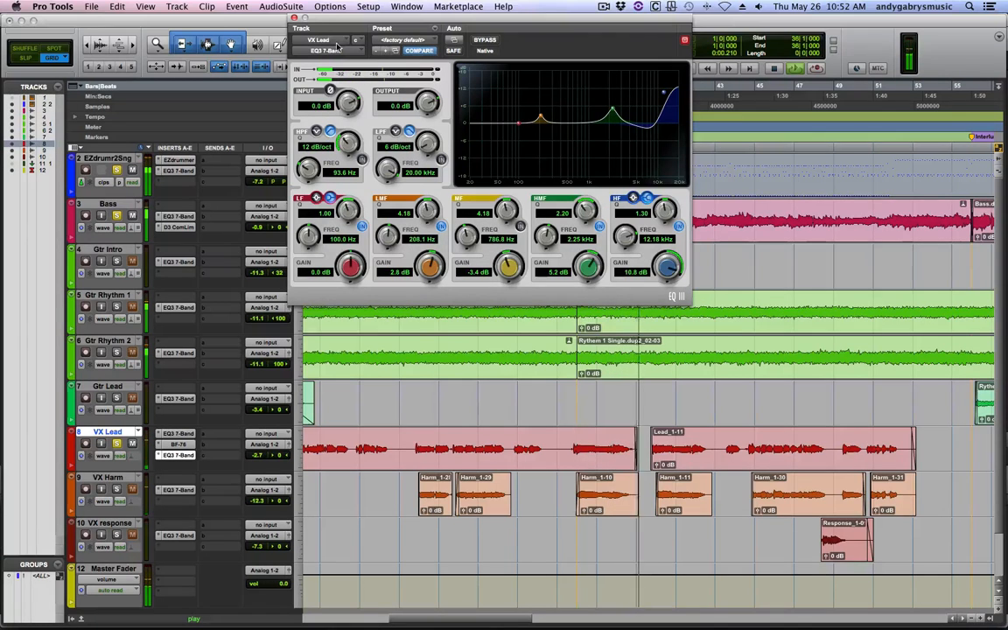
click(294, 17)
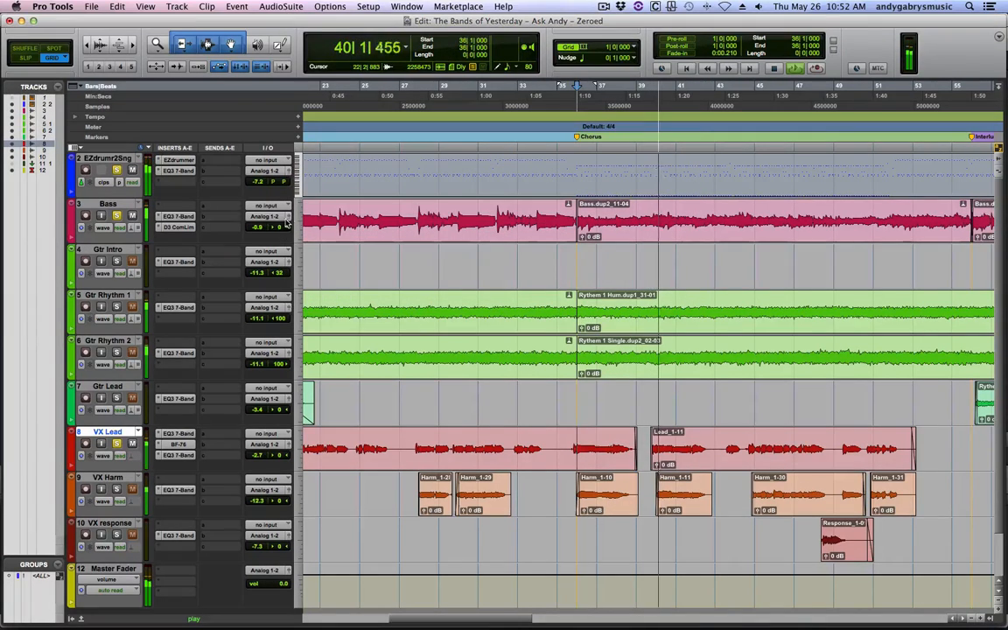
- Set the Bass track volume to -1.4 dB while the chorus plays, and close its output window
click(284, 223)
drag(29, 207, 29, 196)
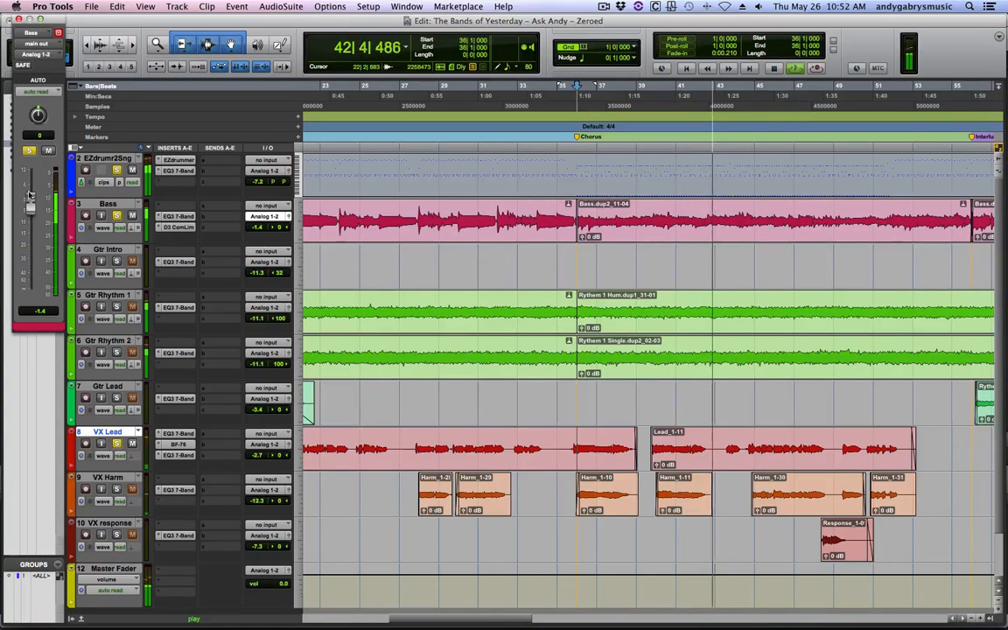
click(19, 19)
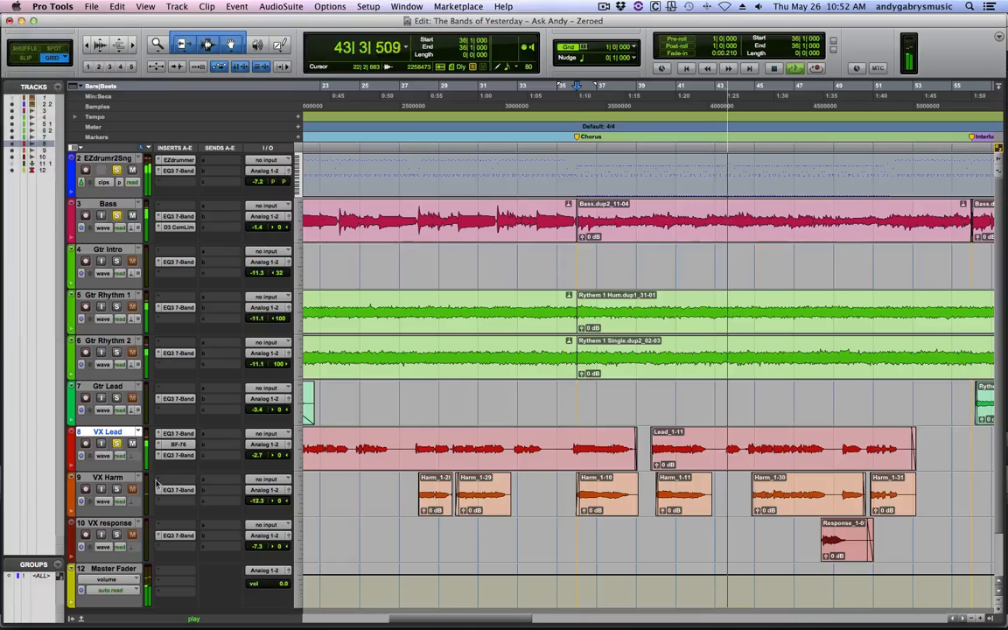
- Raise the VX Lead track volume to 0.0 dB during chorus playback and close its output window
click(265, 444)
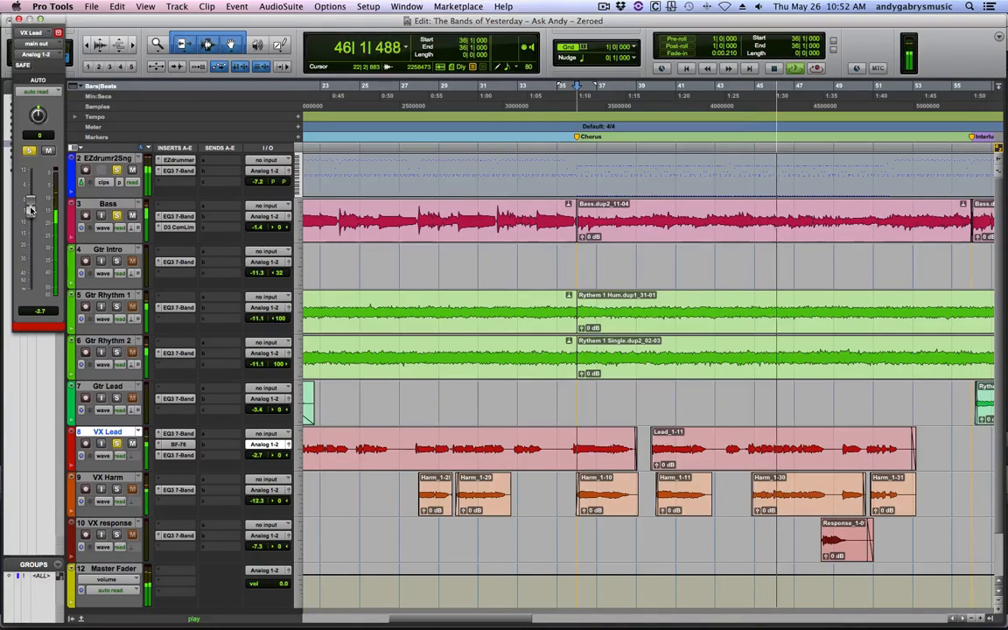
drag(29, 209, 29, 204)
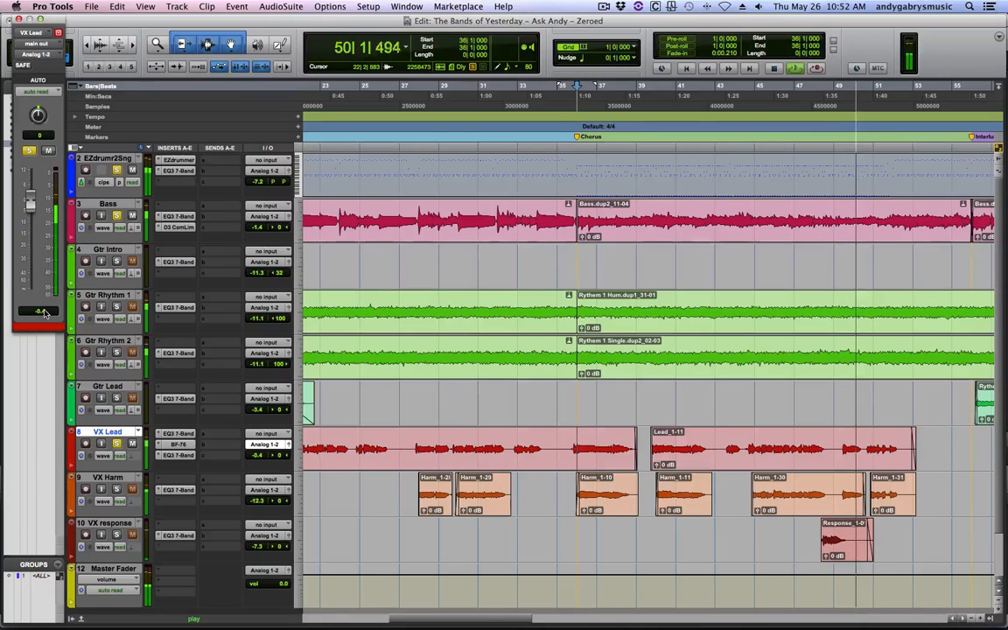
text(0)
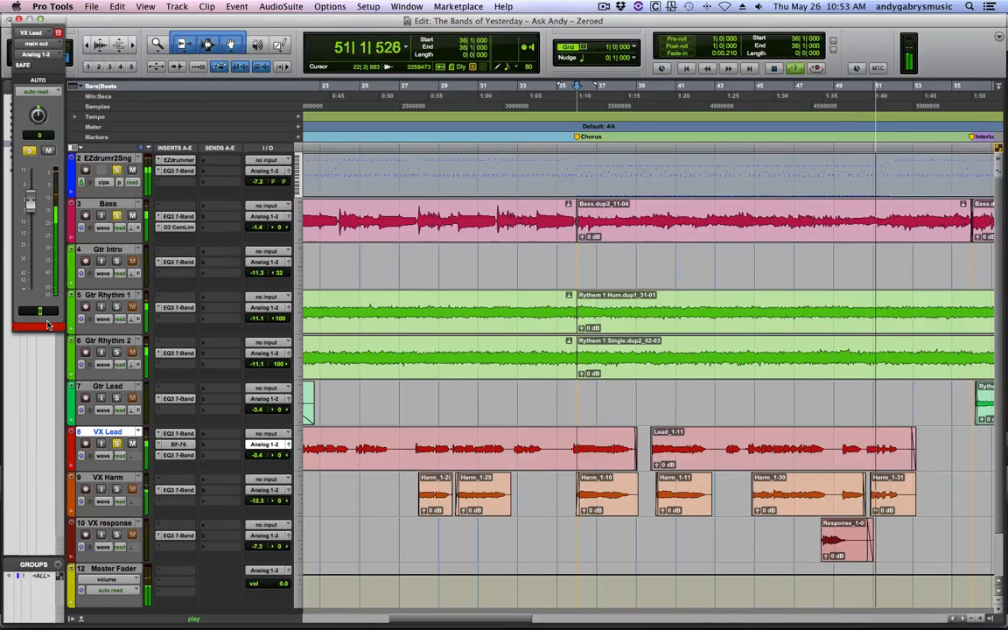
key(Return)
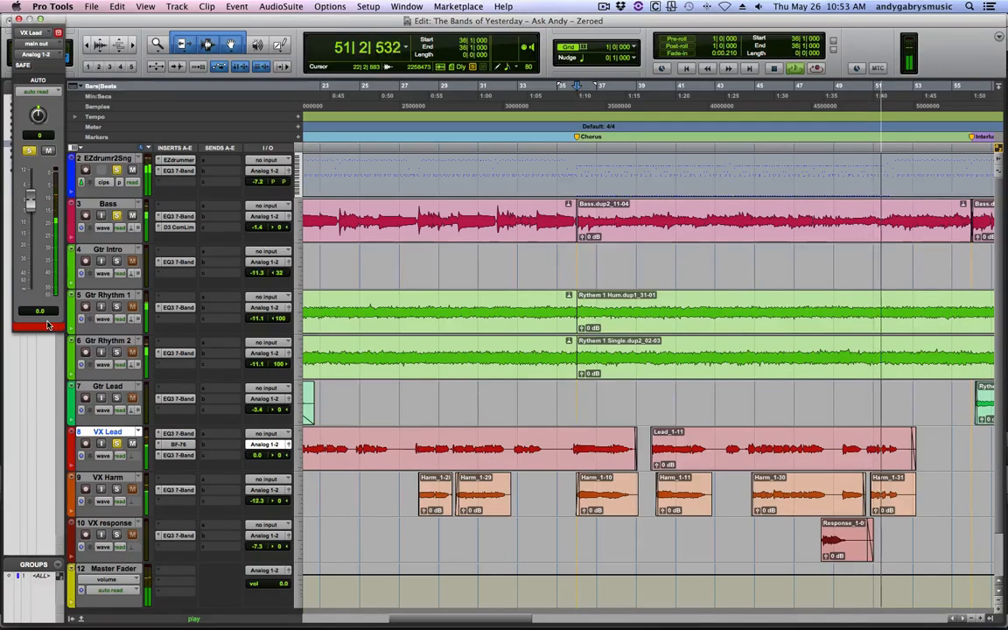
click(18, 19)
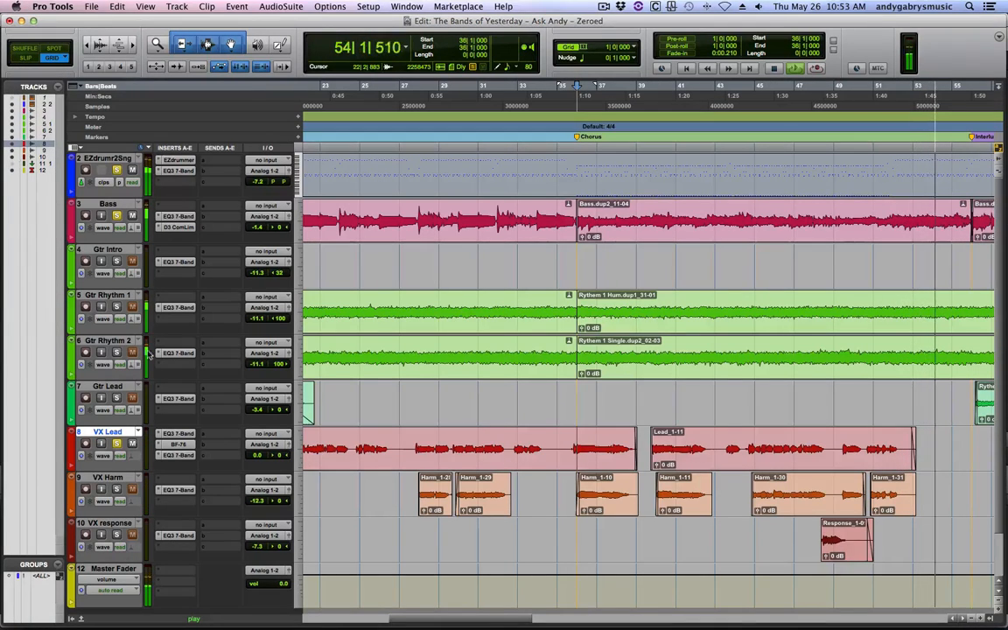
- Set the VX Lead volume to -2.0 dB, check it against the chorus from bar 36, and close its output window
click(289, 444)
key(space)
drag(29, 202, 29, 208)
key(space)
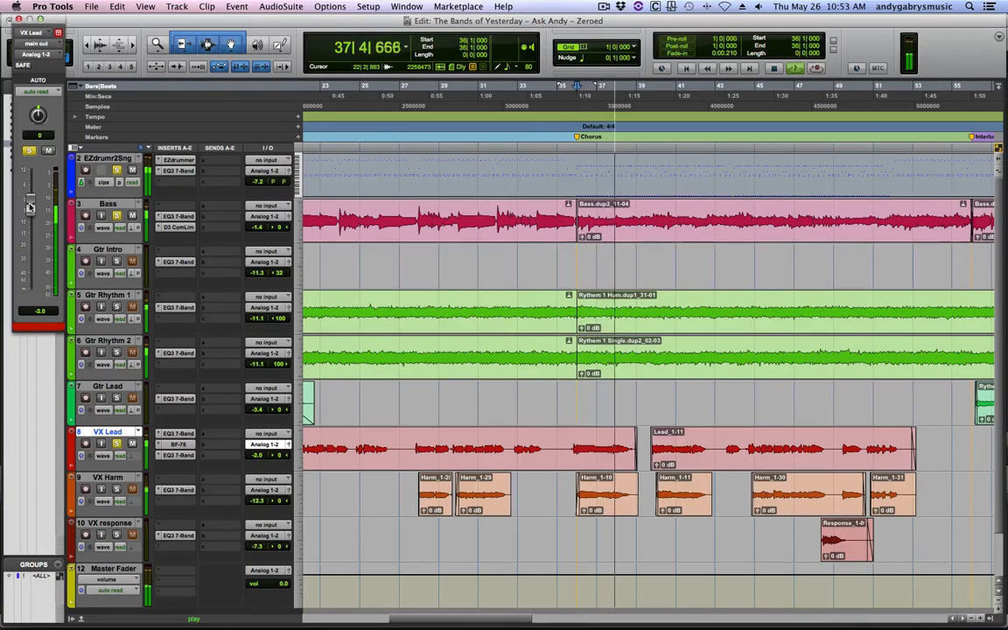
key(space)
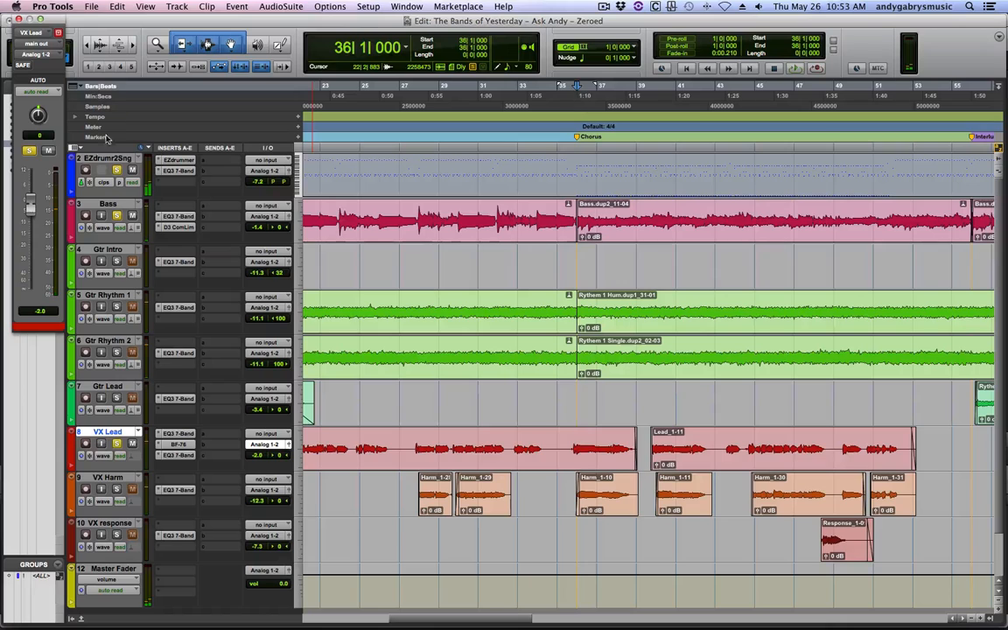
click(19, 21)
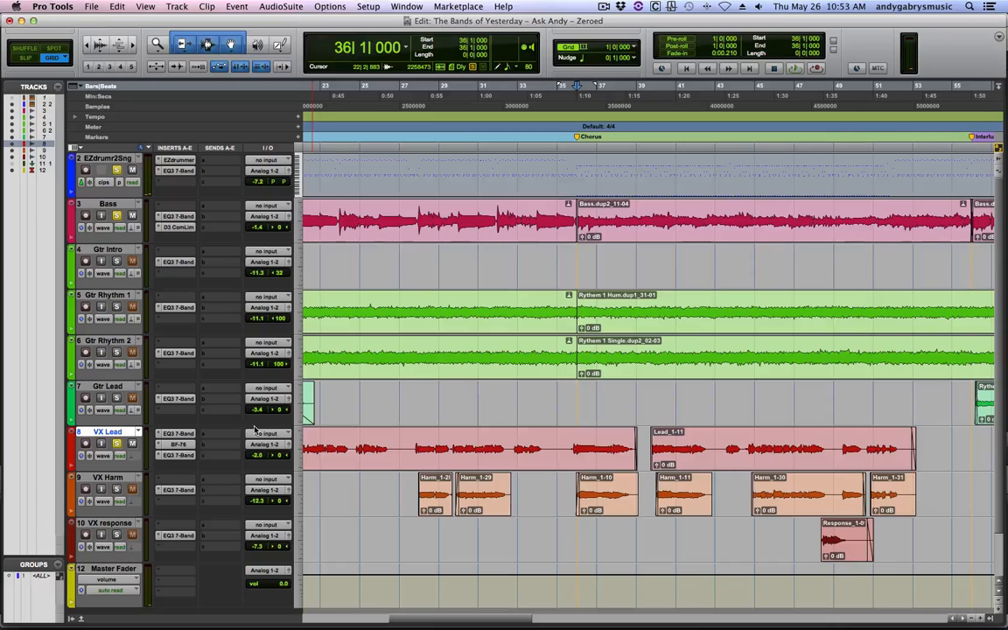
- Create a mono aux input track named Slap_dly through a new send A on VX Lead
scroll(251, 455, left, 1)
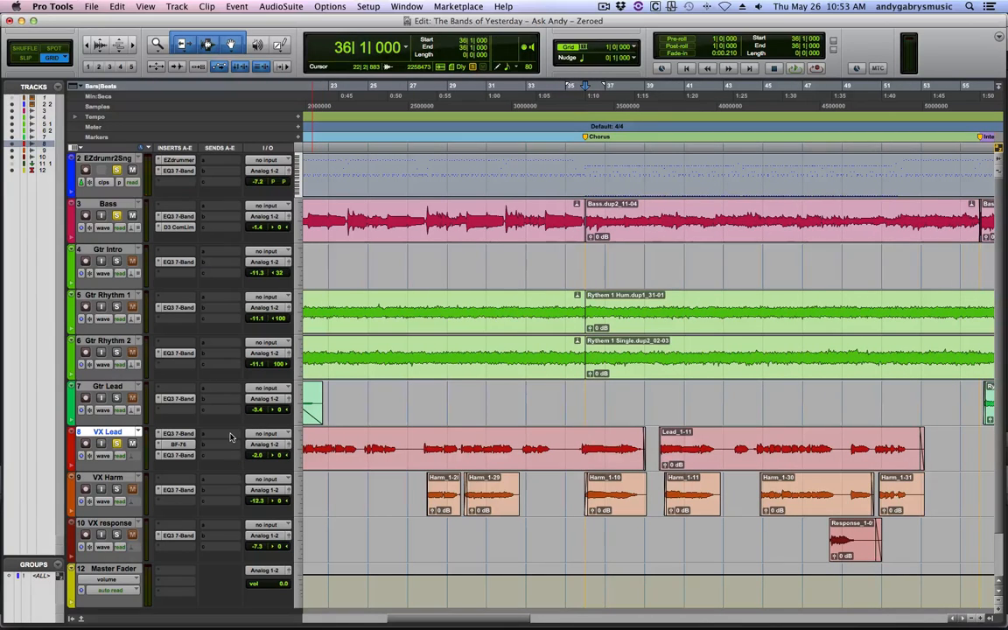
click(223, 436)
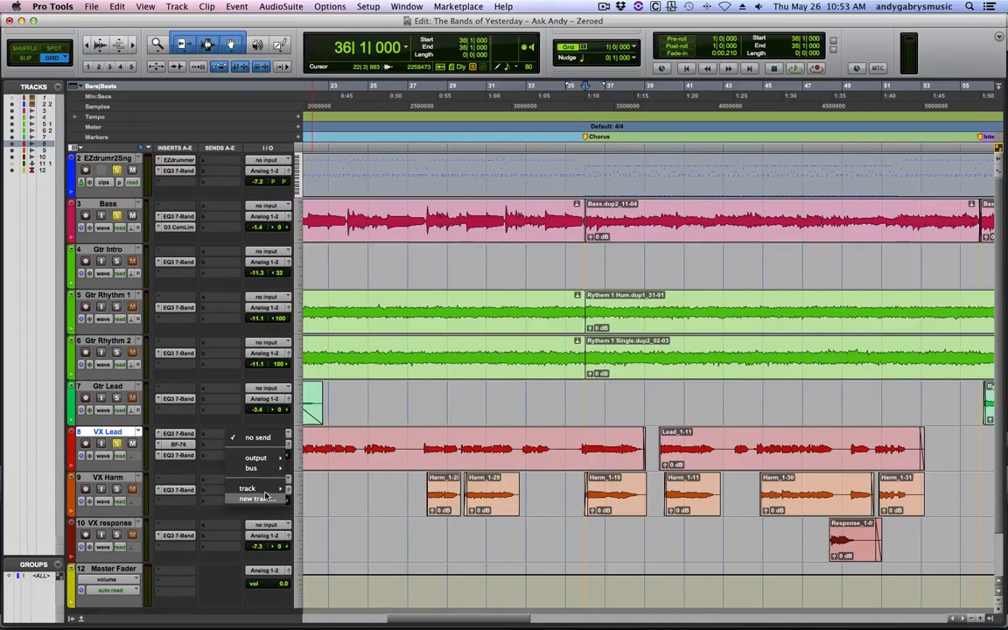
mouse_move(254, 488)
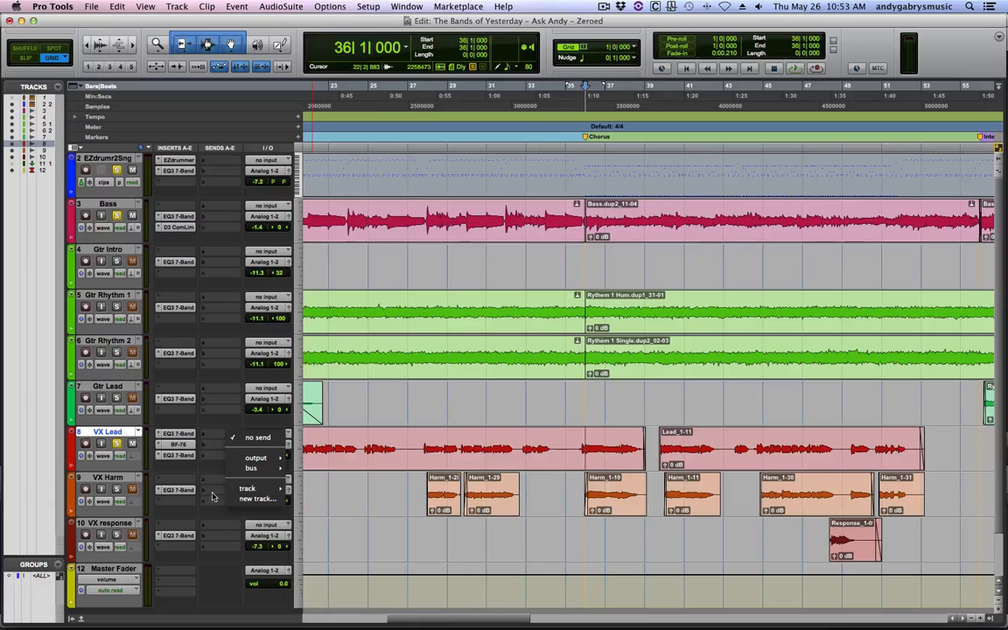
click(254, 498)
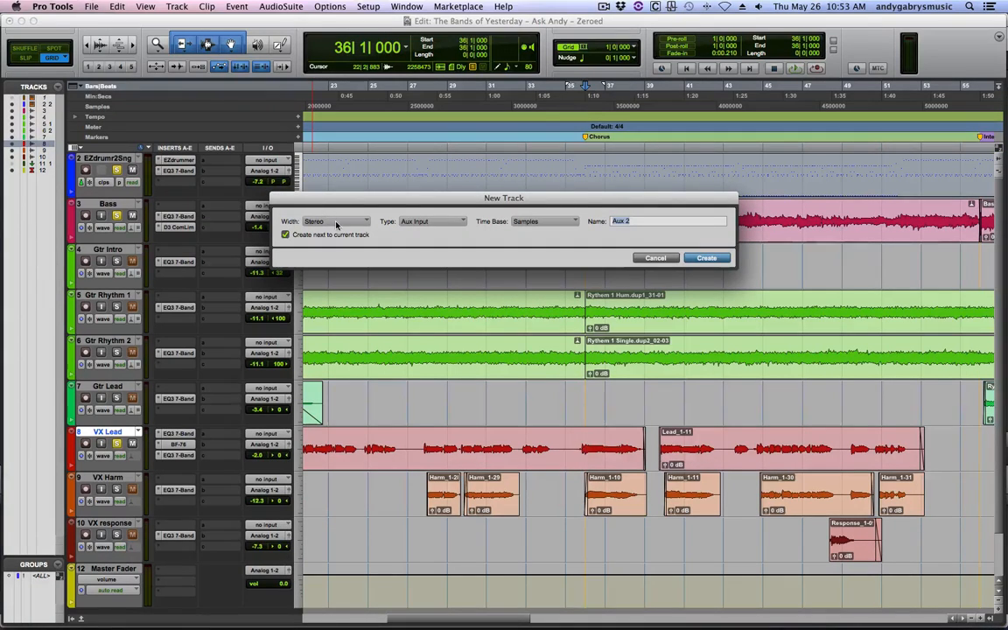
click(342, 225)
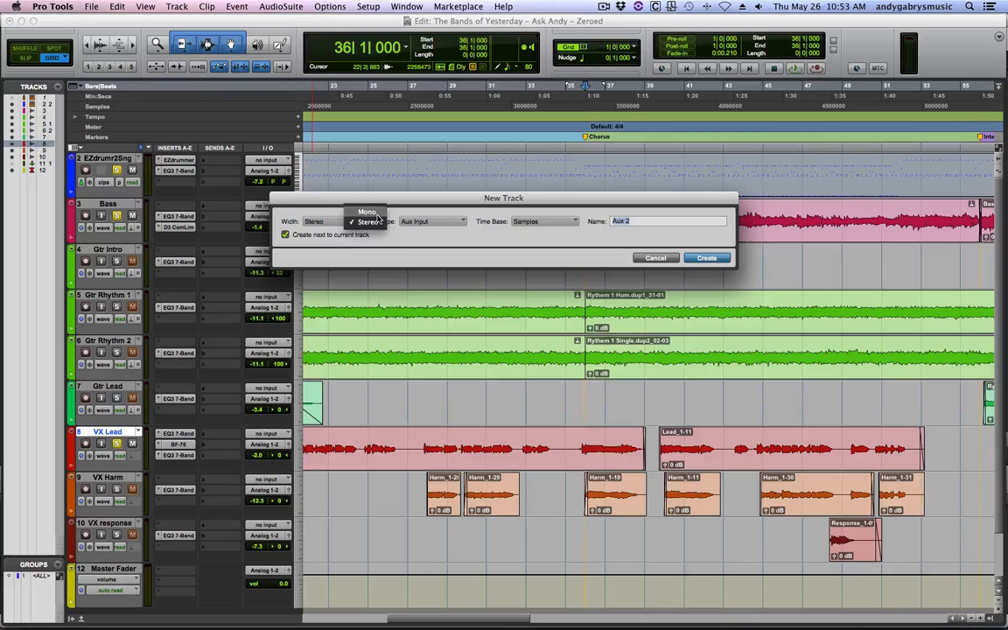
click(368, 211)
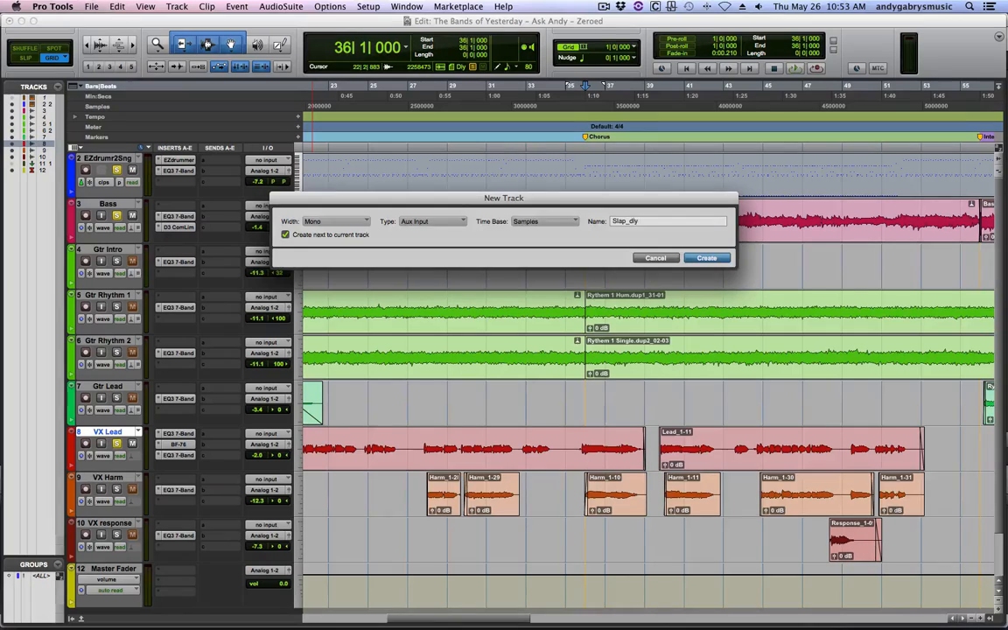
key(Return)
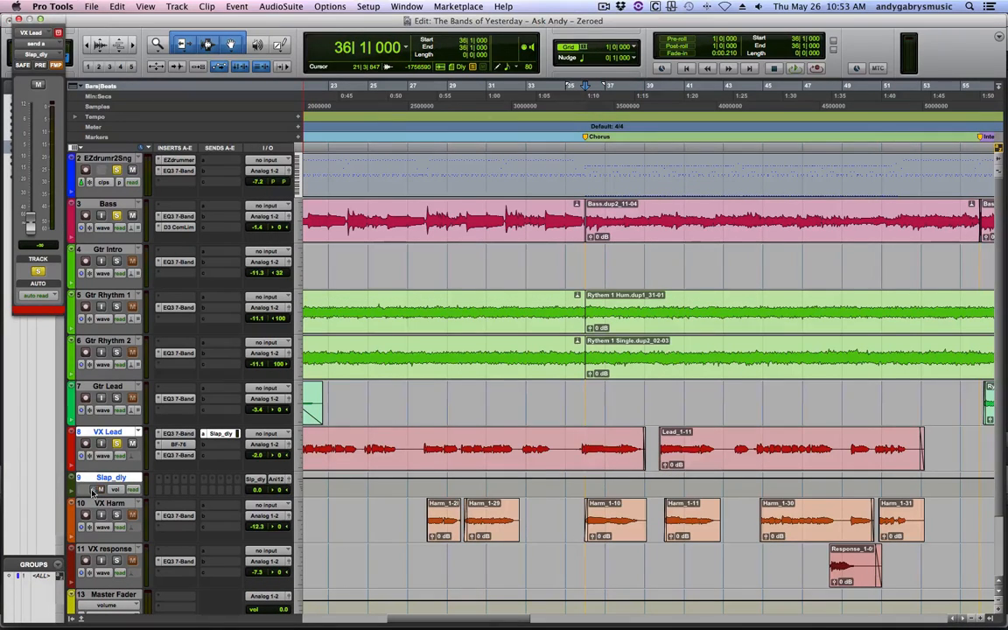
- Insert the mono Mod Delay III plug-in in the first insert slot of the Slap_dly track
click(161, 480)
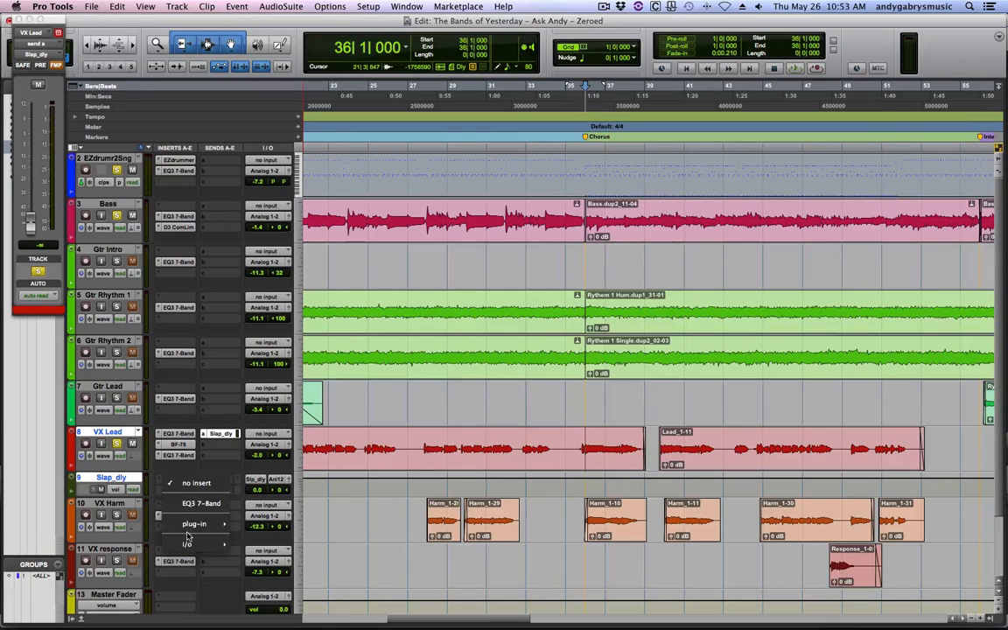
mouse_move(234, 531)
mouse_move(282, 180)
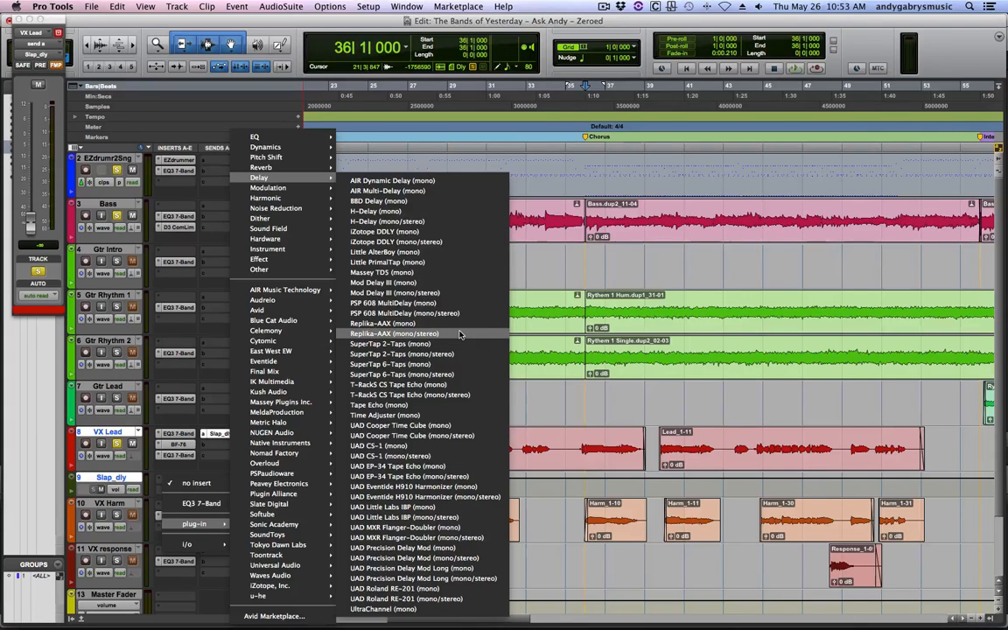
click(455, 285)
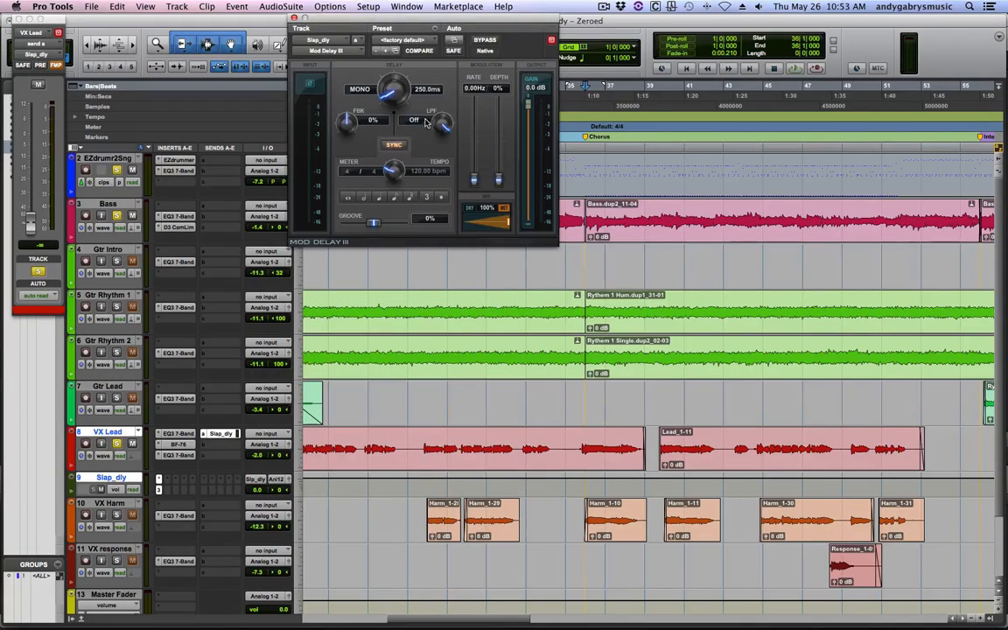
- Turn off tempo sync in the Slap_dly Mod Delay III, set the delay time to 125 ms, and close the plug-in
click(396, 145)
click(397, 146)
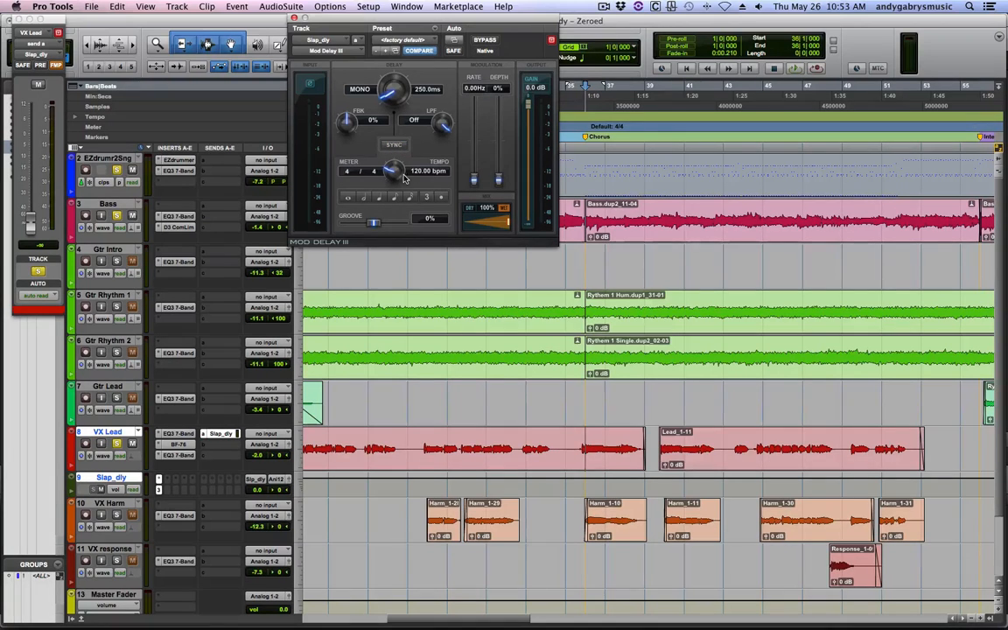
click(425, 91)
text(125)
key(Return)
click(294, 17)
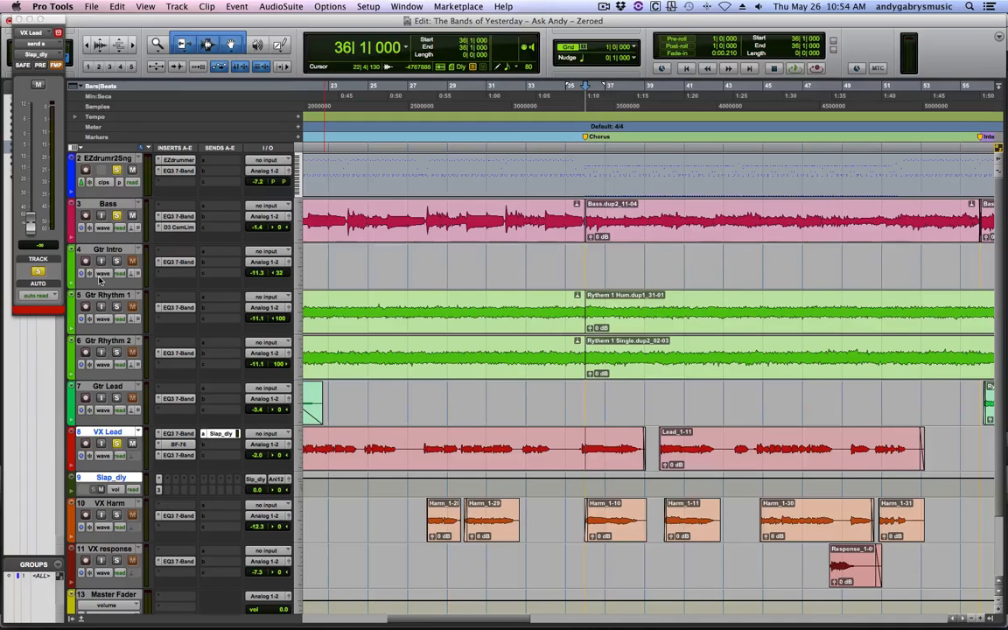
- Set the VX Lead send to Slap_dly to -22.6 dB during chorus playback, and replay the chorus from bar 36 to check the delay
key(space)
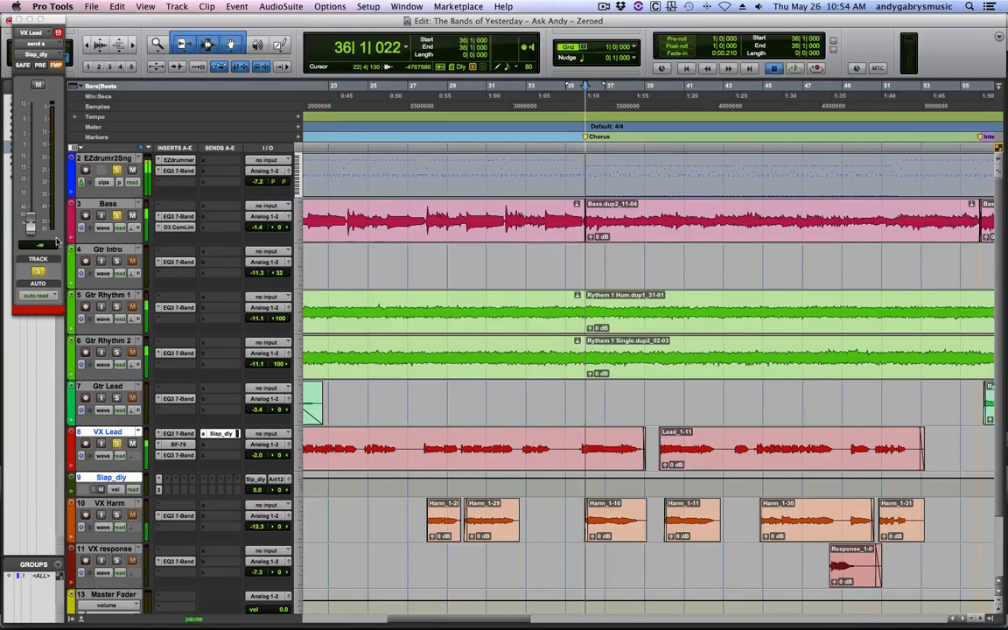
drag(29, 229, 47, 191)
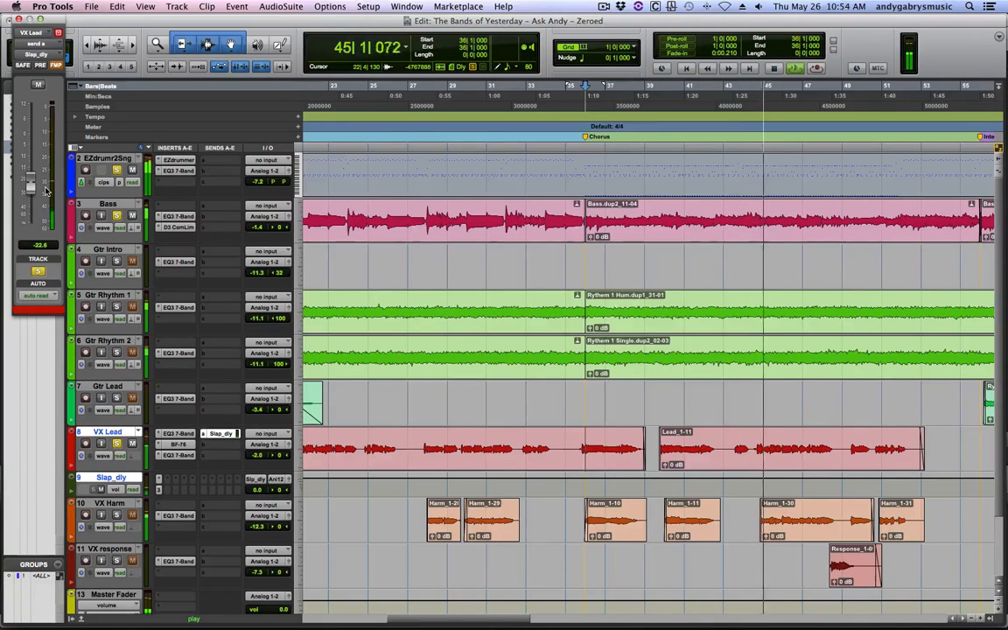
key(space)
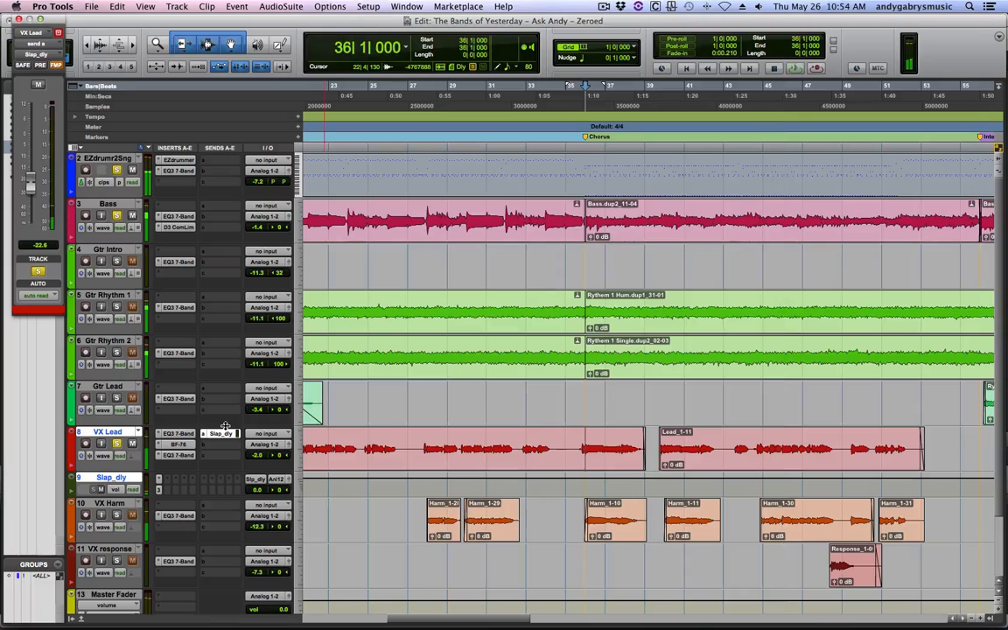
key(space)
key(space)
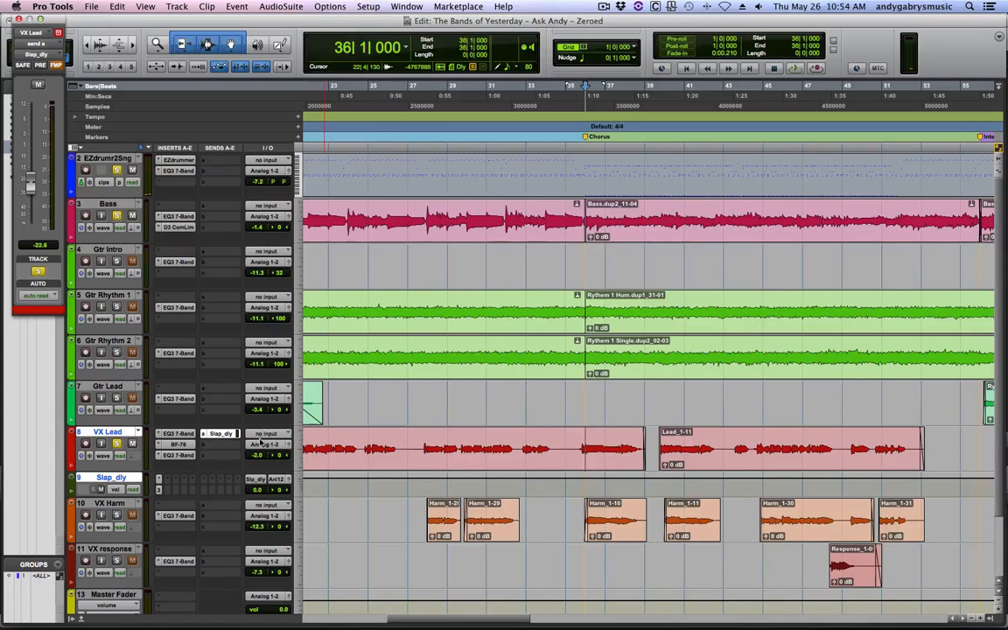
key(space)
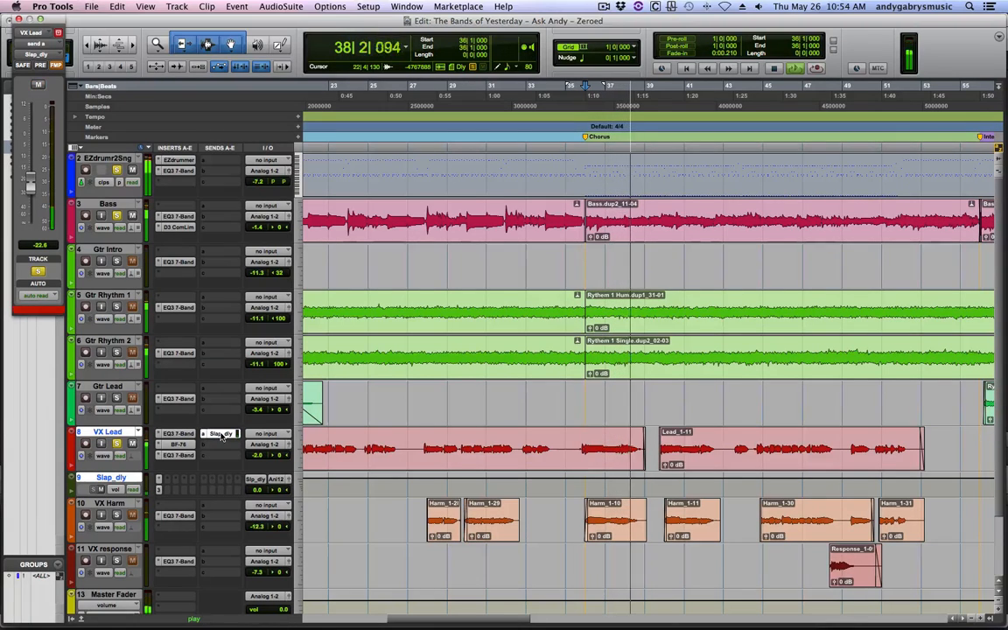
key(space)
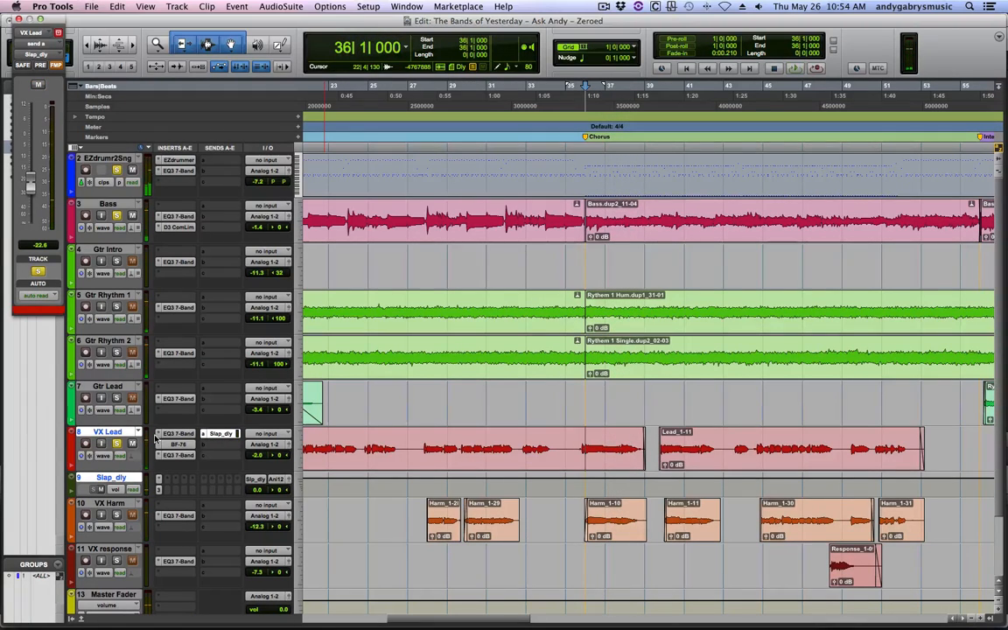
- Create a mono aux input track named VX_plate through a new send B on VX Lead
click(219, 443)
mouse_move(251, 499)
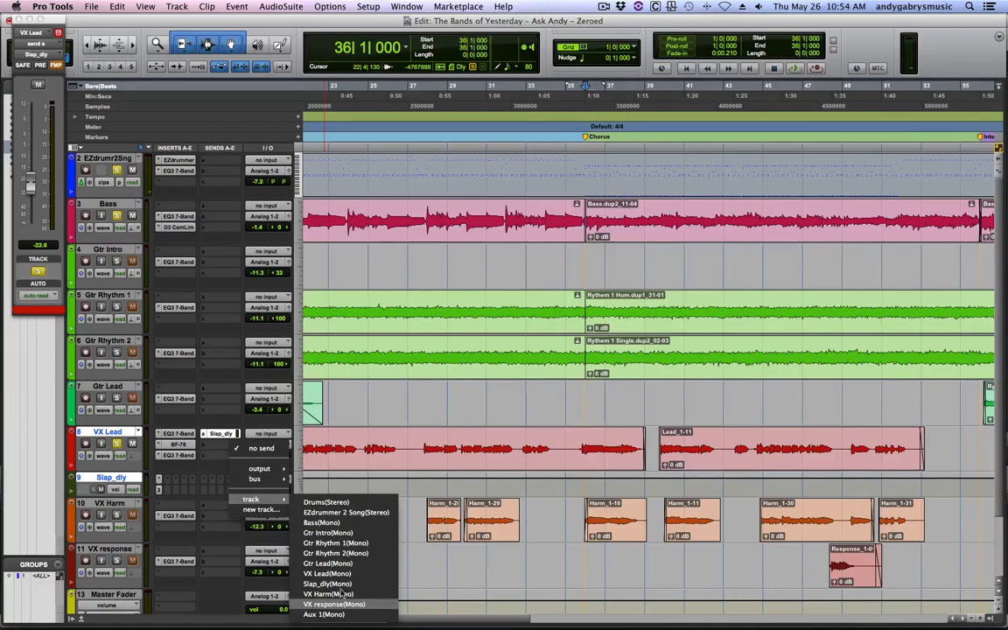
click(280, 511)
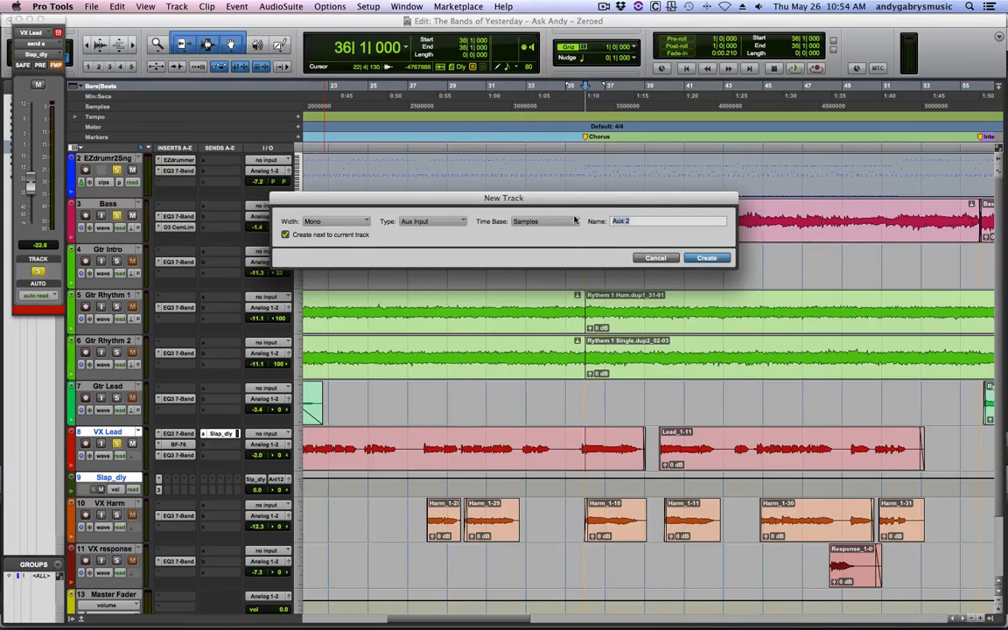
drag(577, 196, 575, 105)
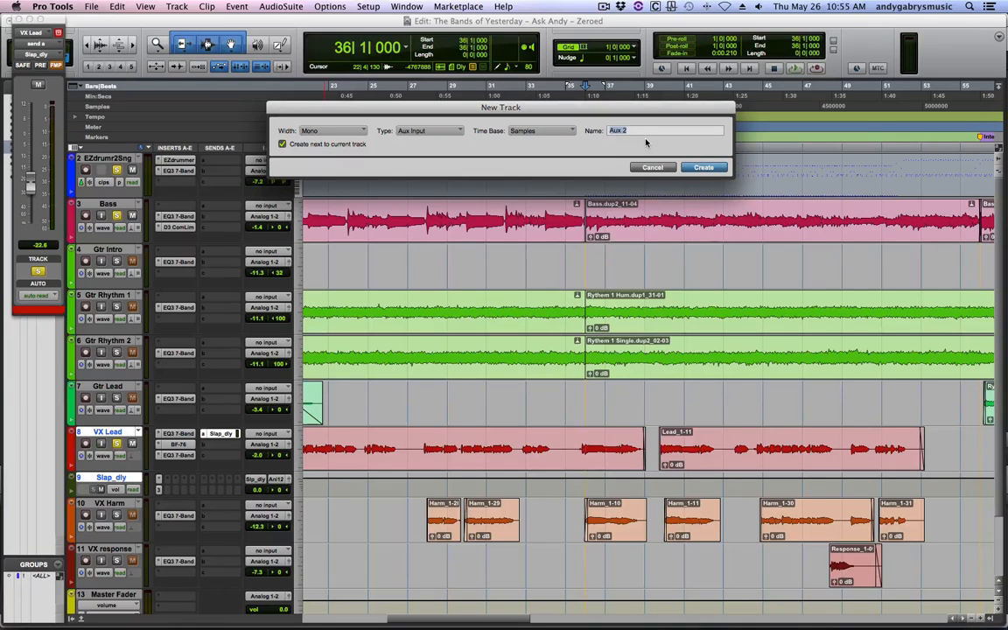
text(VX_plate)
key(Return)
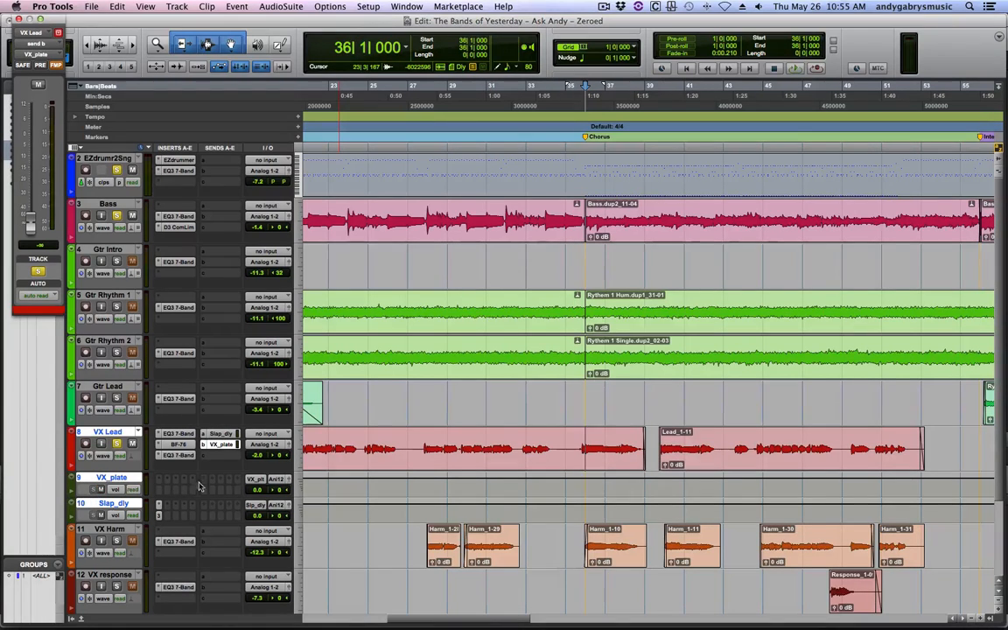
- Insert an EQ3 7-Band on VX_plate, enable its high-pass and low-pass filters at 12 dB/oct, and close the plug-in
click(159, 482)
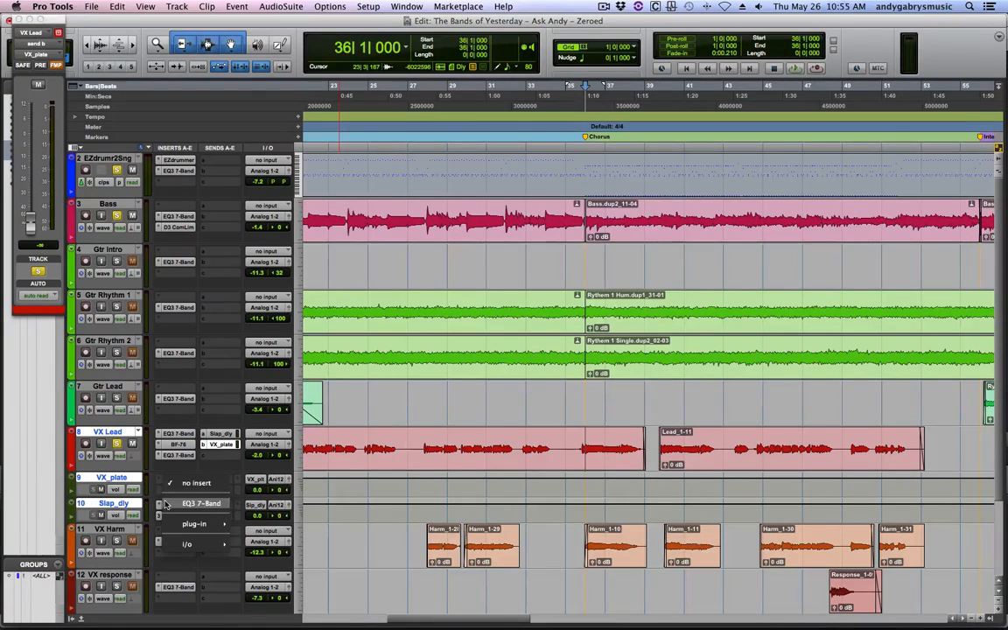
mouse_move(178, 524)
click(199, 504)
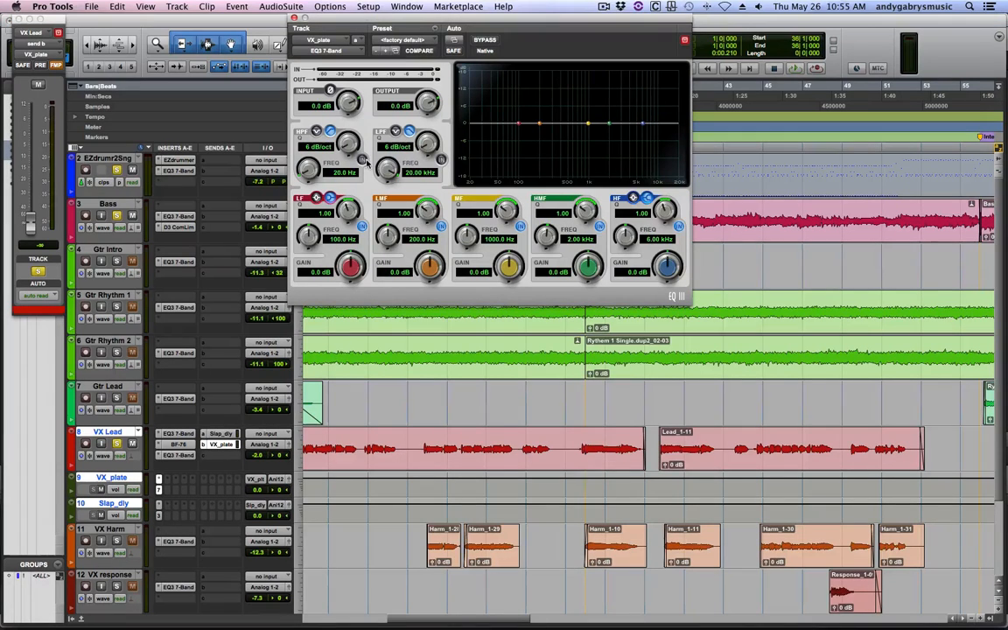
click(363, 161)
click(441, 161)
drag(351, 144, 353, 112)
drag(432, 145, 439, 117)
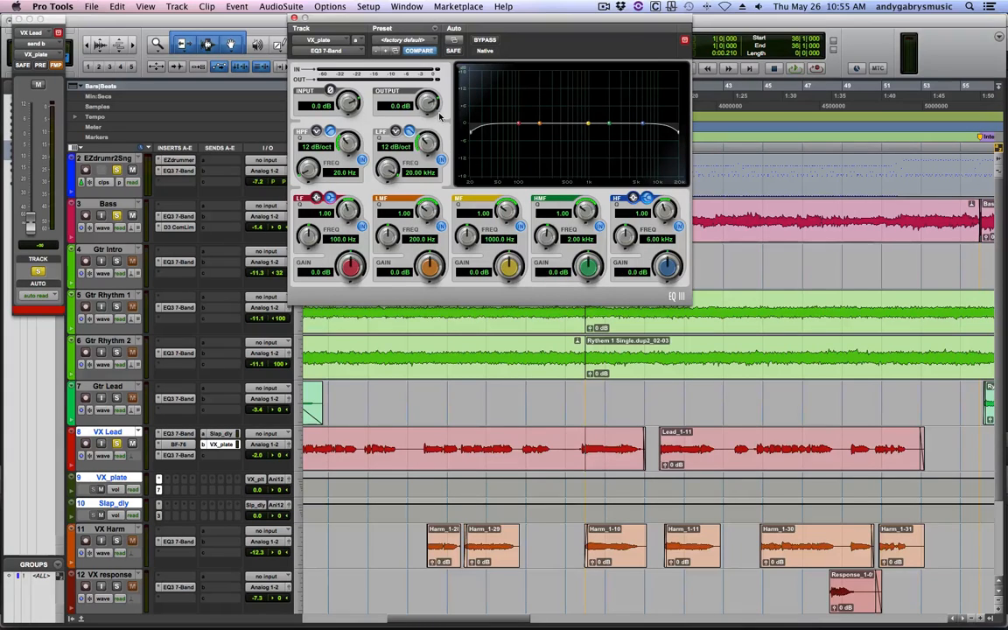
click(294, 18)
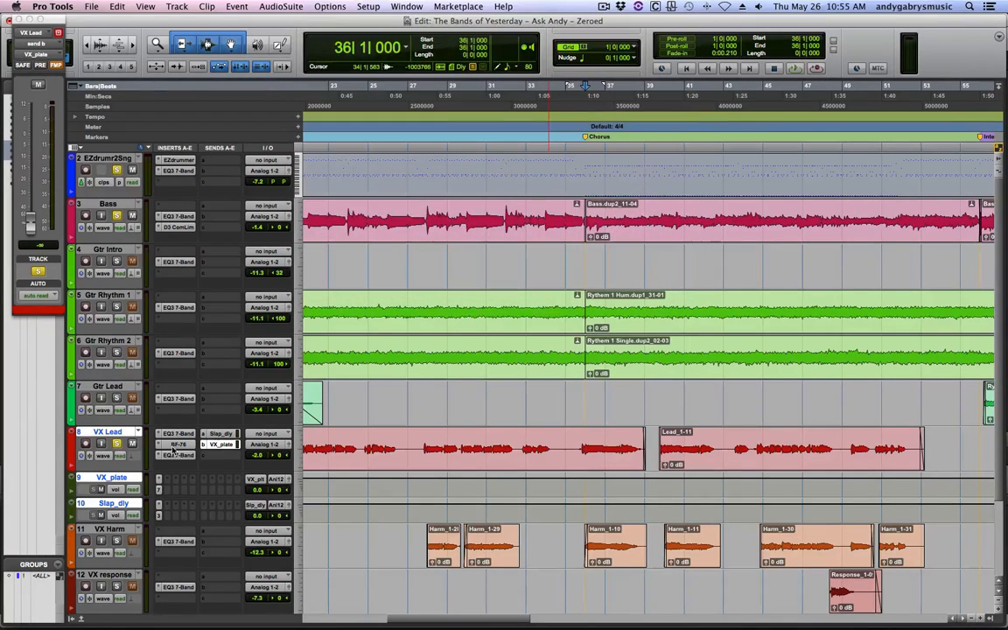
- Insert a mono D-Verb after the EQ on VX_plate and set it to the Plate algorithm with Large size
click(179, 505)
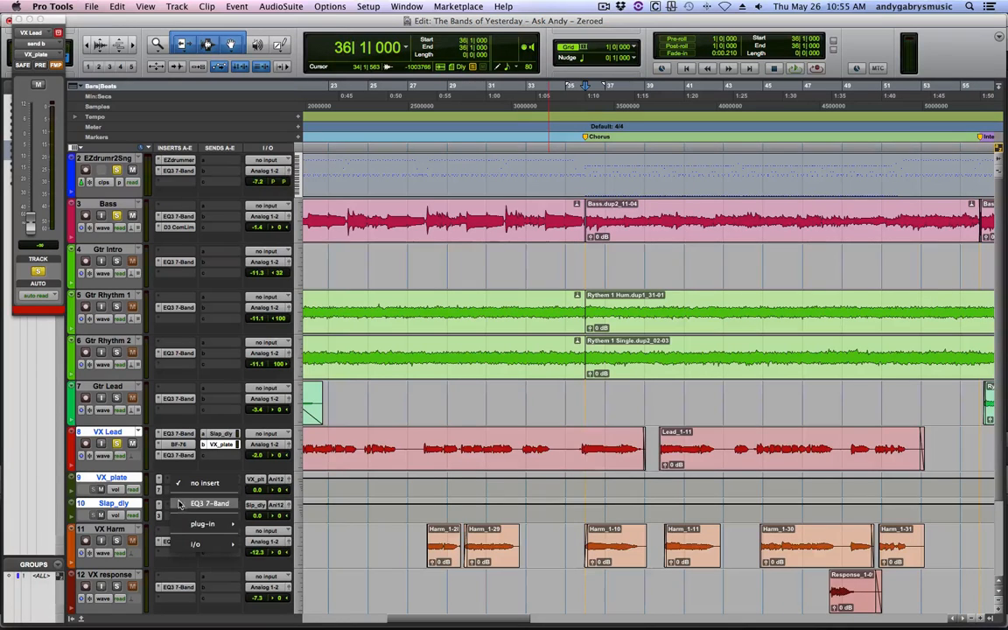
mouse_move(210, 523)
mouse_move(329, 183)
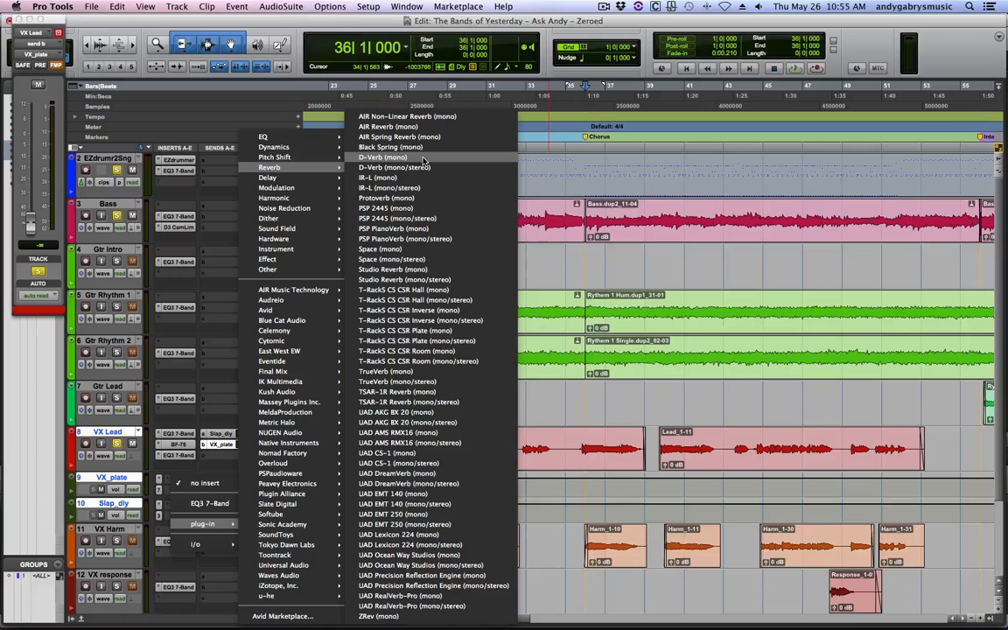
click(423, 159)
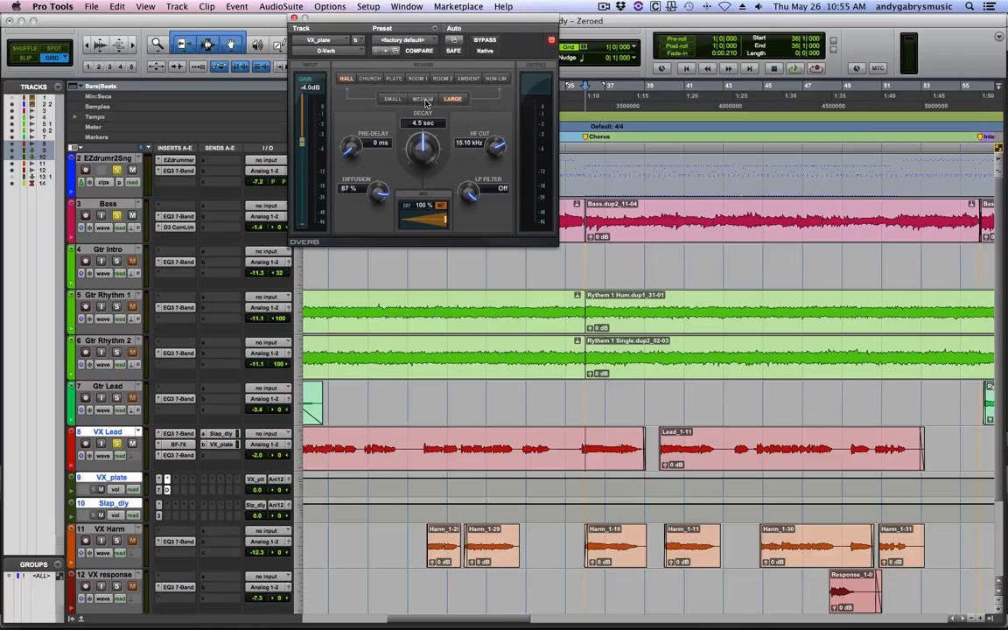
click(394, 78)
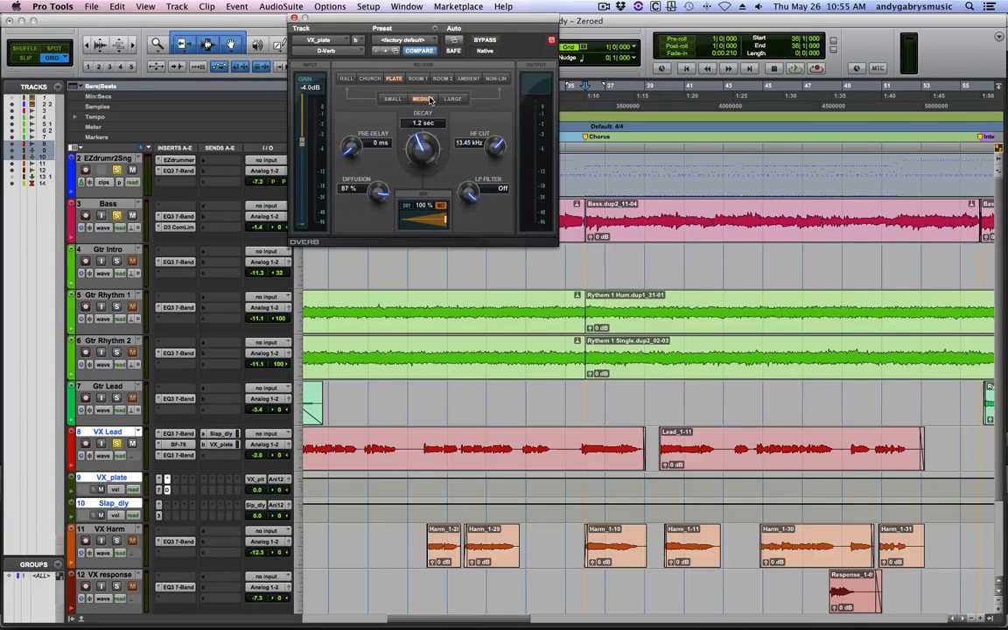
click(458, 99)
- Undo the accidental fade on VX Lead, set its send to VX_plate to -9.9 dB during chorus playback, and close the floating windows
key(super+ctrl+f)
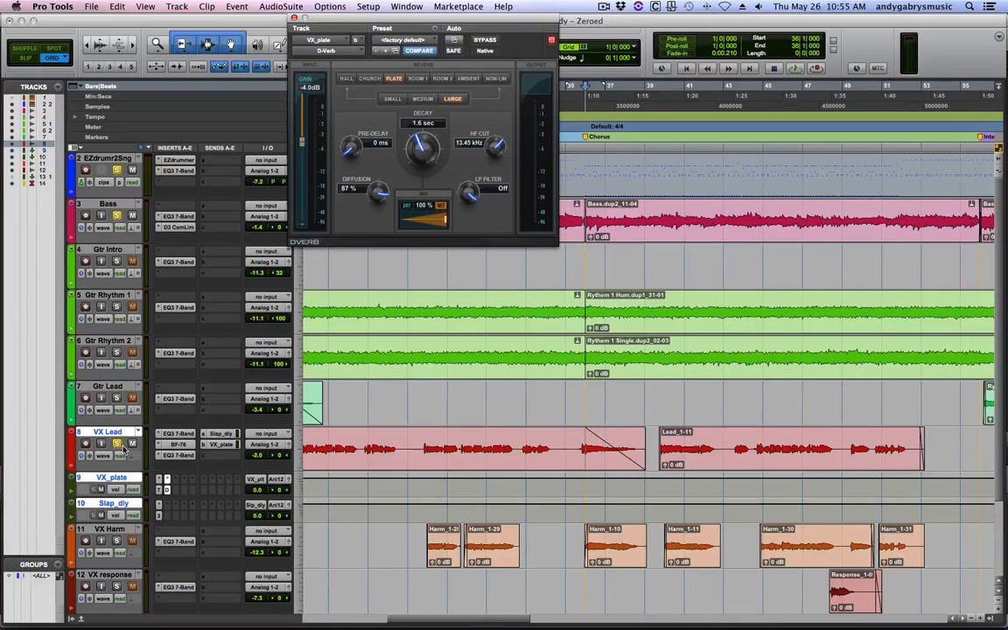
key(super+z)
key(space)
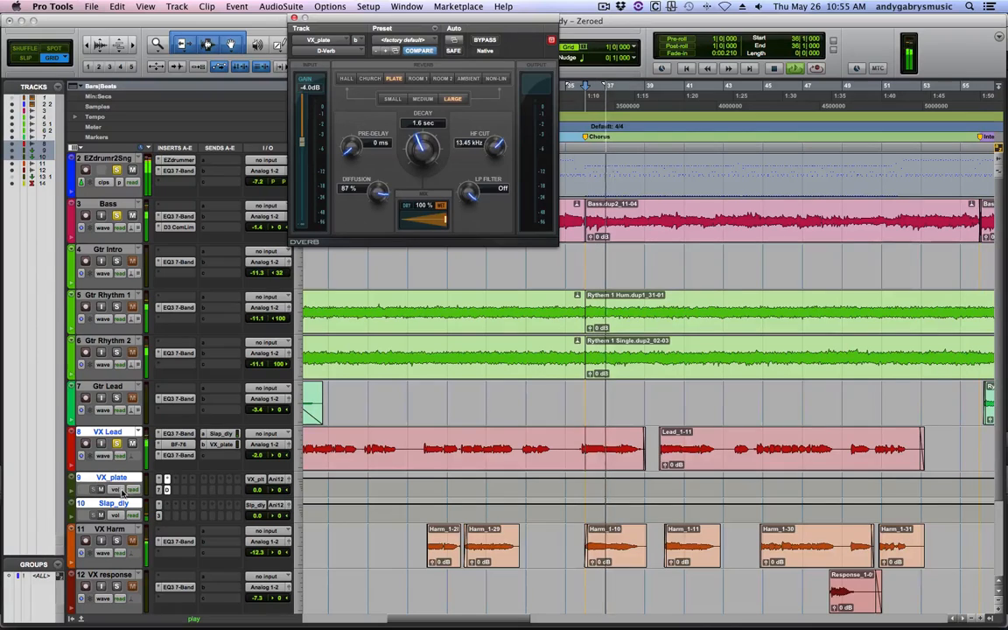
click(221, 444)
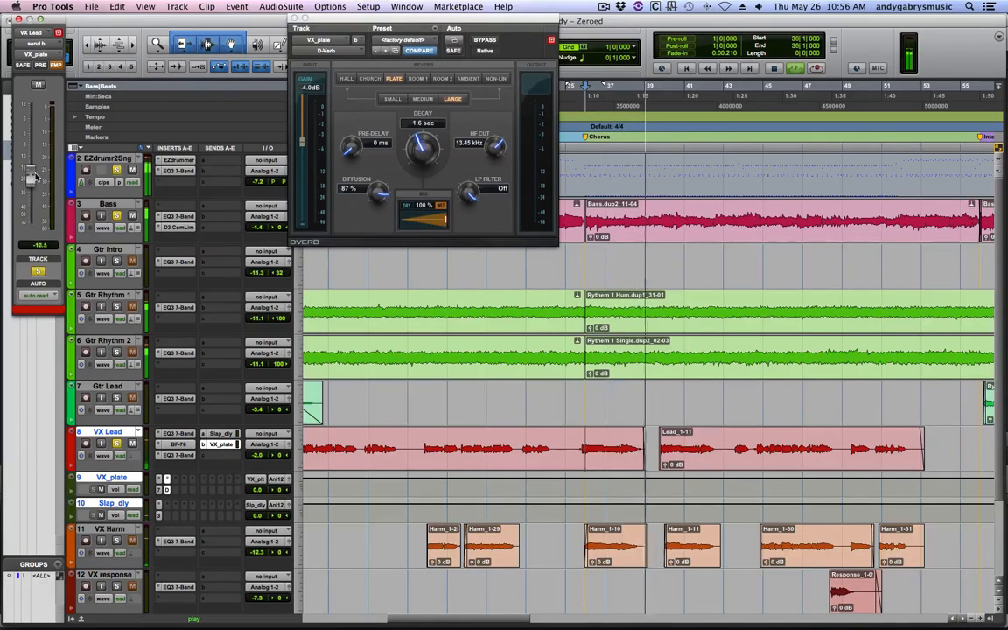
drag(32, 225, 33, 159)
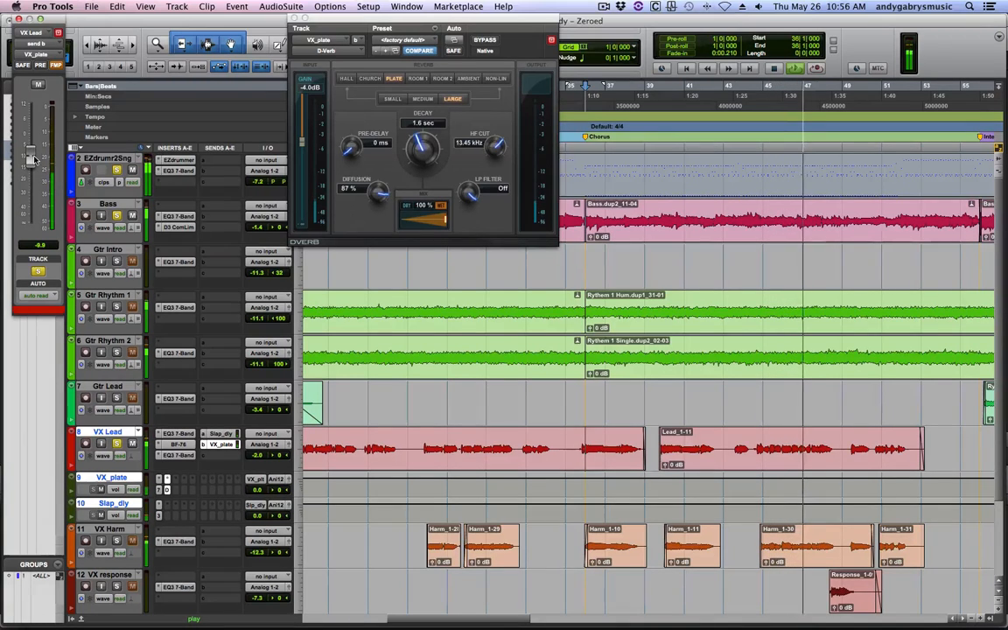
click(295, 18)
click(17, 19)
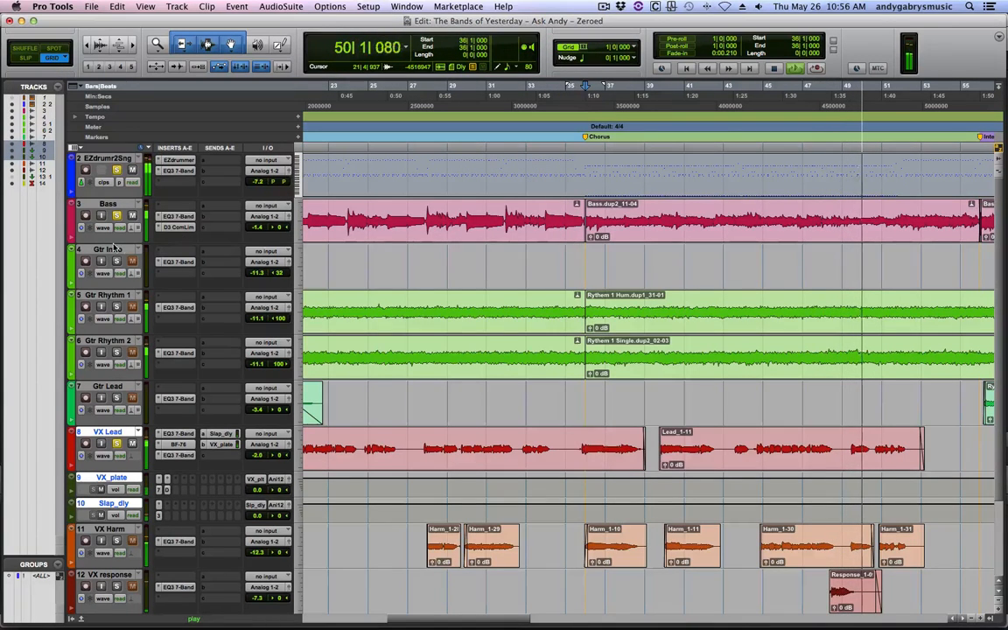
key(space)
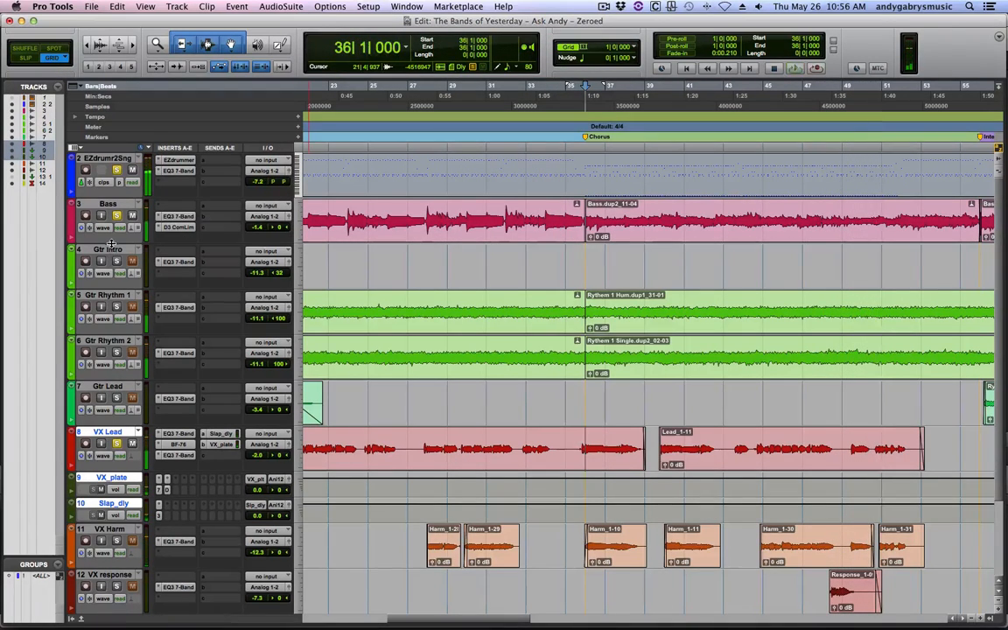
- Enlarge the Bass track, move its three inserts up into slots A to C, and open the EQ after the compressor
key(ctrl+Up)
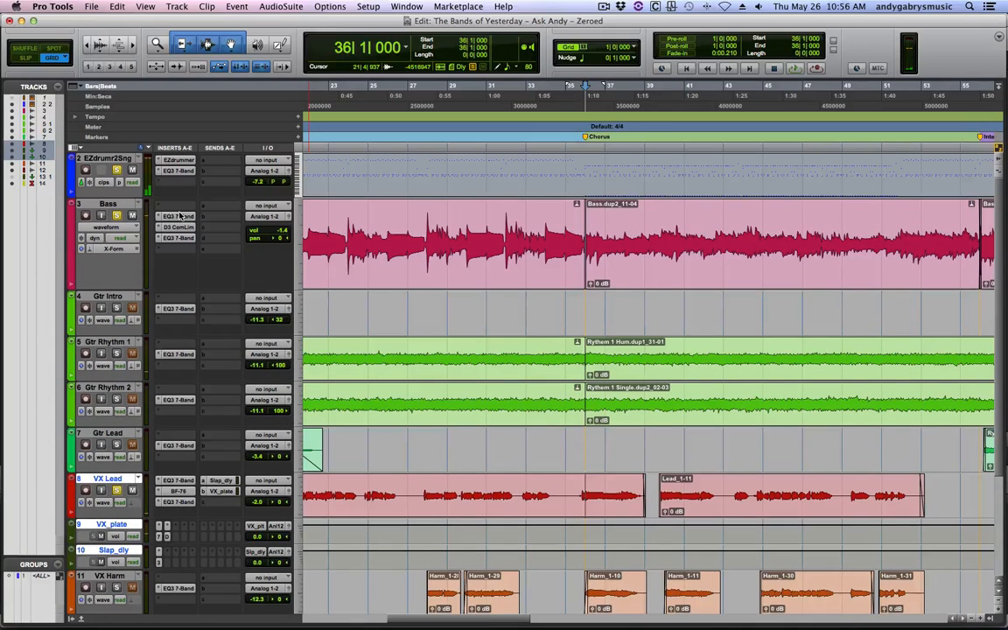
mouse_move(178, 216)
mouse_down()
mouse_move(178, 205)
mouse_move(188, 225)
mouse_up()
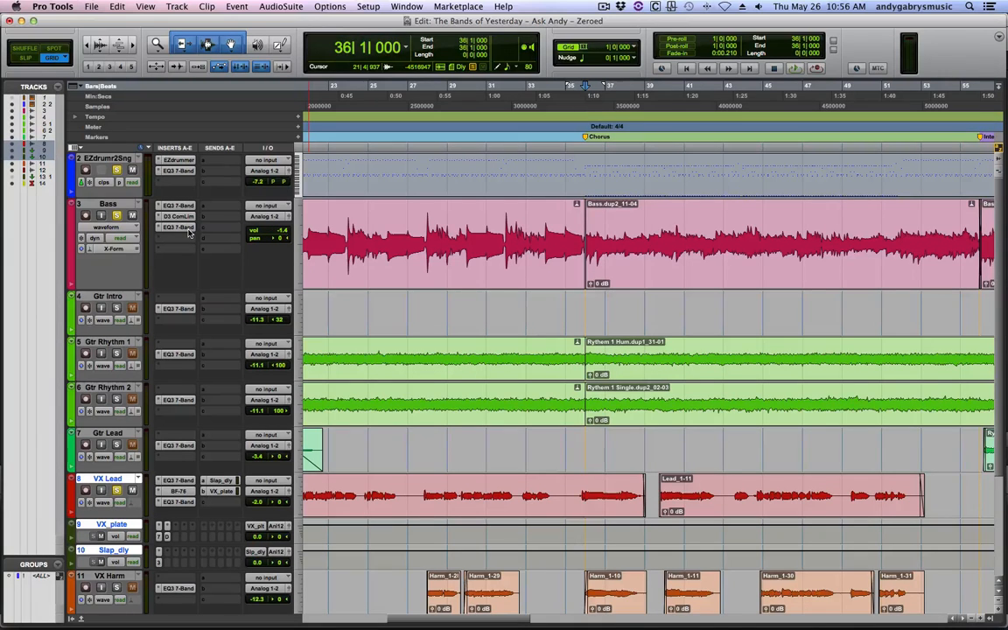
click(180, 228)
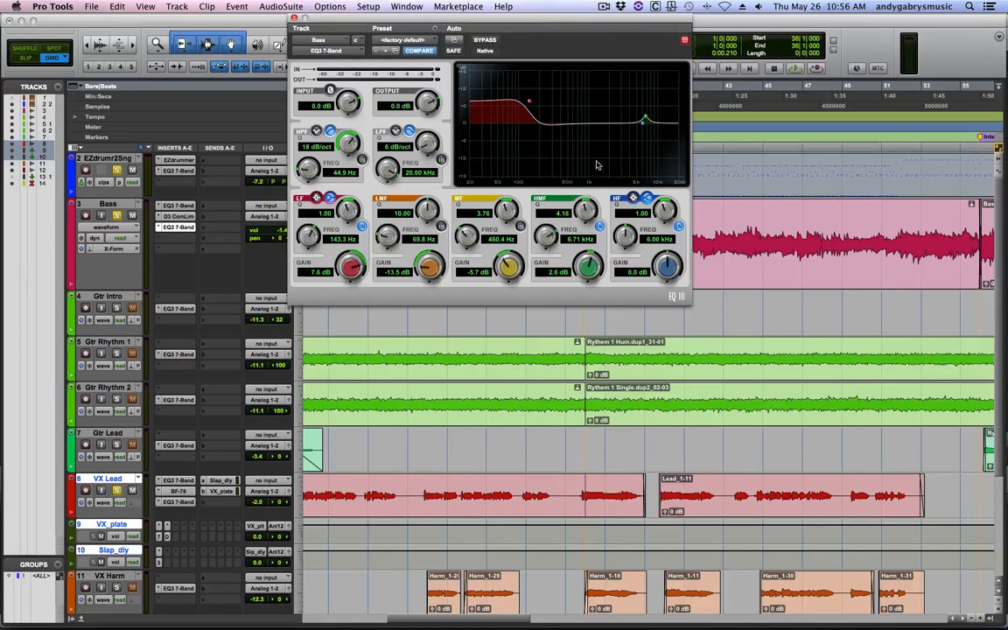
- Set the high-pass filter frequency to 30.3 Hz in the first EQ3 7-Band on Bass
click(178, 206)
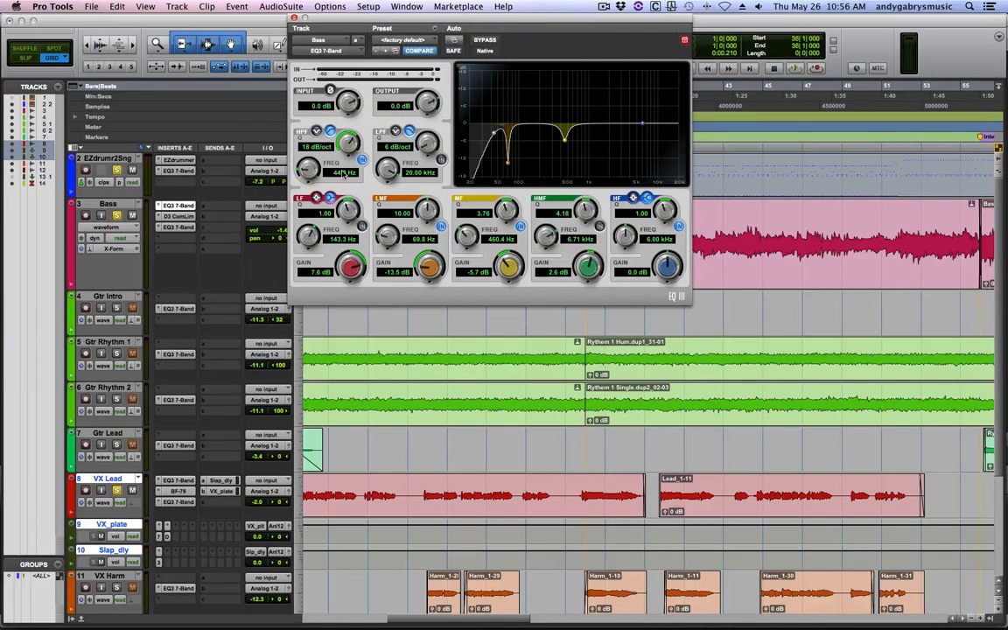
drag(345, 172, 404, 172)
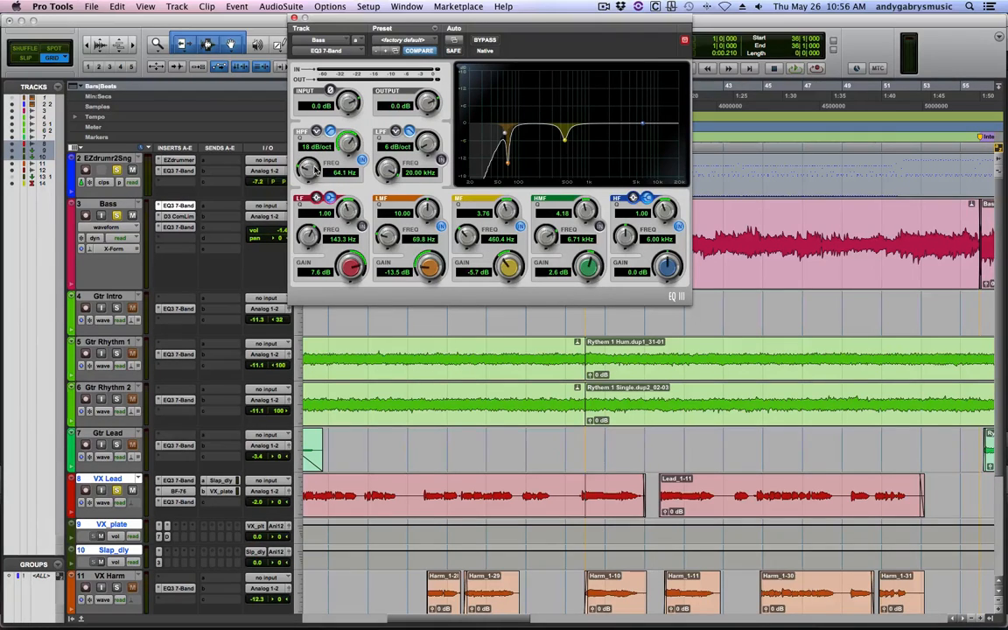
drag(310, 169, 313, 194)
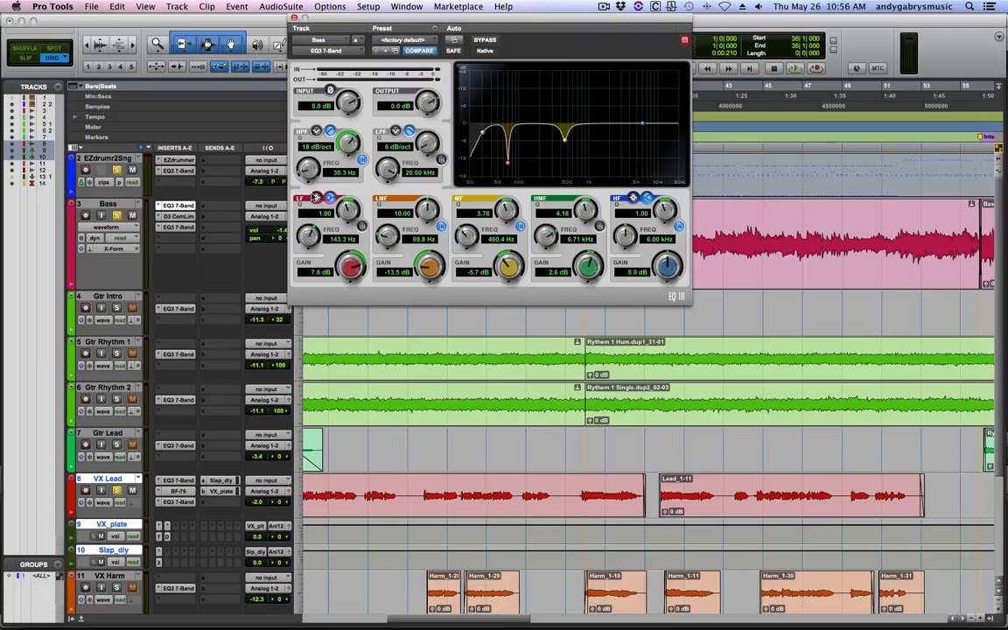
- Turn the Bass EQ's LF band into an active peak with Q 10, and boost it 18 dB at 160.8 Hz during chorus playback
key(space)
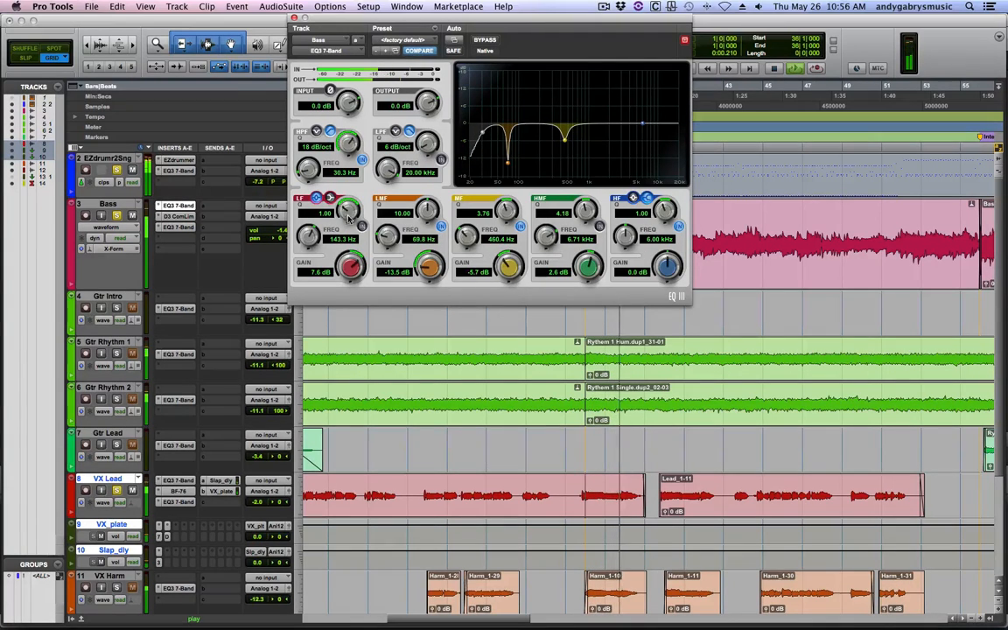
drag(349, 219, 363, 171)
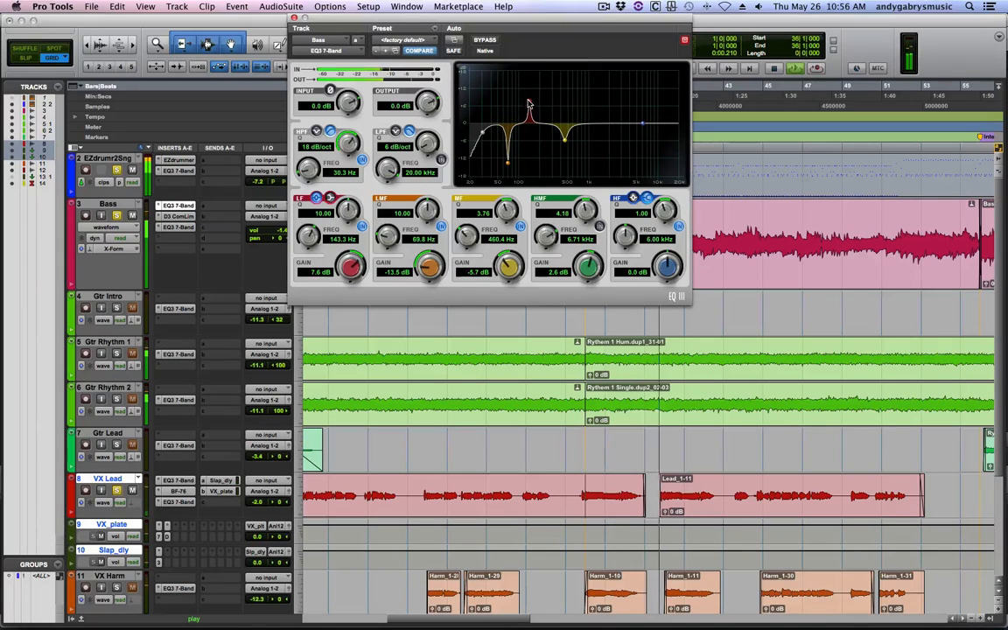
drag(528, 104, 532, 61)
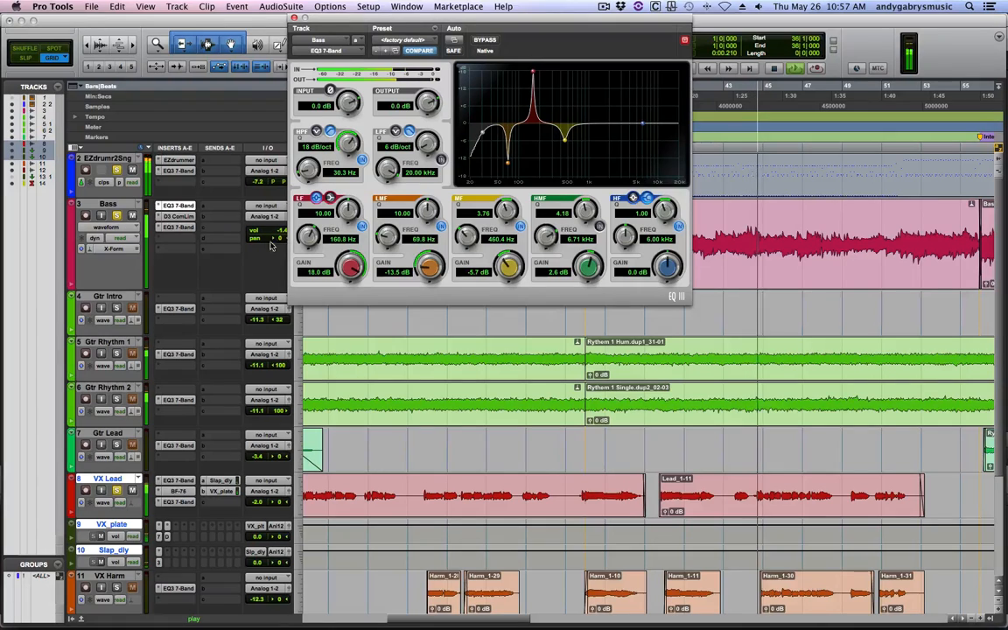
click(117, 215)
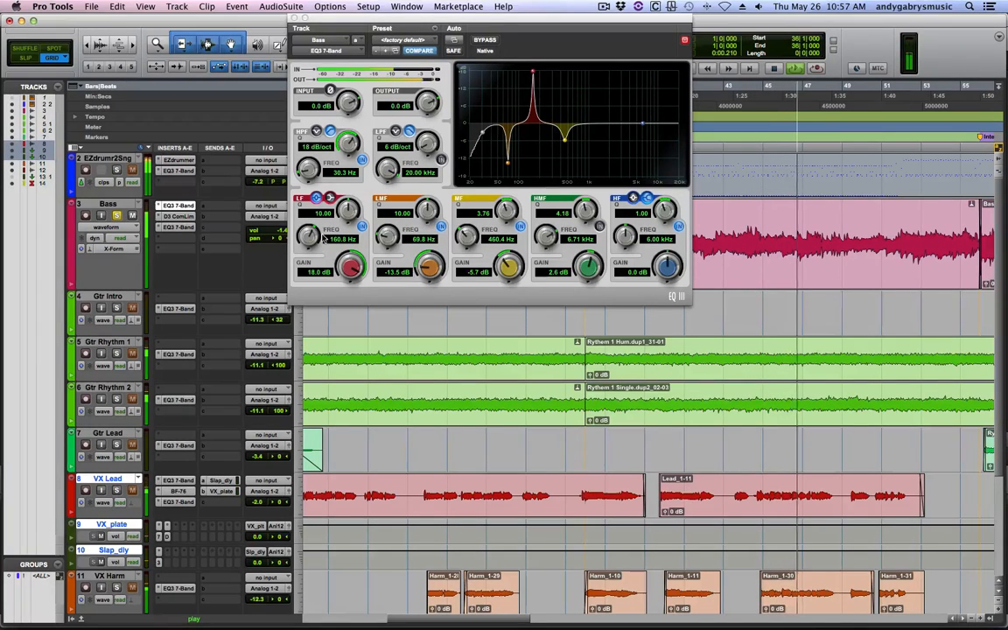
- Compare the LF band off and on, and set it to a -12 dB cut at 142.7 Hz
click(362, 227)
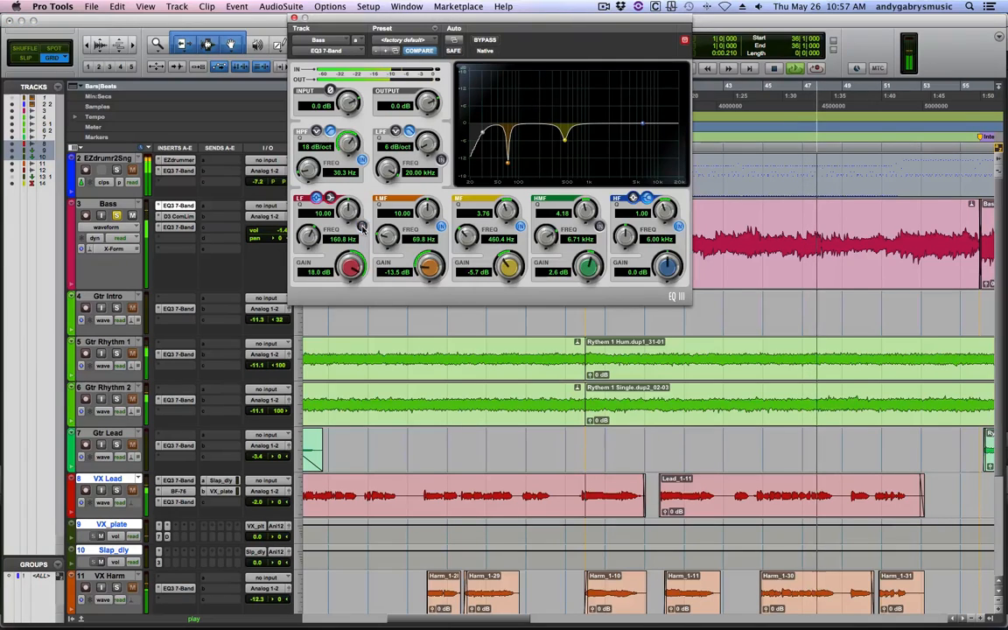
click(363, 228)
drag(535, 74, 529, 70)
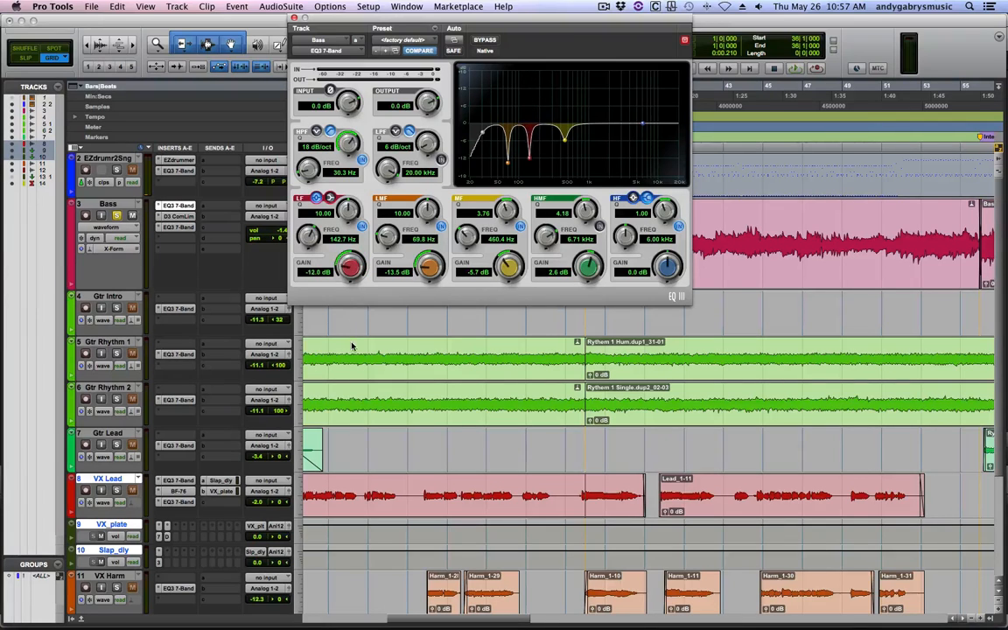
- Set the LF band gain to -5.1 dB while comparing the band on and off during chorus playback, and close the Bass EQ
key(space)
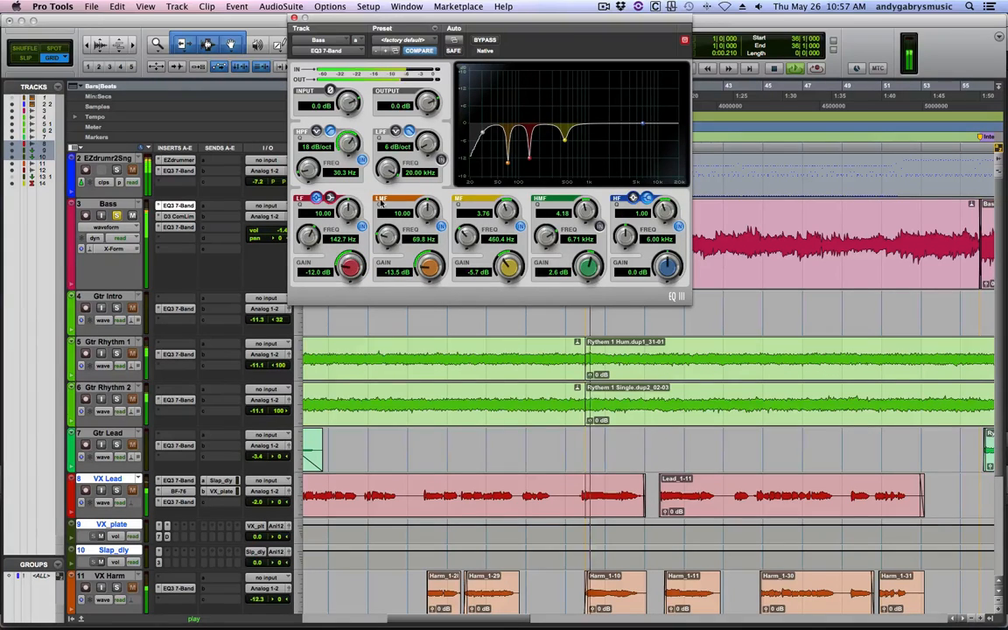
mouse_move(353, 265)
mouse_down()
mouse_move(352, 250)
mouse_move(344, 288)
mouse_move(350, 263)
mouse_up()
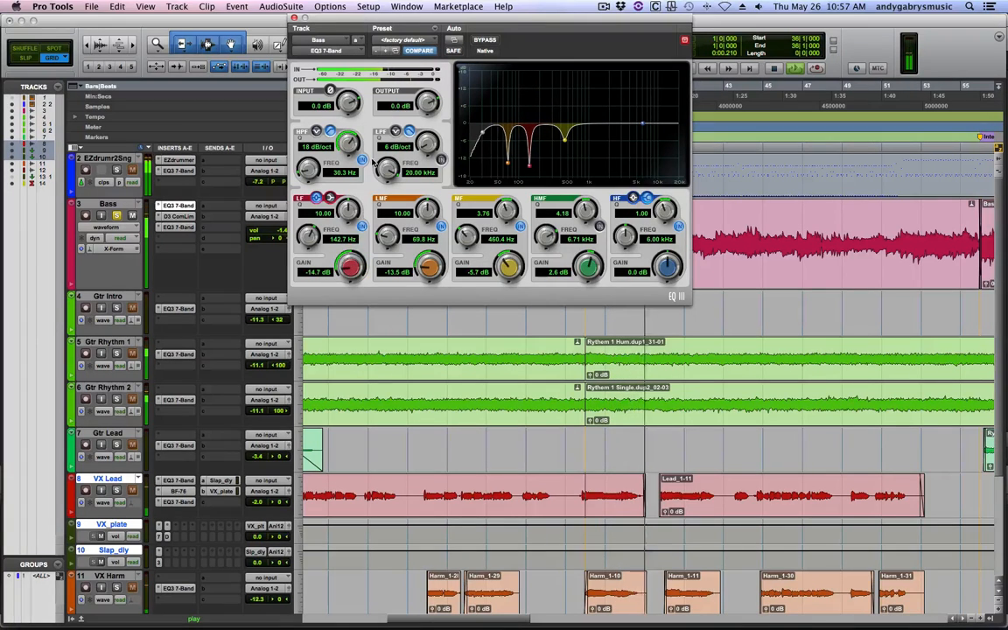
click(359, 226)
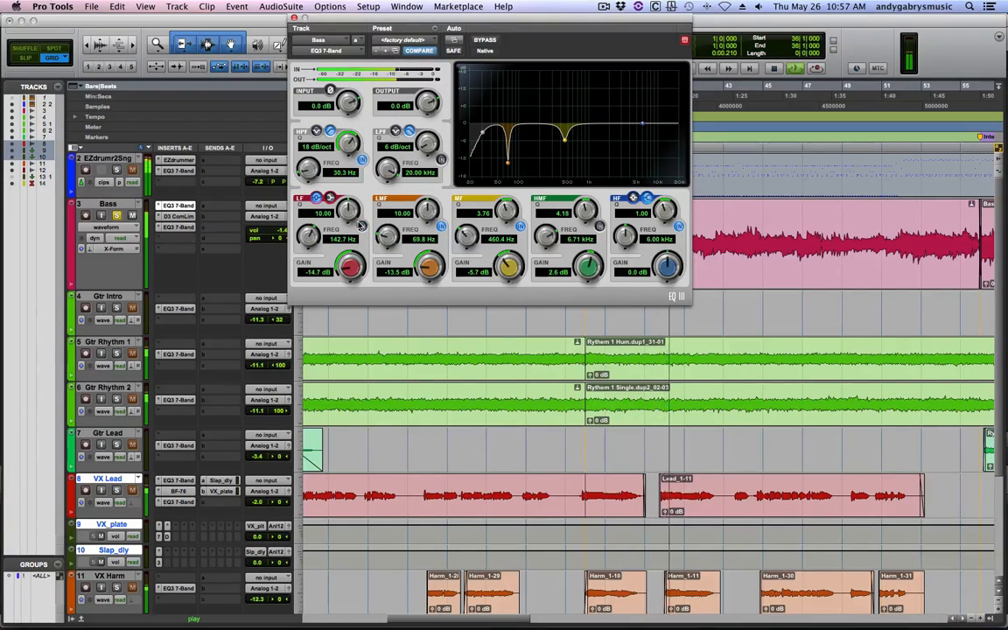
click(117, 169)
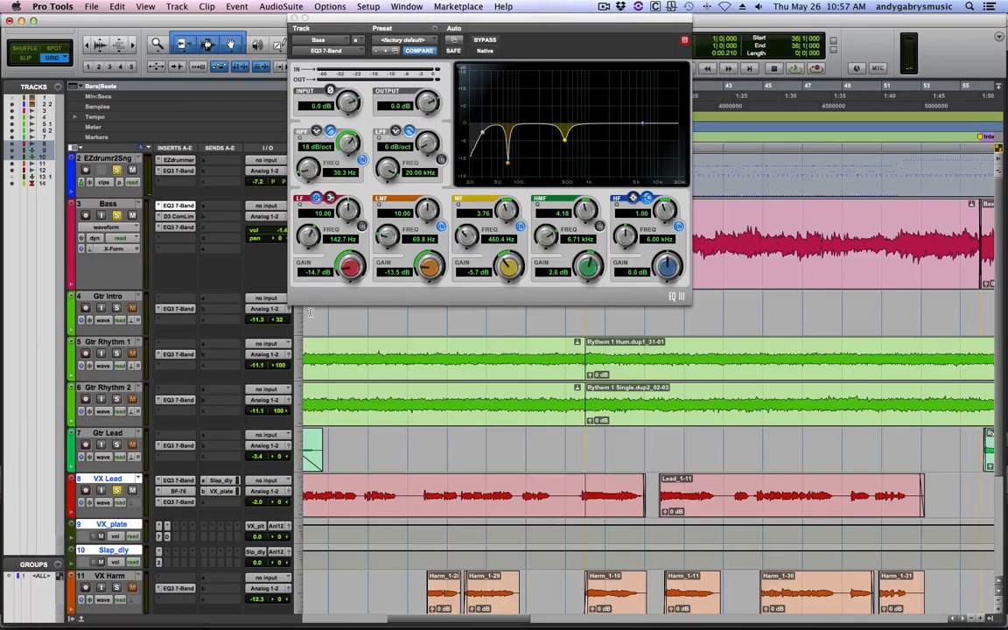
key(space)
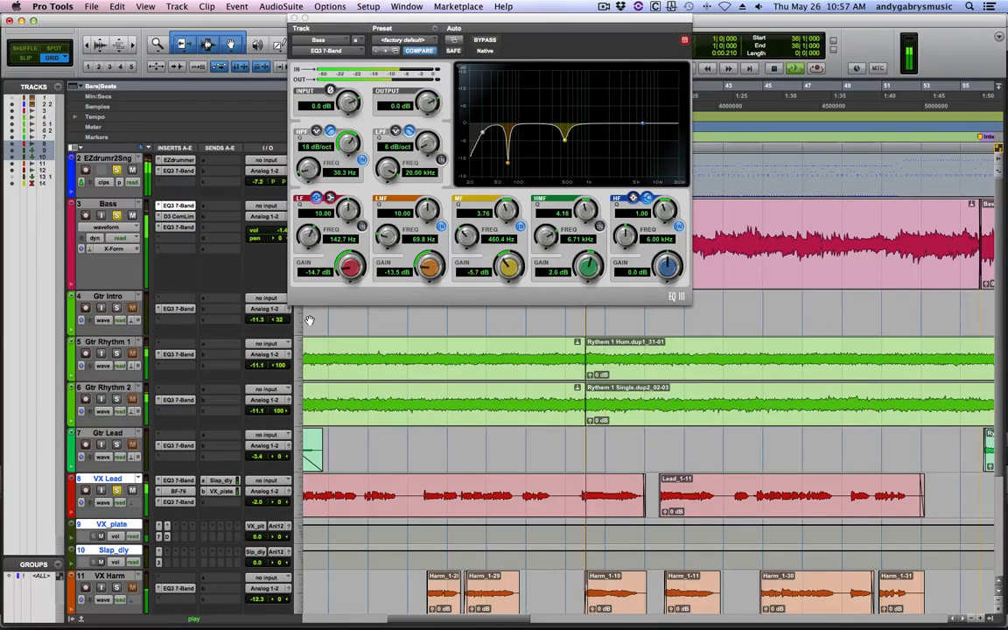
click(362, 225)
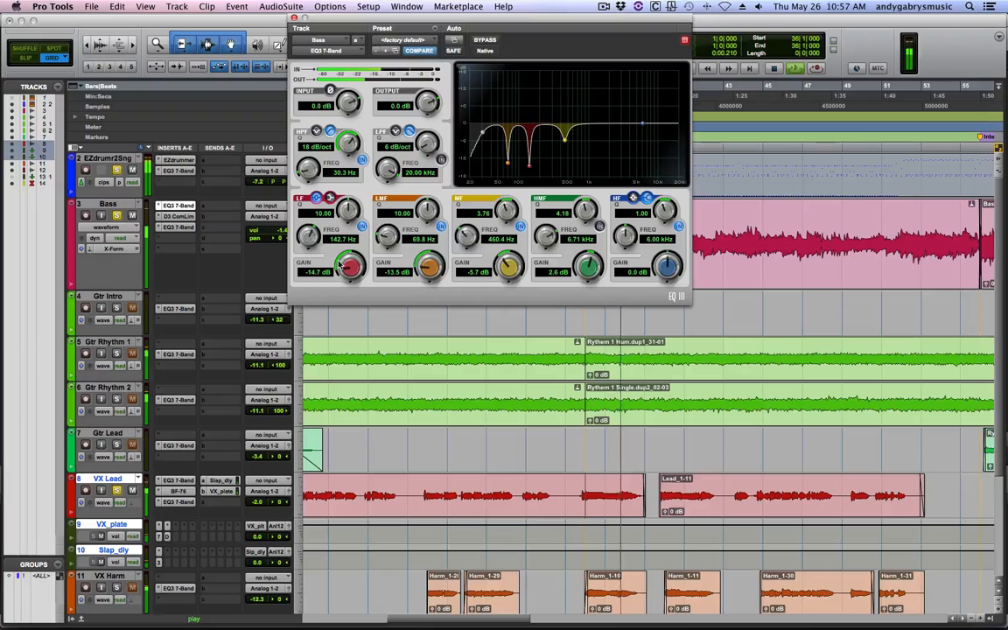
drag(341, 265, 361, 229)
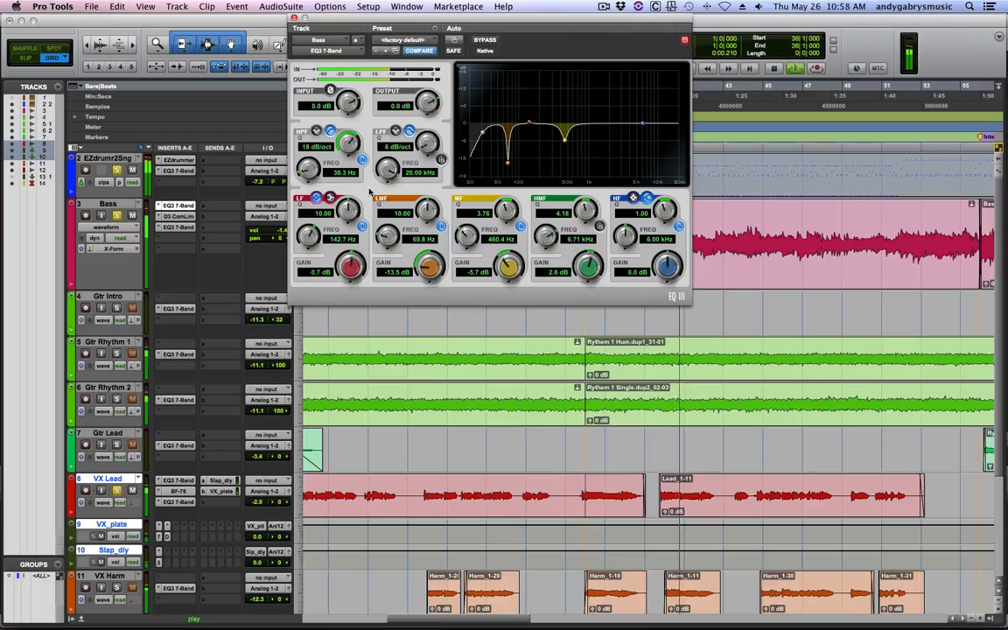
drag(369, 190, 366, 203)
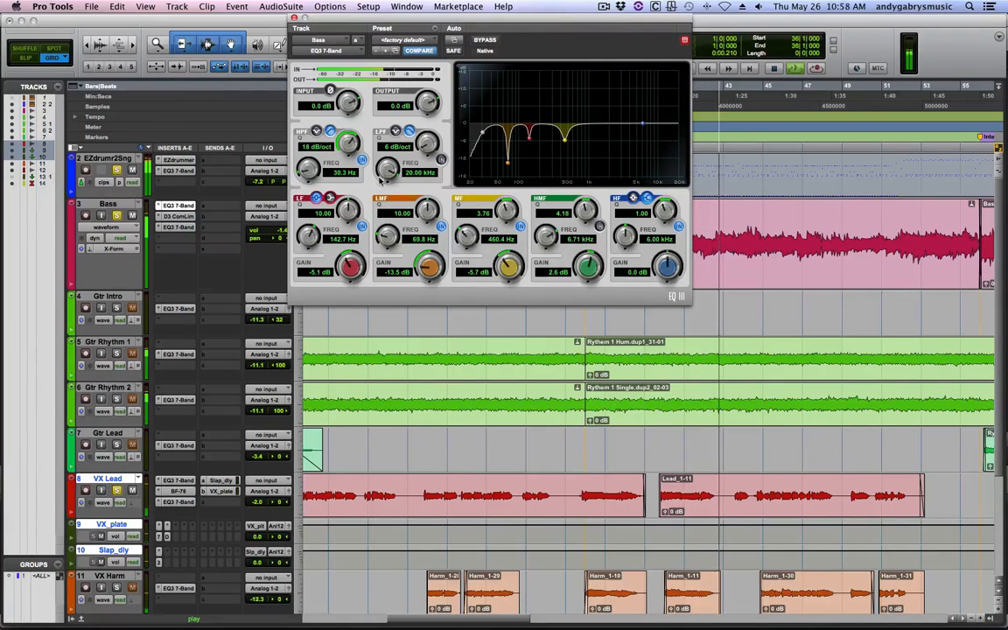
click(294, 17)
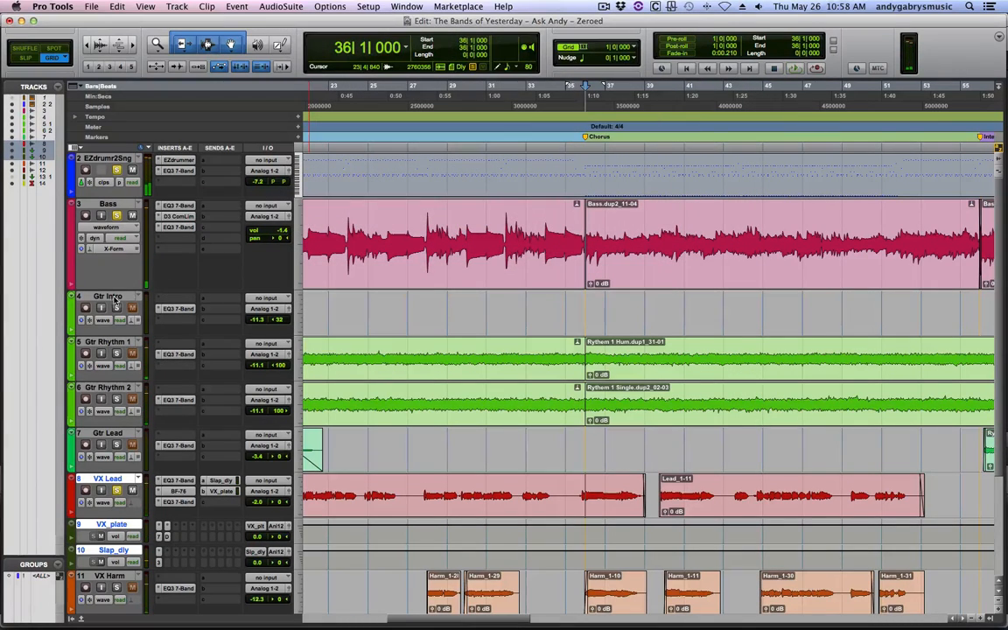
- Create a mono aux input track named BS_dist through a new send A on Bass
click(179, 250)
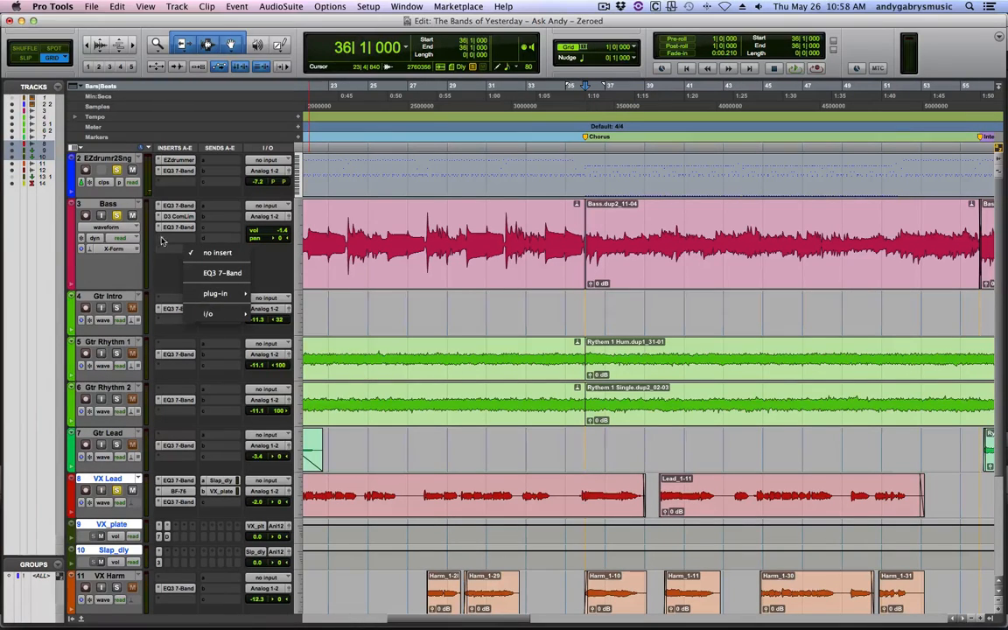
click(205, 207)
click(217, 210)
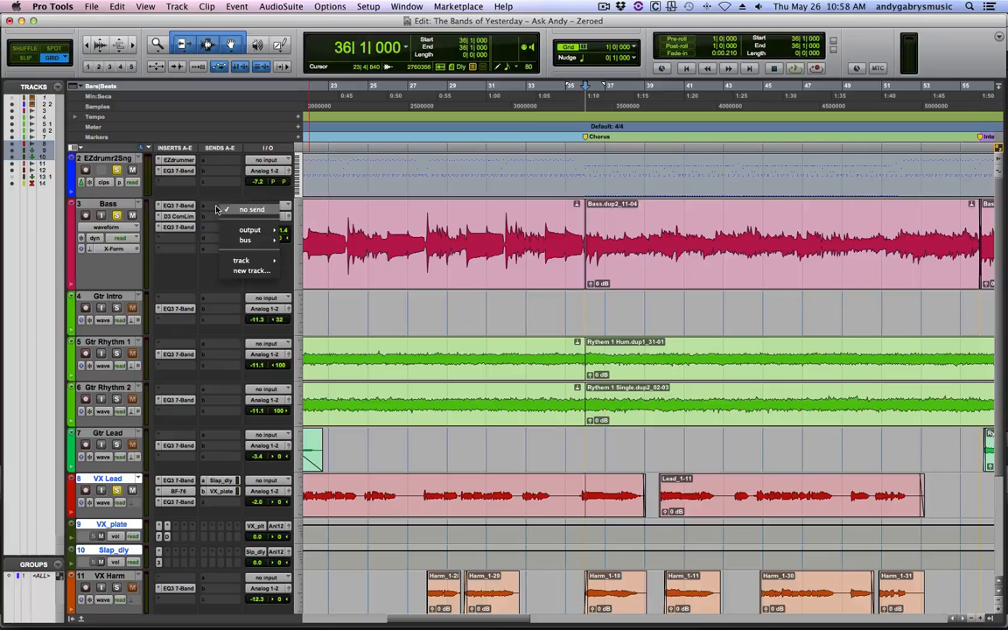
click(254, 272)
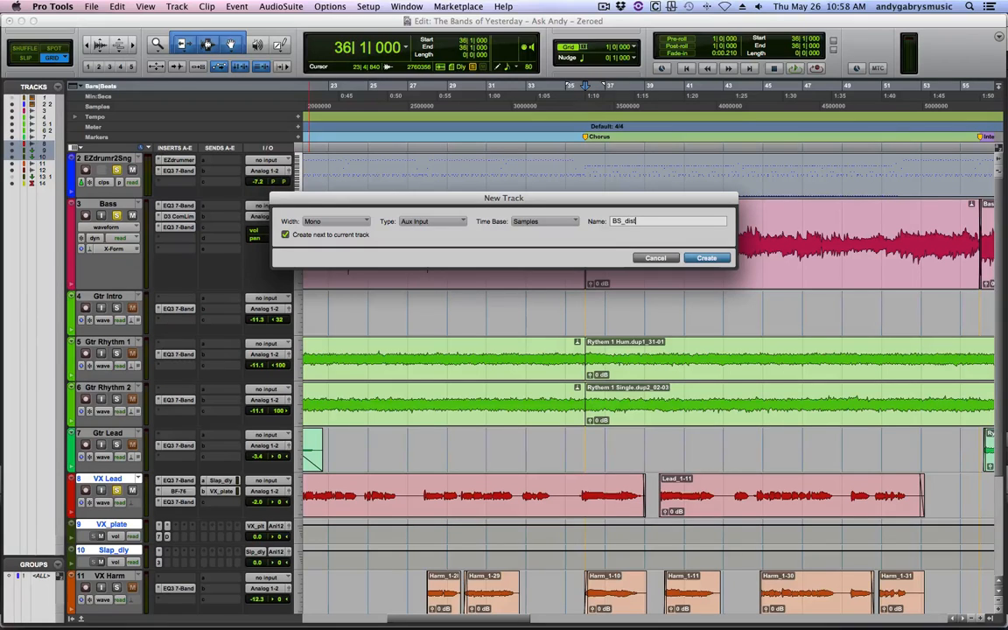
key(Return)
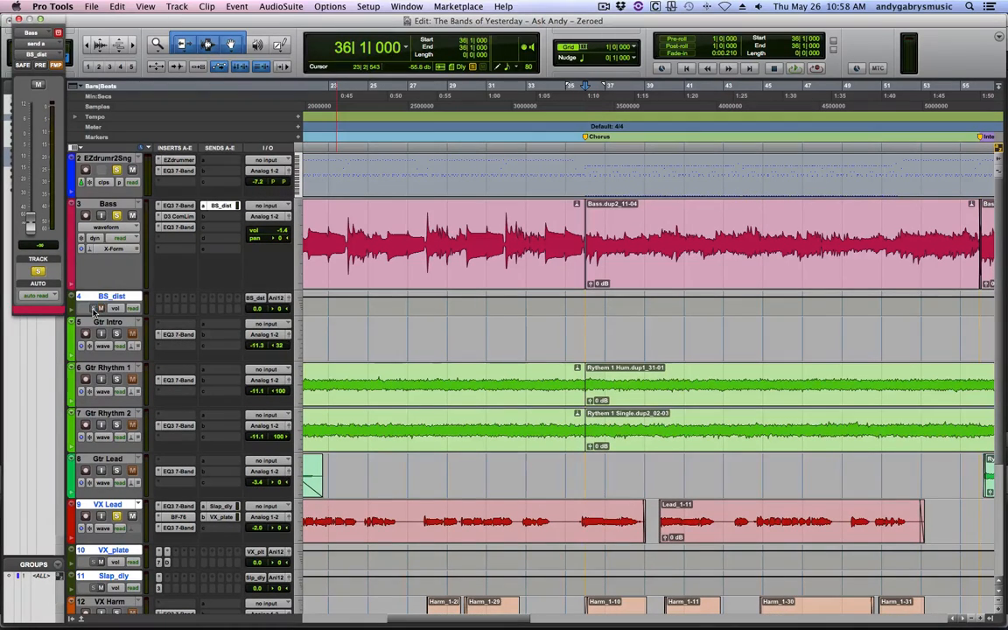
- Insert the mono SansAmp PSA-1 distortion plug-in on the BS_dist track
click(160, 304)
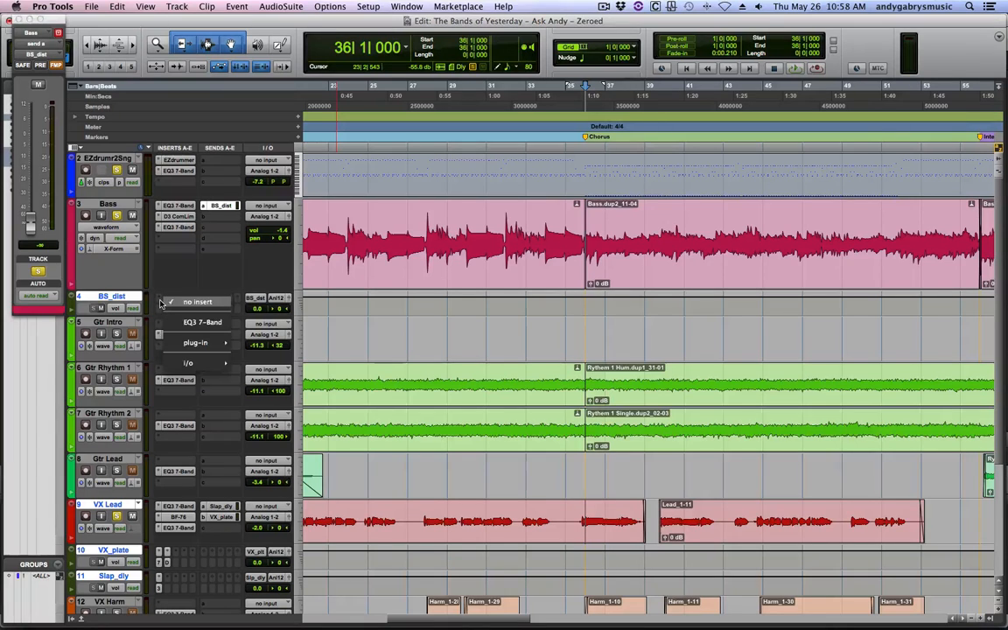
mouse_move(194, 344)
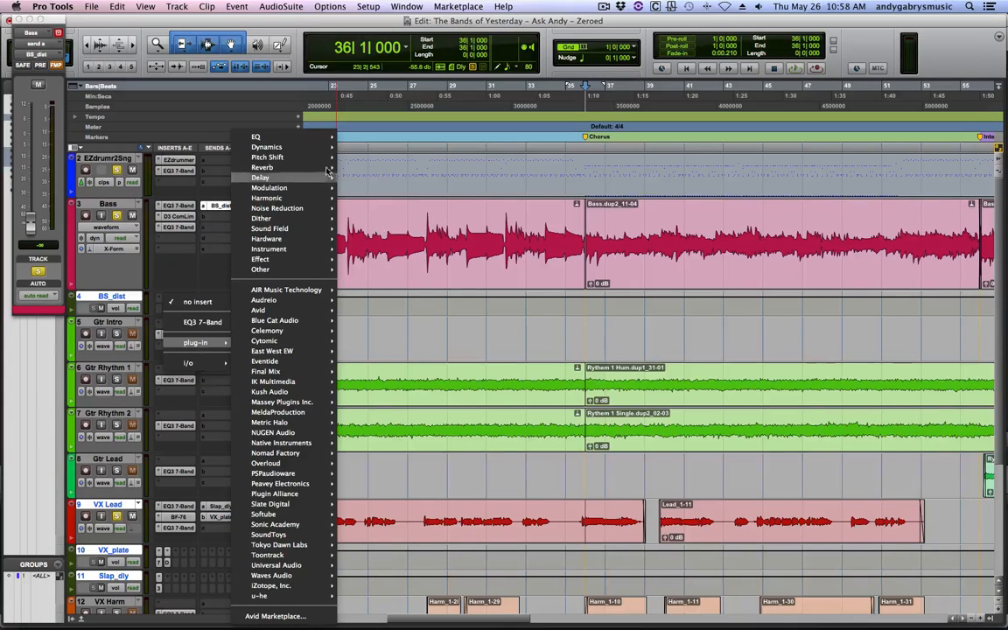
mouse_move(280, 197)
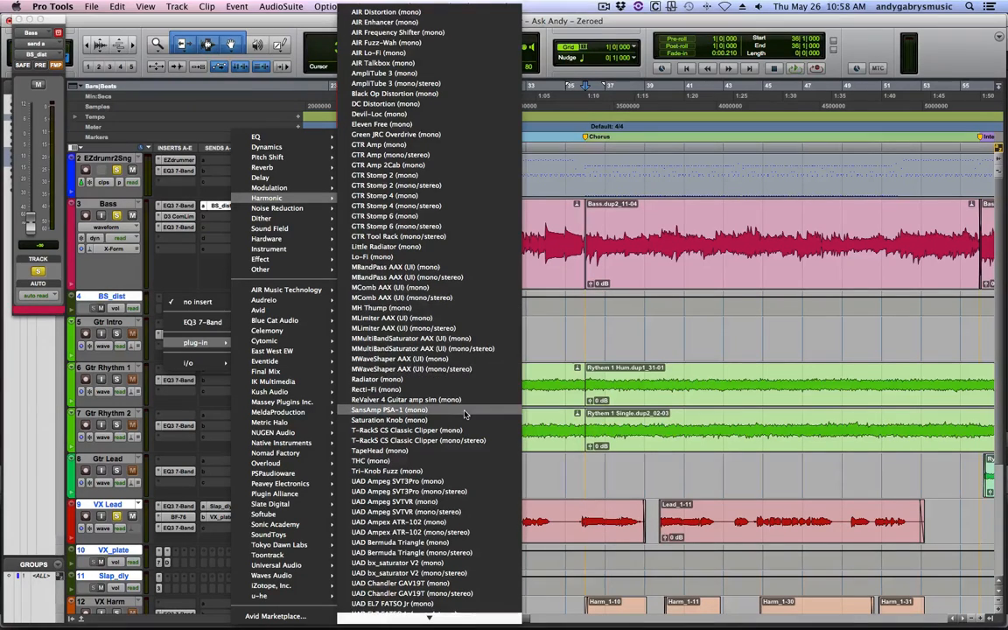
scroll(465, 414, down, 10)
scroll(466, 414, down, 7)
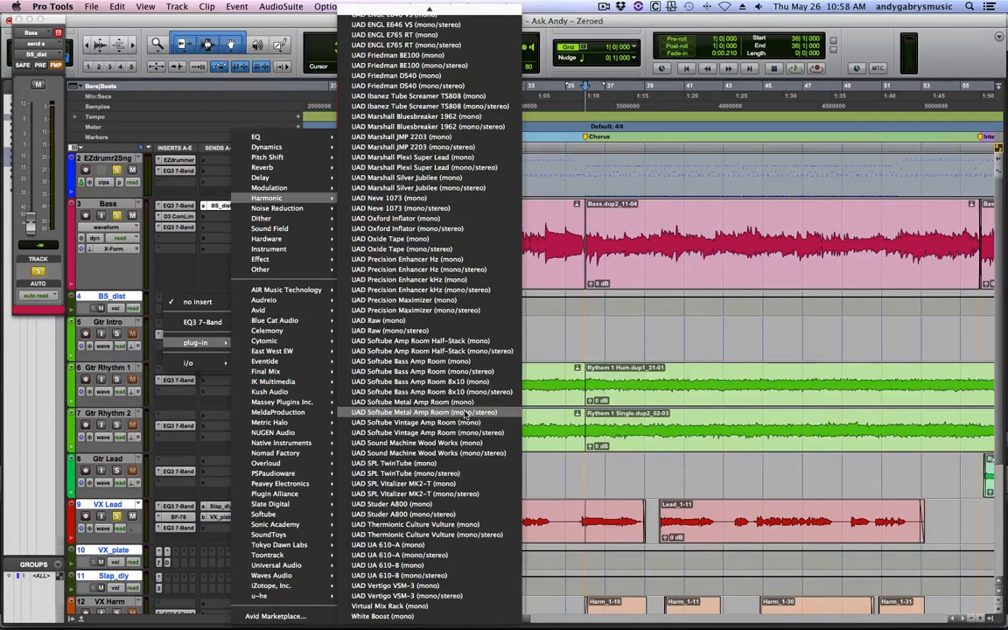
scroll(465, 415, up, 4)
scroll(465, 414, up, 6)
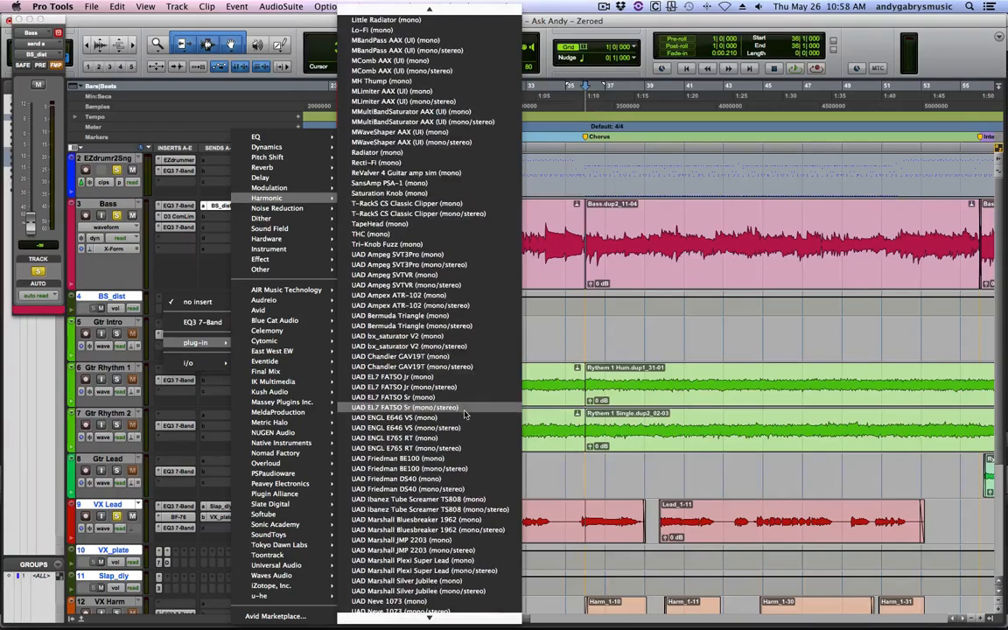
scroll(428, 192, up, 1)
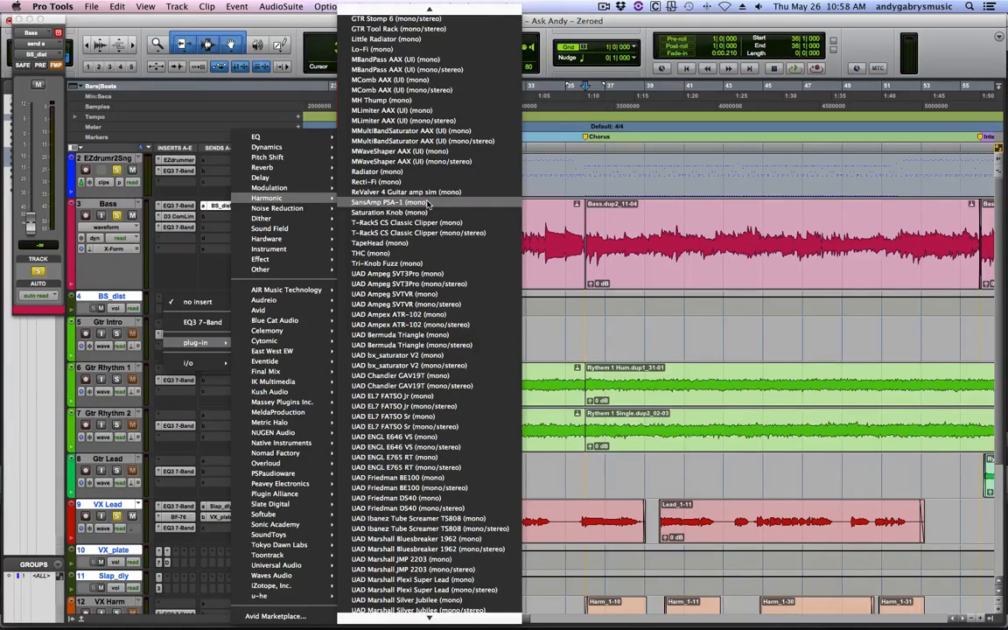
click(428, 203)
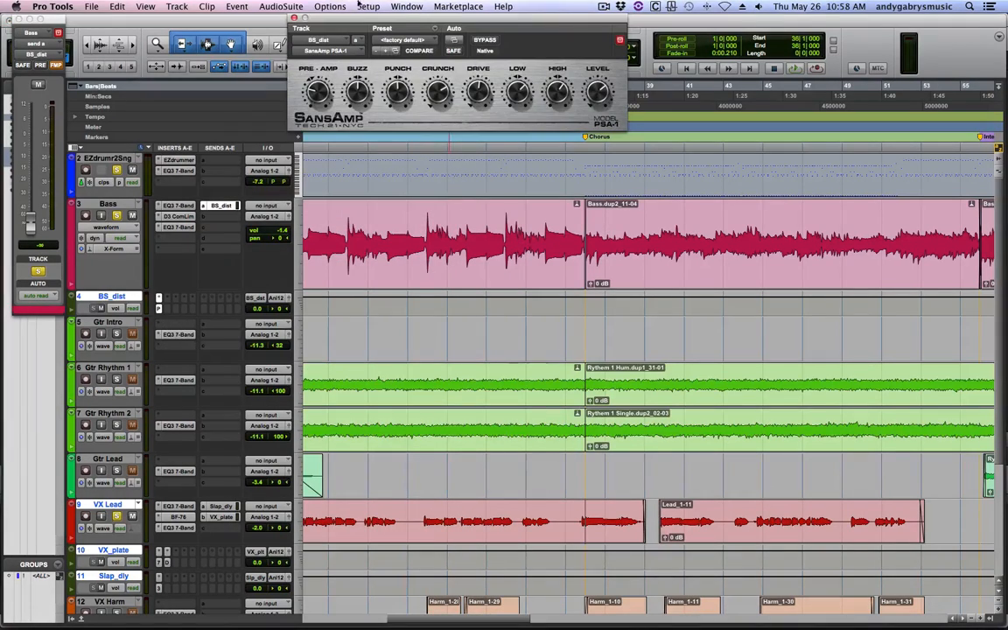
- Try the Metal Lead 1 preset in SansAmp on BS_dist, raising the Bass send during chorus playback
click(418, 40)
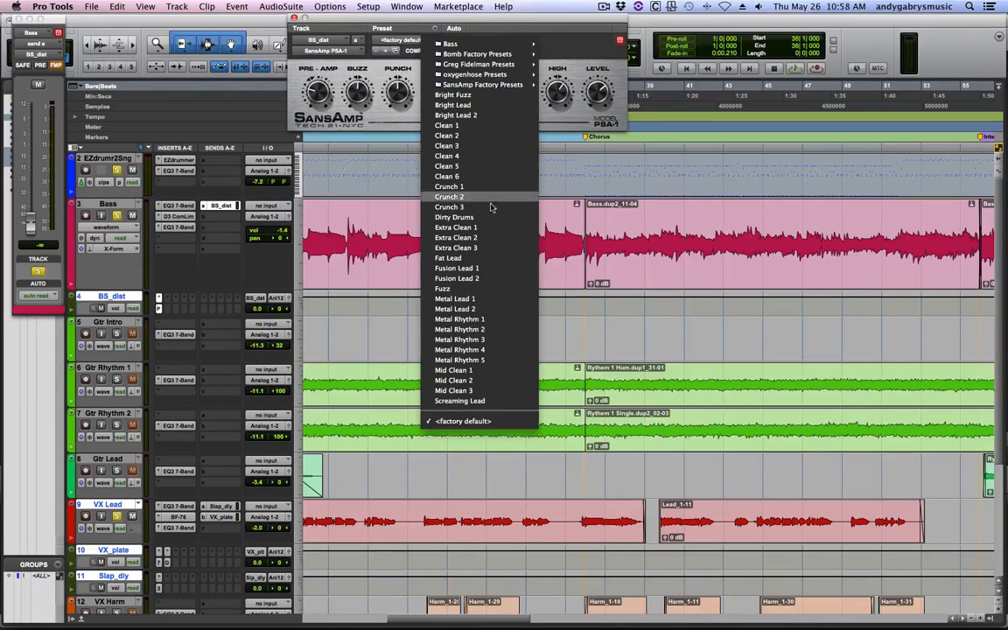
click(501, 303)
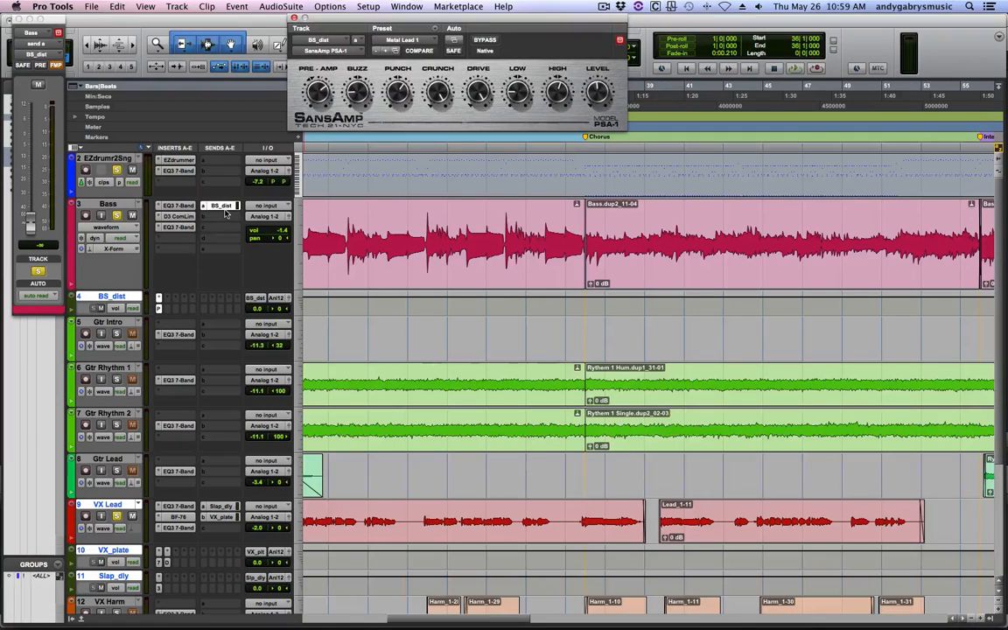
key(space)
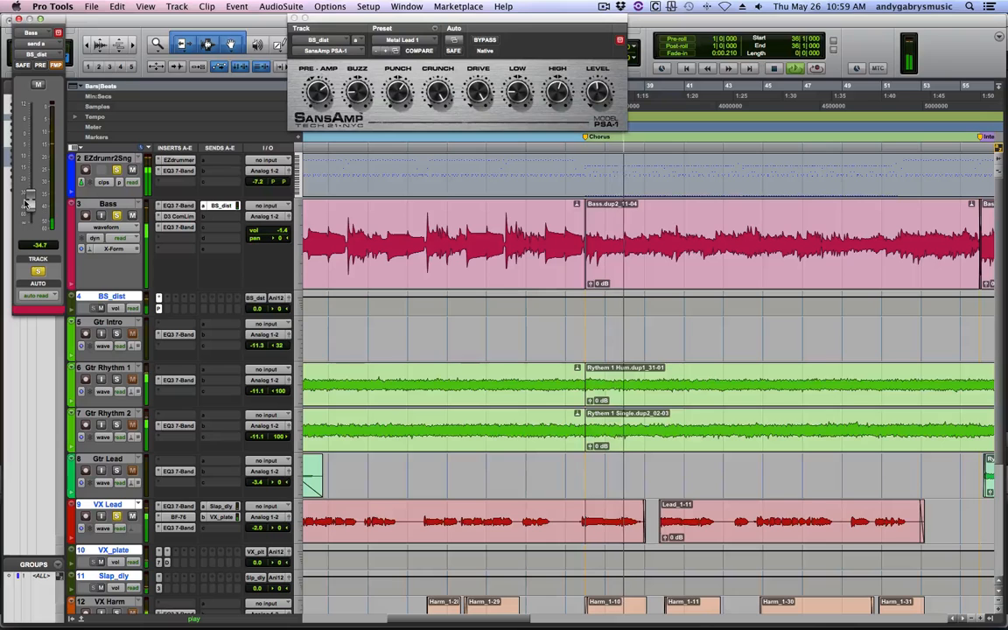
key(space)
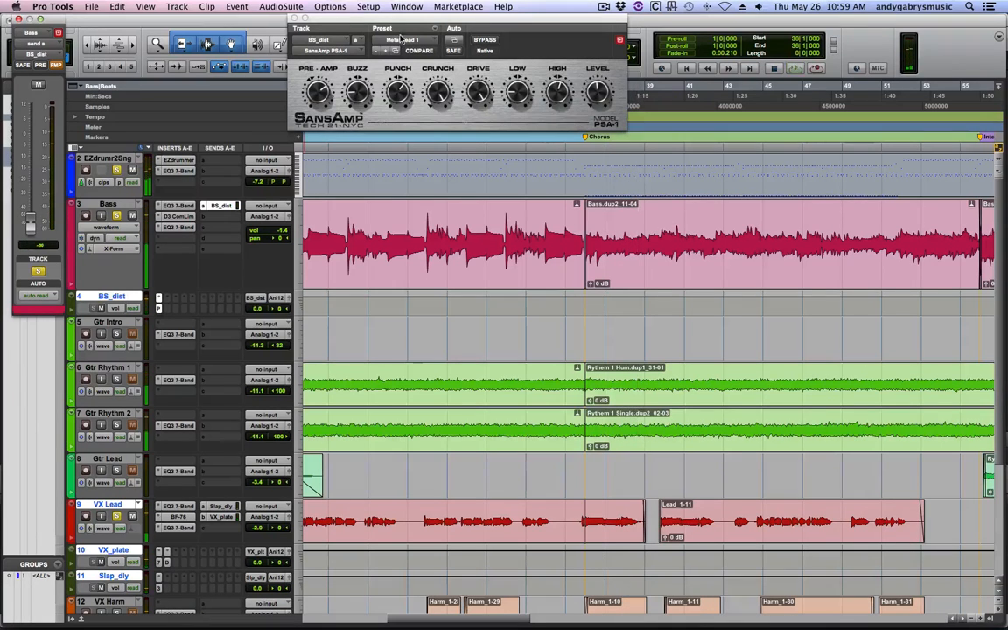
- Load the Distorted Bass preset from the Bass presets into SansAmp on BS_dist
click(401, 40)
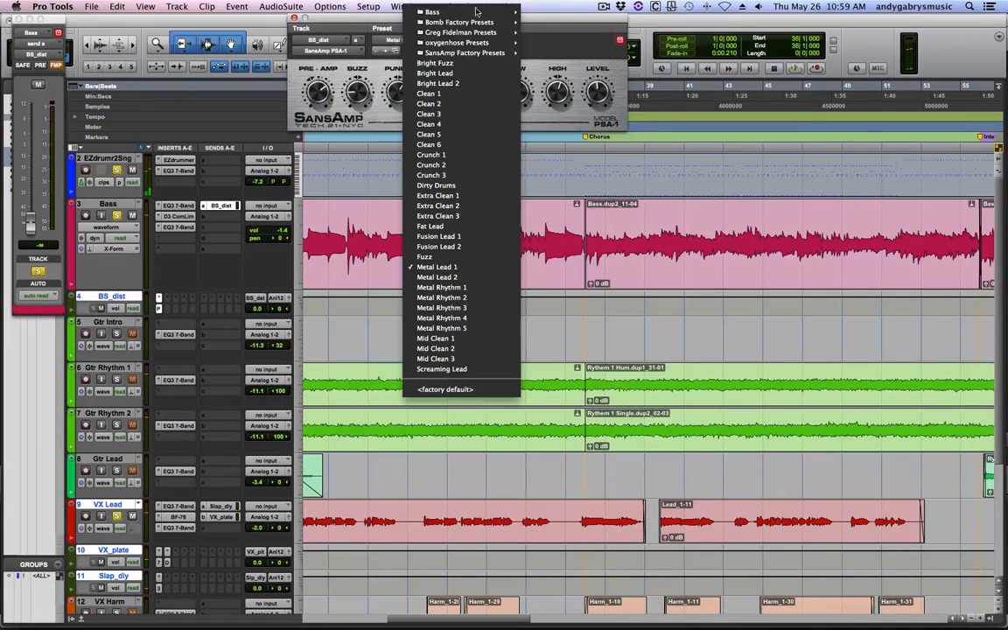
mouse_move(484, 56)
mouse_move(491, 11)
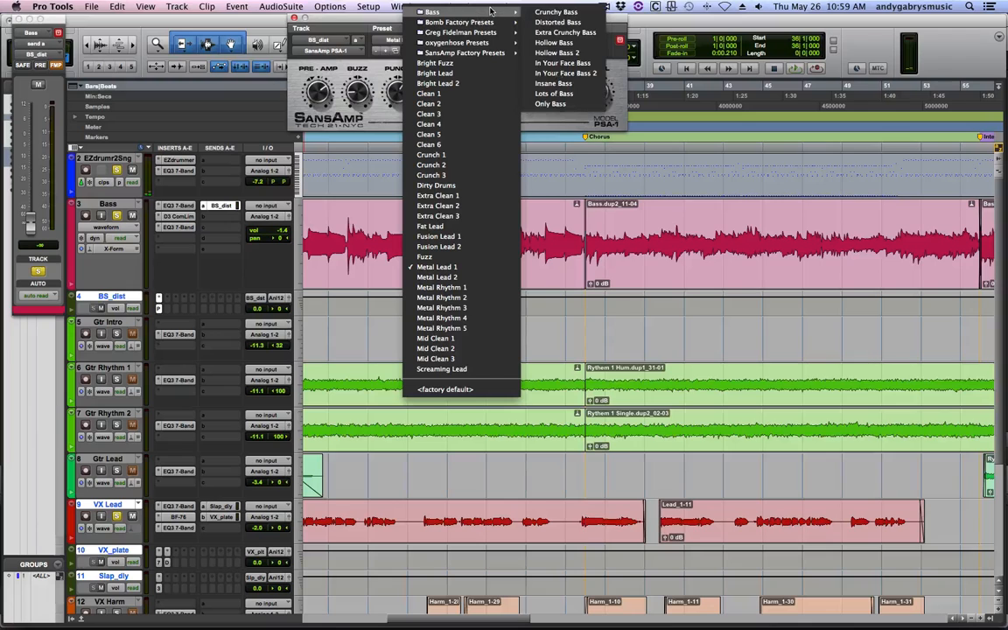
click(589, 22)
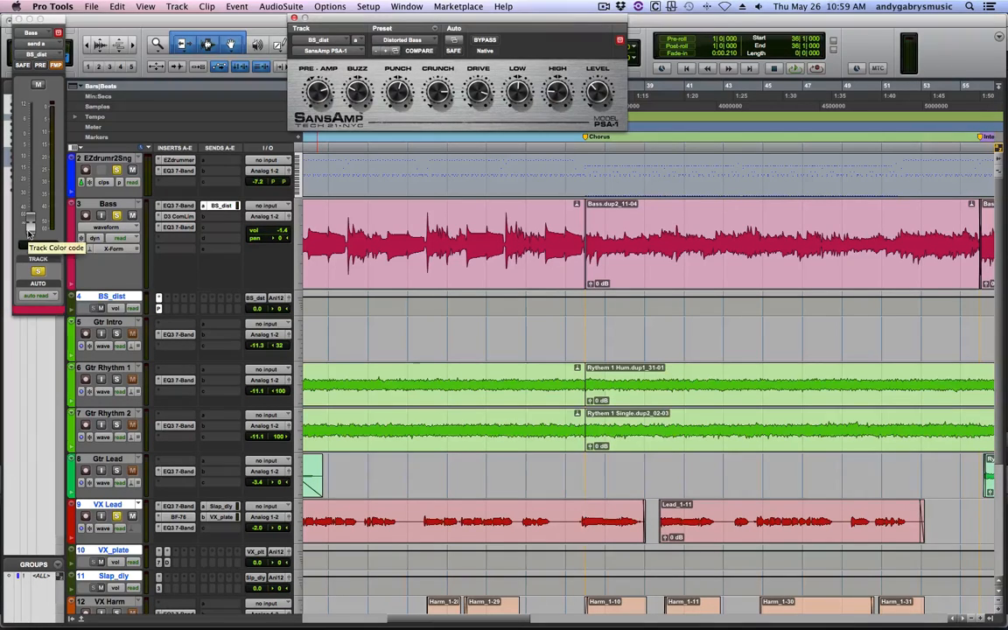
- Raise the Bass send to BS_dist to -21.4 dB during chorus playback, then lower it slightly after comparing it muted, and close both windows
key(space)
drag(29, 221, 28, 162)
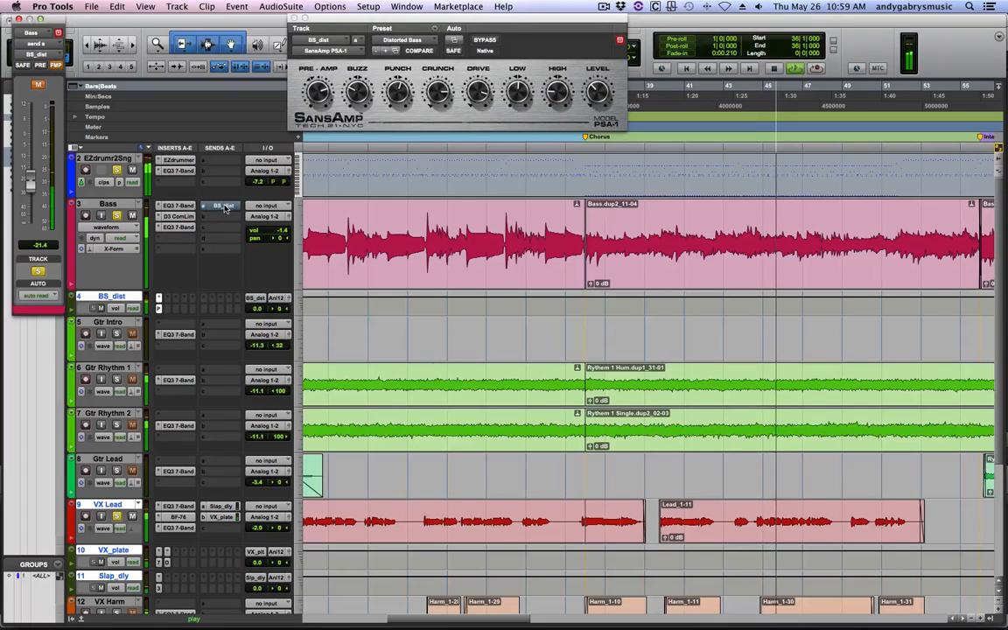
click(225, 207)
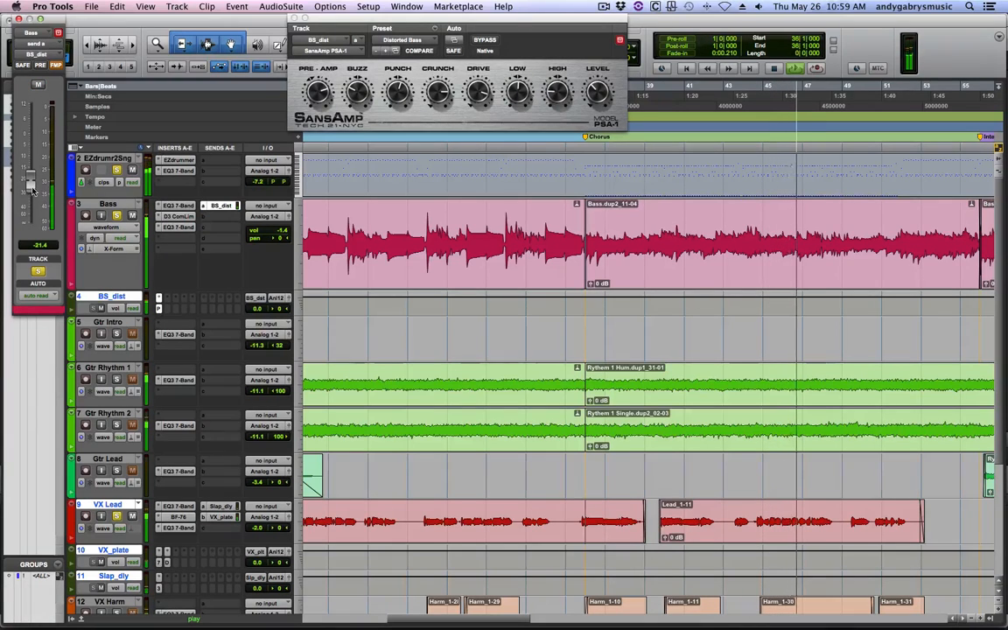
drag(31, 184, 31, 196)
click(19, 18)
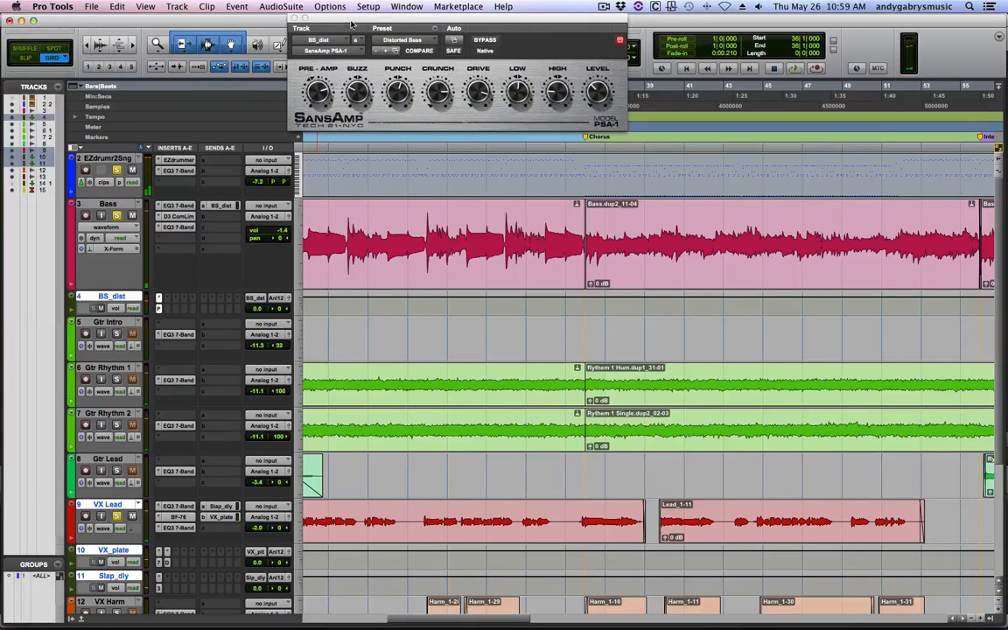
click(294, 17)
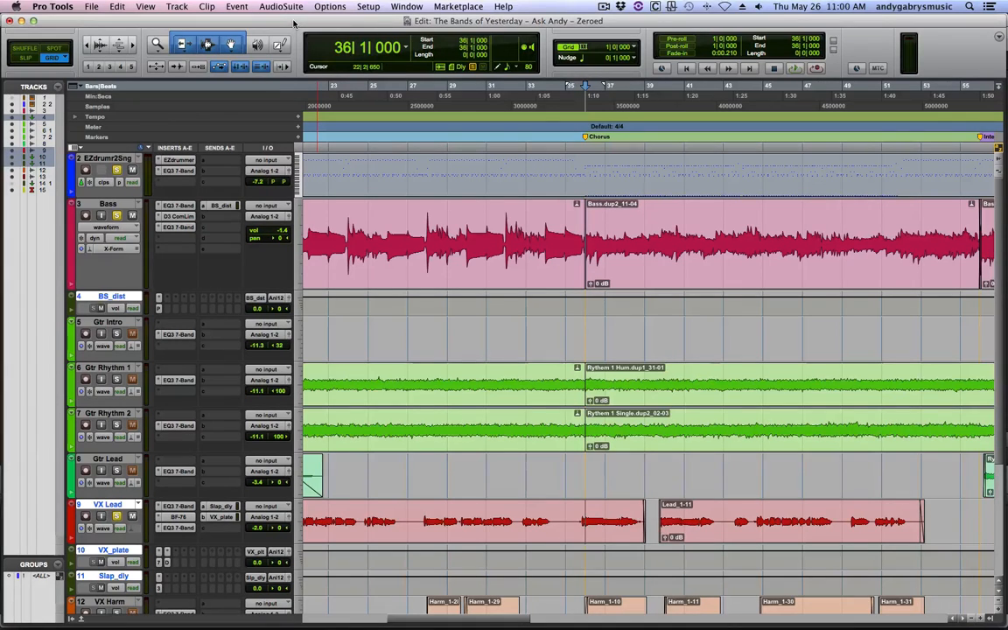
- Set the Bass track volume to -2.0 dB during chorus playback and close its output window
key(space)
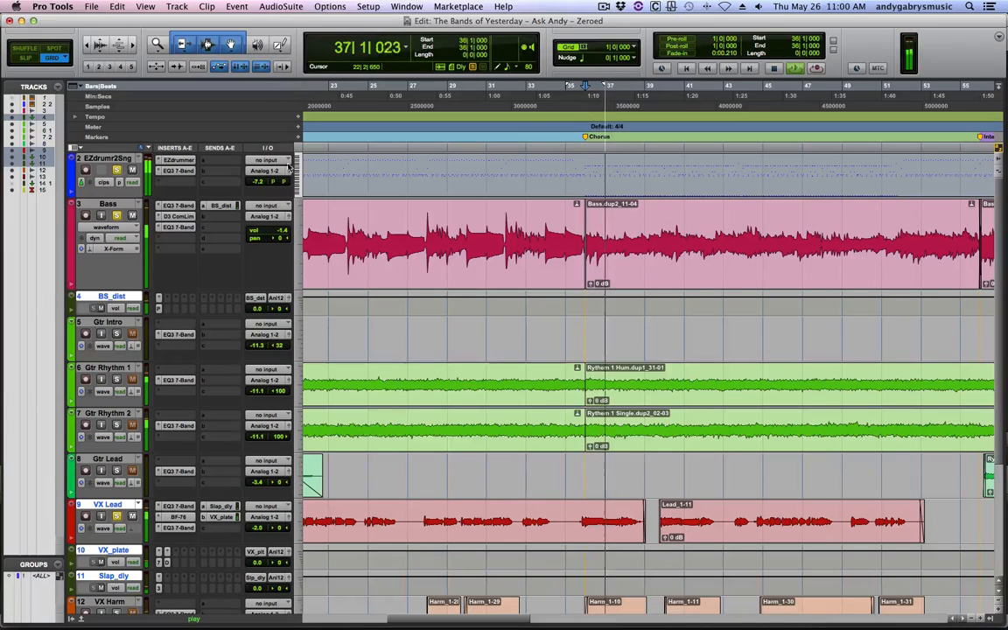
click(288, 216)
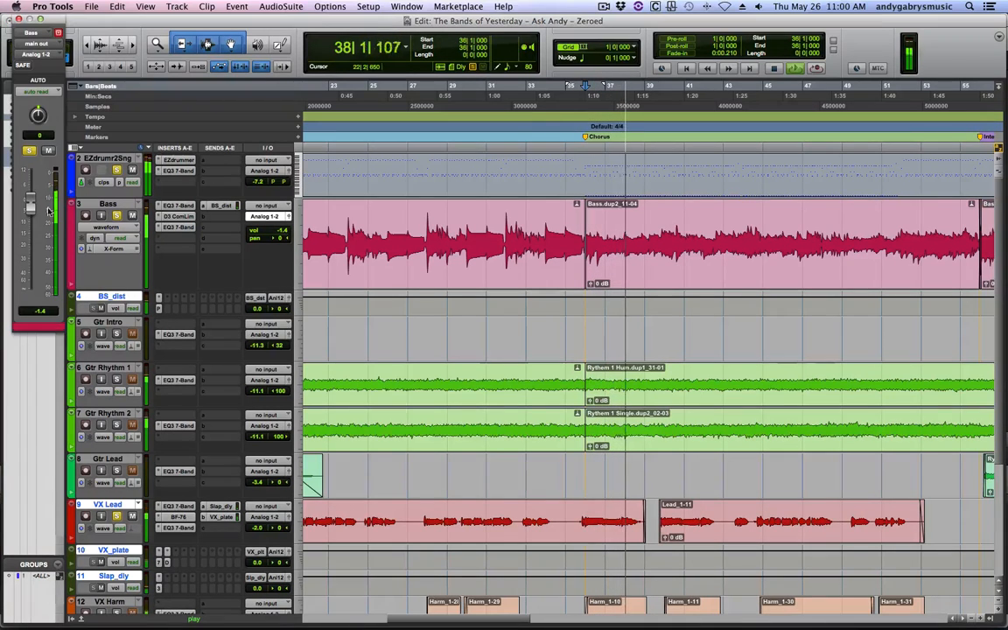
drag(30, 206, 30, 209)
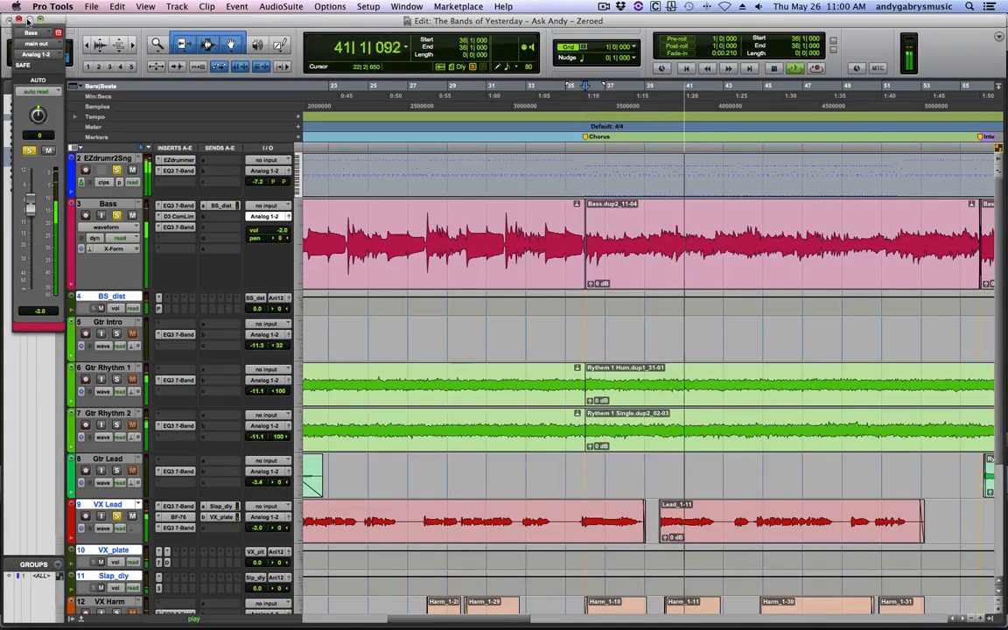
click(58, 33)
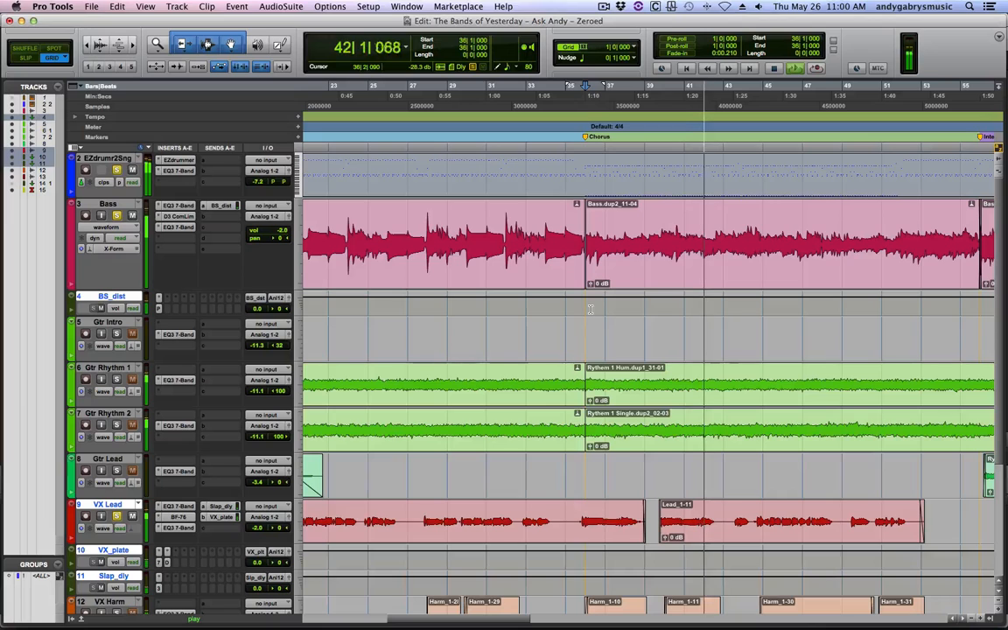
key(space)
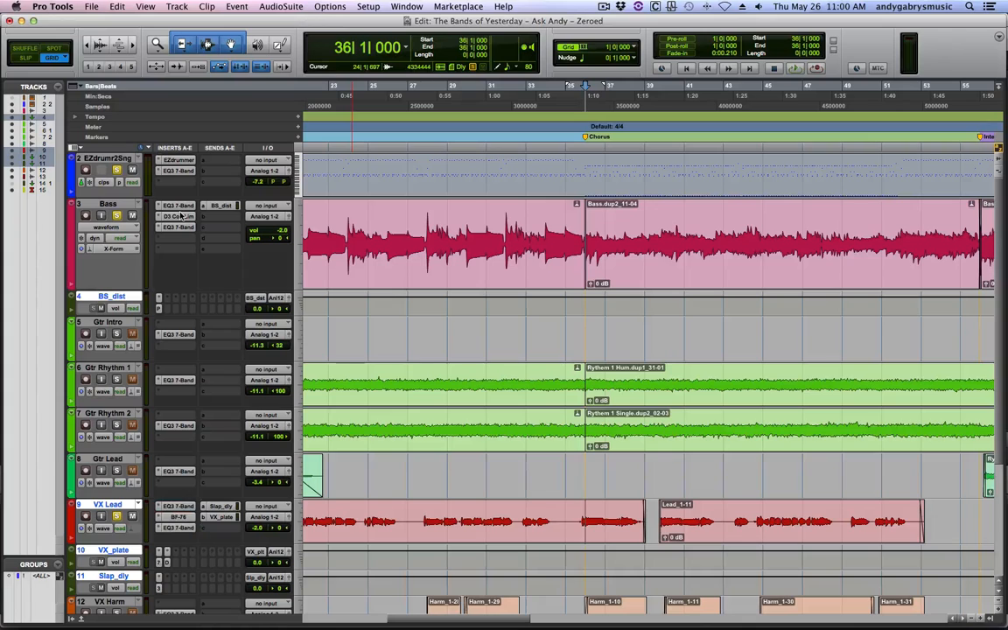
- Compare chorus playback with all tracks' EQ and dynamics inserts and the BS_dist send bypassed and active
alt+click(101, 205)
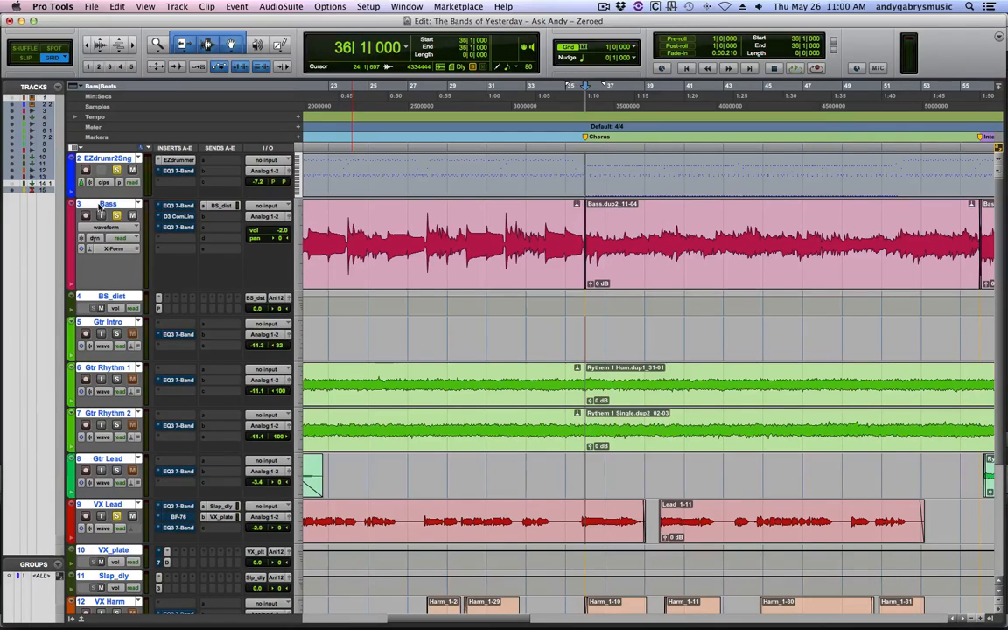
key(space)
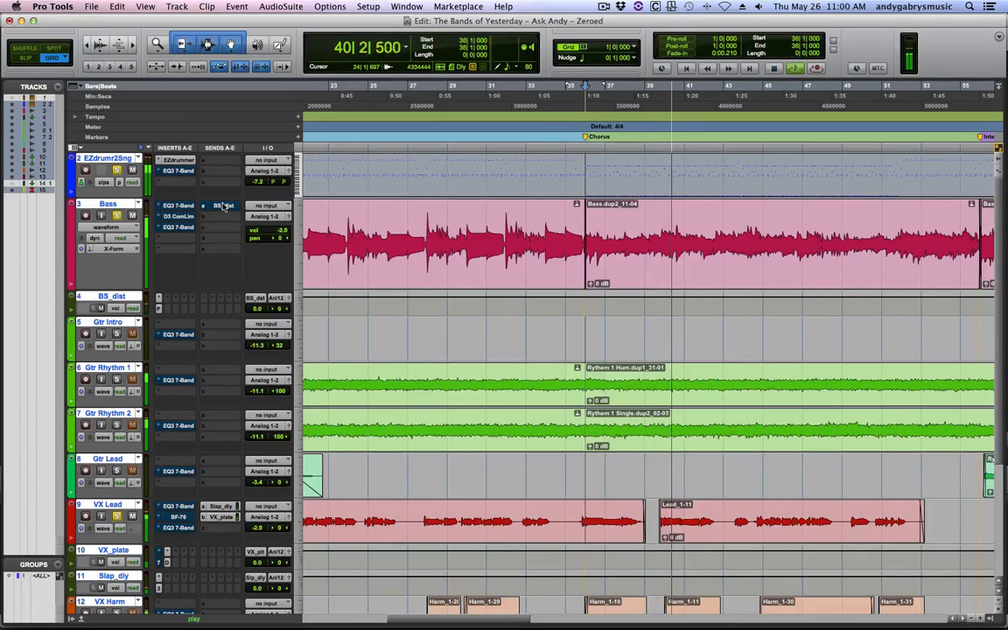
key(space)
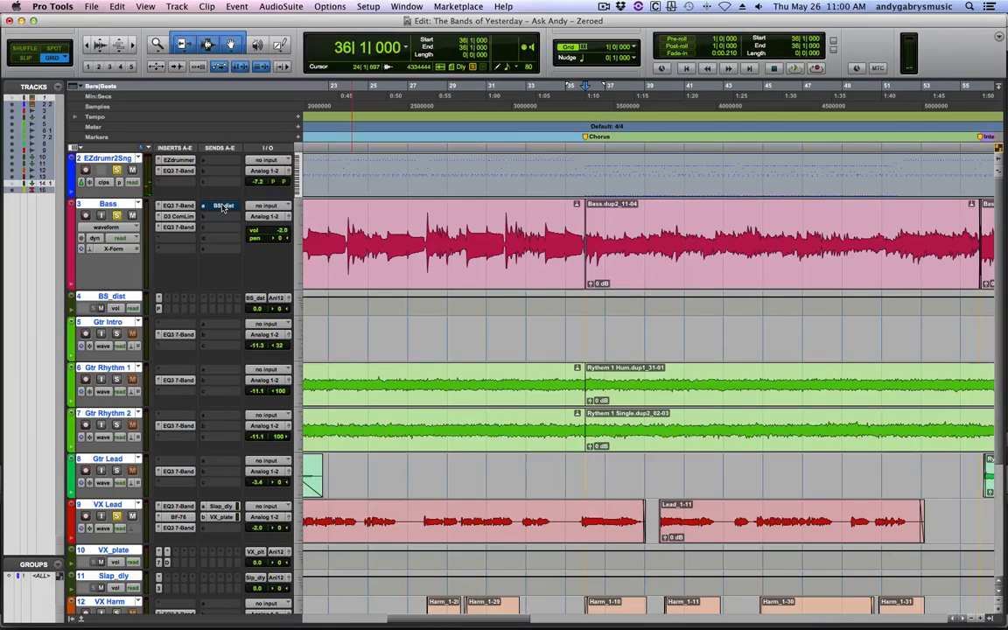
key(space)
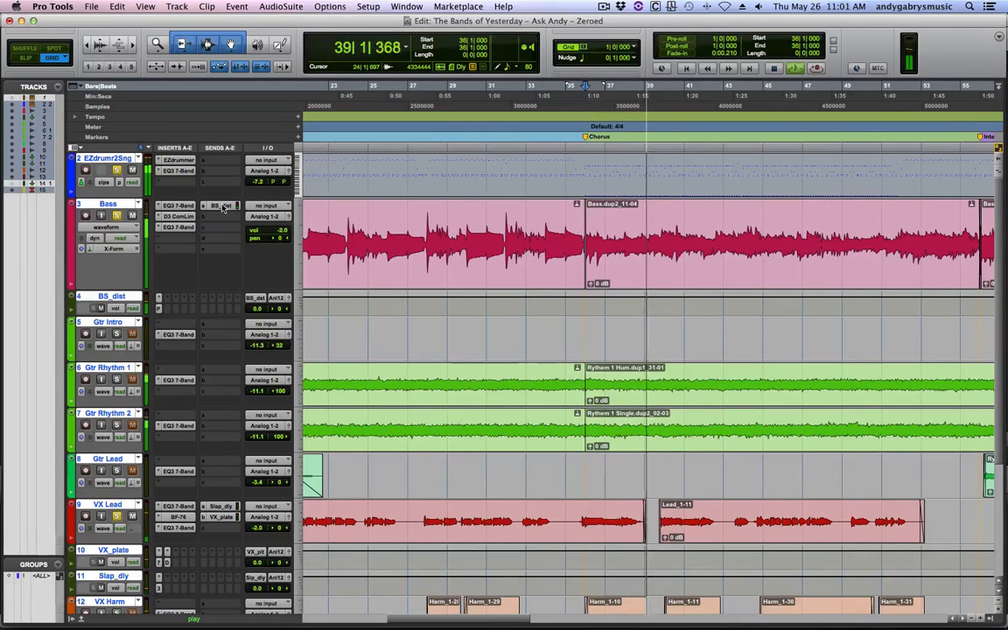
key(space)
- Move the VX Harm and VX response tracks together to directly below VX Lead, above VX_plate
scroll(112, 399, down, 5)
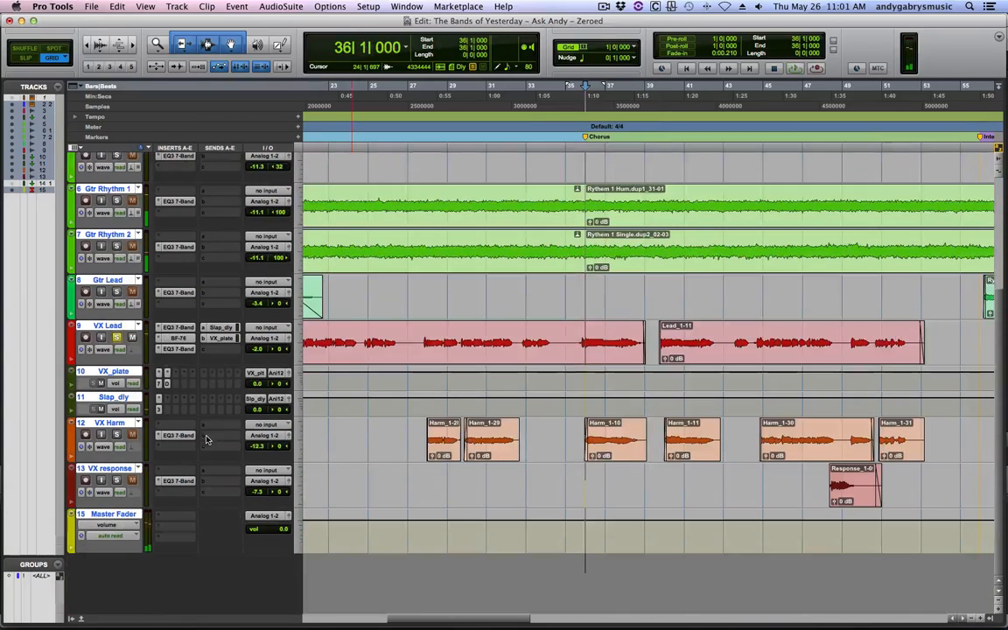
click(111, 424)
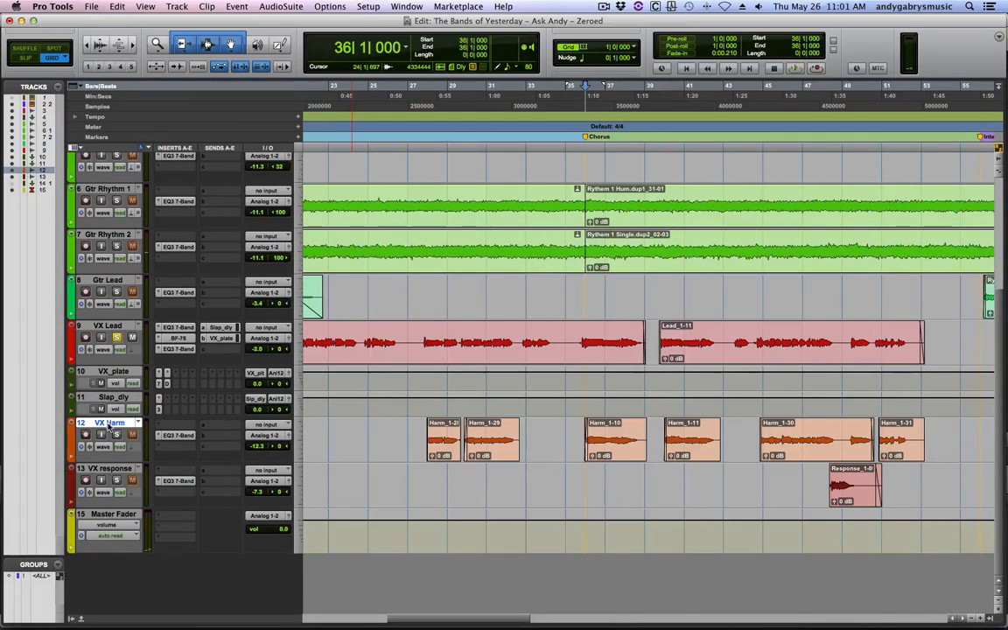
shift+click(111, 472)
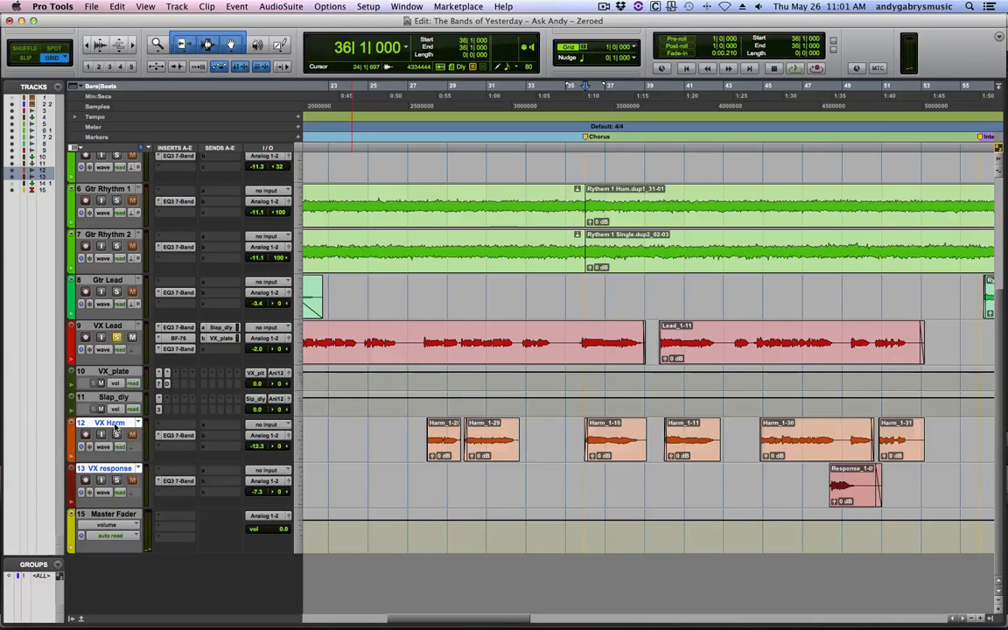
drag(115, 426, 114, 374)
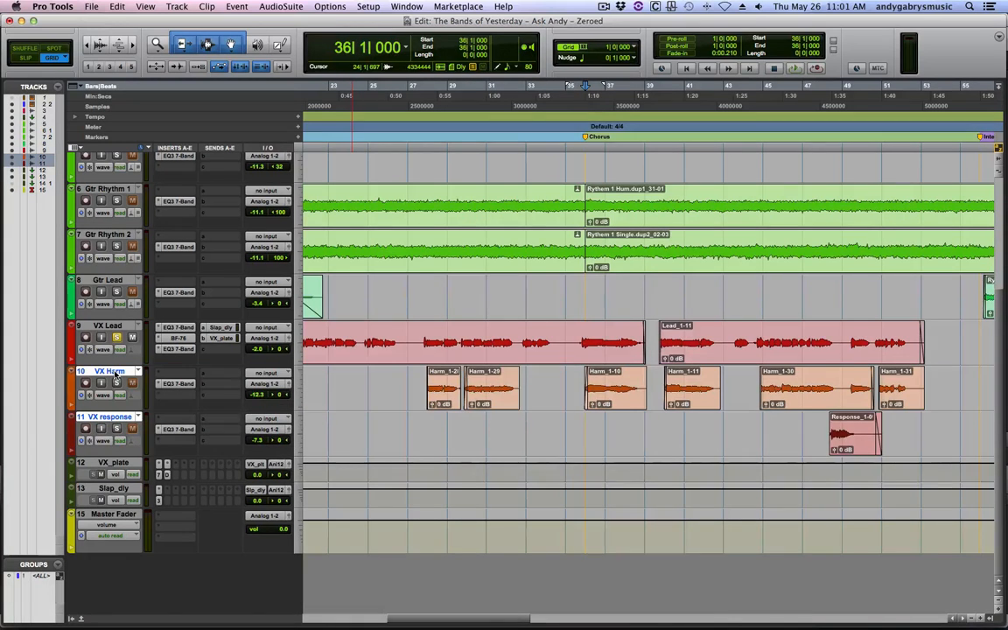
- Add Gtr Rhythm 1 to the soloed tracks and set its volume to -8.4 dB during chorus playback
key(super+bracketleft)
key(super+alt+bracketleft)
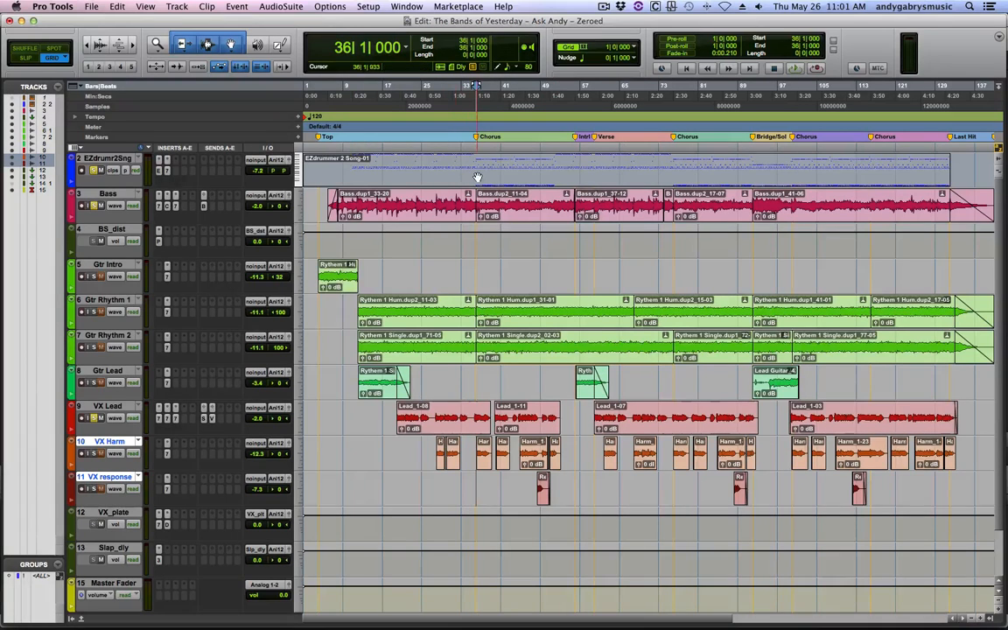
scroll(500, 166, down, 1)
scroll(500, 175, up, 1)
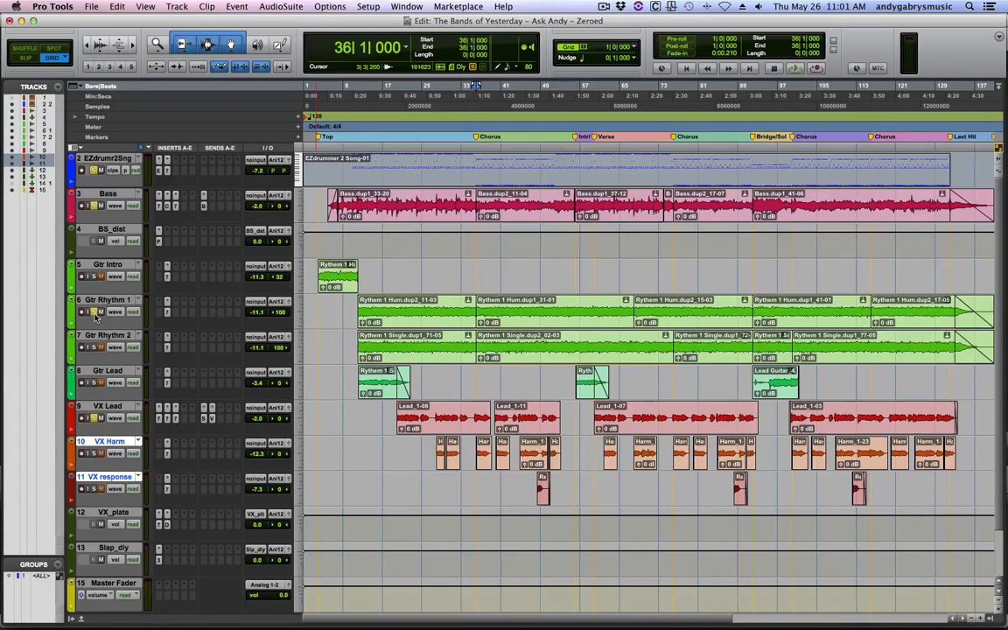
key(space)
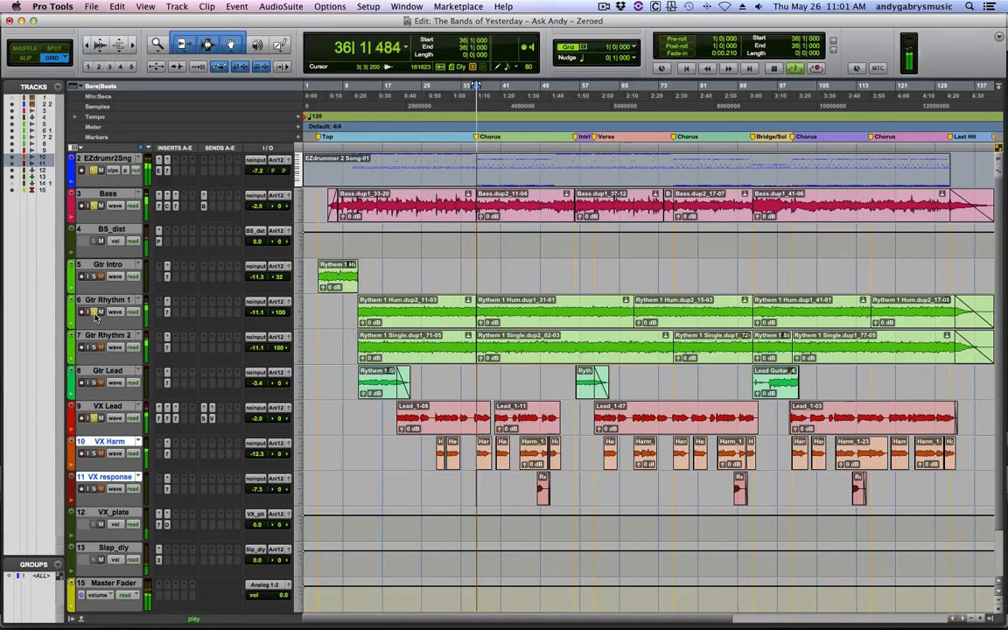
click(290, 303)
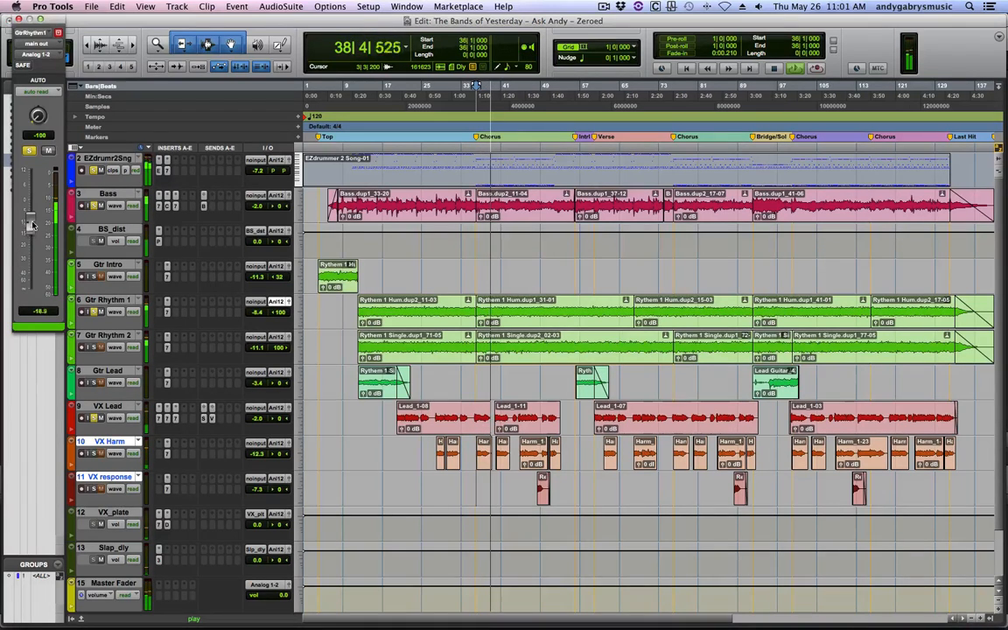
drag(28, 227, 31, 224)
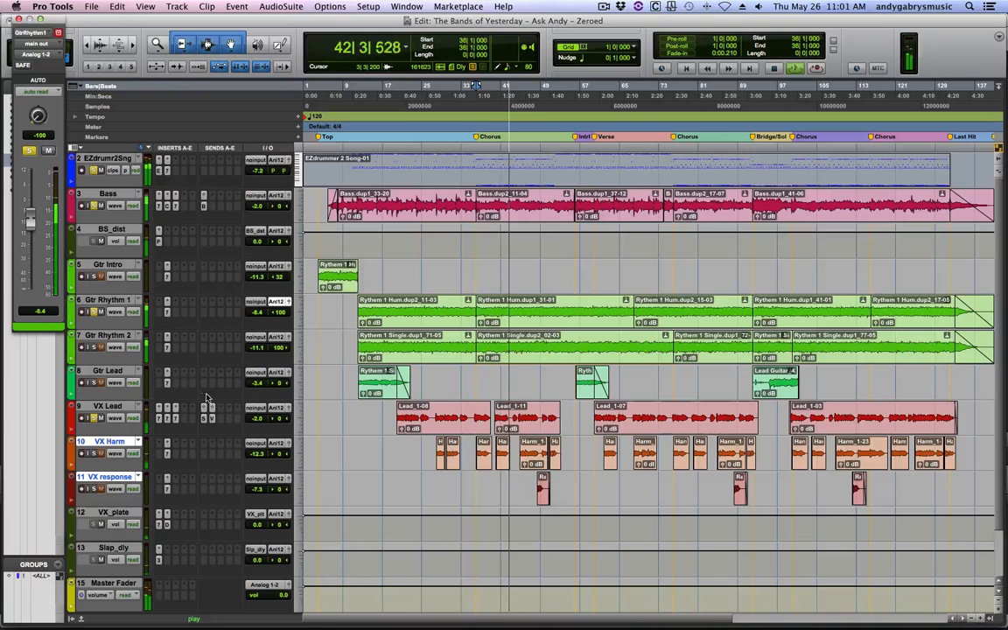
- Set the Gtr Rhythm 2 volume to -8.4 dB, close its output window and solo it with the other tracks
click(276, 336)
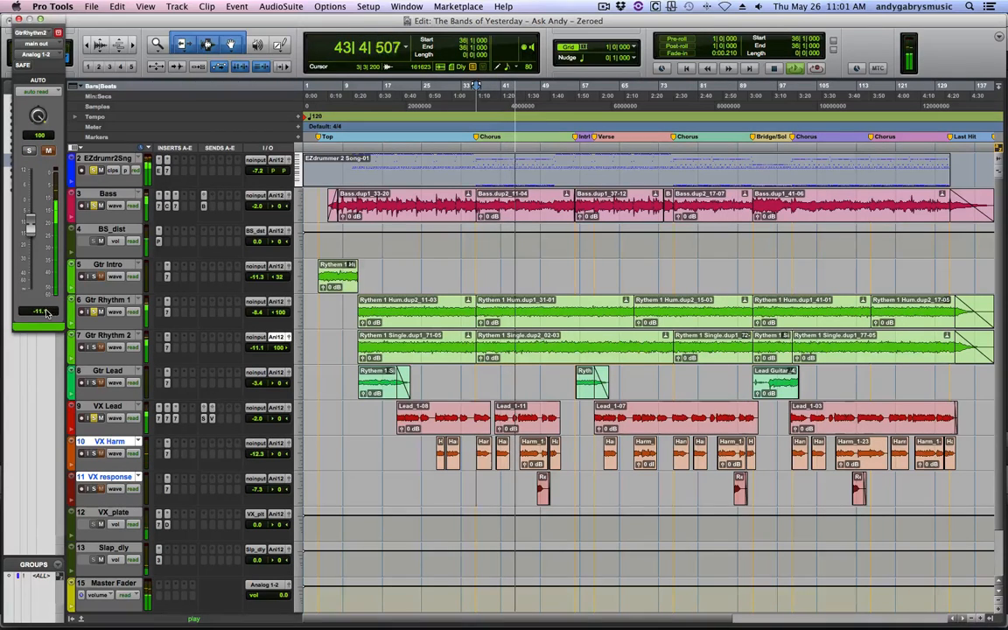
text(-8.4)
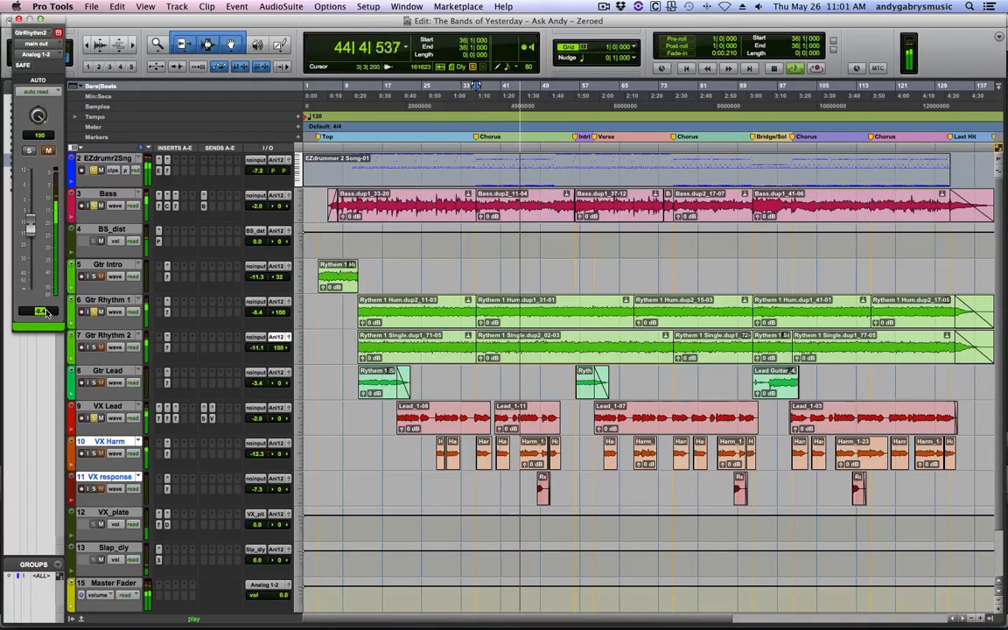
key(Return)
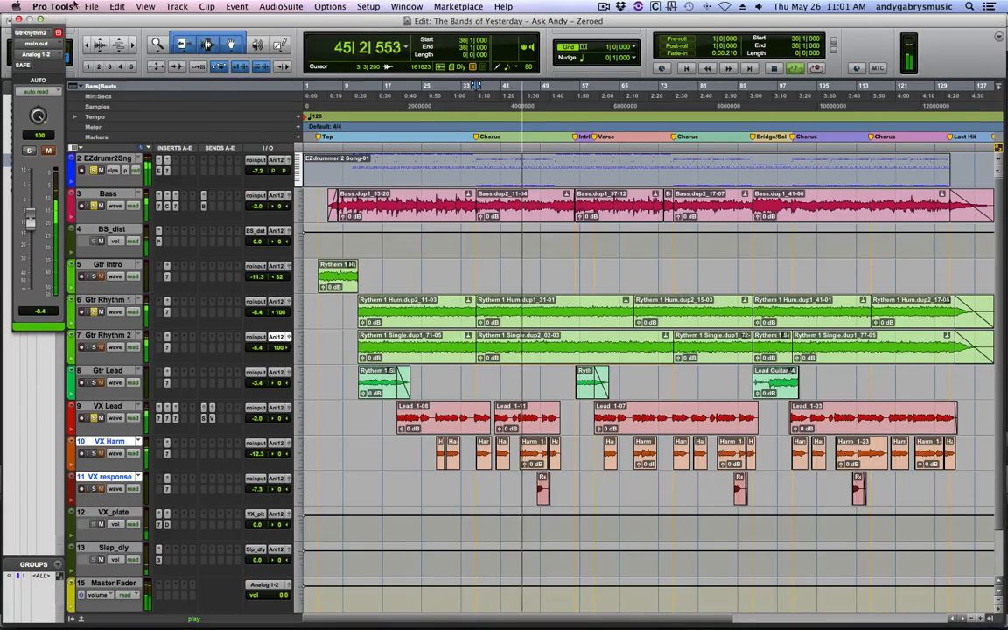
click(18, 20)
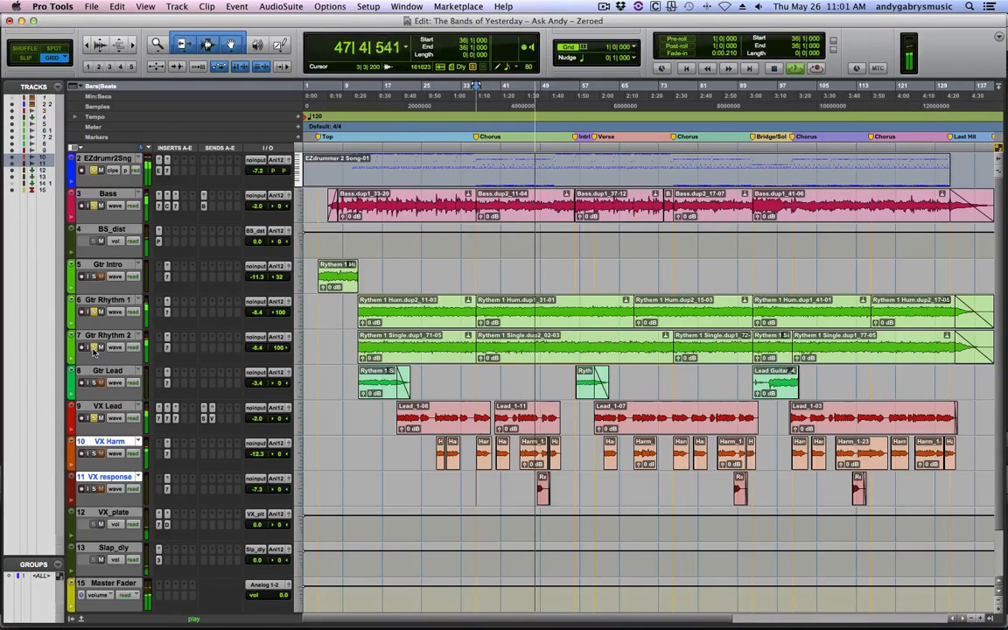
key(space)
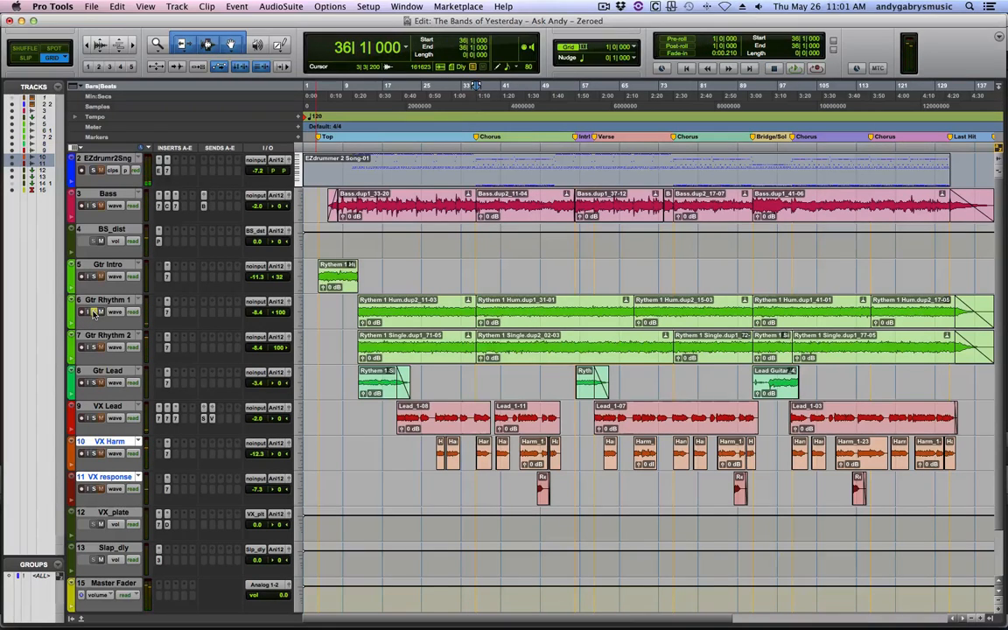
- Solo only Gtr Rhythm 1 for chorus playback and enable its EQ3 7-Band high-pass filter at 12 dB/oct and 89.4 Hz
key(space)
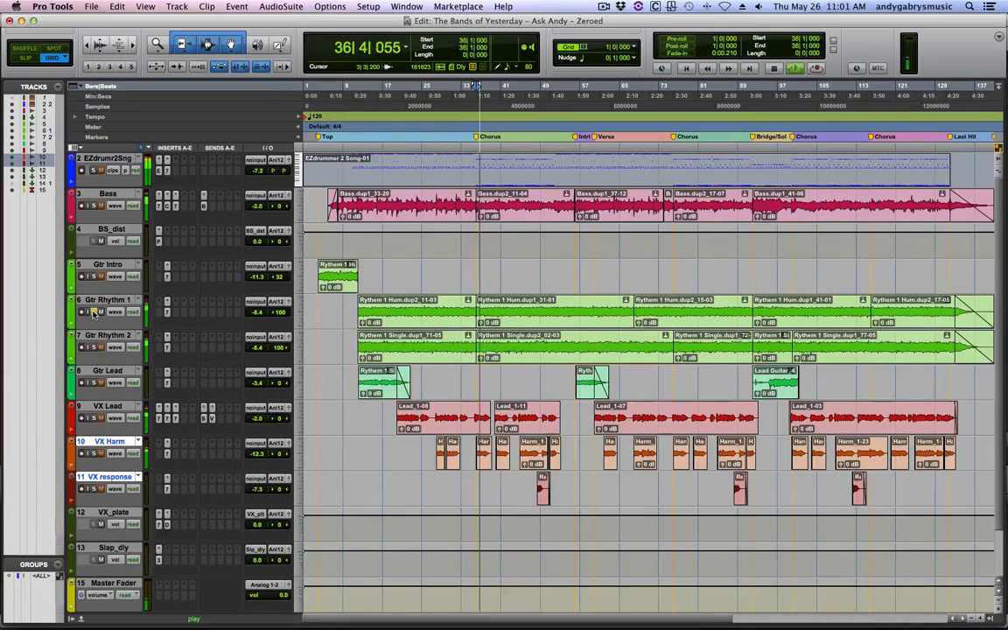
key(space)
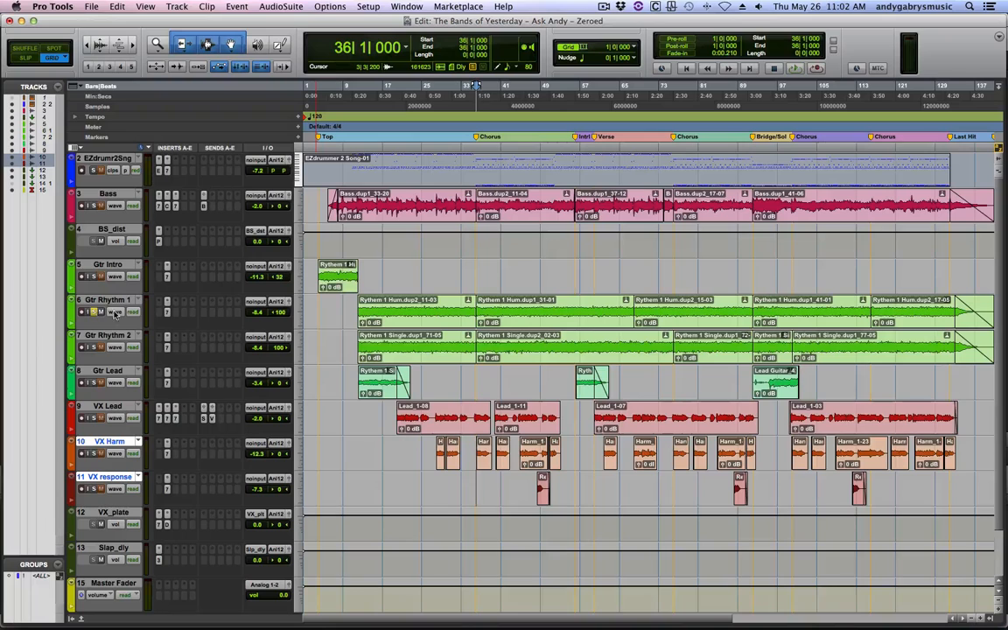
click(158, 312)
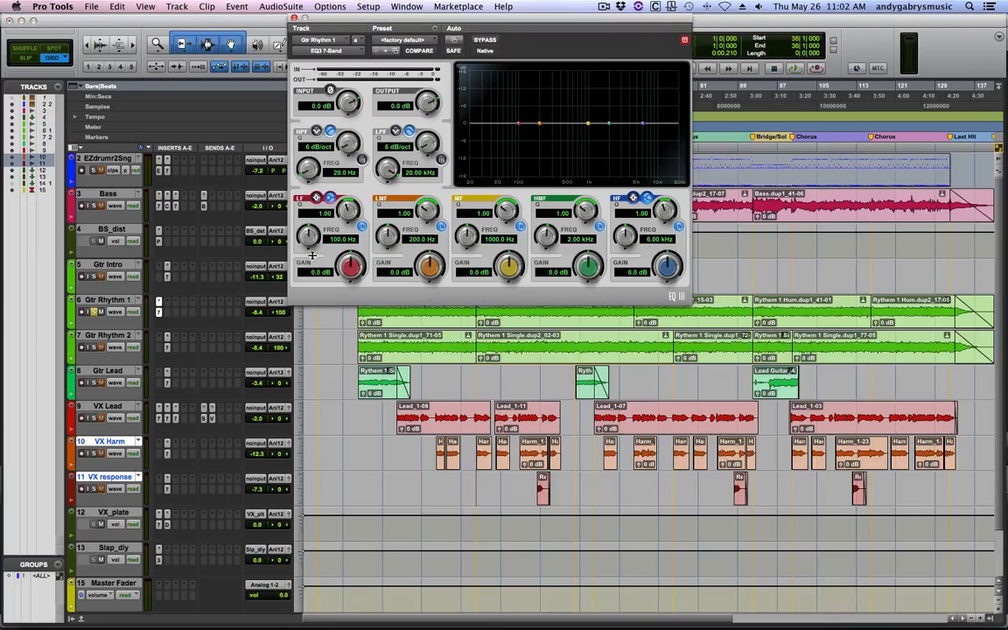
drag(586, 24, 404, 4)
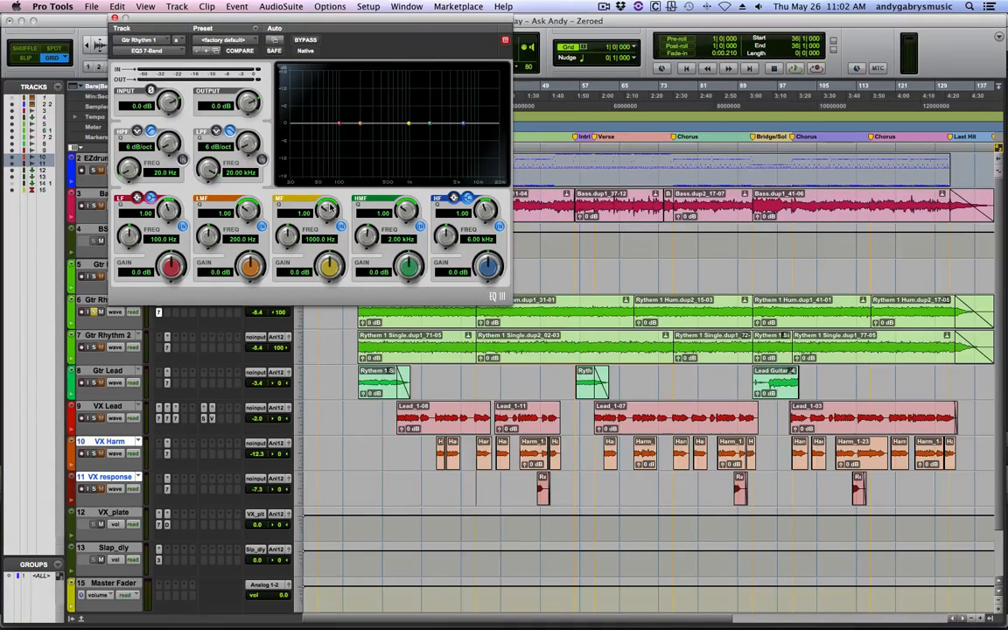
key(space)
click(182, 159)
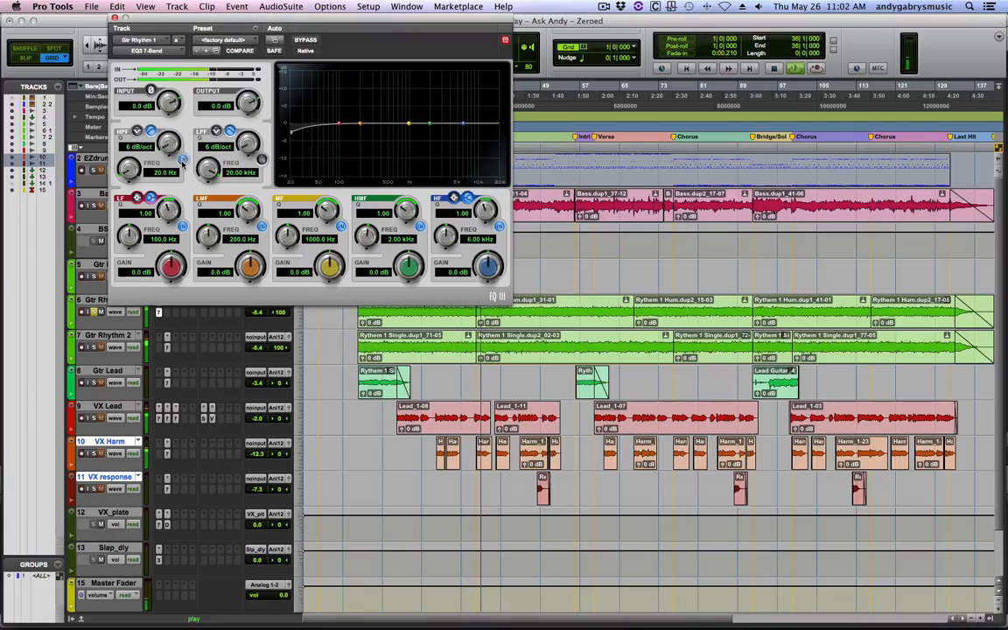
drag(169, 144, 169, 135)
drag(129, 168, 161, 197)
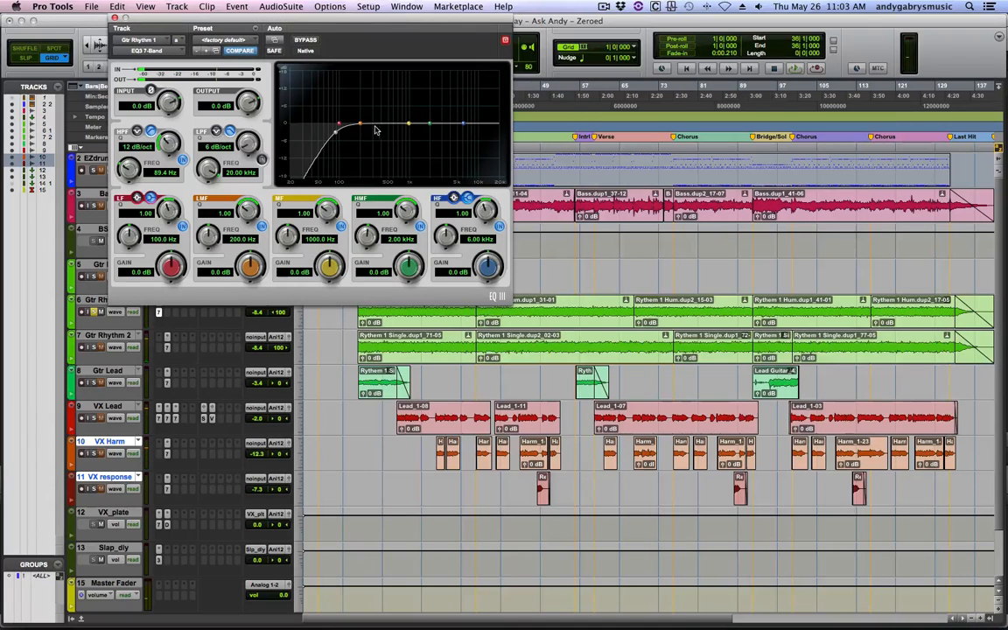
- Sweep a boosted LMF band in Gtr Rhythm 1's EQ, then settle on a -2.6 dB cut at 348.7 Hz
drag(358, 128, 344, 83)
key(space)
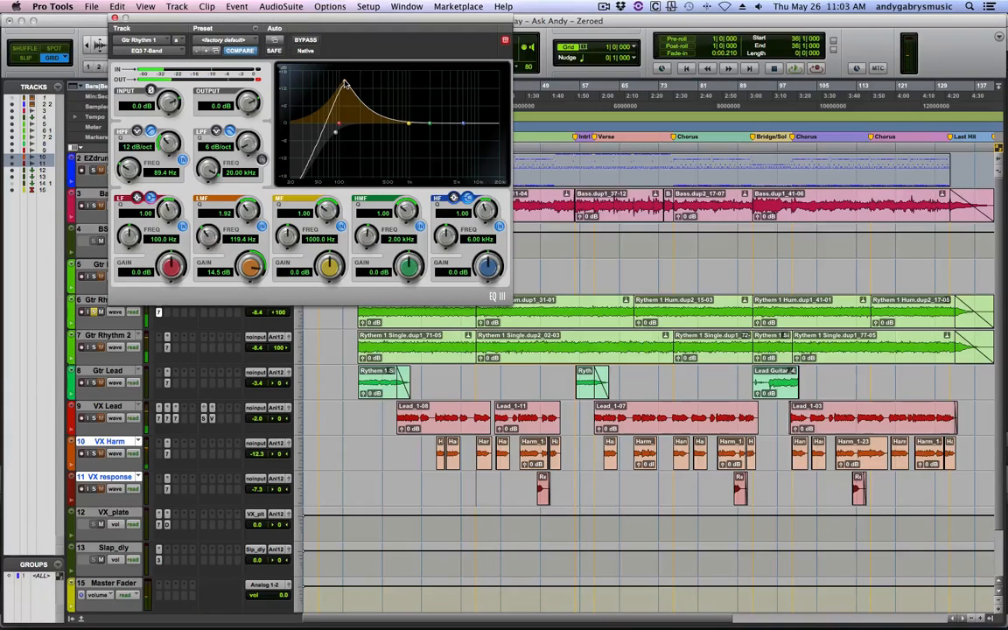
drag(345, 83, 381, 87)
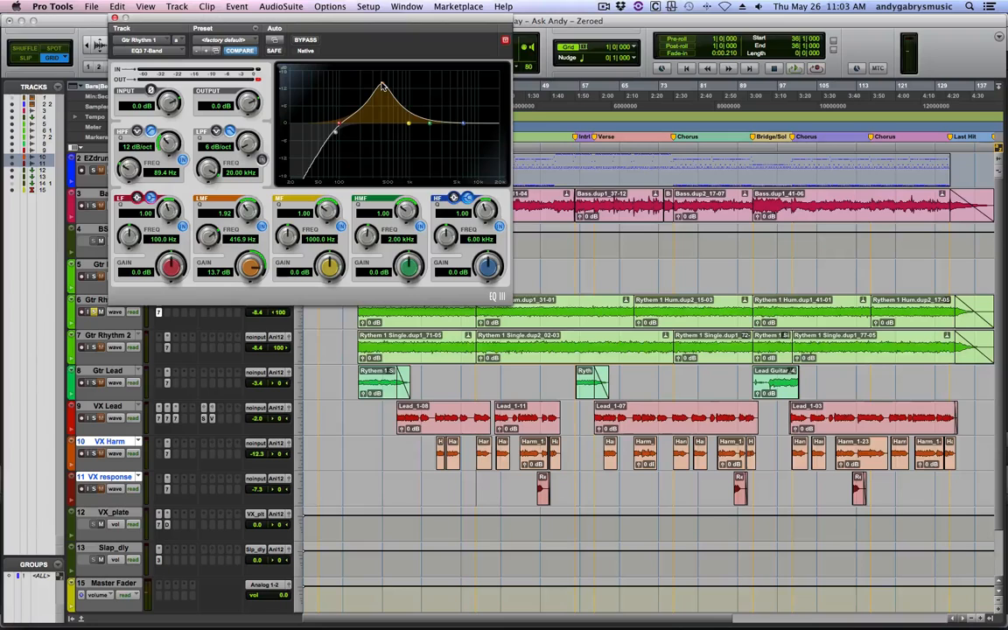
key(space)
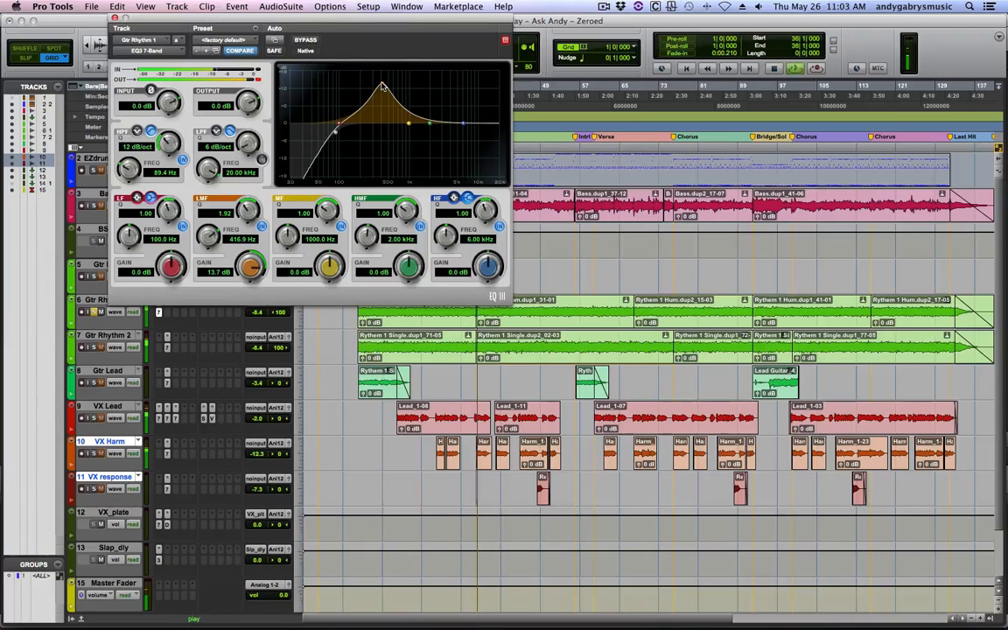
mouse_move(382, 85)
mouse_down()
mouse_move(354, 83)
mouse_move(407, 90)
mouse_move(364, 89)
mouse_move(376, 89)
mouse_up()
drag(375, 113, 378, 134)
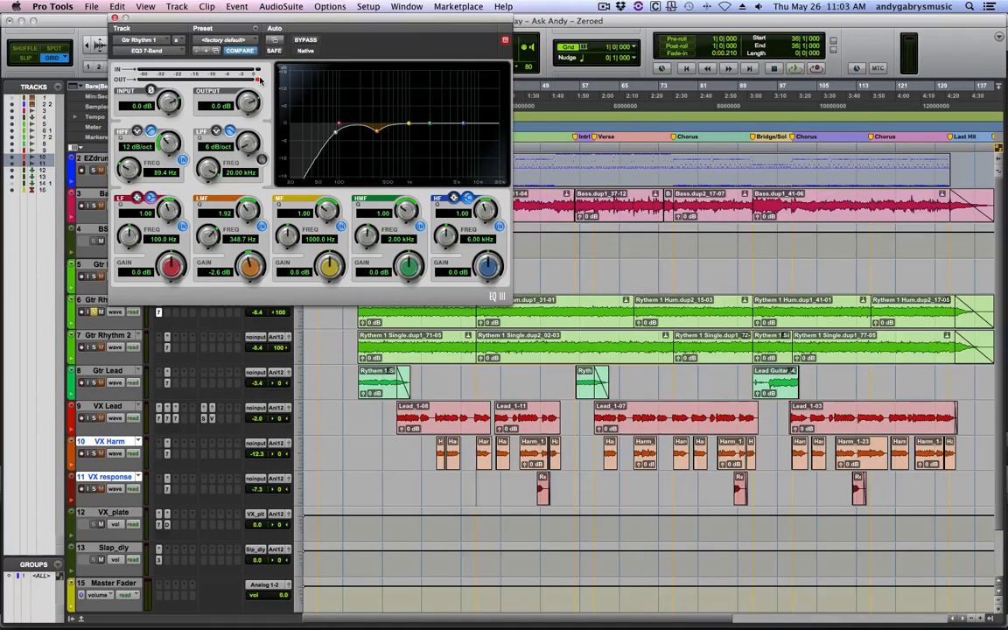
- Boost Gtr Rhythm 1's MF band 3.6 dB at 1.71 kHz with Q 2.13 and compare the EQ bypassed and active
key(space)
drag(409, 128, 408, 88)
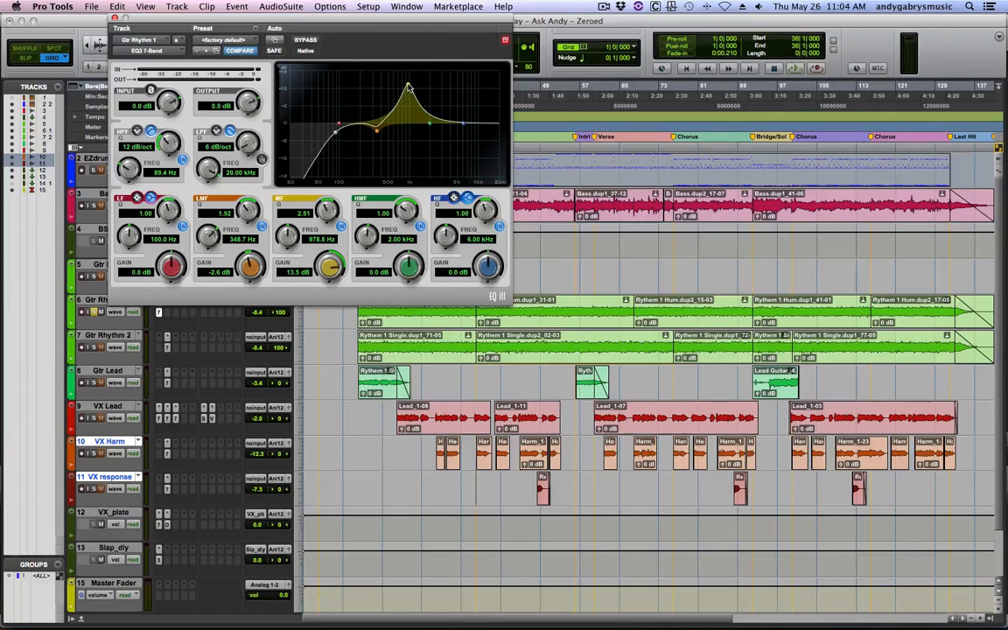
drag(408, 88, 427, 118)
key(space)
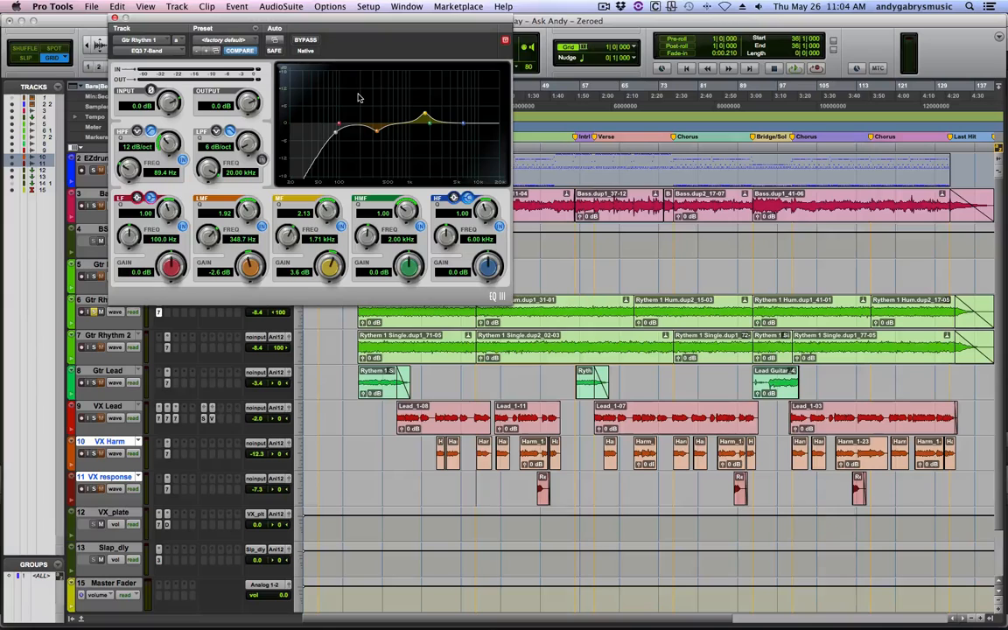
click(312, 40)
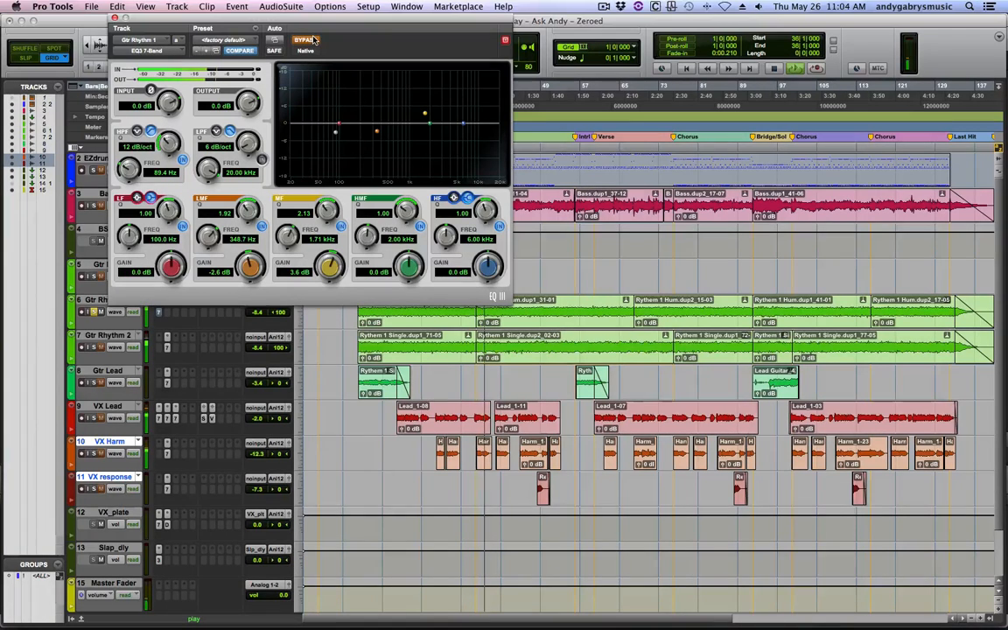
click(312, 40)
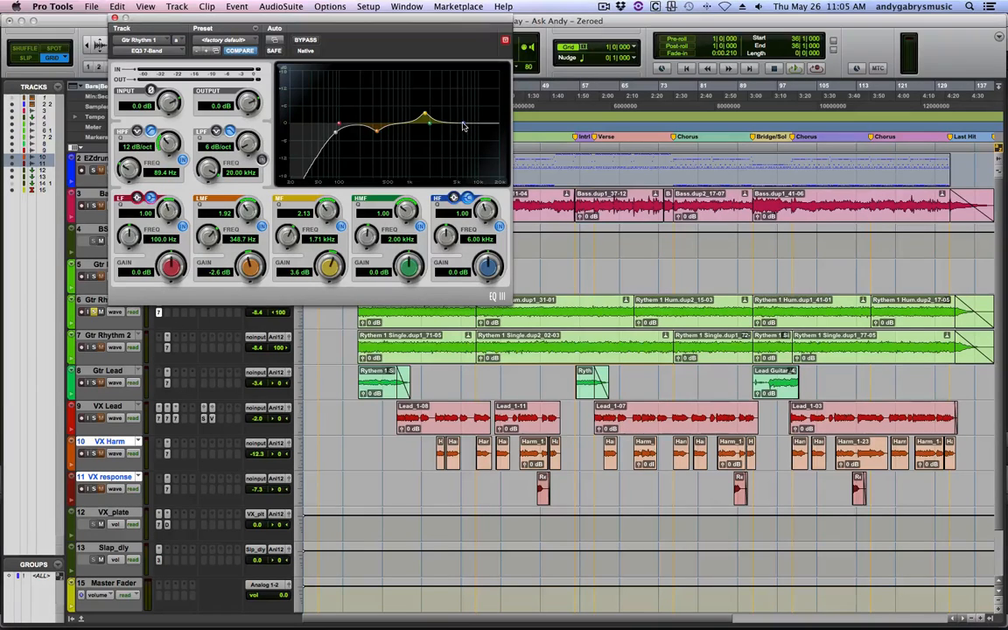
- Try sweeping Gtr Rhythm 1's HF and HMF bands during chorus playback and reset their frequencies and gains
mouse_move(463, 126)
mouse_down()
mouse_move(464, 90)
mouse_move(454, 84)
mouse_move(473, 97)
mouse_move(479, 160)
mouse_move(481, 91)
mouse_move(486, 188)
mouse_move(479, 118)
mouse_move(489, 98)
mouse_move(484, 127)
mouse_up()
key(space)
drag(429, 125, 455, 125)
alt+click(455, 124)
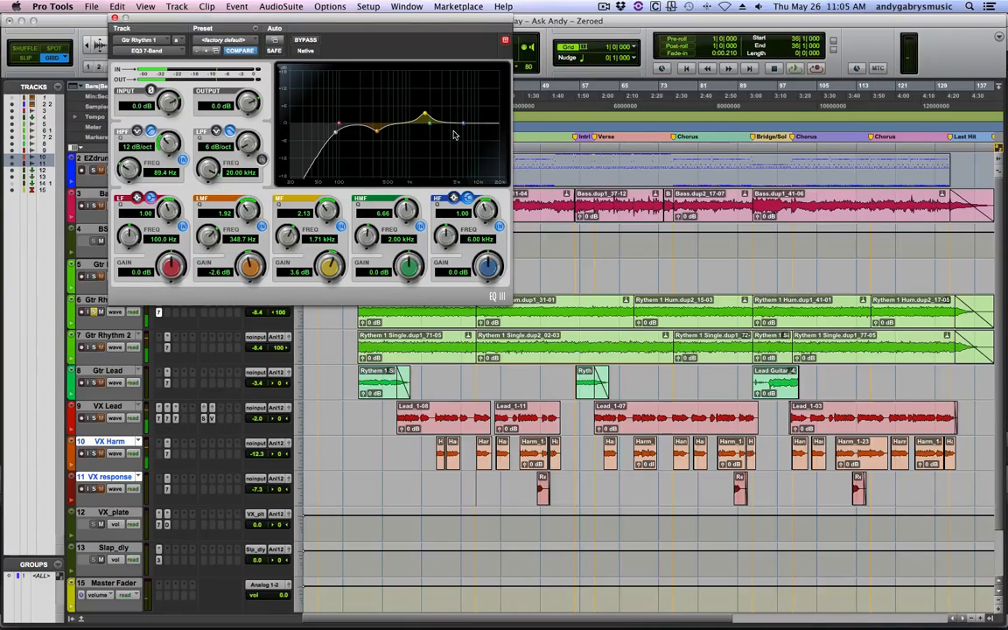
- Copy Gtr Rhythm 1's EQ3 7-Band insert with its settings onto Gtr Rhythm 2
drag(333, 27, 526, 39)
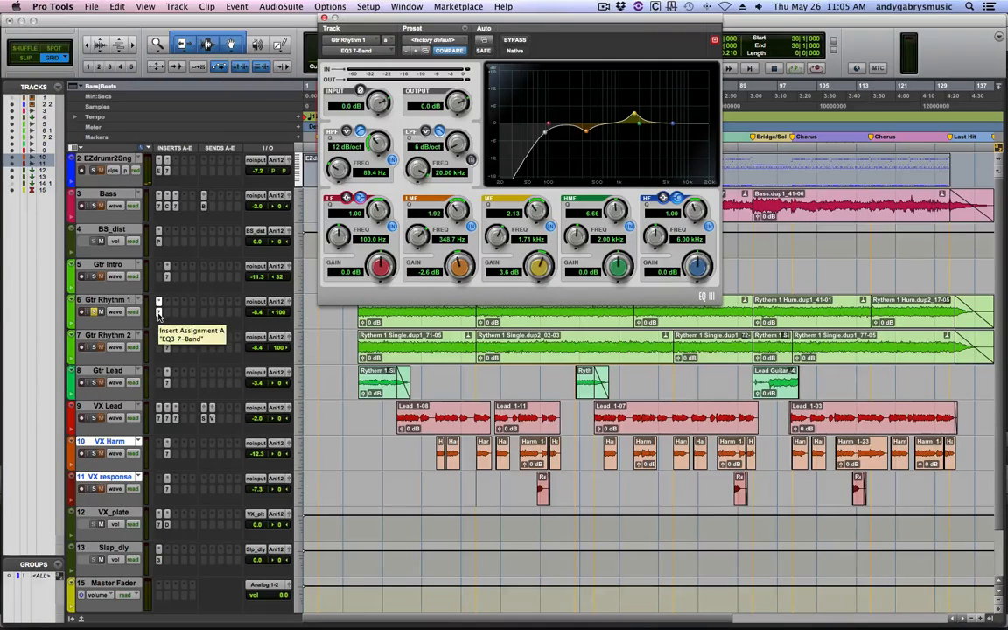
click(159, 347)
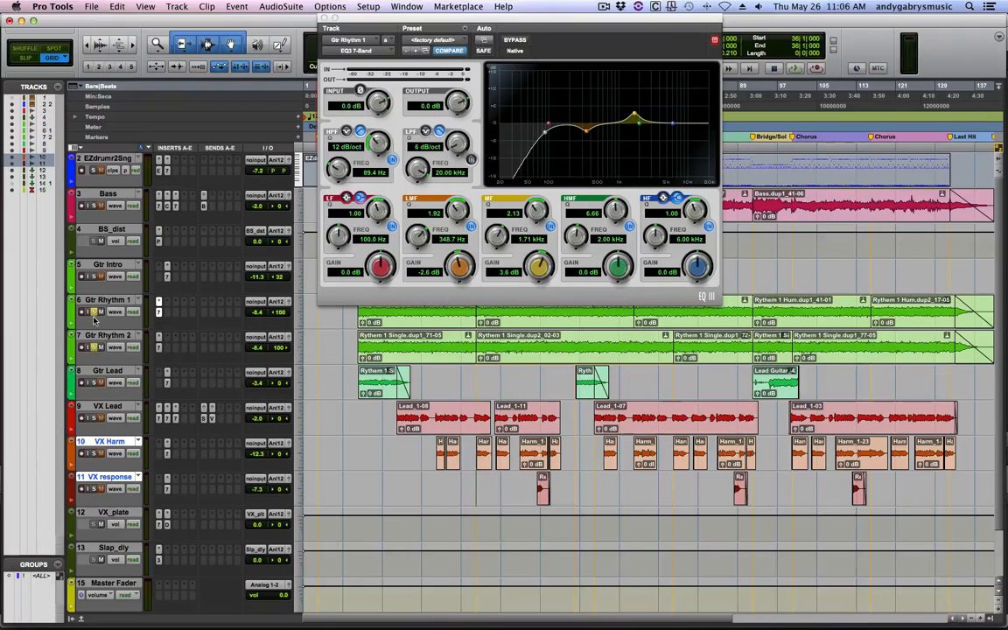
- Try Gtr Rhythm 1's EQ with the LMF, MF and HMF bands off and the high-pass filter at 20.3 Hz
key(space)
click(475, 229)
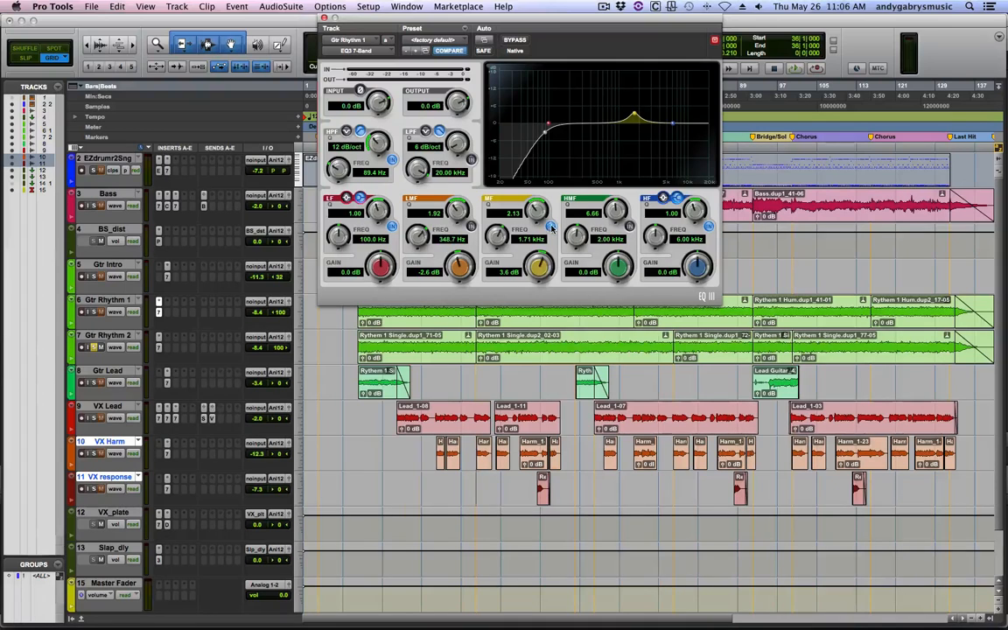
click(550, 225)
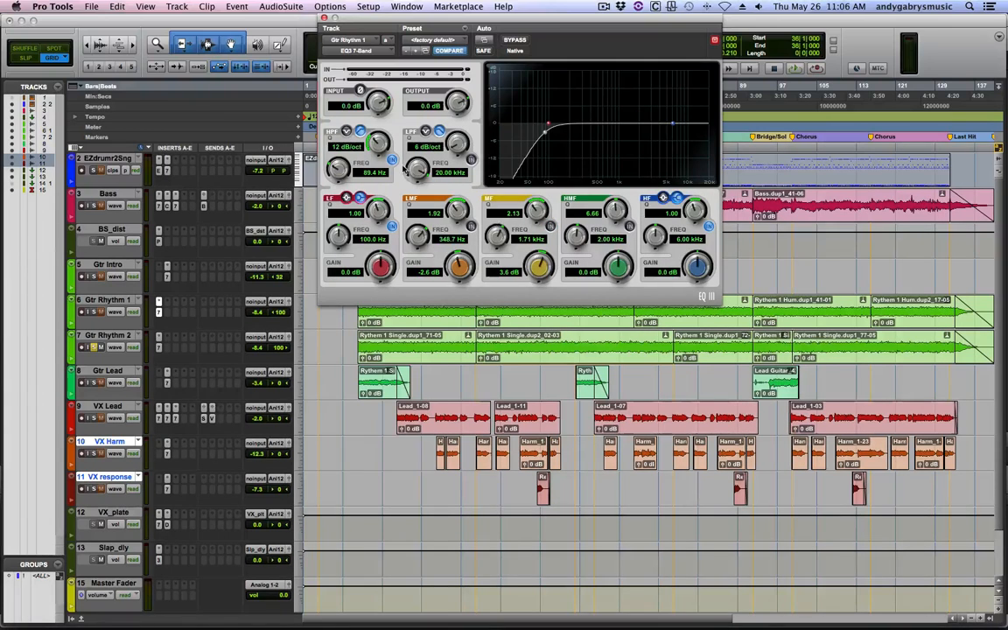
key(space)
drag(355, 171, 336, 228)
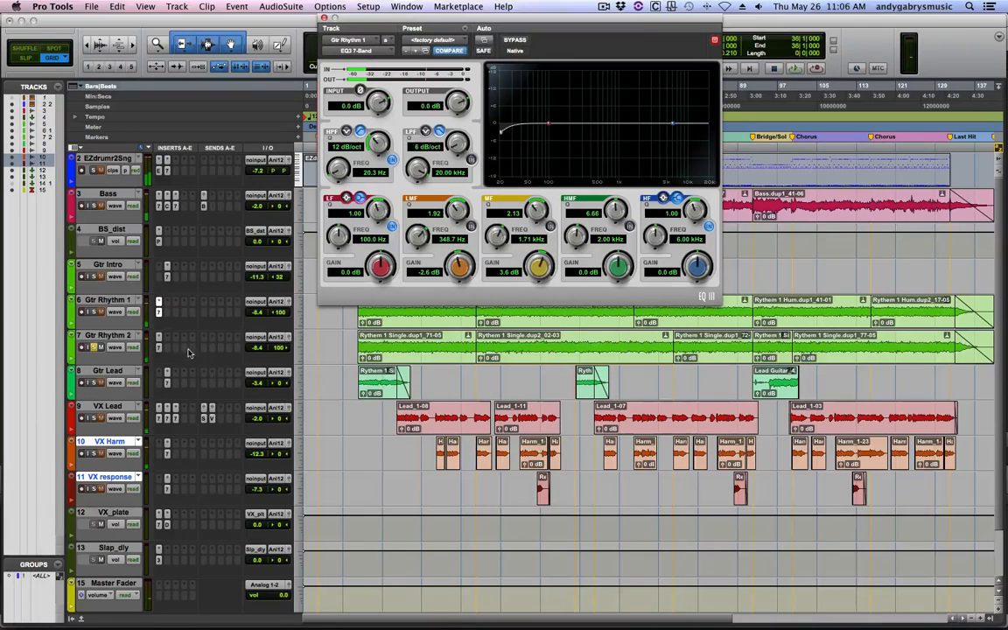
- Restore Gtr Rhythm 1's EQ settings by copying Gtr Rhythm 2's EQ insert back onto it
click(158, 348)
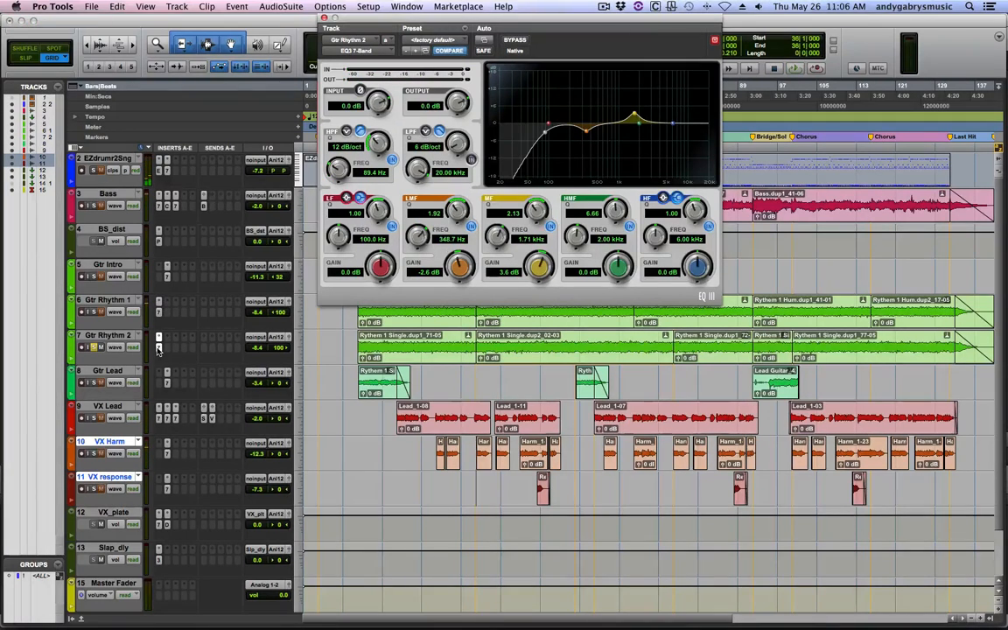
click(158, 308)
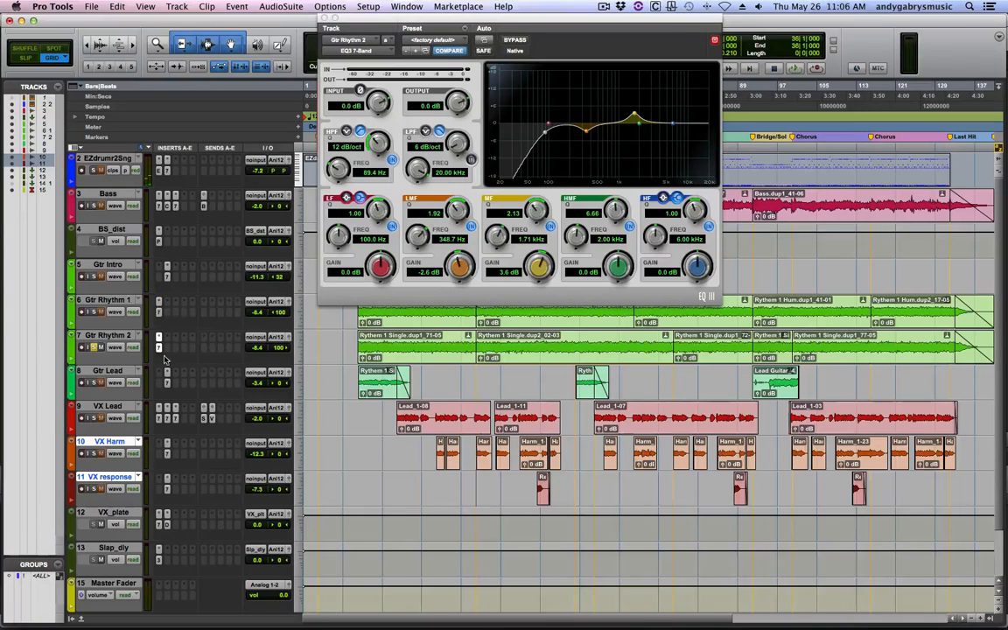
click(158, 309)
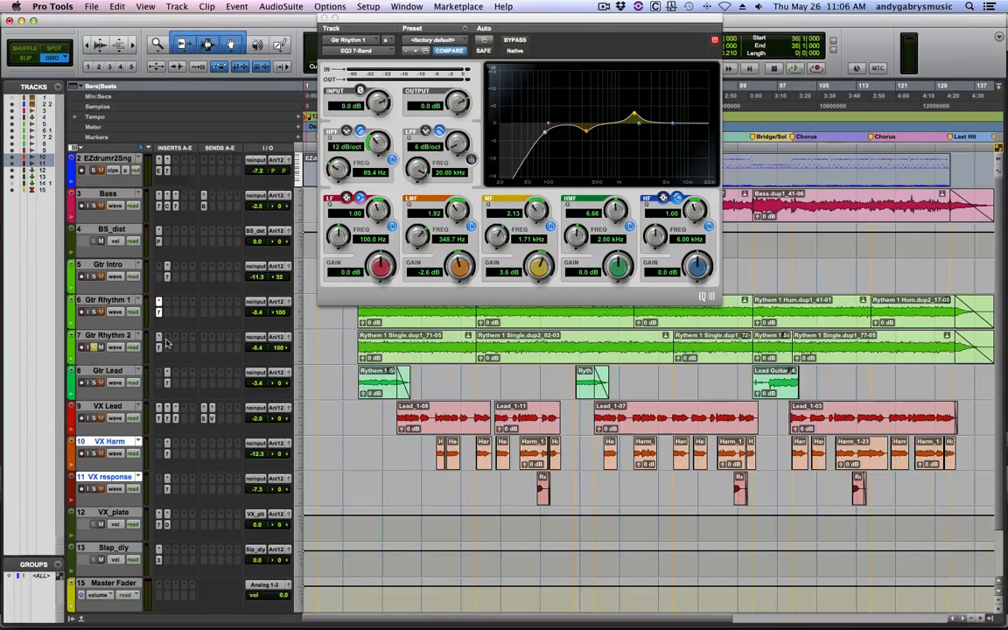
- In Gtr Rhythm 2's EQ, disable the MF and HMF bands, set the high-pass to 175.5 Hz and LMF to -0.5 dB at 479 Hz
click(158, 348)
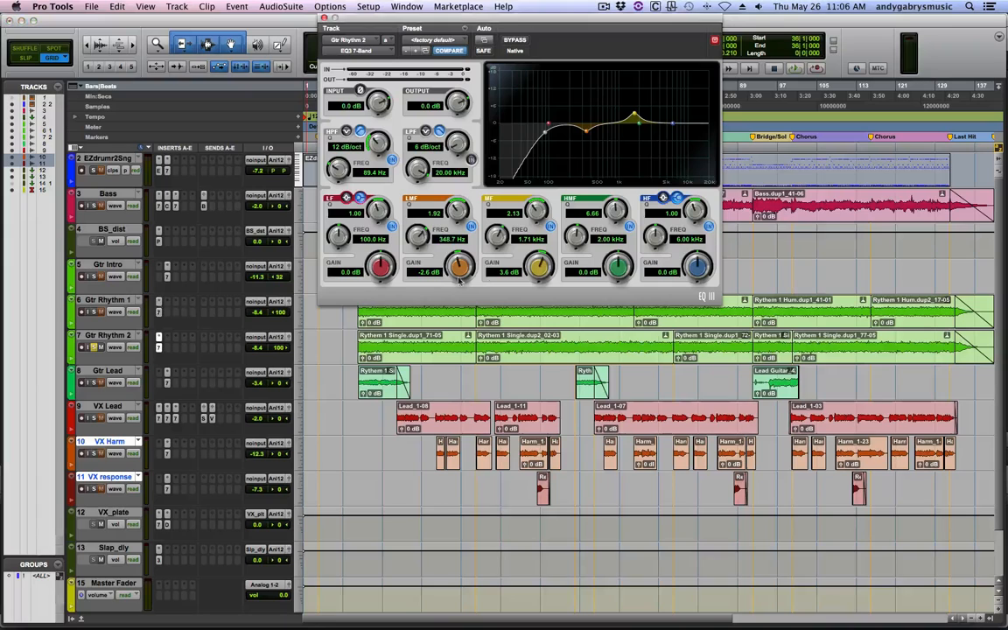
click(472, 227)
key(space)
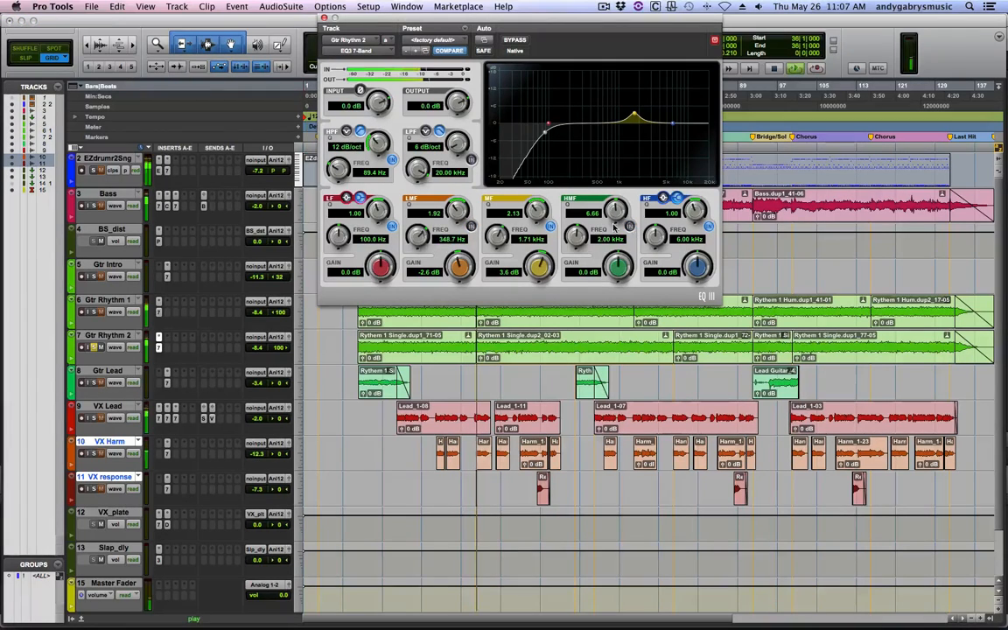
click(495, 200)
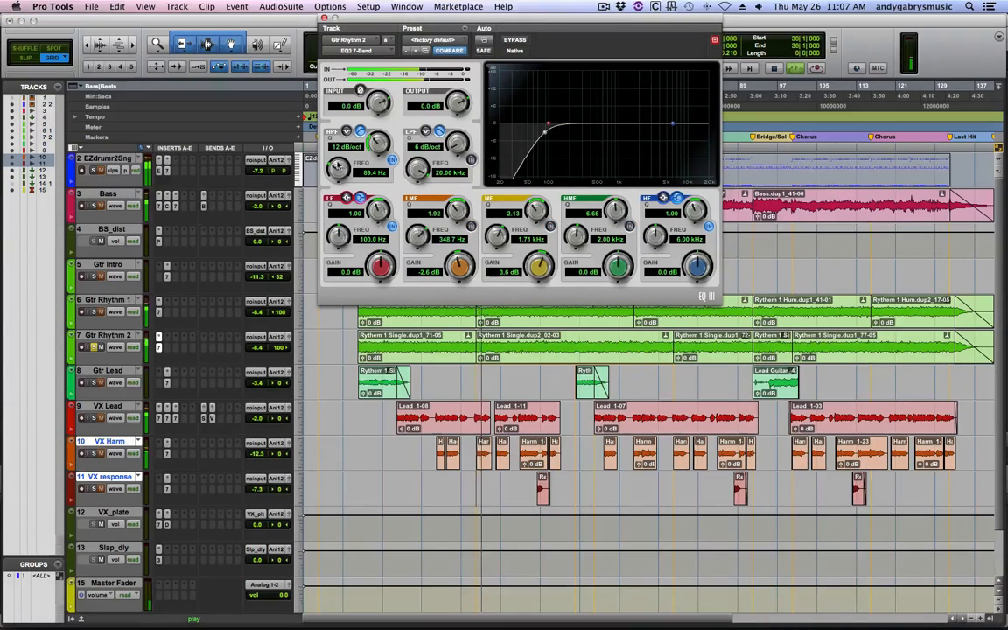
mouse_move(341, 171)
mouse_down()
mouse_move(351, 137)
mouse_move(347, 184)
mouse_up()
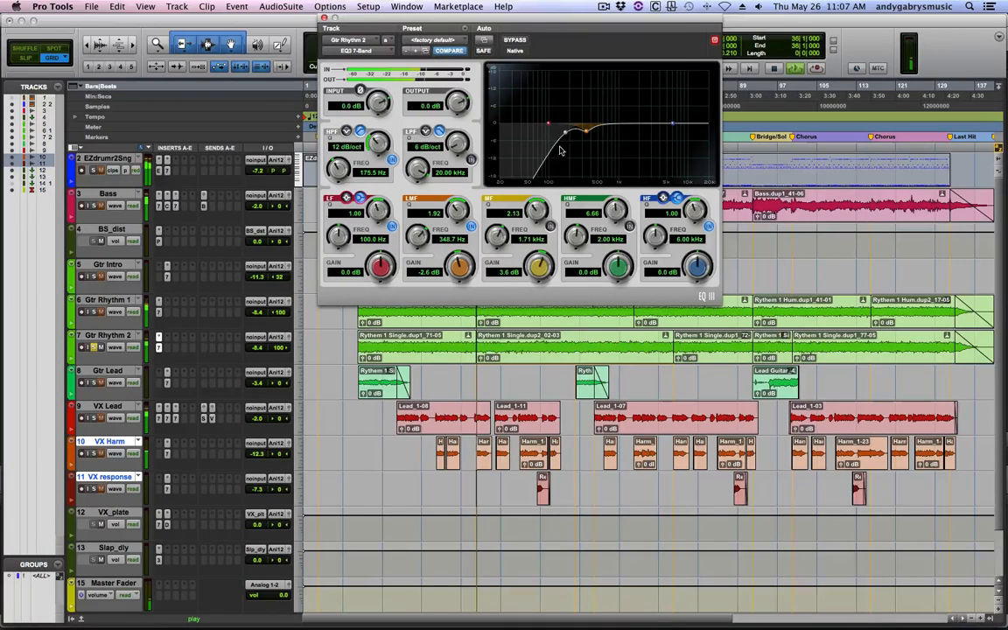
mouse_move(586, 131)
mouse_down()
mouse_move(602, 77)
mouse_move(579, 56)
mouse_move(623, 54)
mouse_move(544, 63)
mouse_move(594, 74)
mouse_move(595, 128)
mouse_up()
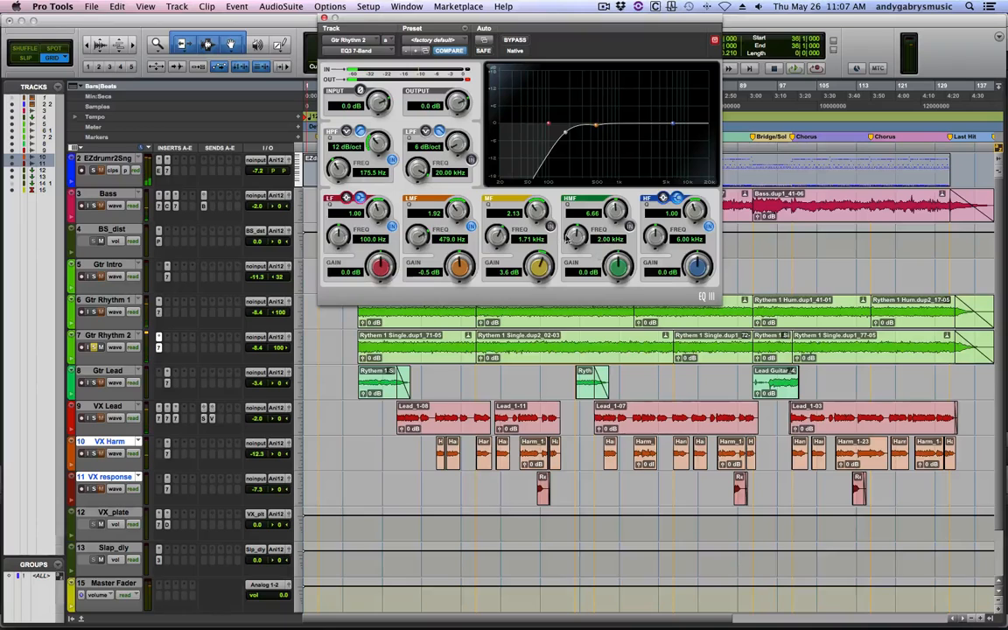
- Enable Gtr Rhythm 2's MF band with an 8.3 dB boost at 1.40 kHz and compare it on and off during playback
click(551, 228)
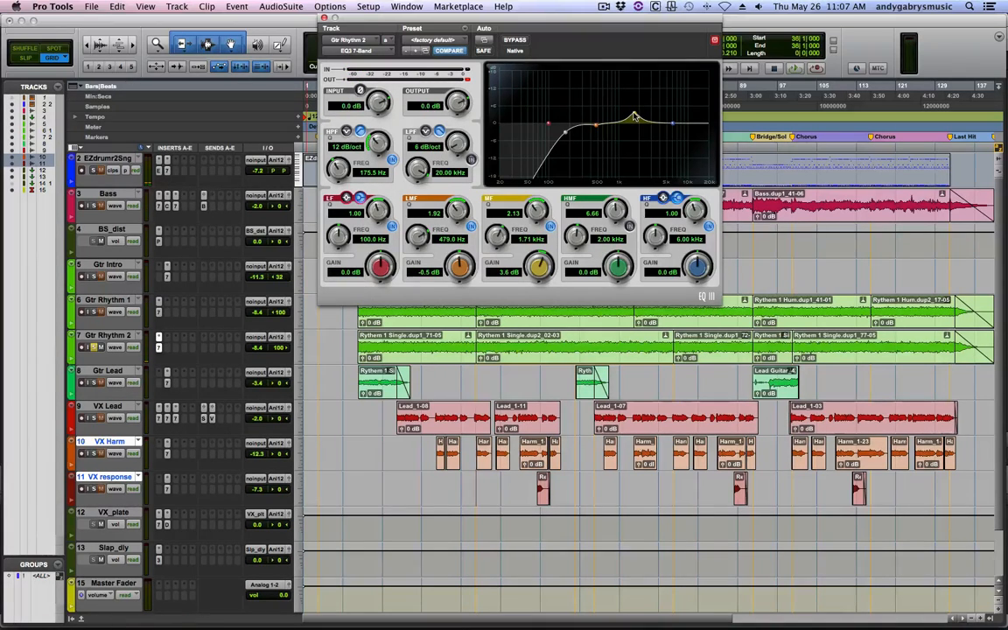
mouse_move(634, 116)
mouse_down()
mouse_move(636, 87)
mouse_move(610, 75)
mouse_move(629, 77)
mouse_move(629, 99)
mouse_up()
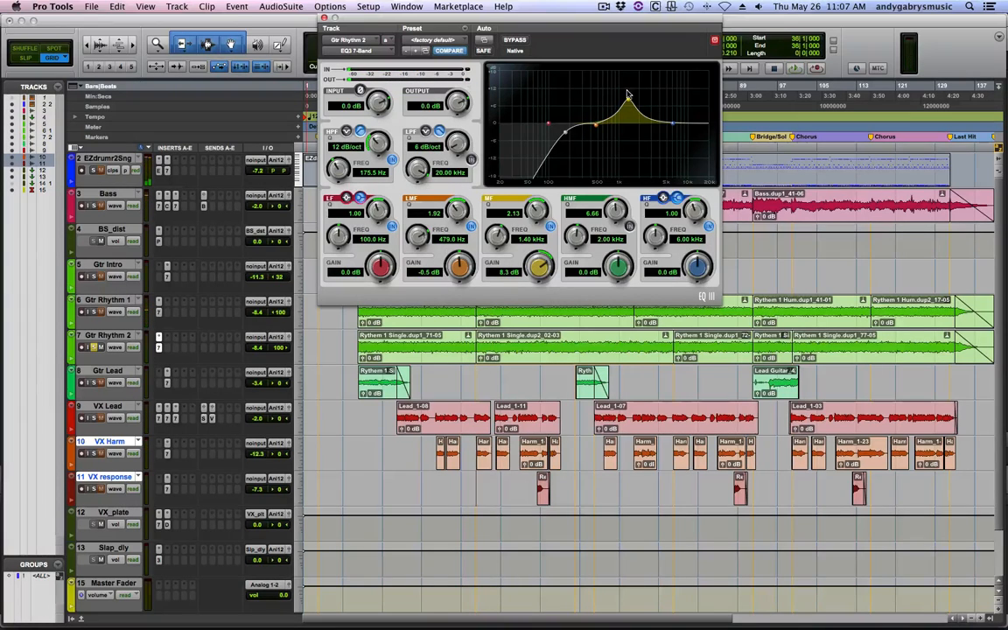
key(space)
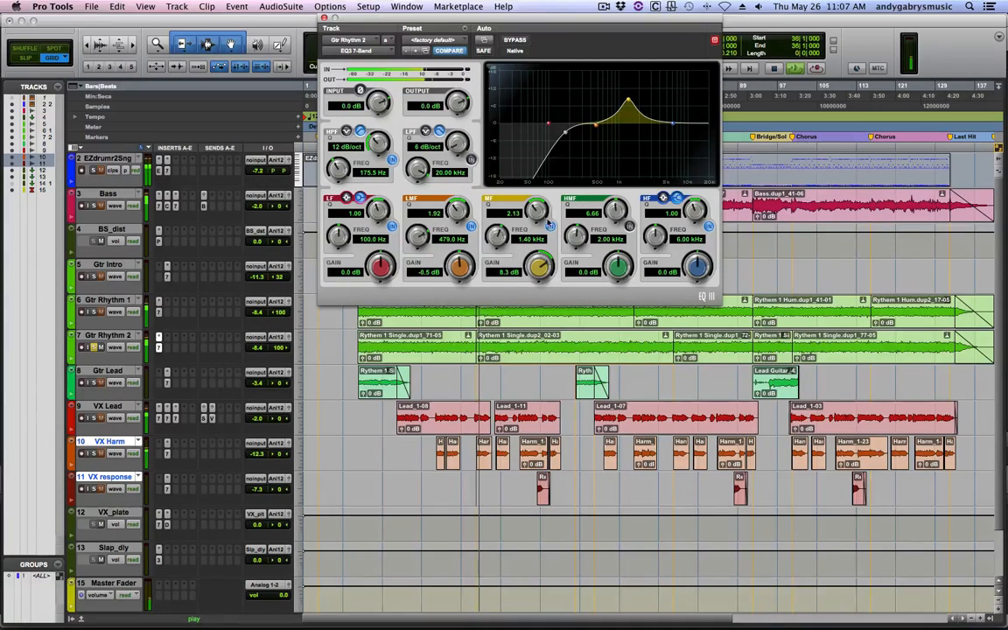
click(548, 228)
click(549, 228)
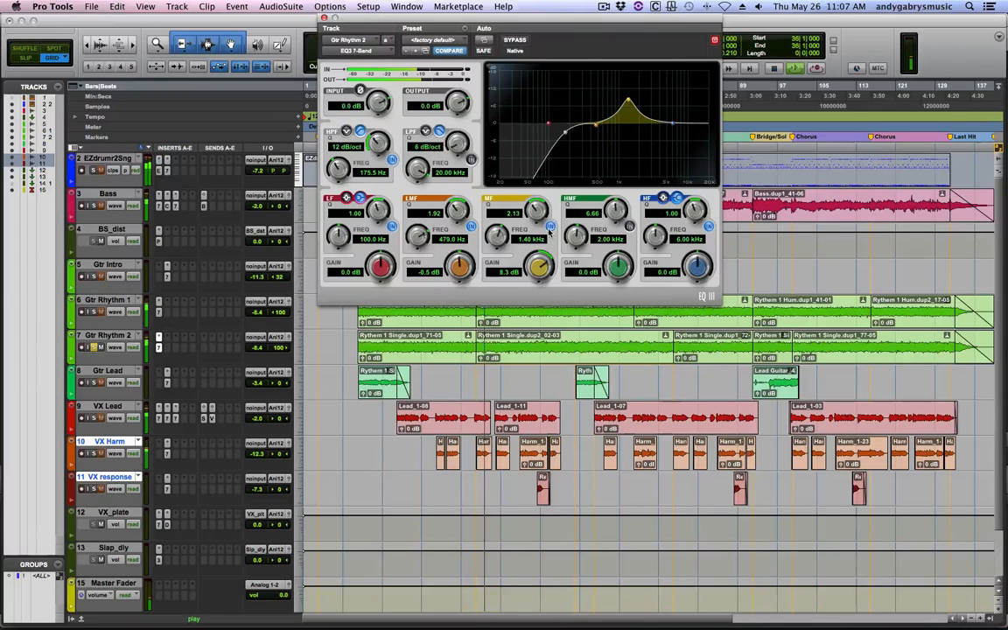
click(548, 227)
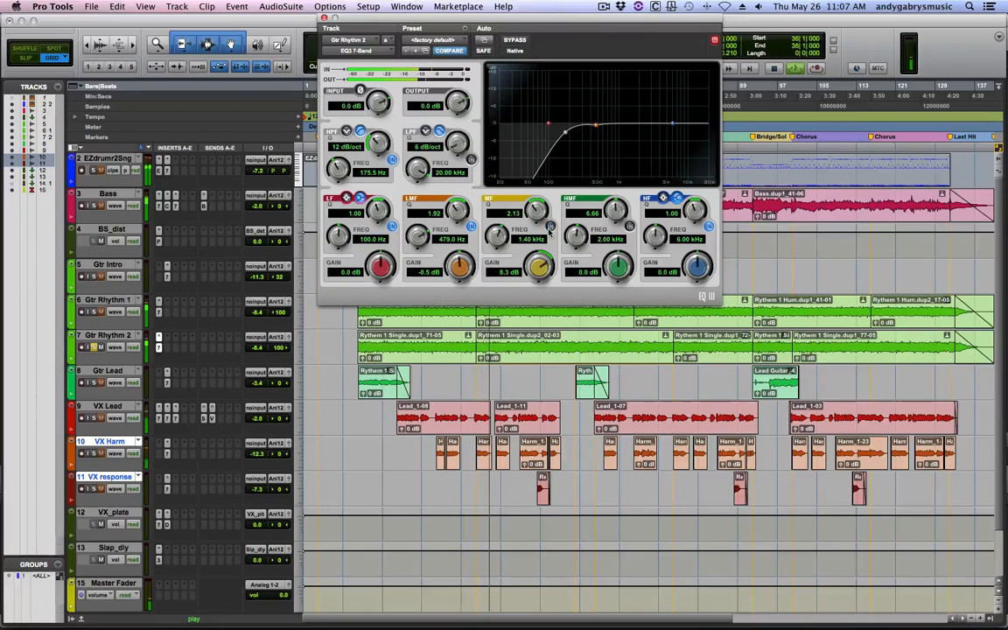
click(549, 227)
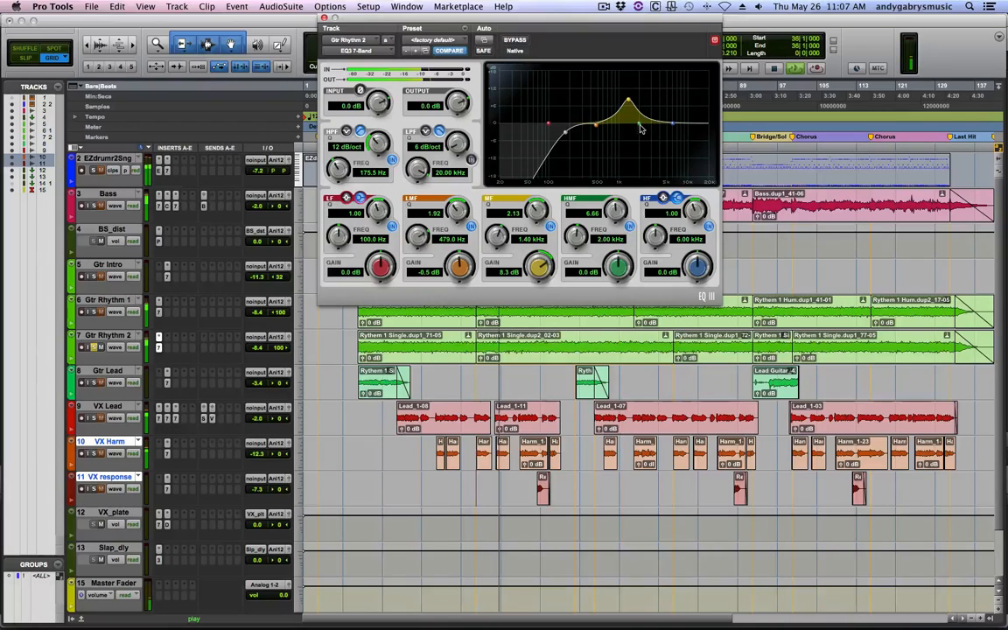
- Try an HMF boost of 5.7 dB at 2.92 kHz with Q 2.71 on Gtr Rhythm 2 and switch the band off
mouse_move(640, 128)
mouse_down()
mouse_move(650, 78)
mouse_move(662, 79)
mouse_move(650, 108)
mouse_up()
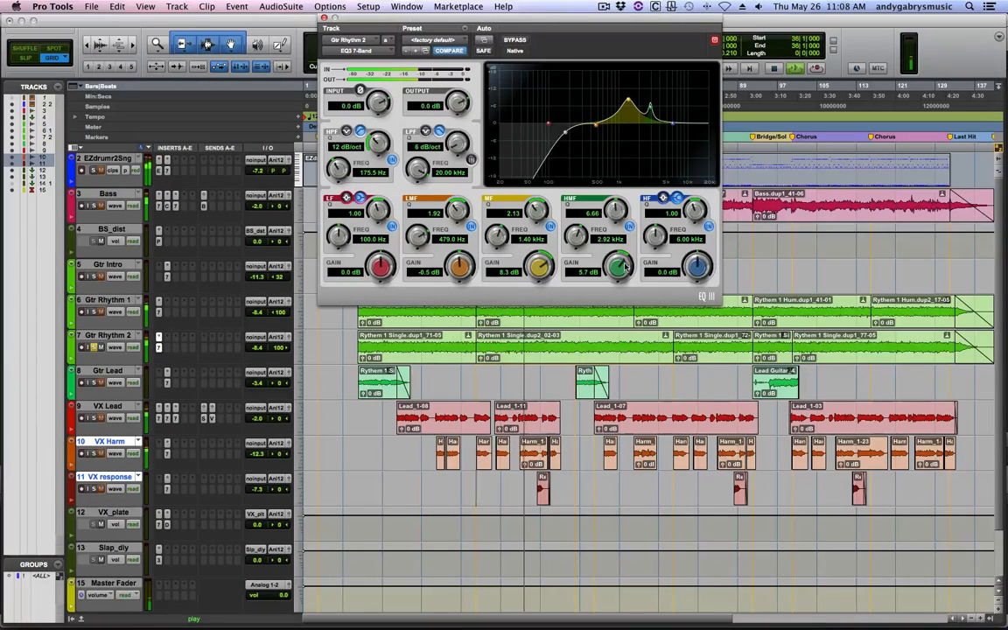
drag(616, 210, 632, 227)
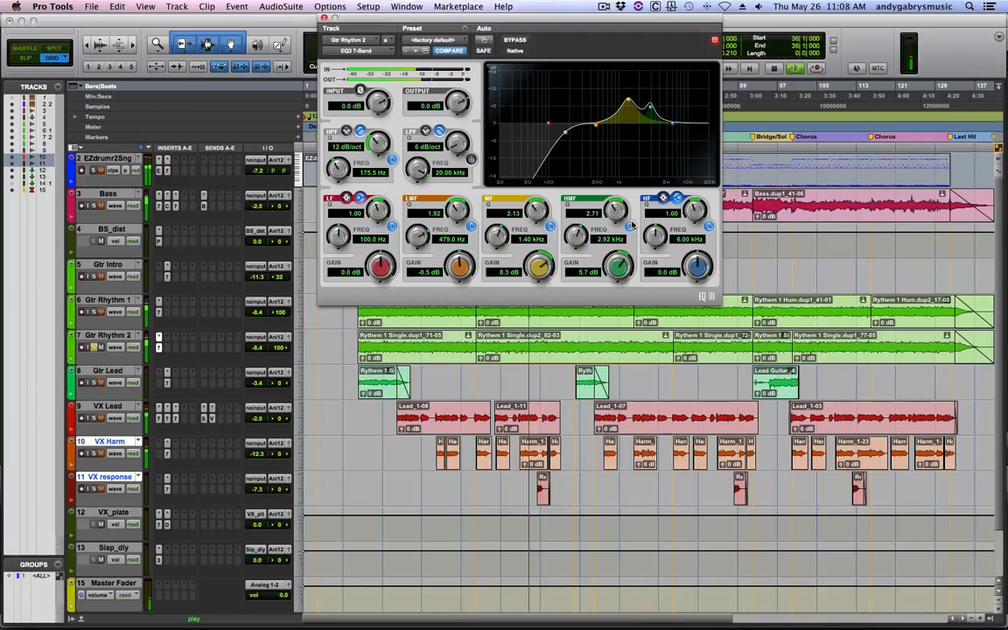
click(629, 226)
click(550, 226)
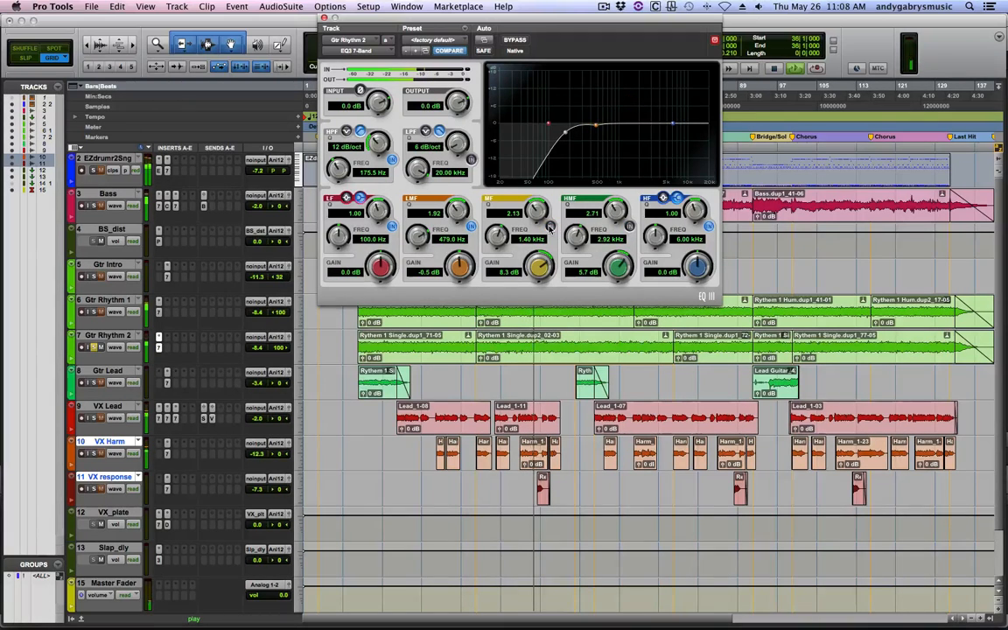
click(549, 226)
click(630, 227)
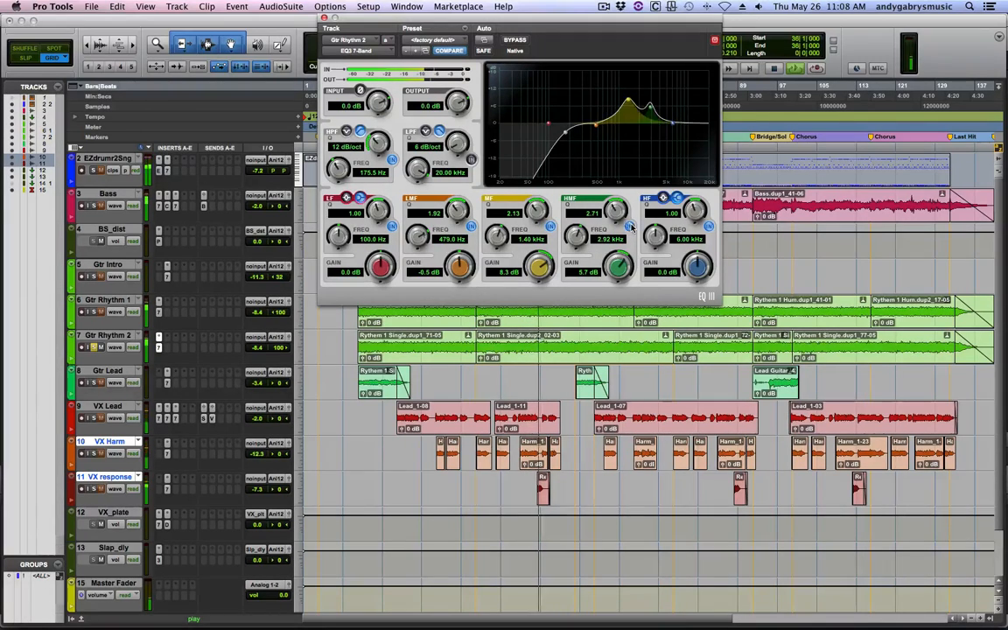
click(630, 226)
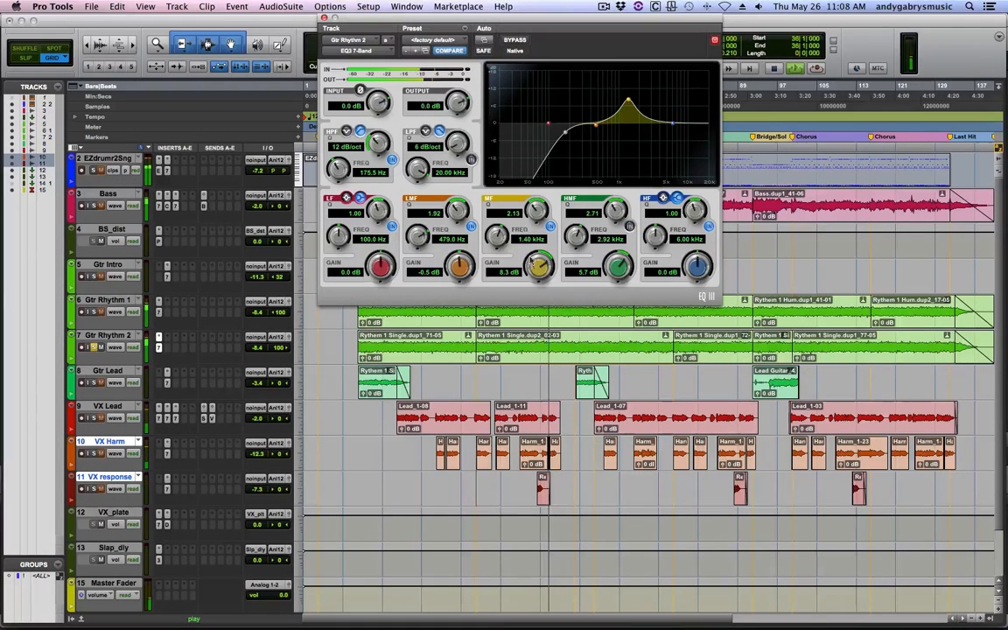
- Refine Gtr Rhythm 2's MF band to 5.5 dB at 1.43 kHz with Q 1.09, comparing the EQ against bypass
drag(535, 213, 537, 222)
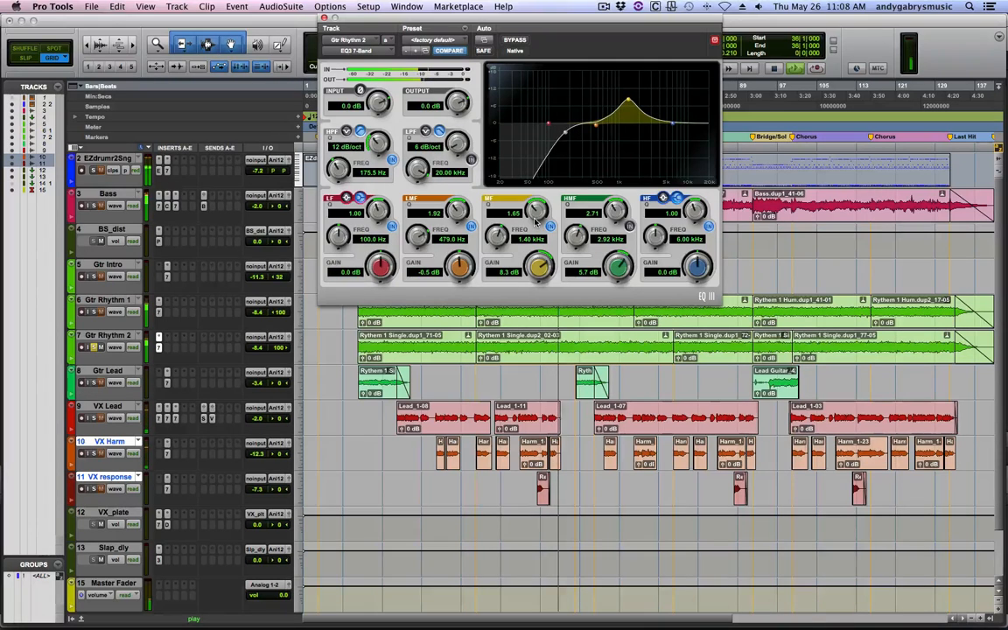
click(516, 41)
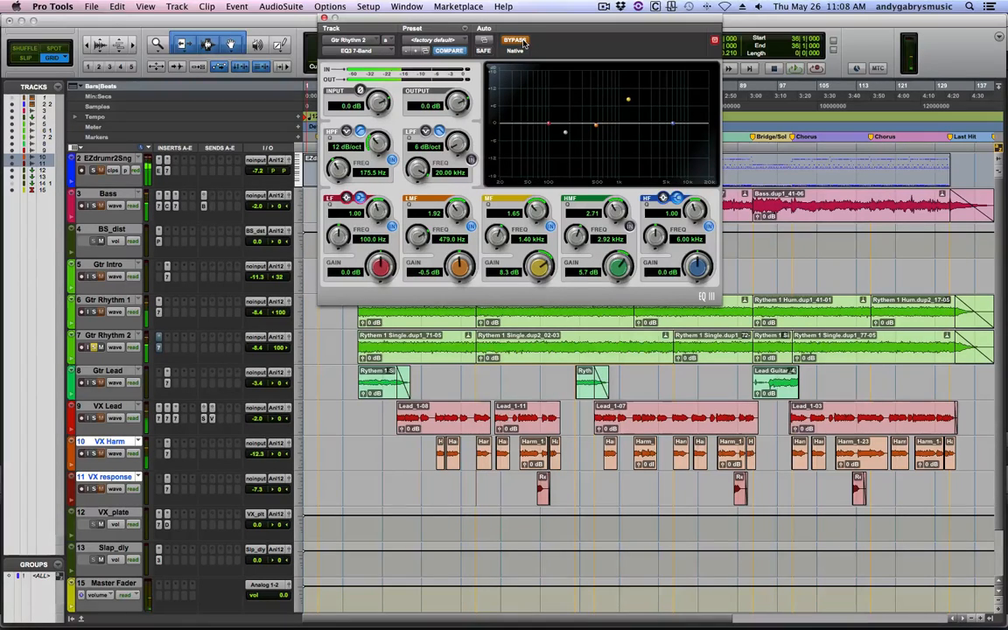
click(516, 41)
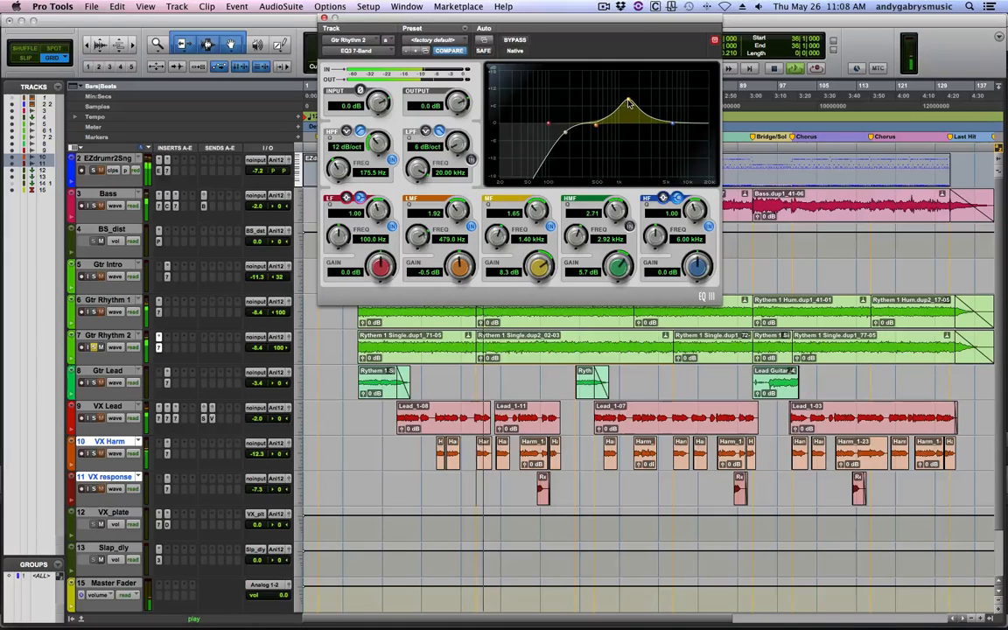
drag(628, 102, 629, 111)
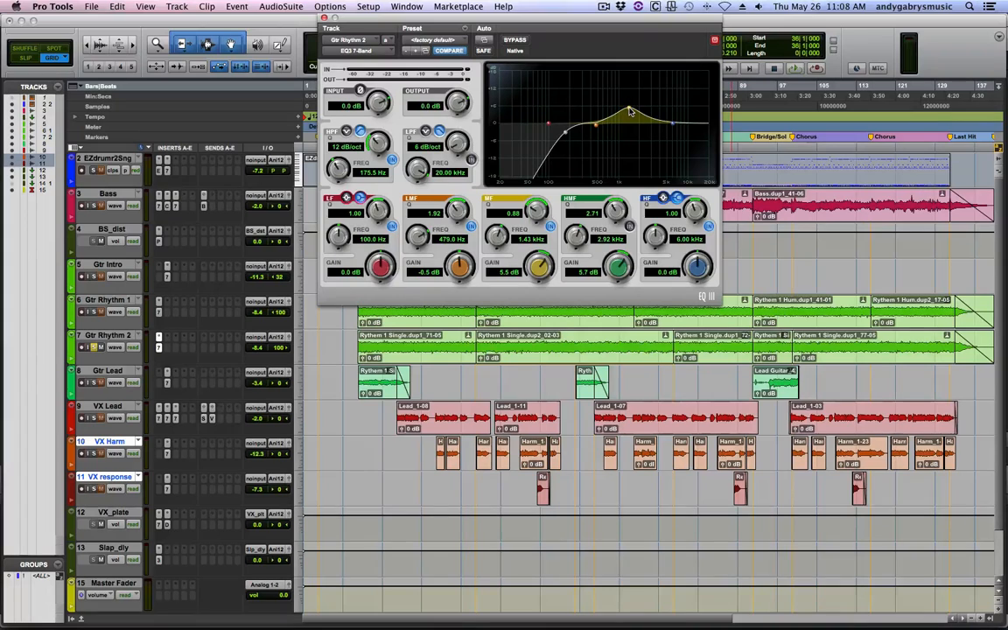
key(space)
mouse_move(630, 112)
mouse_down()
mouse_move(628, 71)
mouse_move(625, 142)
mouse_move(627, 110)
mouse_up()
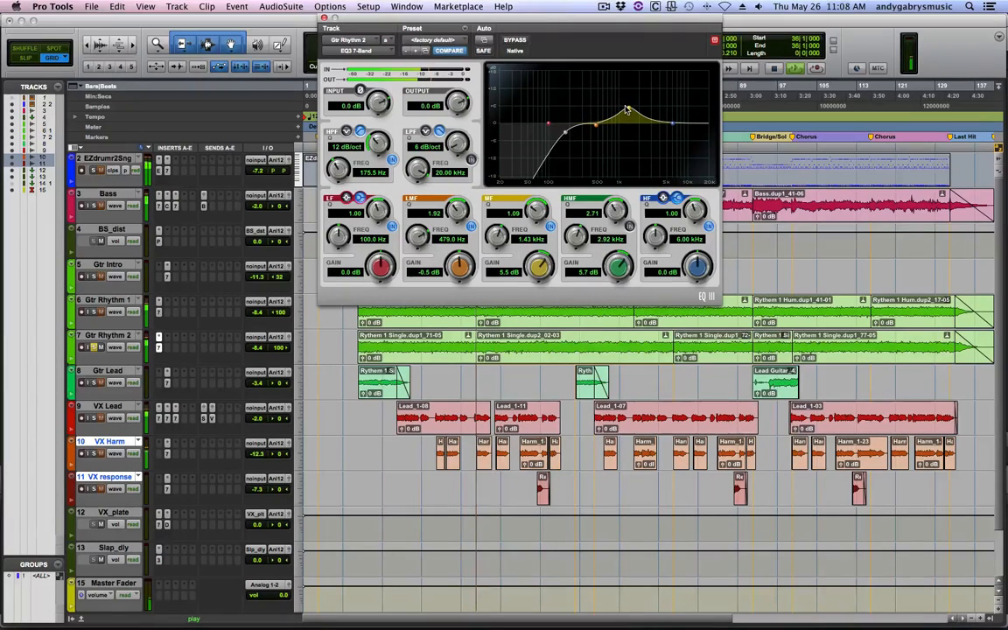
click(517, 42)
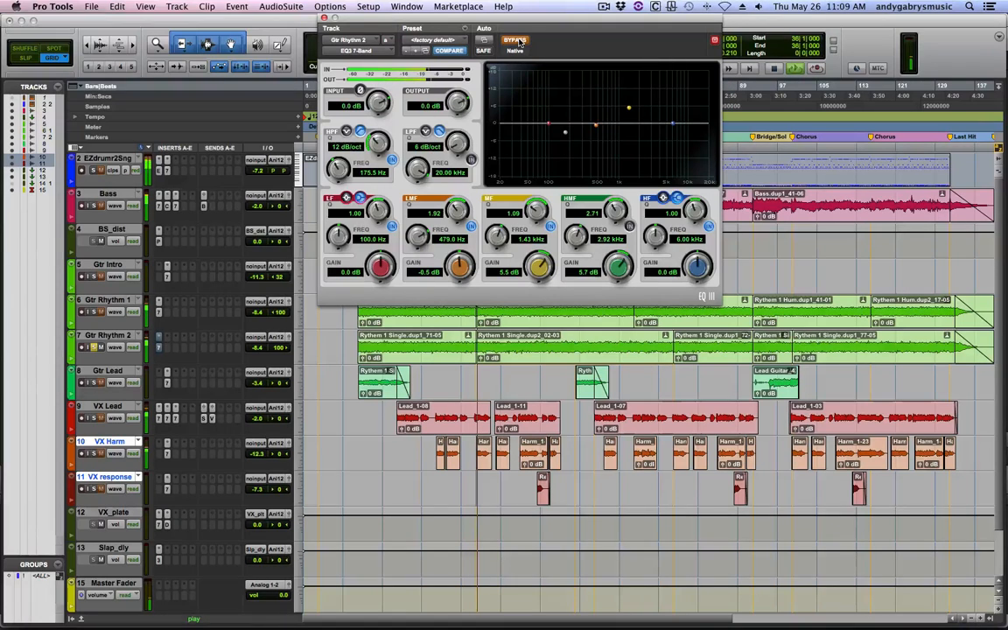
click(519, 42)
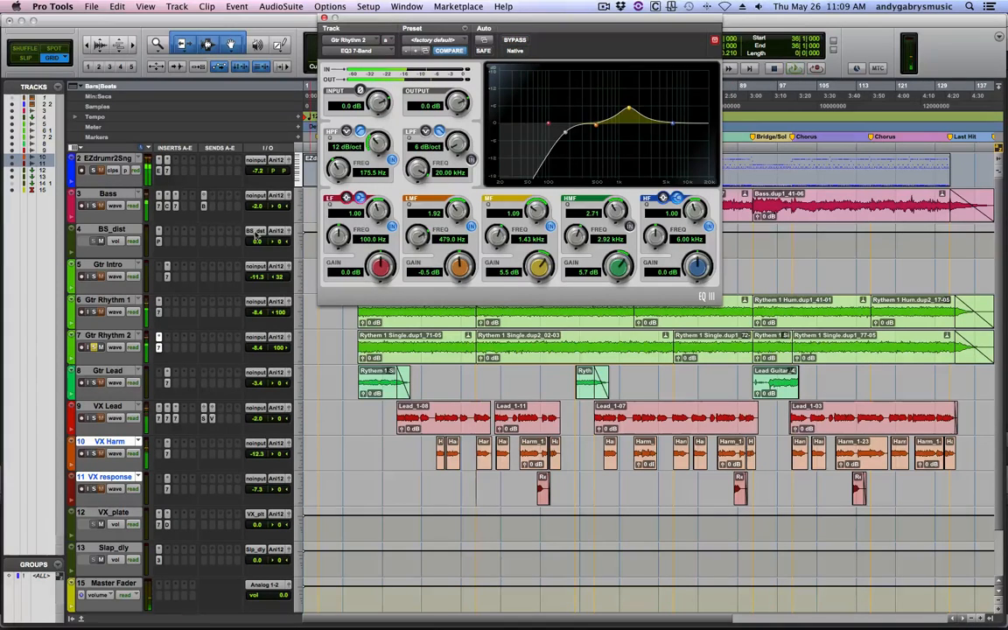
- Solo Gtr Rhythm 1 along with Gtr Rhythm 2 and compare playback with all tracks' EQ inserts bypassed and re-enabled
click(94, 312)
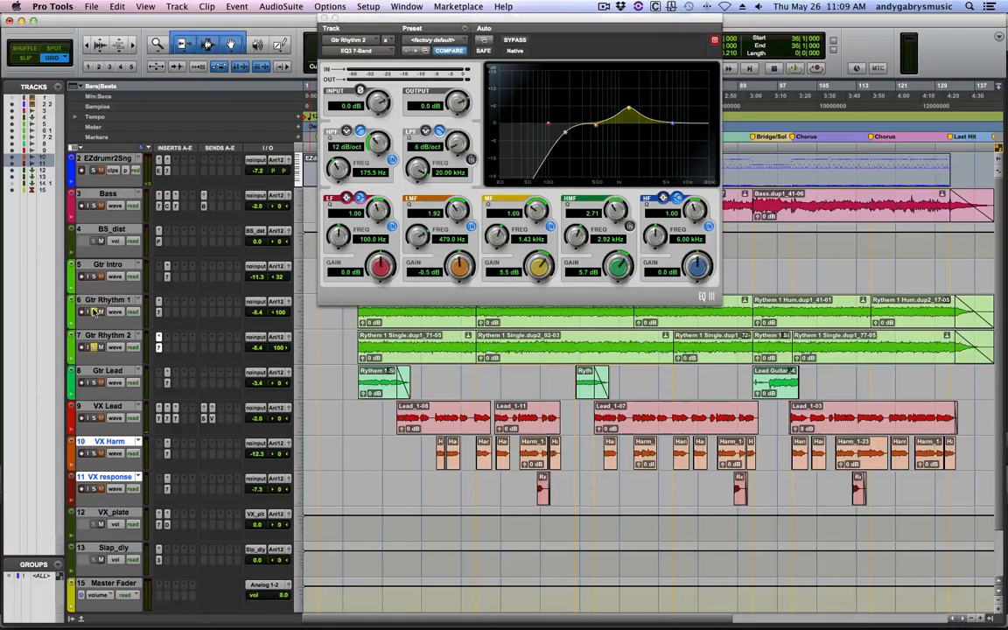
key(space)
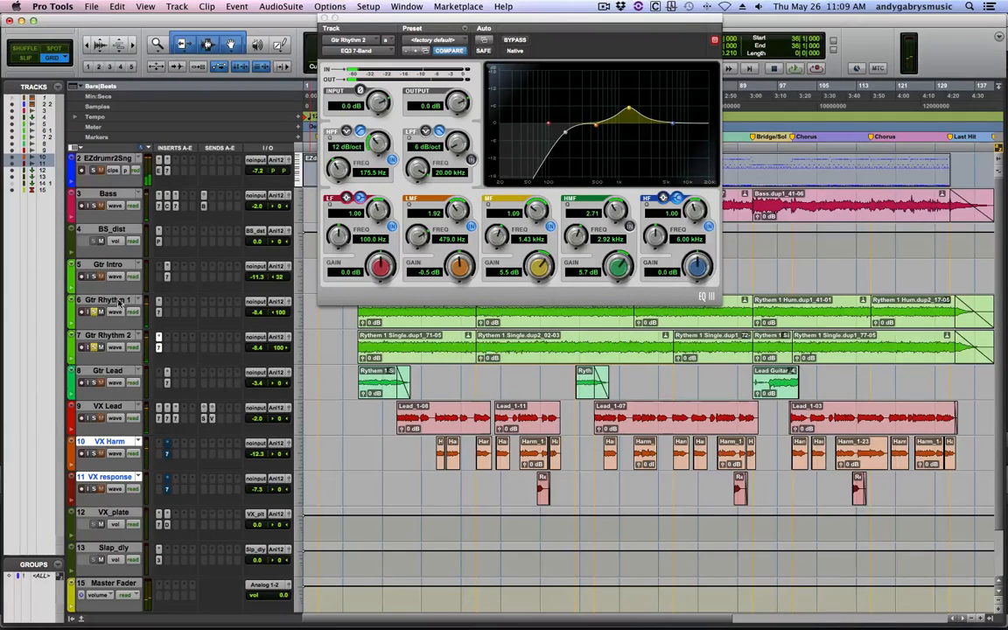
alt+click(120, 302)
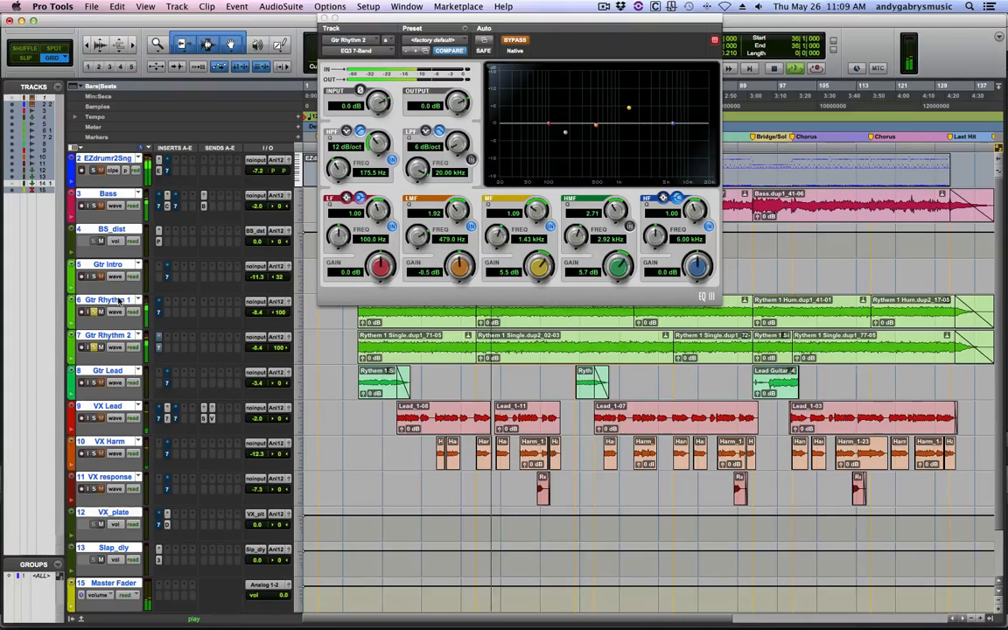
key(shift+e)
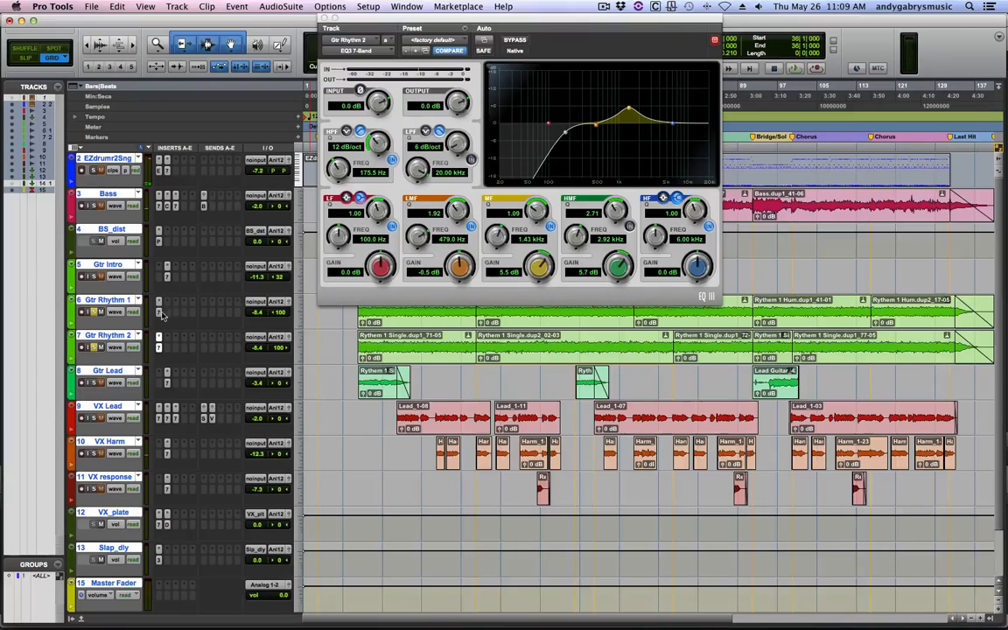
- Add a mono Dynamics plug-in to Gtr Rhythm 1's second insert slot
click(114, 301)
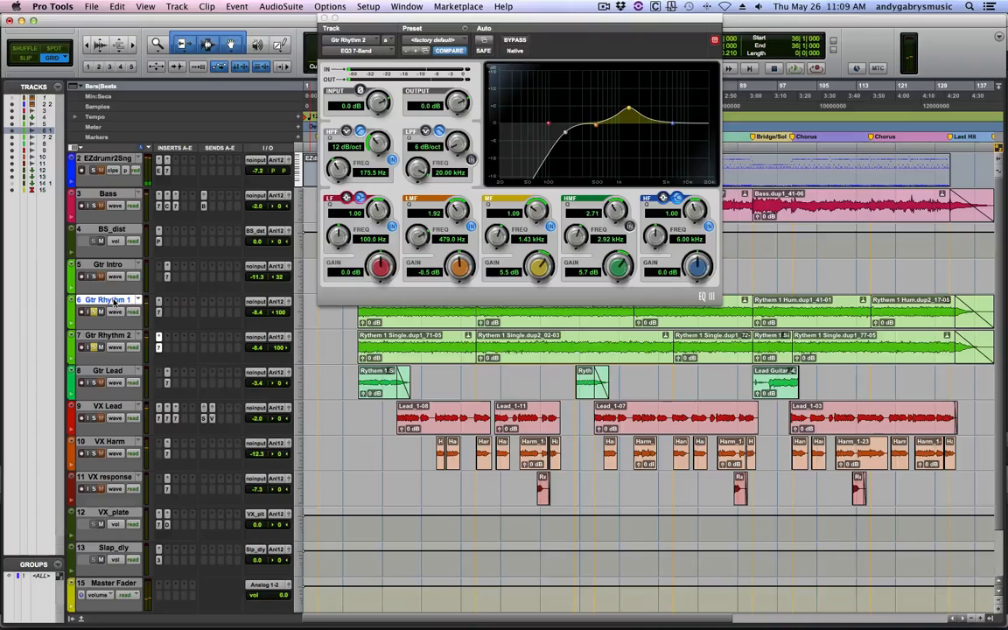
click(168, 305)
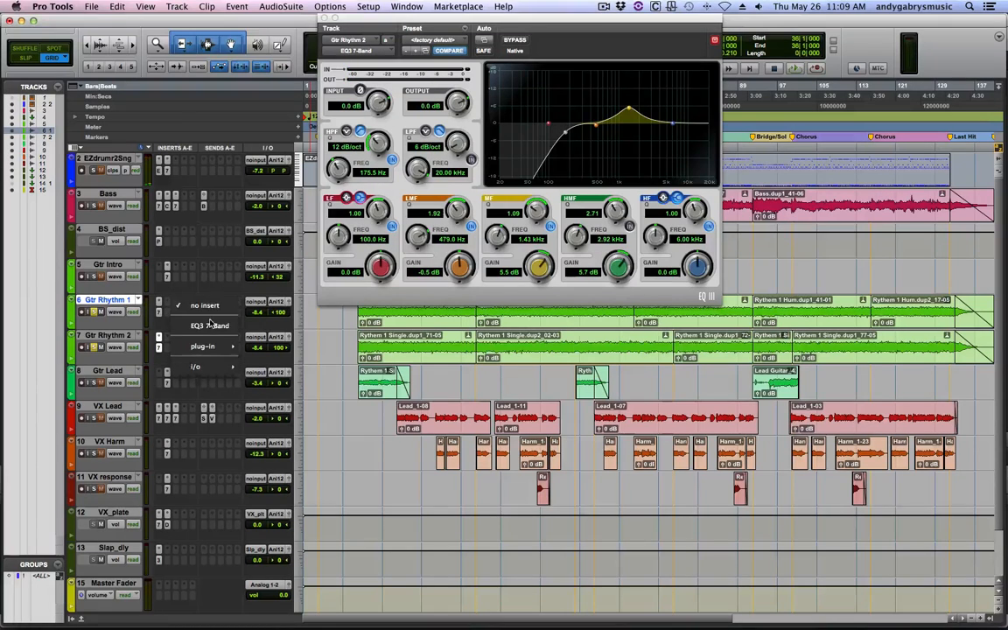
mouse_move(207, 348)
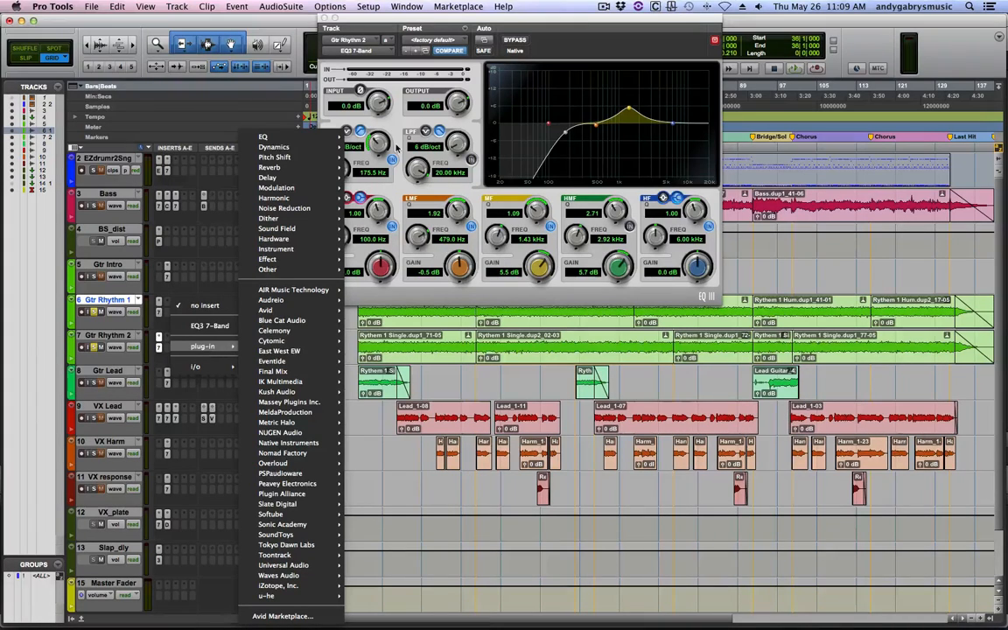
mouse_move(302, 146)
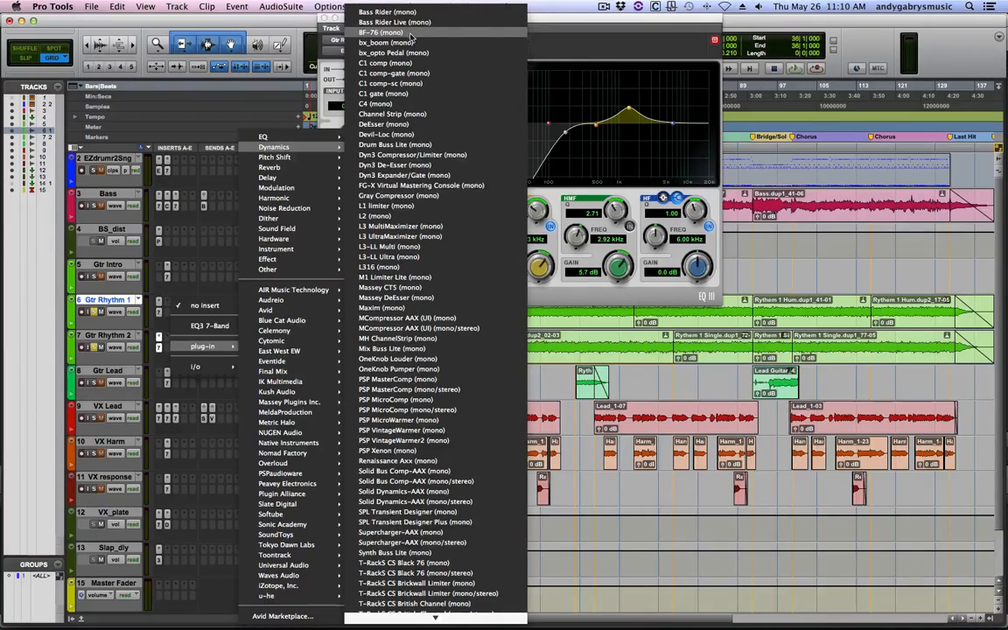
- Insert a BF-76 (mono) compressor on the Gtr Rhythm 1 track and adjust its ratio during playback
click(409, 33)
key(space)
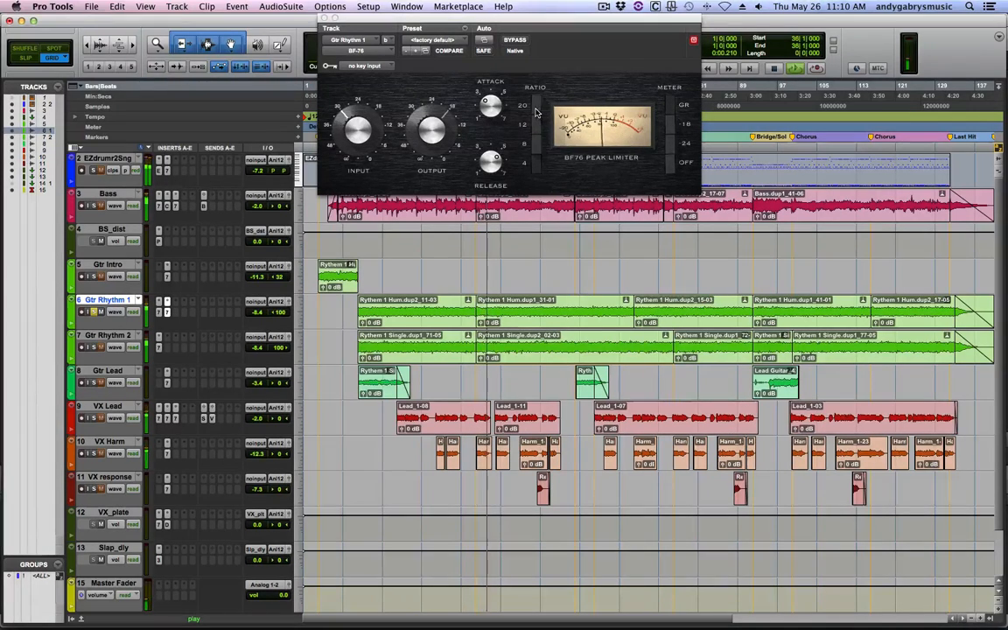
click(538, 110)
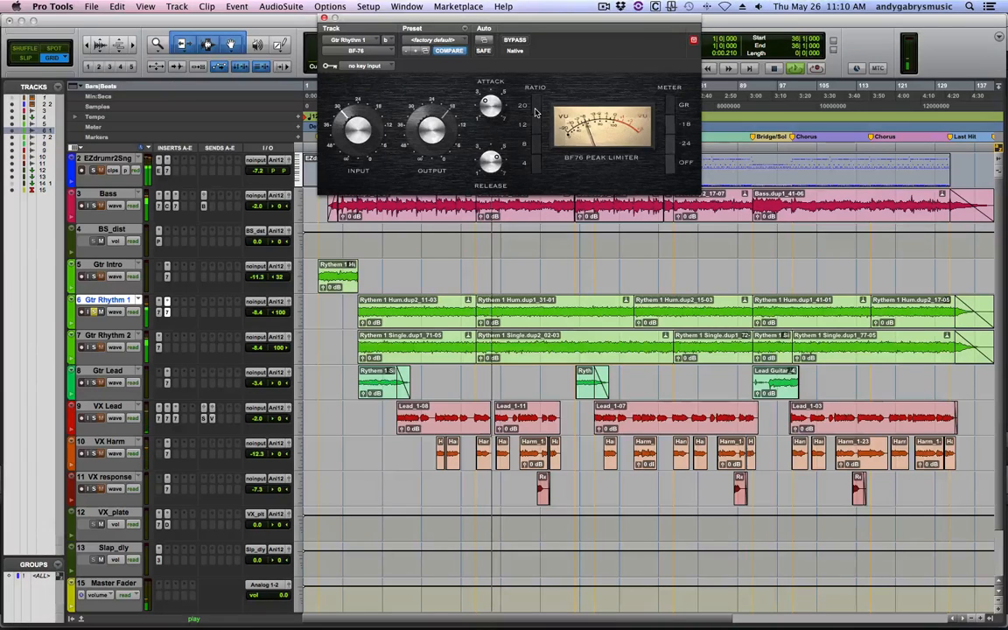
- Adjust the BF-76's output level on Gtr Rhythm 1 while comparing the compressed sound with the bypassed sound
click(522, 42)
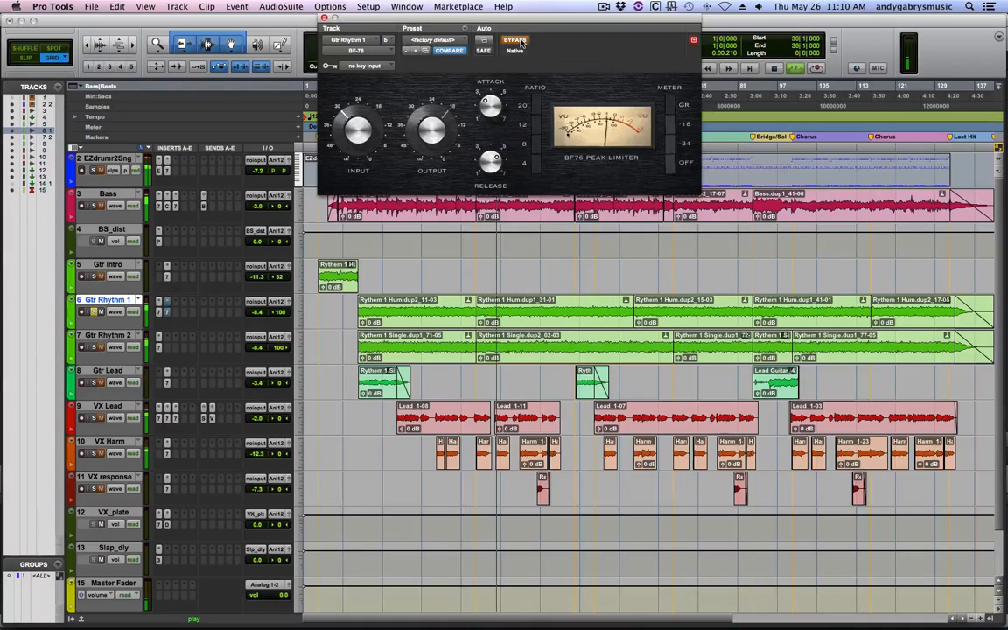
click(519, 42)
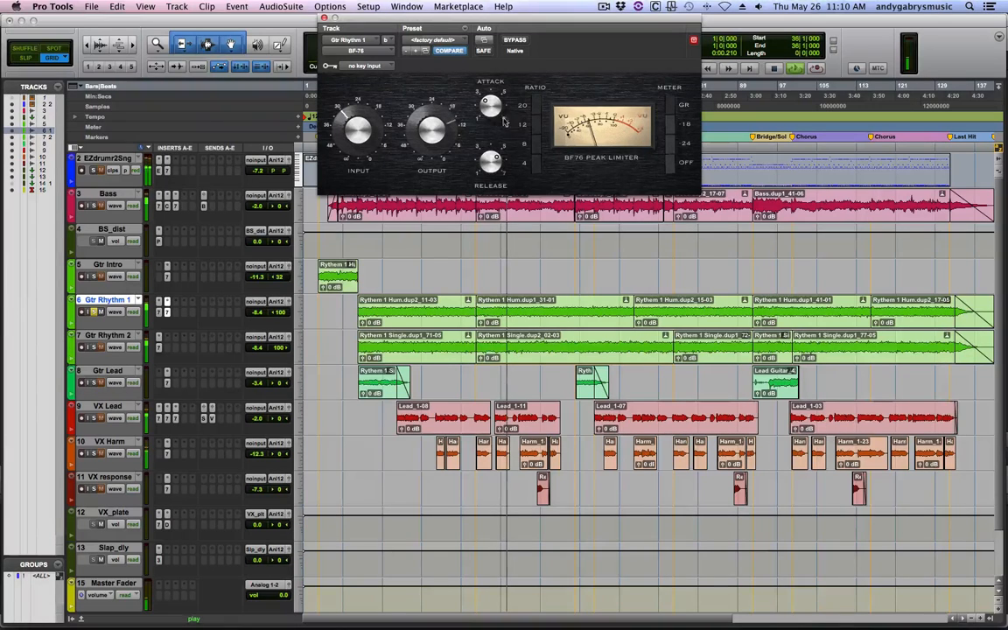
key(space)
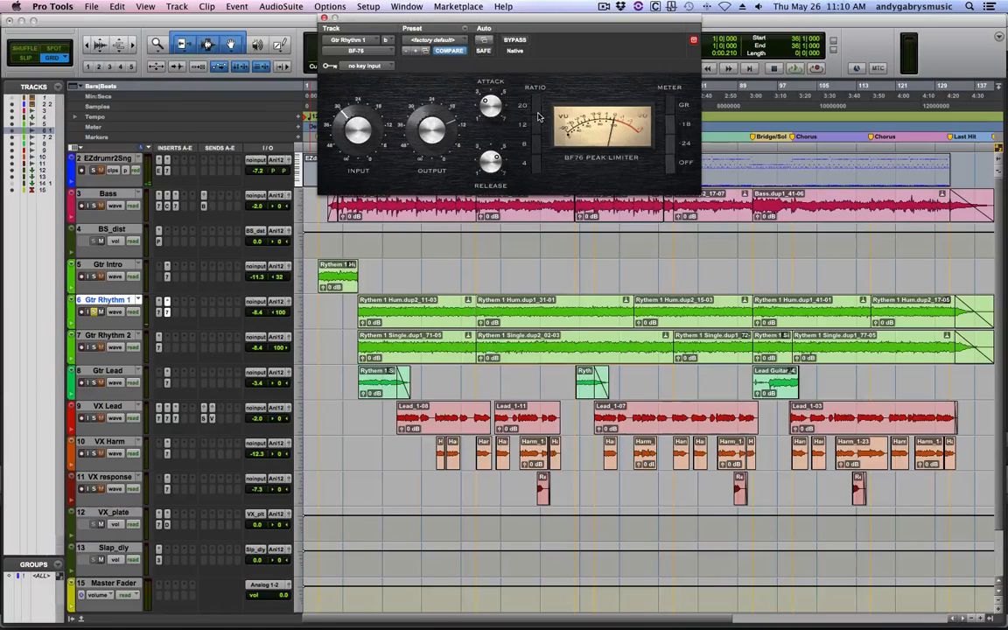
key(space)
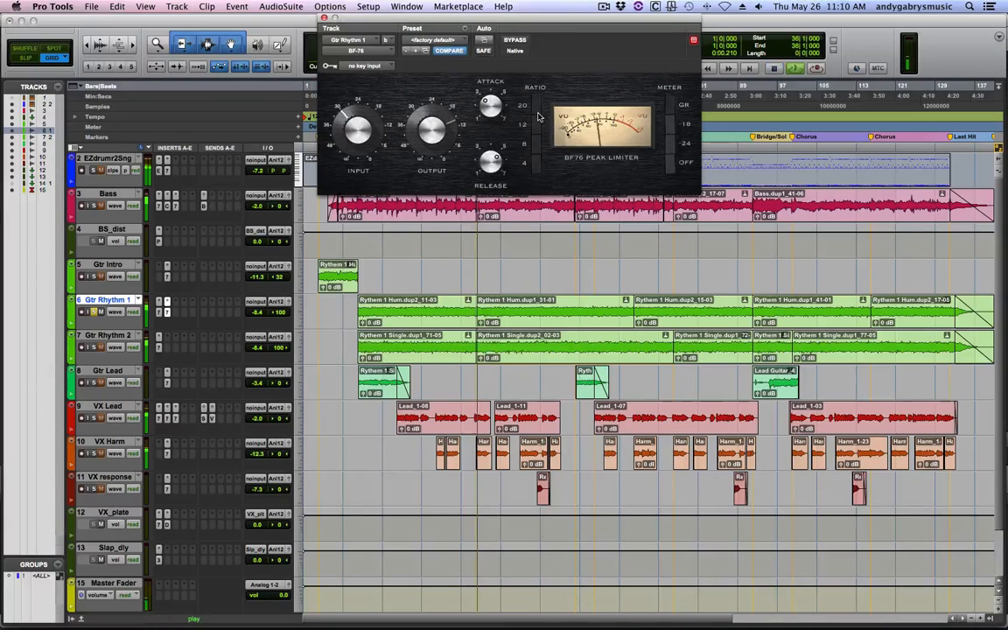
click(513, 40)
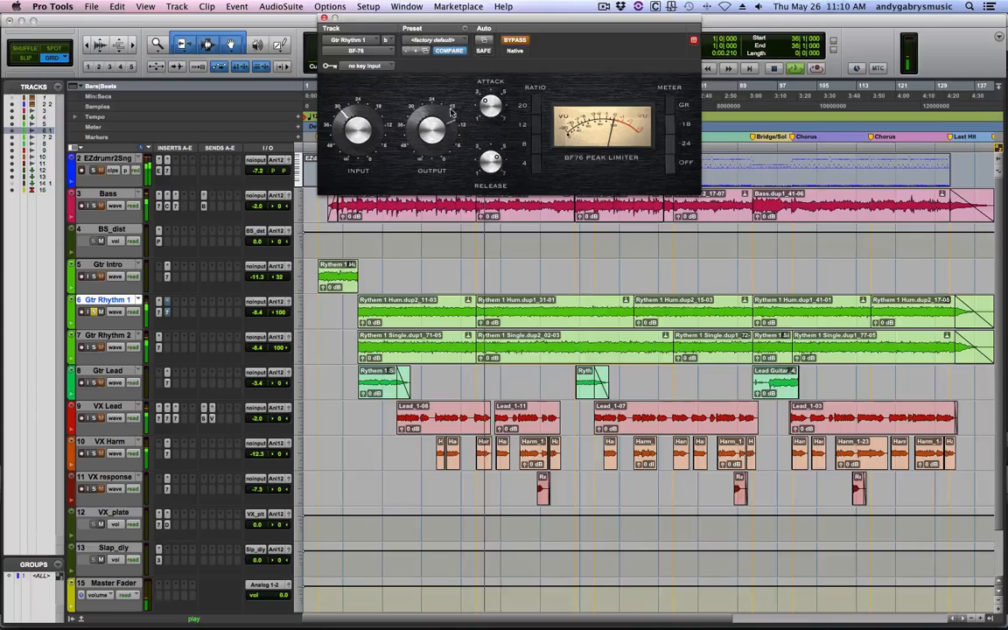
click(516, 40)
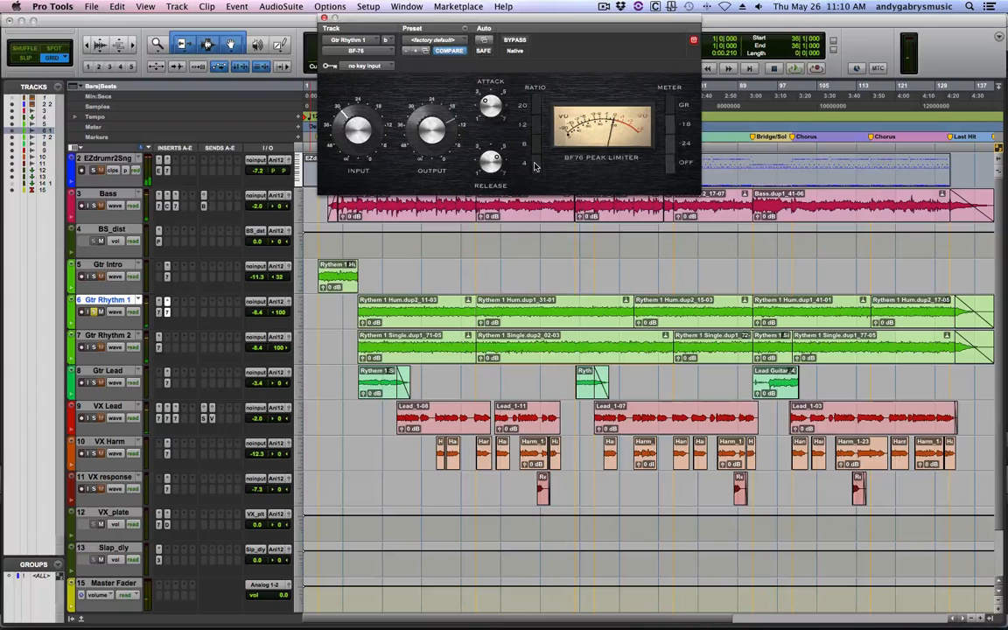
key(space)
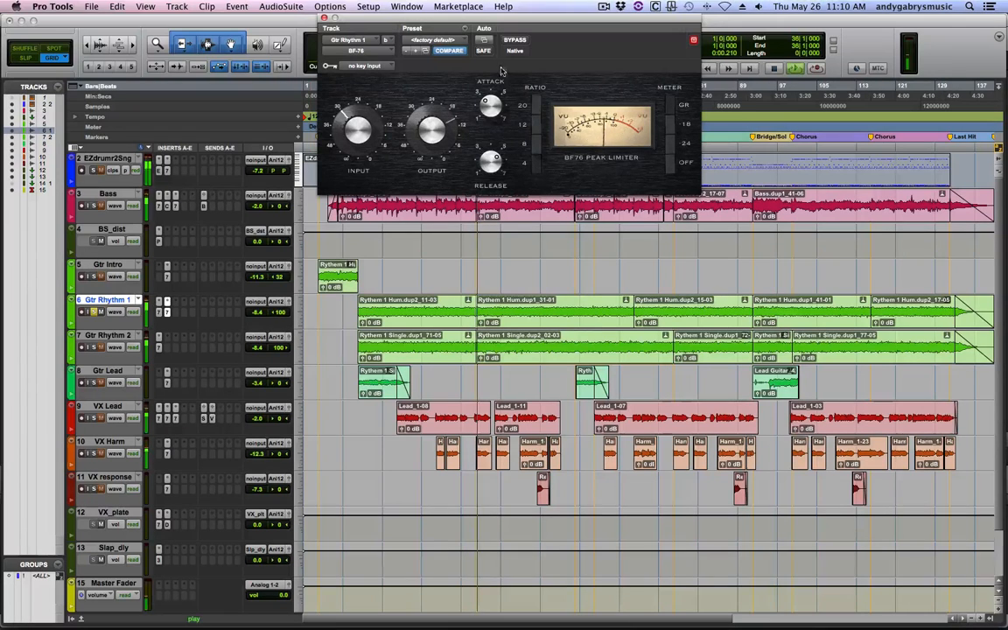
- Turn the BF-76's attack toward 1 on Gtr Rhythm 1, checking the sound against bypass during playback
click(514, 40)
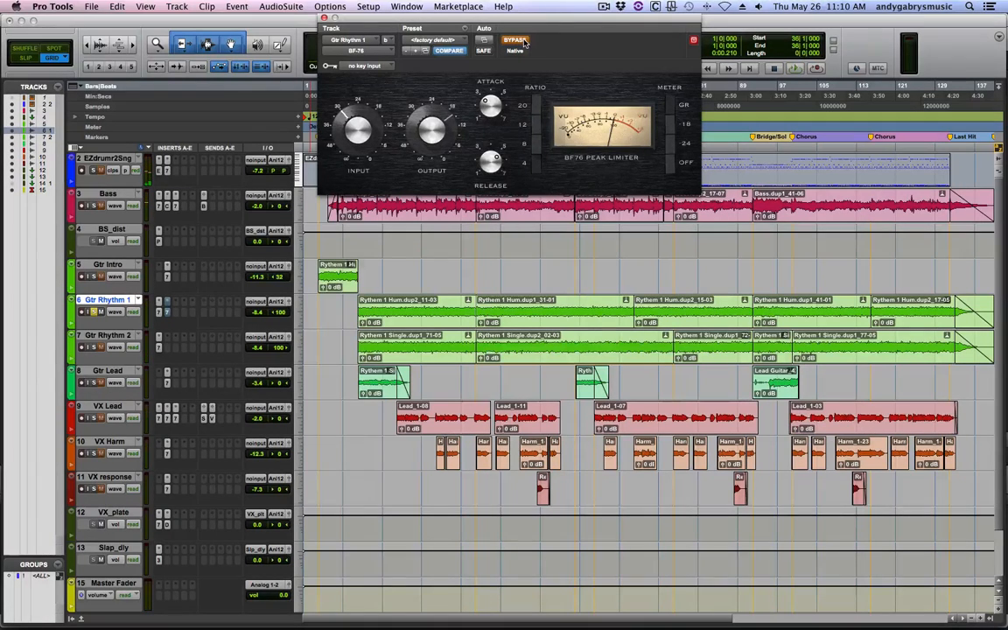
click(523, 40)
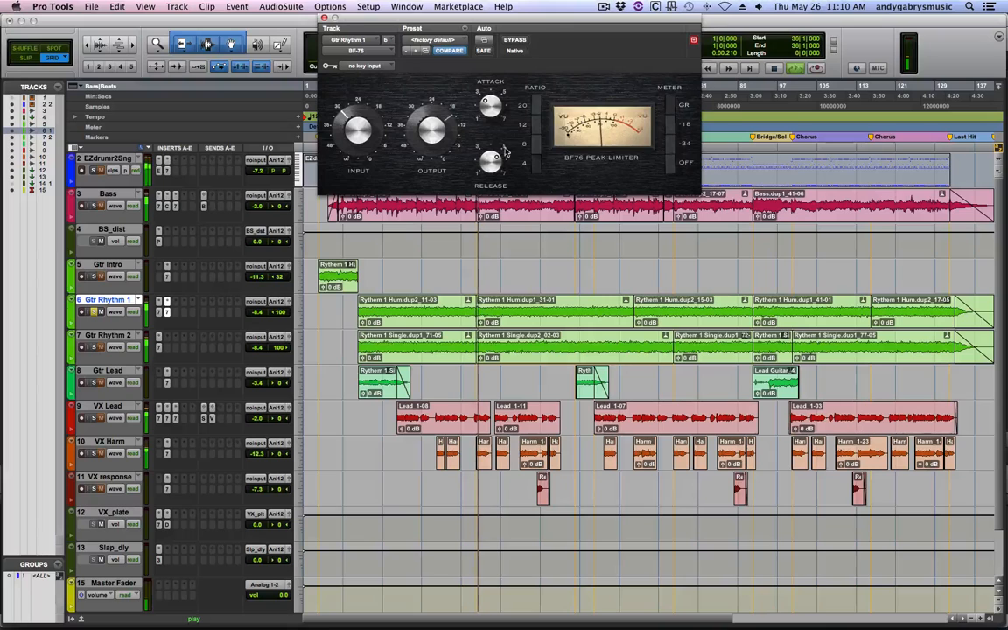
click(520, 40)
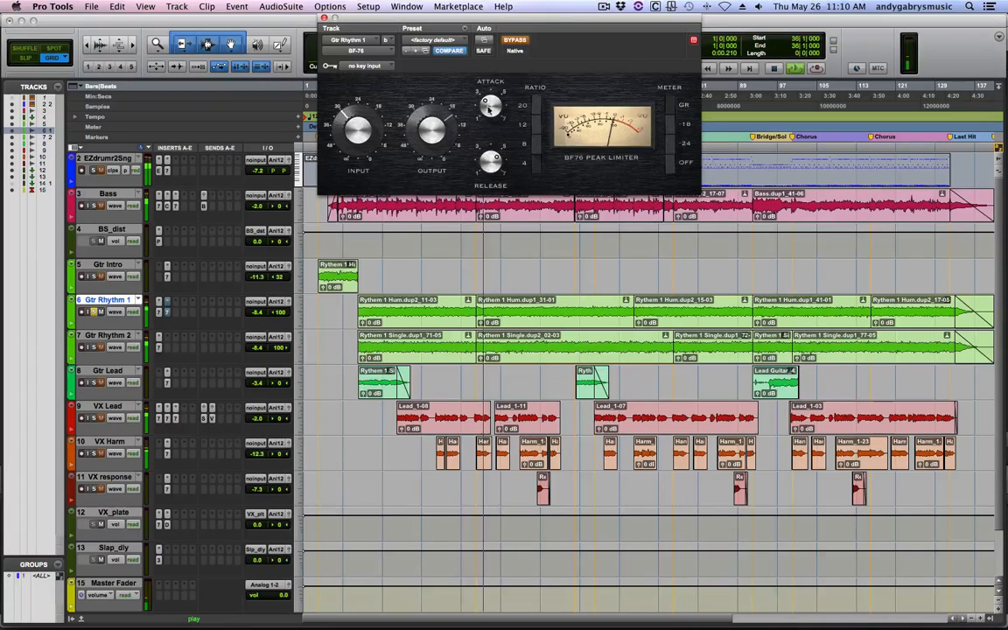
click(516, 41)
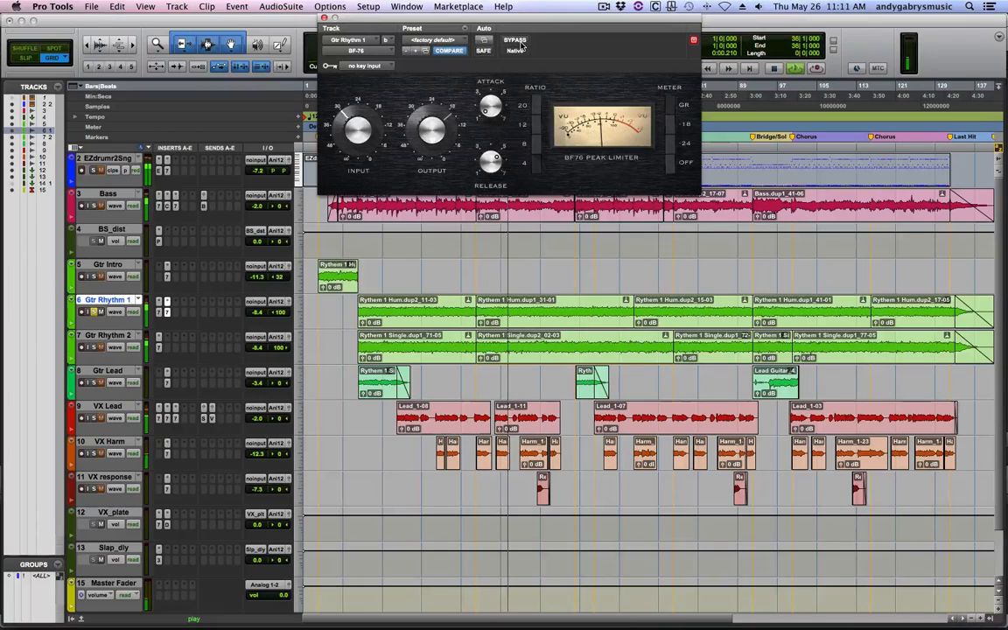
key(space)
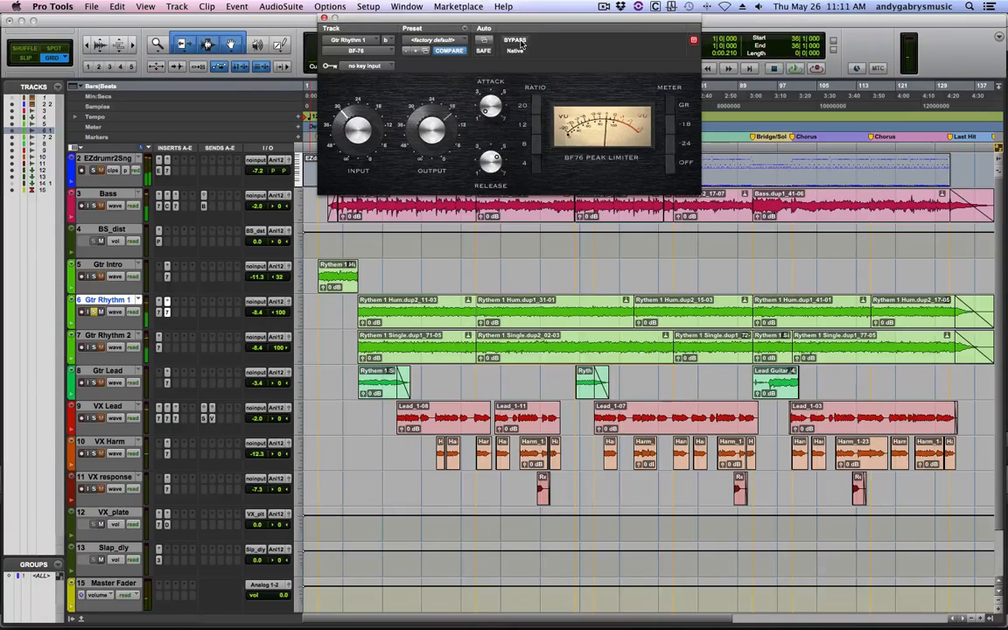
- Turn the BF-76's release toward 7, compare the result with bypass, and close the plug-in window
key(space)
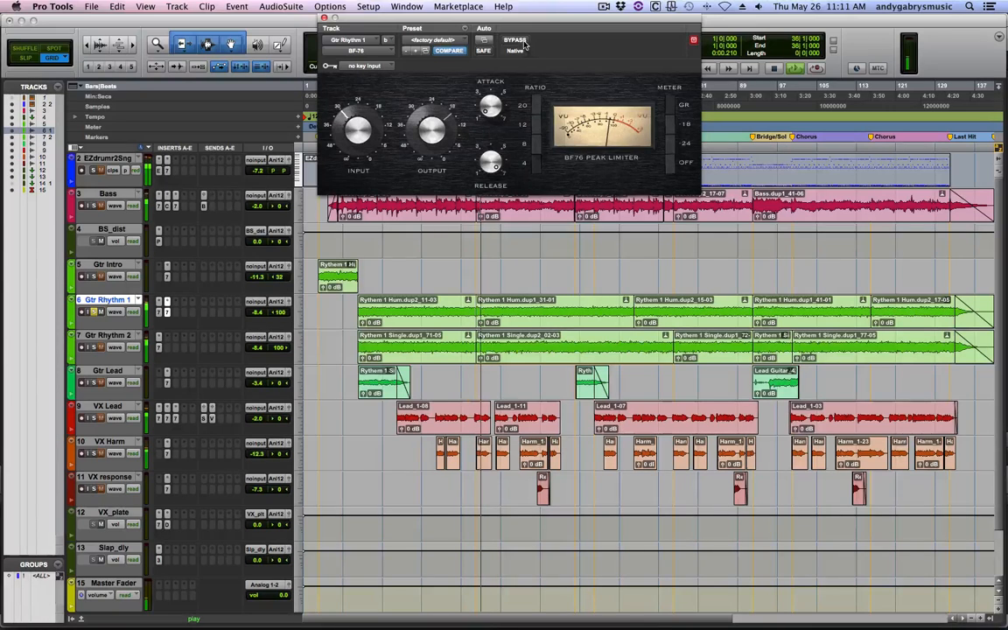
click(523, 43)
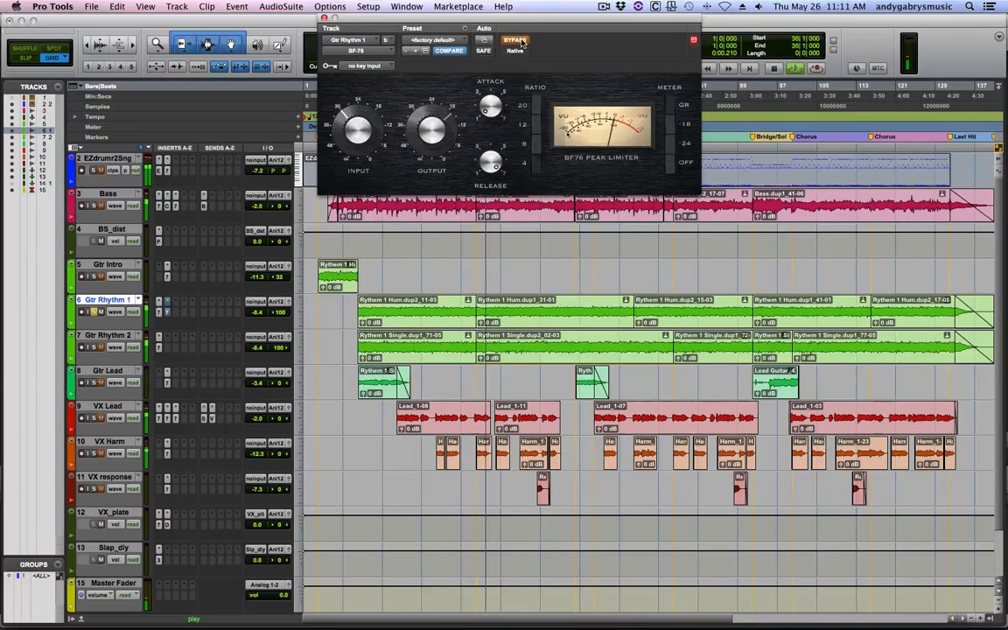
click(523, 43)
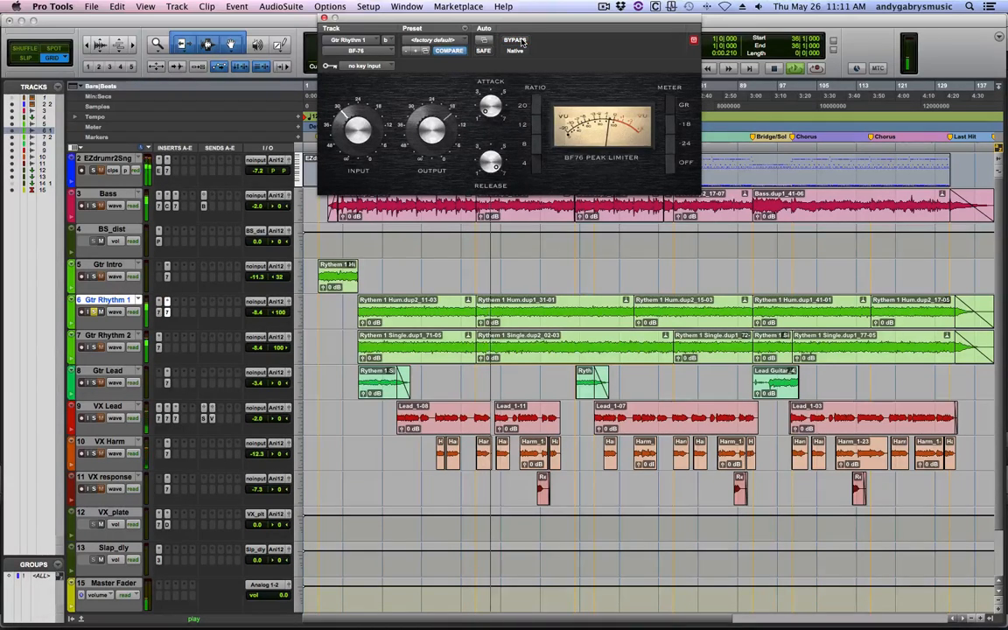
click(523, 43)
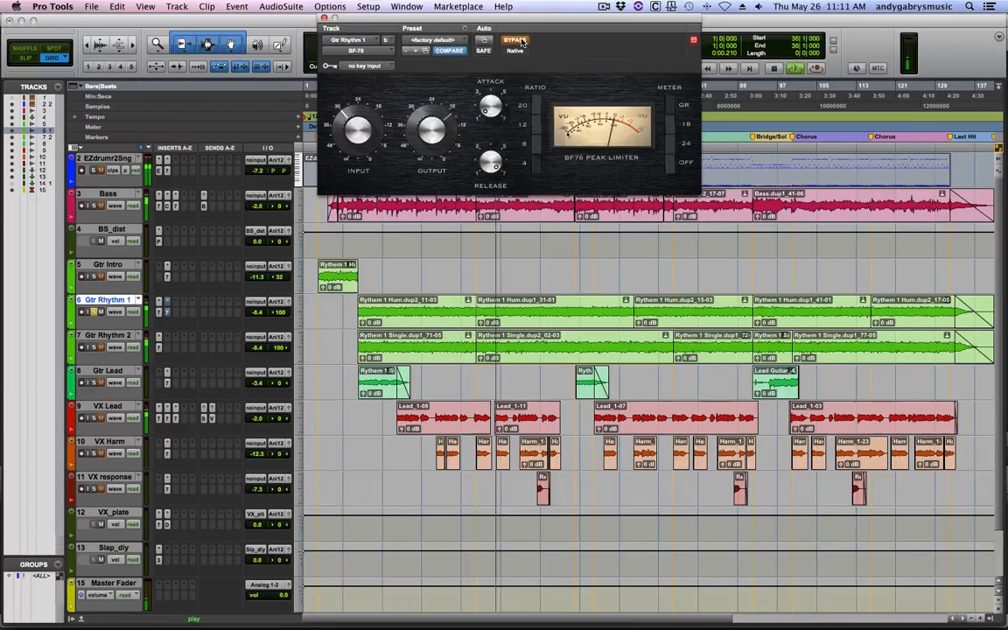
click(523, 42)
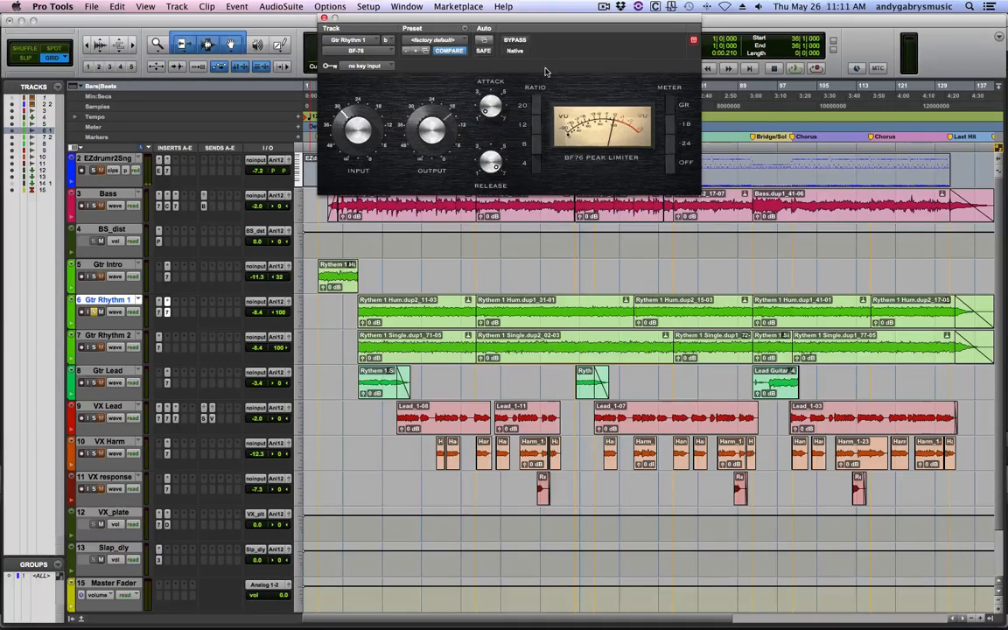
click(323, 18)
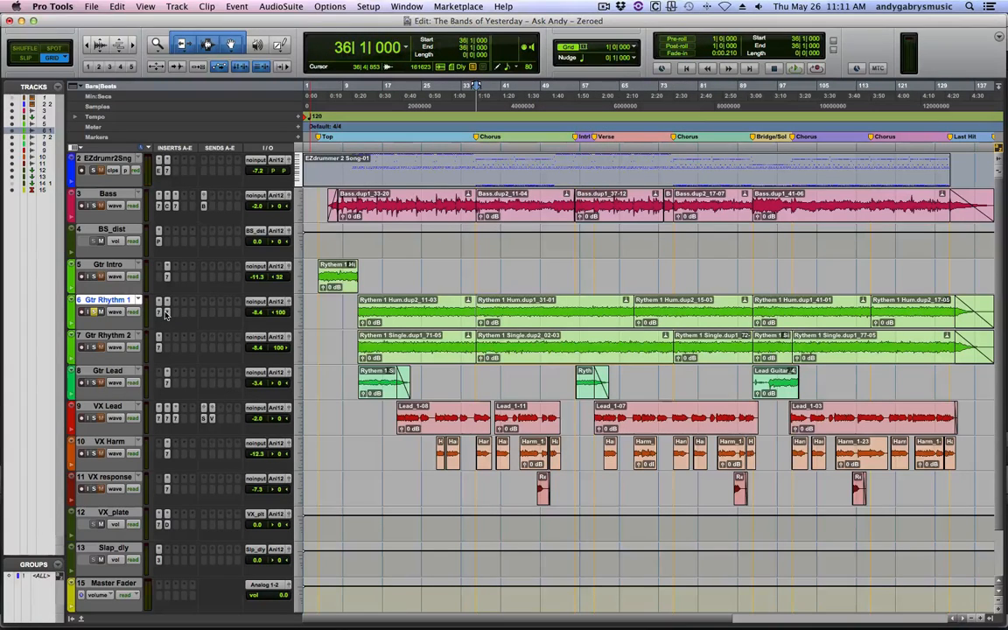
- Copy Gtr Rhythm 1's BF-76 to Gtr Rhythm 2, solo that track, and play it with the compressor bypassed
click(95, 348)
click(167, 346)
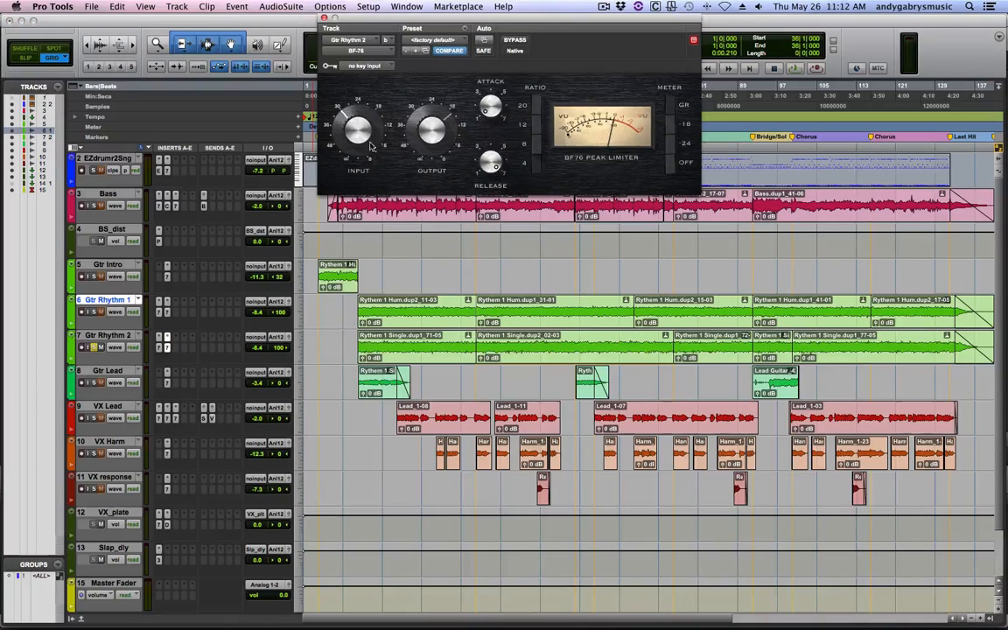
click(508, 40)
key(space)
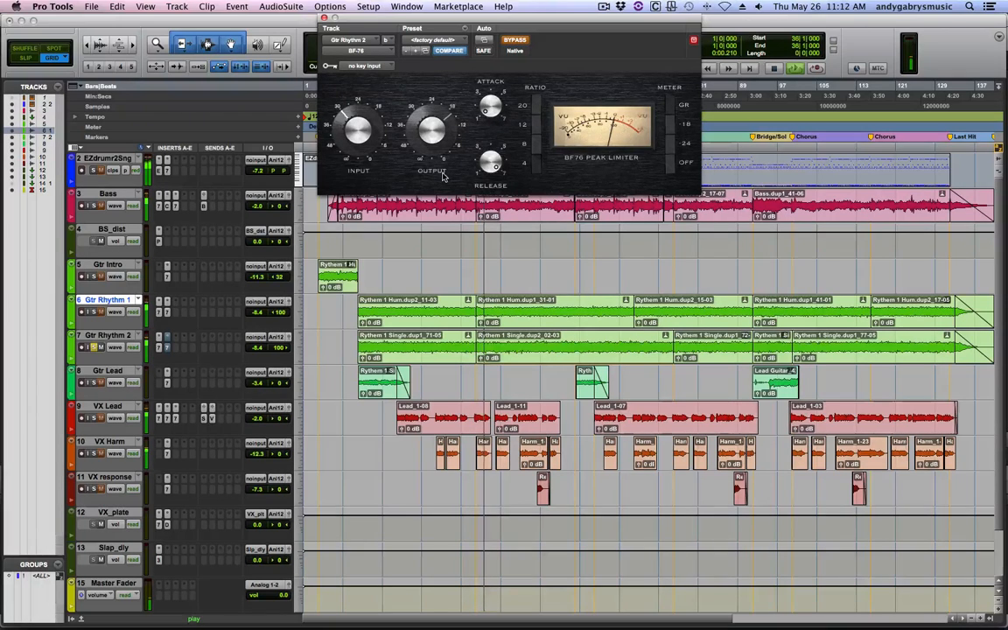
- Raise the BF-76's input on Gtr Rhythm 2 and compare the compressed guitar with the bypassed one
click(519, 41)
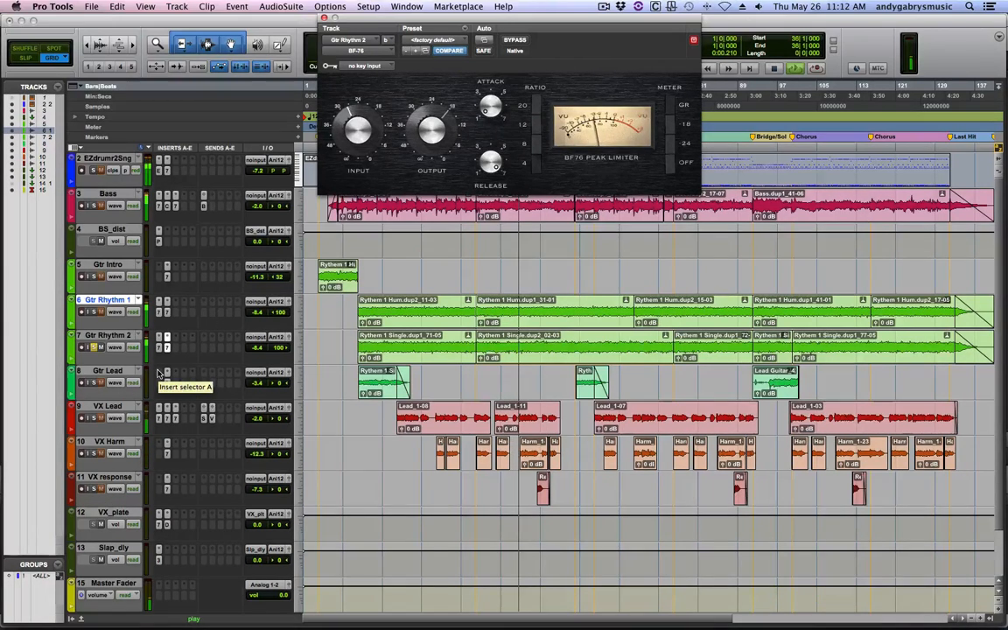
click(516, 41)
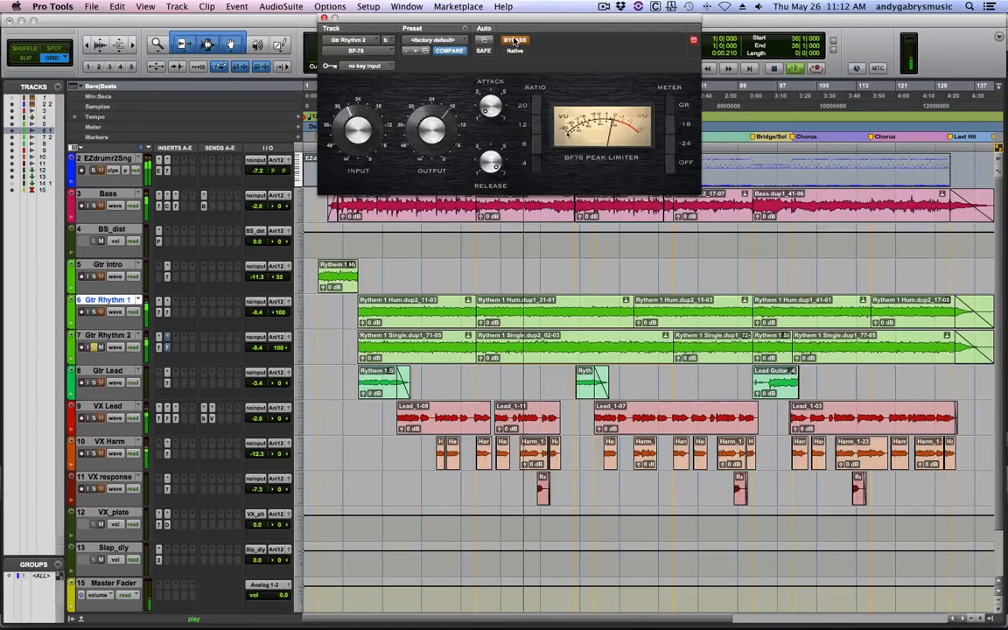
click(515, 41)
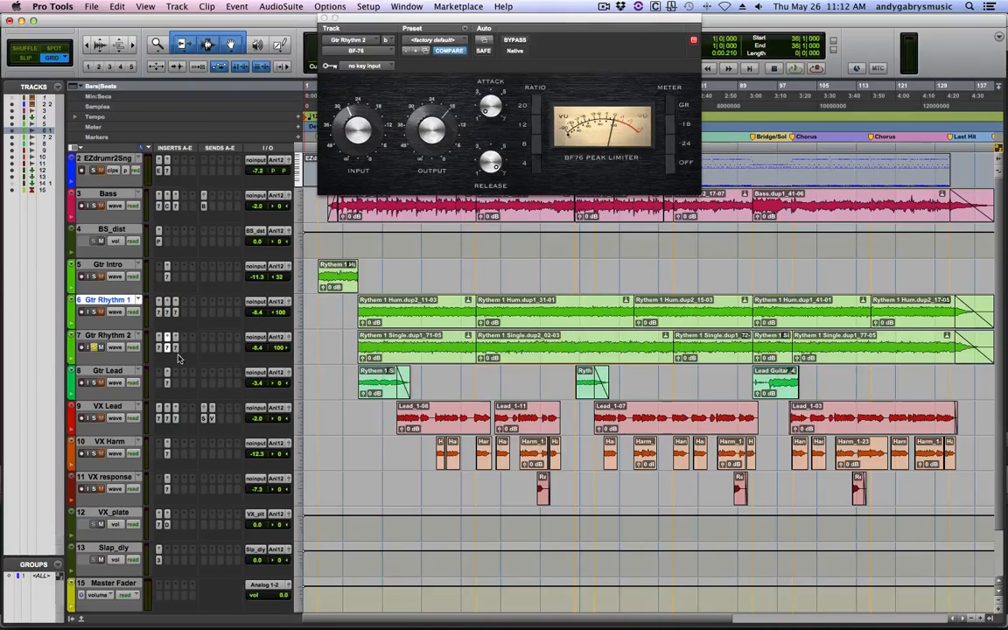
- On Gtr Rhythm 2, switch off the MF band in the first EQ3 and the high-pass filter in the EQ3 after the compressor
click(159, 347)
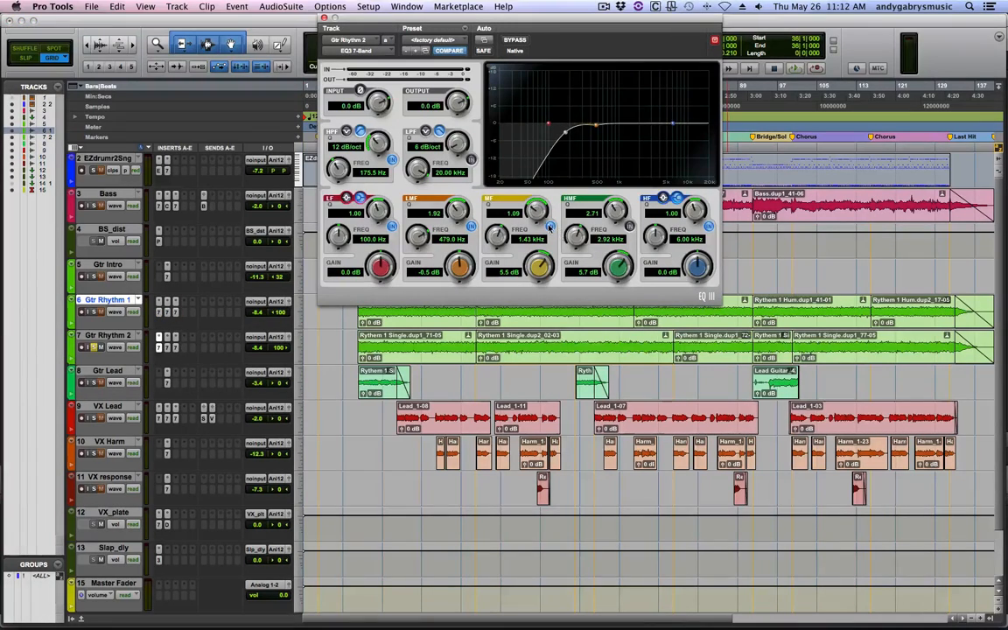
click(324, 18)
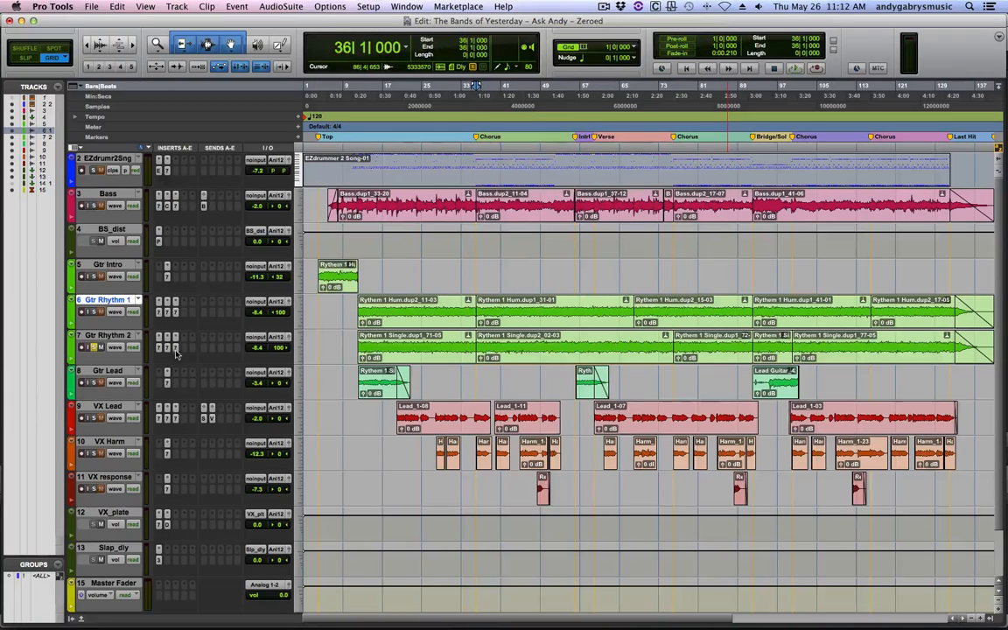
click(159, 335)
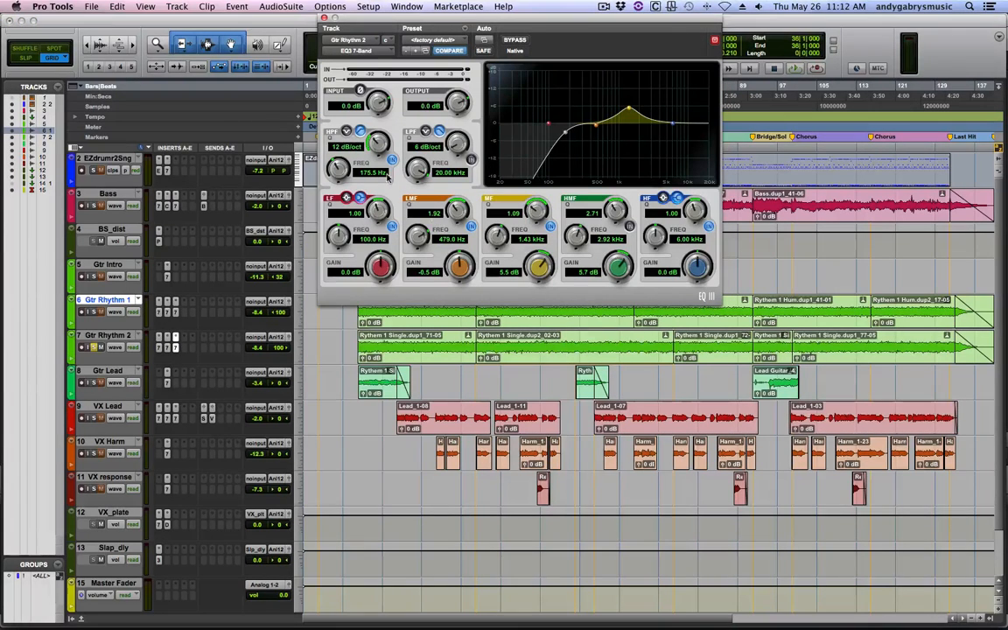
click(359, 131)
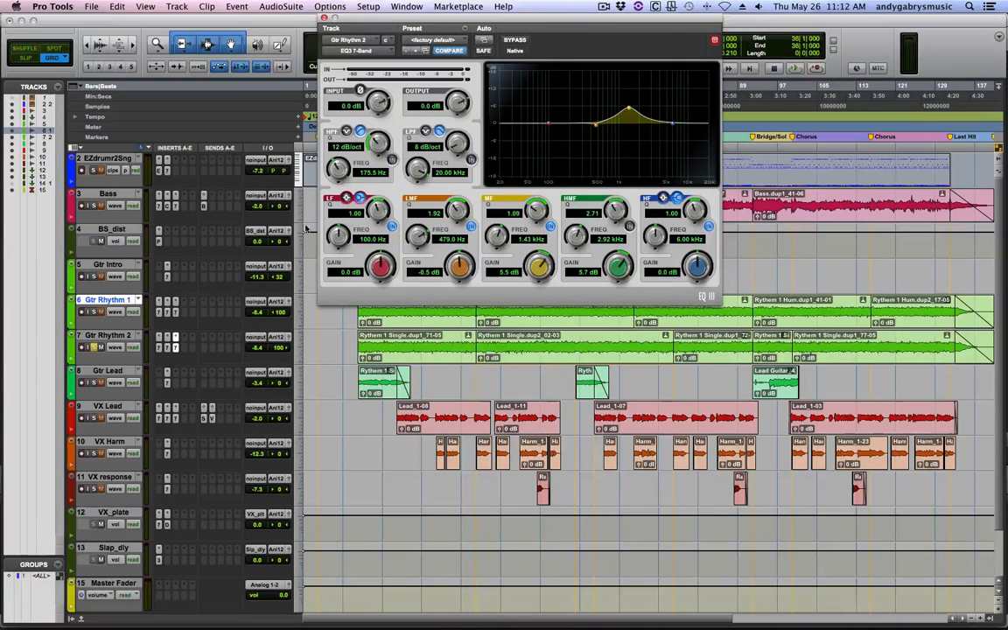
- Review Gtr Rhythm 2's insert chain in order: the first EQ3, the BF-76, and the second EQ3
click(161, 348)
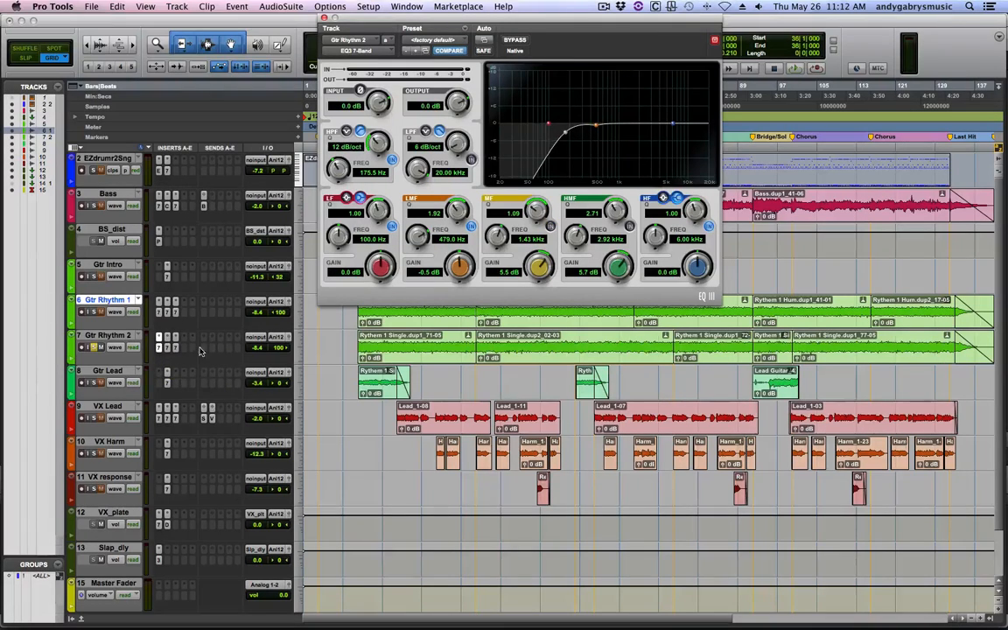
click(171, 348)
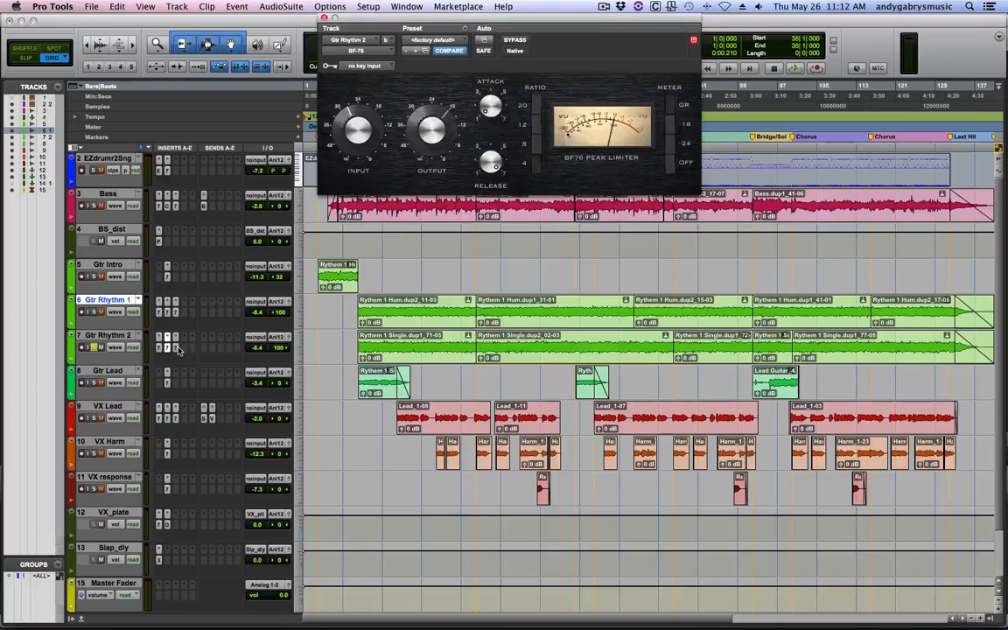
click(160, 338)
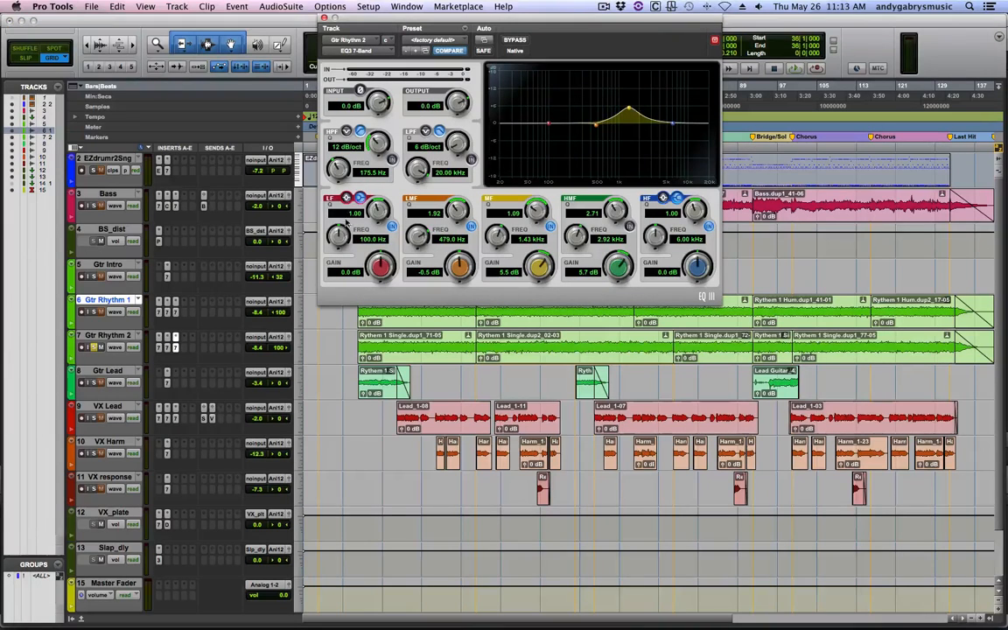
- On Gtr Rhythm 1, switch off the MF band in the first EQ3 and the high-pass filter and LMF band in the EQ3 after the compressor
click(159, 313)
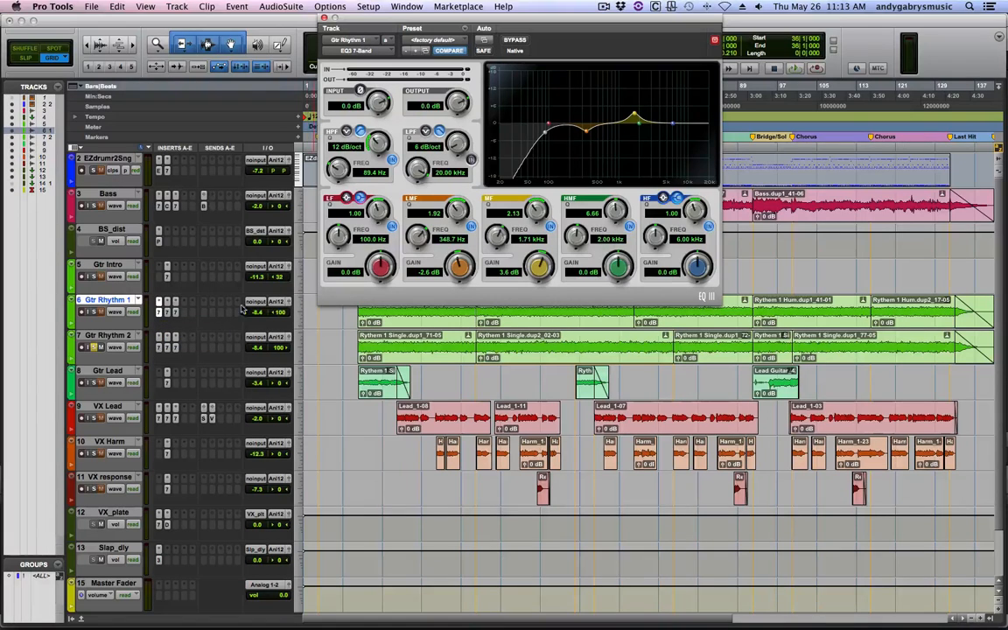
click(493, 198)
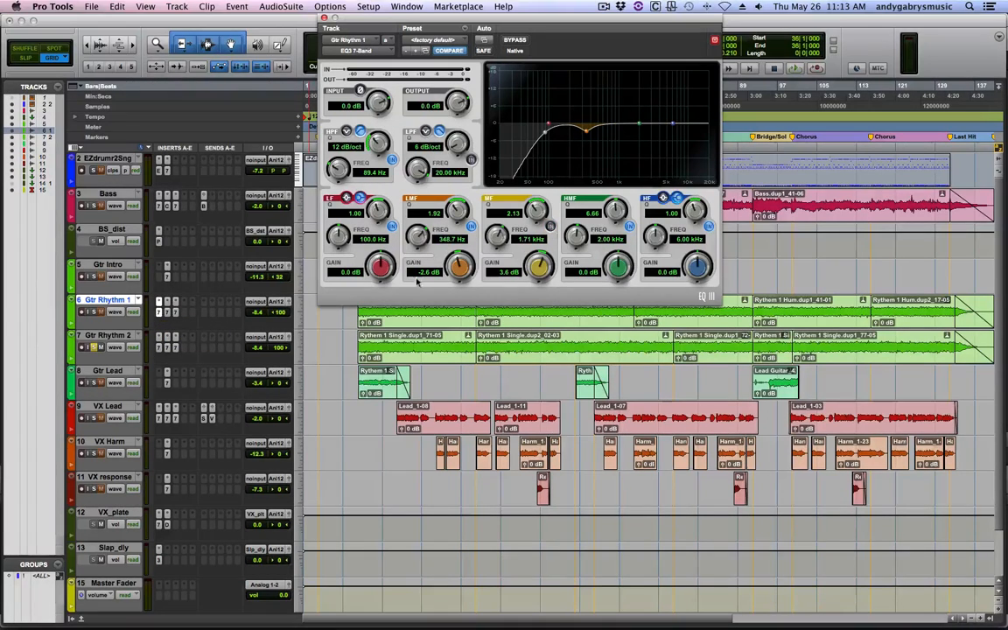
key(super+z)
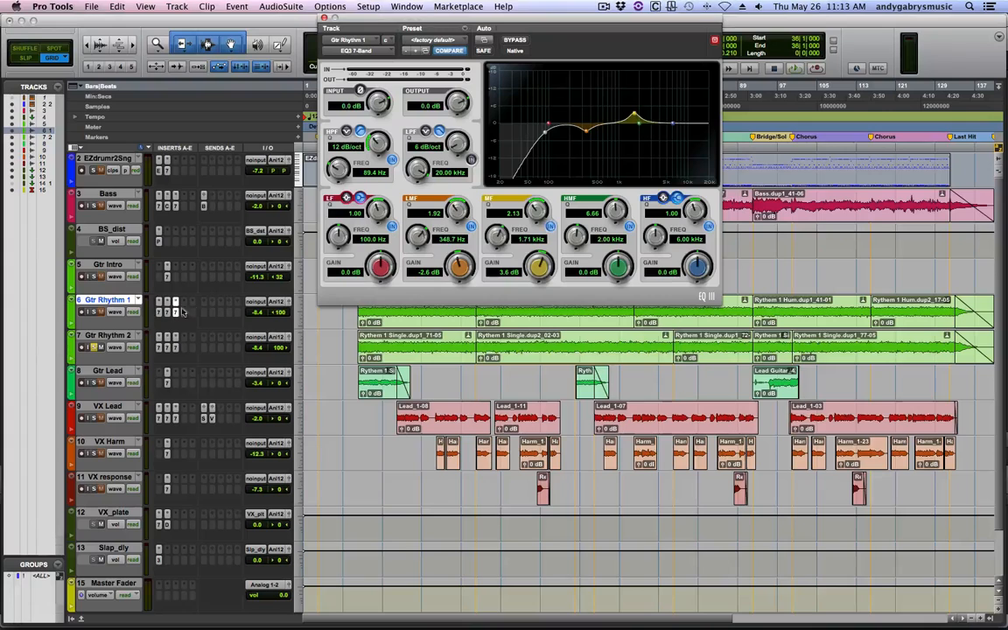
click(393, 159)
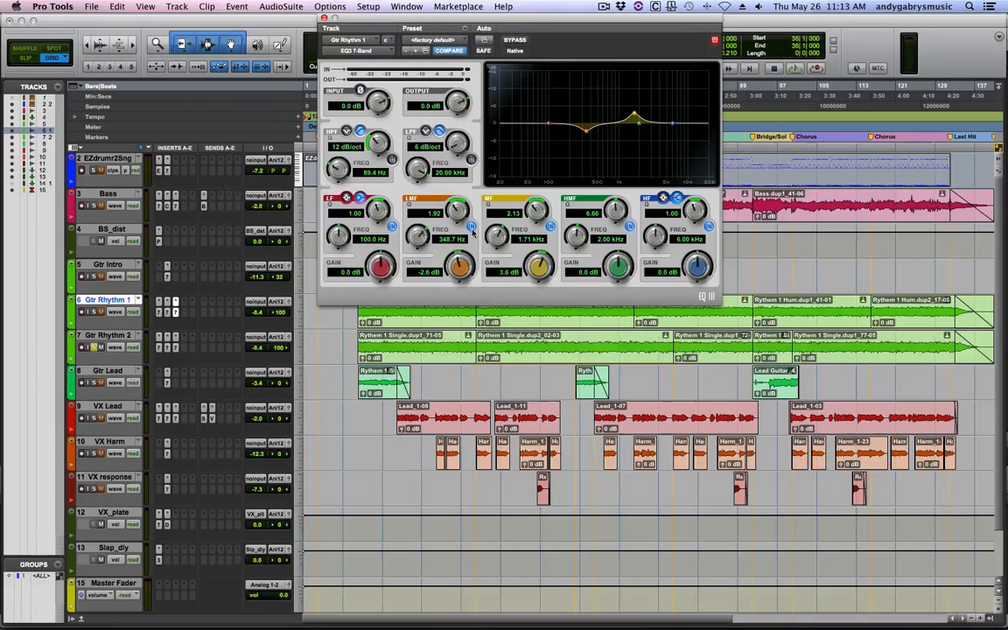
click(418, 200)
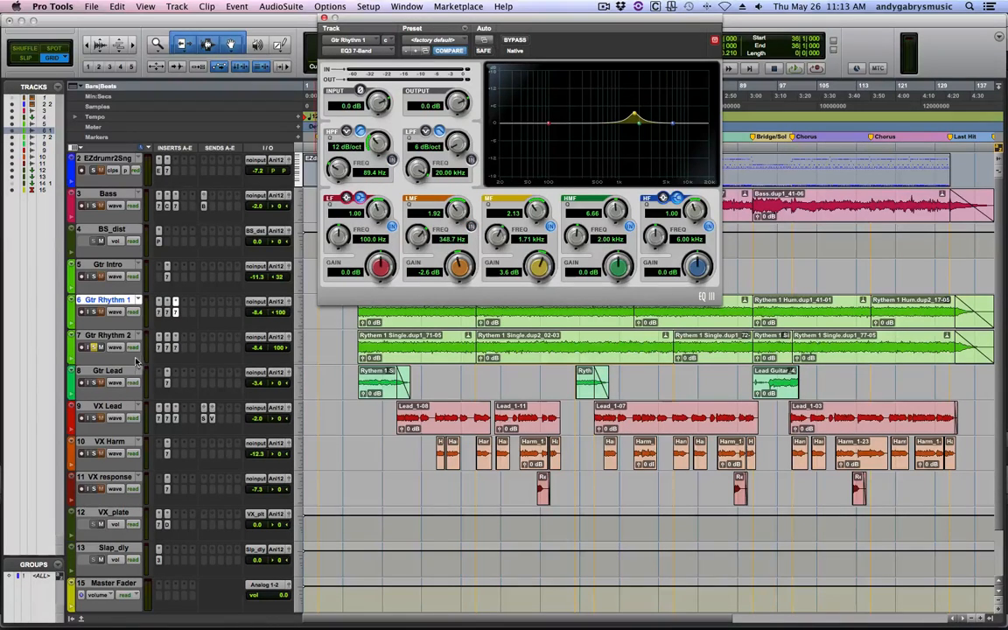
- Solo Gtr Rhythm 1 together with Gtr Rhythm 2, play from bar 36, select both tracks, and close the EQ3 window
click(95, 312)
key(space)
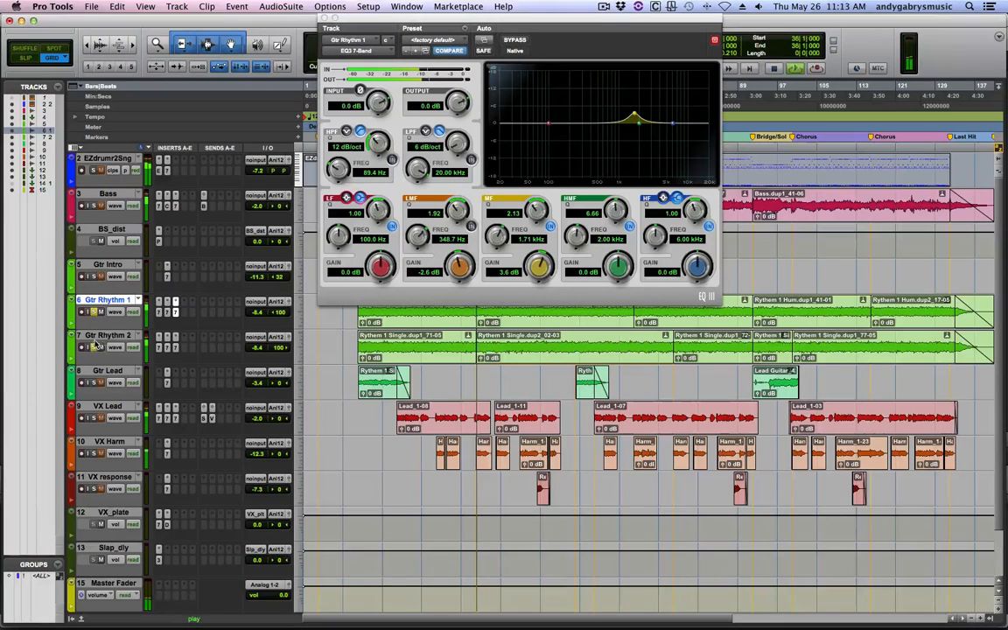
click(109, 335)
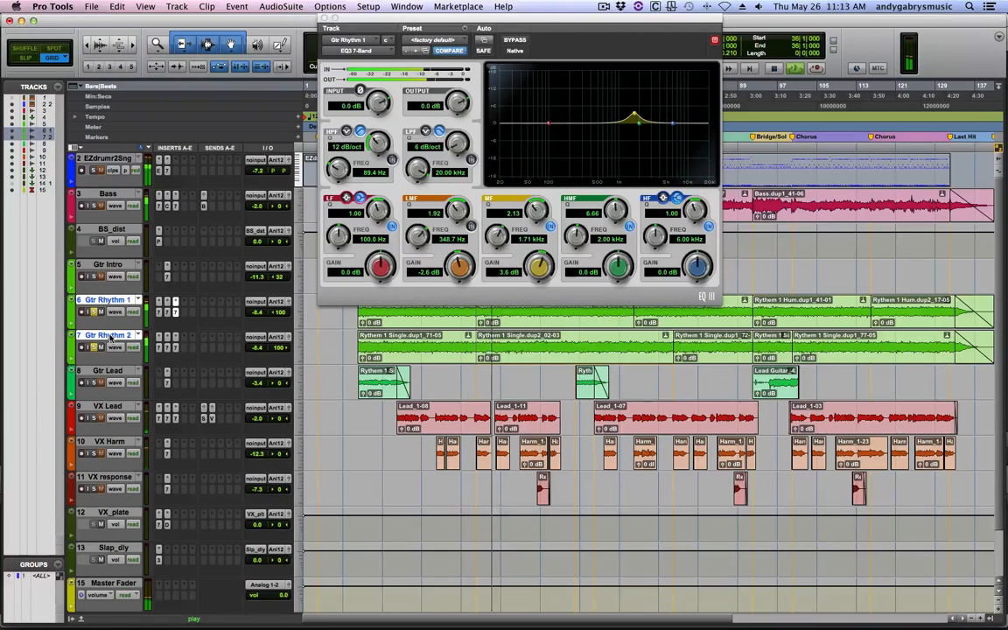
click(176, 312)
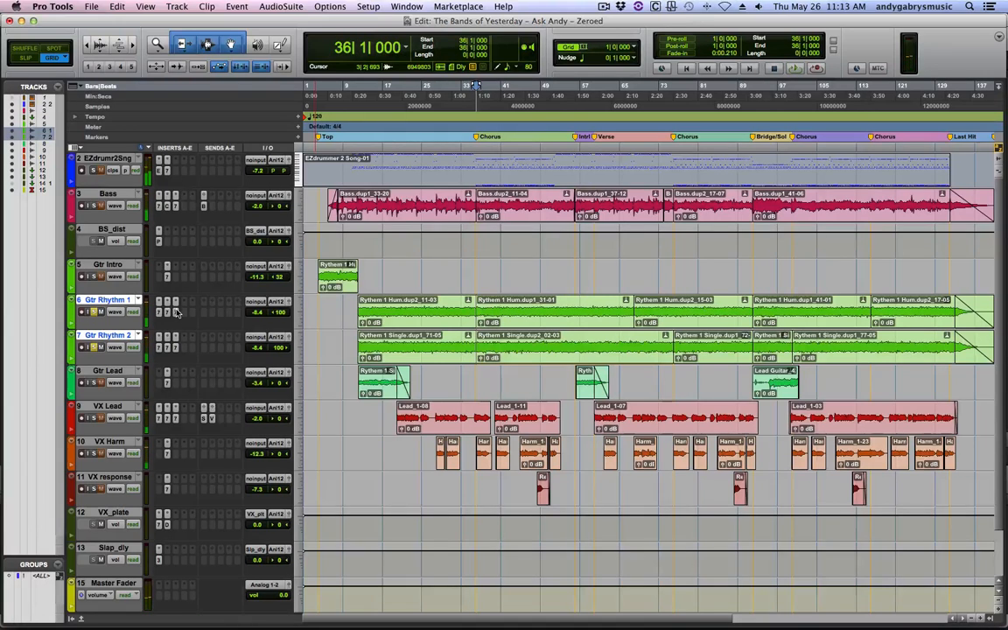
- Compare both soloed rhythm guitars from bar 36, first with all their inserts bypassed and again with the inserts active
alt+shift+super+click(176, 312)
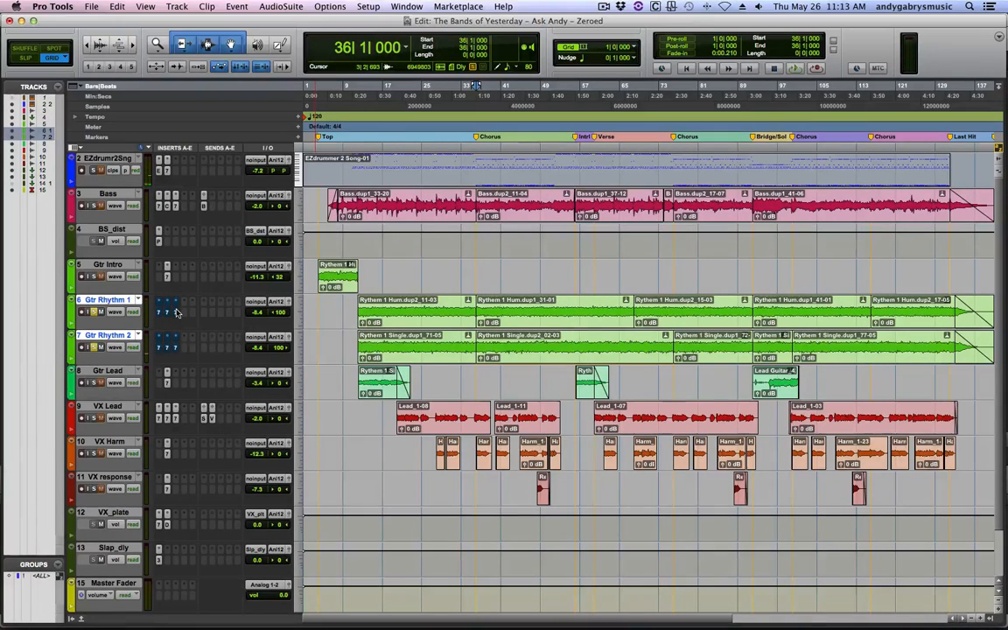
key(space)
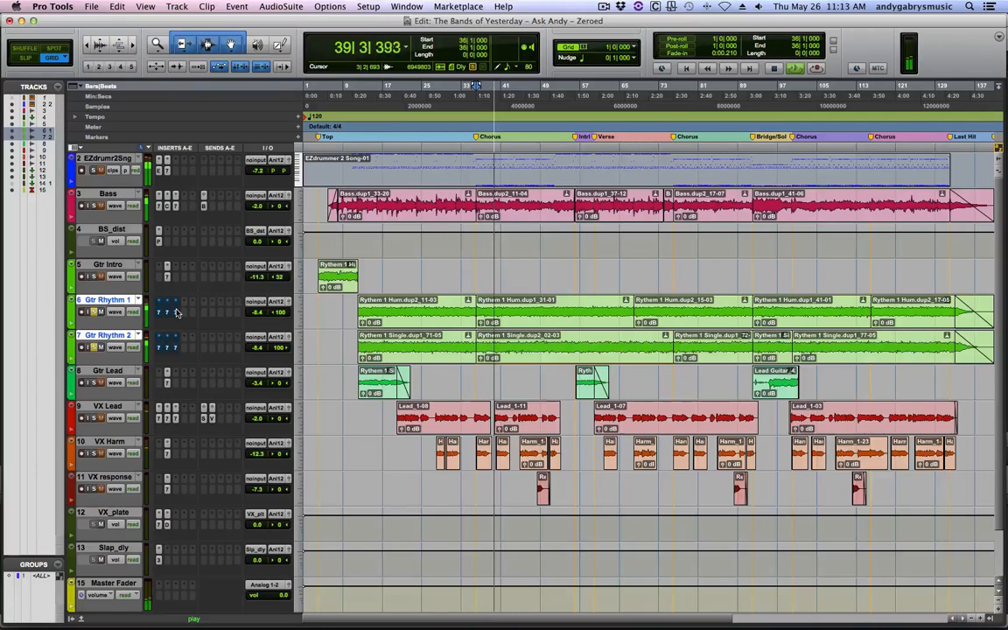
key(space)
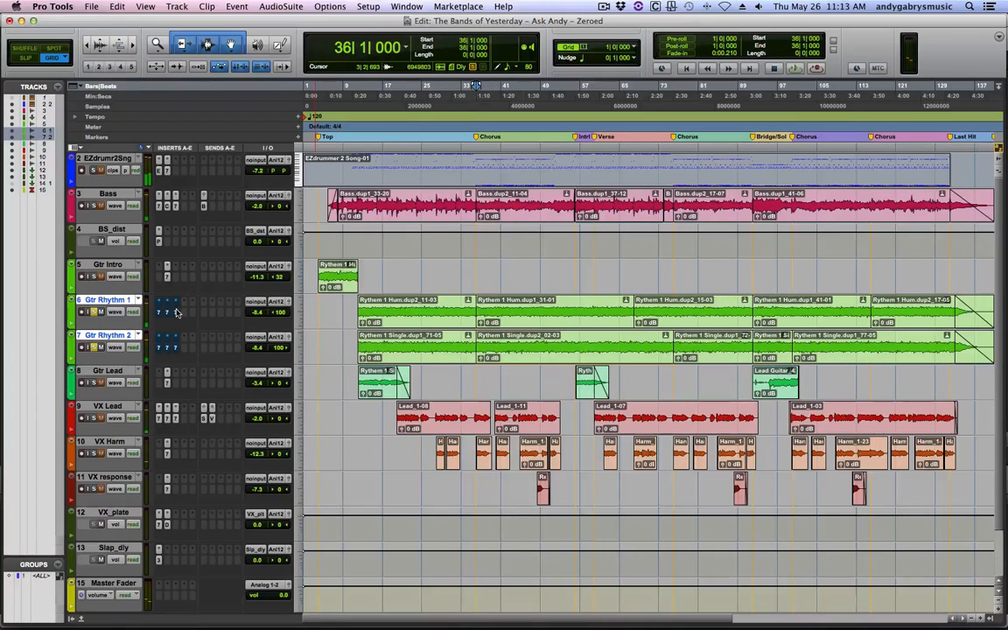
key(shift+a)
key(space)
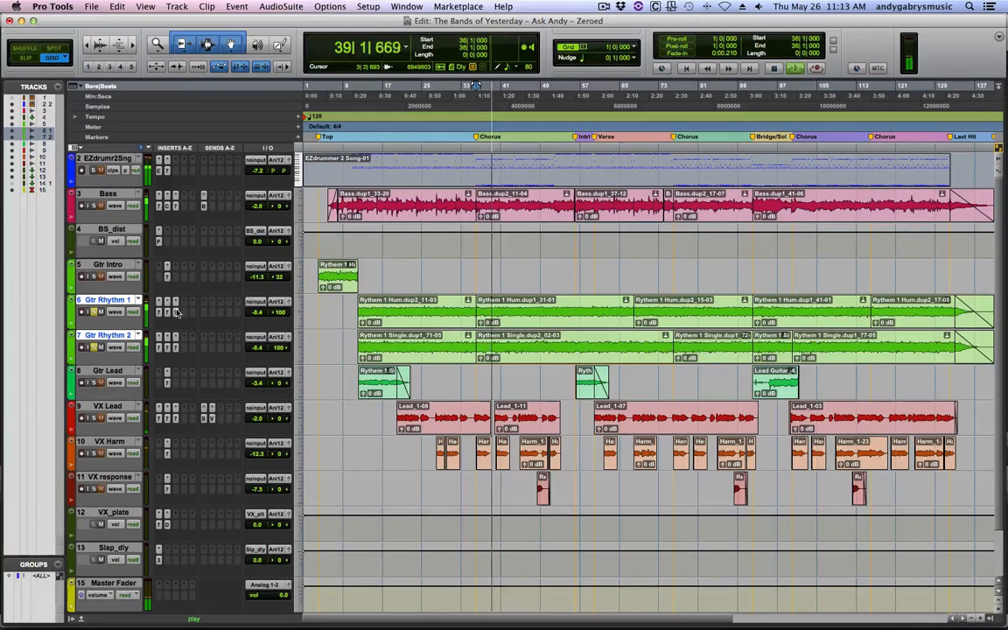
click(176, 312)
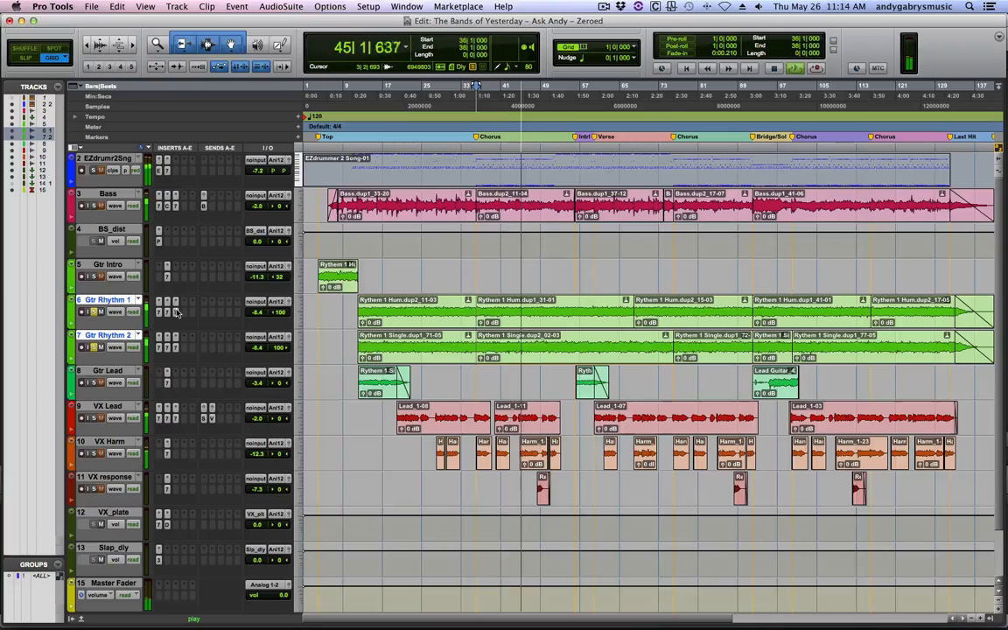
key(space)
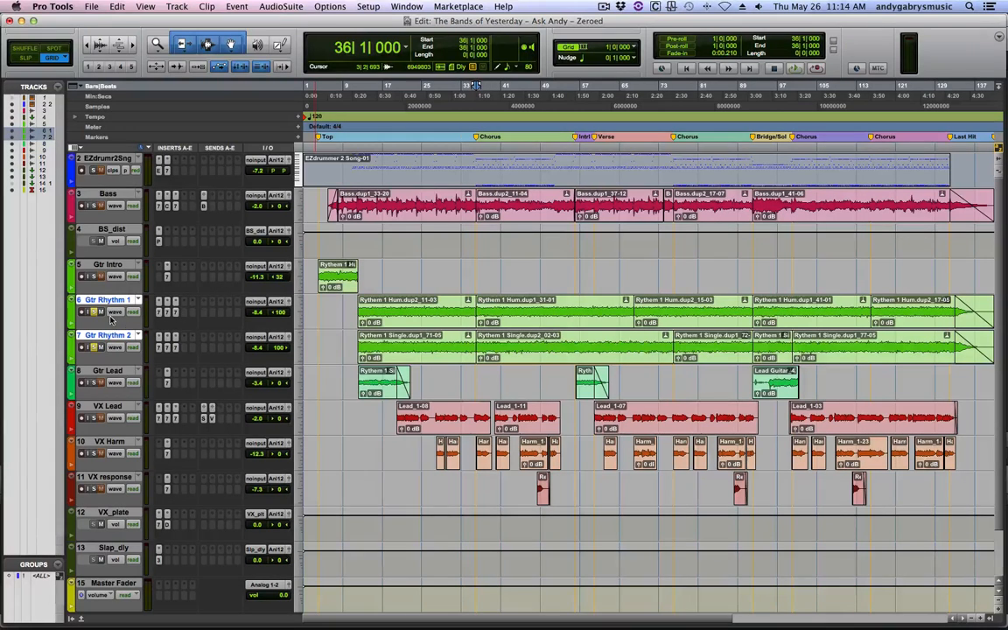
- Solo the drums, bass and VX Lead along with both rhythm guitars, play from bar 36, and clear all solos
click(93, 170)
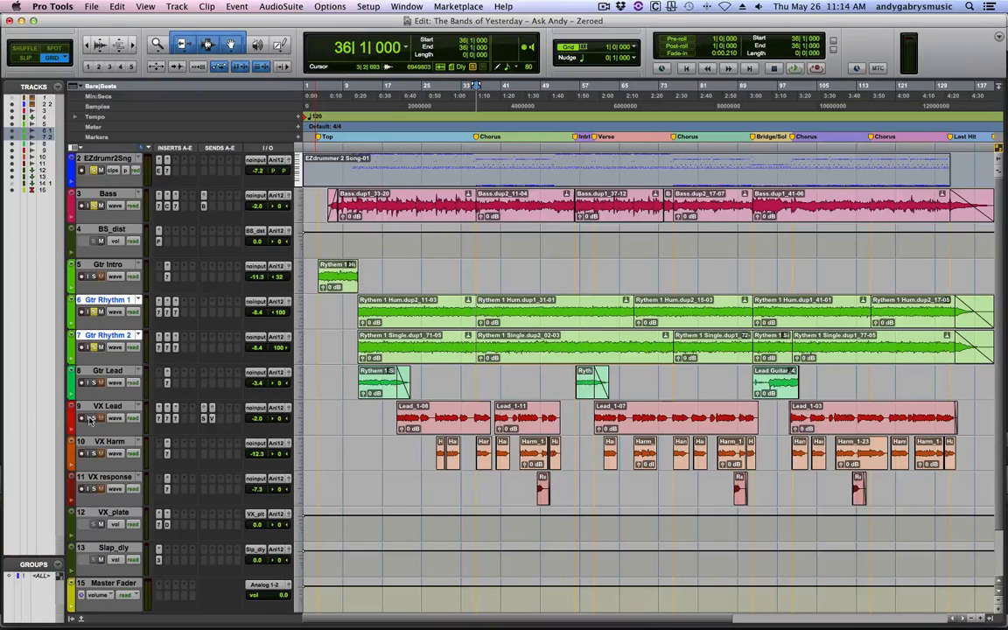
key(space)
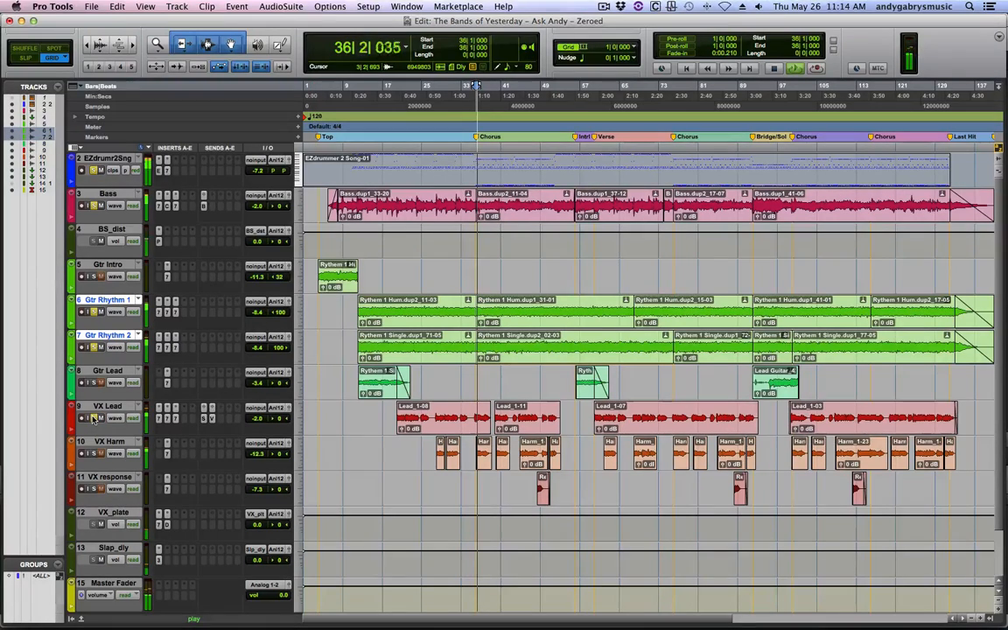
alt+click(110, 372)
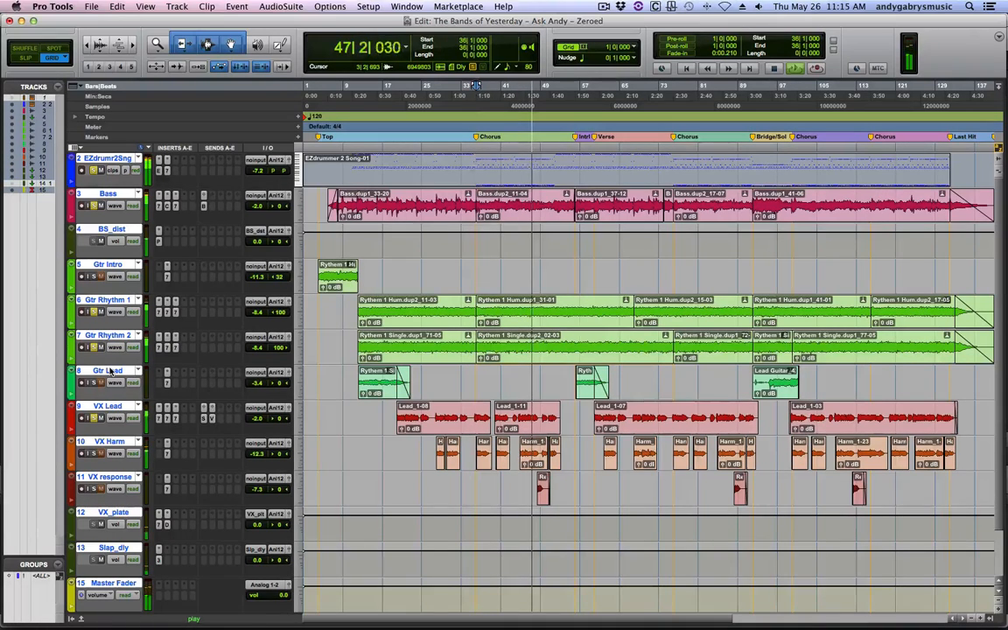
key(space)
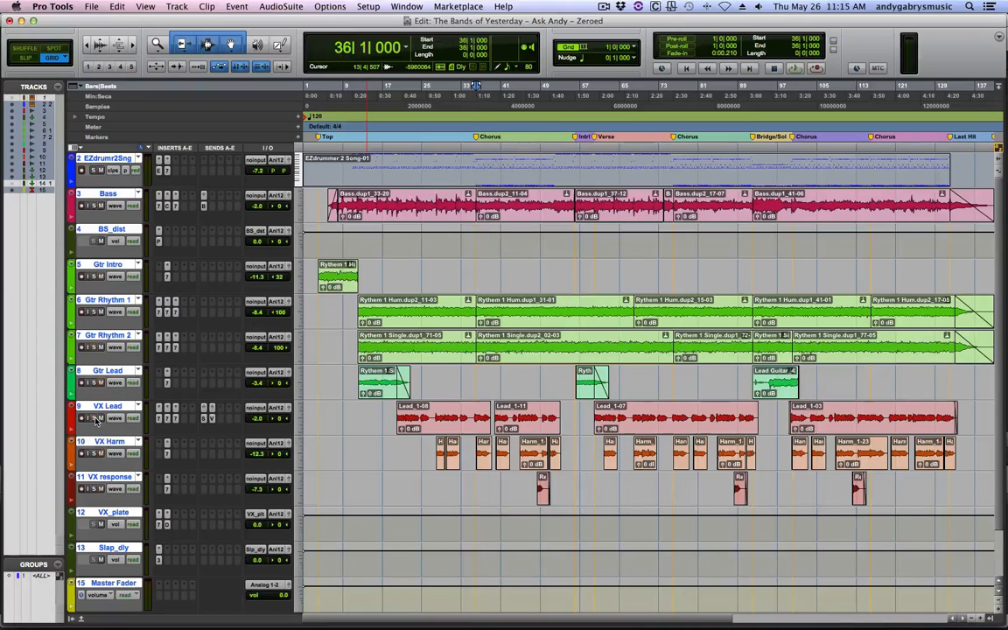
- Play VX Lead soloed from bar 36, and audition VX Harm soloed from the same point
key(space)
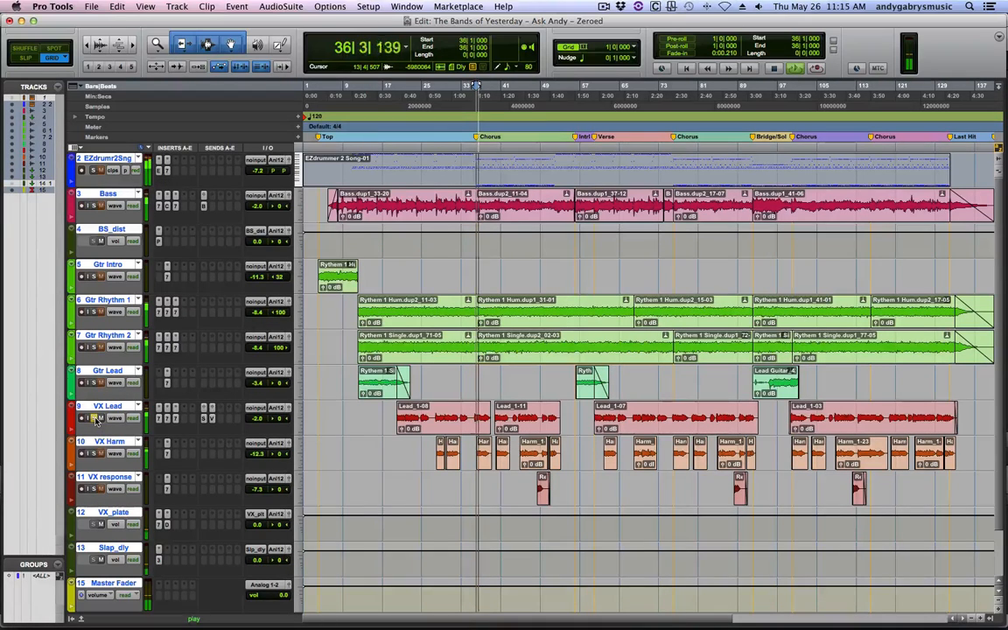
key(space)
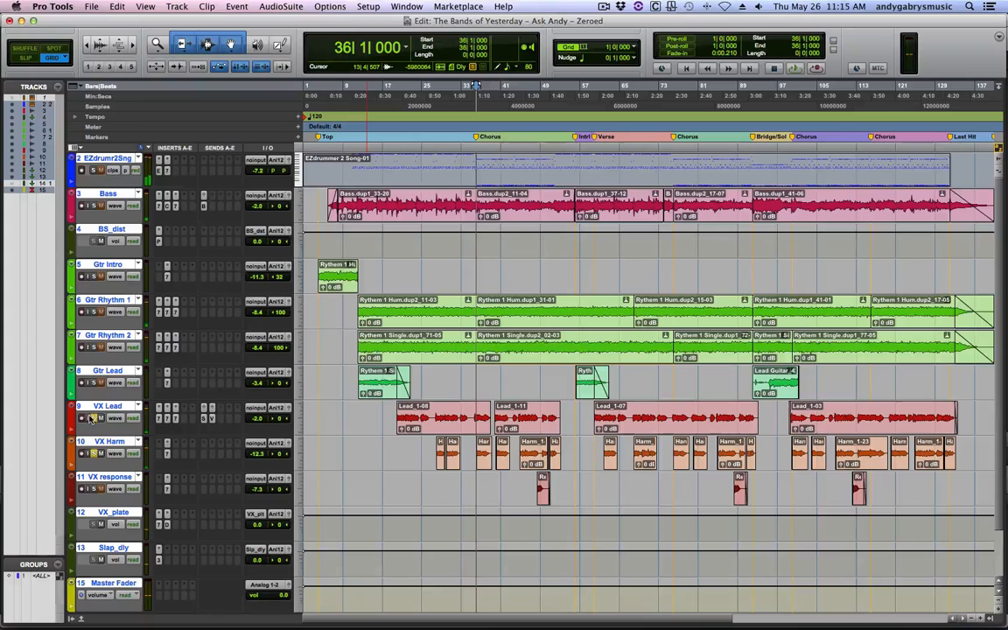
key(space)
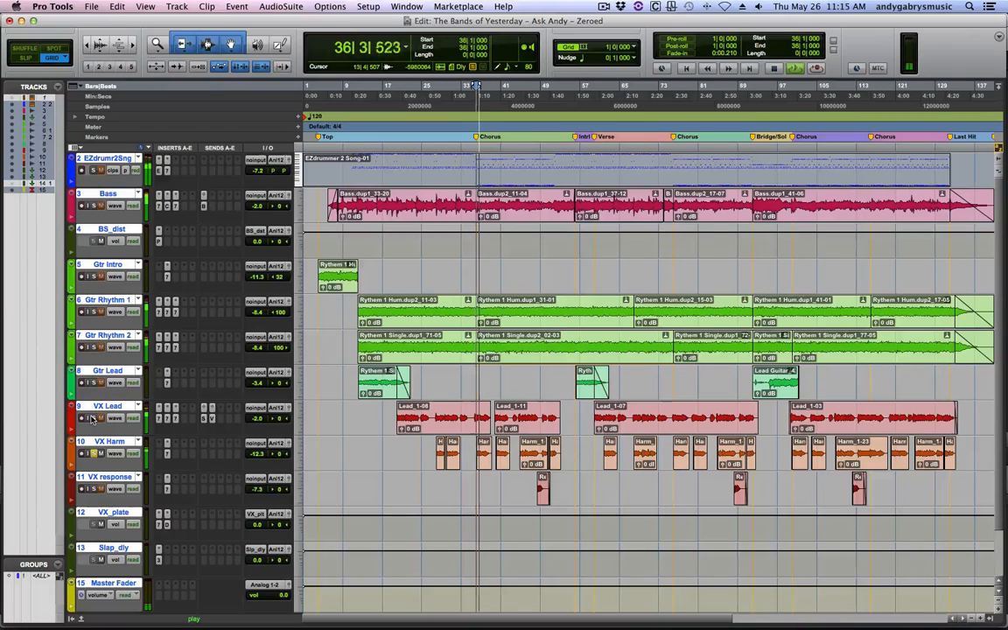
- Copy VX Lead's inserts and sends to VX Harm and play the soloed harmony track from bar 36
key(space)
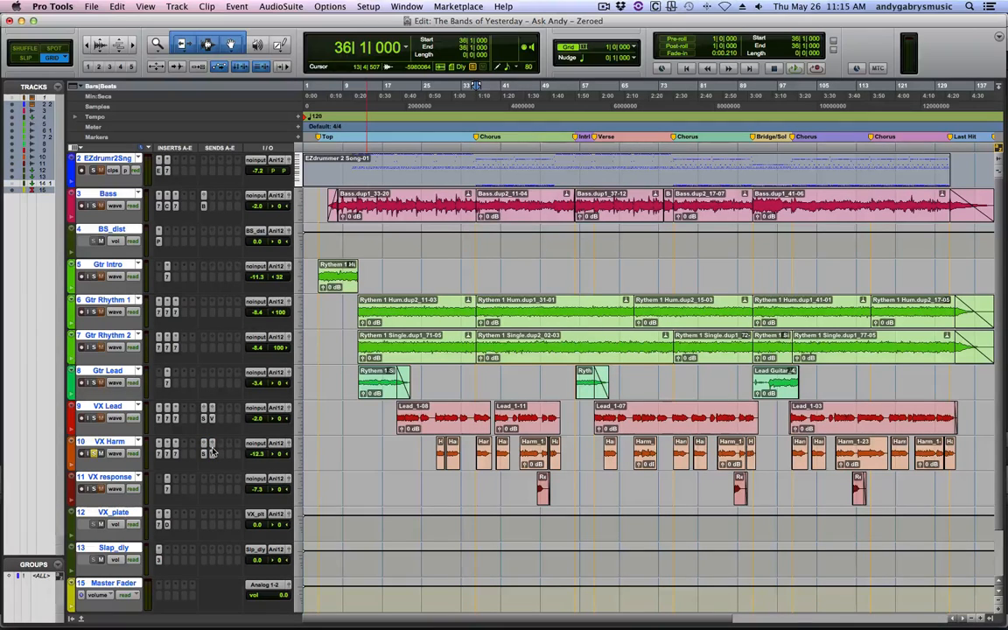
key(space)
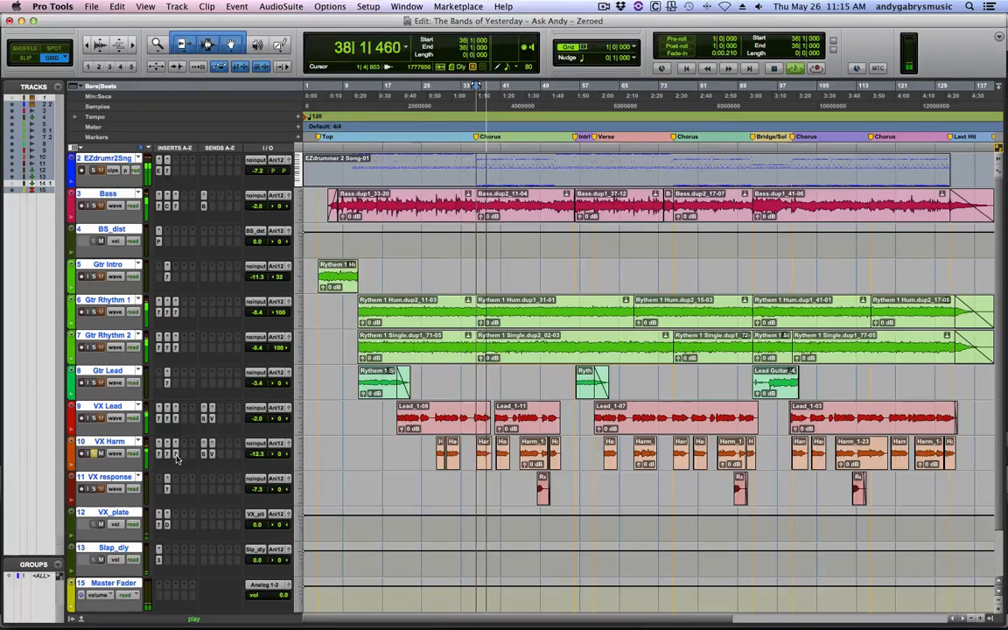
key(space)
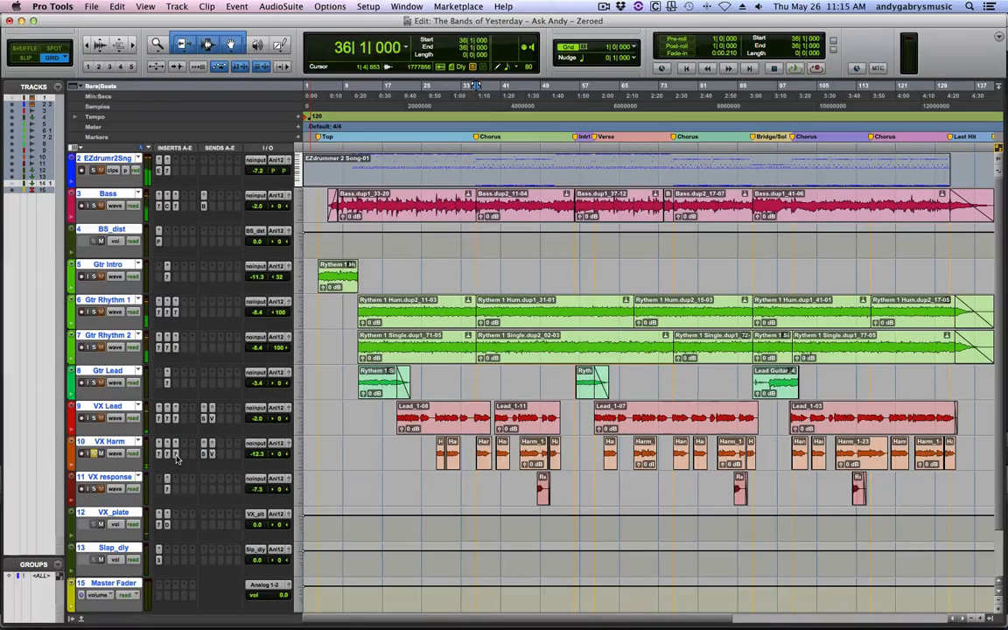
- In VX Harm's first EQ3, set the LF band to a 3.4 dB cut at 469.6 Hz while auditioning it with VX Lead soloed
click(175, 454)
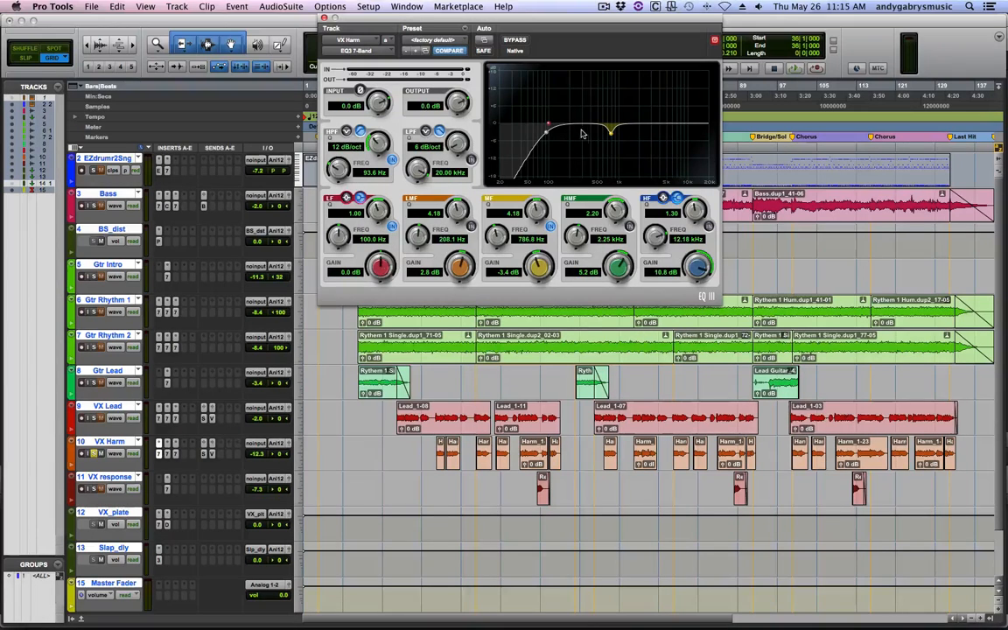
drag(547, 127, 595, 135)
key(space)
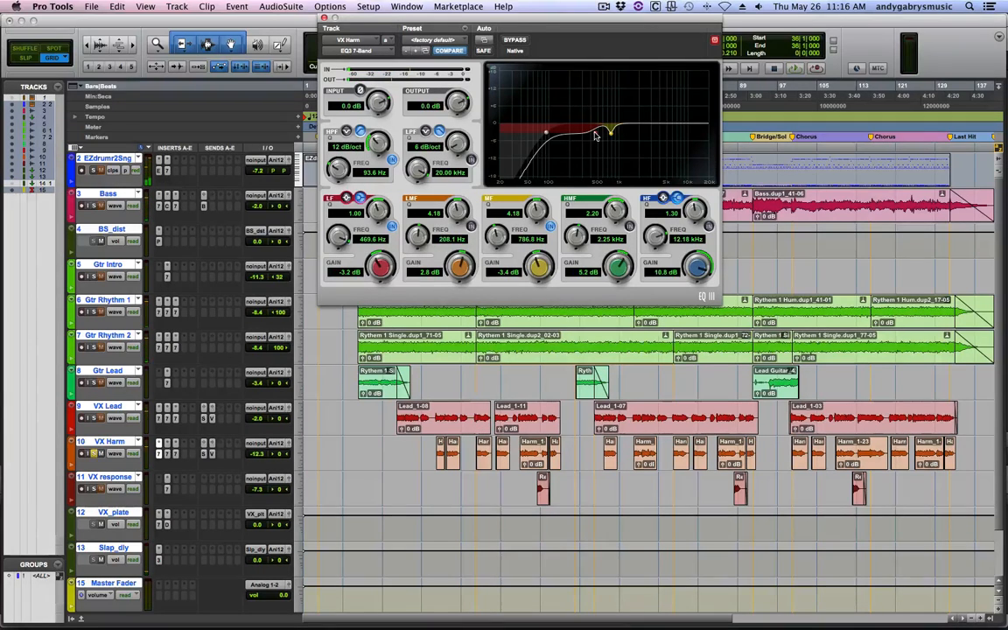
click(95, 420)
key(space)
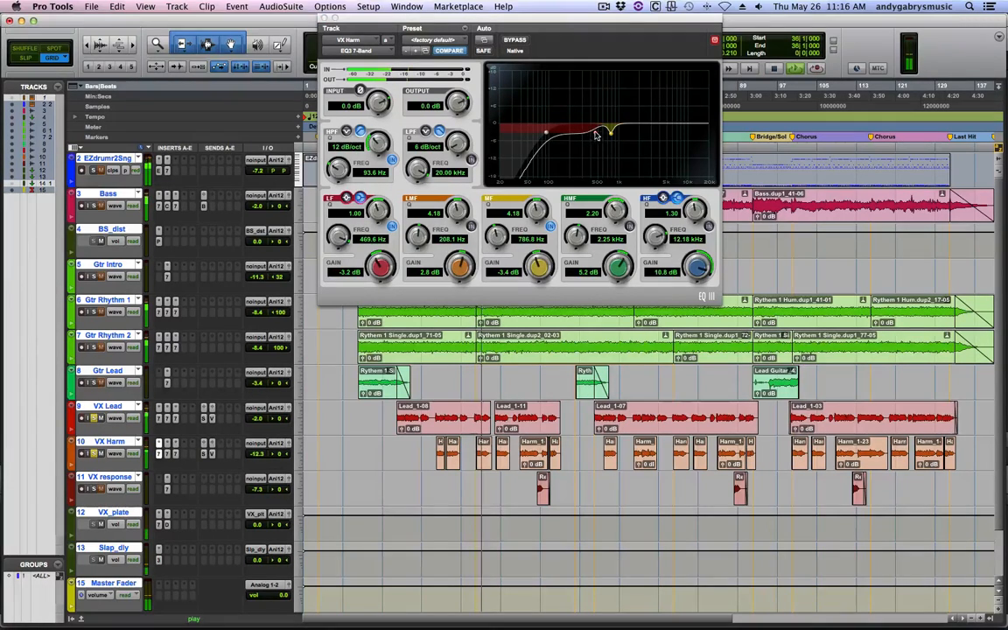
drag(595, 134, 594, 95)
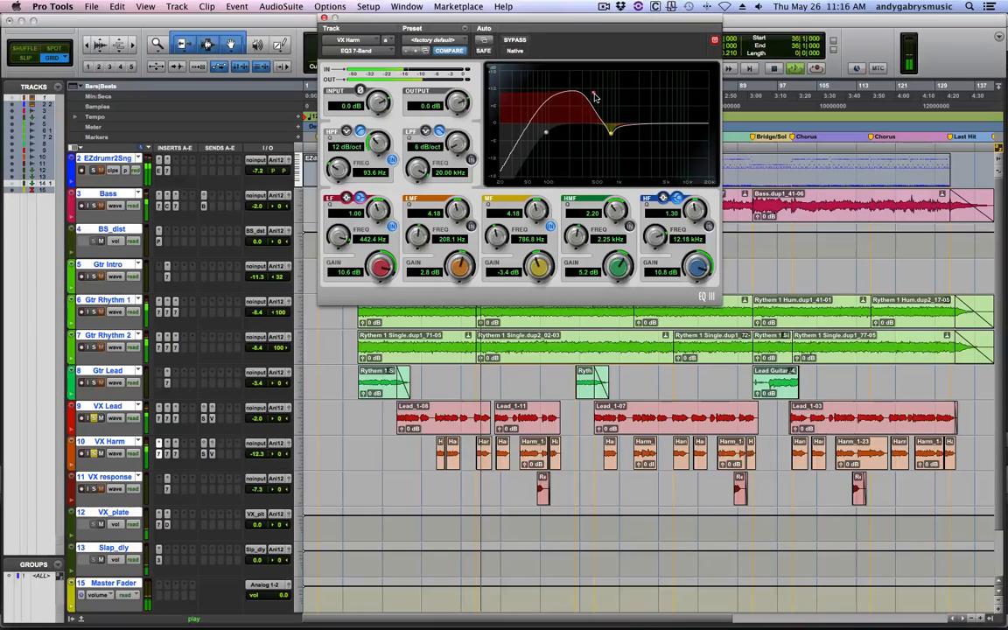
drag(594, 97, 595, 135)
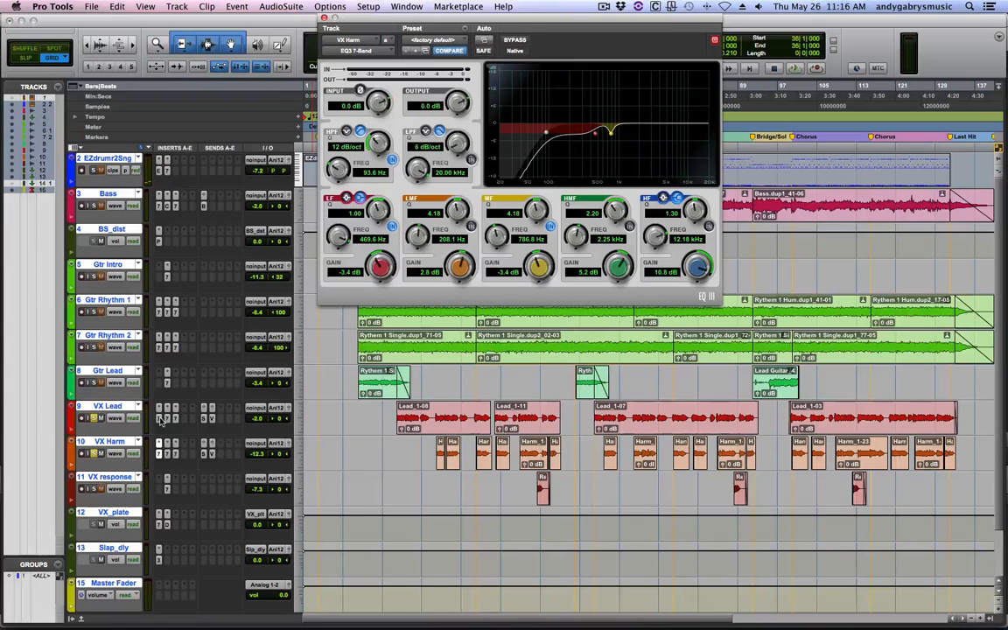
- Copy VX Lead's inserts and sends to the VX response track
drag(161, 421, 161, 480)
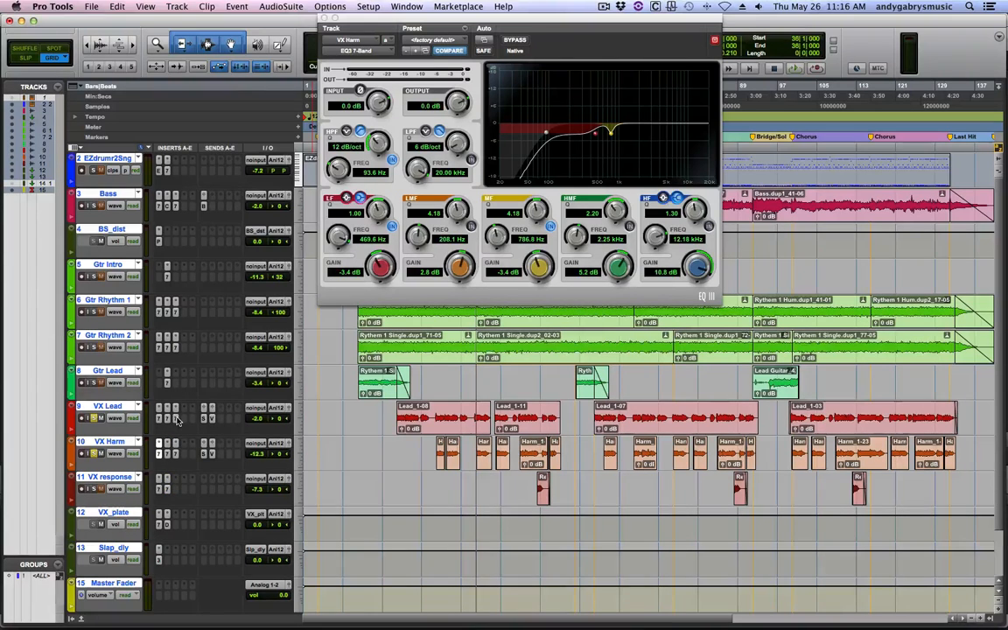
drag(178, 421, 175, 490)
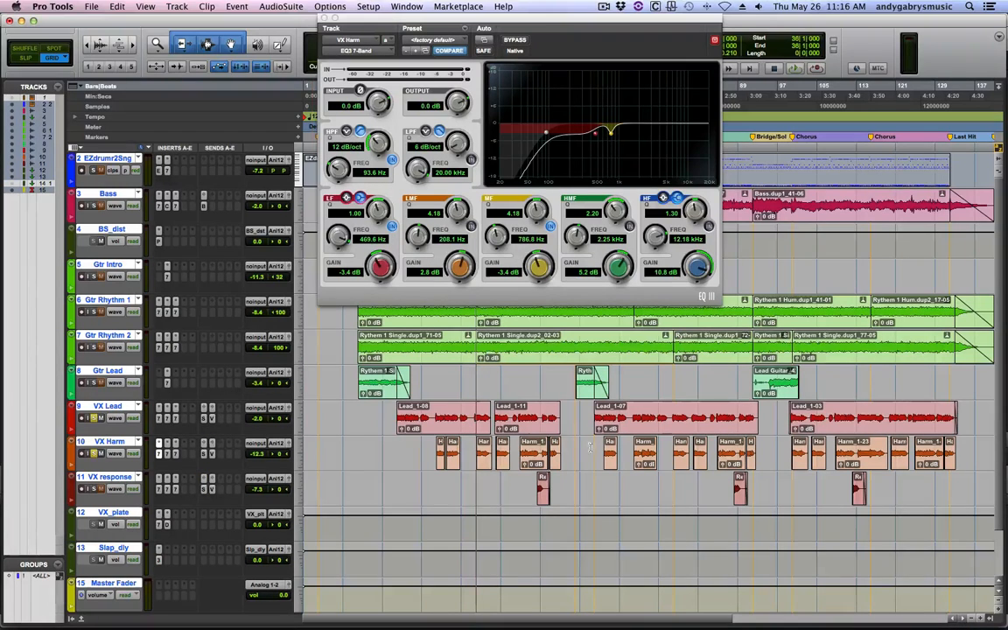
- Play bars 47 to 53 with the three vocal tracks soloed, clear the solos, and select the VX response track
drag(527, 411, 558, 417)
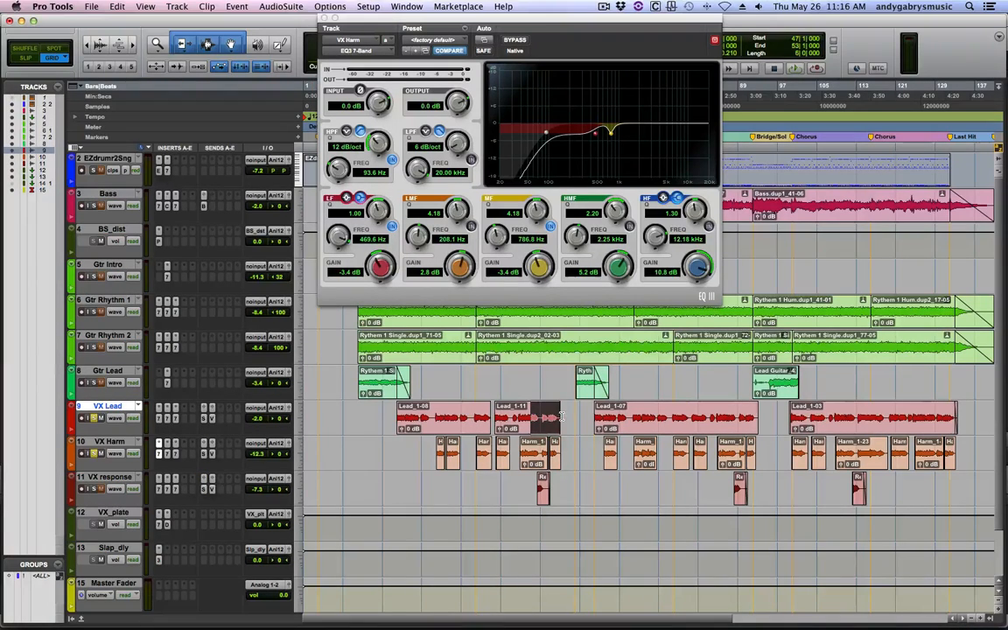
key(space)
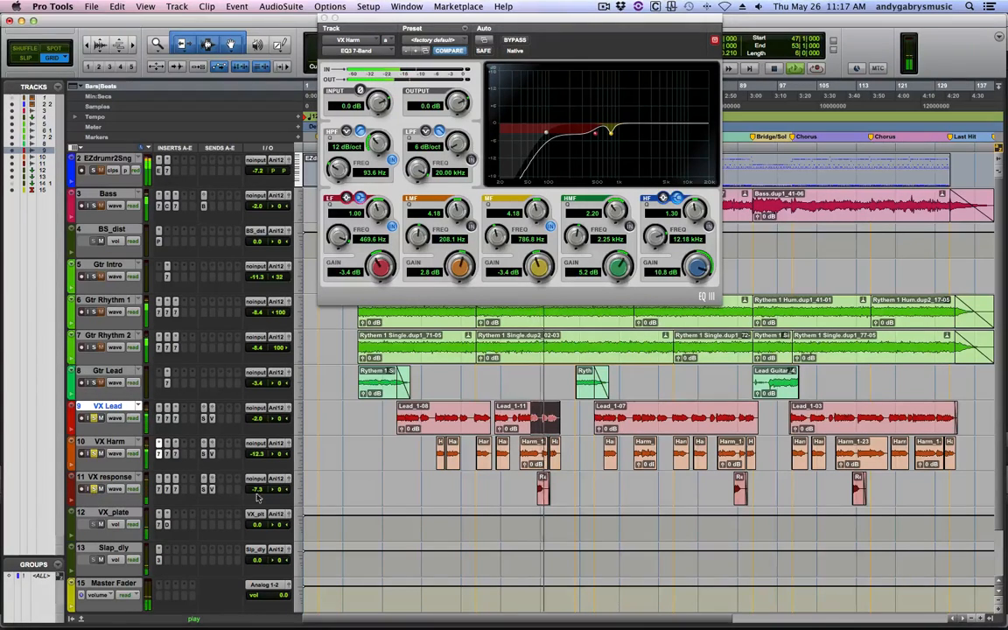
key(space)
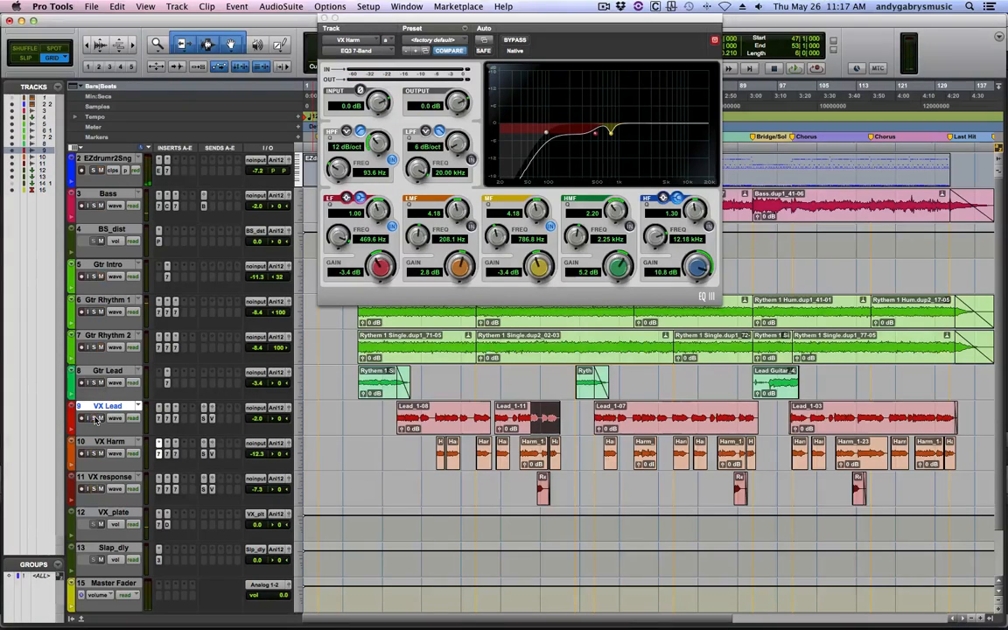
click(117, 478)
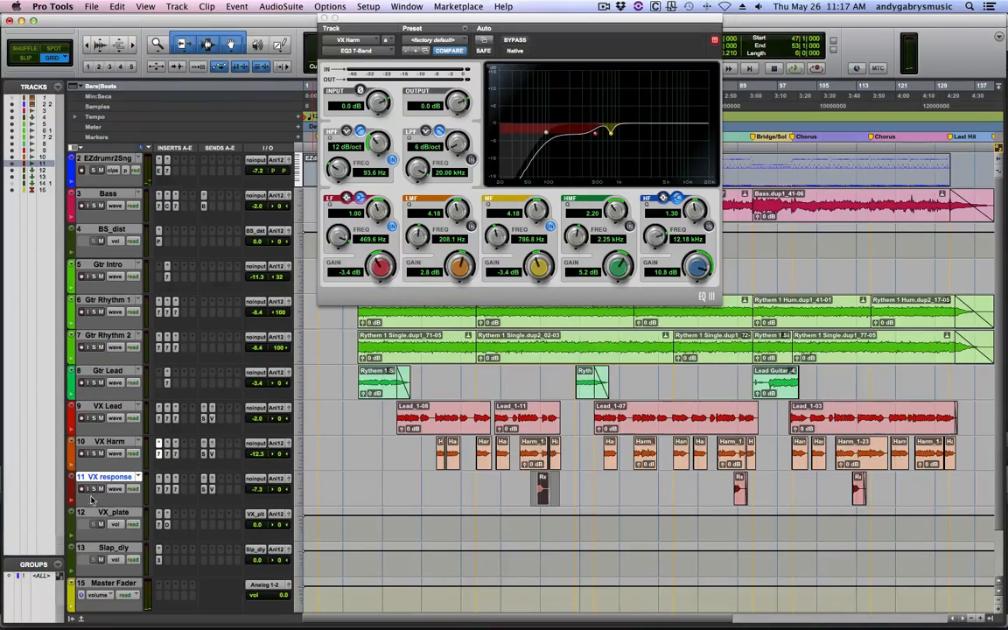
- Solo VX response, select bars 45 to 55 around its first clip, zoom to that range, and close the EQ window
click(93, 488)
drag(520, 480, 557, 480)
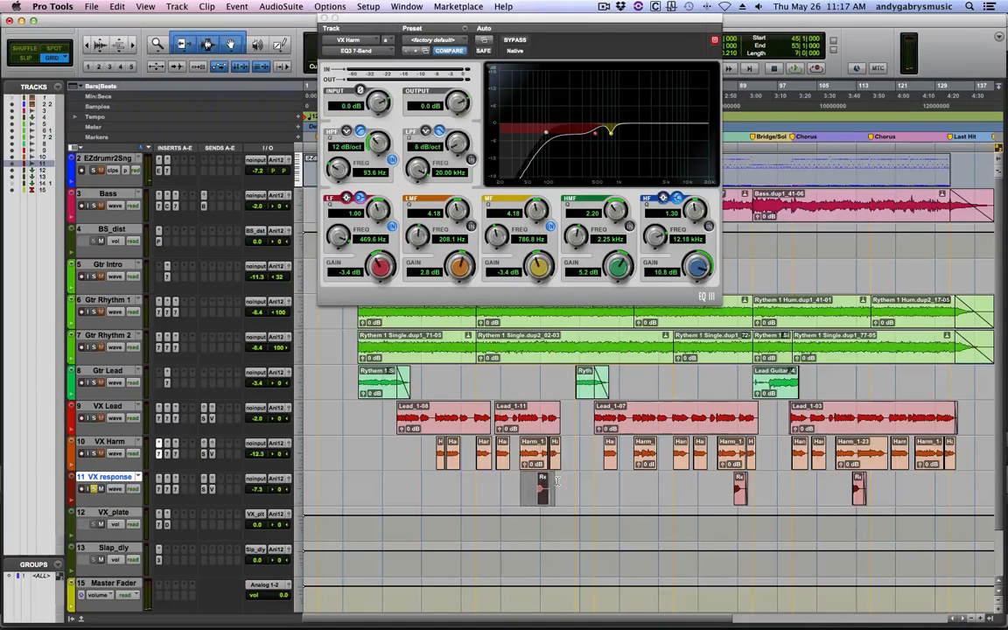
key(ctrl+e)
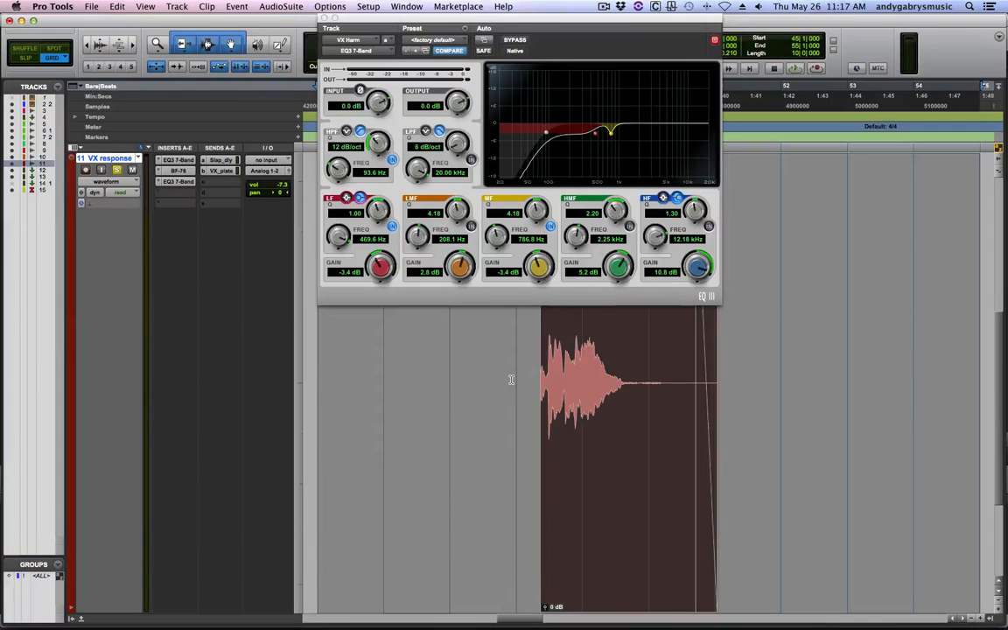
click(324, 19)
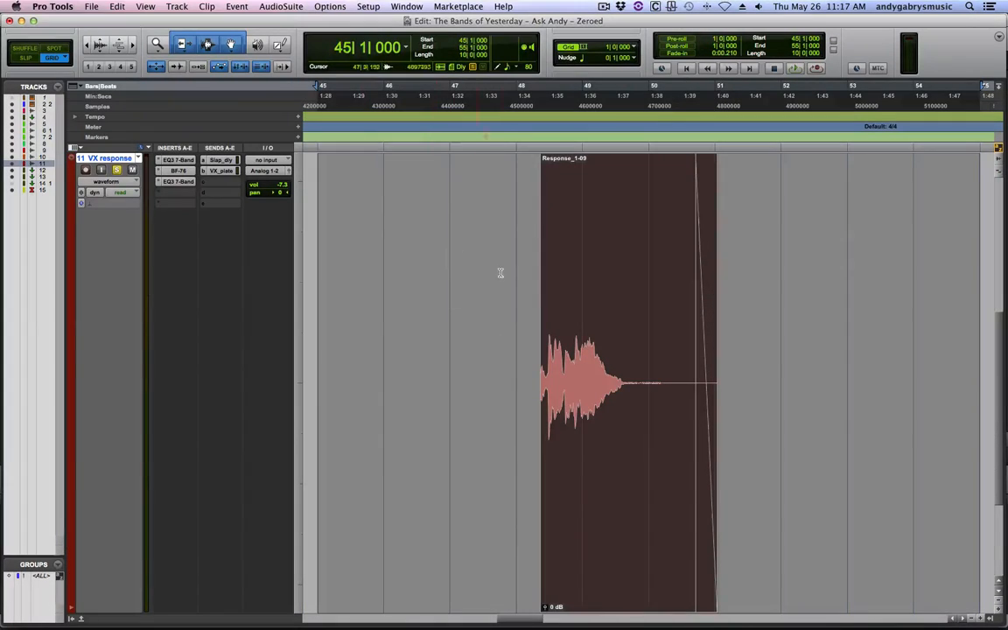
- Select the Response_1-09 clip and play its opening repeatedly to hear the breath
click(596, 492)
click(610, 514)
key(space)
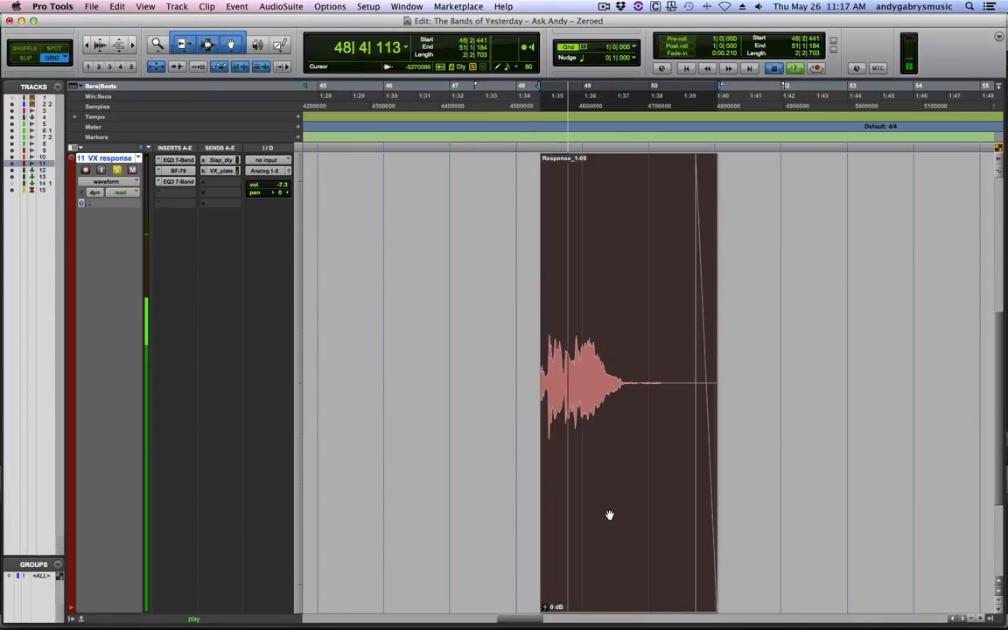
key(space)
key(t)
key(t)
key(t)
key(space)
key(space)
key(space)
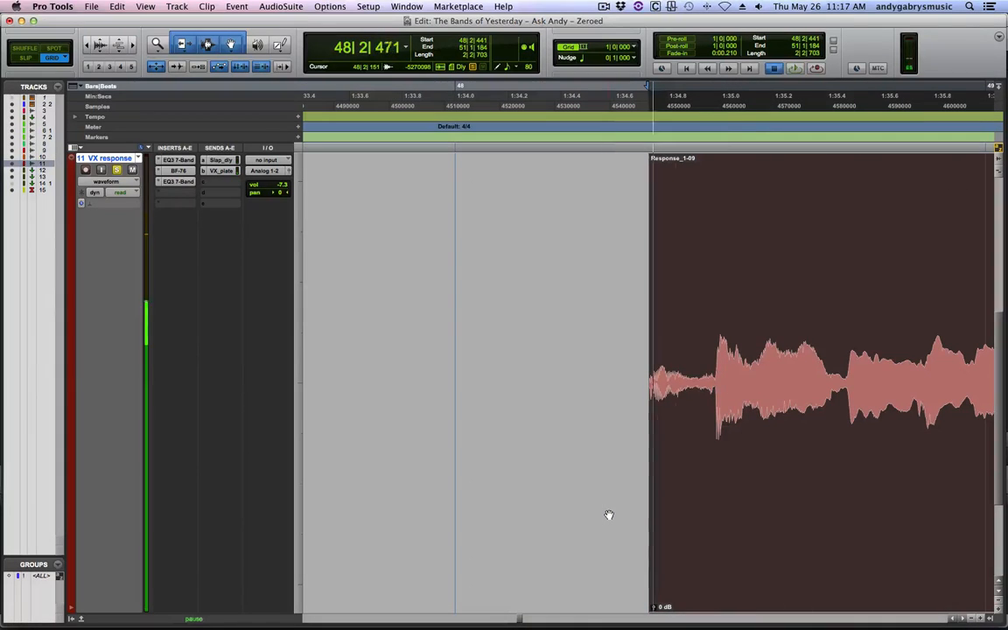
key(space)
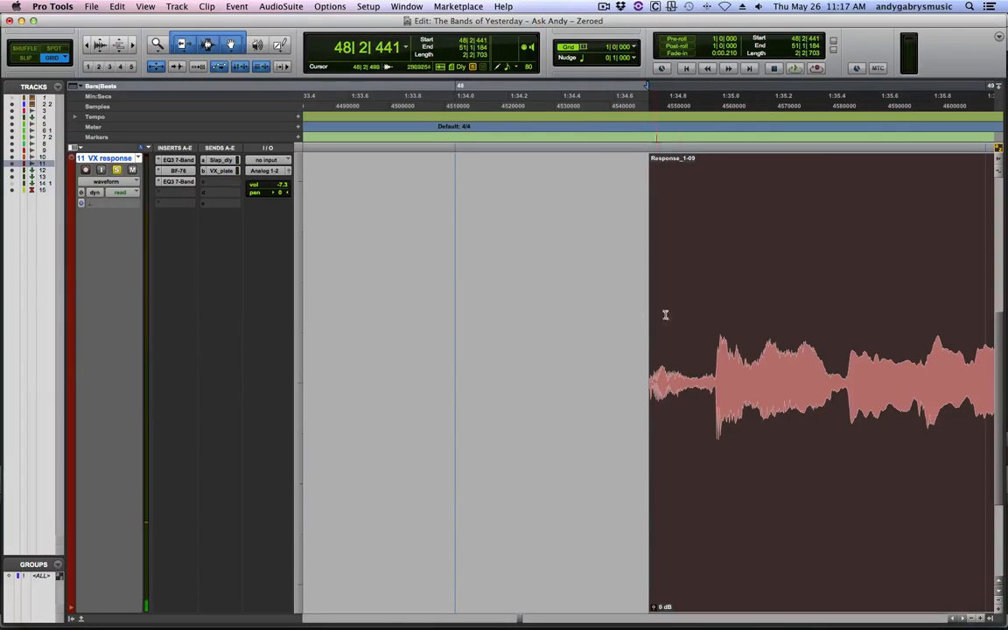
- Switch to Slip mode and place the edit cursor at 48|2|908, just before the loud vocal onset in Response_1-09
scroll(652, 285, right, 5)
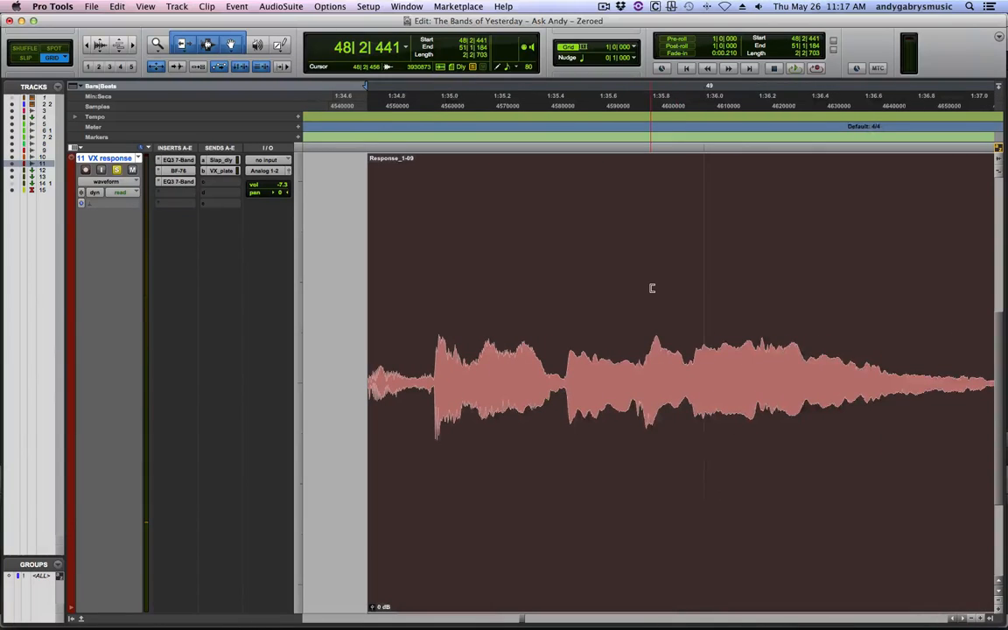
key(r)
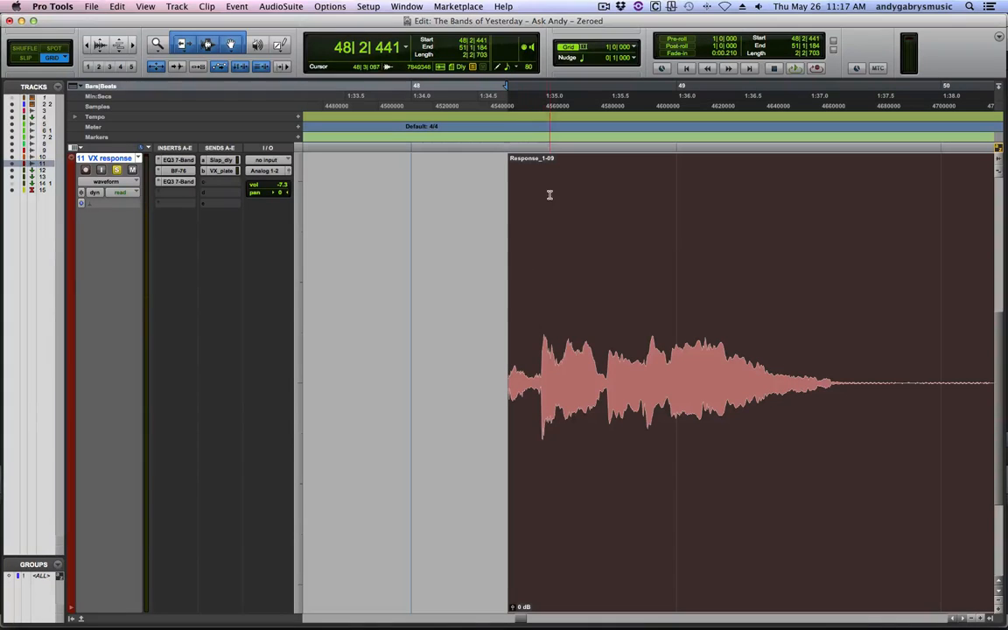
click(540, 360)
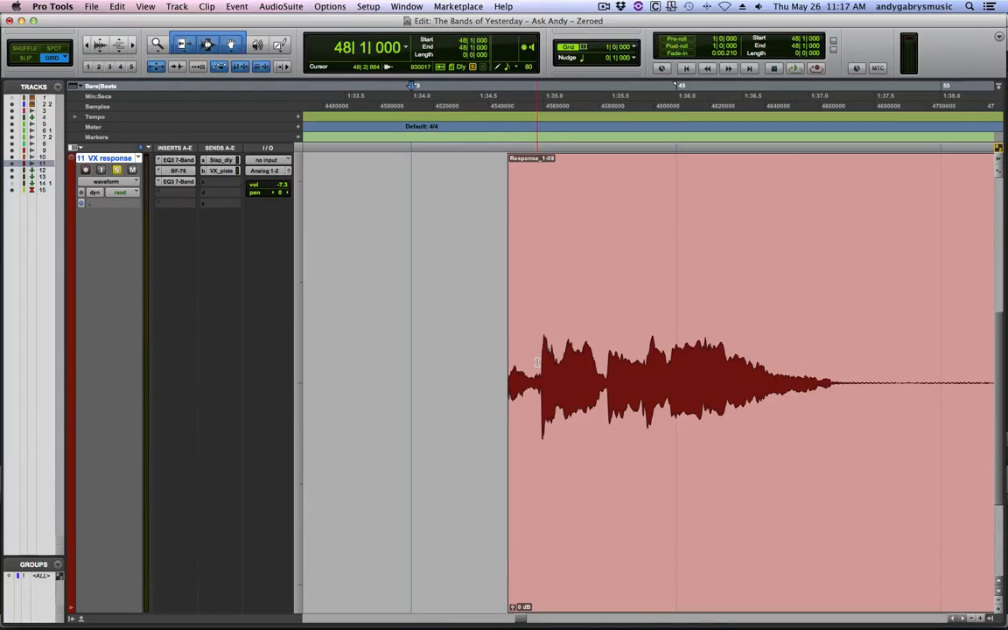
key(F2)
click(540, 360)
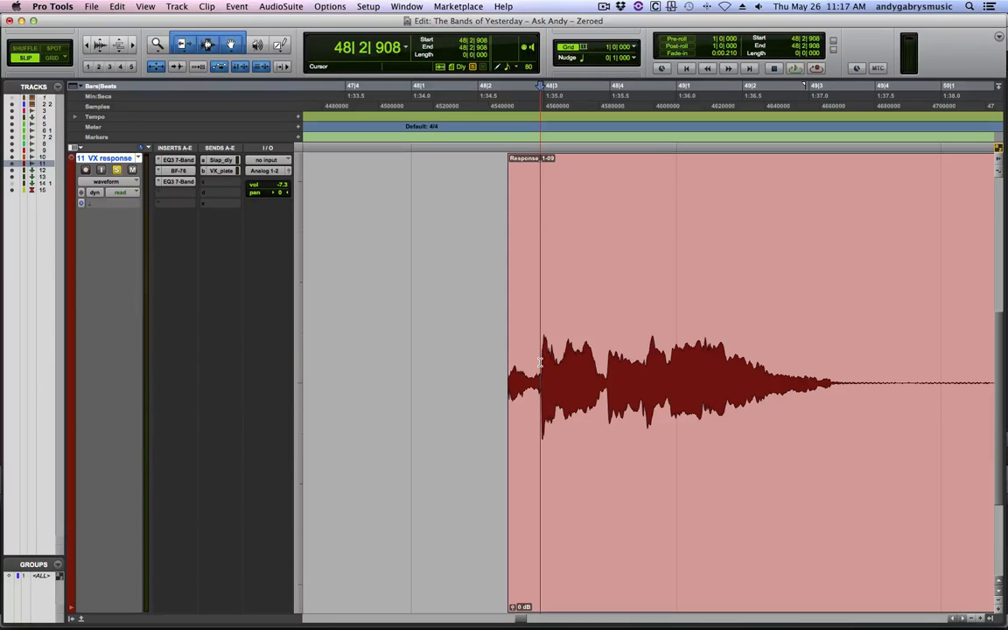
scroll(543, 283, right, 2)
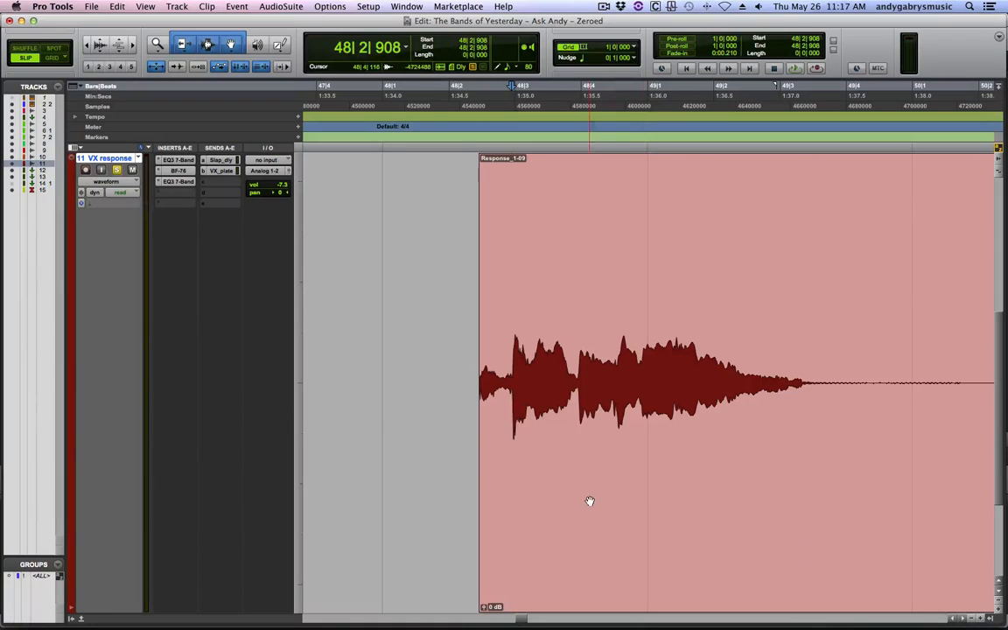
click(287, 173)
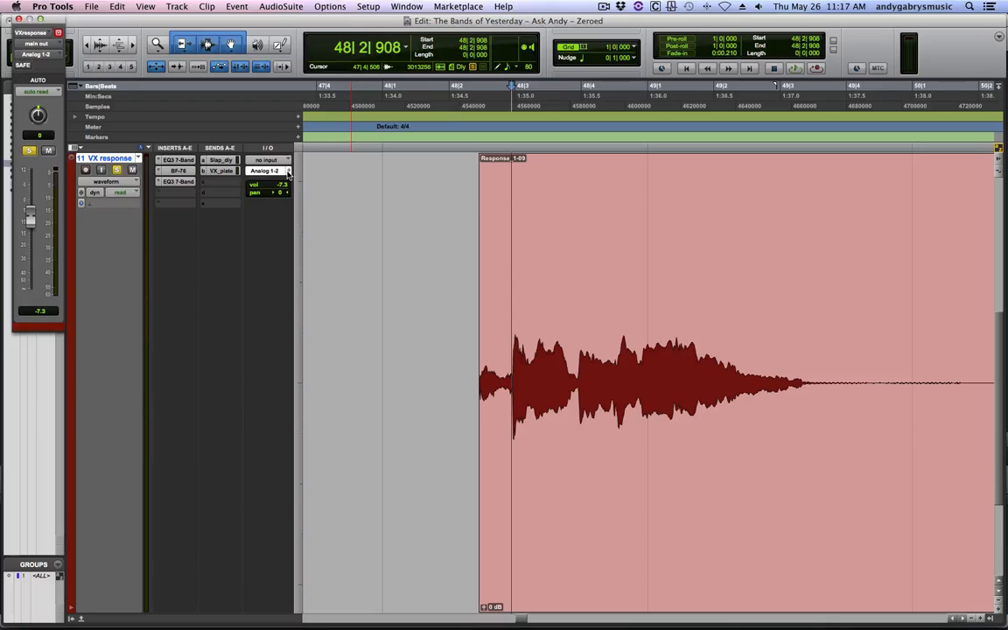
click(288, 172)
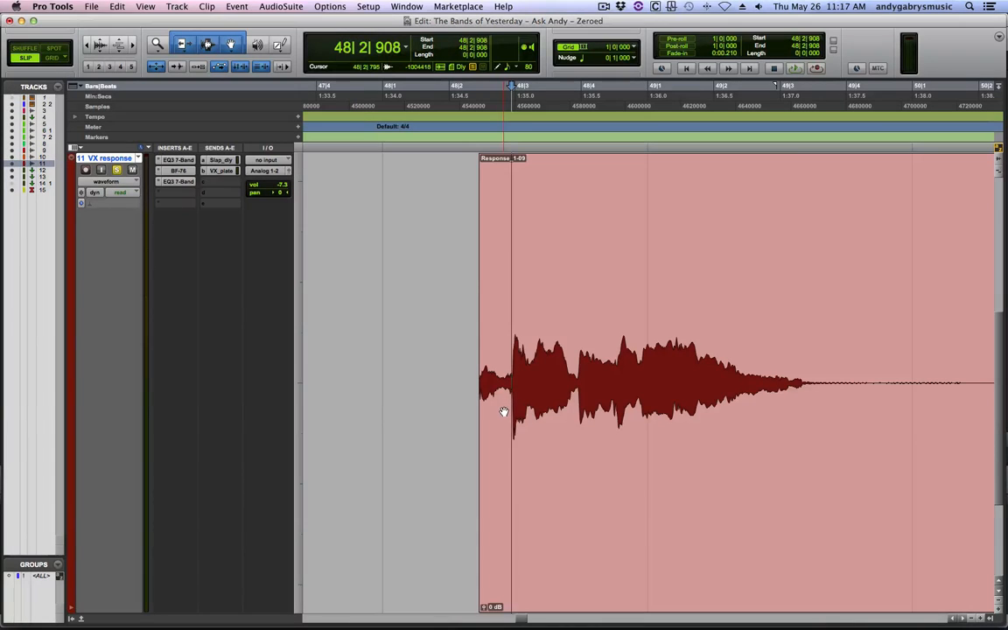
- Show the clip gain line and lower the gain by about 8 dB over the quiet breath at the start of Response_1-09
key(ctrl+shift+minus)
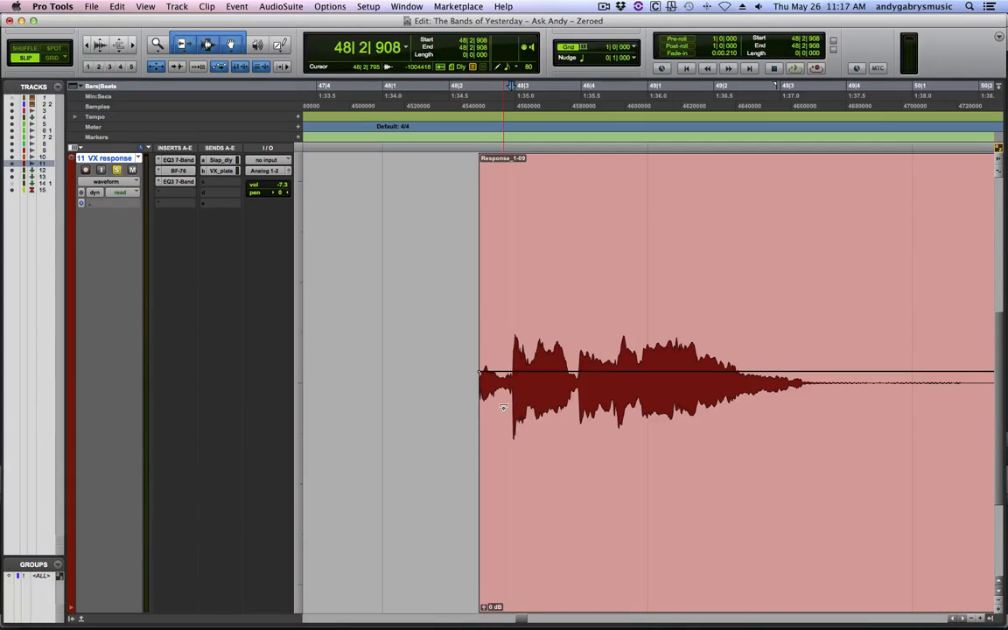
key(ctrl+bracketright)
key(ctrl+bracketright)
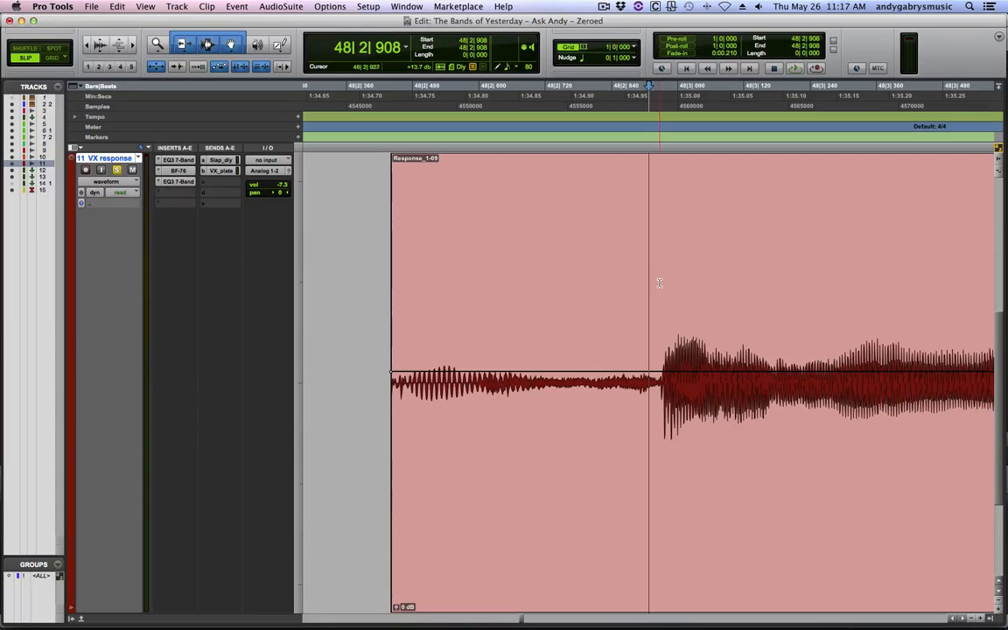
drag(659, 282, 368, 282)
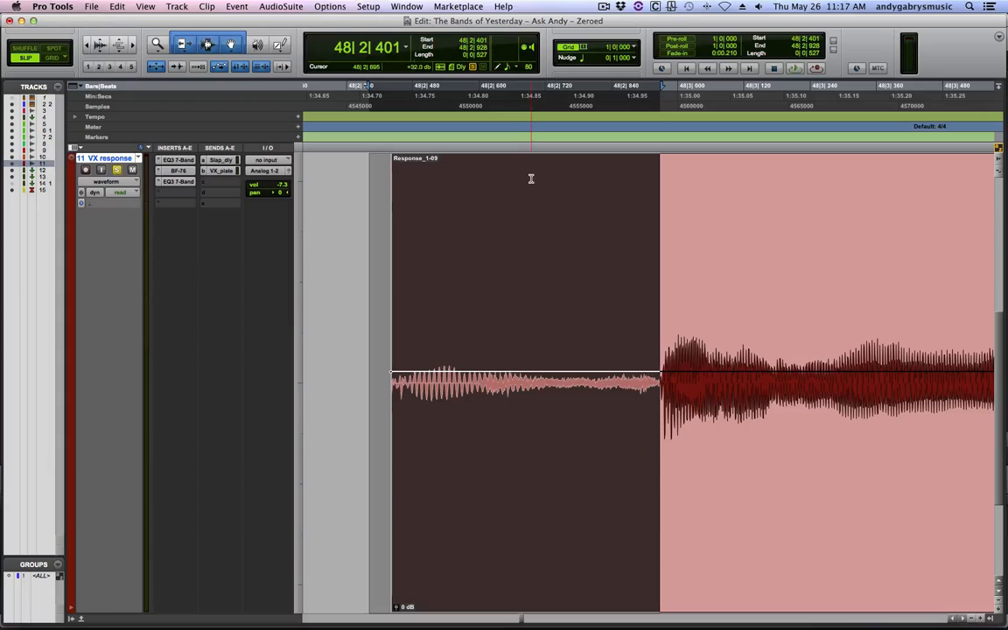
drag(525, 357, 523, 412)
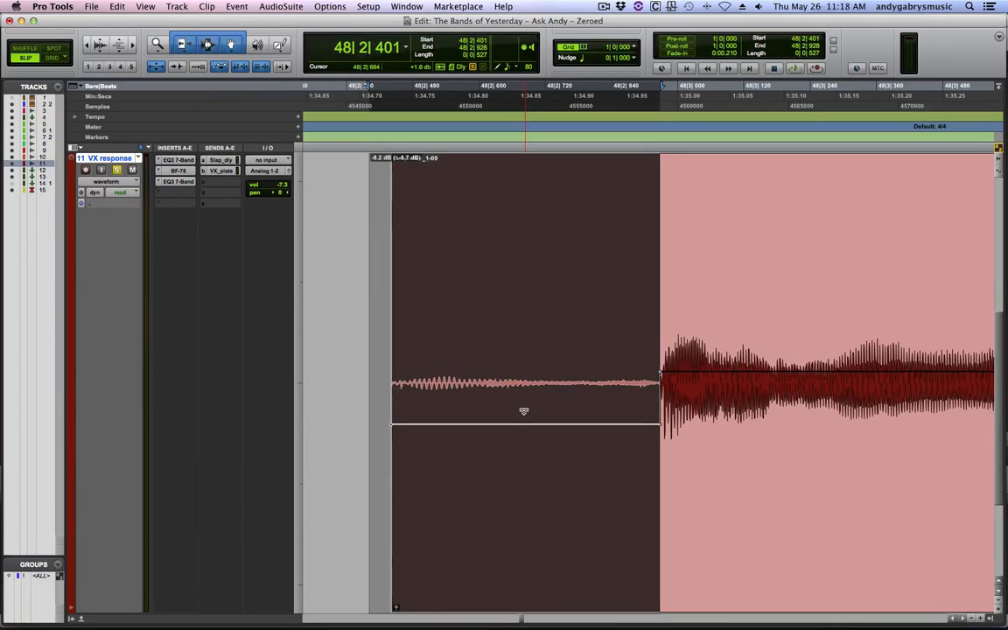
- Play from just before Response_1-09 several times to audition the softened breath
click(356, 308)
key(space)
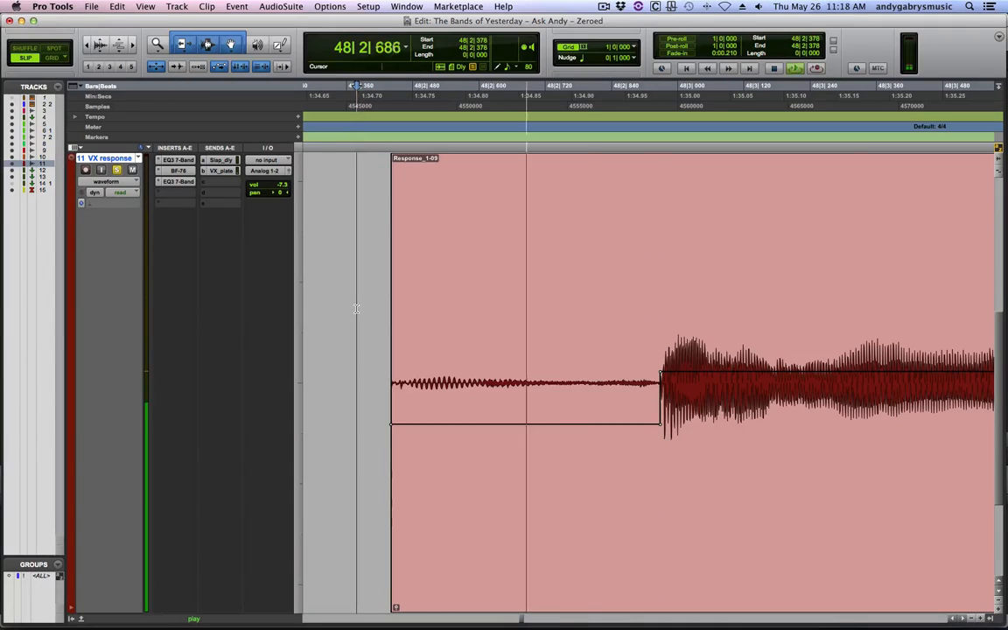
key(space)
key(space)
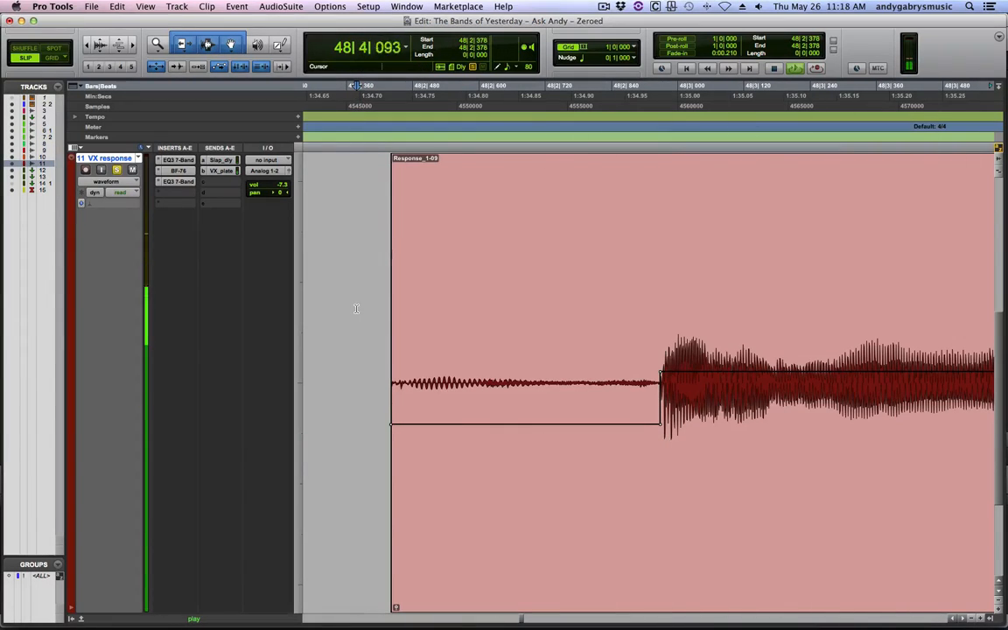
key(space)
key(space)
key(space)
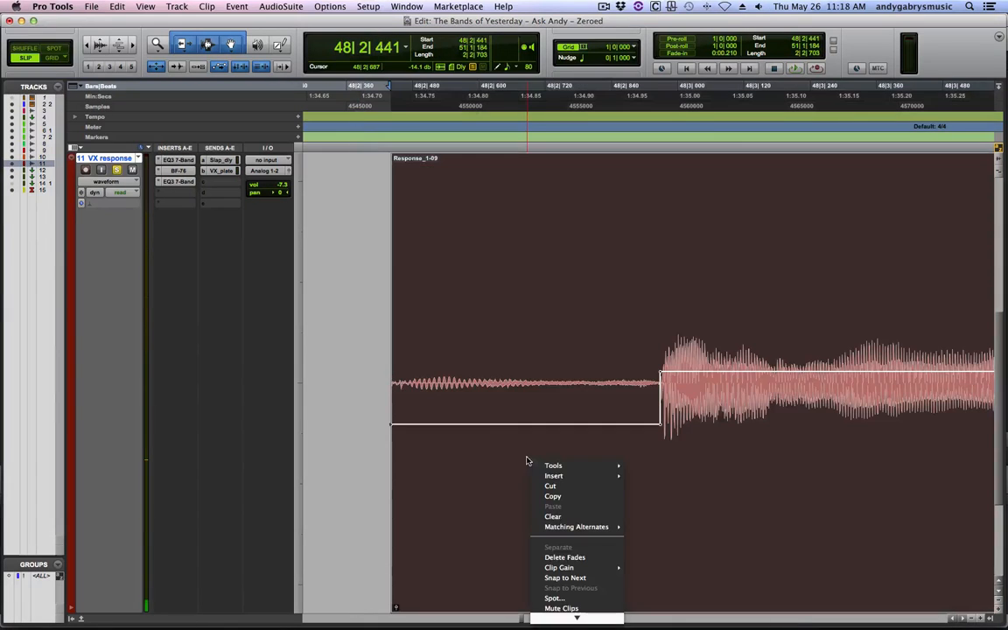
- Bypass the clip gain on Response_1-09 and replay its opening for comparison
right_click(531, 461)
mouse_move(564, 567)
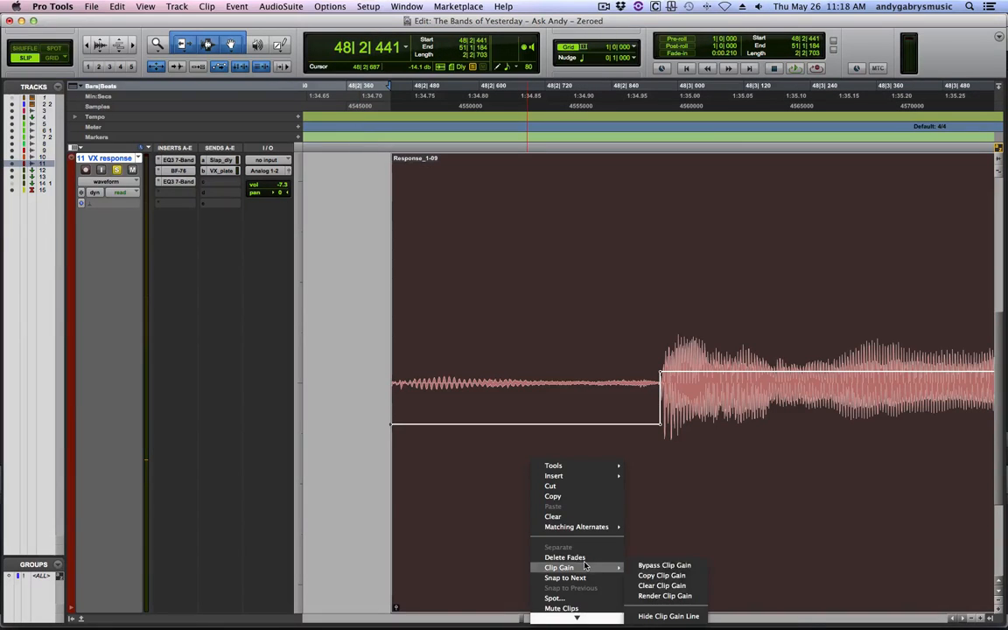
click(674, 567)
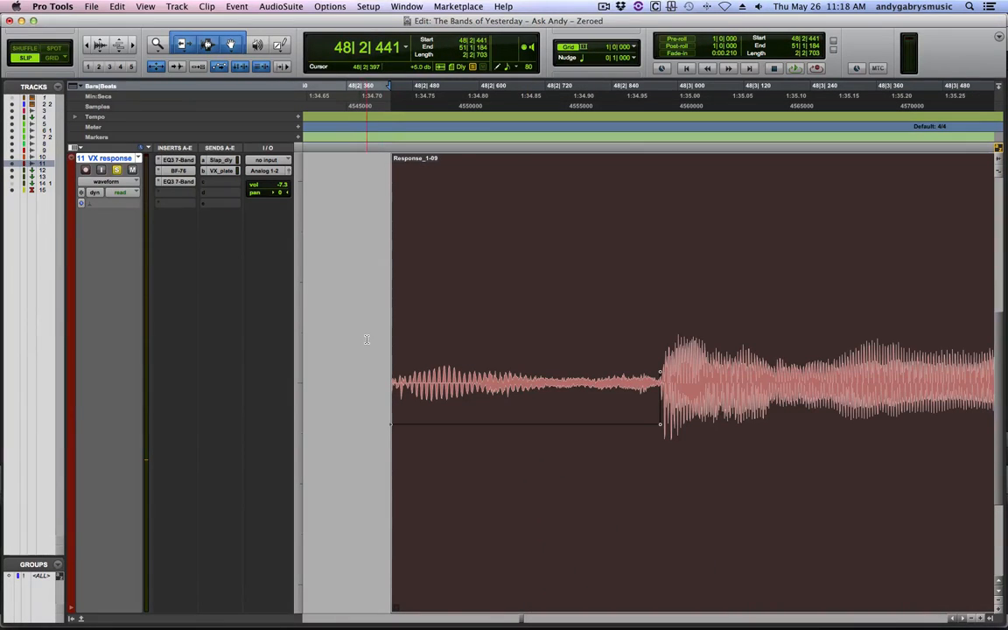
key(space)
key(space)
key(space)
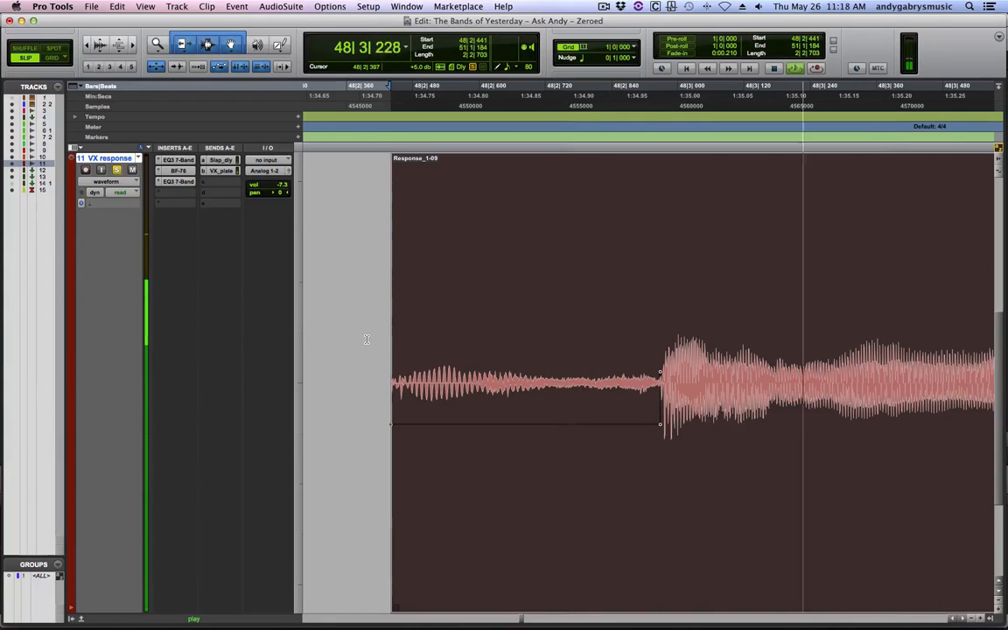
key(space)
key(space)
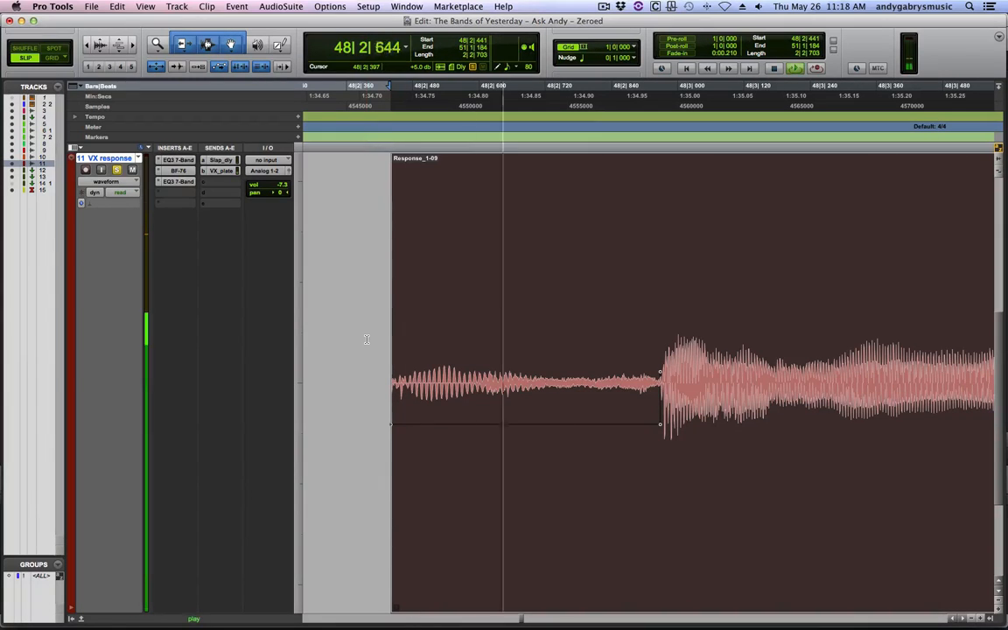
key(space)
- Unbypass the clip gain on Response_1-09 and play its opening with the gain reduction active
right_click(486, 528)
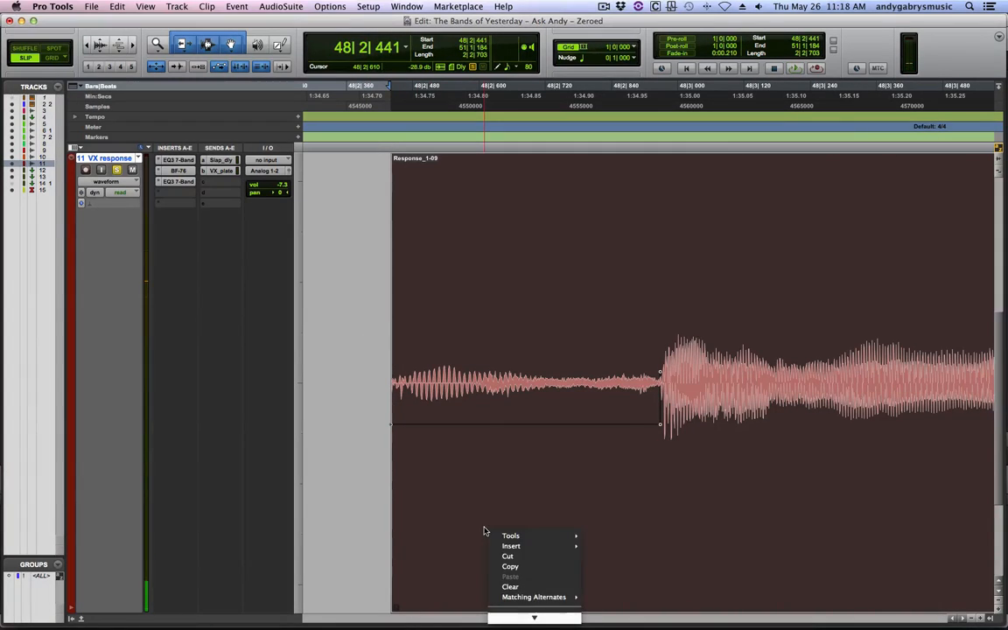
mouse_move(563, 564)
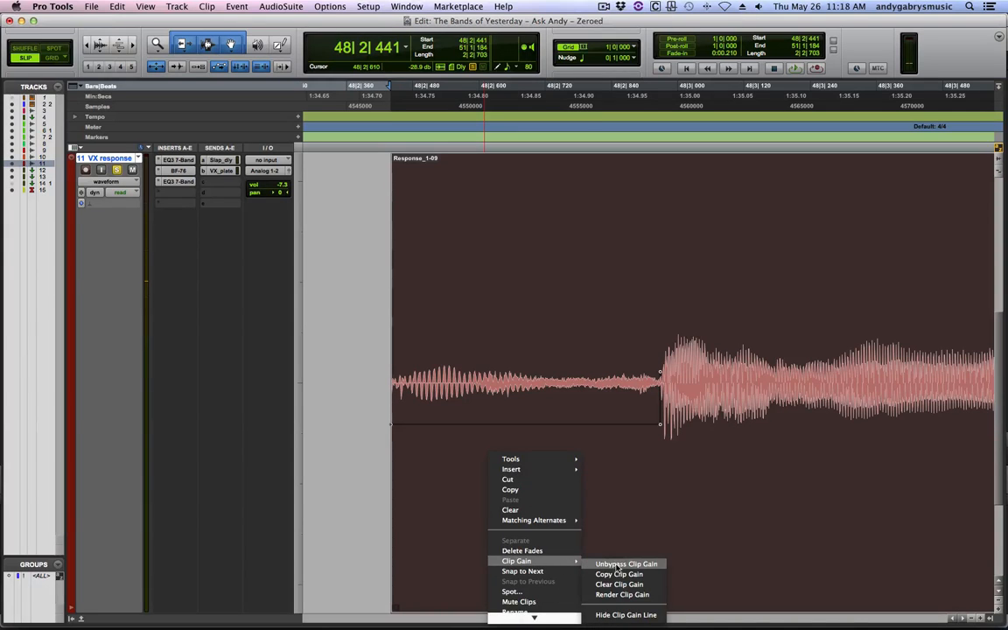
click(619, 564)
key(space)
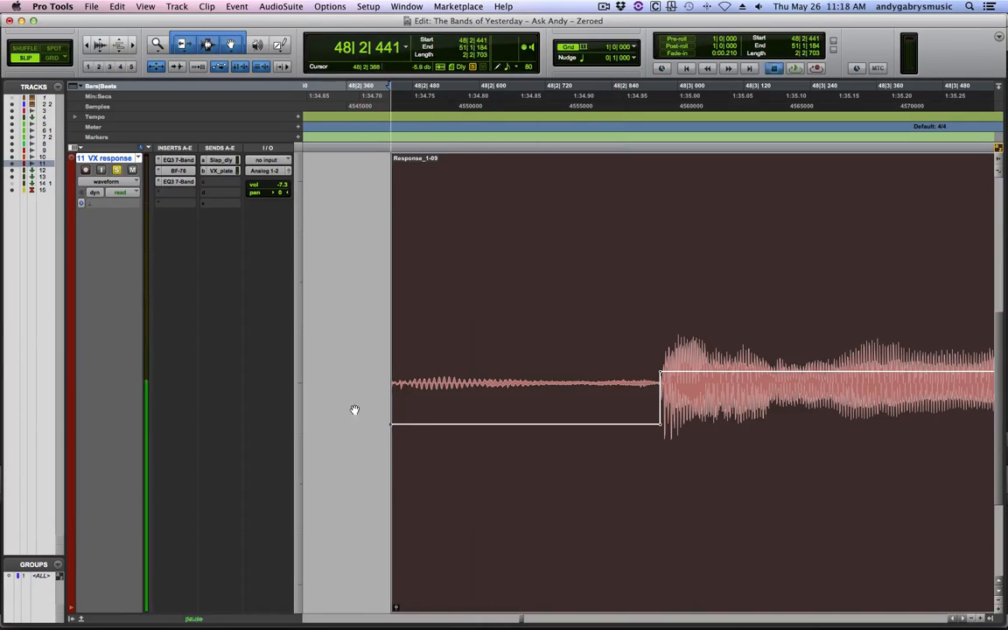
key(space)
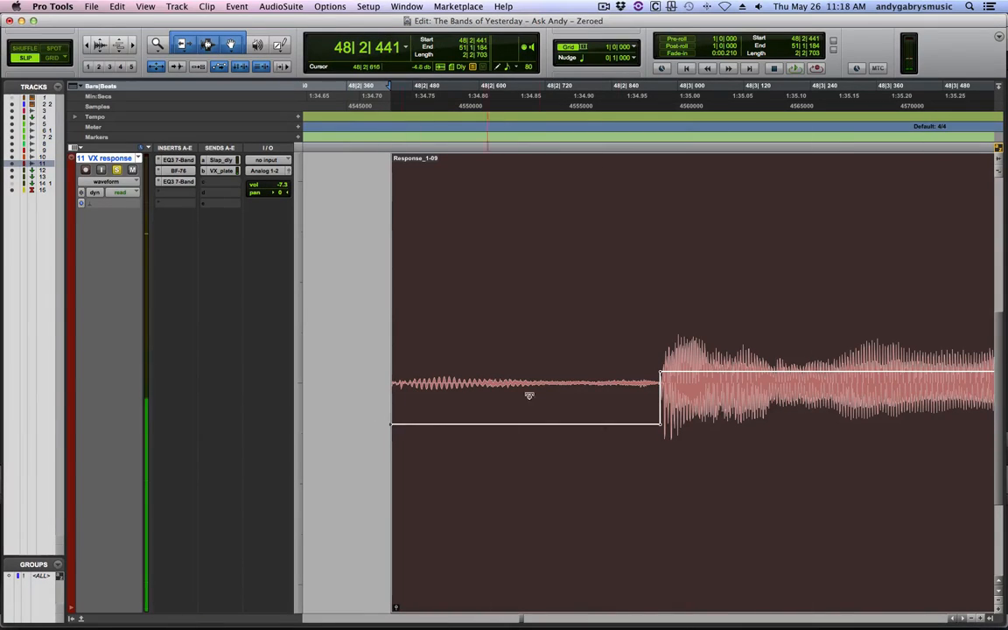
- Lower the clip gain over the opening breath of Response_1-09 further and audition the passage several times
click(520, 244)
drag(543, 394, 543, 420)
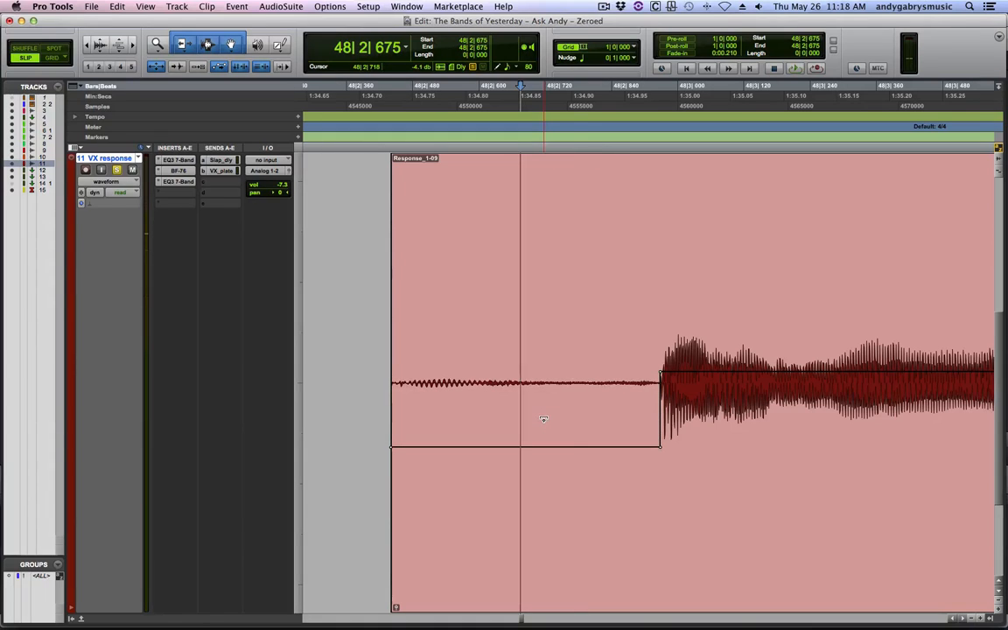
key(space)
key(space)
key(space)
key(space)
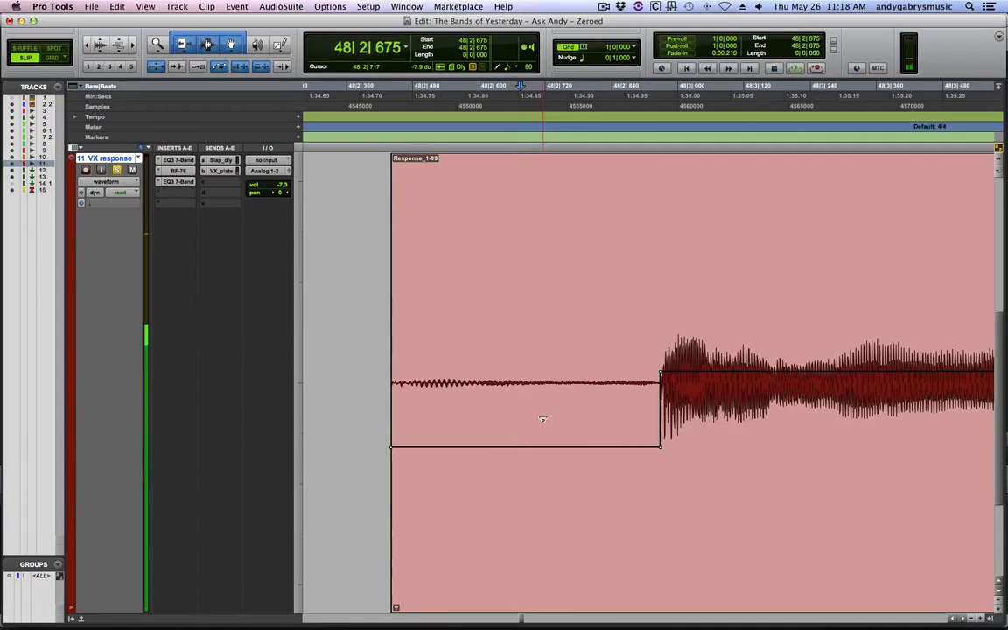
key(space)
key(space)
key(space)
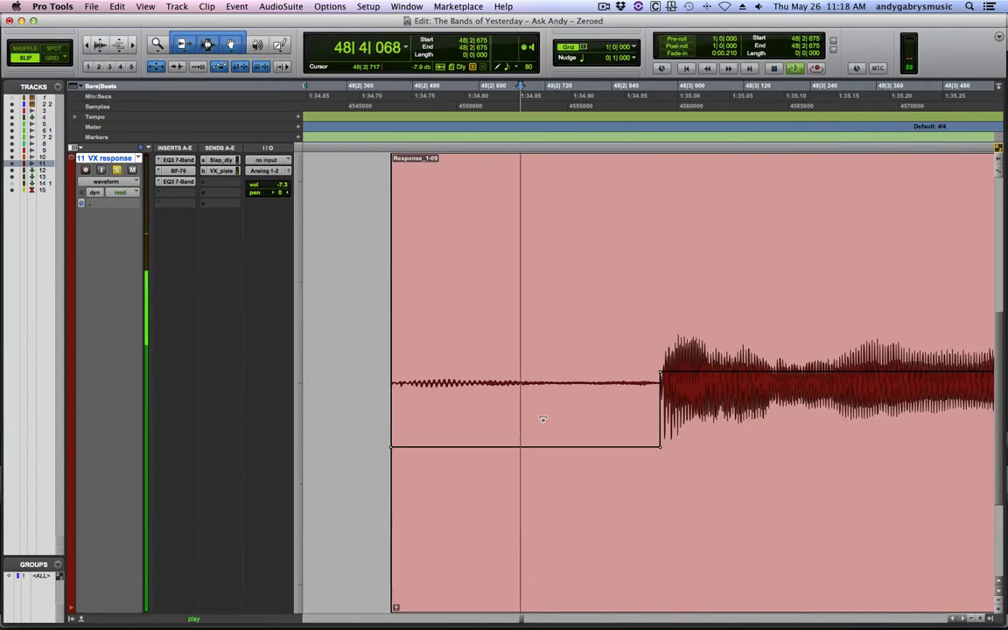
key(space)
- Bypass the clip gain on Response_1-09 and play its opening with the breath at full level
right_click(553, 521)
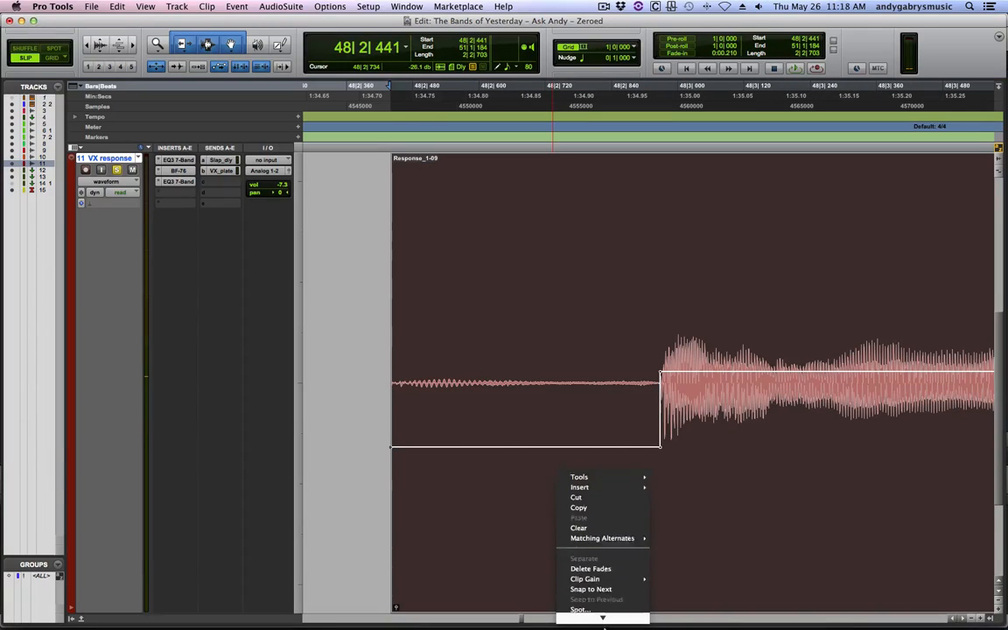
mouse_move(580, 547)
click(686, 552)
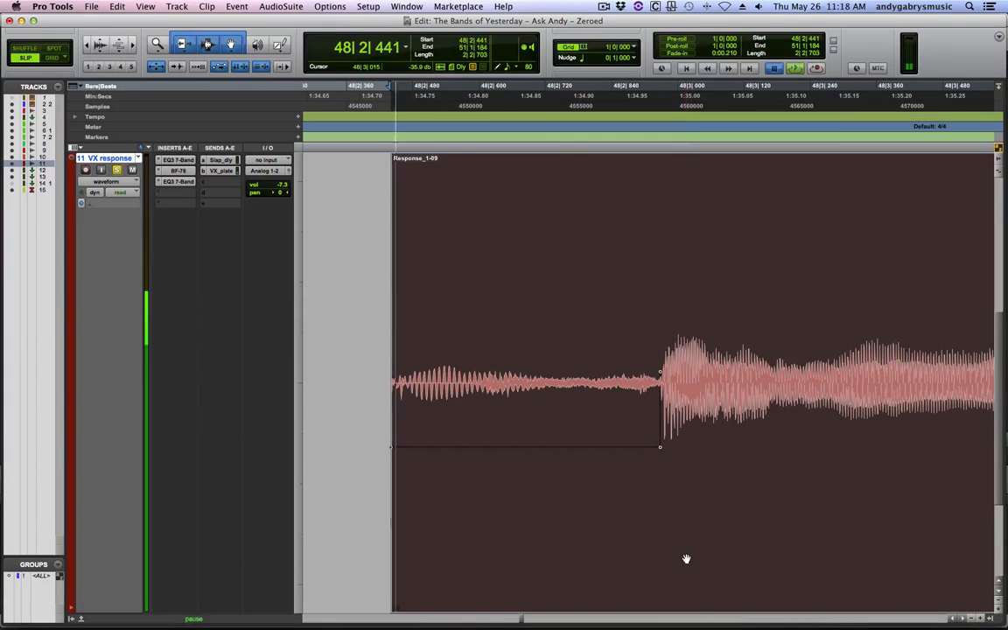
key(space)
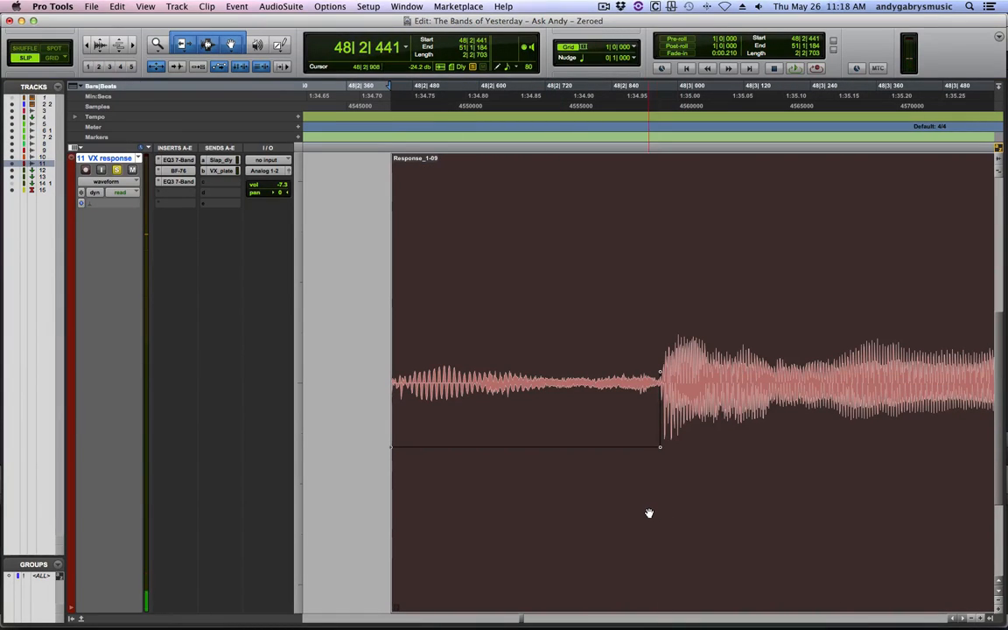
- Unbypass the clip gain on Response_1-09 and replay its opening to compare the reduced breath
right_click(534, 486)
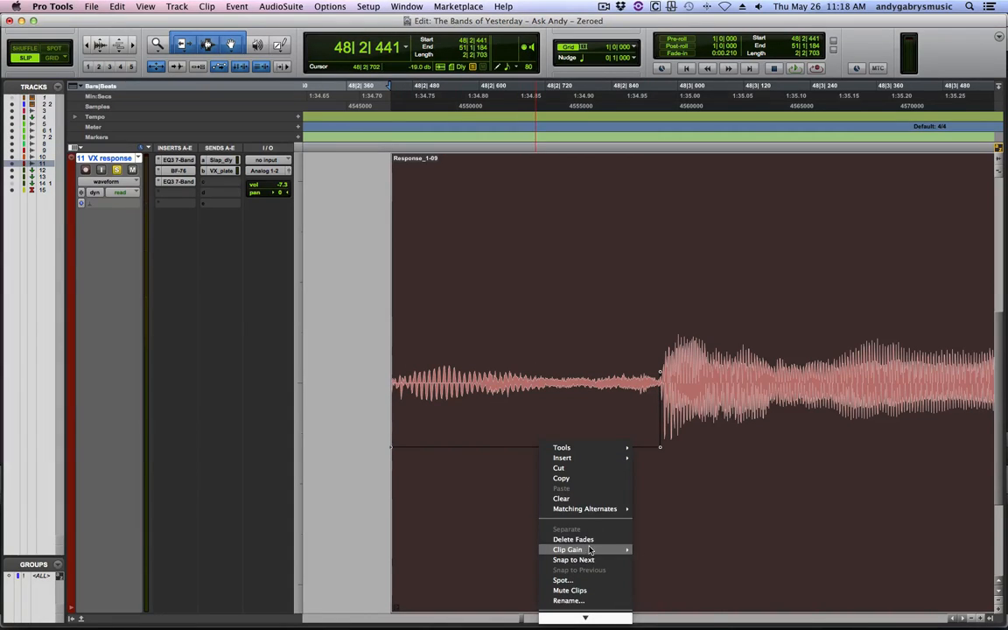
mouse_move(590, 549)
click(679, 553)
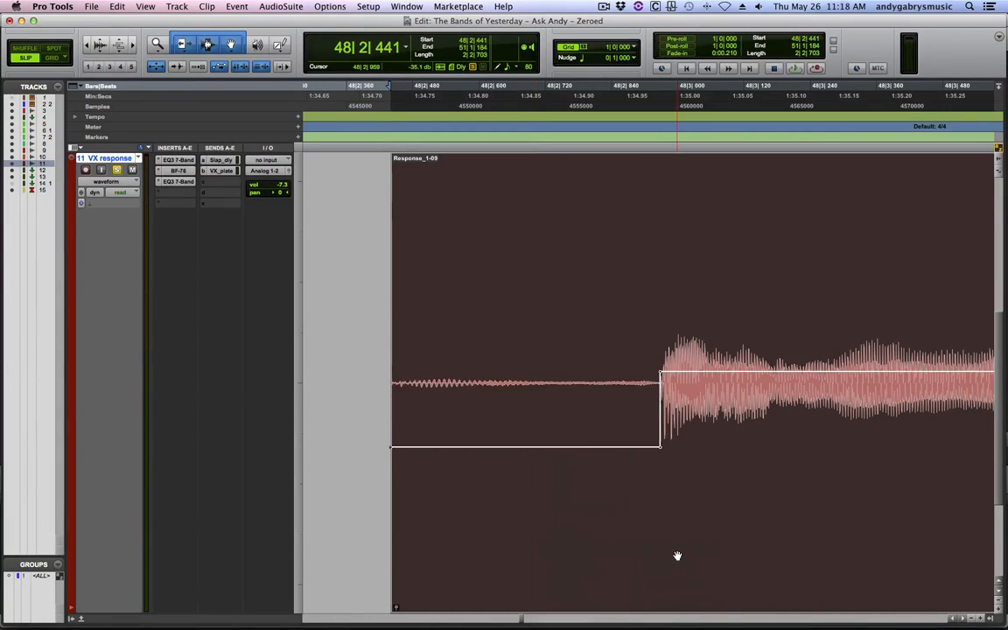
key(space)
key(space)
key(space)
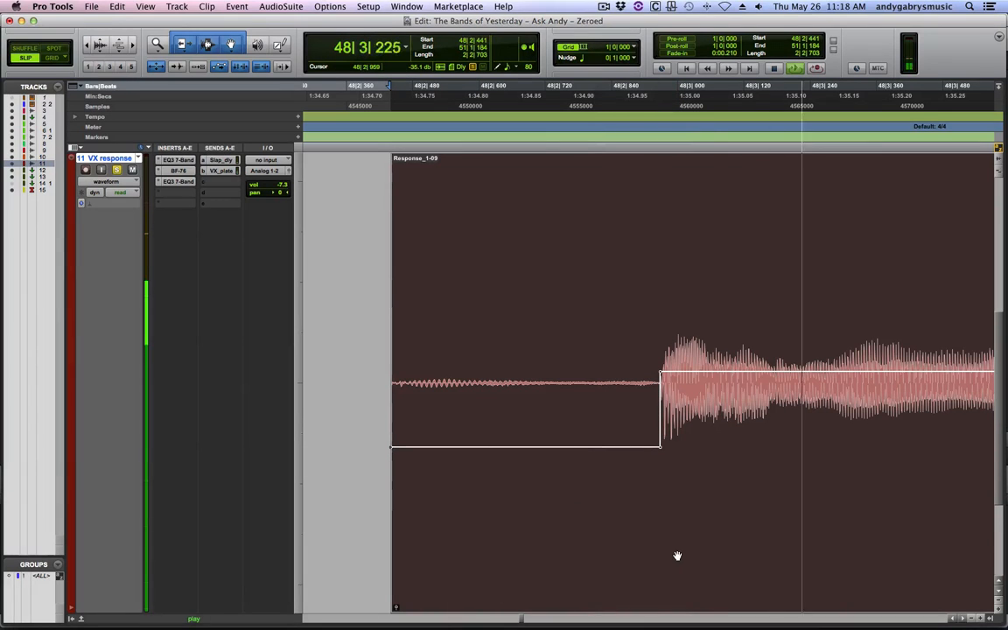
key(space)
click(560, 252)
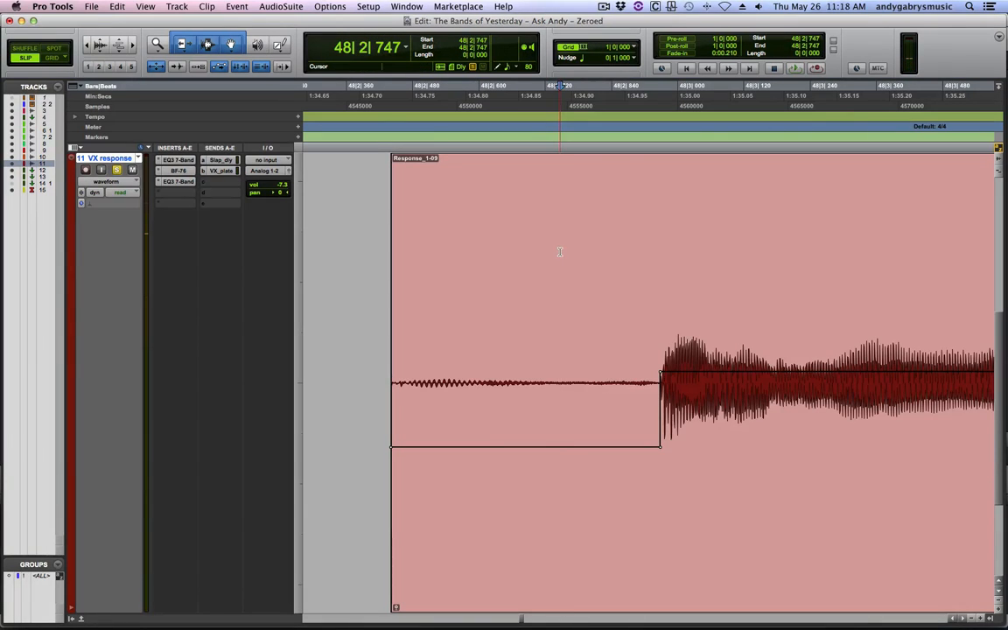
- Isolate the second VX response clip, Response_1-14 at bar 88, and audition its opening
key(e)
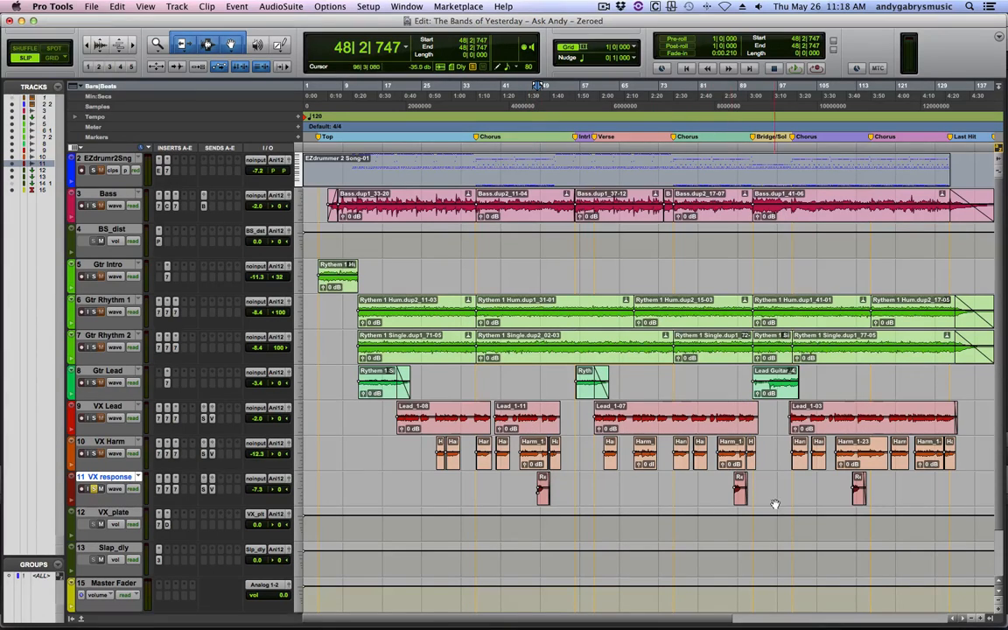
click(740, 500)
key(e)
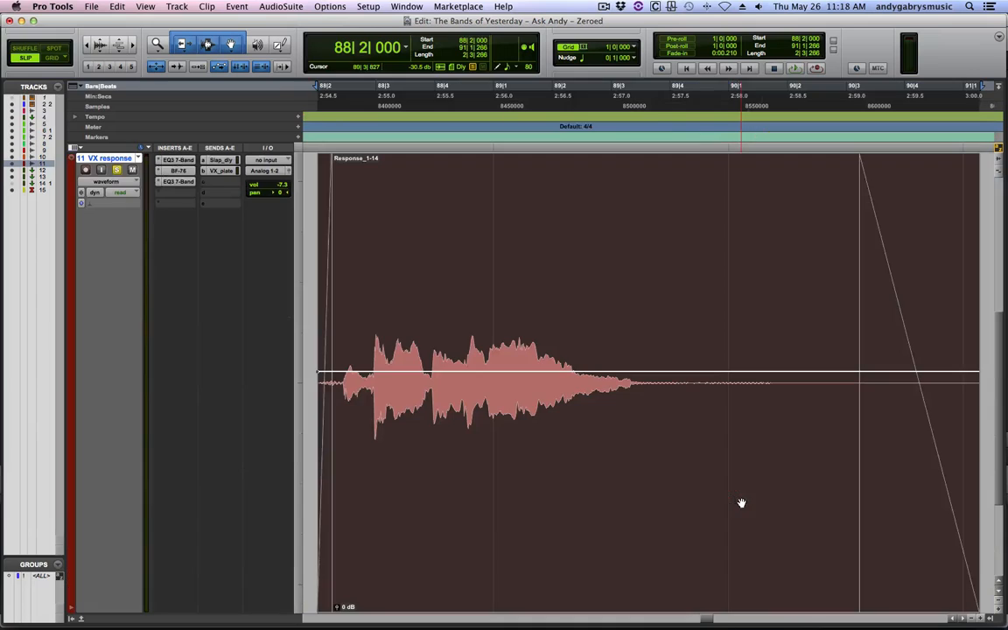
scroll(415, 420, left, 5)
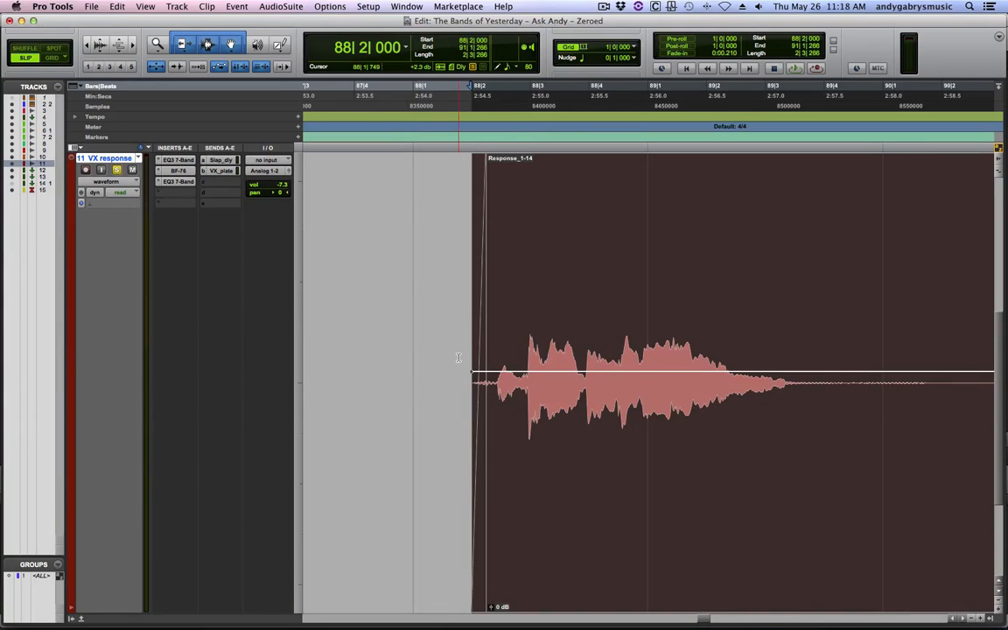
drag(457, 357, 516, 360)
key(alt+f)
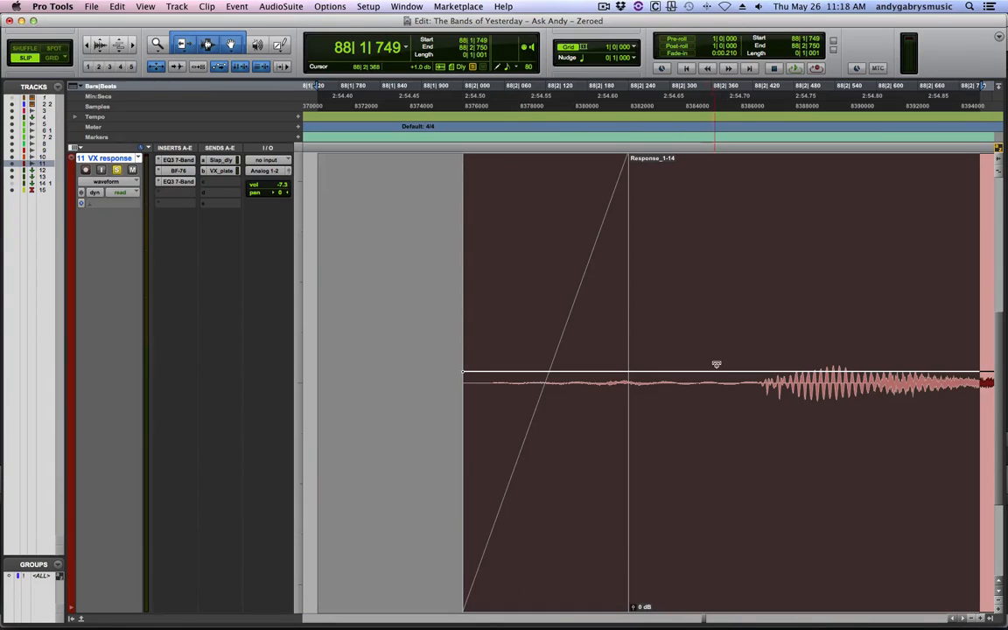
click(726, 517)
key(space)
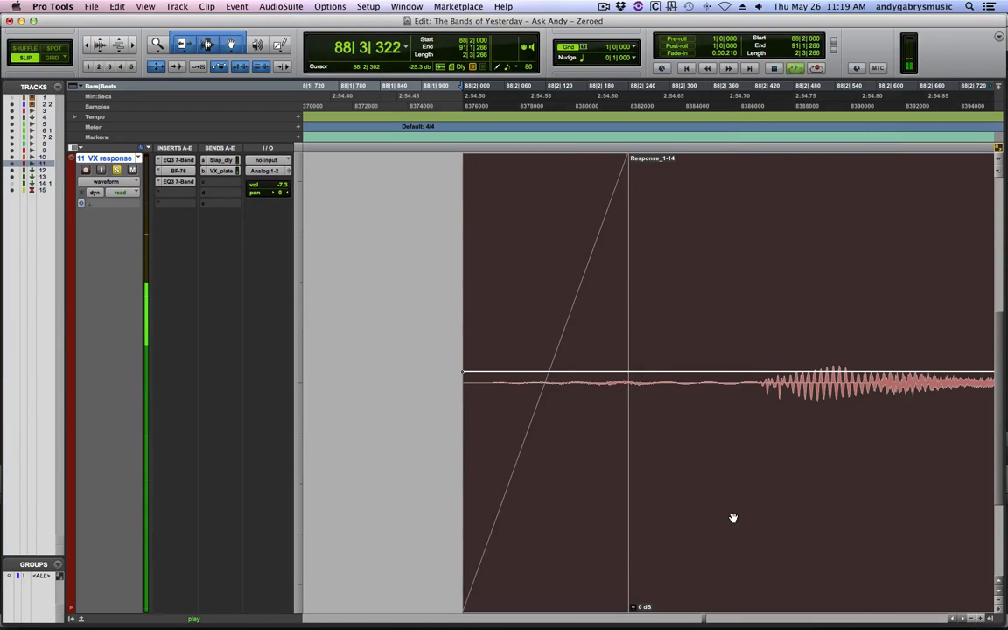
key(space)
- Replay the opening of the response clip at bar 88 several times while examining its start closely
key(alt+f)
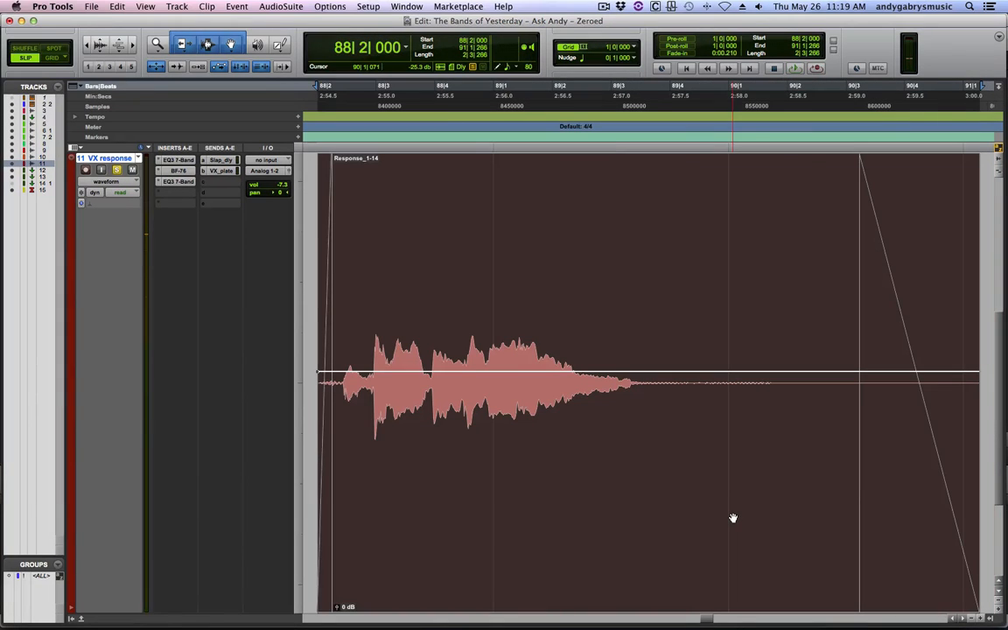
key(space)
key(super+bracketright)
key(super+bracketright)
key(super+bracketright)
key(super+bracketright)
key(space)
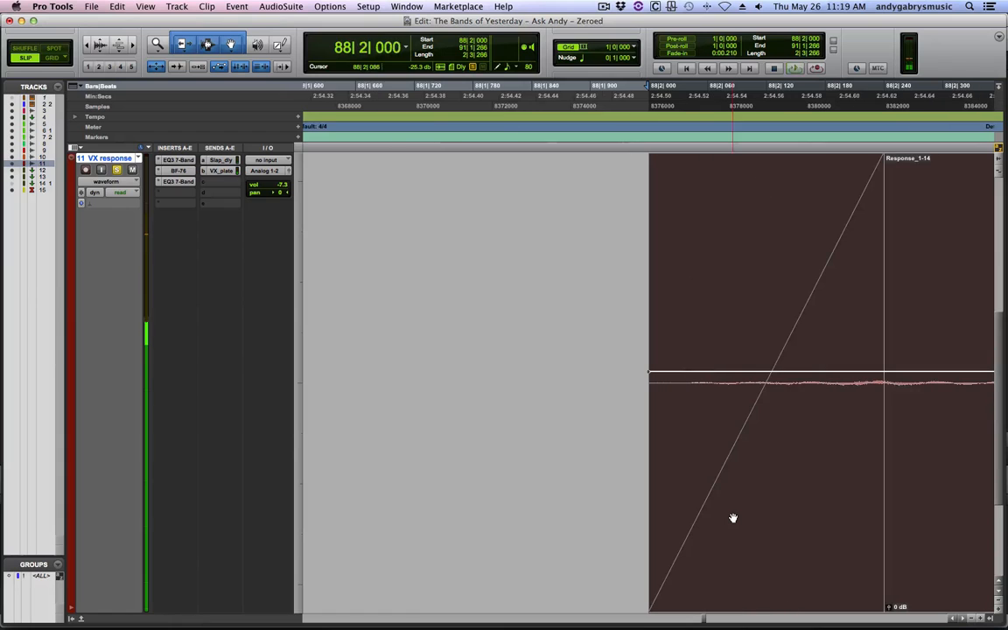
key(space)
key(space)
- Lower the clip gain by about 12.3 dB over the quiet lead-in of the bar 88 response, up to about 88|2|430, and audition it
key(super+bracketleft)
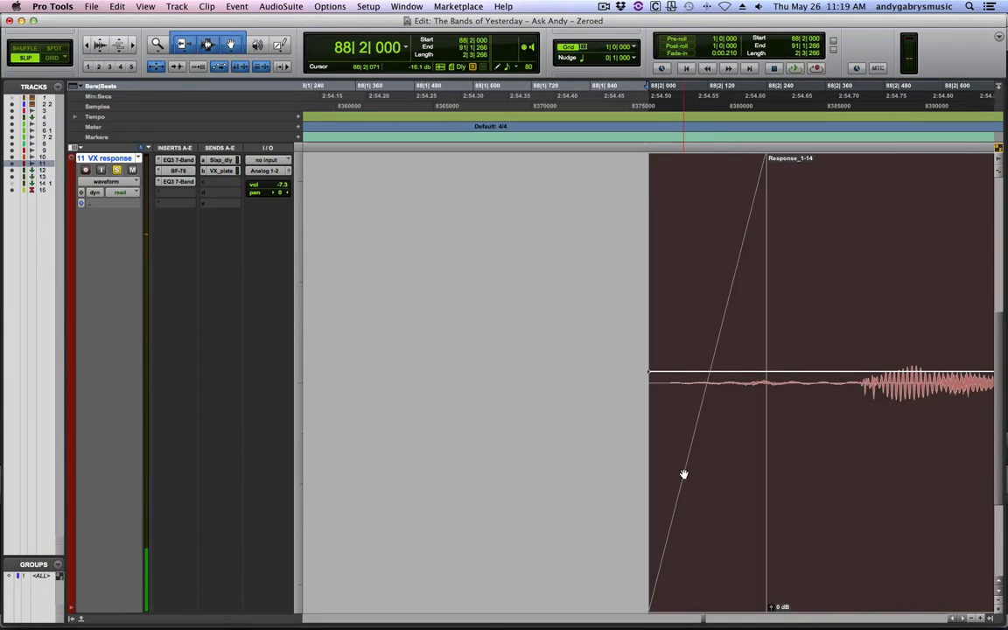
drag(801, 246, 567, 297)
drag(699, 349, 704, 418)
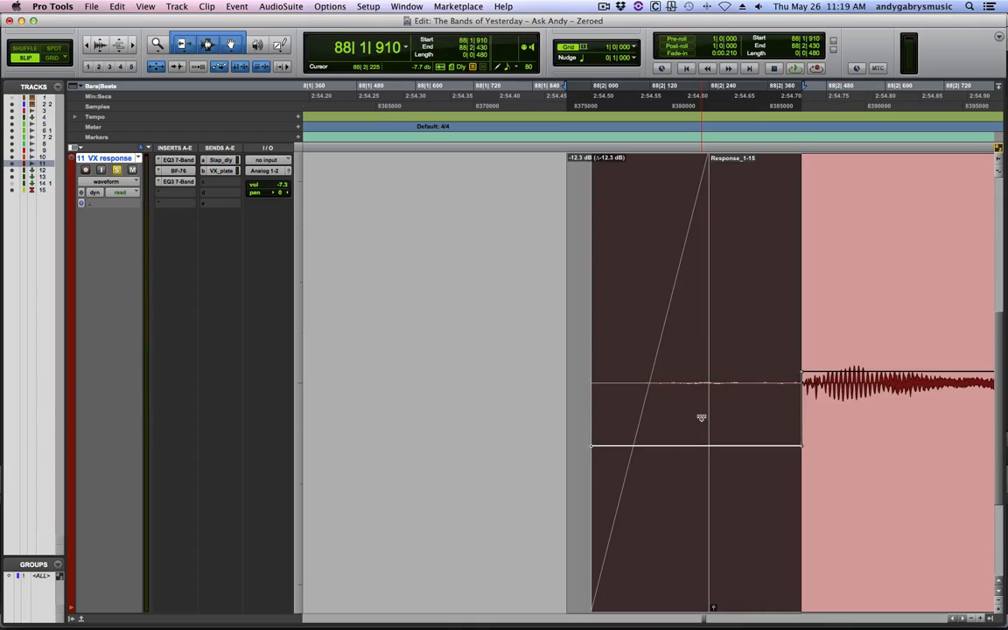
click(553, 251)
key(space)
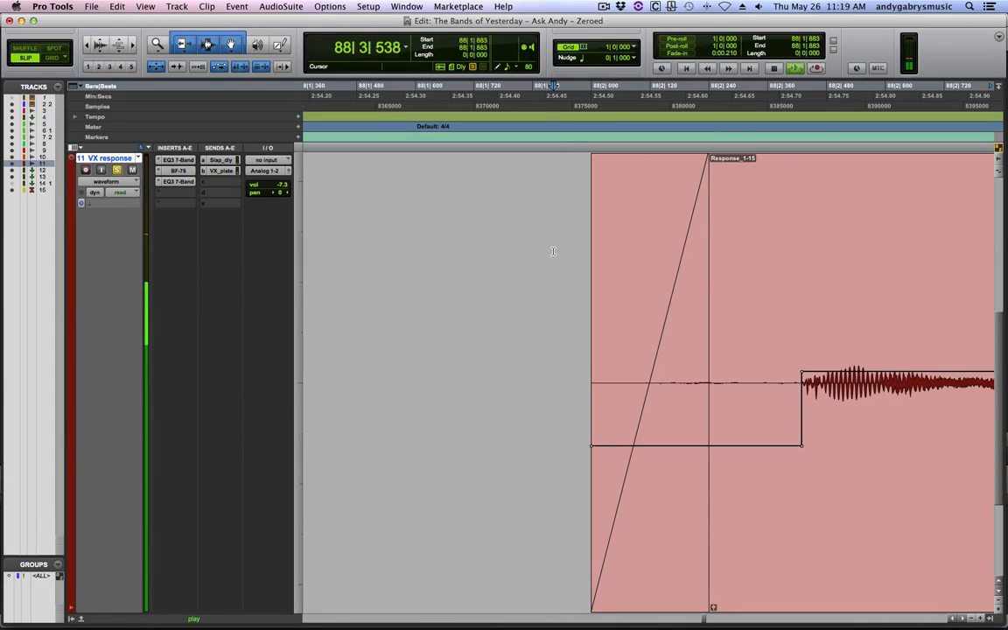
key(space)
- Locate the third VX response clip at bar 112 and select it to fill the edit view
key(alt+a)
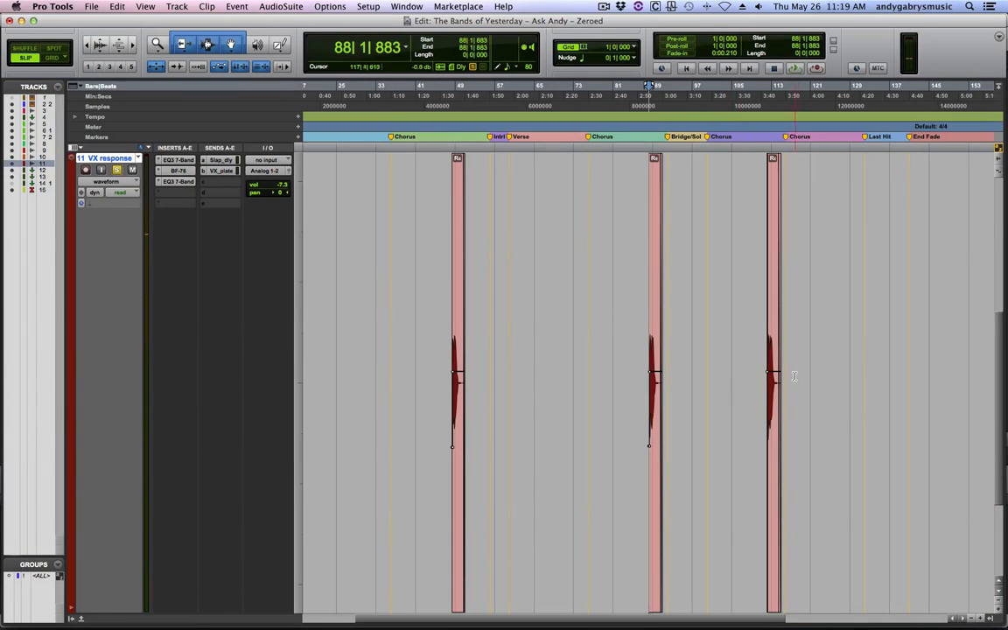
drag(760, 376, 793, 376)
key(e)
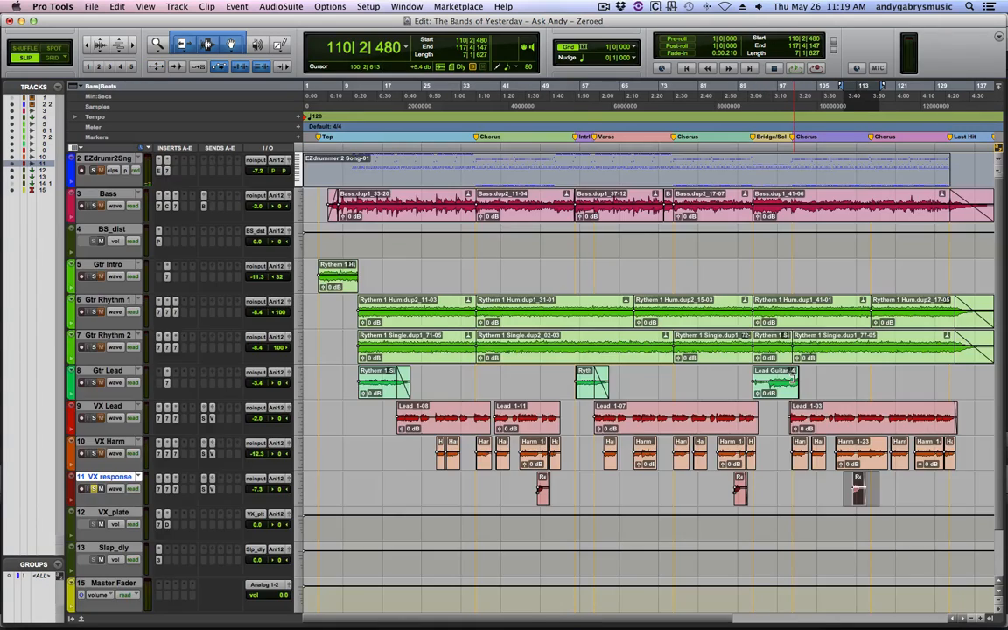
key(e)
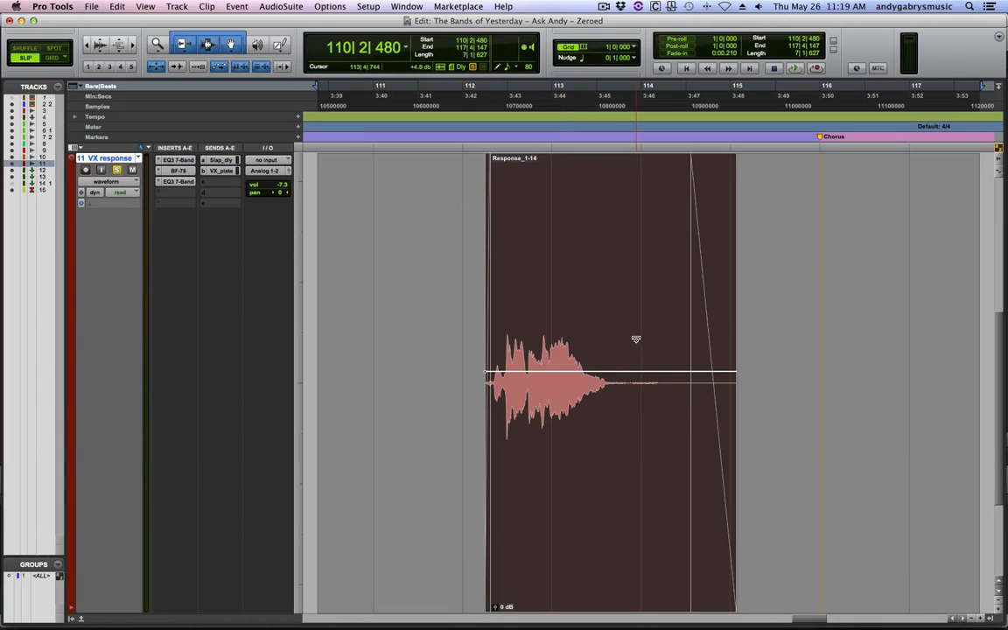
click(621, 282)
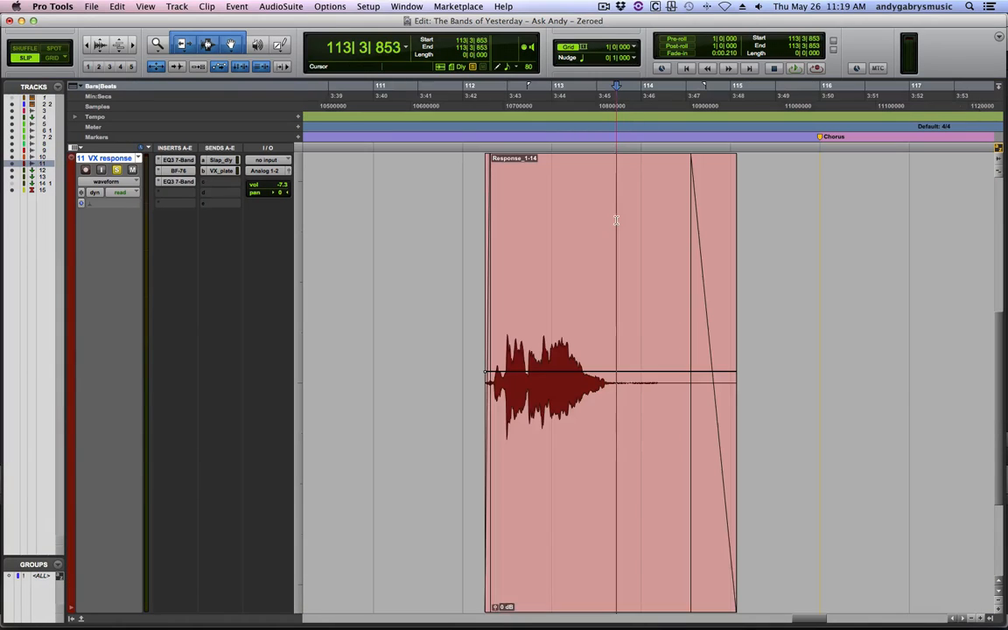
click(548, 583)
key(alt+f)
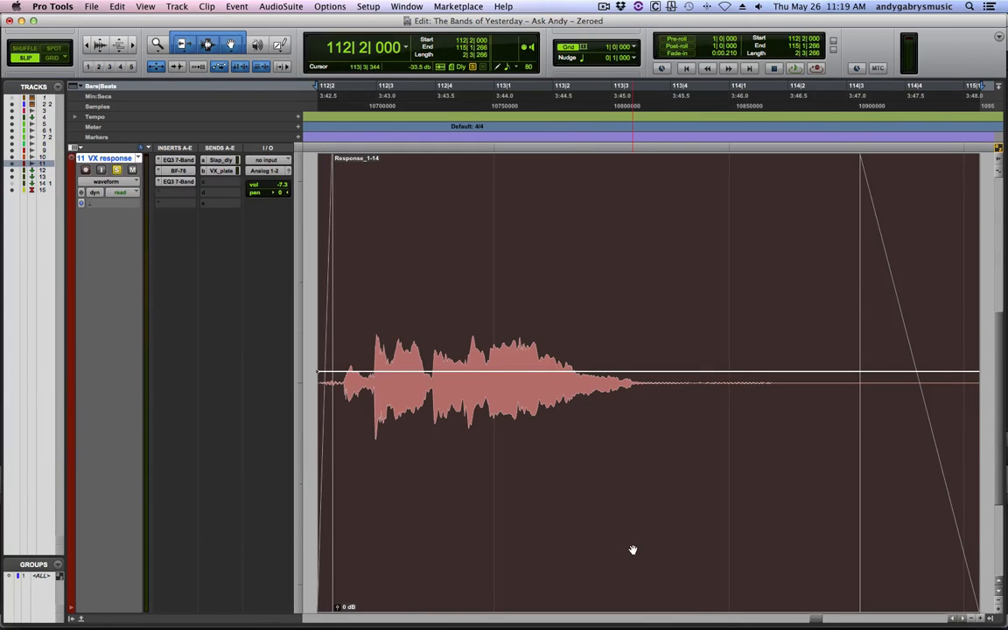
- Lower the clip gain to about -14 dB over the quiet lead-in of the bar 112 response, up to 112|2|430, and audition it
key(t)
key(t)
scroll(686, 475, right, 5)
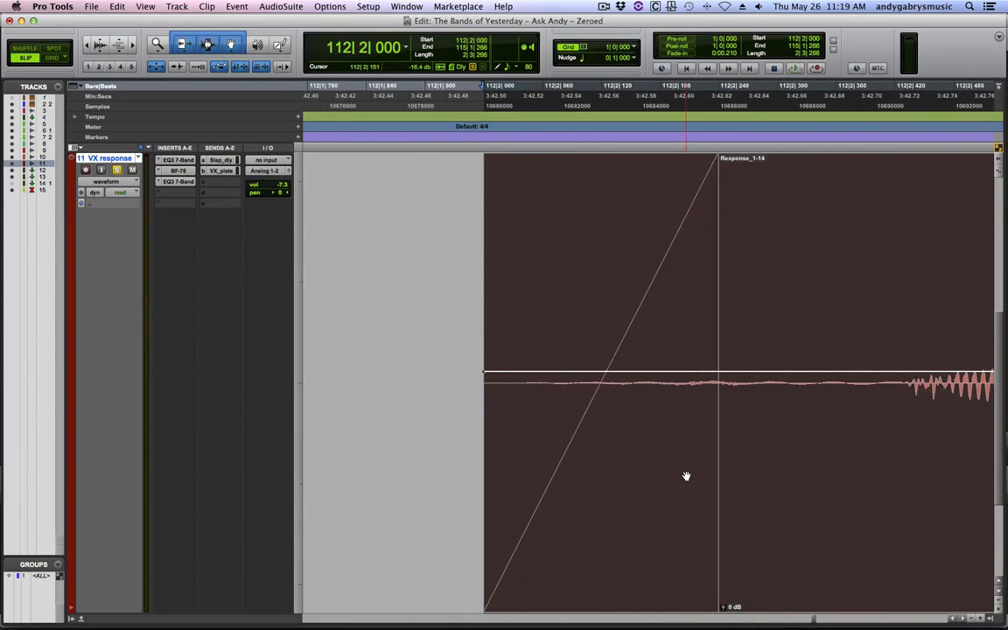
drag(905, 248, 441, 265)
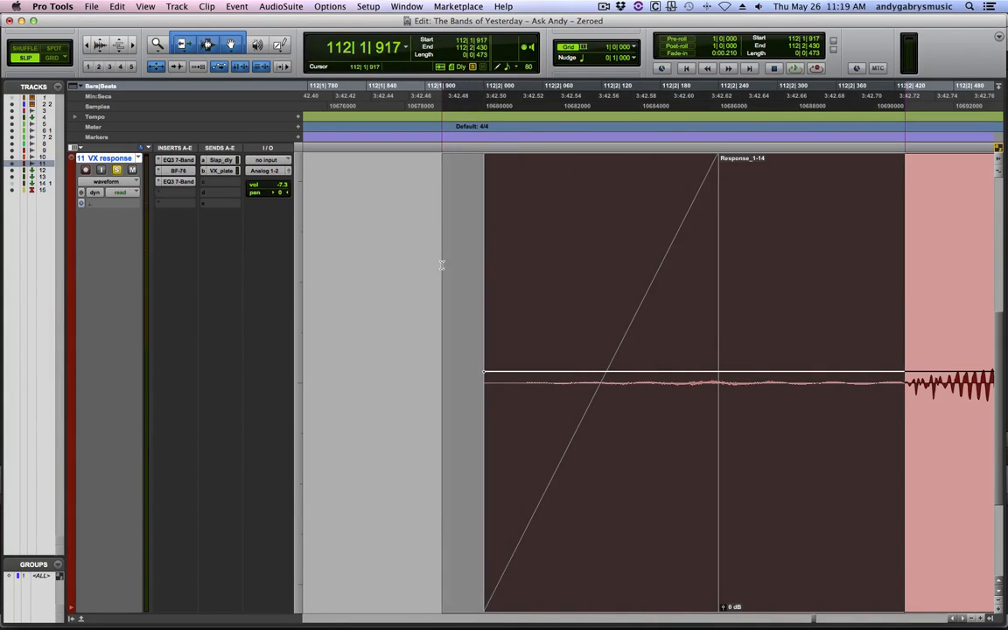
drag(689, 349, 688, 435)
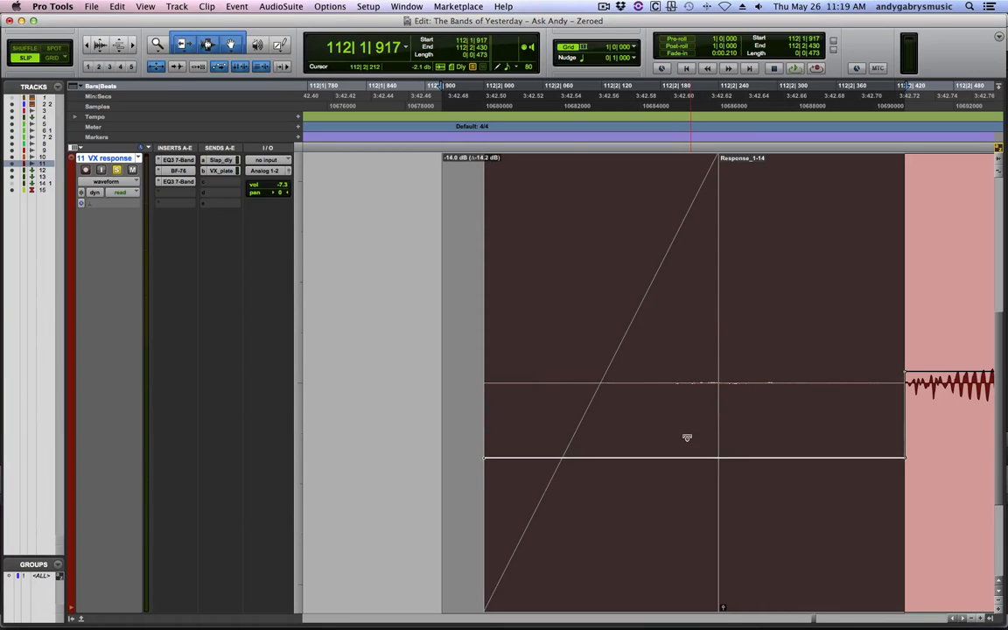
click(407, 233)
key(space)
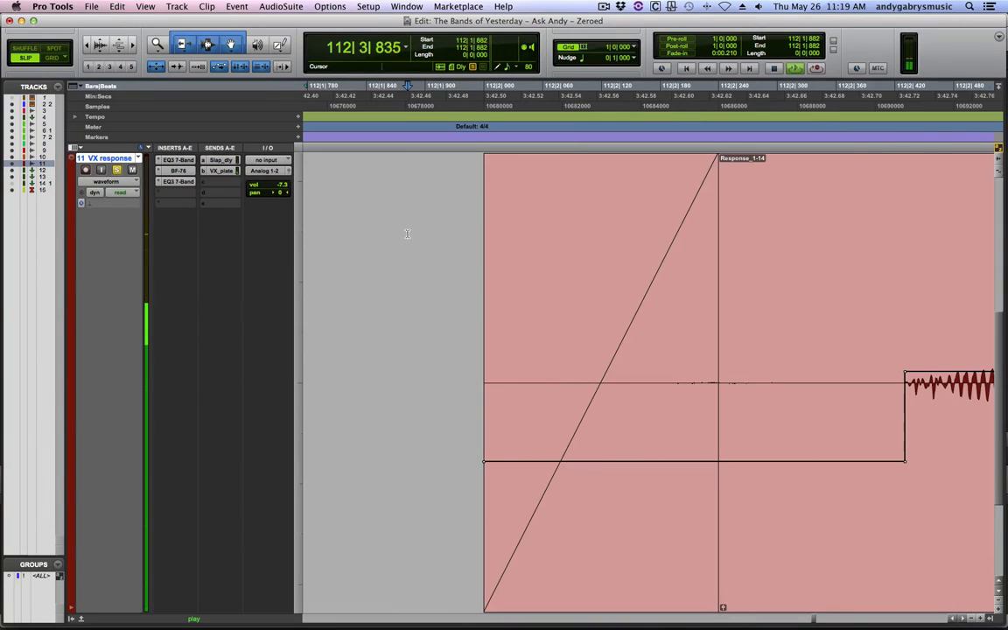
key(space)
- Solo VX Lead and VX Harm along with VX response, and play from about bar 47 to hear the first response in context
key(ctrl+e)
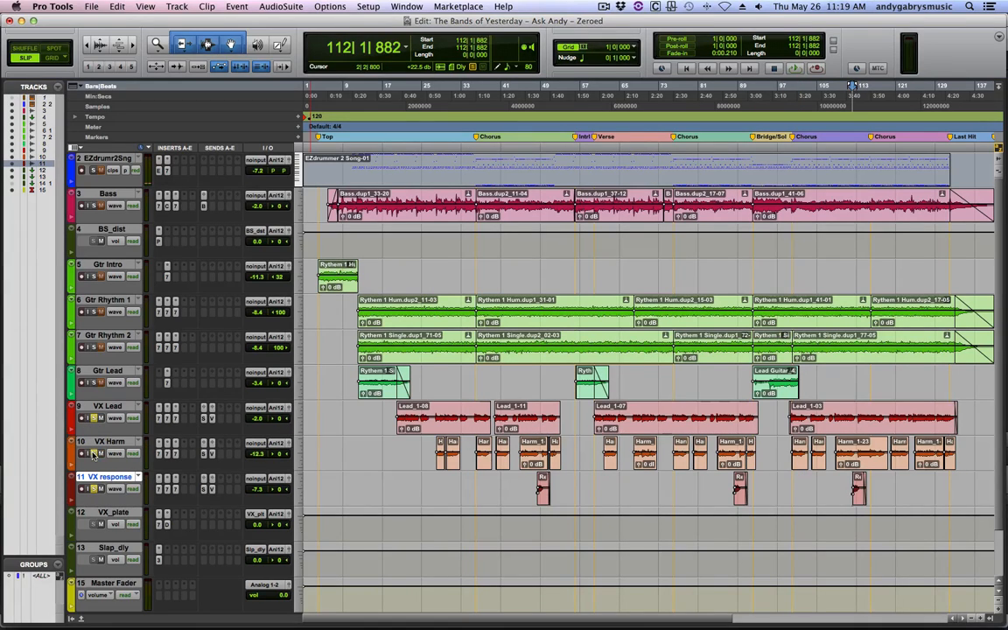
click(532, 407)
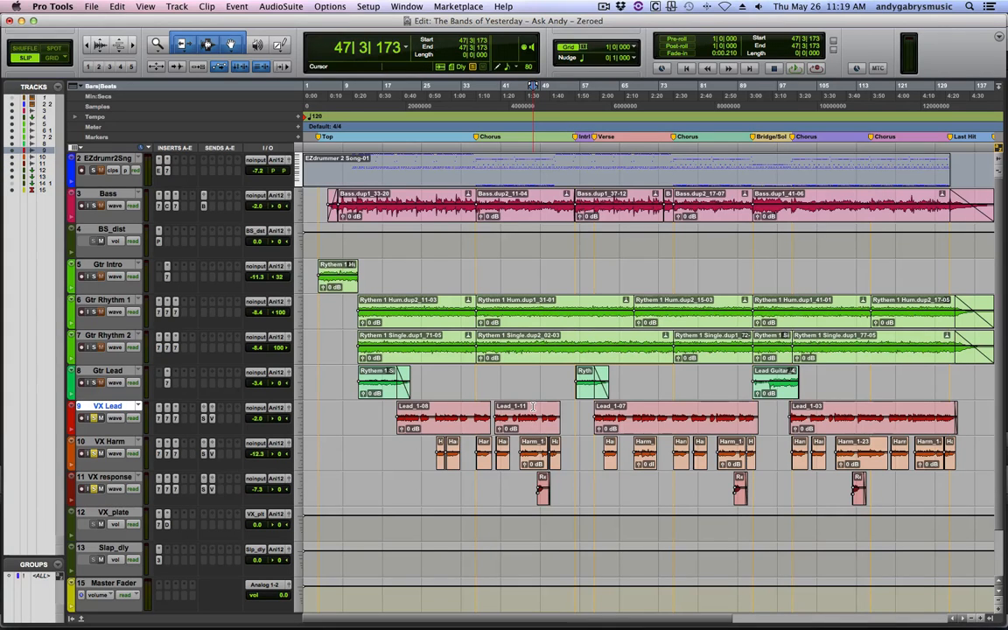
key(space)
key(super+bracketright)
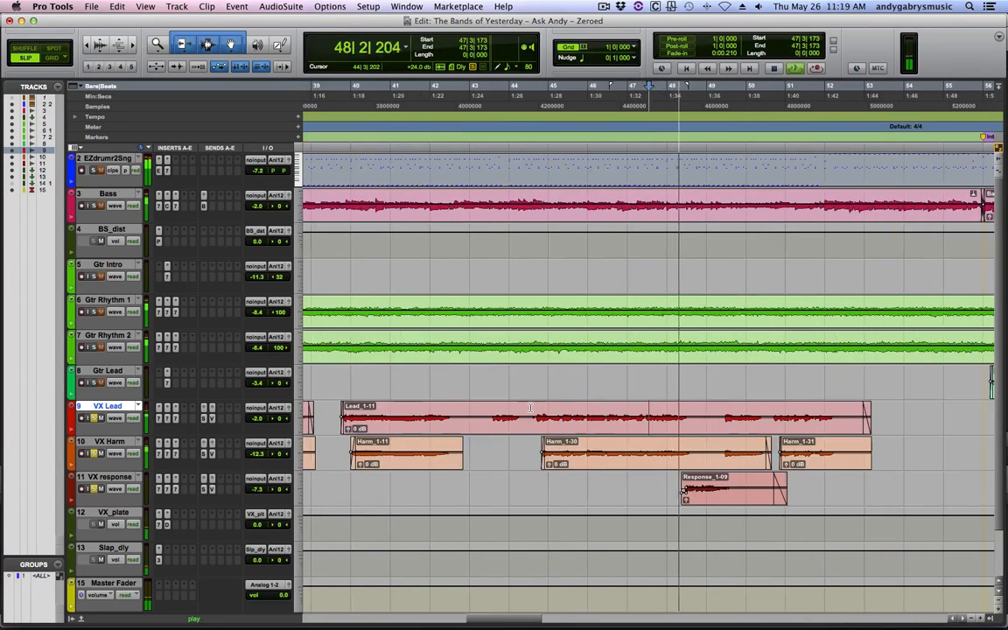
key(space)
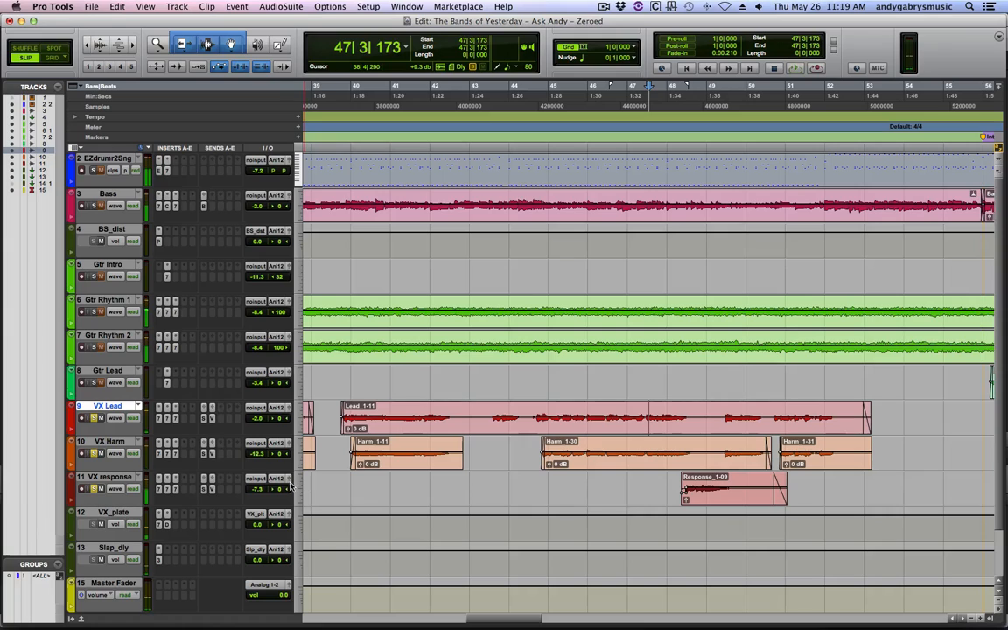
- Raise the VX response track volume to -1.1 dB while playing the first response against the lead, from 48|2|327 to 51|1|675
click(291, 487)
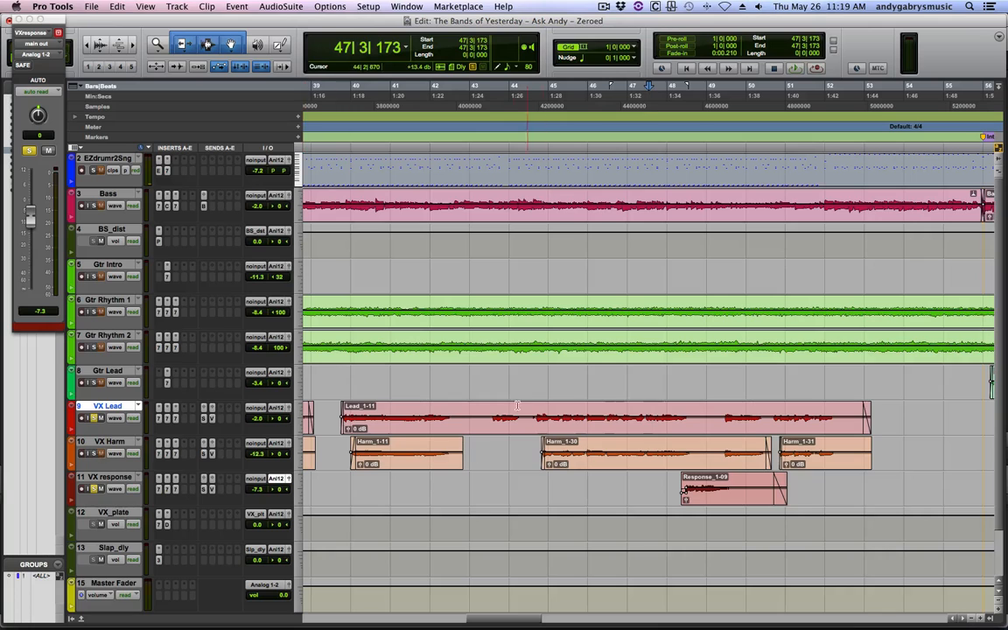
drag(679, 412, 792, 414)
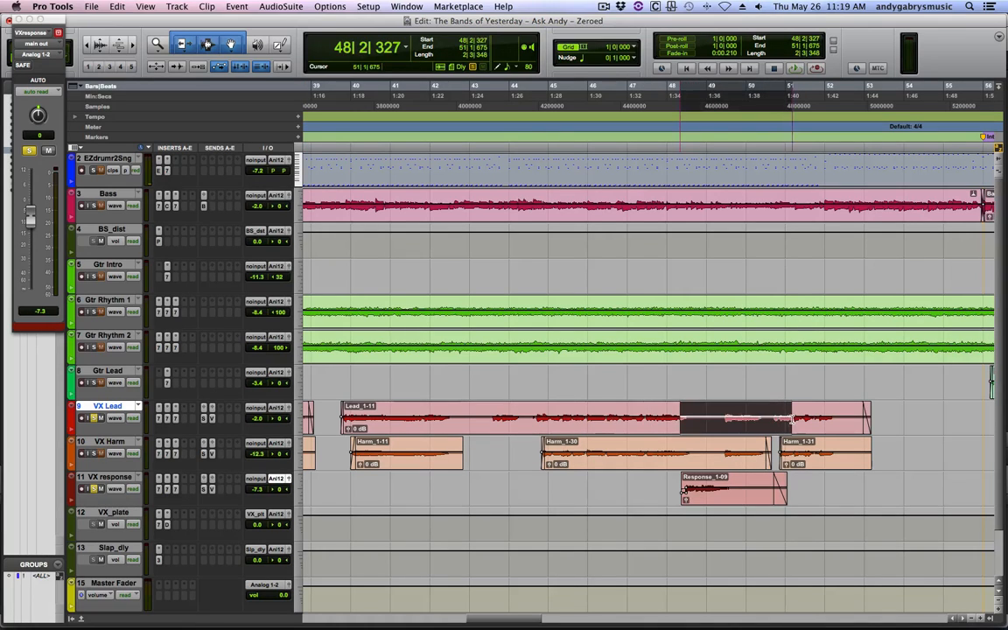
key(space)
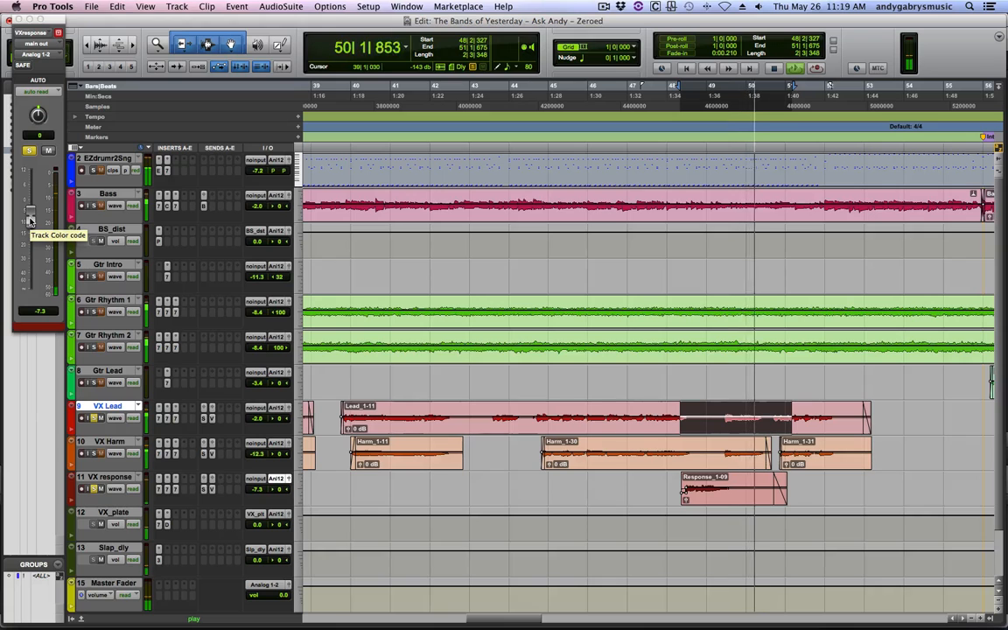
drag(28, 220, 29, 207)
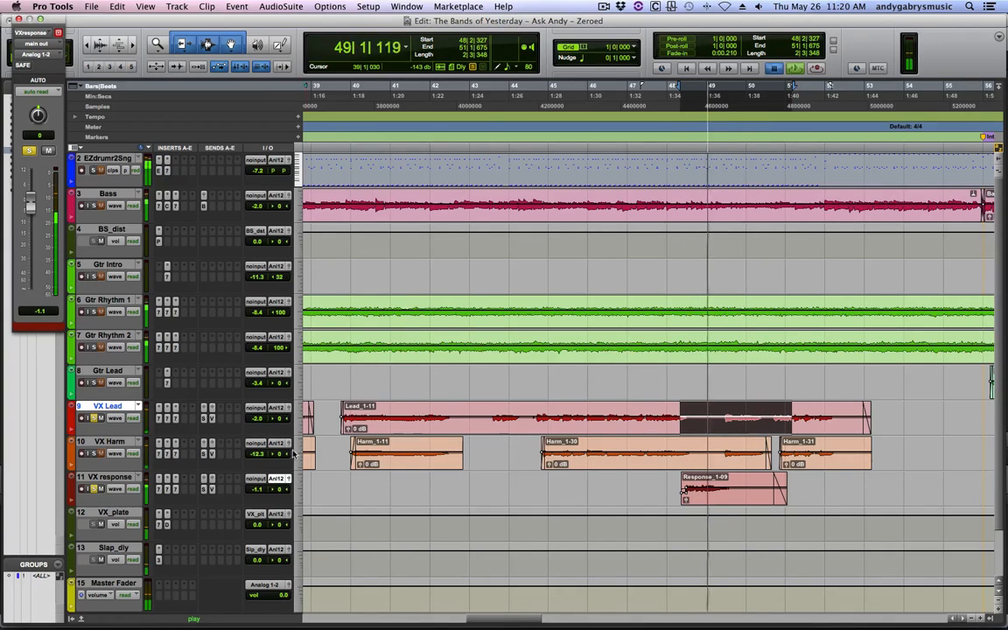
key(space)
key(space)
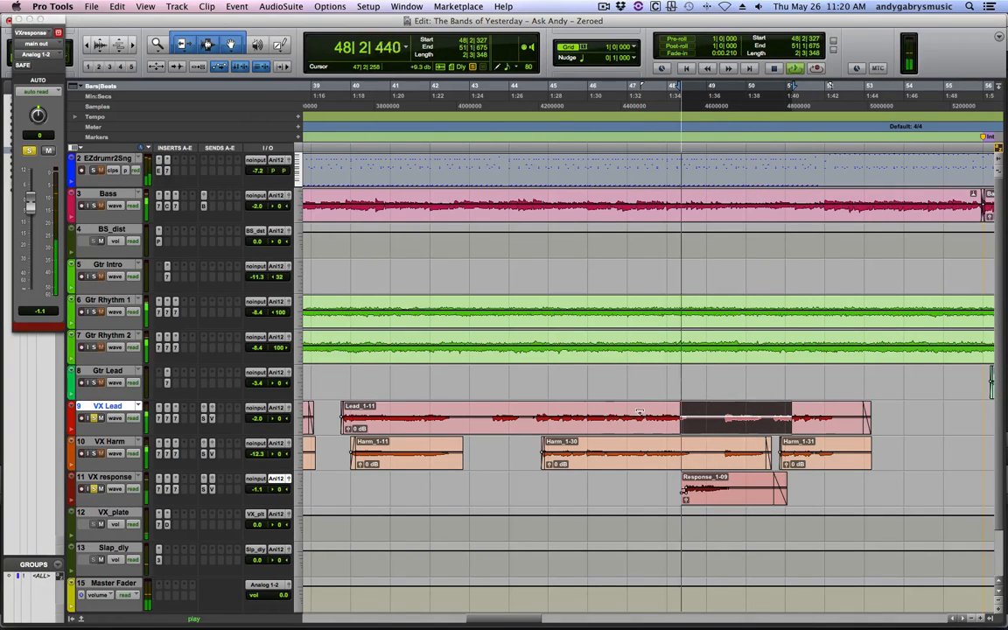
- Lower the VX response track volume to -2.0 dB while auditioning the first response from 47|2|667
key(space)
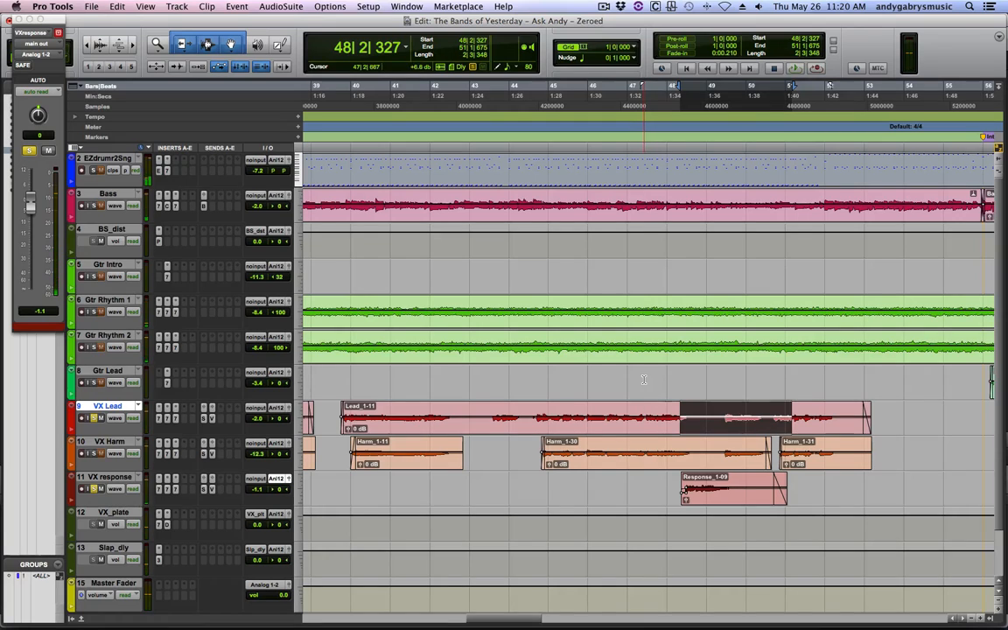
click(643, 379)
key(space)
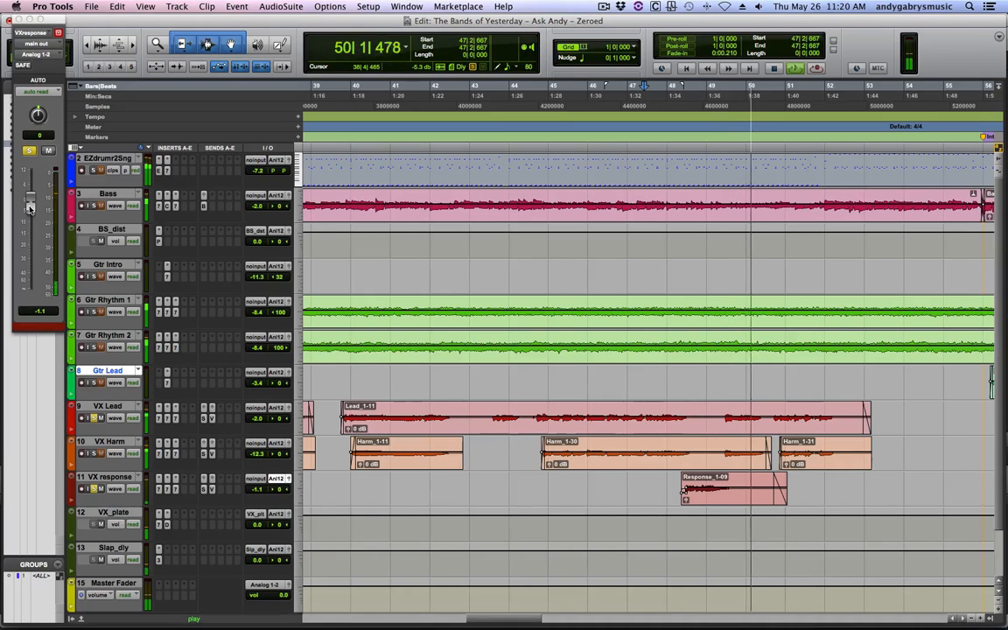
key(space)
key(space)
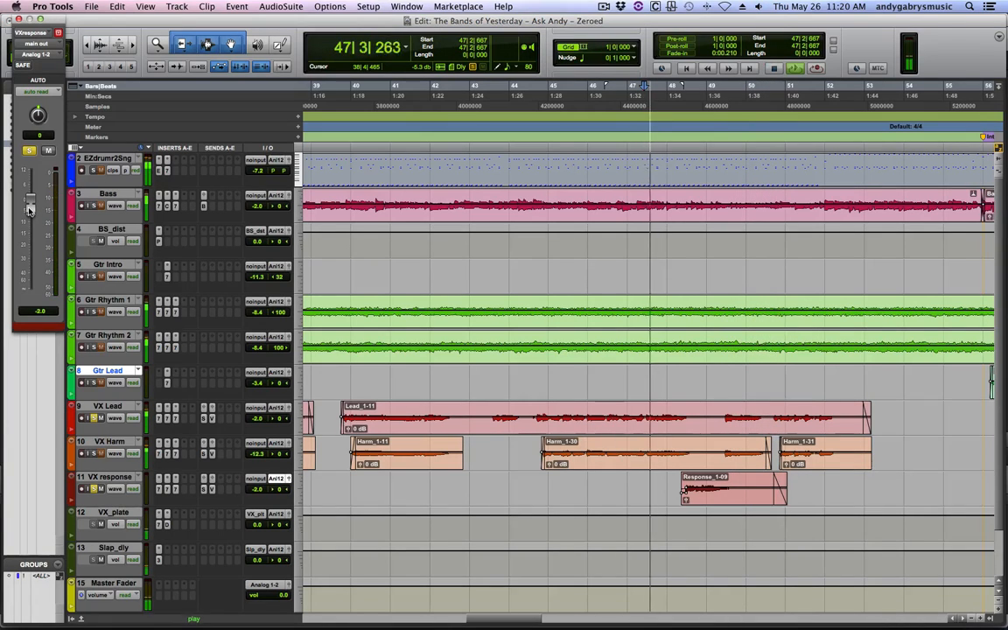
key(space)
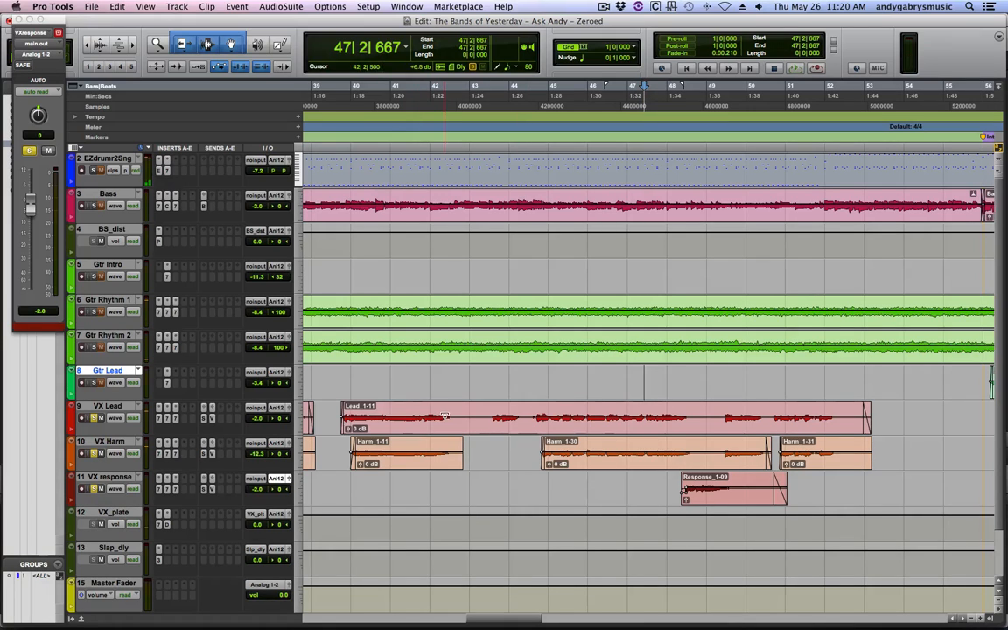
- Play the phrase from 39|3|910 through bar 51 to judge the response level against the lead and harmony
click(341, 375)
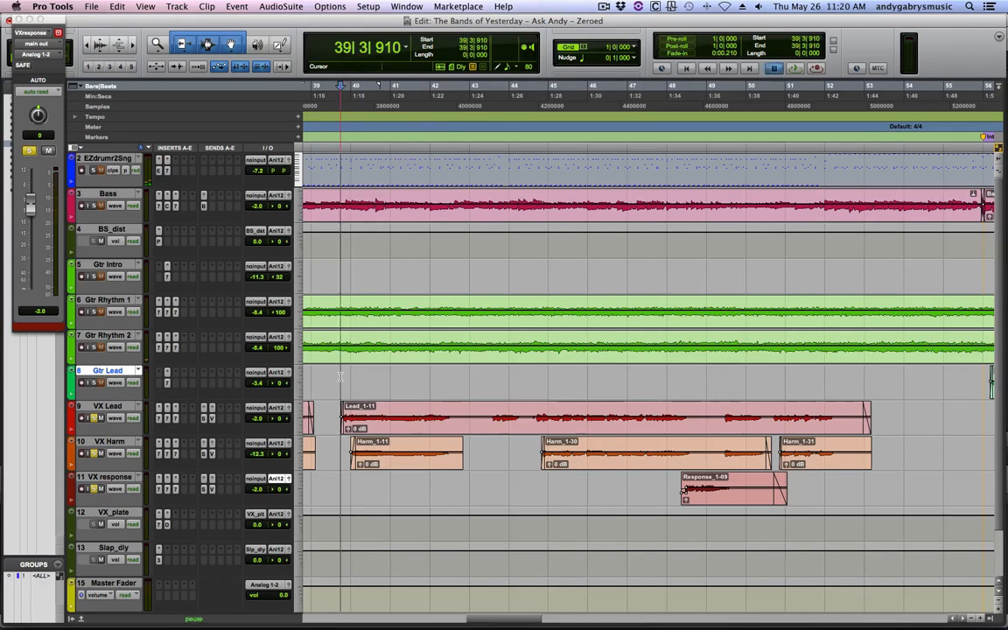
key(space)
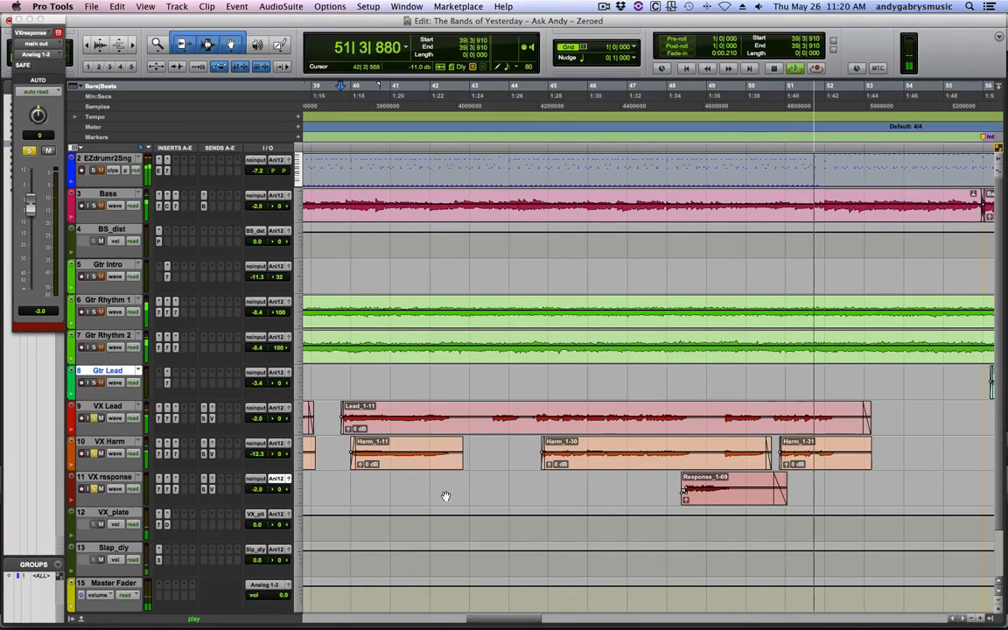
key(space)
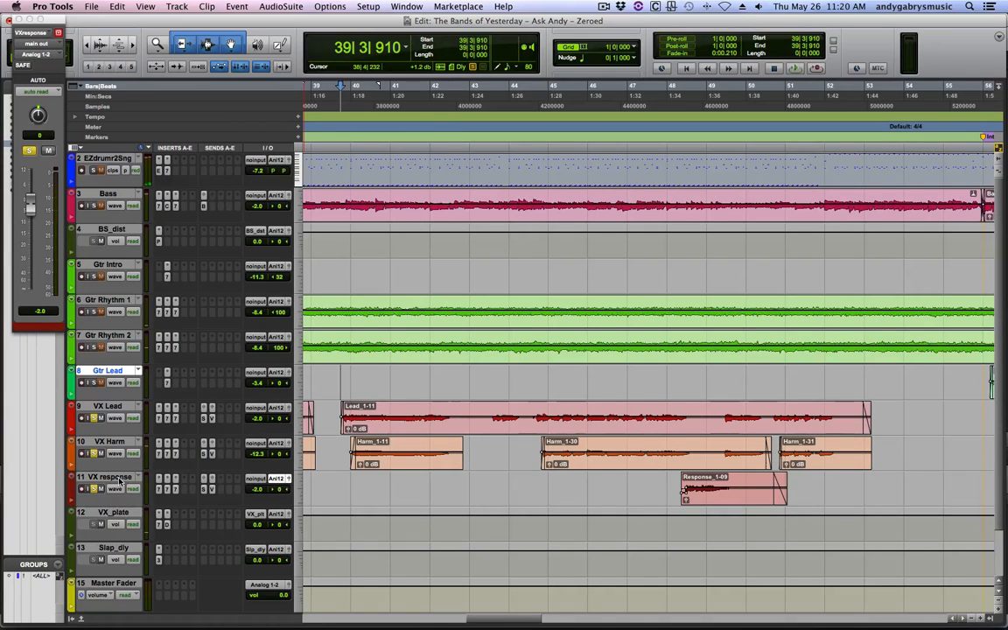
- Add a send on VX response to a new stereo aux input track named VX_Dly_Stereo, created next to it
click(119, 478)
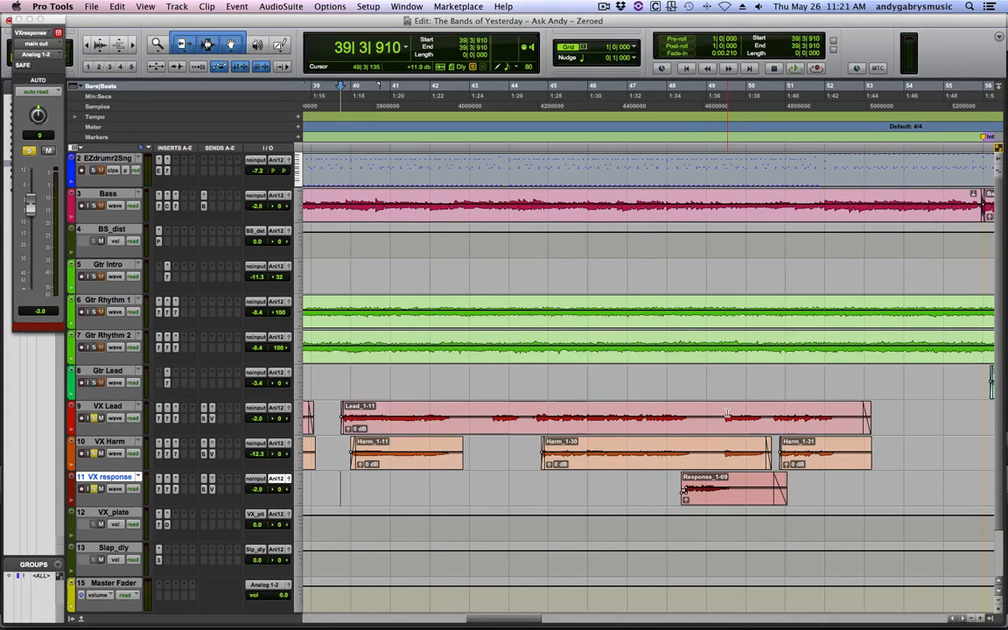
click(219, 482)
click(238, 544)
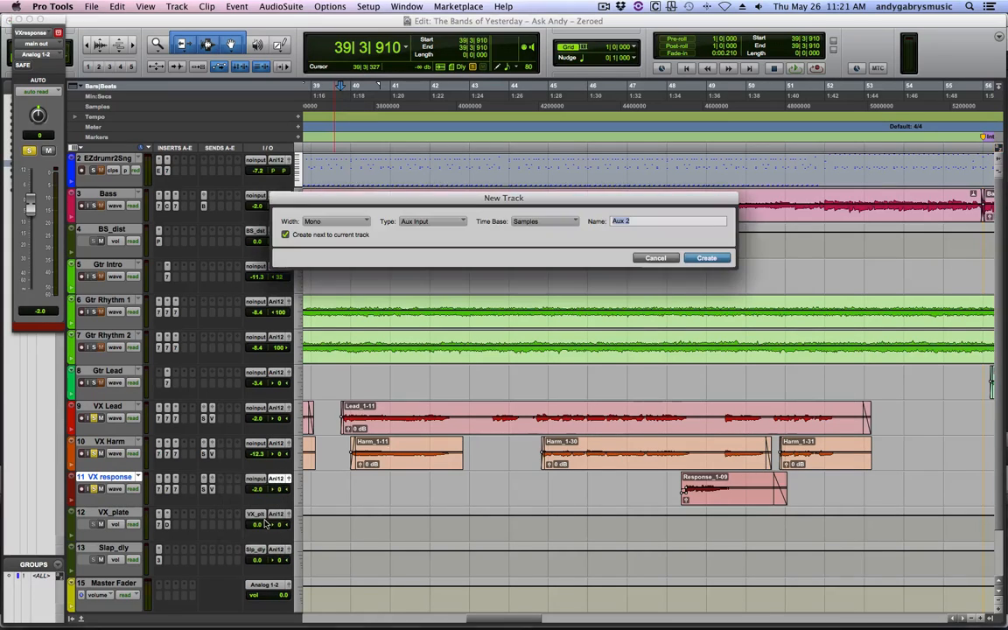
click(338, 224)
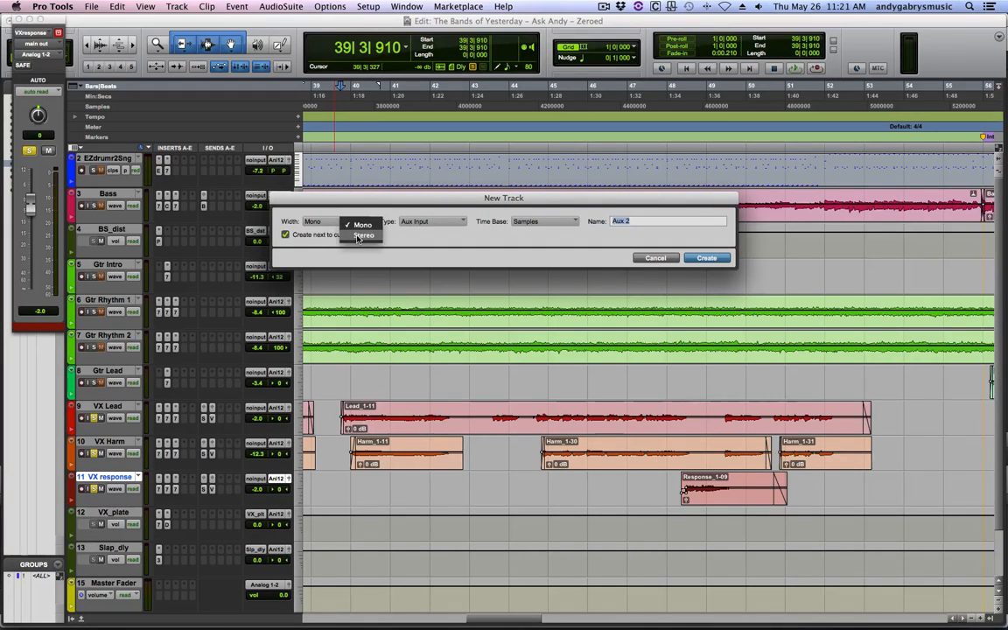
click(362, 235)
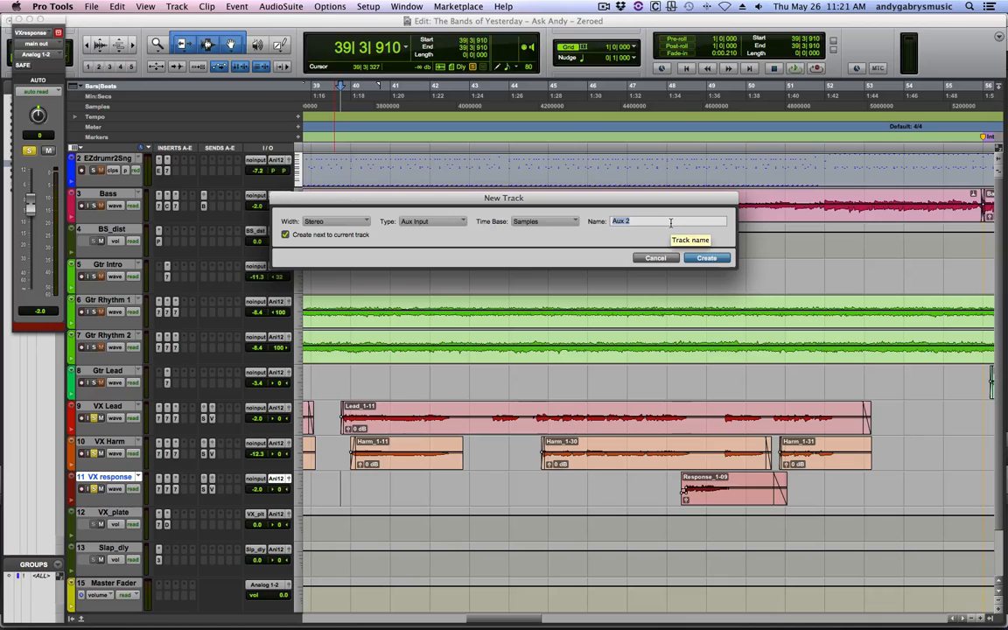
text(VX)
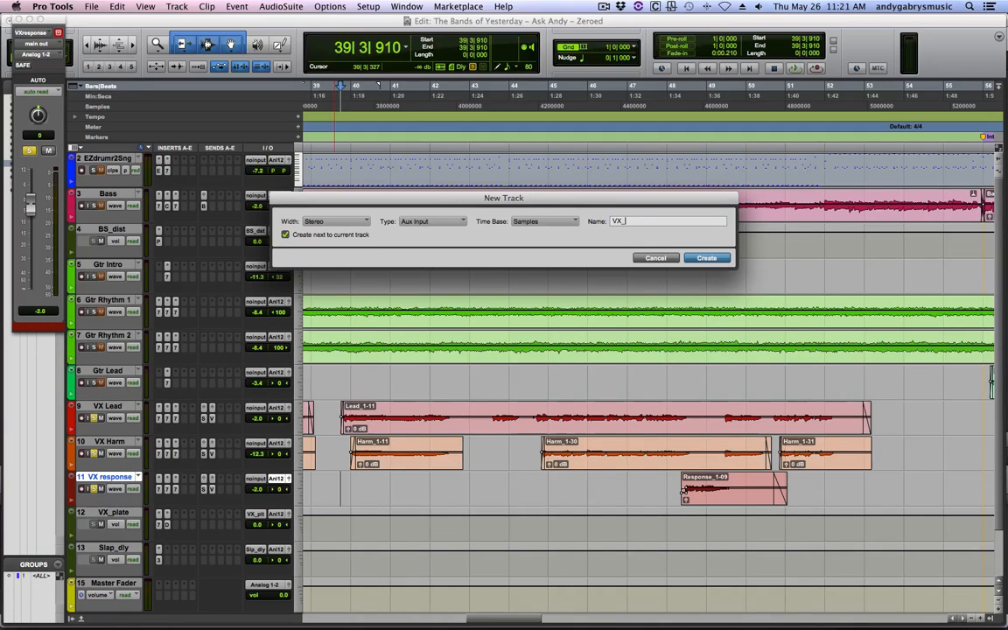
text(_Dly_S)
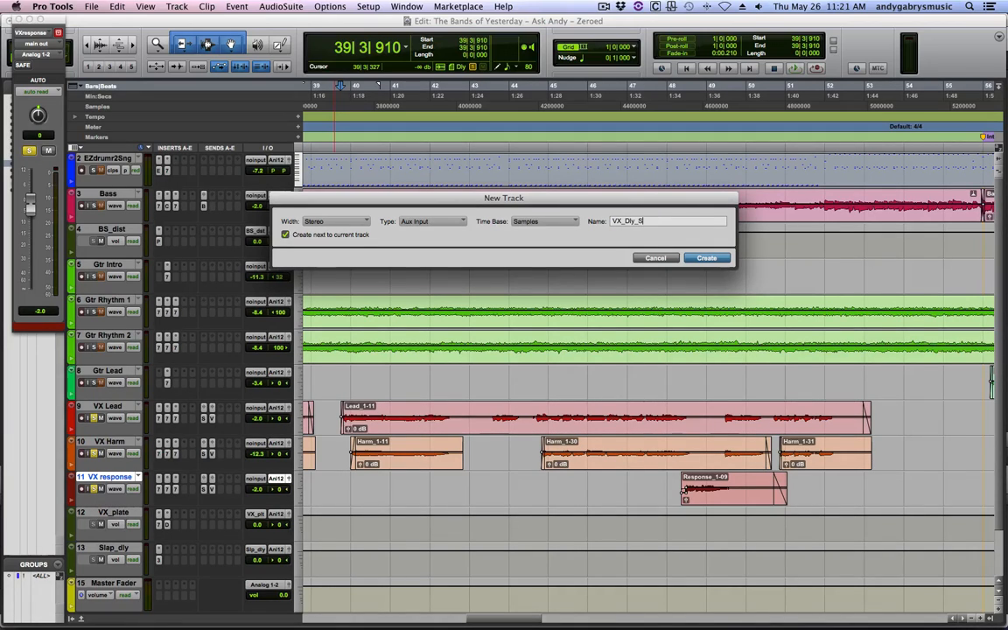
text(tereo)
key(Return)
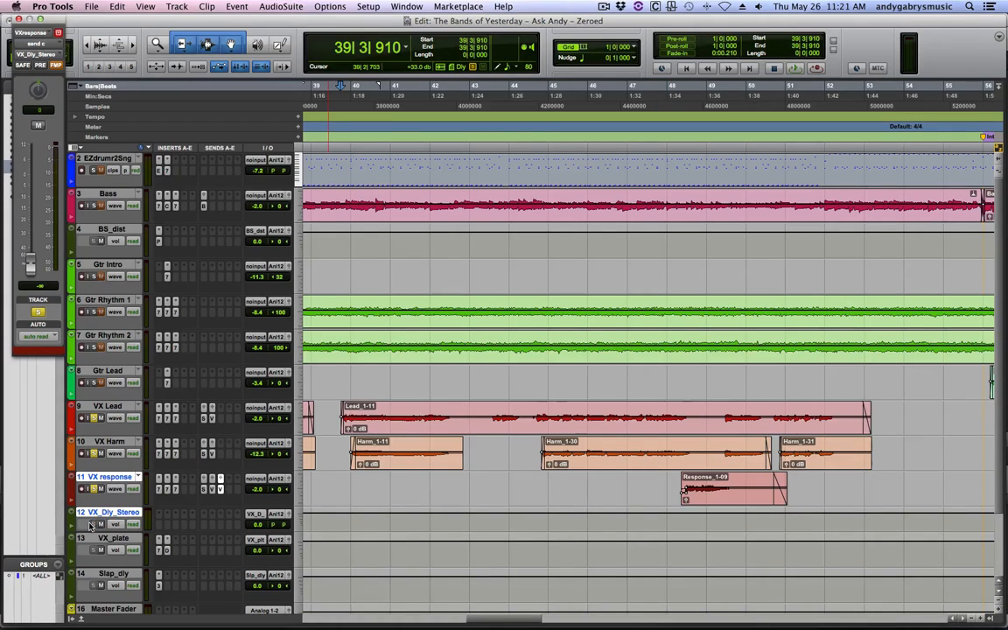
- Insert the multichannel Mod Delay III (stereo) plug-in on the VX_Dly_Stereo track
click(159, 516)
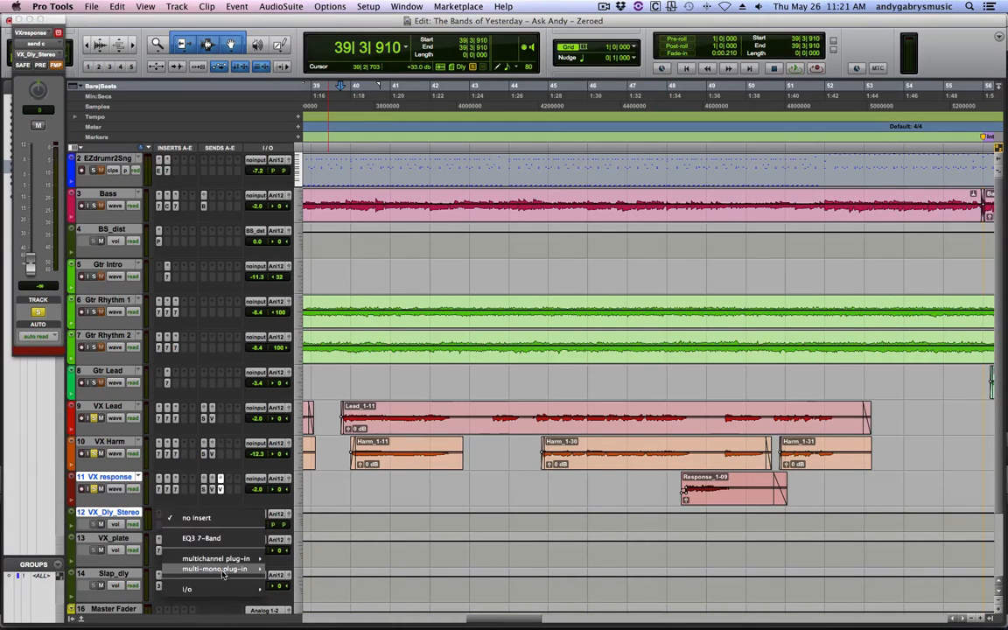
mouse_move(223, 569)
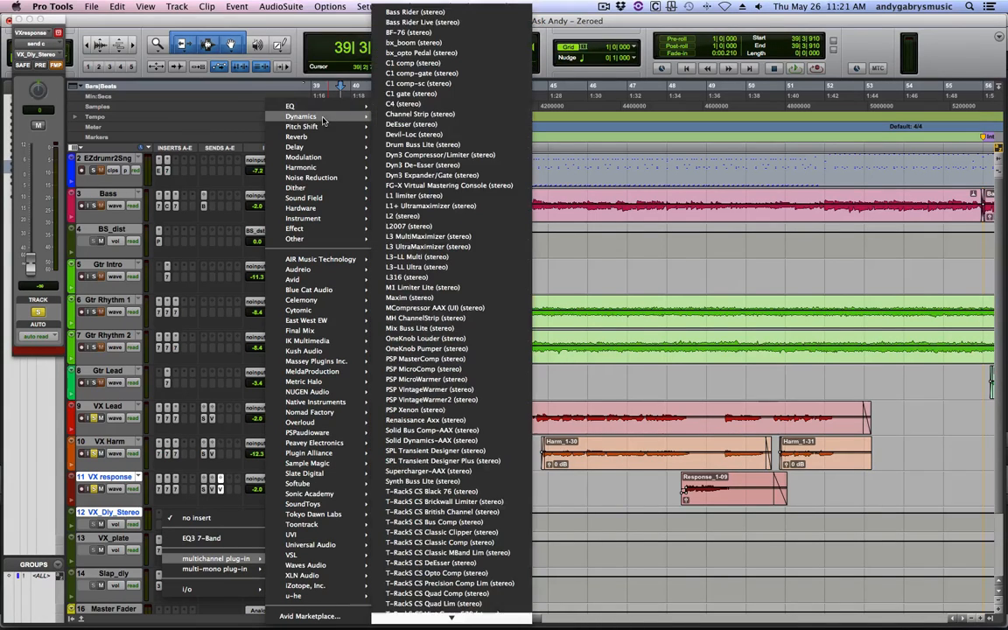
mouse_move(300, 117)
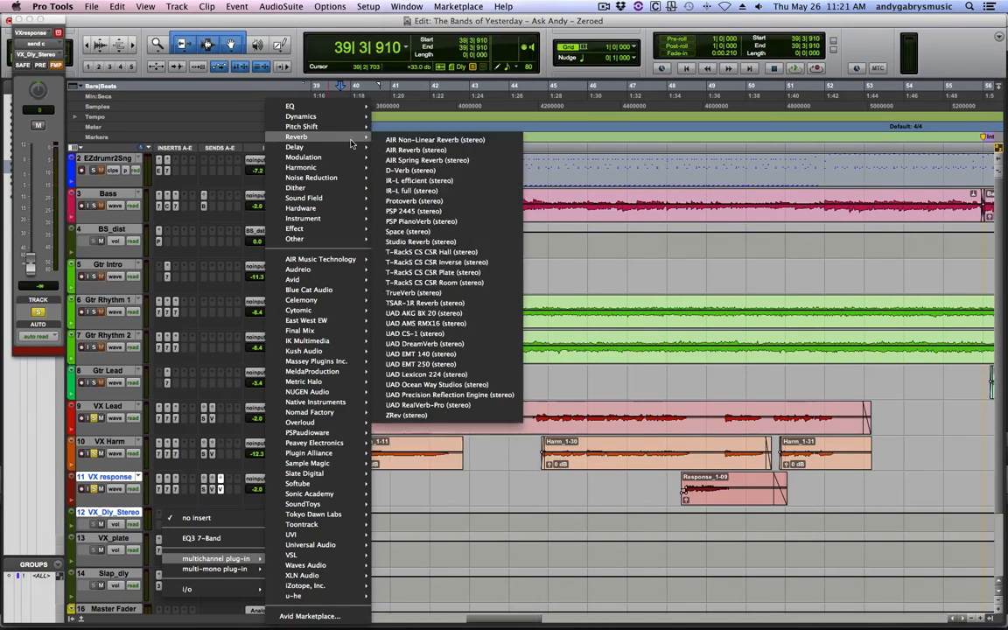
mouse_move(297, 147)
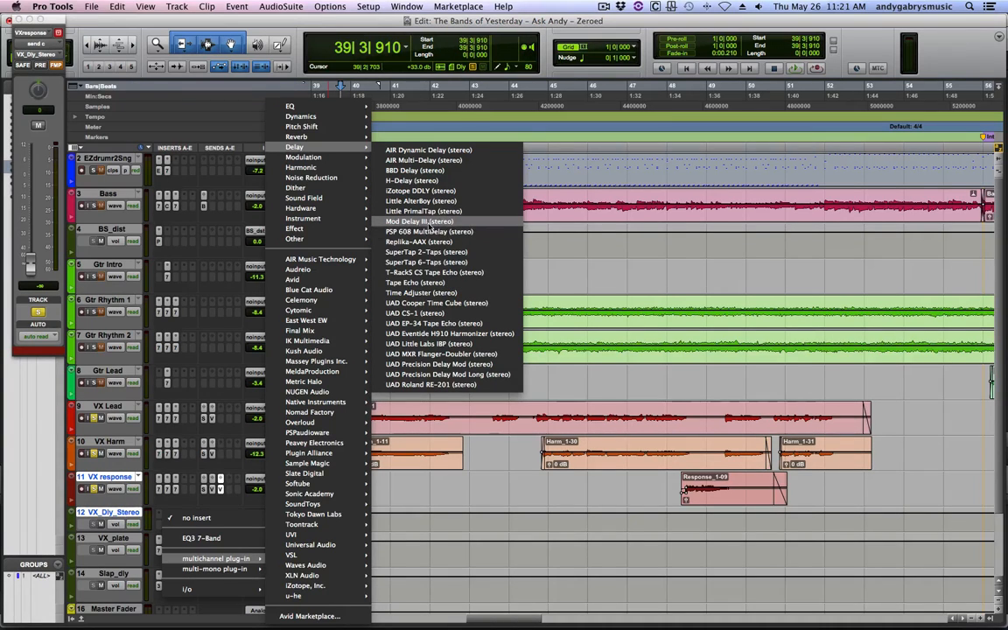
click(434, 222)
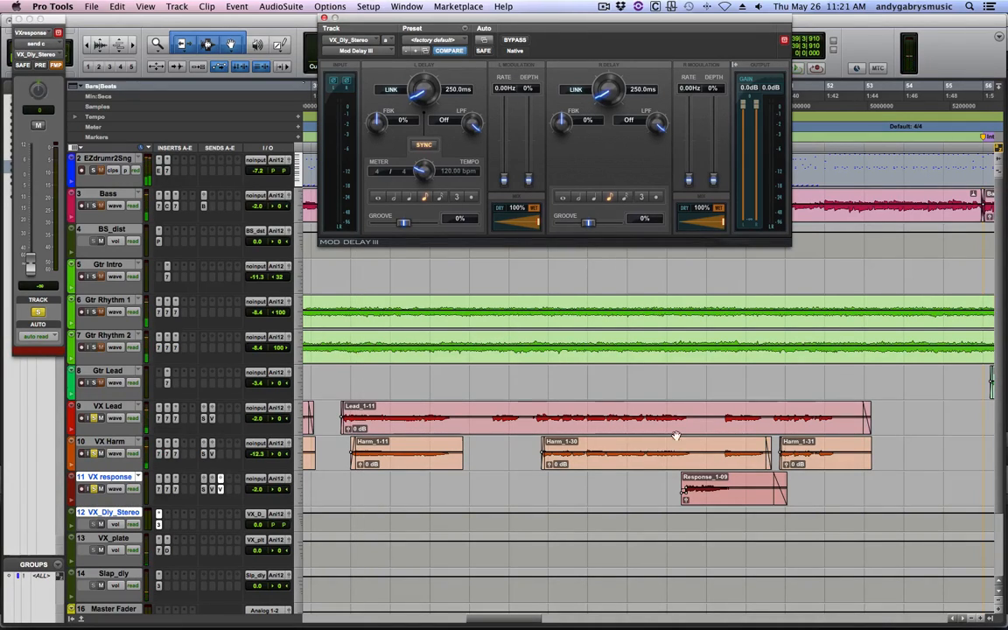
- Play the first response from 48|2|035 and raise its send to VX_Dly_Stereo to -5.7 dB
click(676, 480)
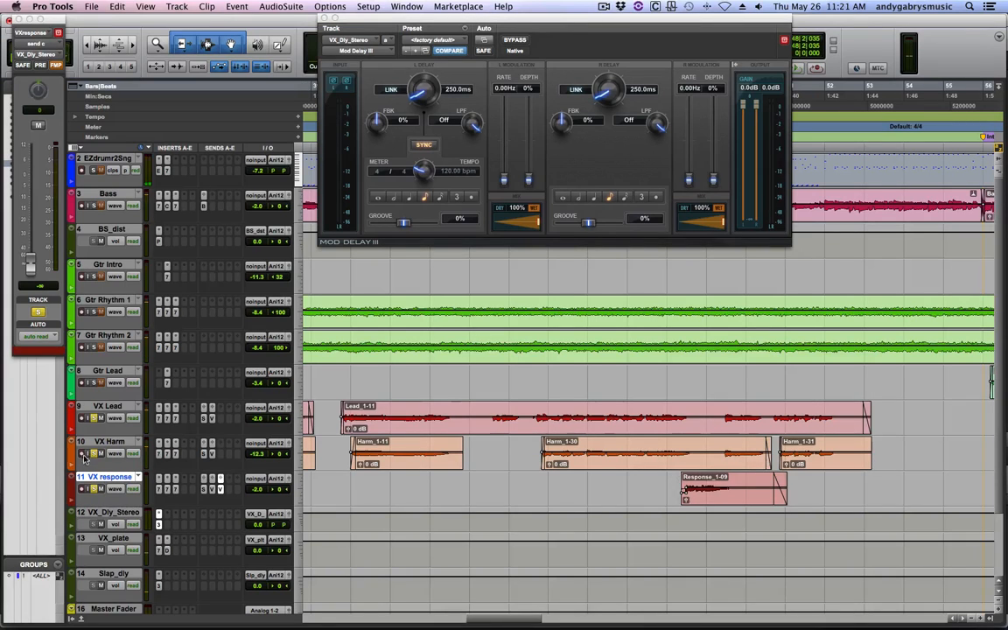
key(space)
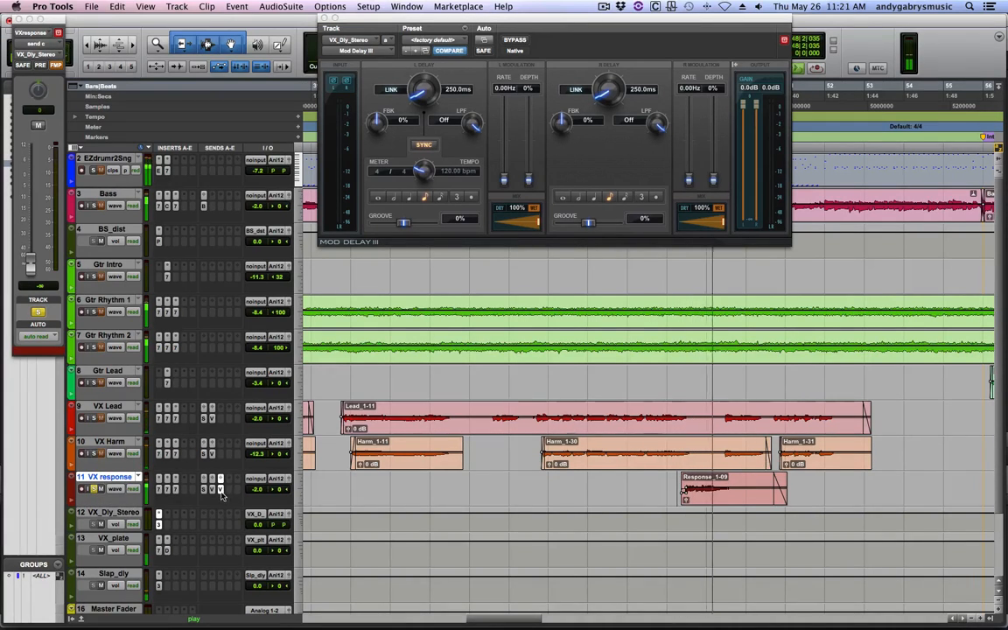
drag(30, 262, 31, 192)
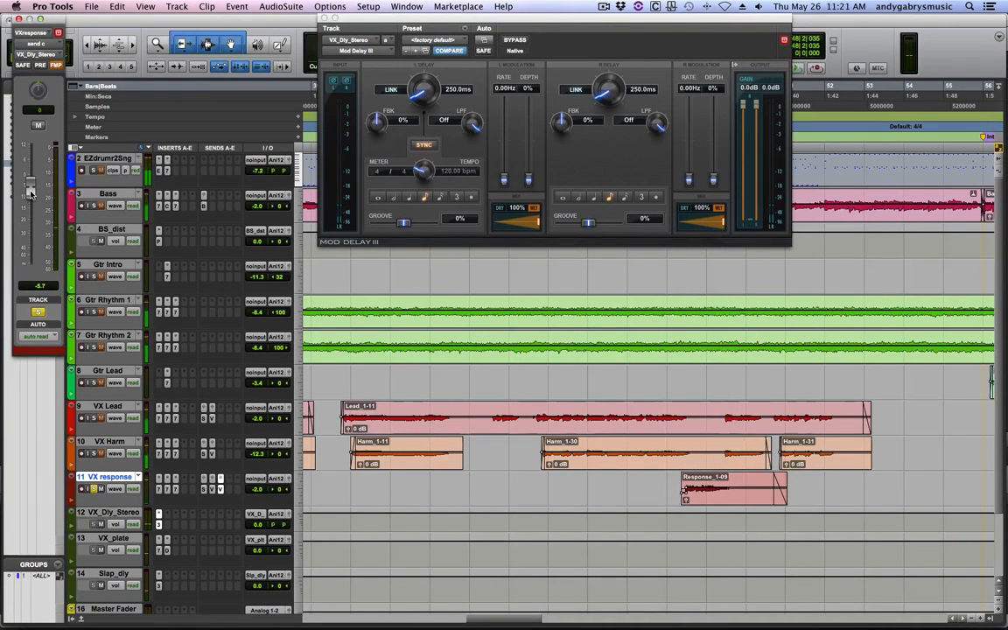
- Set the left and right delays in Mod Delay III to quarter notes, 500 ms each
click(416, 202)
click(415, 200)
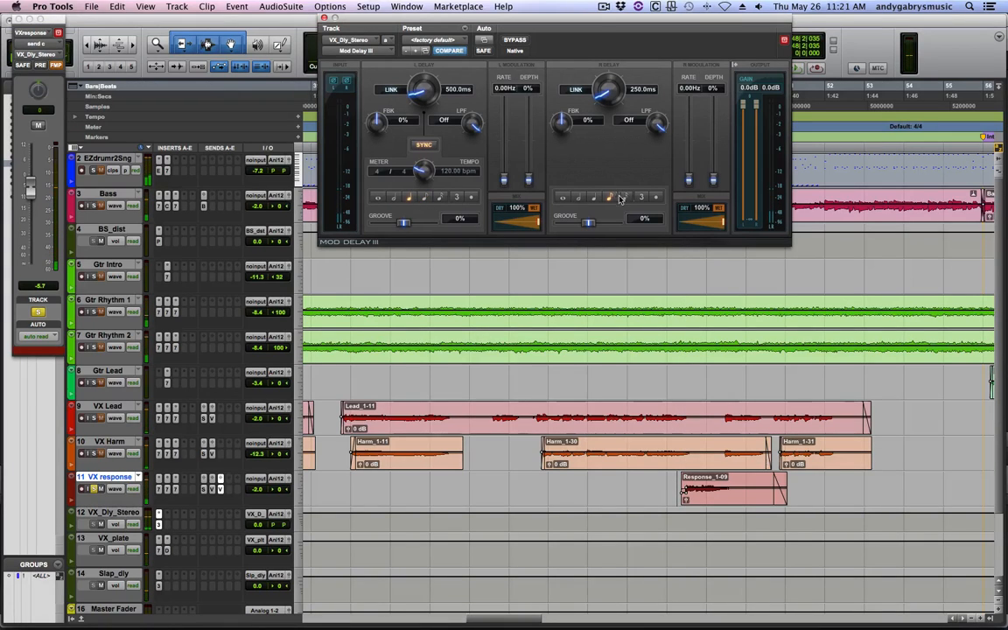
click(595, 201)
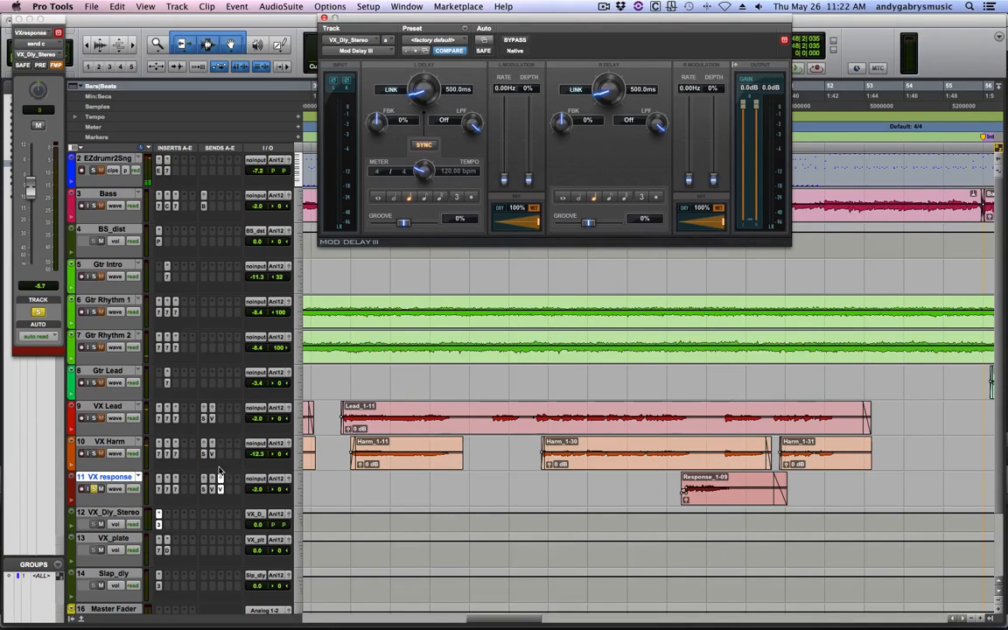
- Move Mod Delay III to the second insert slot on VX_Dly_Stereo and insert EQ3 7-Band ahead of it
click(158, 521)
click(159, 524)
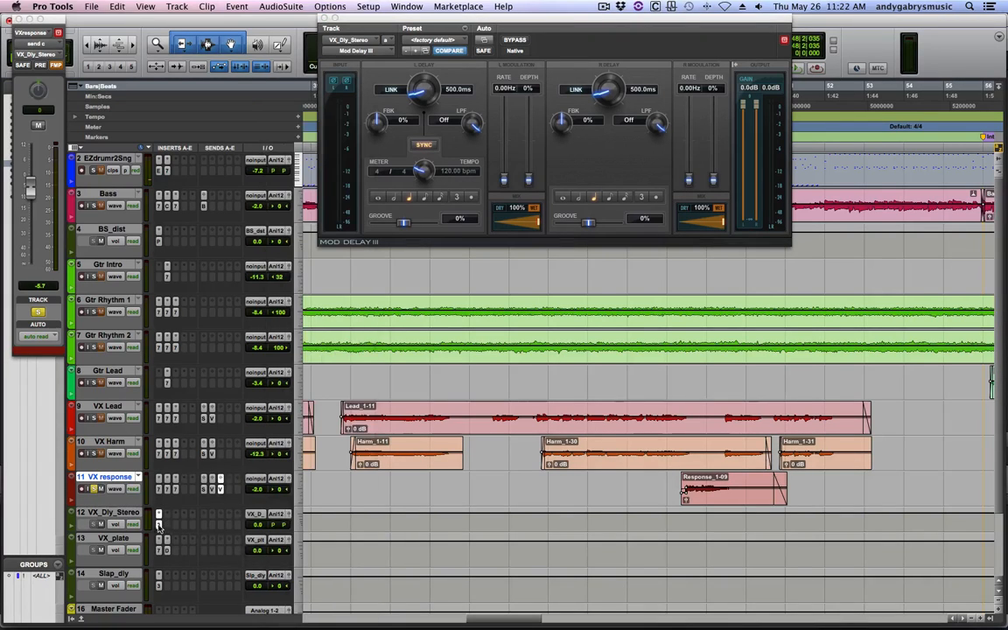
click(166, 524)
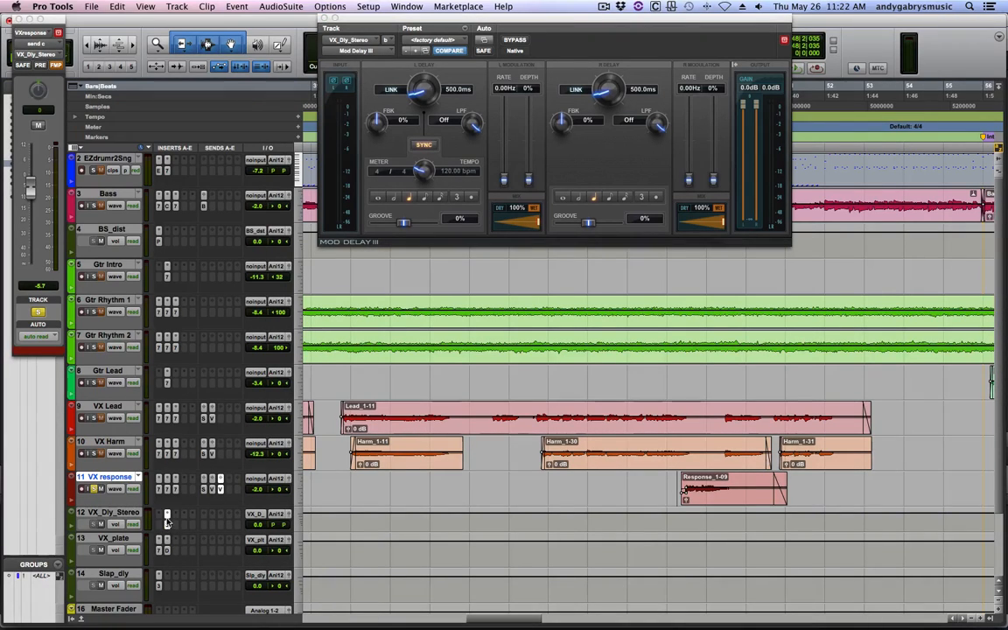
click(159, 516)
click(200, 545)
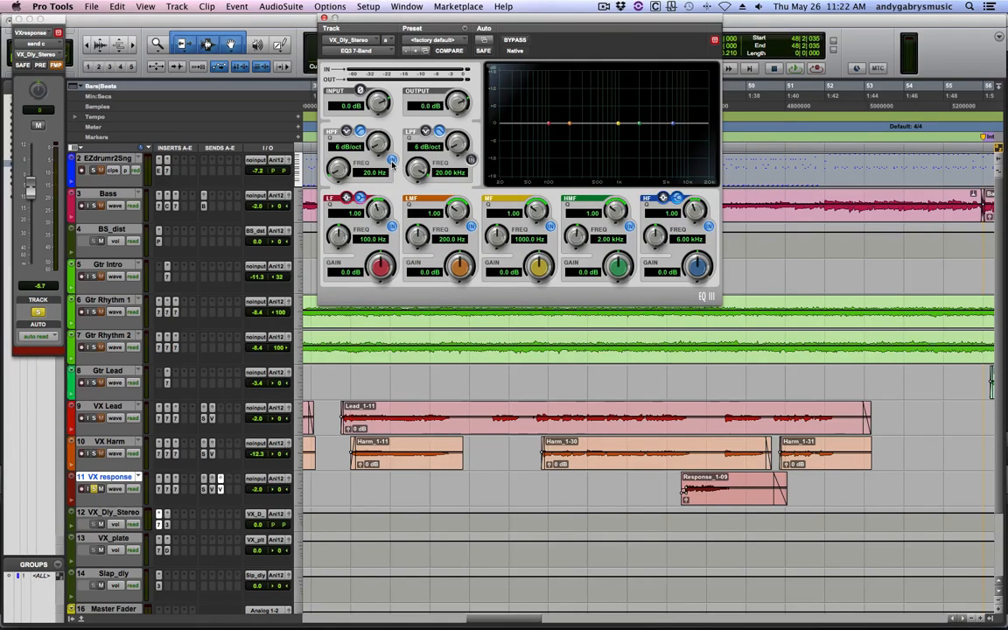
- Filter the delay's EQ with 18 dB/oct slopes, high-pass at 155.7 Hz and low-pass at 2.69 kHz, and audition it
click(471, 160)
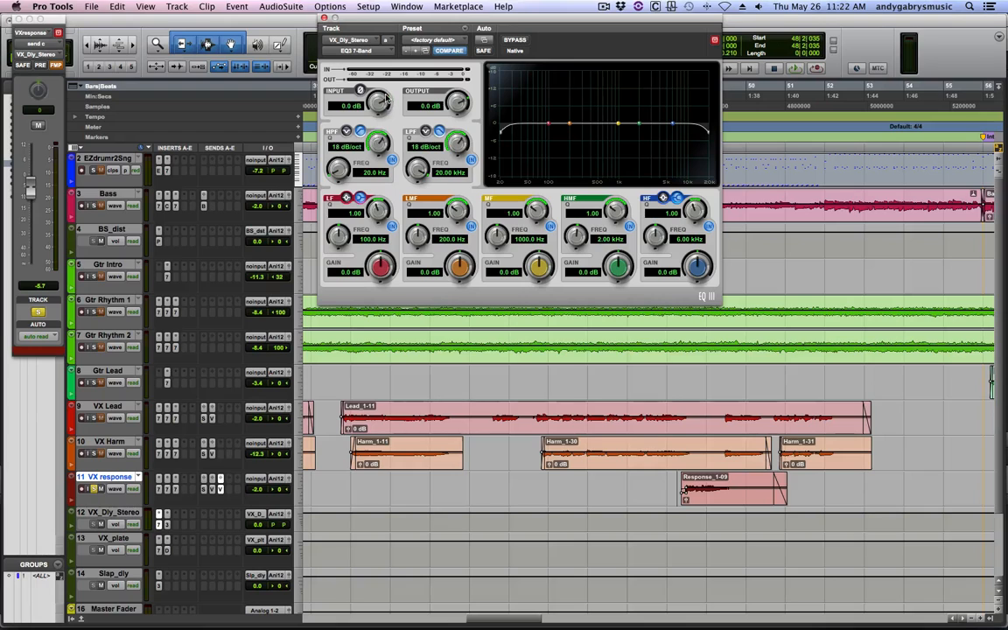
mouse_move(341, 175)
mouse_down()
mouse_move(311, 147)
mouse_move(356, 160)
mouse_up()
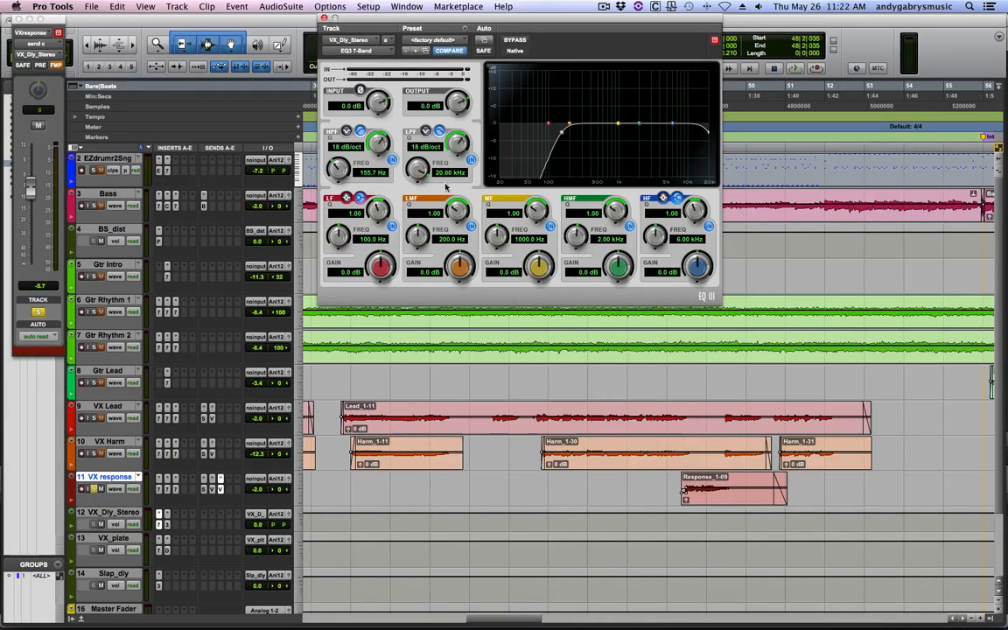
drag(418, 173, 417, 200)
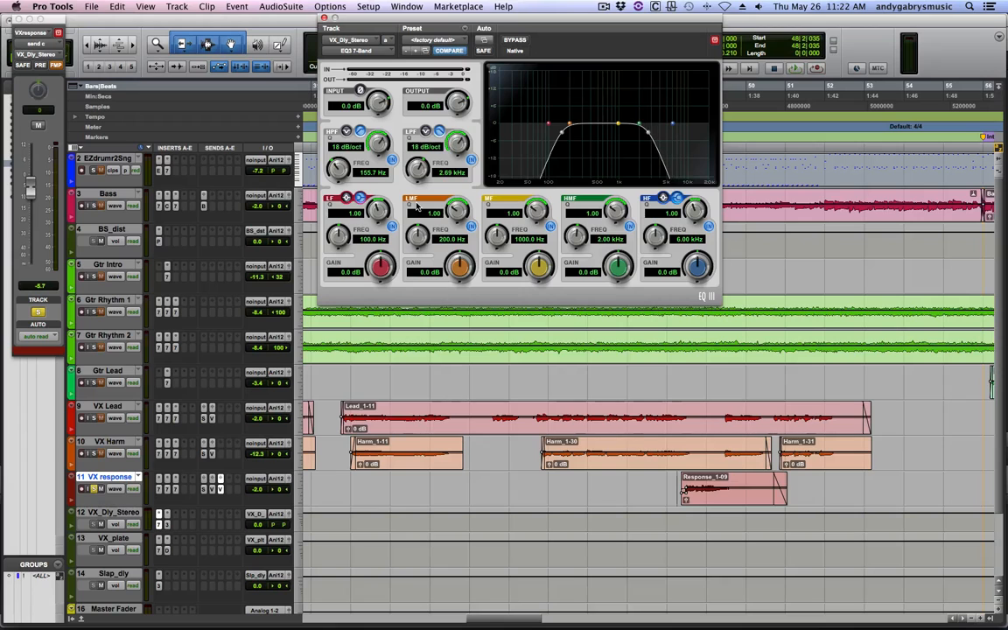
key(space)
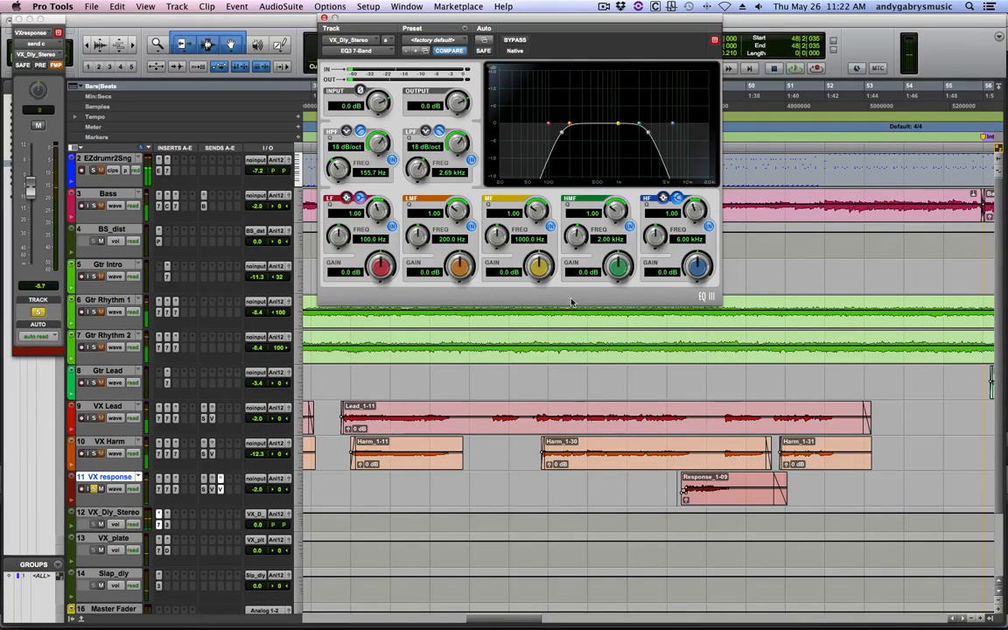
- Set both sides of Mod Delay III to half notes (1000 ms), with feedback at 27% left and 28% right
click(166, 523)
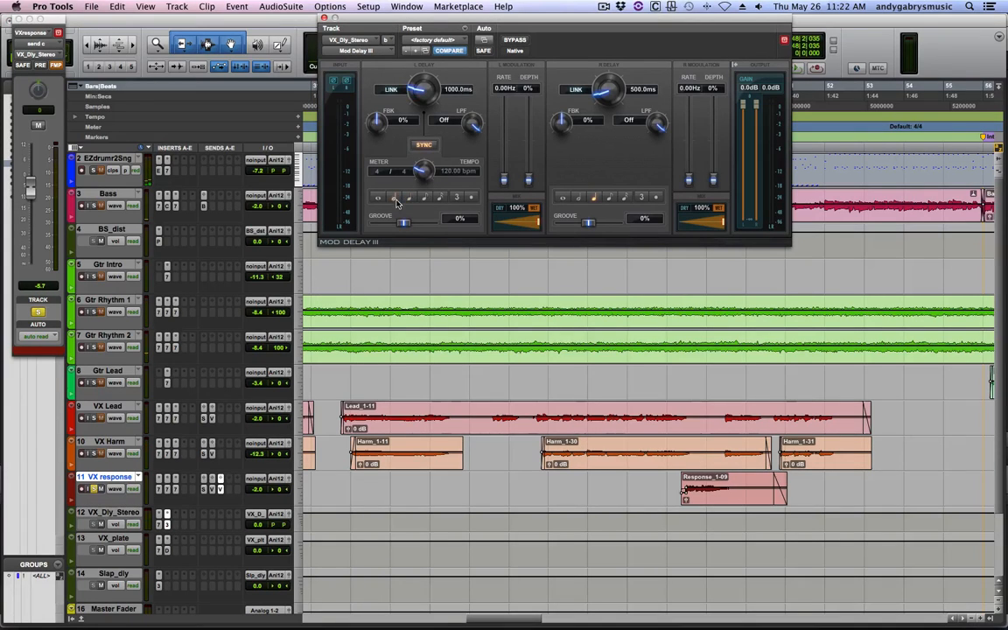
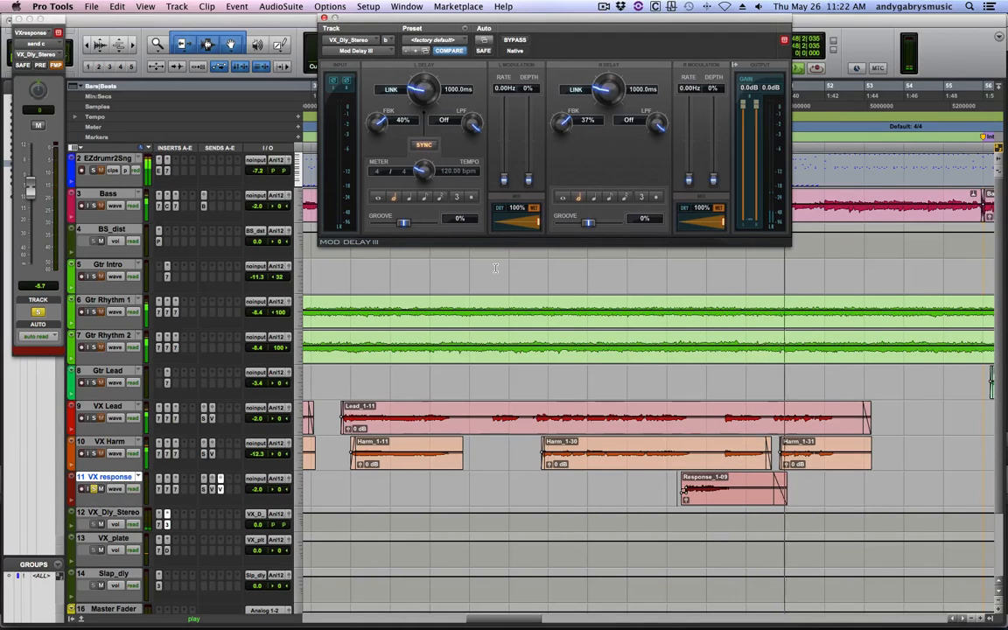
drag(378, 122, 376, 132)
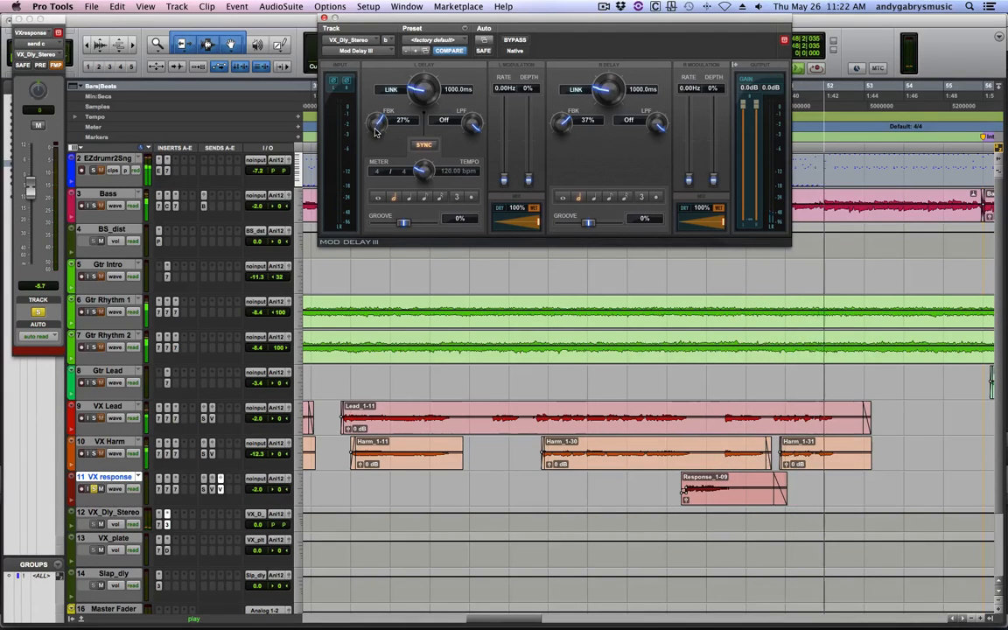
drag(561, 123, 558, 134)
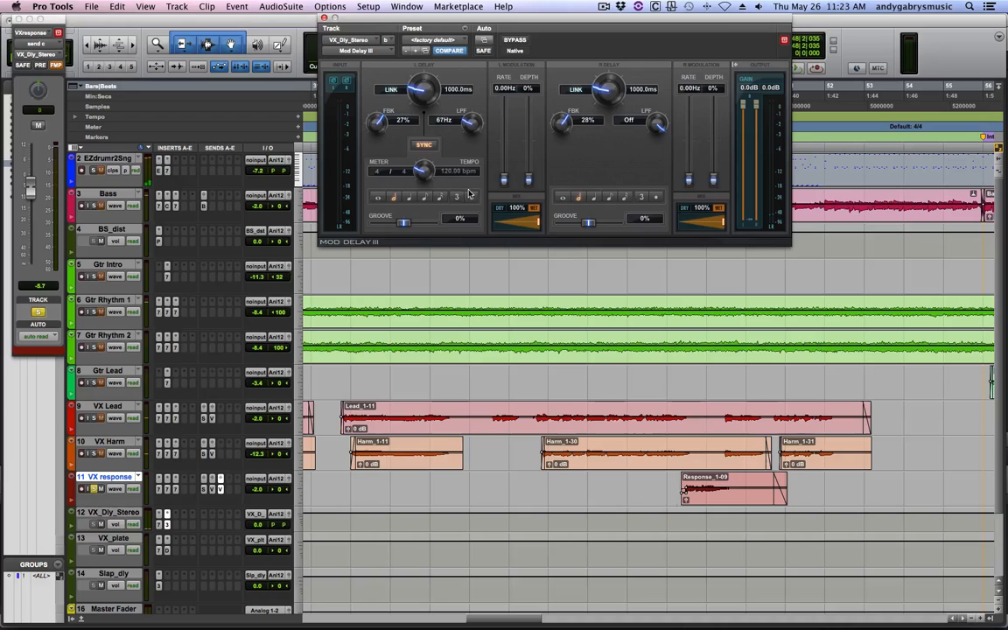
- Set Mod Delay III's low-pass filters to 93 Hz left and 103 Hz right, check the delay's EQ, and audition the response vocal
drag(648, 175, 645, 172)
drag(645, 163, 645, 169)
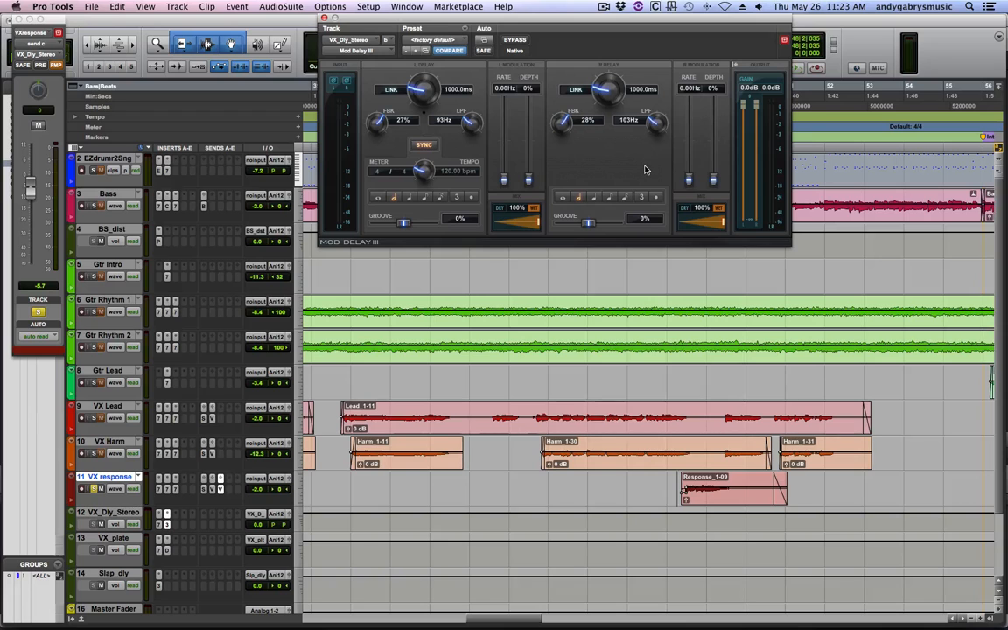
click(158, 525)
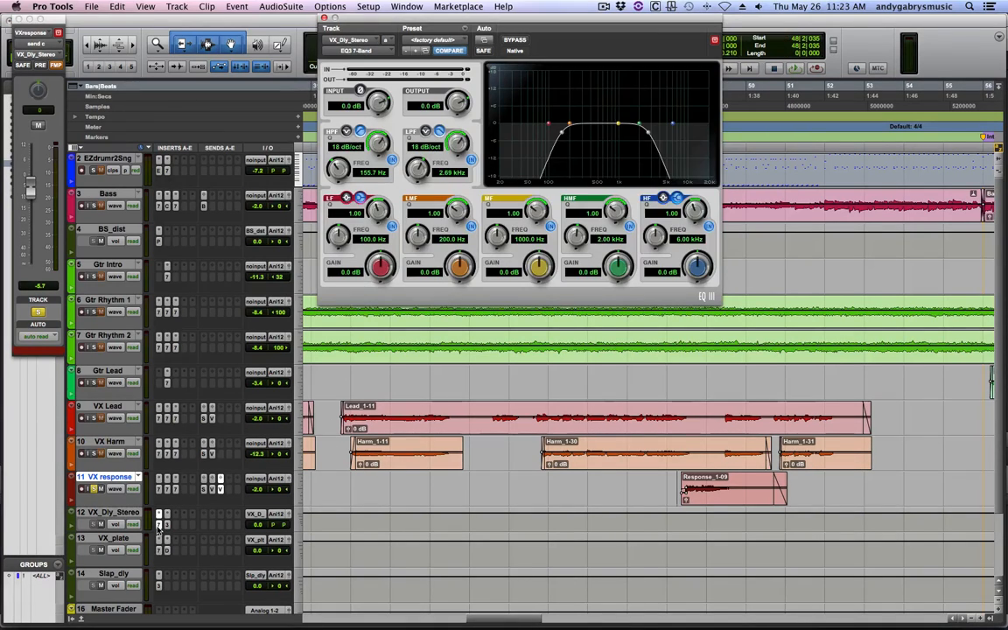
click(159, 528)
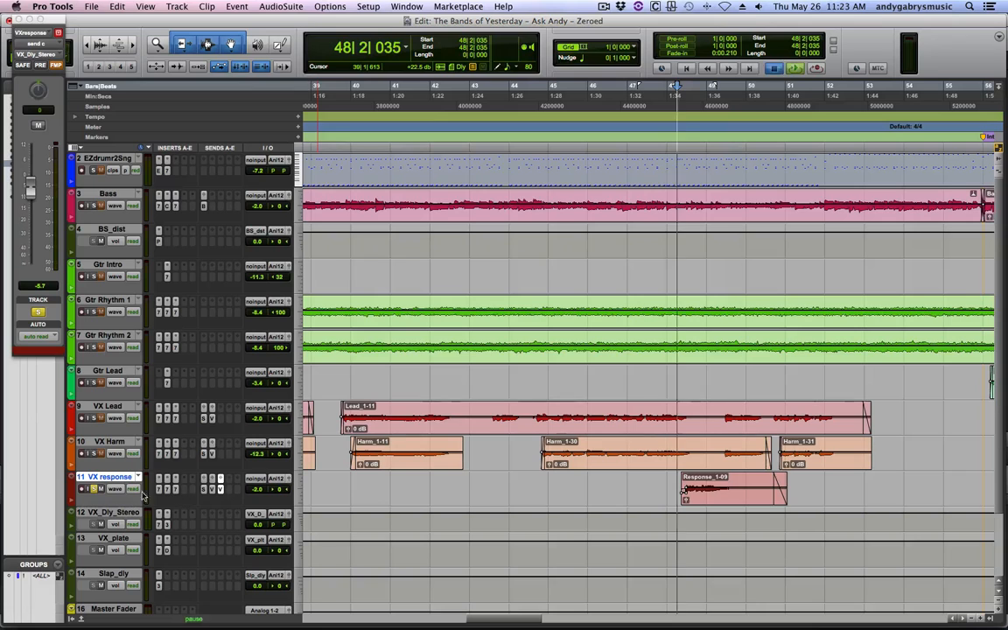
key(space)
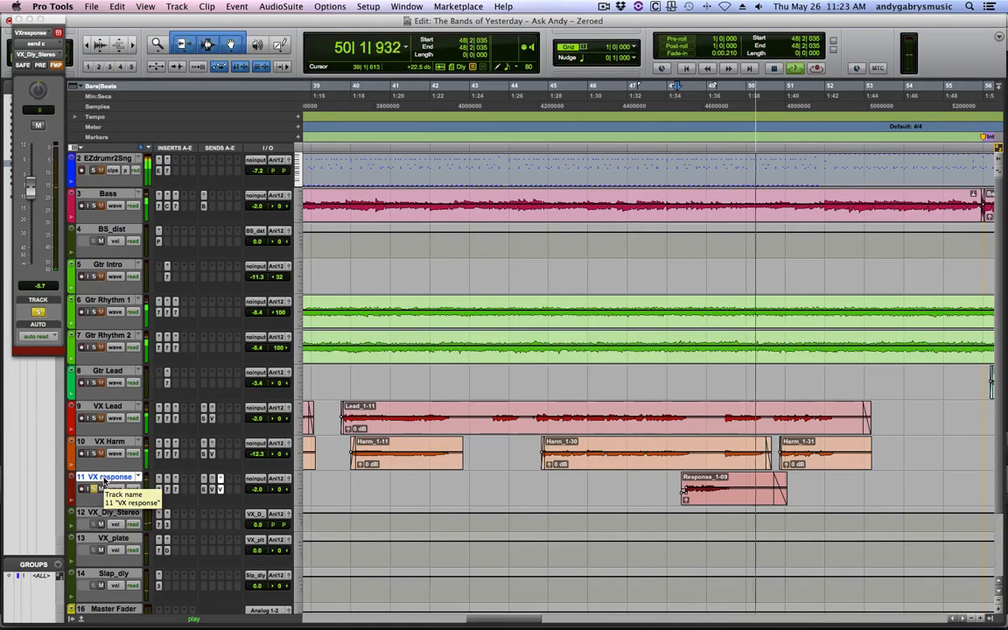
key(space)
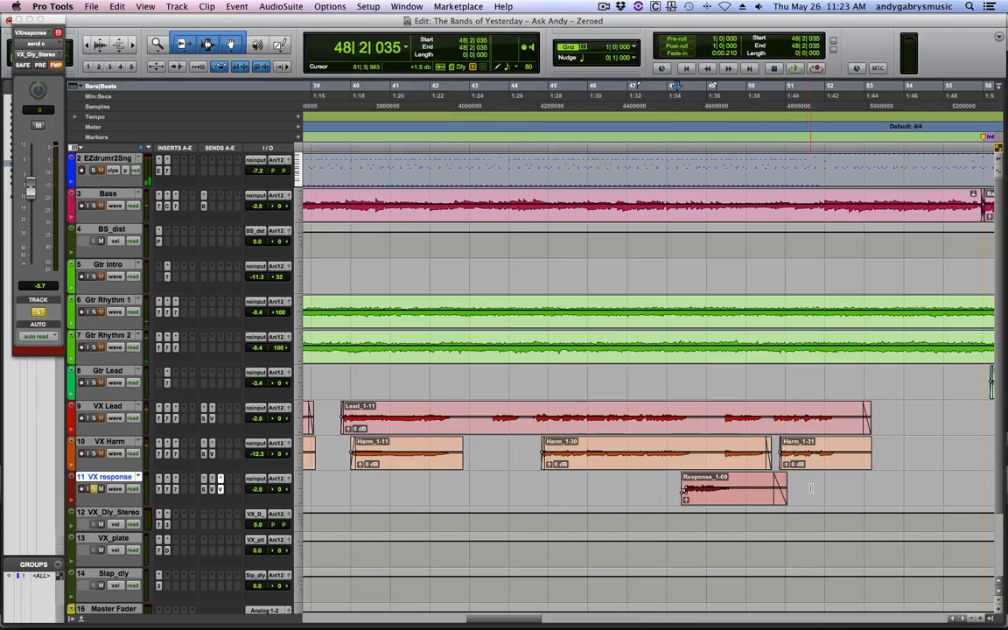
- Trim the end of the Response_1-09 clip back to 50|1|315 and play the response from bar 48 to check the delay
drag(810, 488, 775, 485)
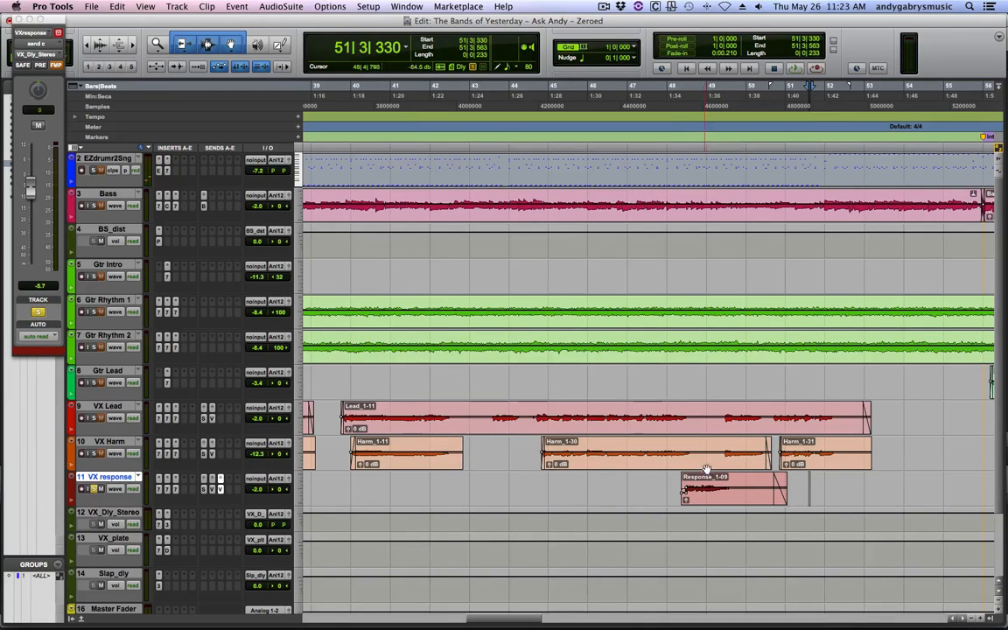
scroll(707, 455, left, 2)
click(731, 484)
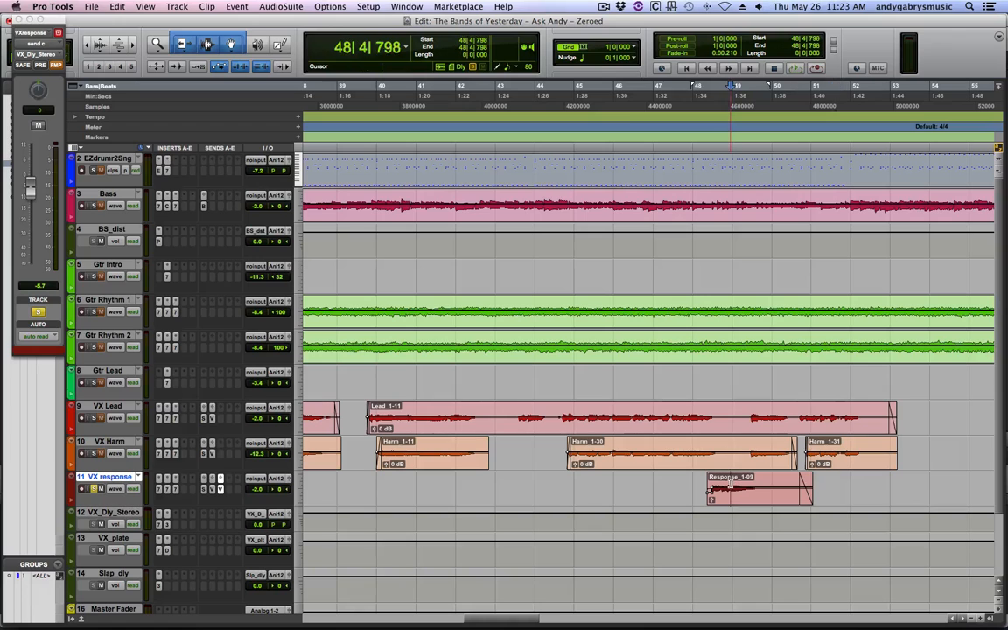
key(space)
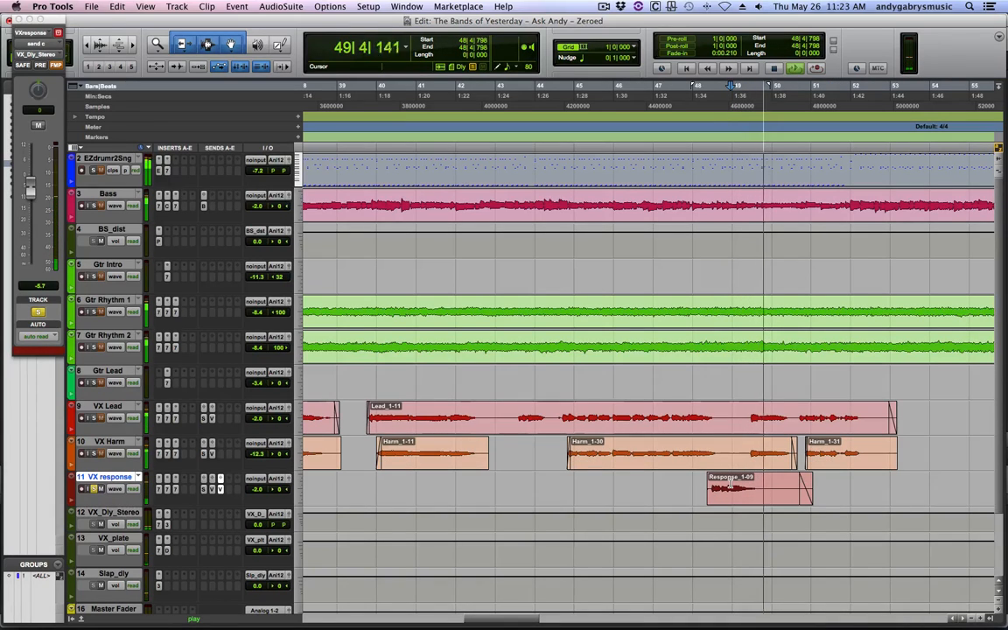
key(space)
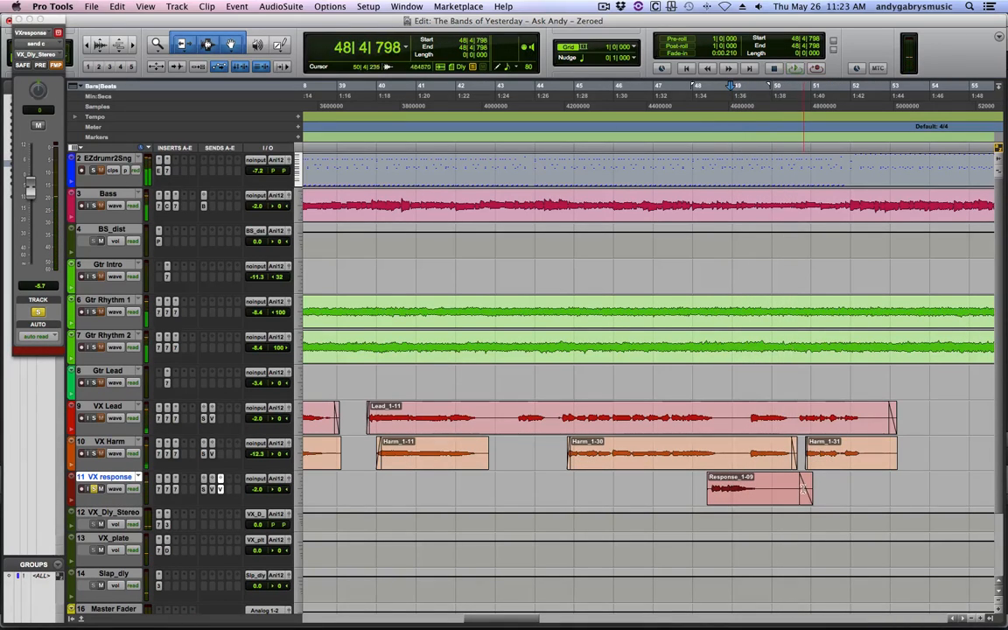
drag(801, 486, 762, 494)
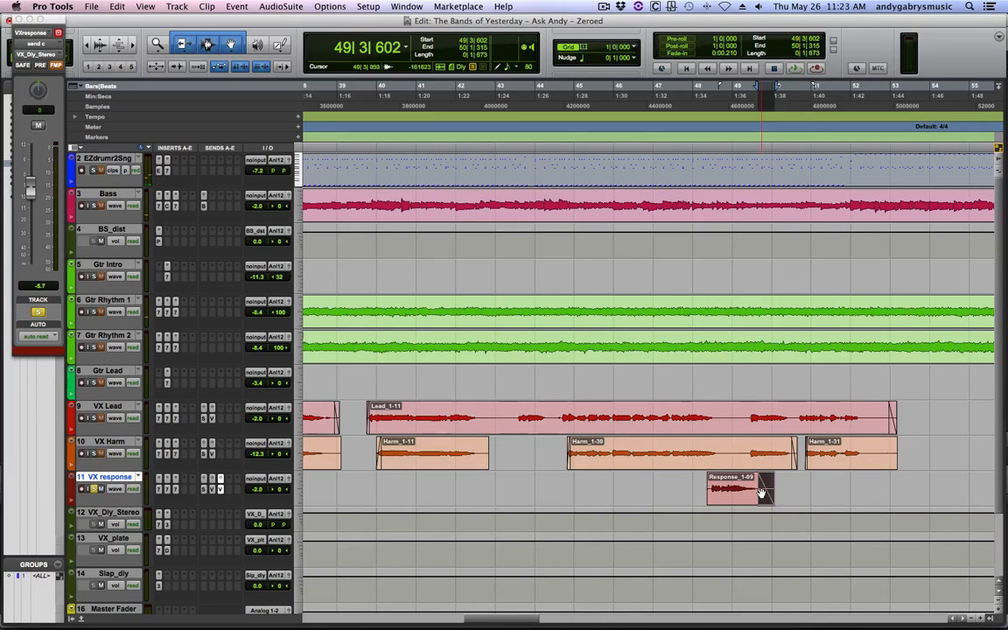
click(707, 374)
key(space)
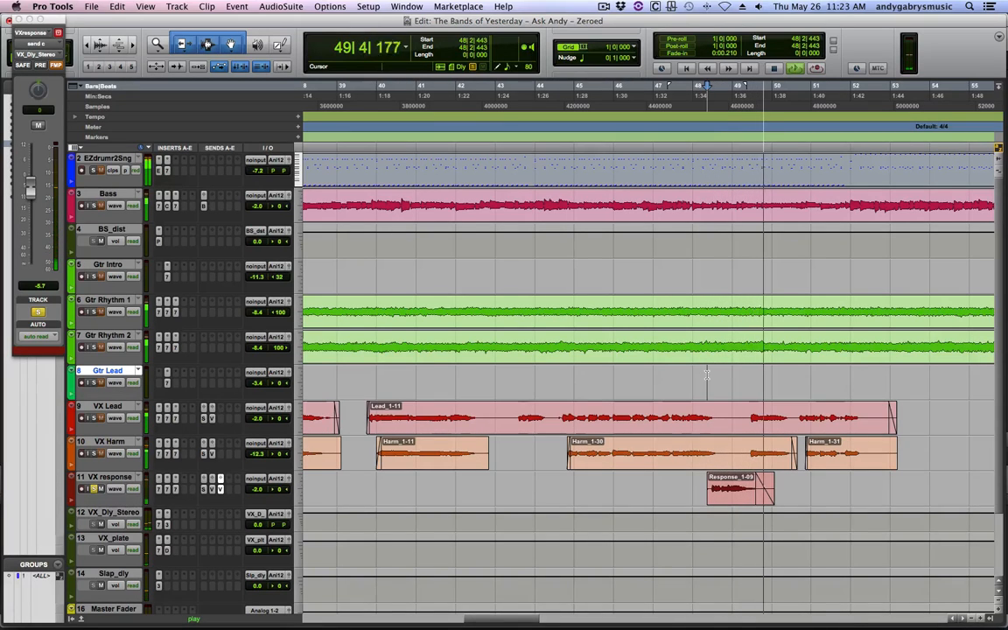
key(space)
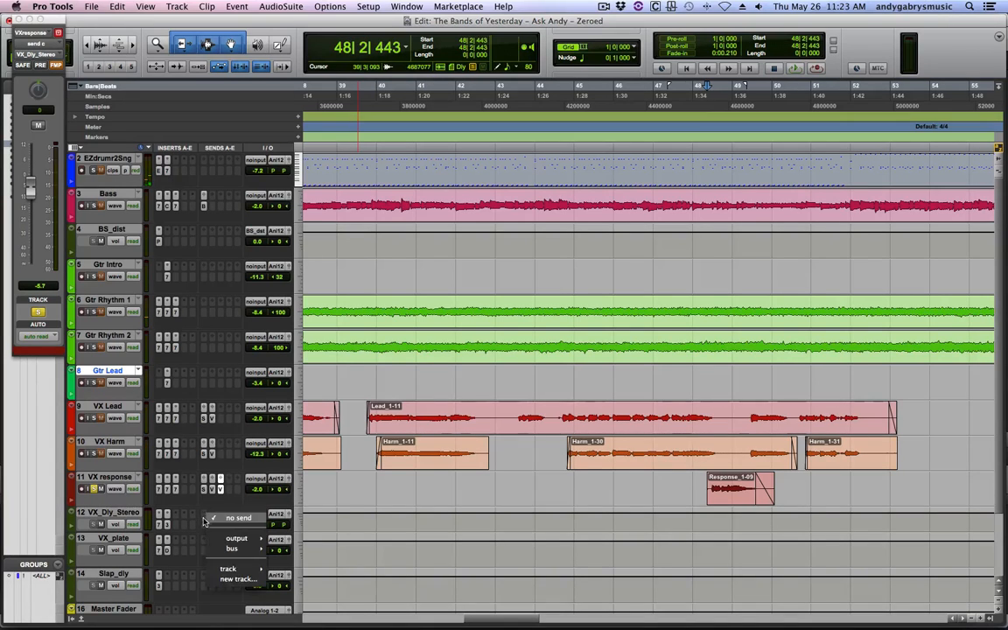
click(202, 519)
mouse_move(234, 569)
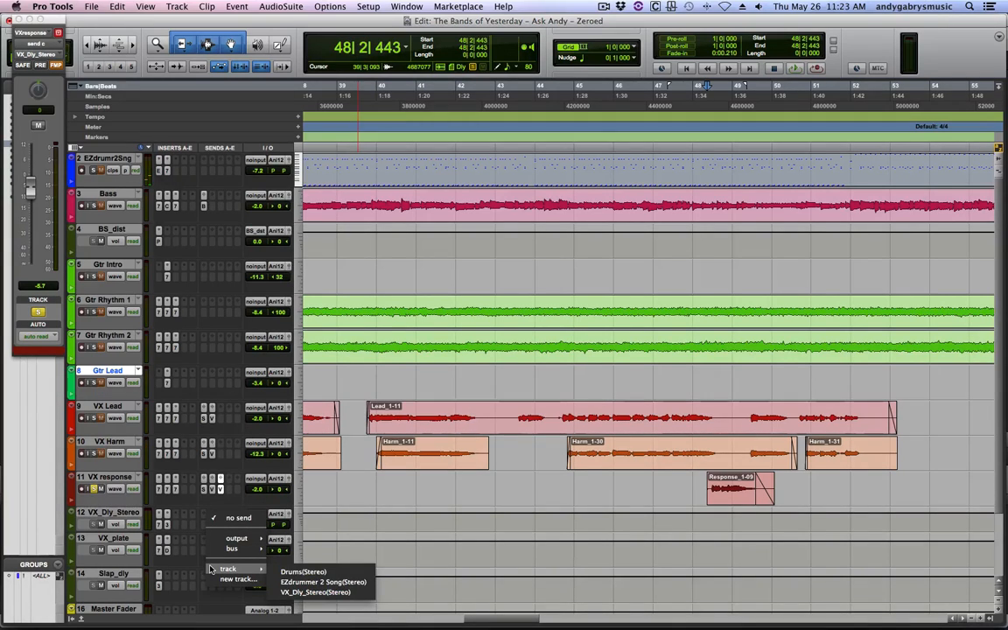
click(335, 594)
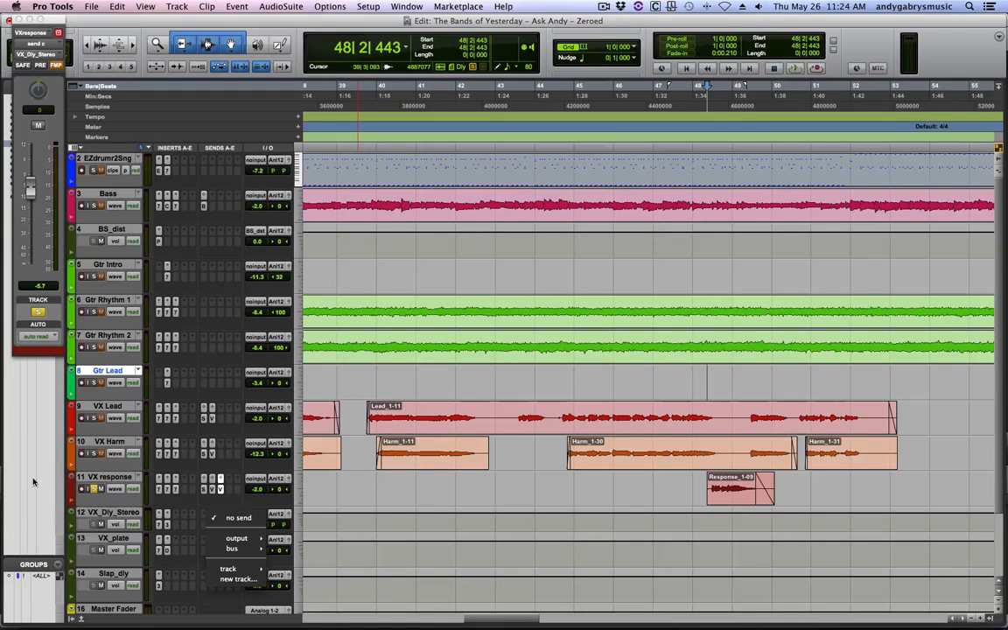
- Move the VX_plate track above the VX_Dly_Stereo track
click(129, 514)
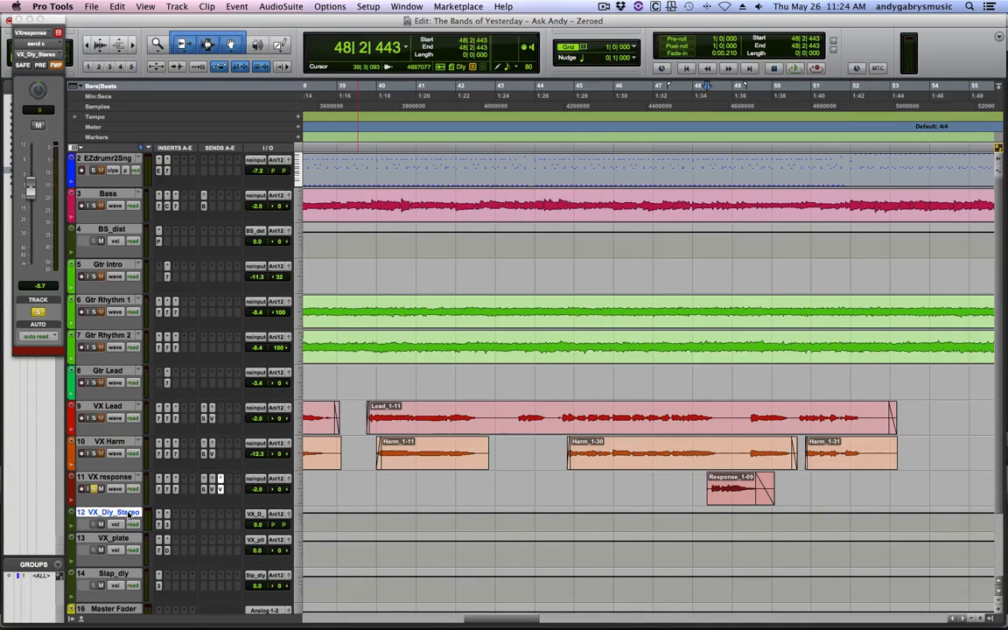
drag(121, 542, 122, 512)
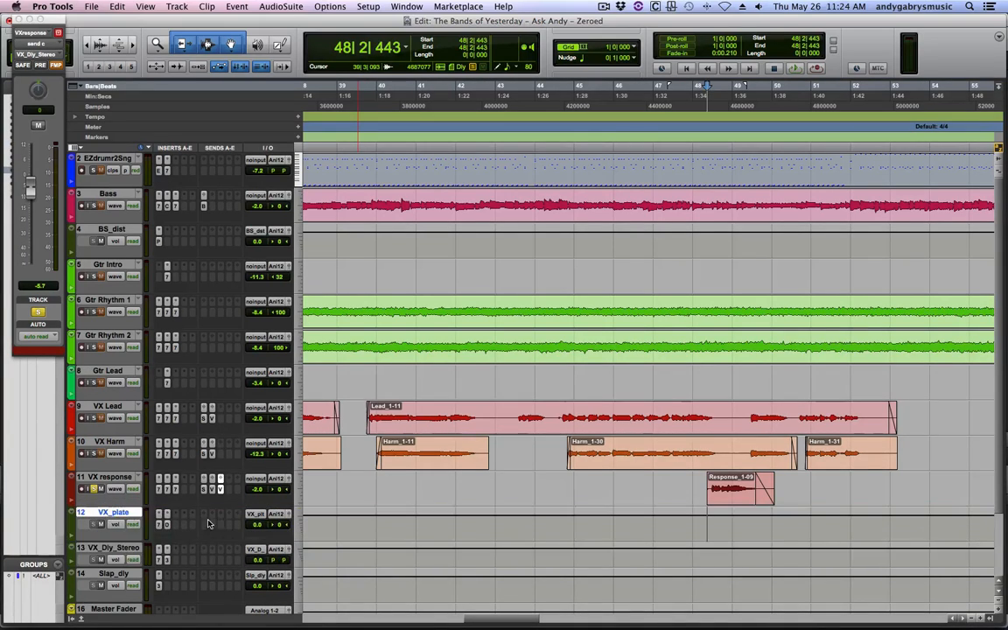
click(204, 517)
click(204, 517)
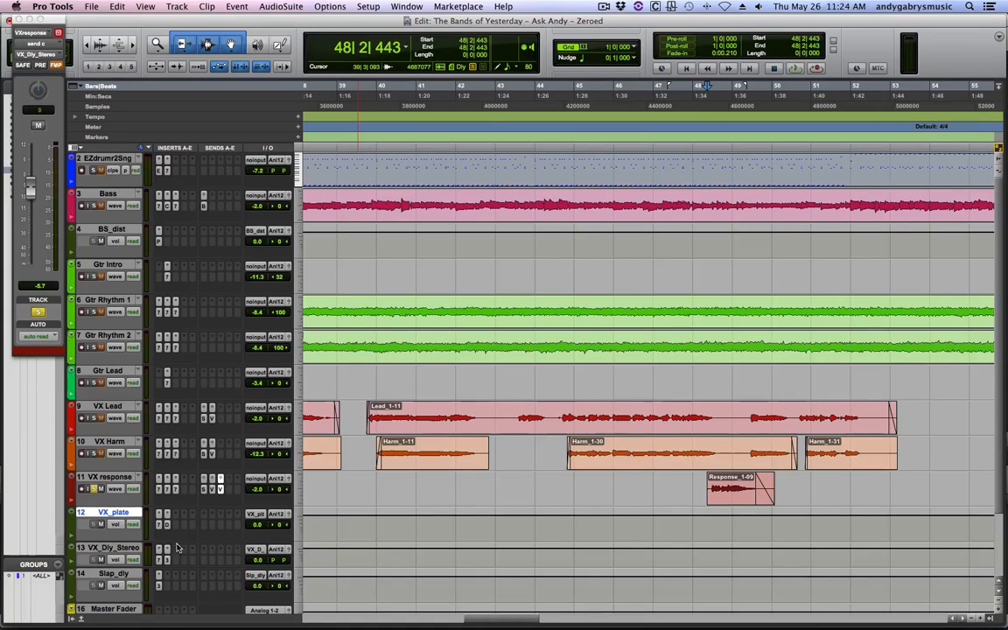
click(207, 552)
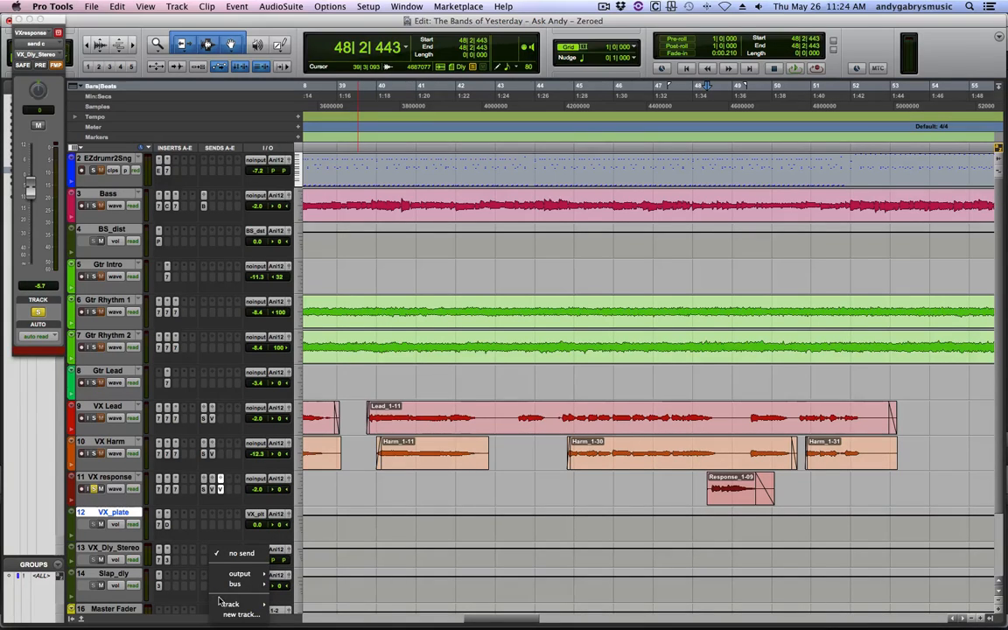
mouse_move(259, 602)
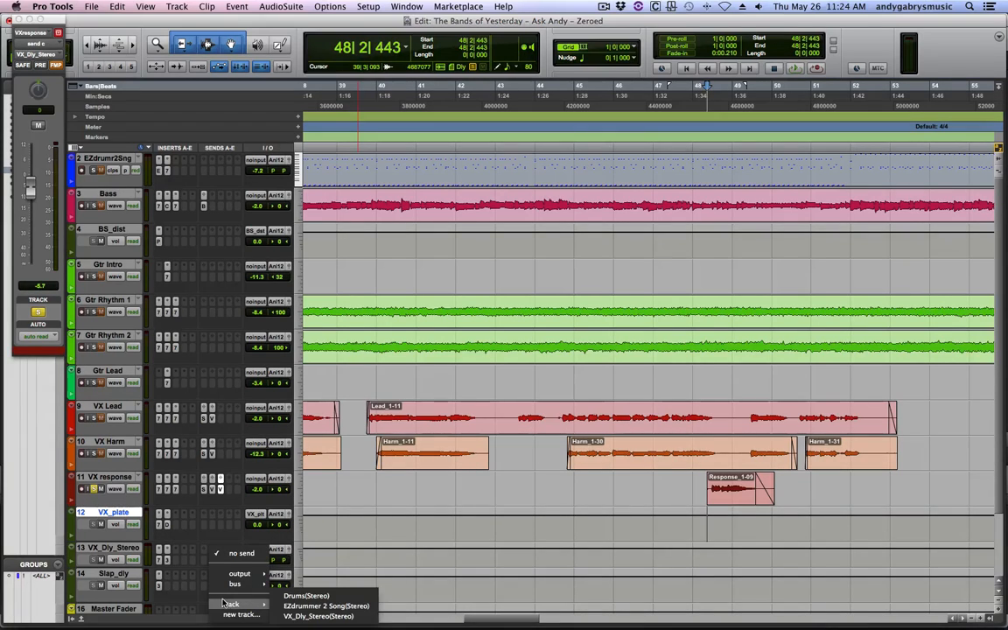
click(192, 540)
- Add a send on the VX_plate track to the VX_plate (Mono) bus and raise its level to -10.2 dB during playback
click(203, 517)
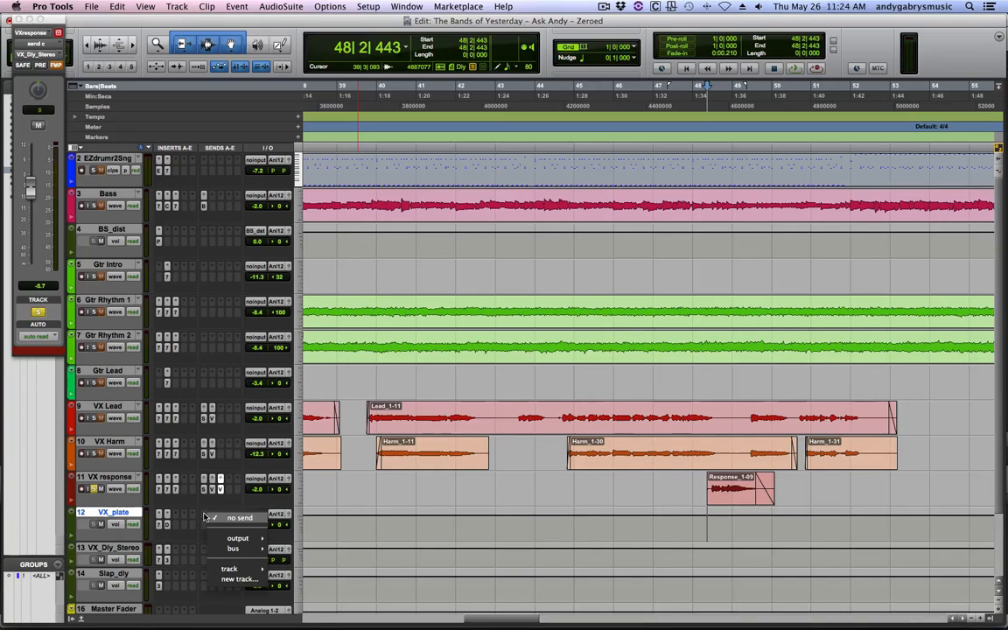
mouse_move(235, 549)
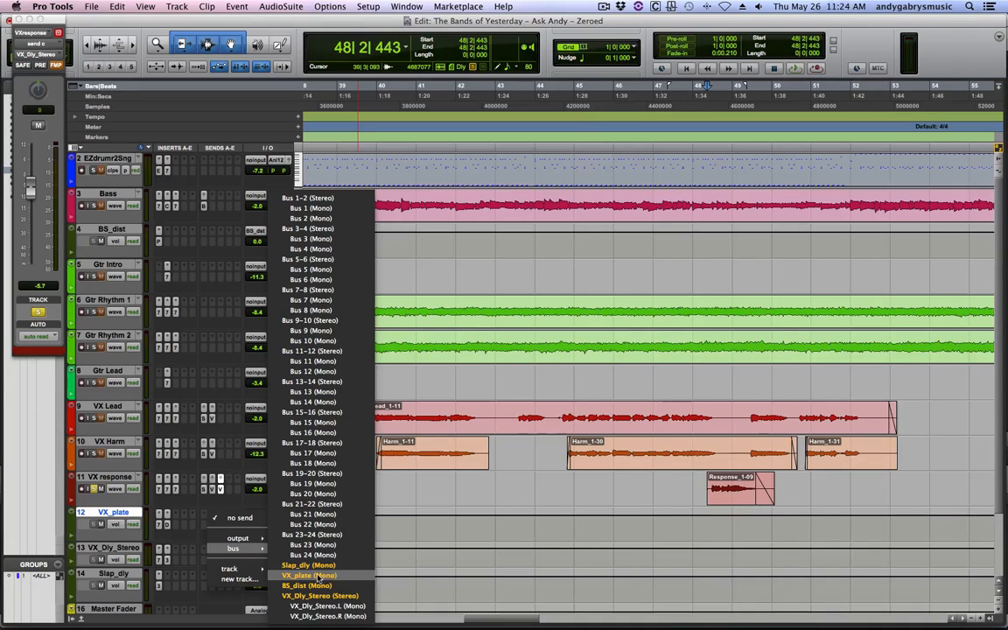
click(329, 577)
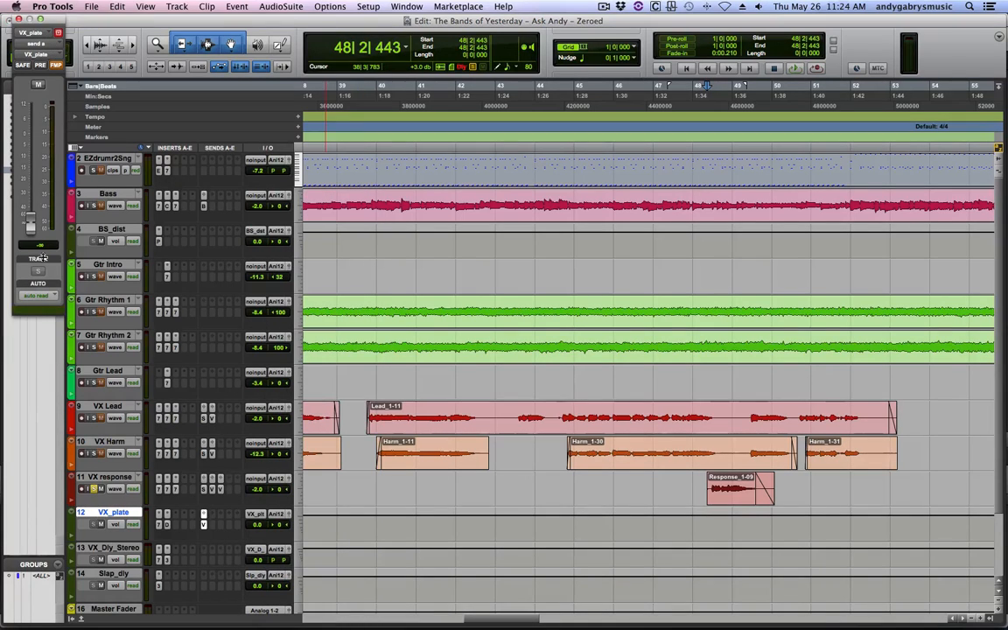
key(space)
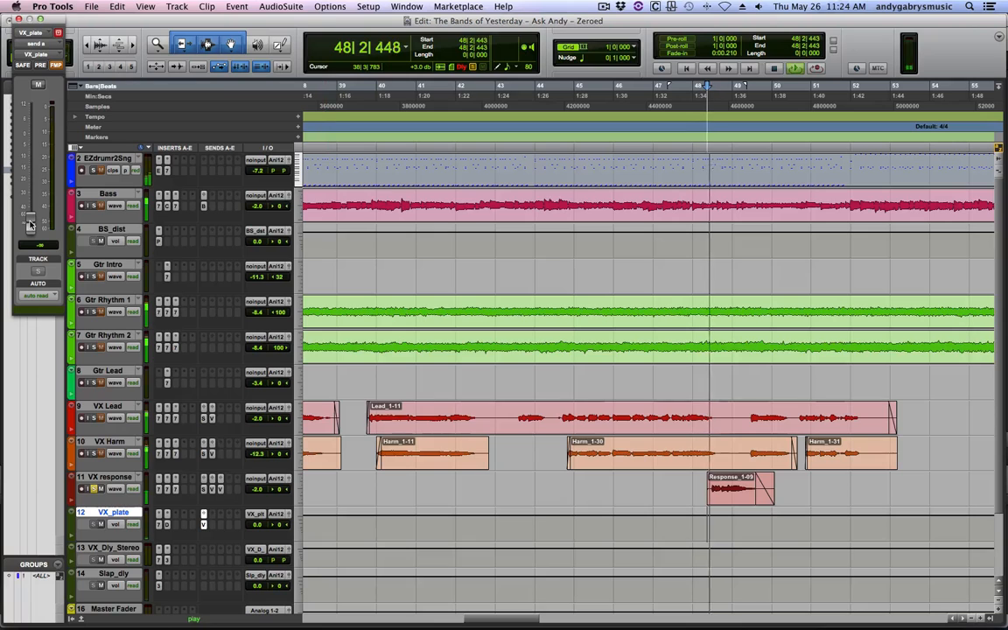
drag(29, 222, 30, 156)
key(space)
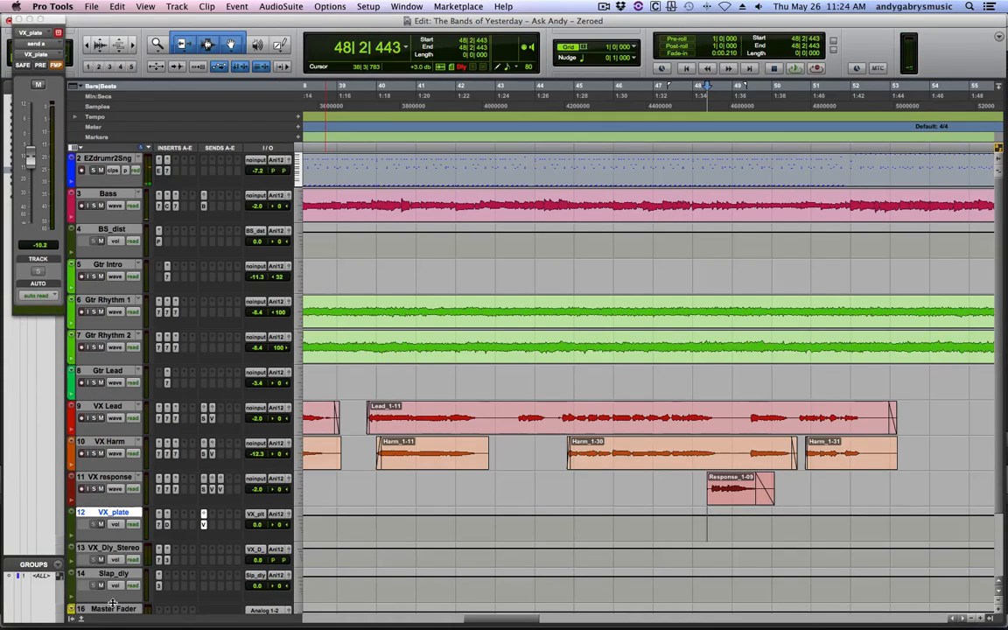
- Show the whole session, select all tracks from 36|1|000 to 60|1|000 across the chorus, and play the range
key(alt+a)
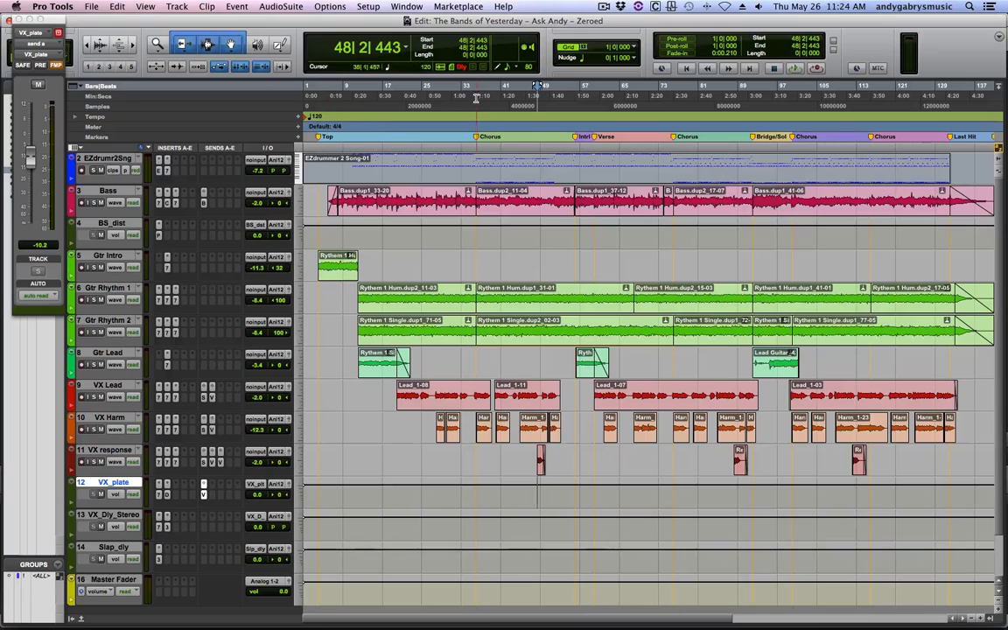
drag(474, 98, 588, 107)
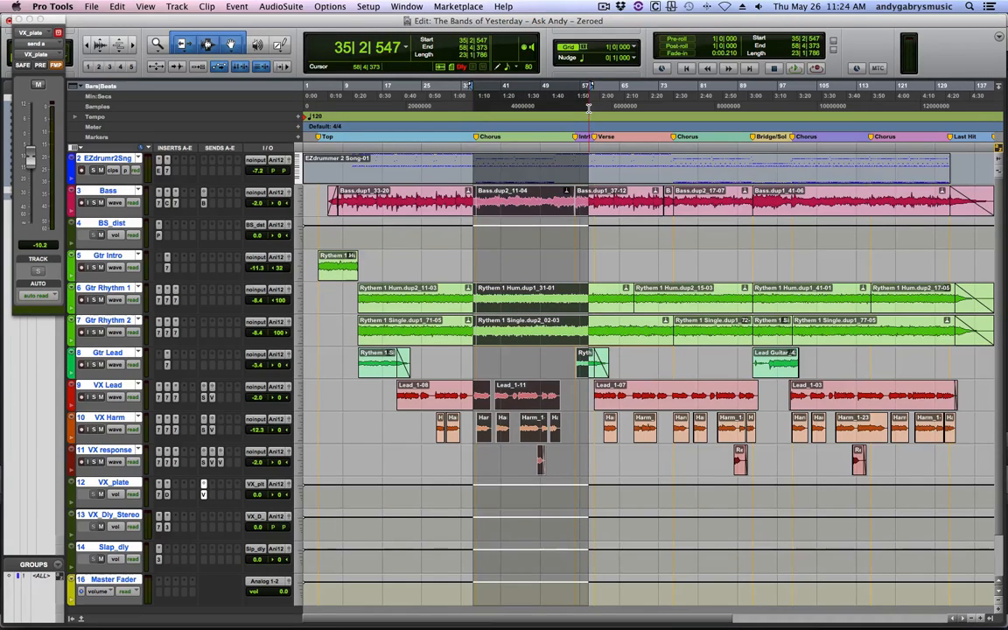
drag(476, 100, 595, 106)
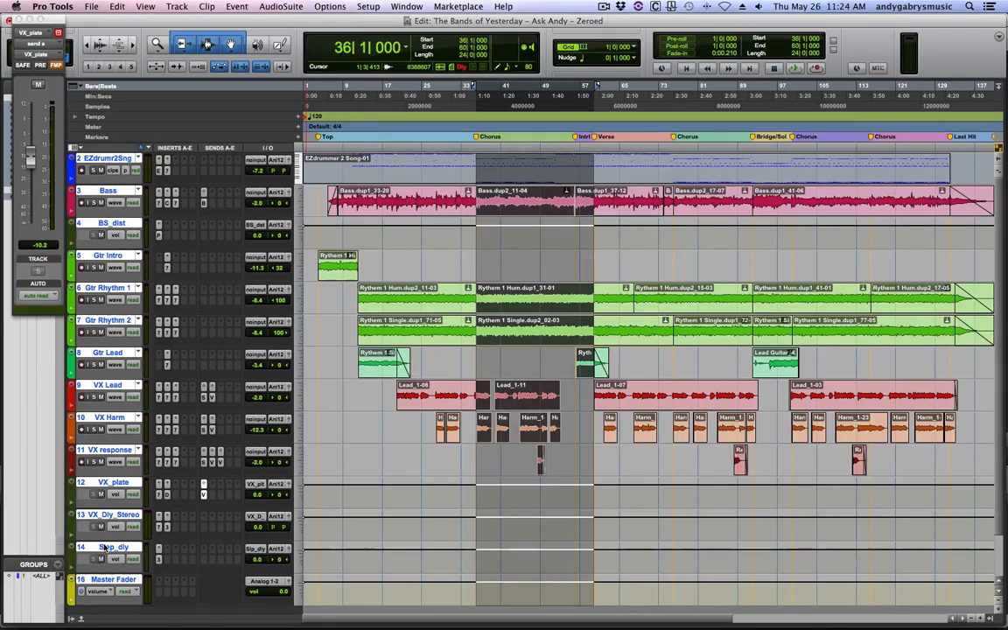
key(space)
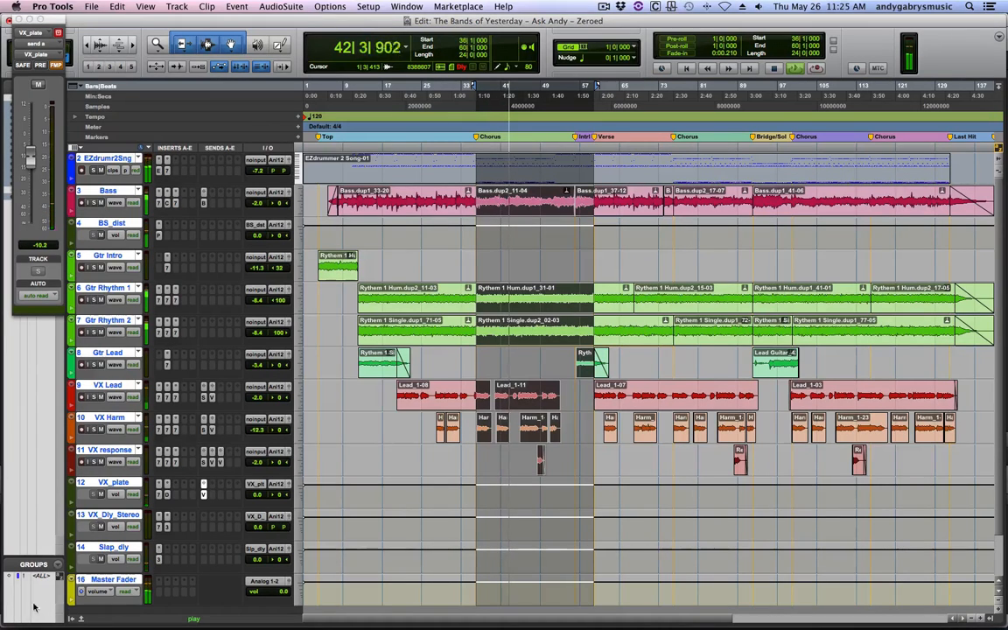
- Raise VX Harm to -8.4 dB and VX Lead to -0.1 dB, and replay the chorus from its beginning
click(286, 421)
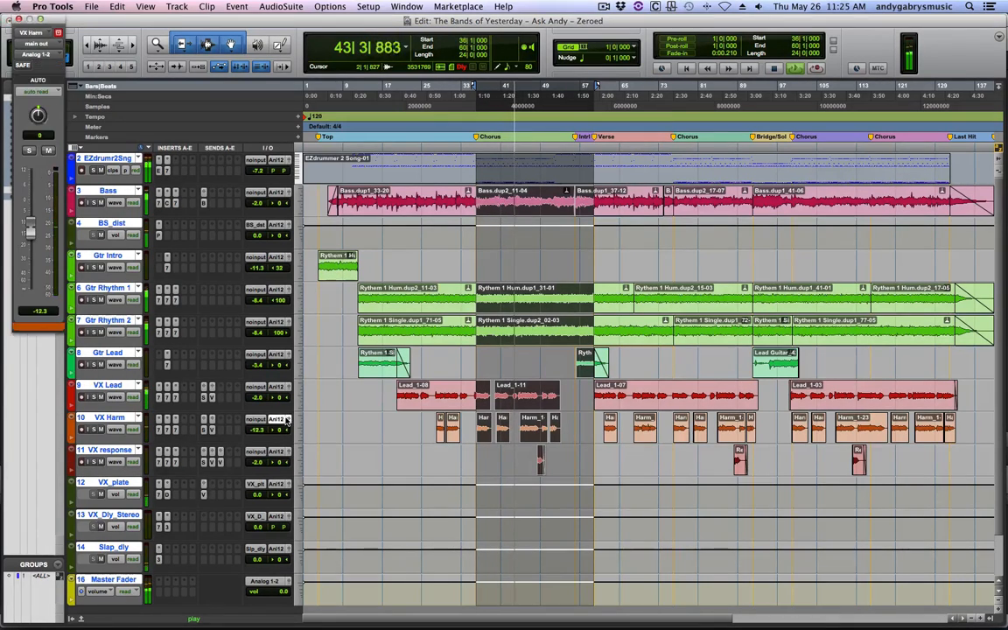
drag(29, 231, 29, 224)
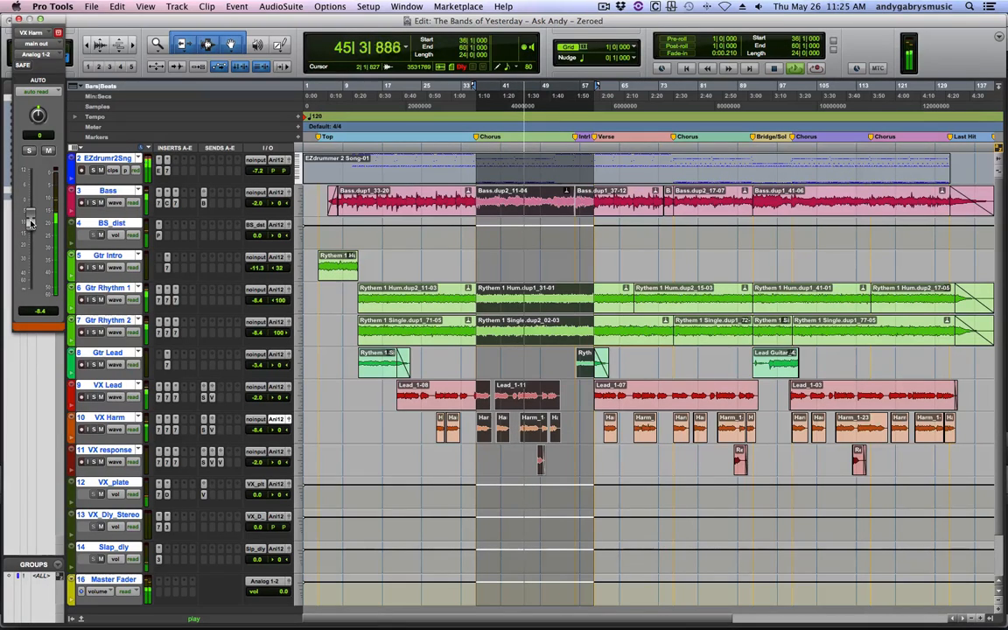
click(286, 386)
drag(25, 212, 27, 187)
key(space)
key(space)
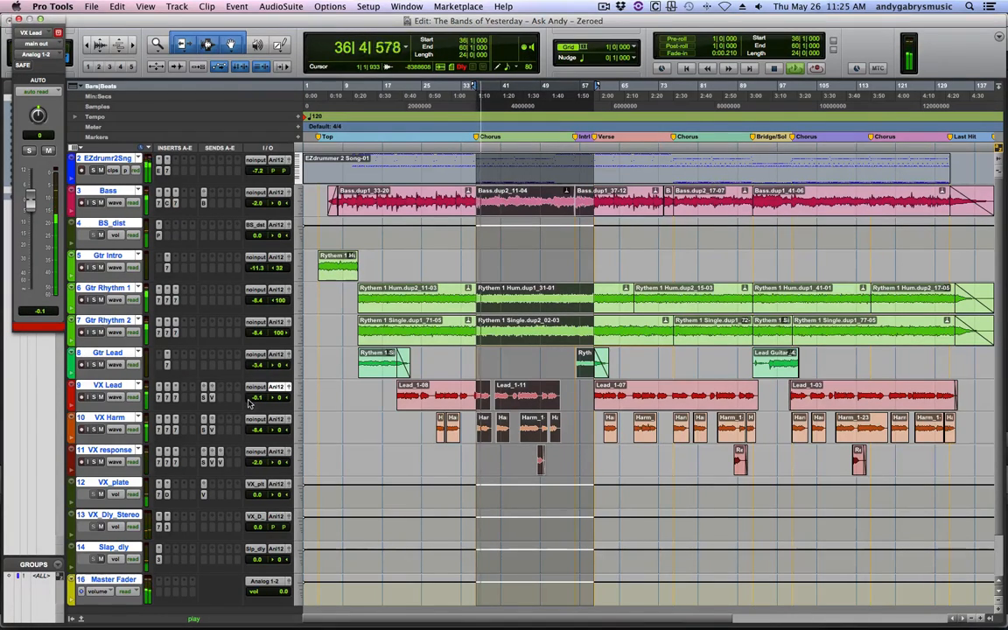
- Raise VX Harm to -6.5 dB and set the high-mid band's Q in its EQ3 7-Band to 0.96
click(286, 419)
mouse_move(34, 220)
mouse_down()
mouse_move(28, 191)
mouse_move(29, 219)
mouse_up()
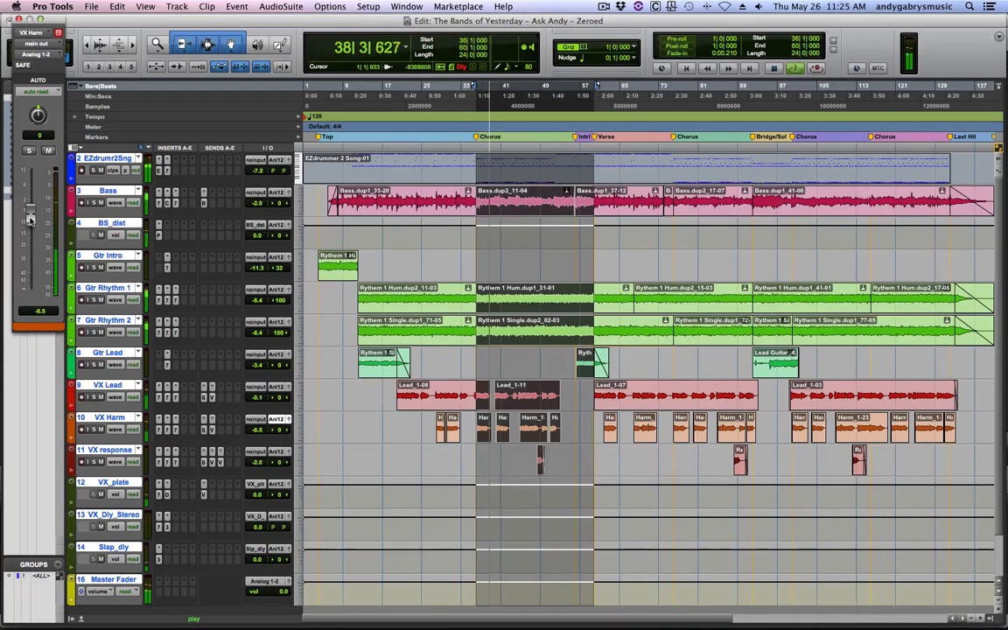
click(175, 429)
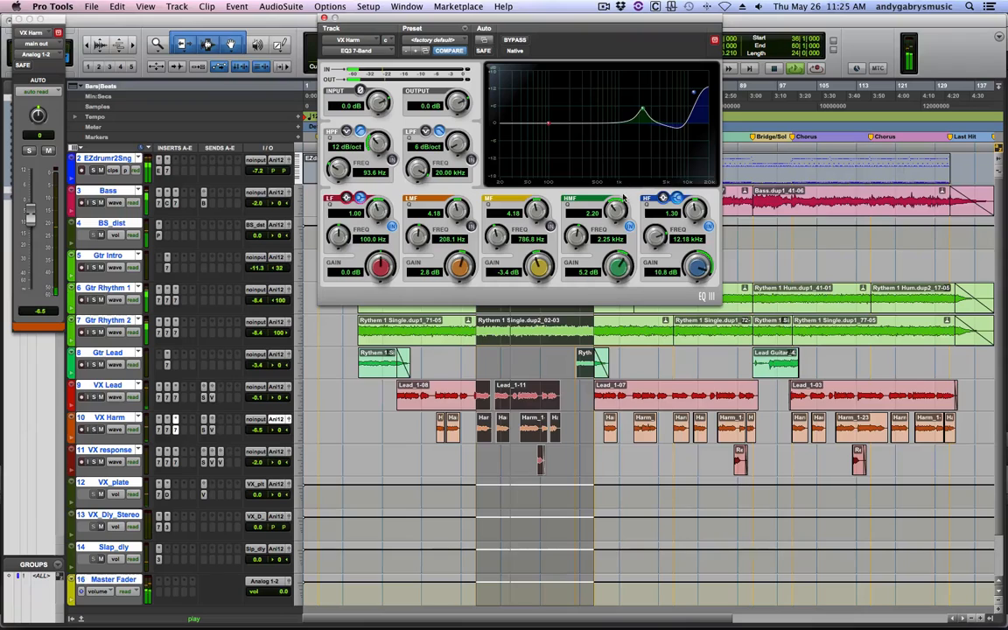
drag(619, 207, 615, 238)
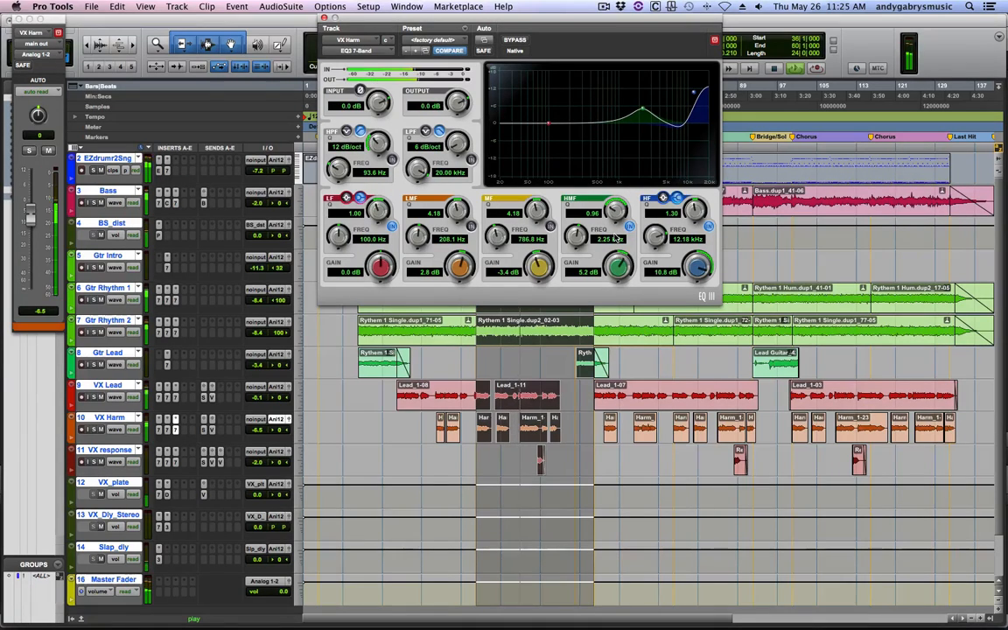
click(323, 17)
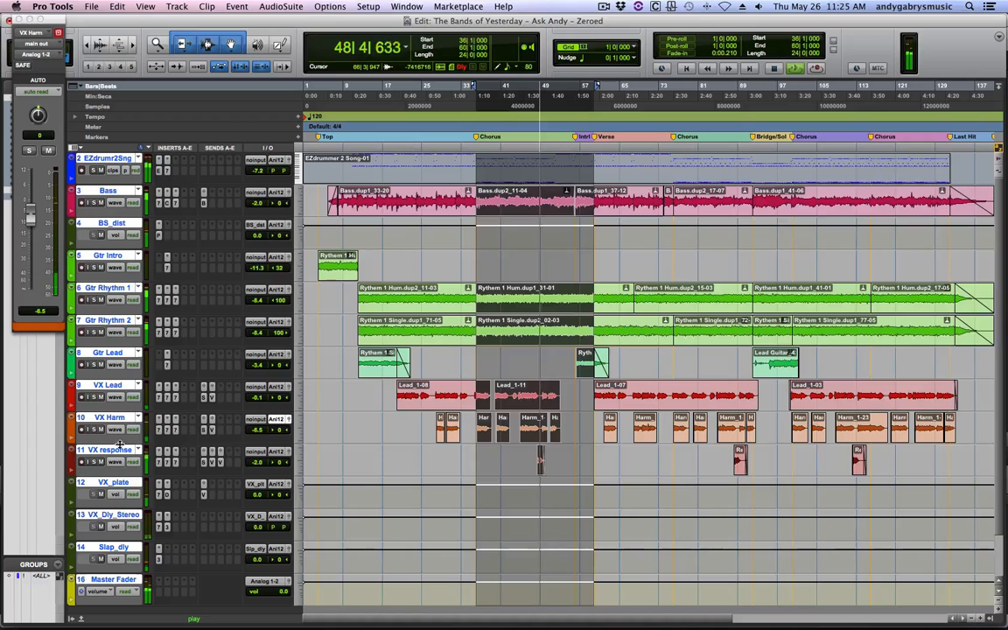
- Raise the VX response level to +0.9 dB and replay the chorus from its beginning
click(287, 457)
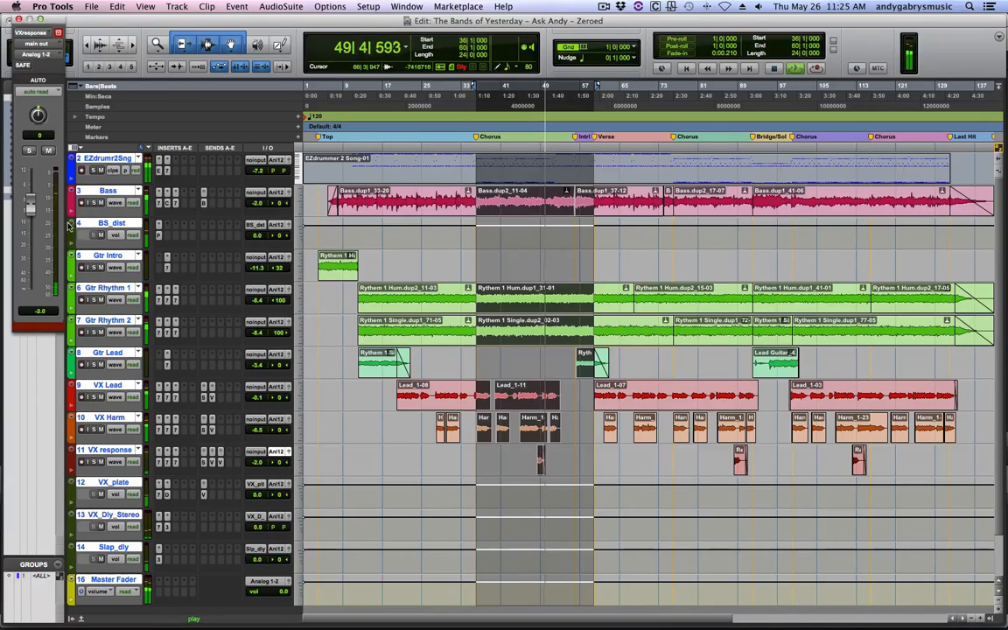
drag(31, 205, 29, 201)
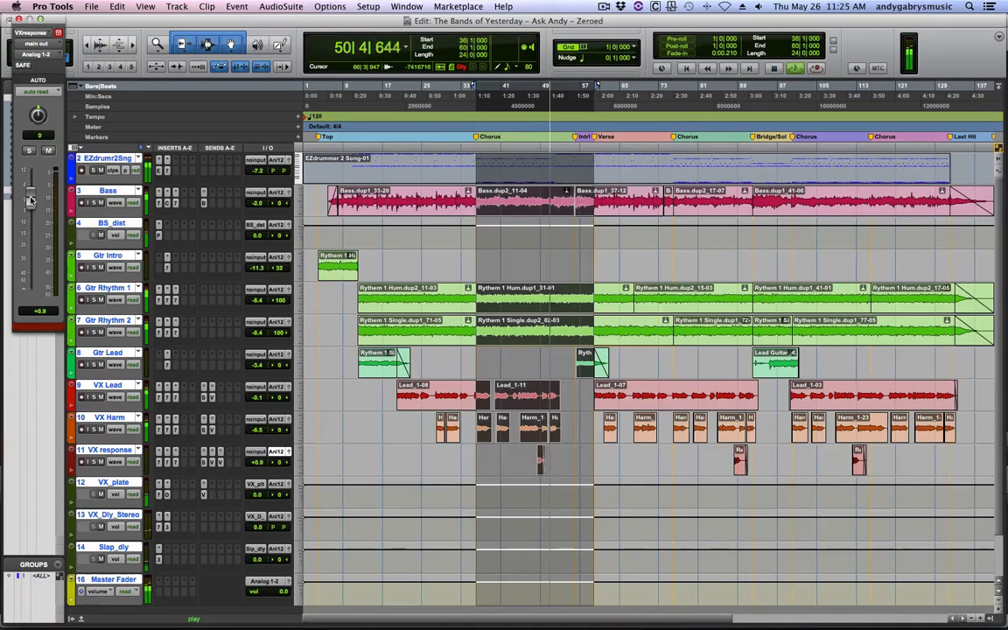
key(space)
key(space)
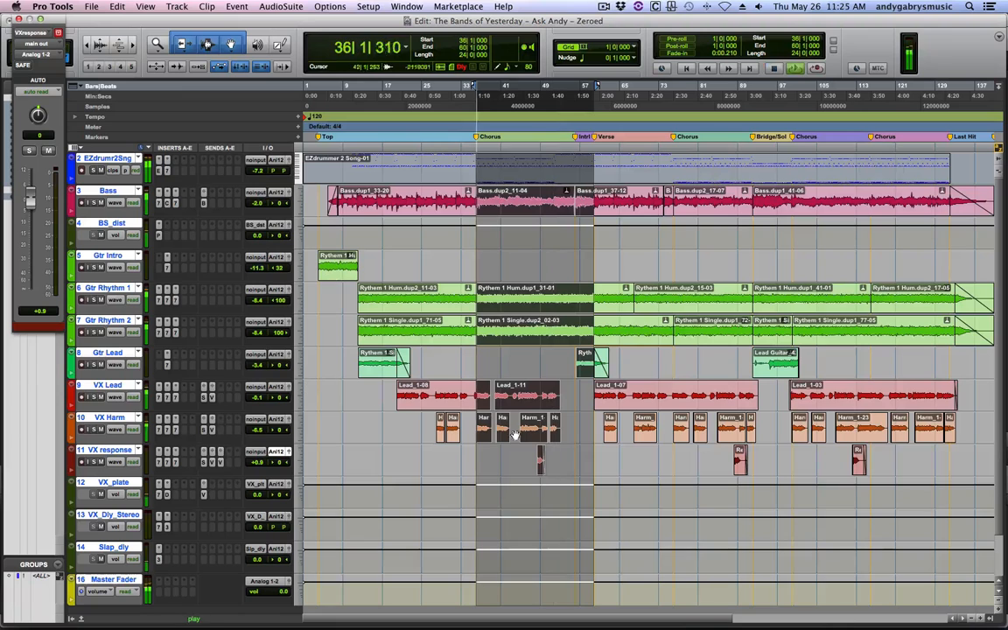
- Play from 47|1|000, set the VX Lead level to -0.4 dB, and replay from the same point
click(531, 393)
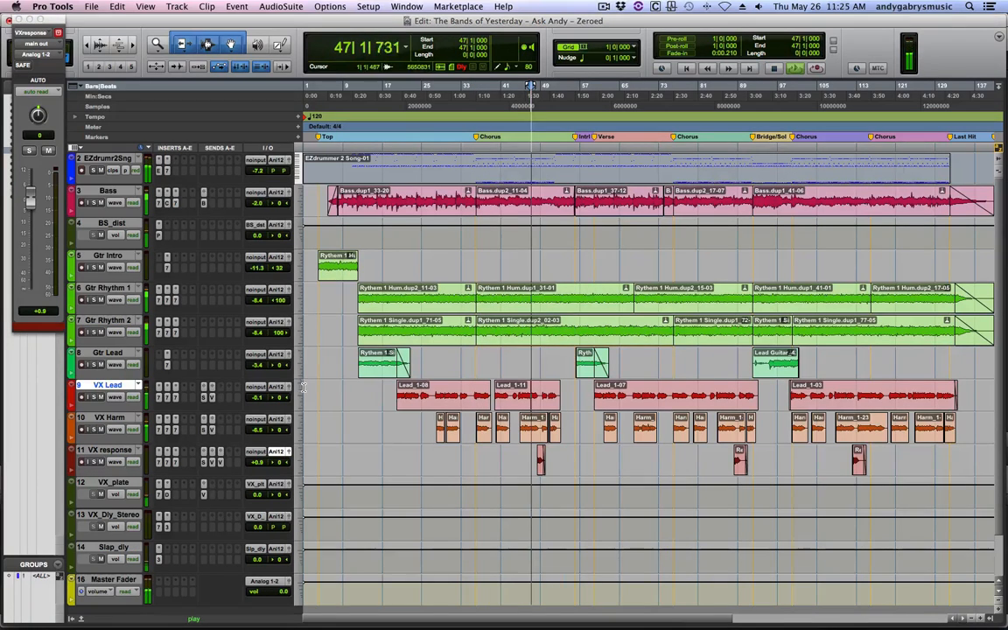
drag(33, 209, 28, 199)
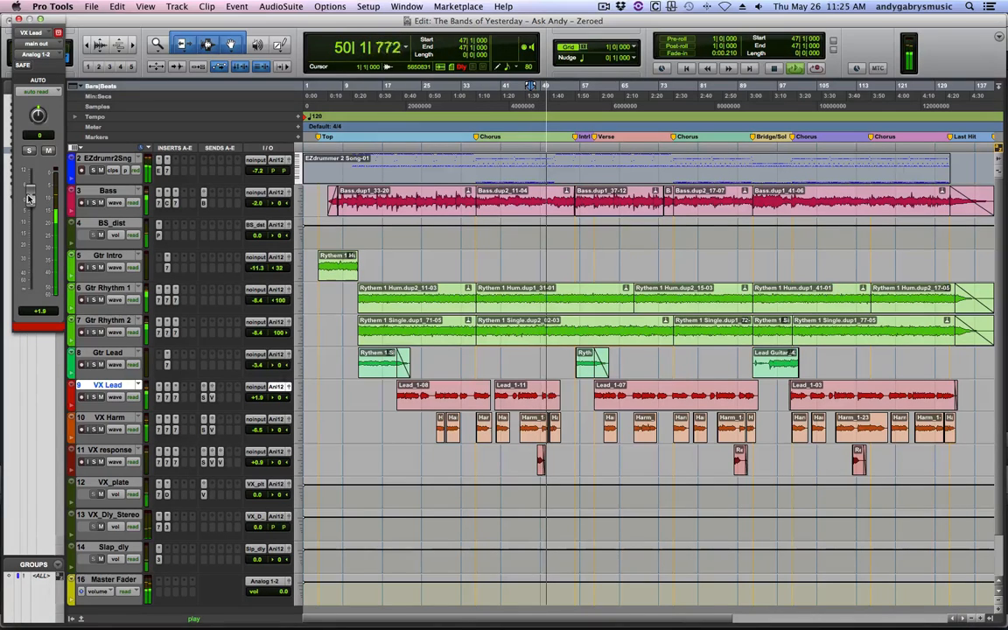
drag(29, 200, 29, 201)
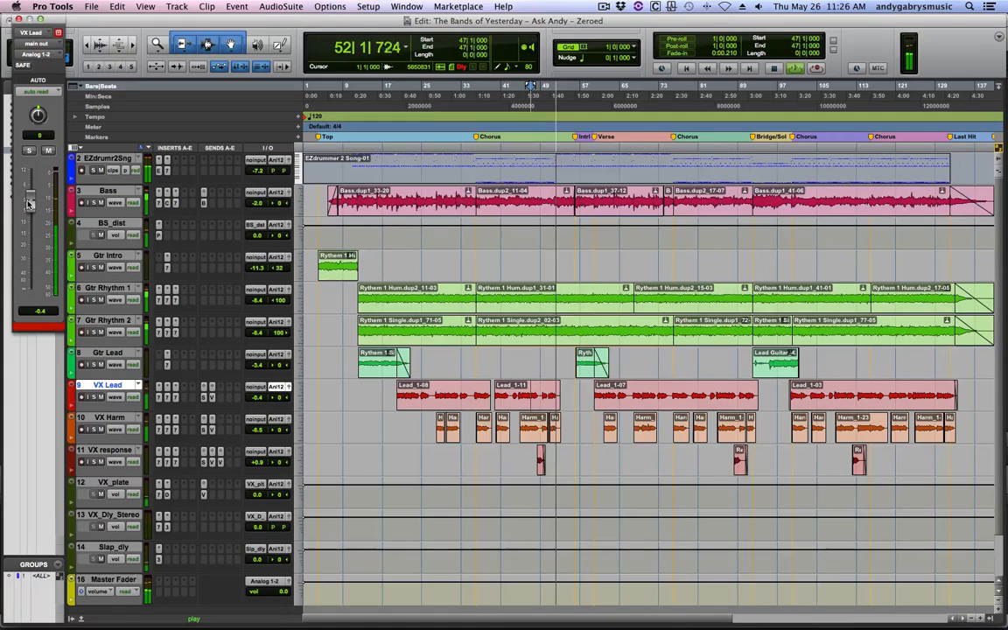
key(space)
key(space)
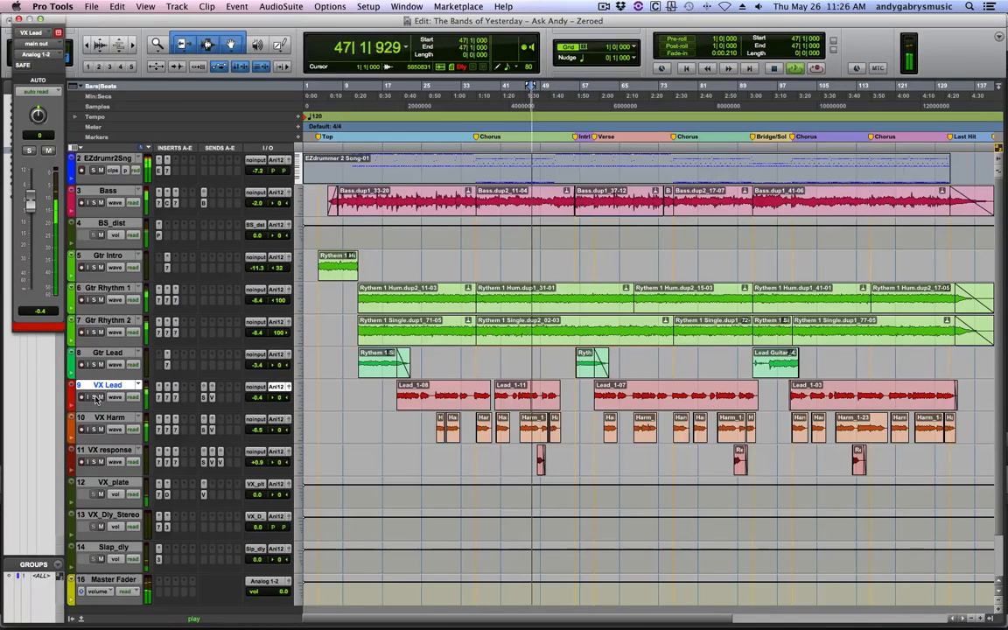
- Solo the lead, harmony and response vocals during playback and raise VX Harm to -5.4 dB
click(95, 397)
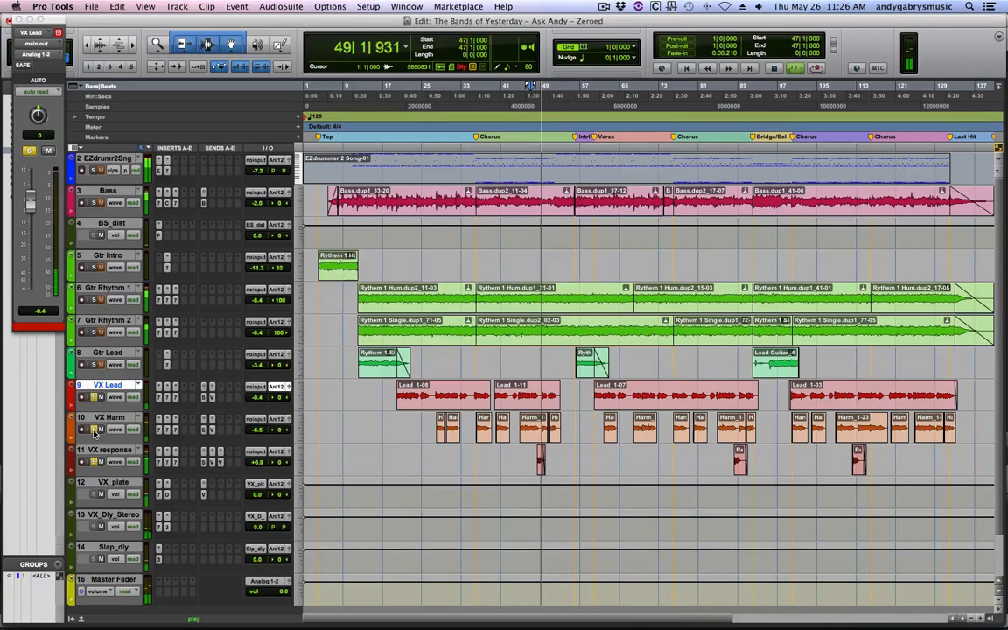
click(289, 423)
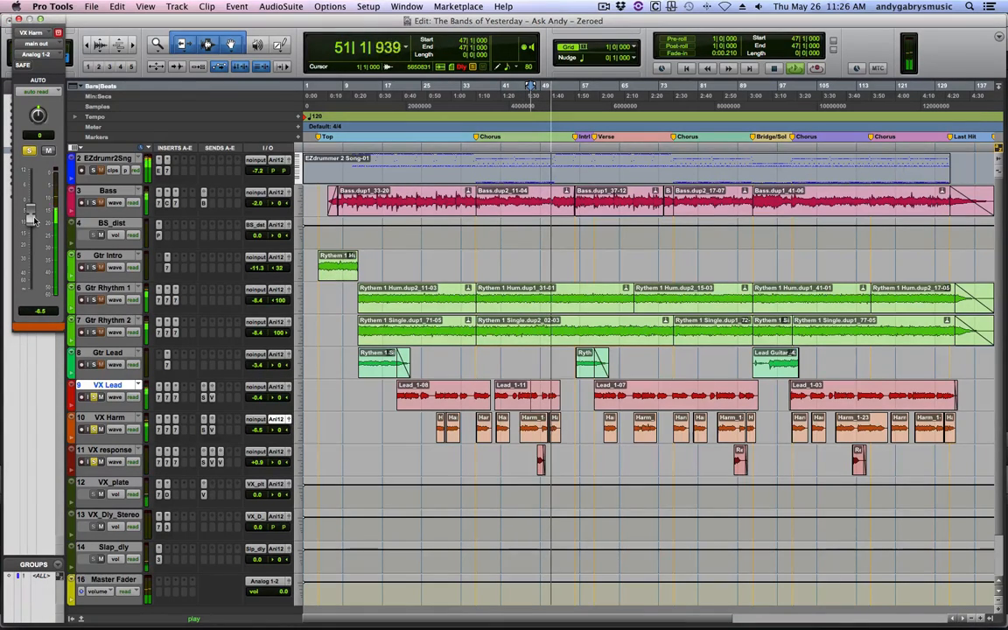
drag(30, 218, 30, 211)
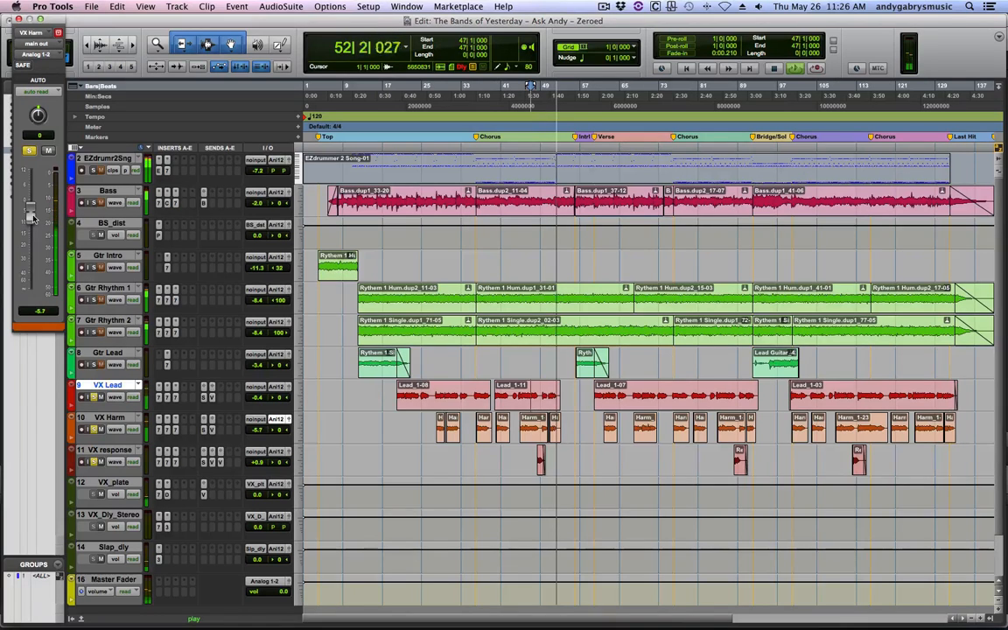
key(space)
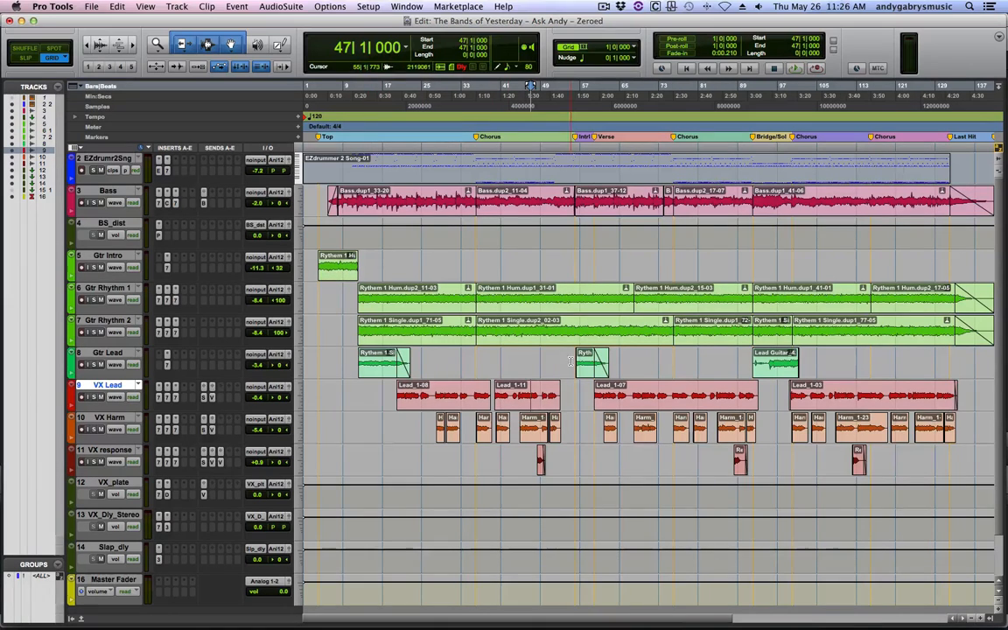
- Select all tracks from 36|1|000 to 60|1|000 and insert a stereo Dyn3 Compressor/Limiter on the Master Fader
click(474, 104)
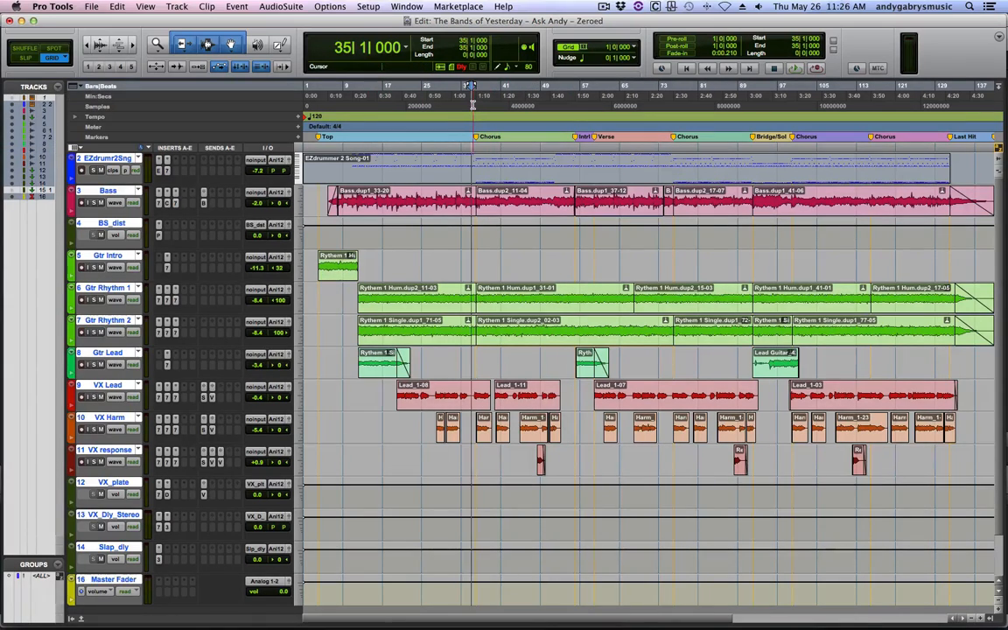
drag(476, 85, 594, 87)
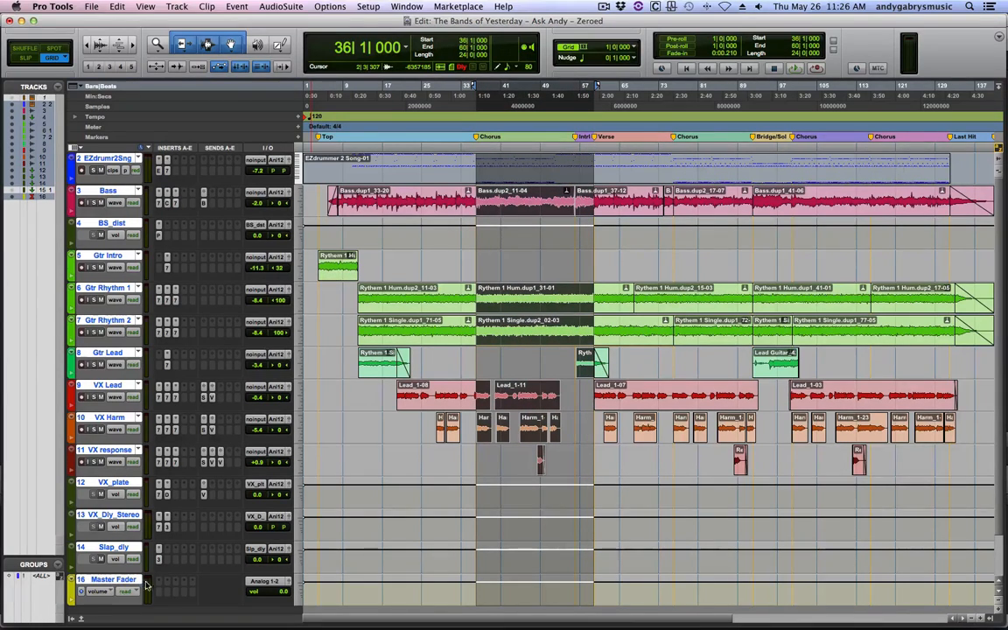
click(163, 493)
mouse_move(214, 552)
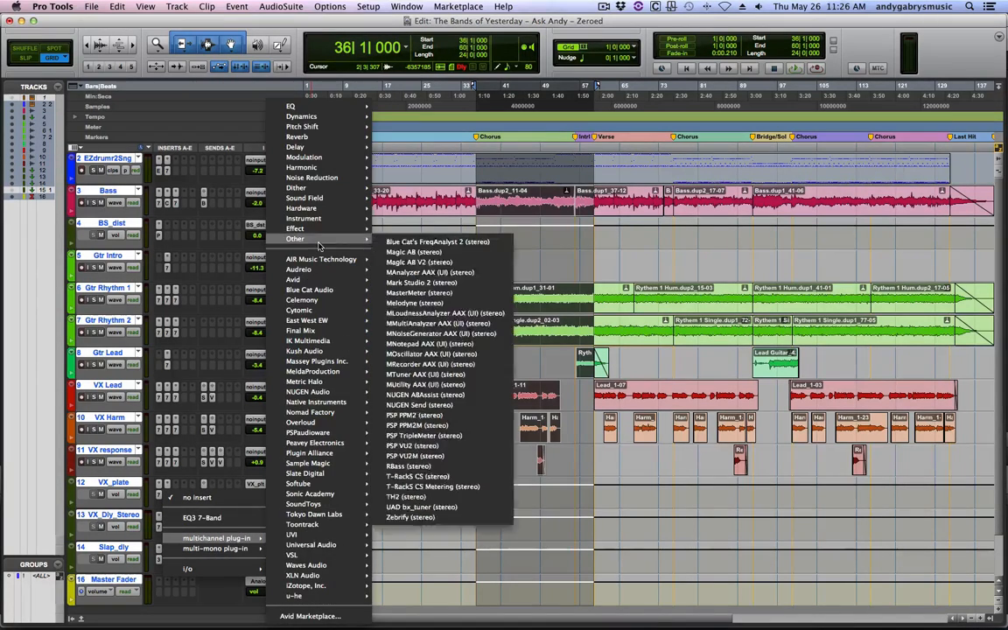
mouse_move(298, 114)
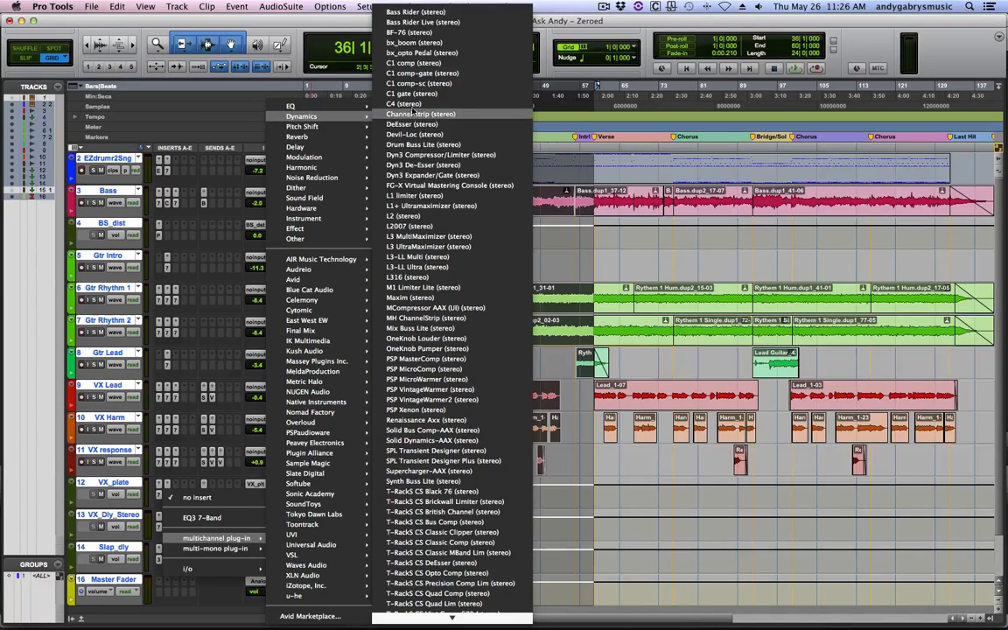
click(487, 155)
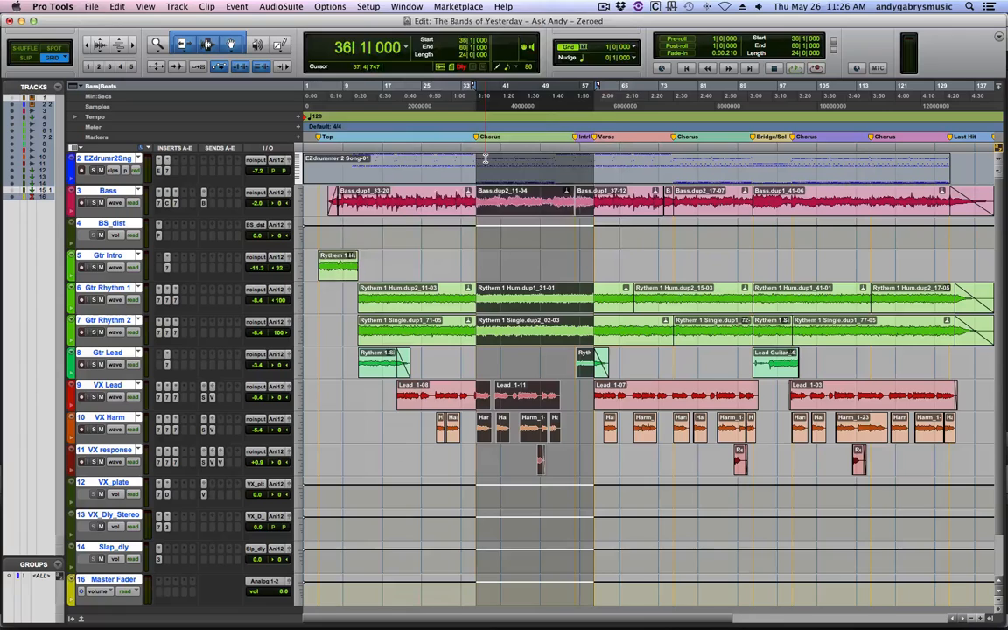
- Set the master compressor's ratio to 2.0:1 and attack to 30 ms, and play the selected chorus
click(428, 226)
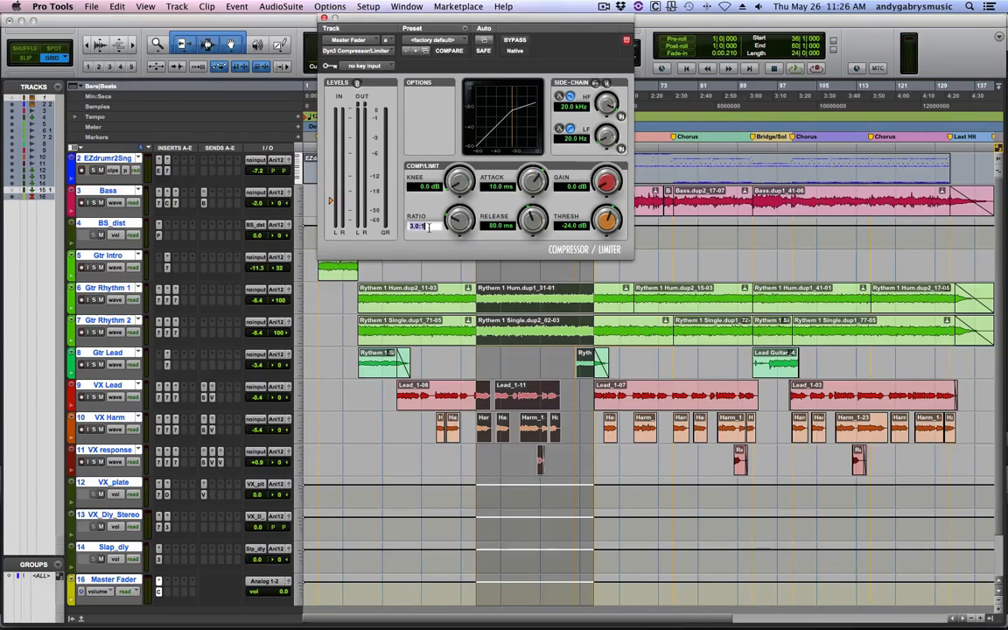
text(2)
key(Return)
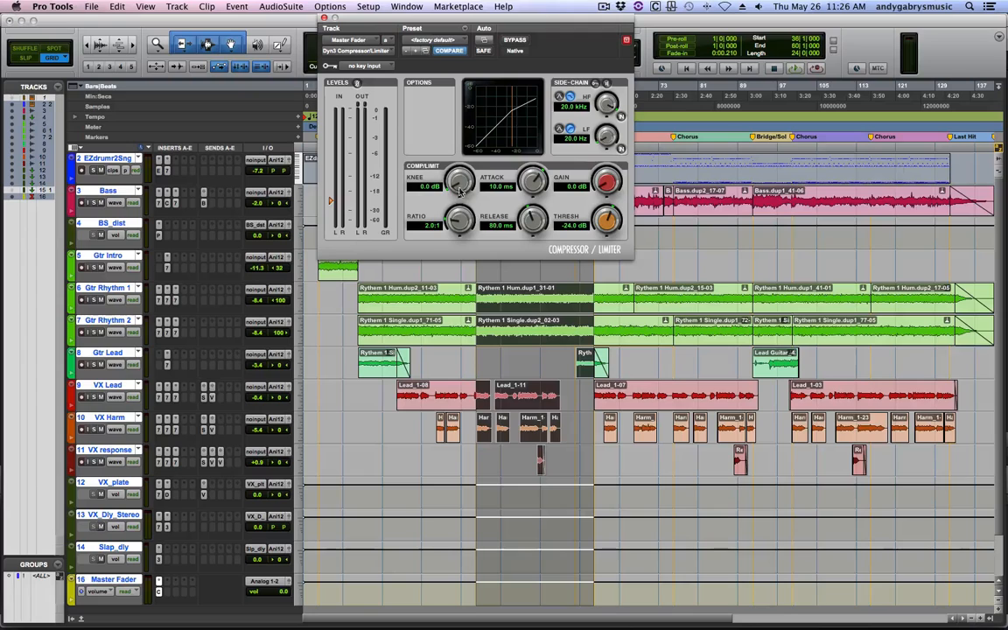
text(30)
key(Return)
key(space)
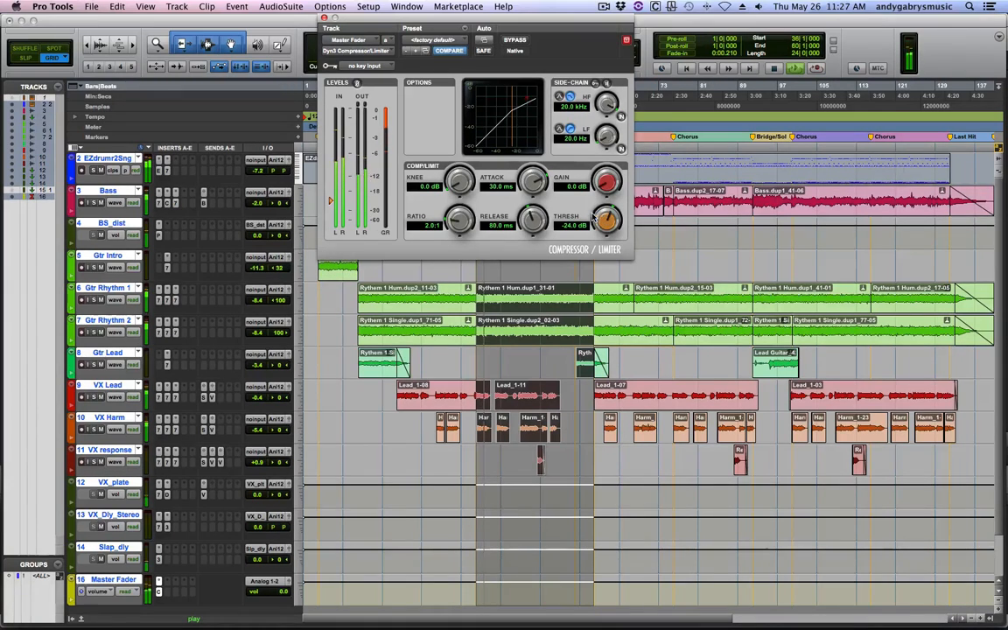
- Set the master compressor's release to 15.8 ms, threshold to -22.8 dB and gain to 1.4 dB during playback
drag(532, 221, 544, 259)
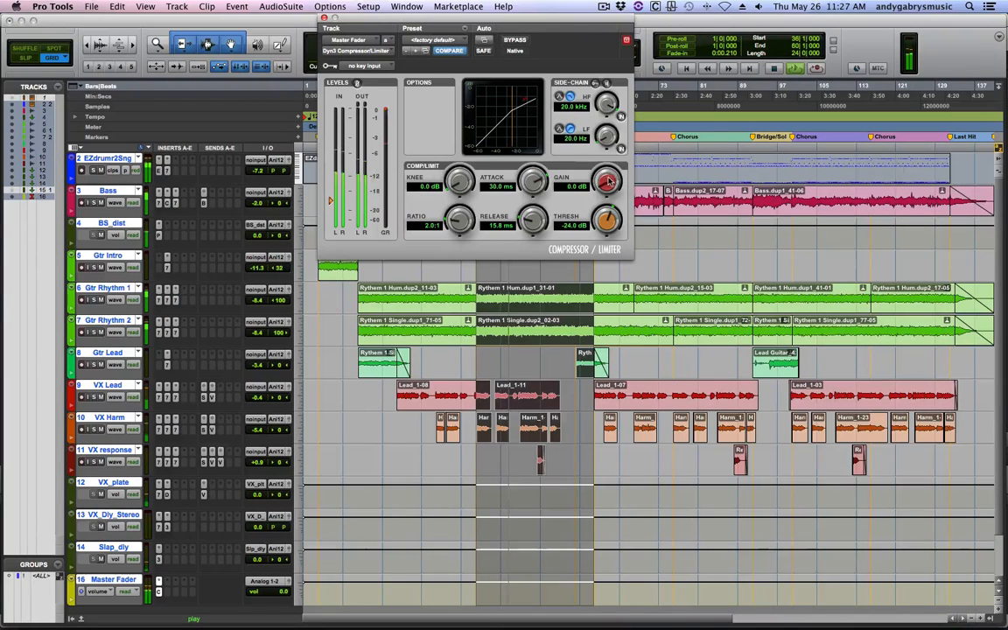
drag(607, 181, 609, 177)
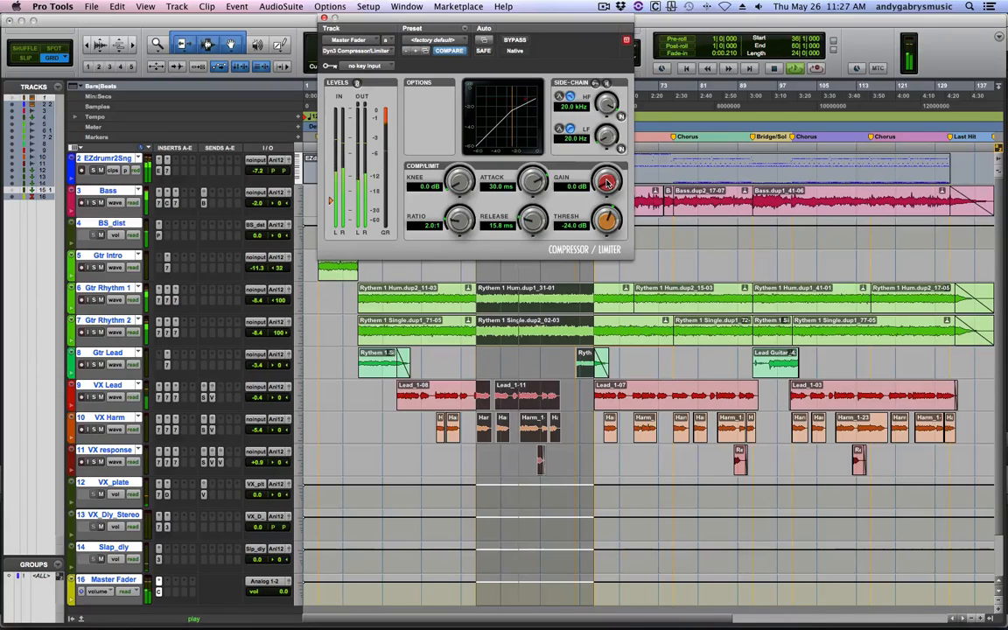
mouse_move(608, 222)
mouse_down()
mouse_move(614, 207)
mouse_move(608, 221)
mouse_up()
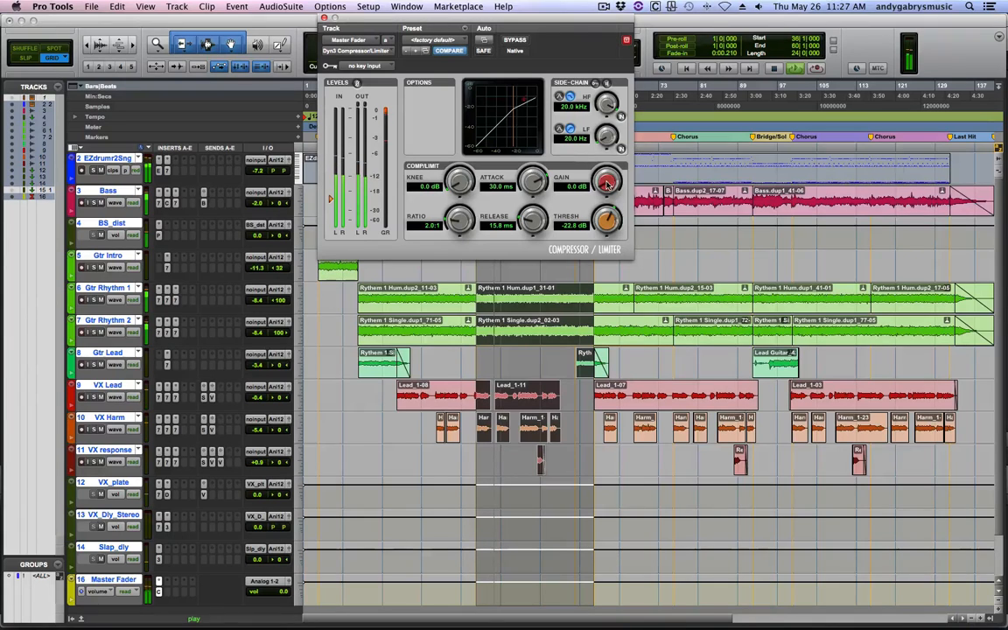
drag(607, 183, 607, 170)
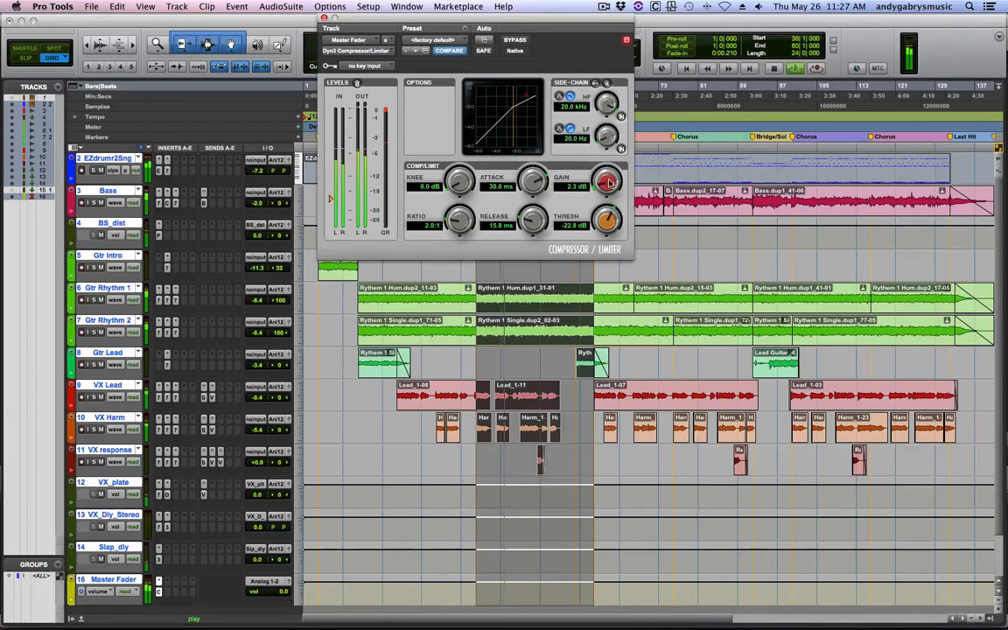
drag(607, 183, 607, 194)
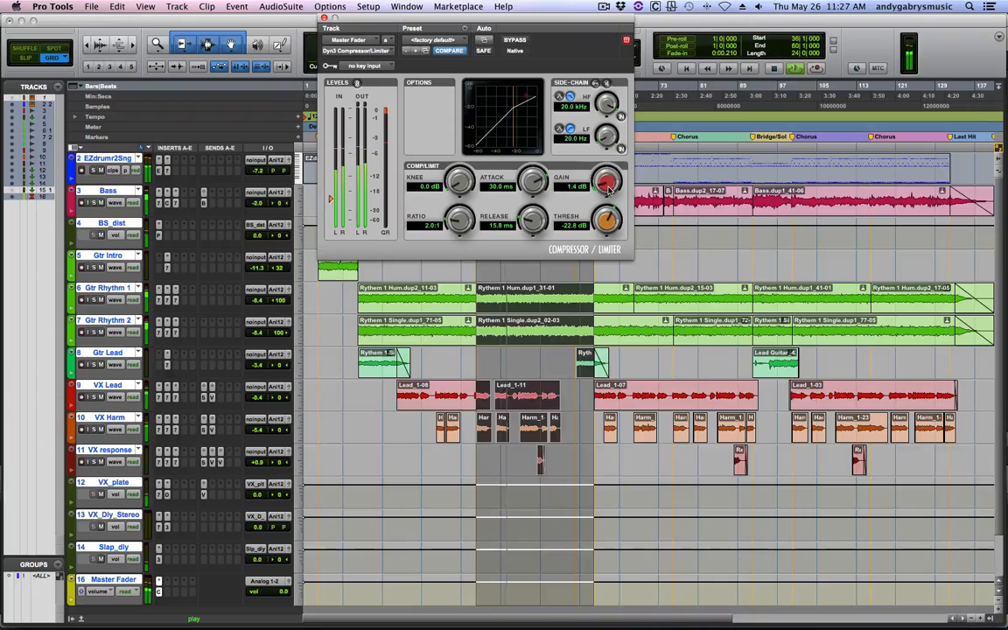
- Toggle the master compressor's bypass during playback to compare the processed and unprocessed mix
click(508, 41)
click(507, 40)
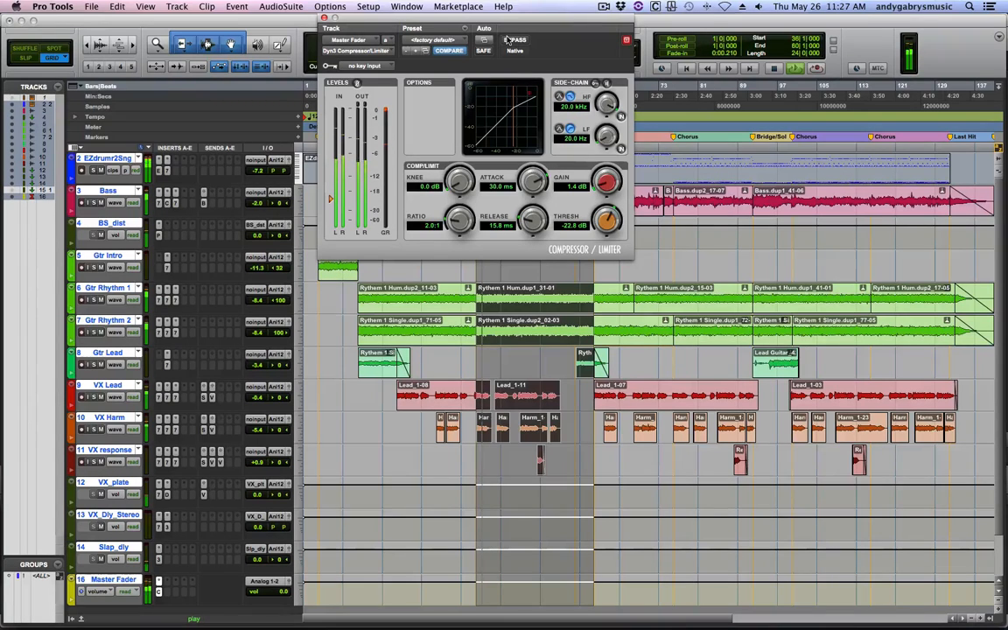
click(508, 40)
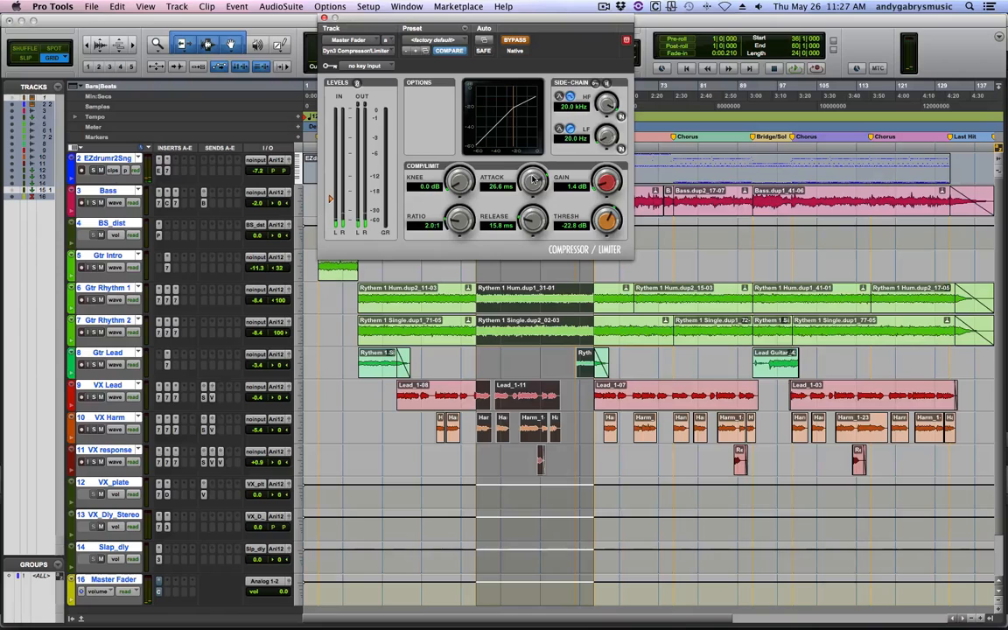
- Set the master compressor's attack to 10 ms and replay the selected chorus
drag(533, 180, 532, 200)
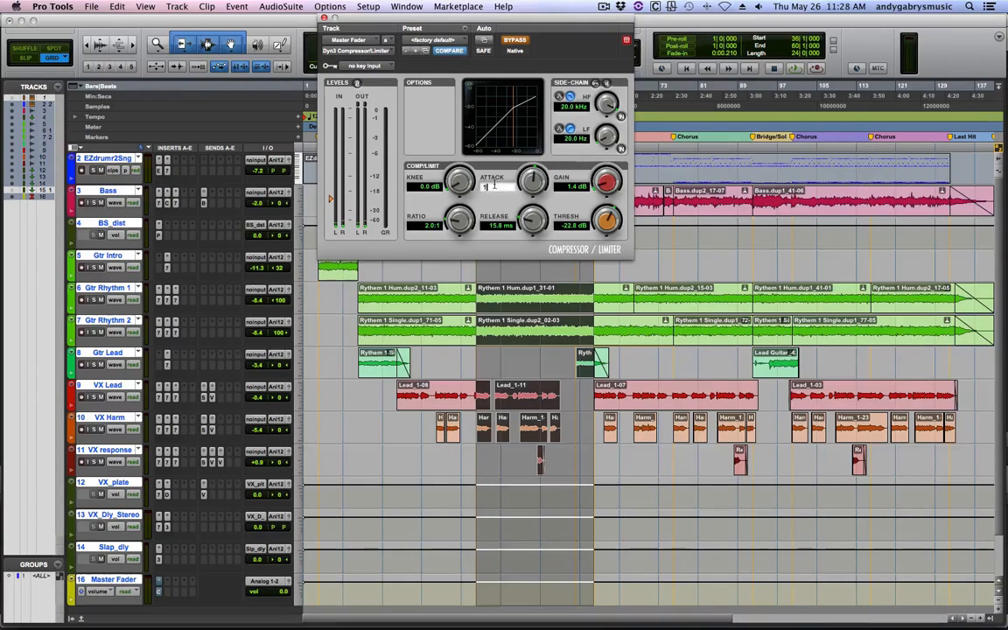
click(495, 187)
text(10)
key(Return)
key(space)
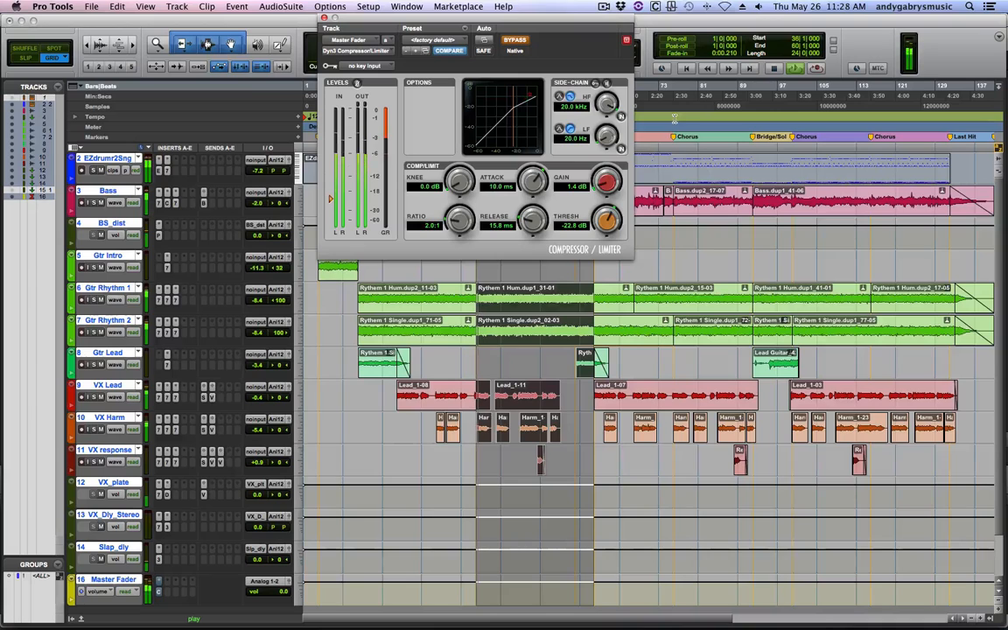
- Compare the chorus with and without the 10 ms attack compression, leaving the master compressor active
click(523, 41)
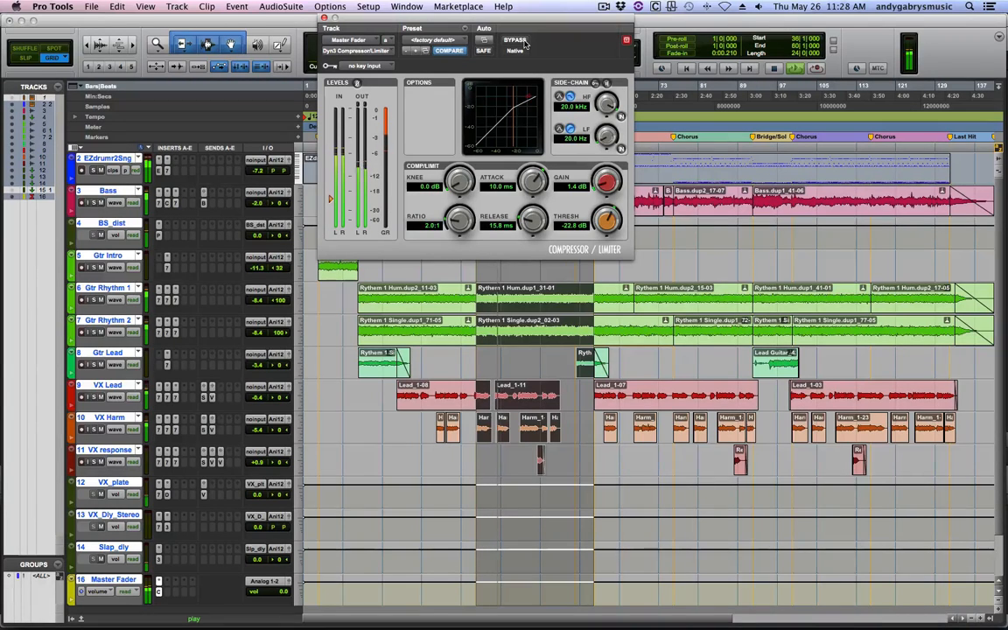
click(523, 41)
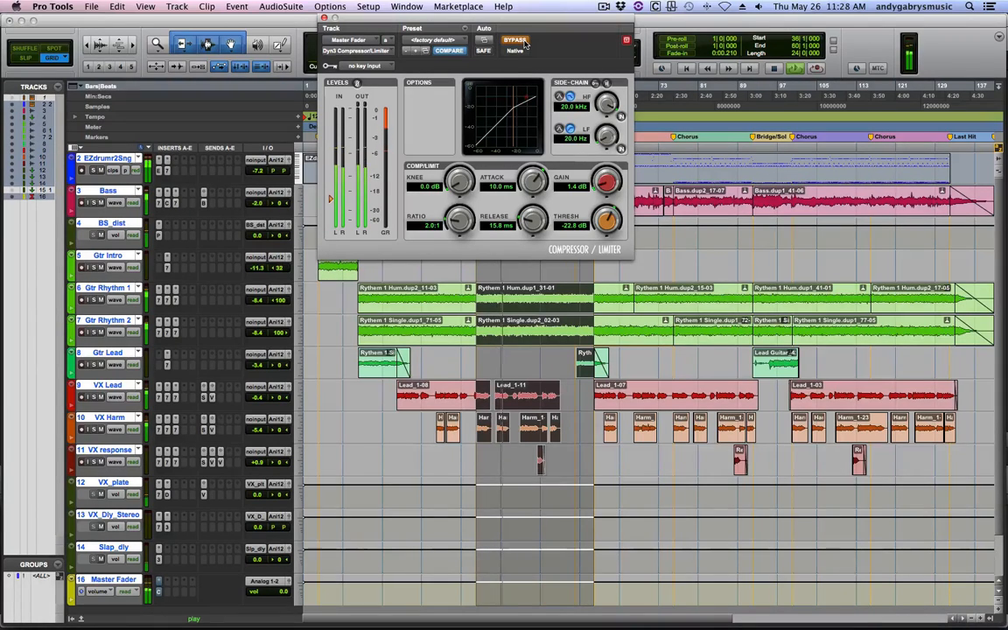
click(523, 41)
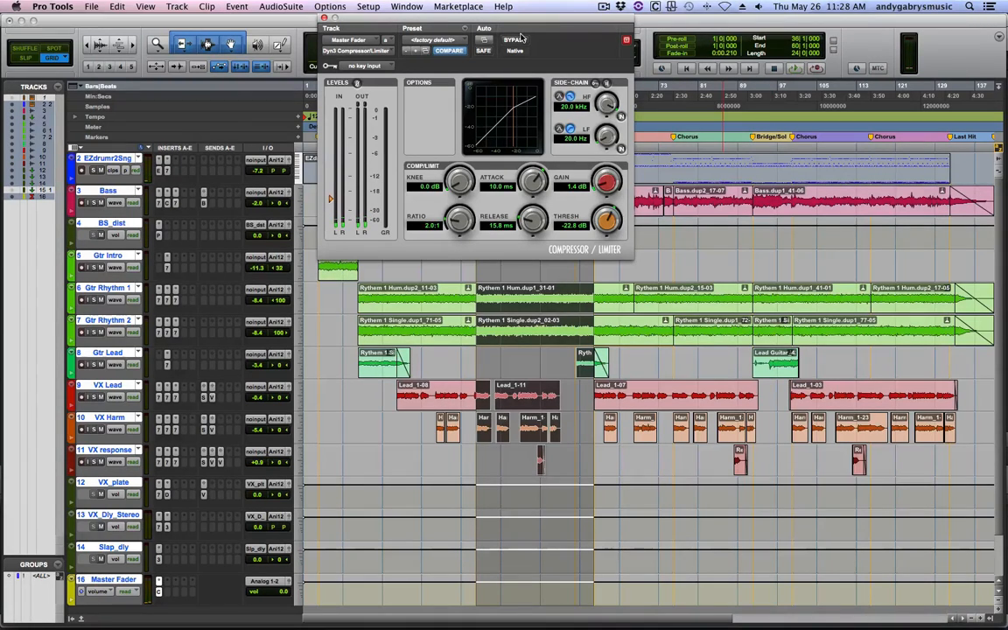
key(space)
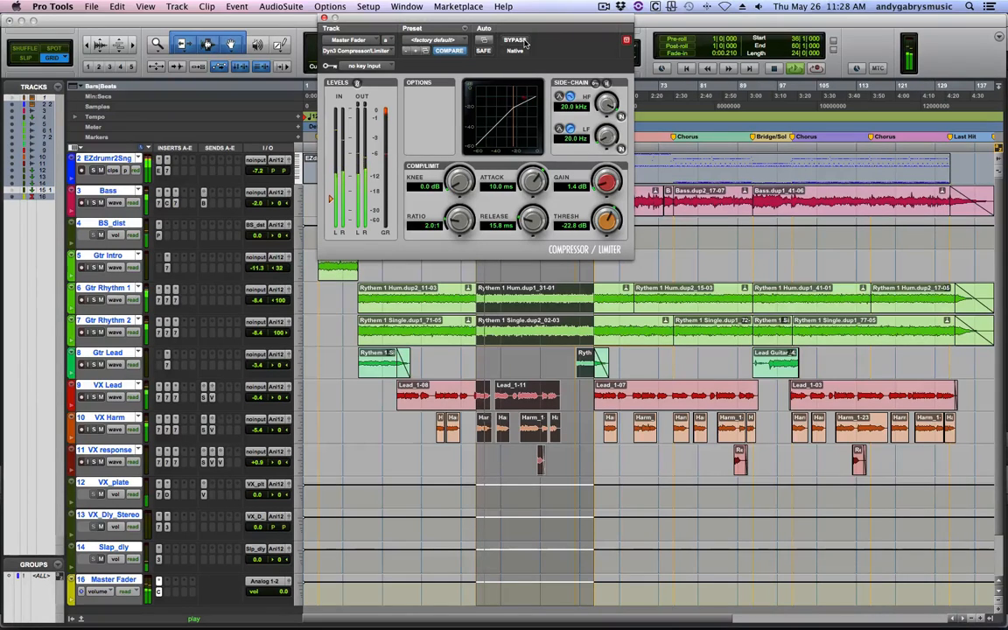
click(516, 40)
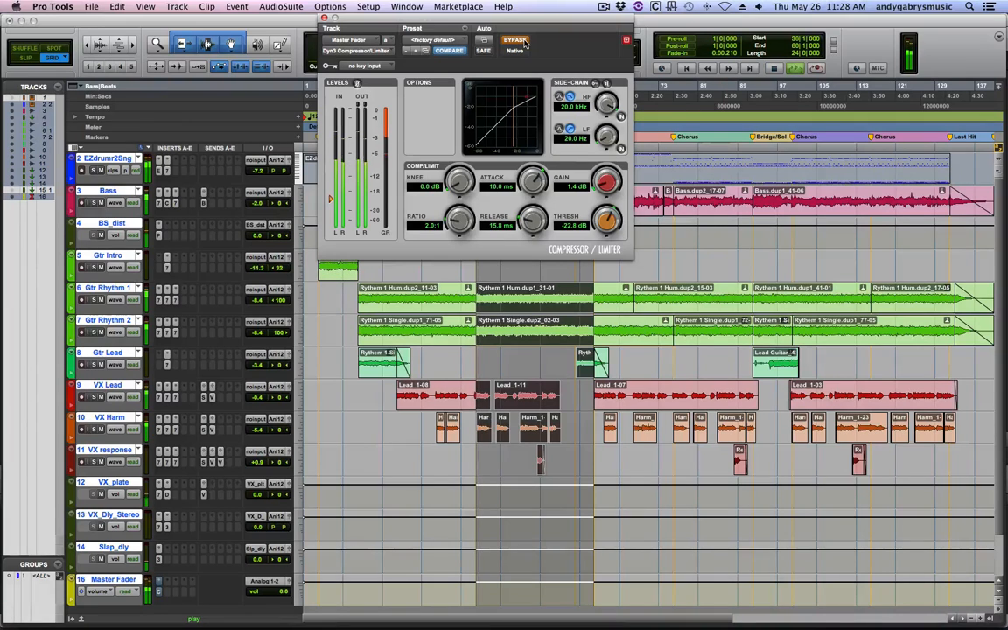
key(space)
click(516, 40)
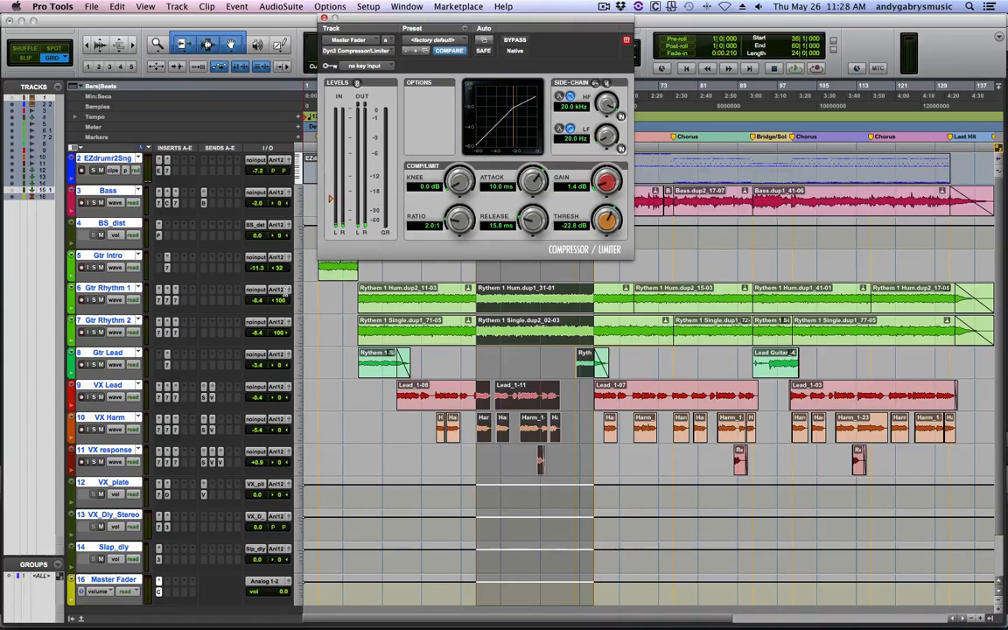
- Insert an EQ3 7-Band on the Master Fader and, during playback, set its HF gain to 1.9 dB, leaving LF gain at 0 dB
click(166, 585)
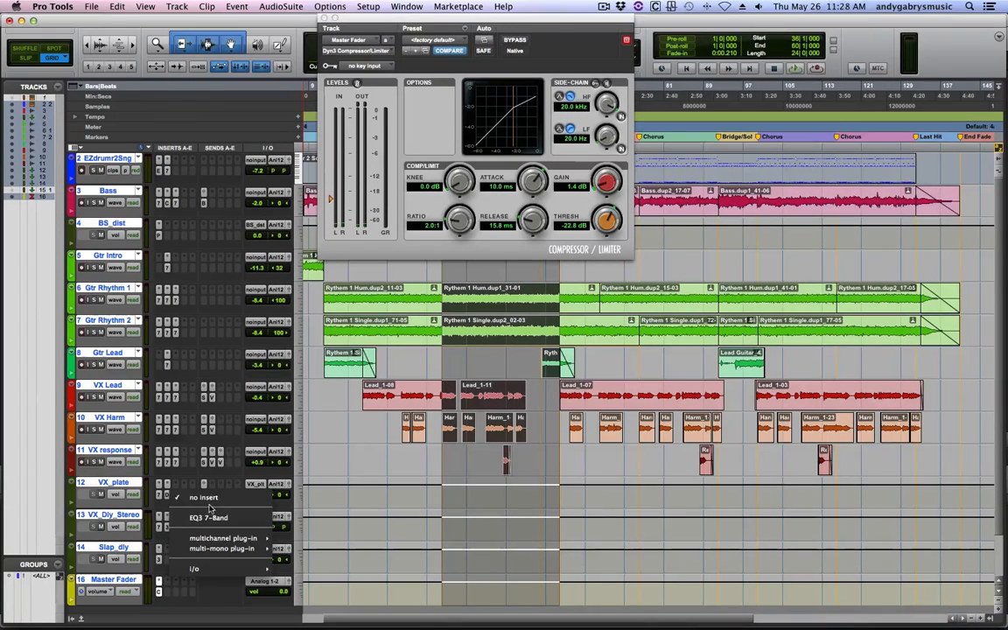
click(199, 466)
key(space)
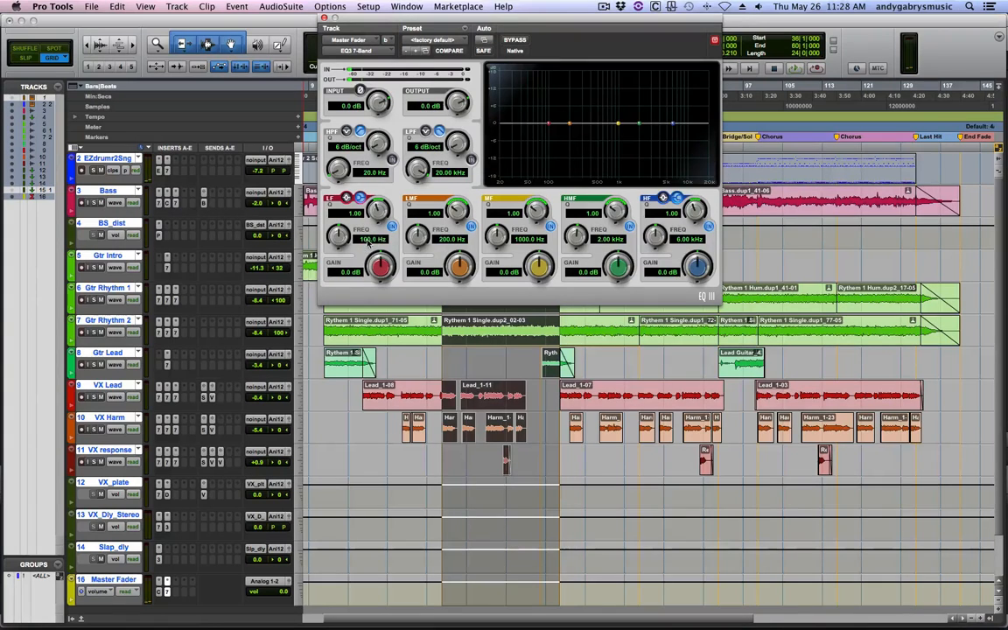
drag(381, 270, 381, 267)
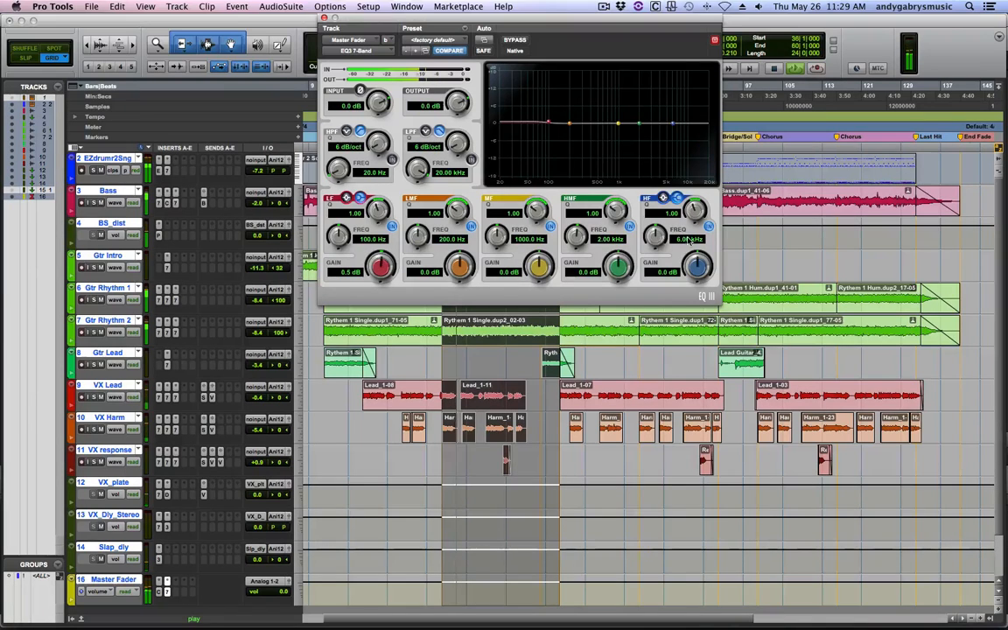
drag(698, 268, 700, 259)
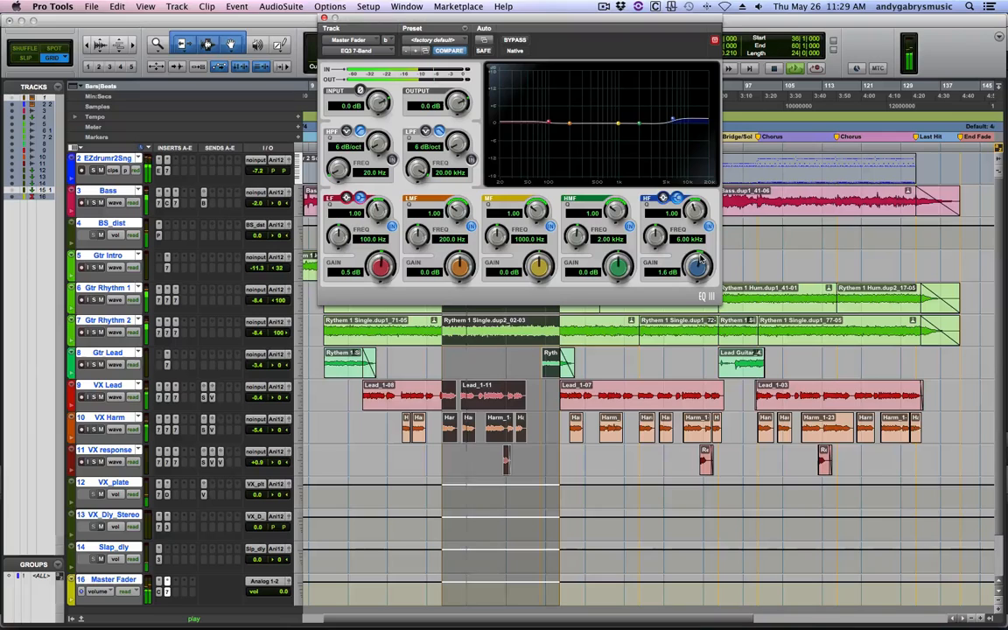
drag(700, 259, 700, 255)
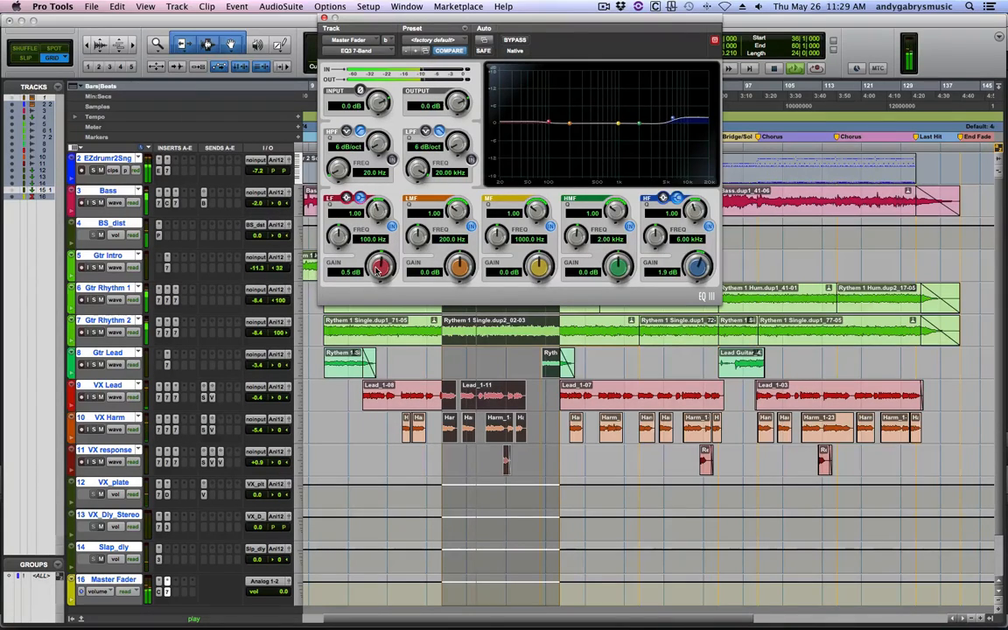
alt+click(380, 267)
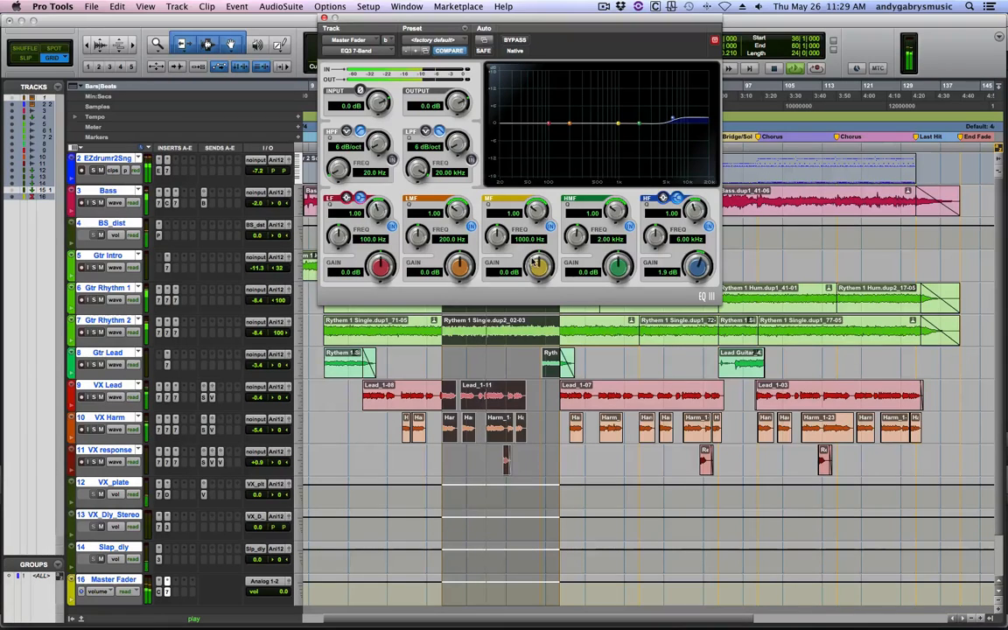
- Try a 2.5 dB MF boost swept up to 1.77 kHz on the master EQ
drag(536, 261, 537, 203)
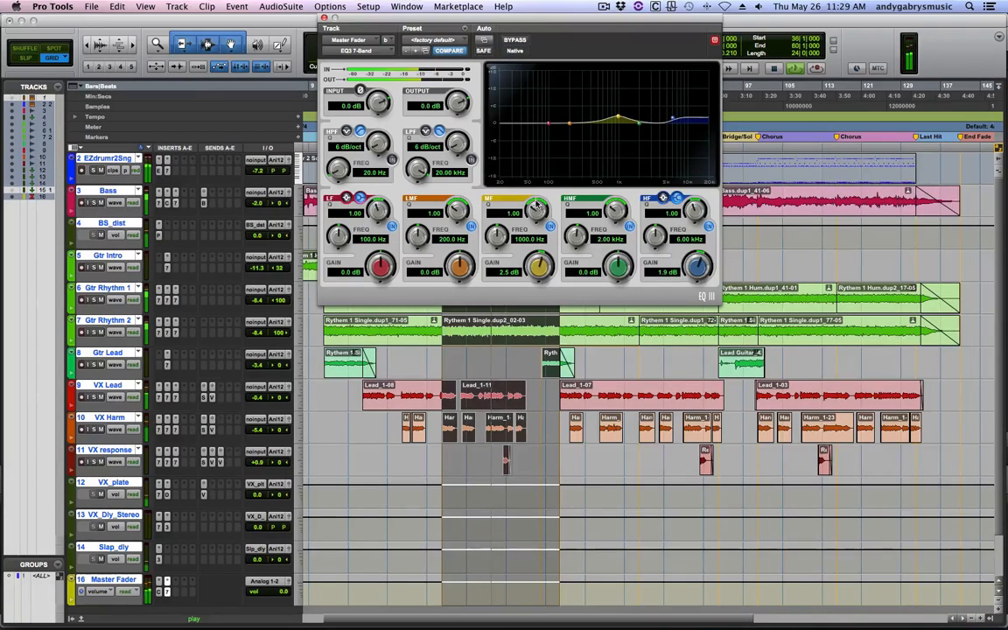
drag(497, 234, 505, 206)
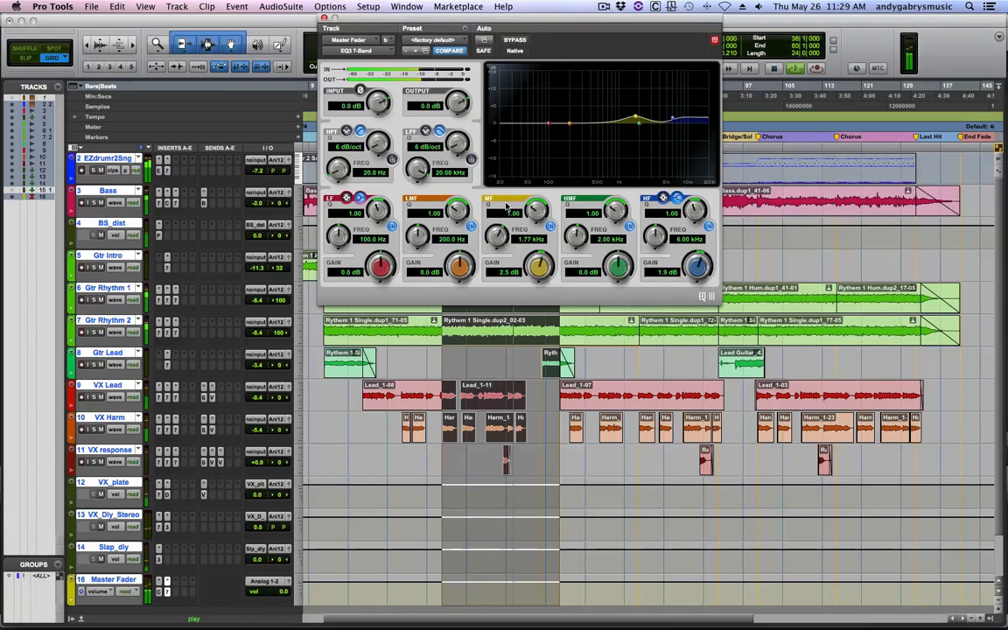
alt+click(536, 267)
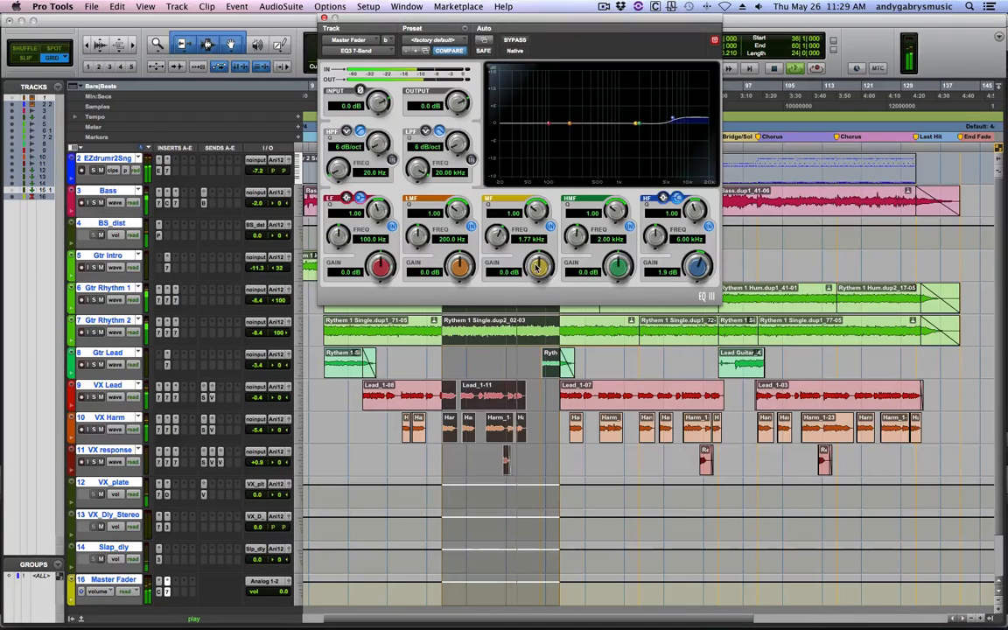
- Set the master EQ's output to -1.2 dB, comparing the mix with the EQ bypassed and active
click(514, 40)
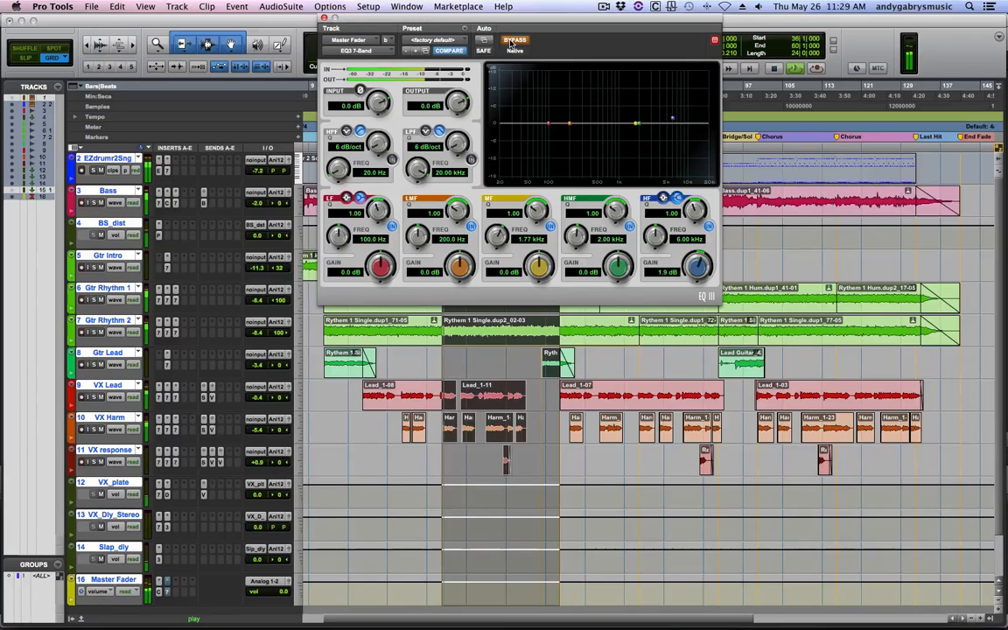
click(514, 40)
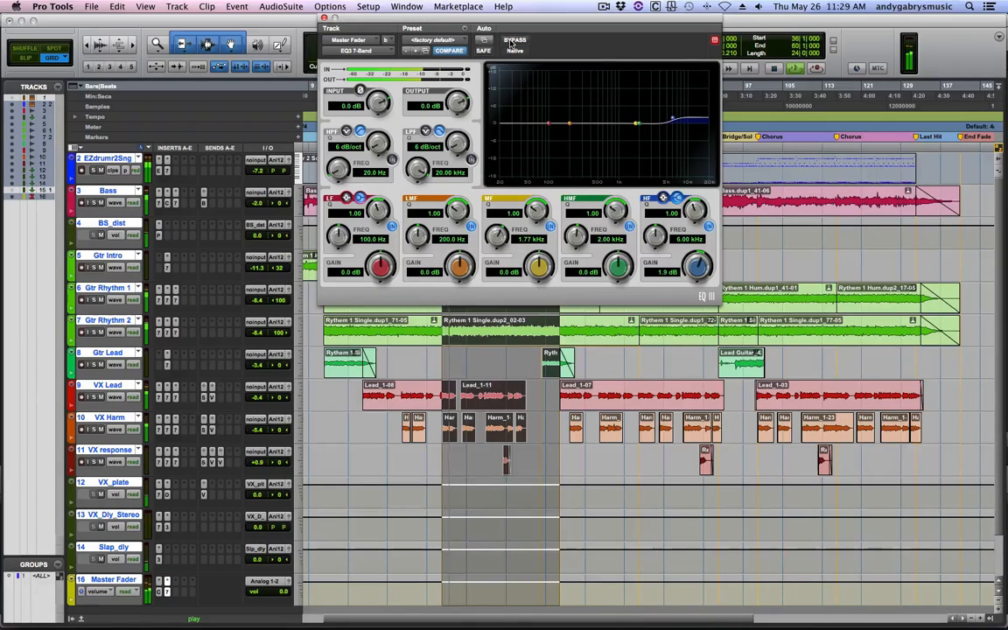
drag(456, 105, 454, 125)
click(514, 40)
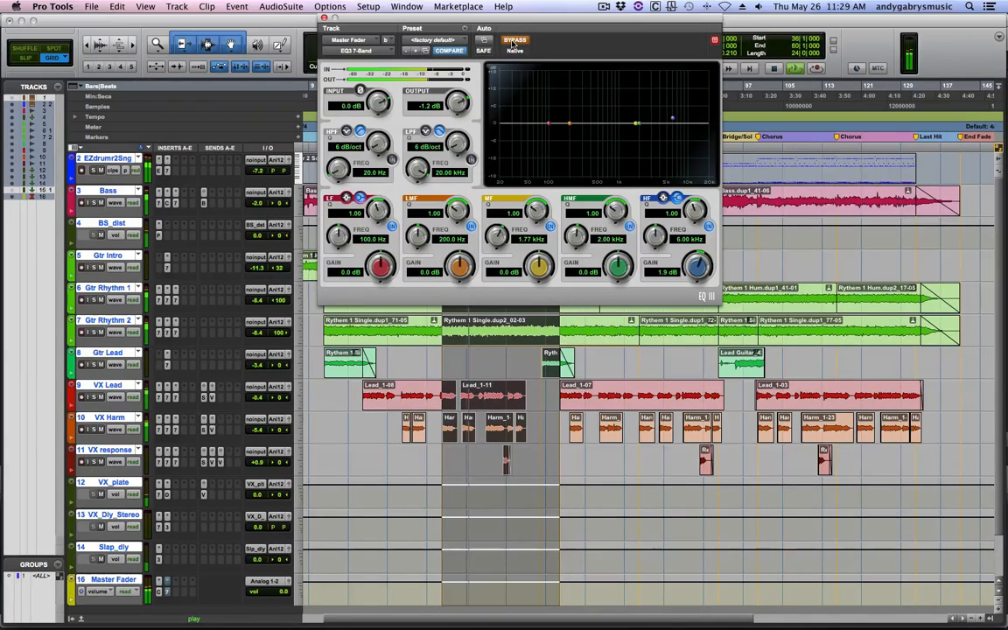
click(515, 40)
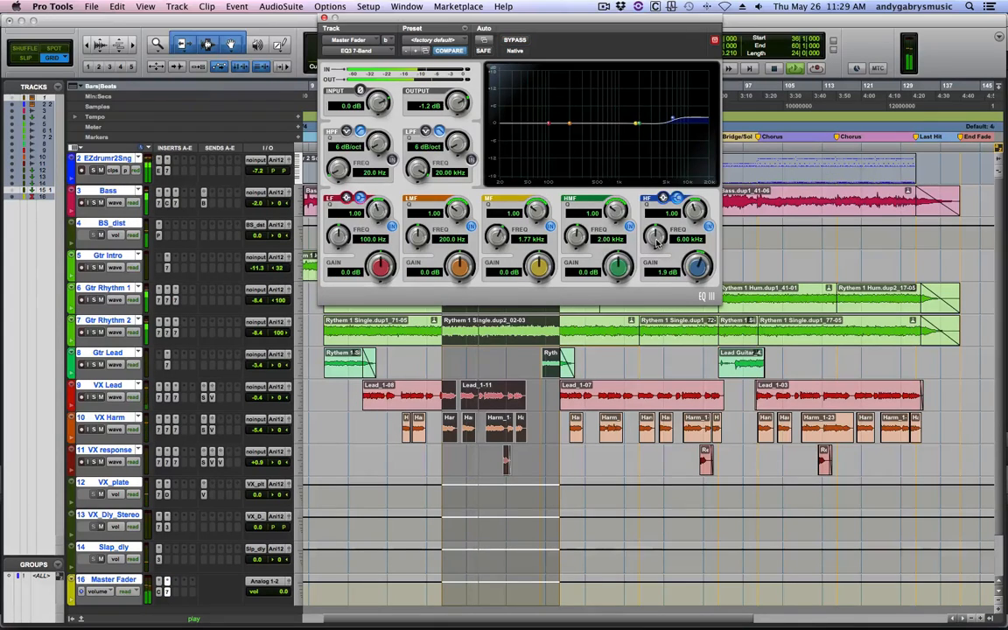
- Set the master EQ's HF band to 4.41 kHz at 2.0 dB and its LMF band to 204 Hz, Q 2.27, at -0.9 dB
drag(655, 243, 698, 267)
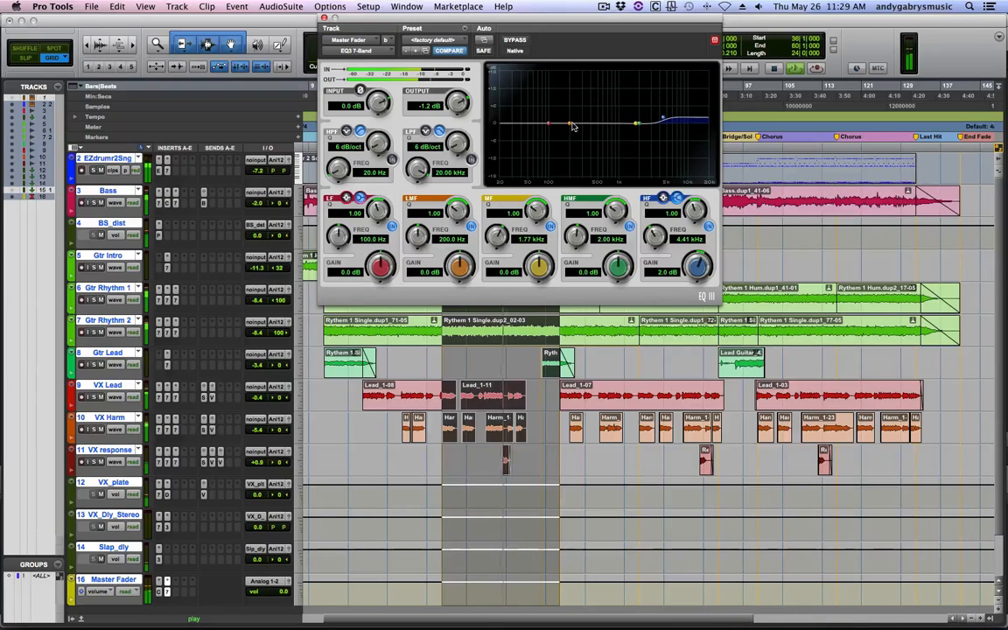
mouse_move(569, 123)
mouse_down()
mouse_move(566, 105)
mouse_move(533, 95)
mouse_move(570, 131)
mouse_up()
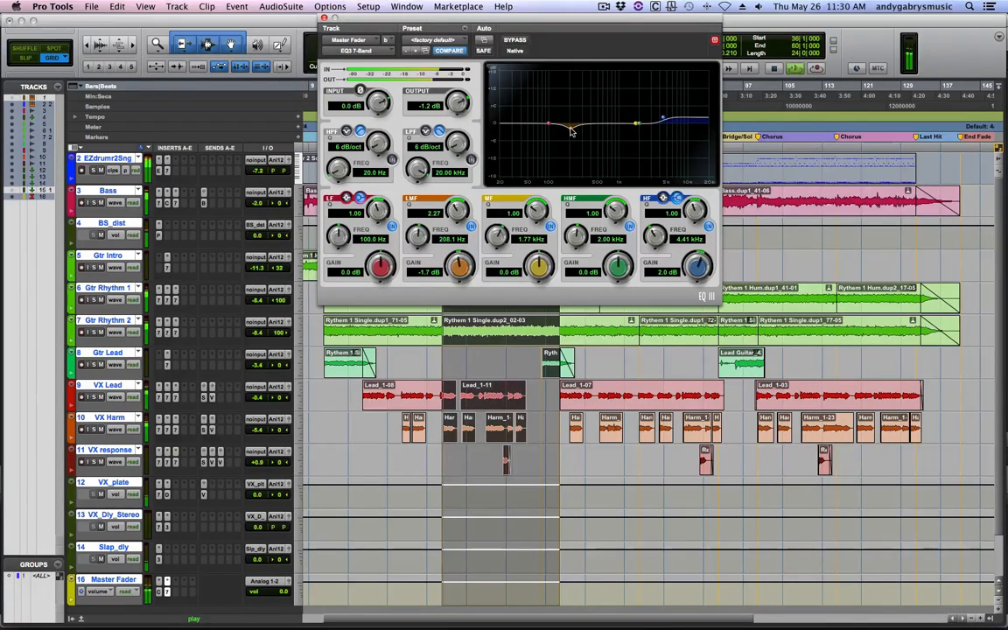
click(516, 40)
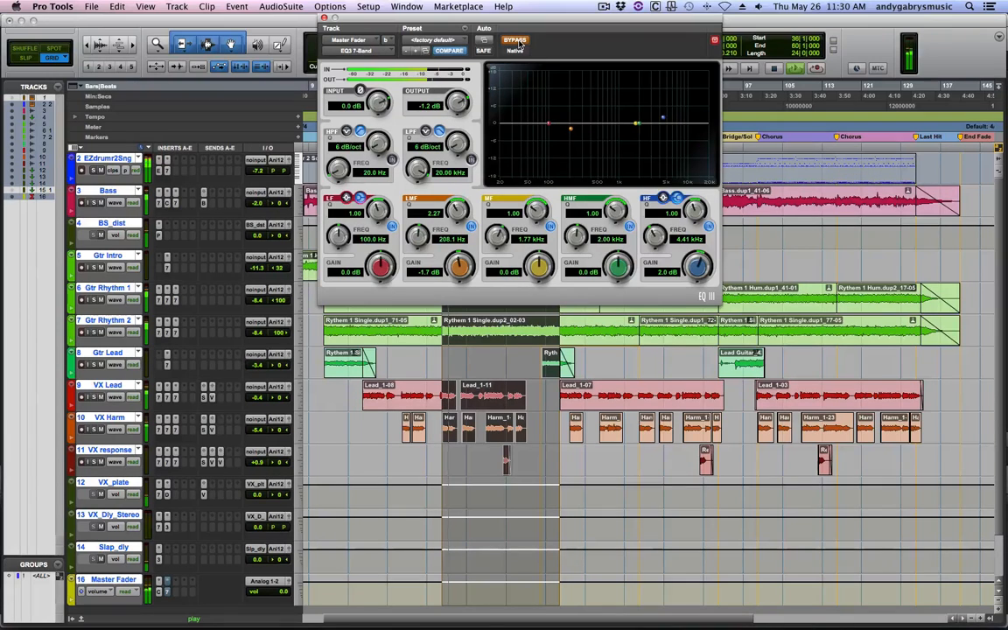
click(517, 41)
drag(570, 128, 569, 130)
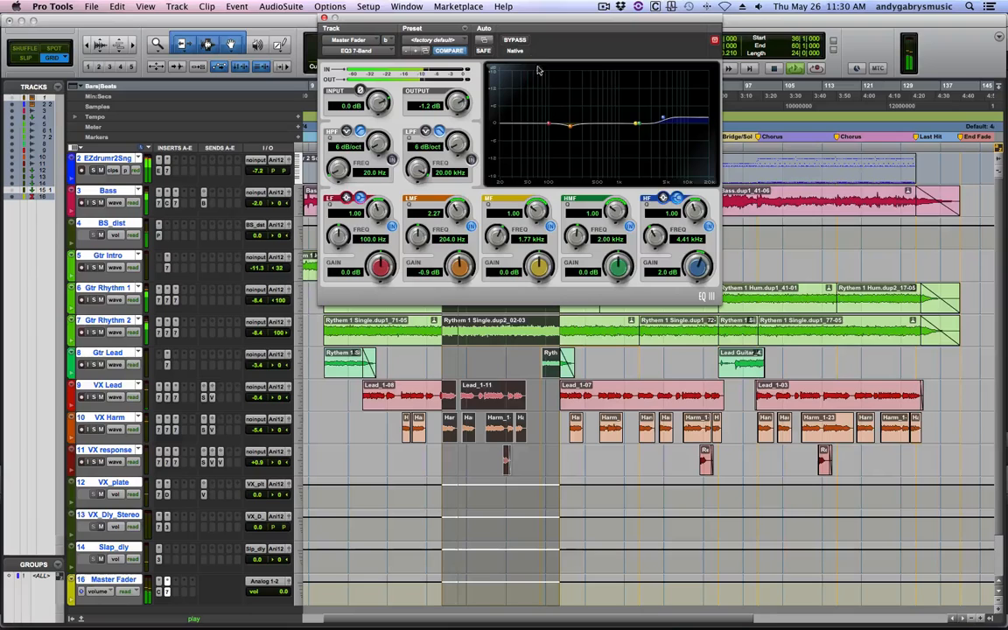
- Bypass the master EQ for a final comparison, reactivate it and close its window
click(518, 40)
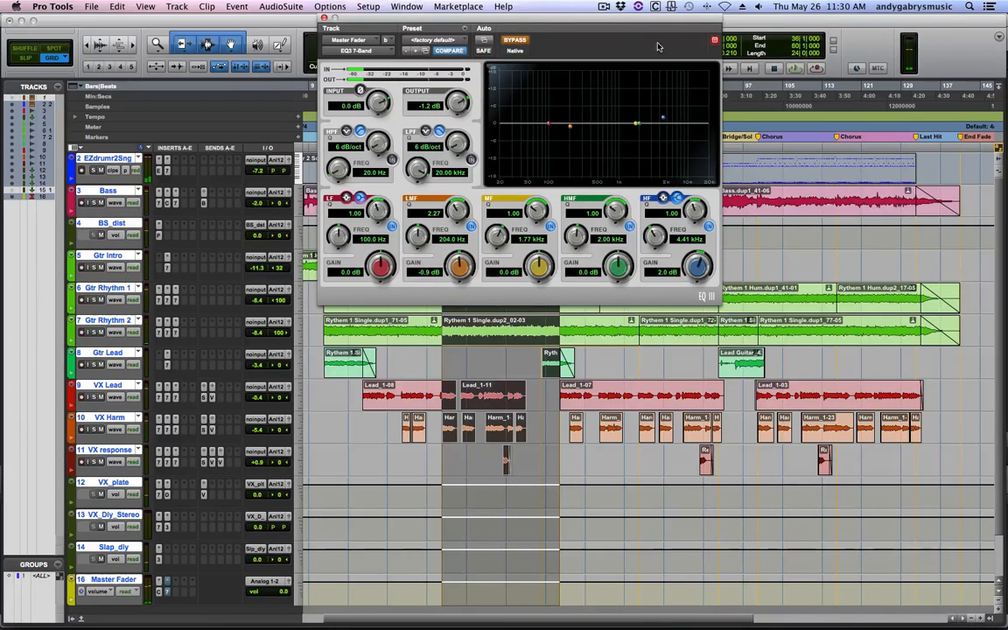
click(513, 40)
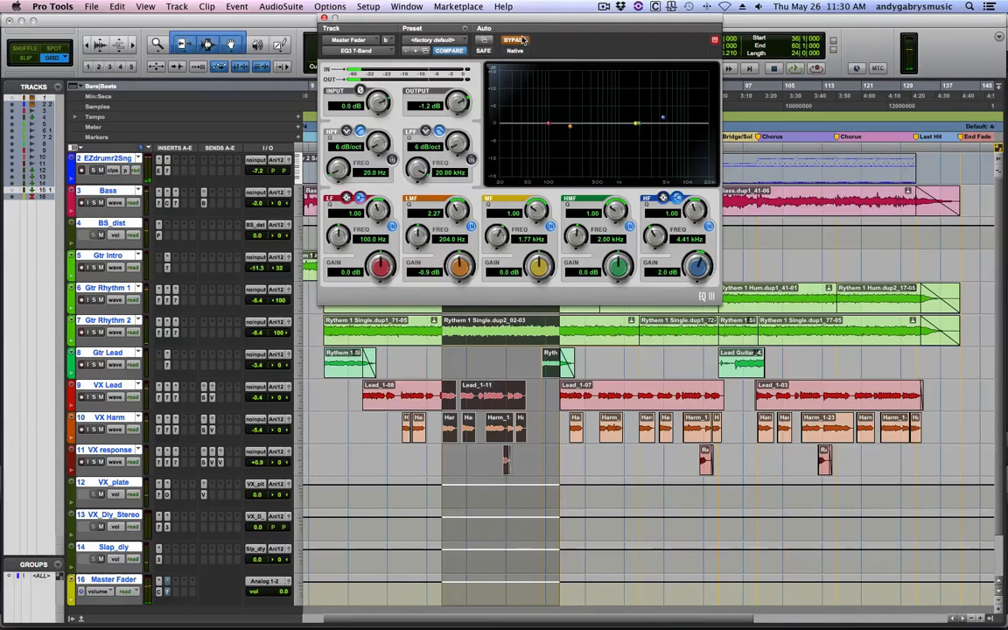
click(324, 17)
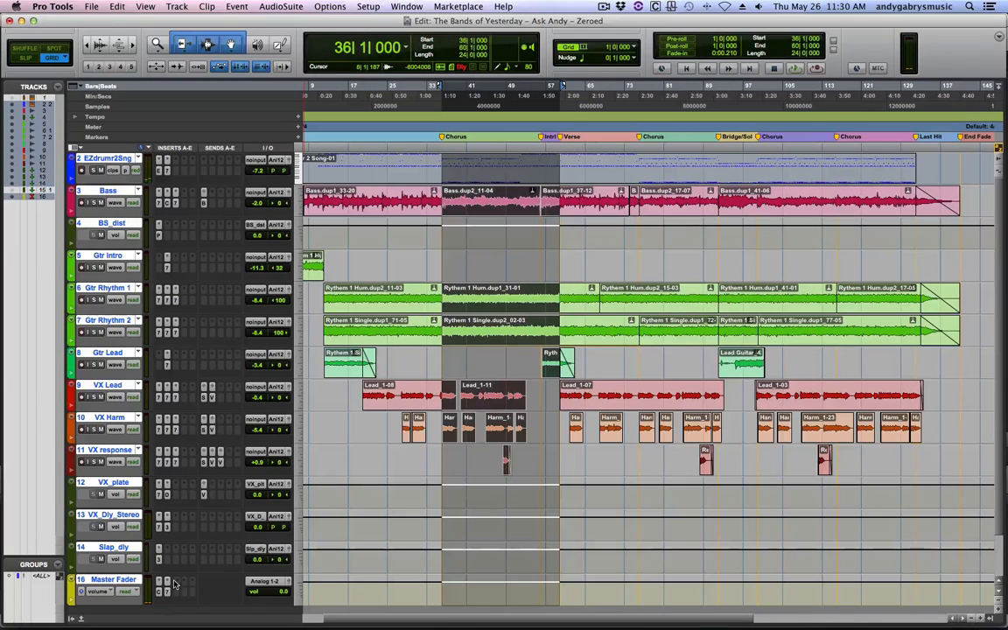
- Insert the stereo Maxim limiter on the Master Fader and link its threshold and ceiling
click(161, 526)
mouse_move(229, 539)
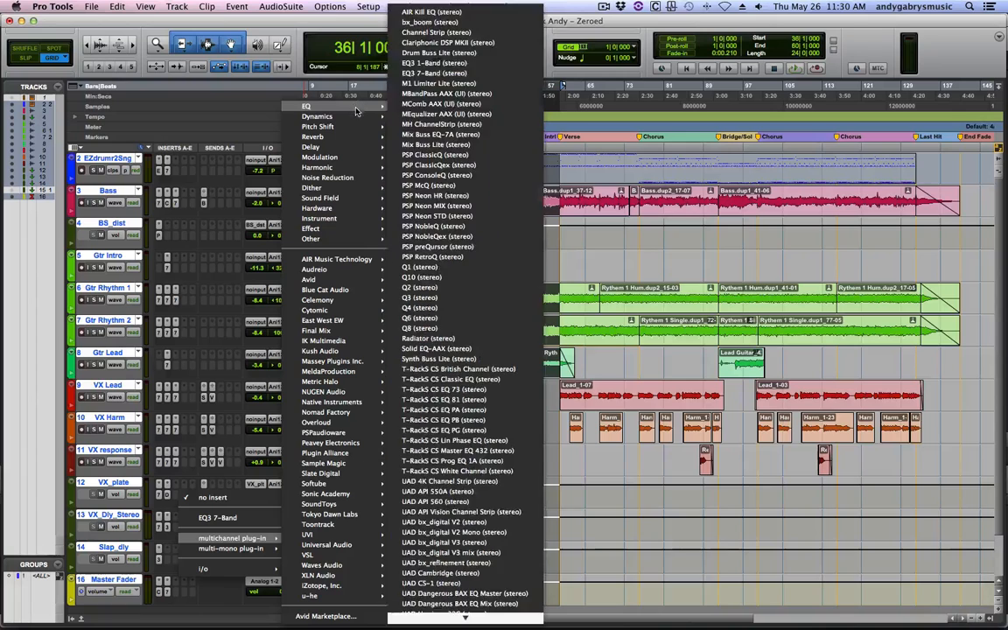
mouse_move(320, 116)
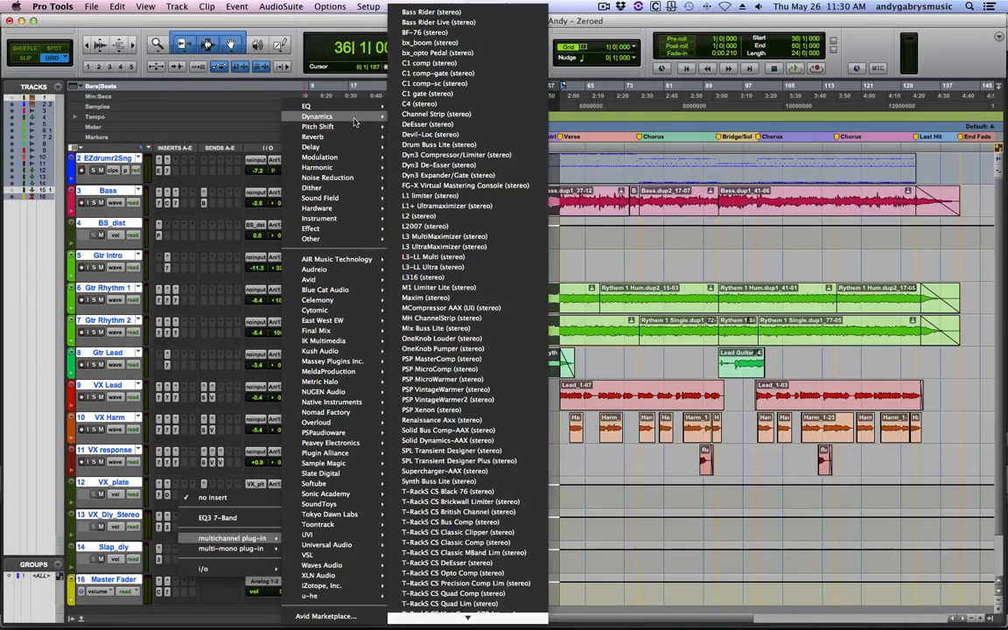
click(475, 302)
click(516, 165)
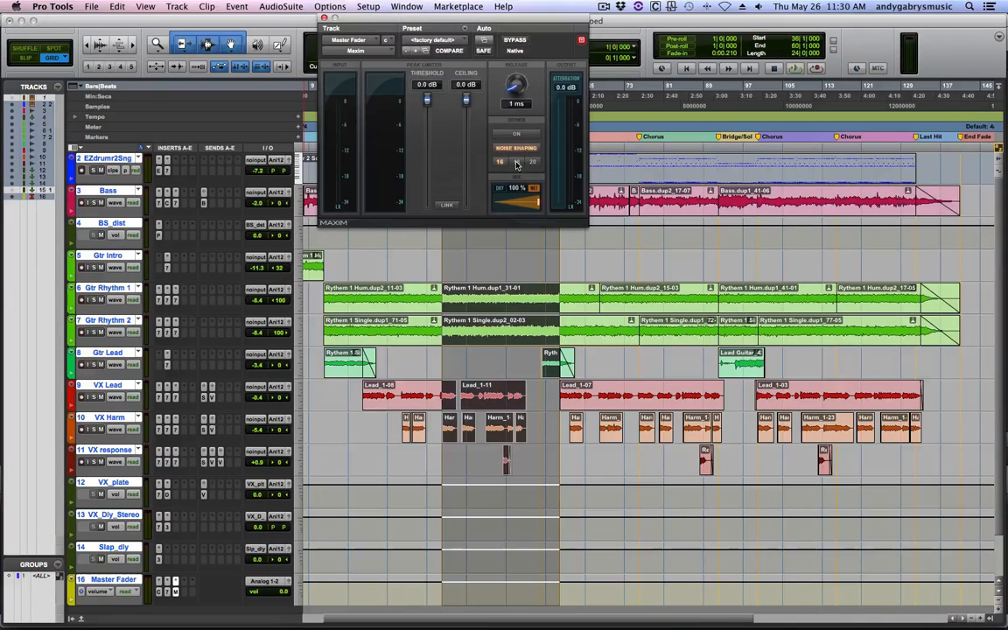
click(449, 206)
click(449, 205)
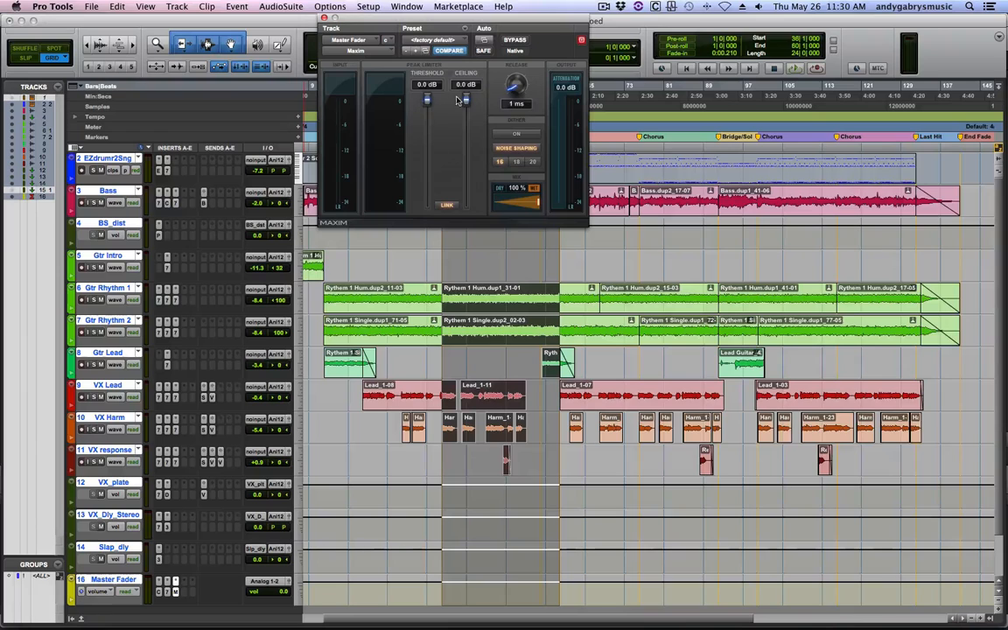
- Play the selected chorus and lower Maxim's linked threshold and ceiling to -12.3 dB
mouse_move(429, 101)
mouse_down()
mouse_move(425, 149)
mouse_move(424, 84)
mouse_up()
key(space)
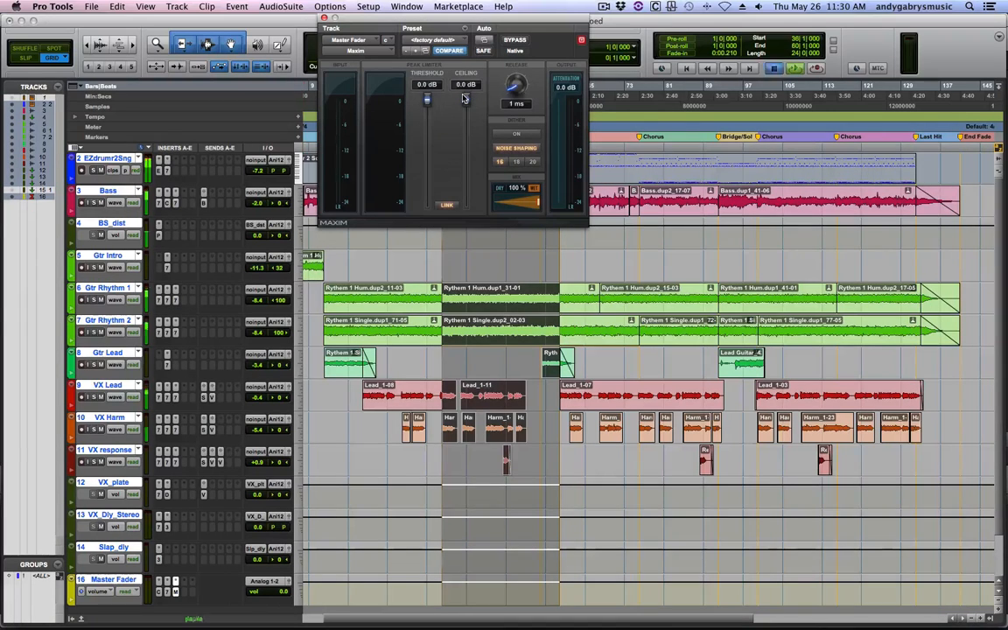
drag(426, 99, 421, 223)
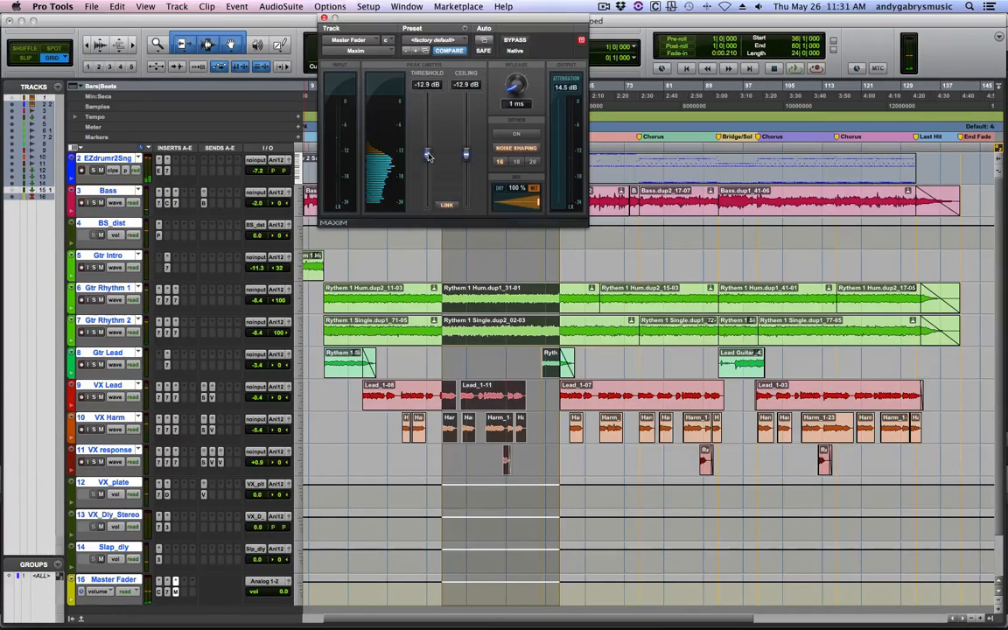
drag(426, 202, 428, 129)
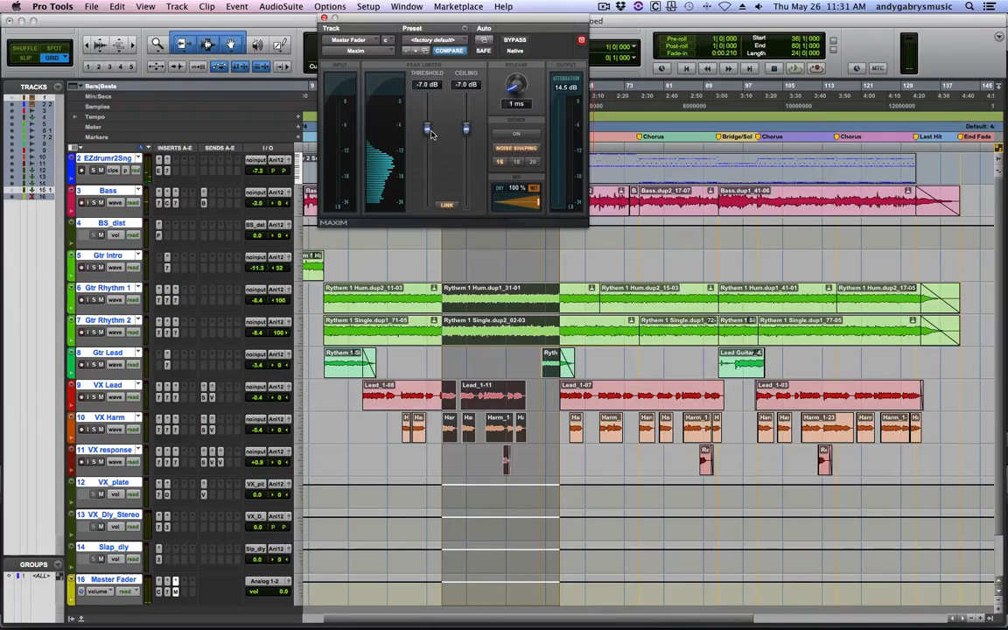
key(space)
drag(428, 131, 425, 151)
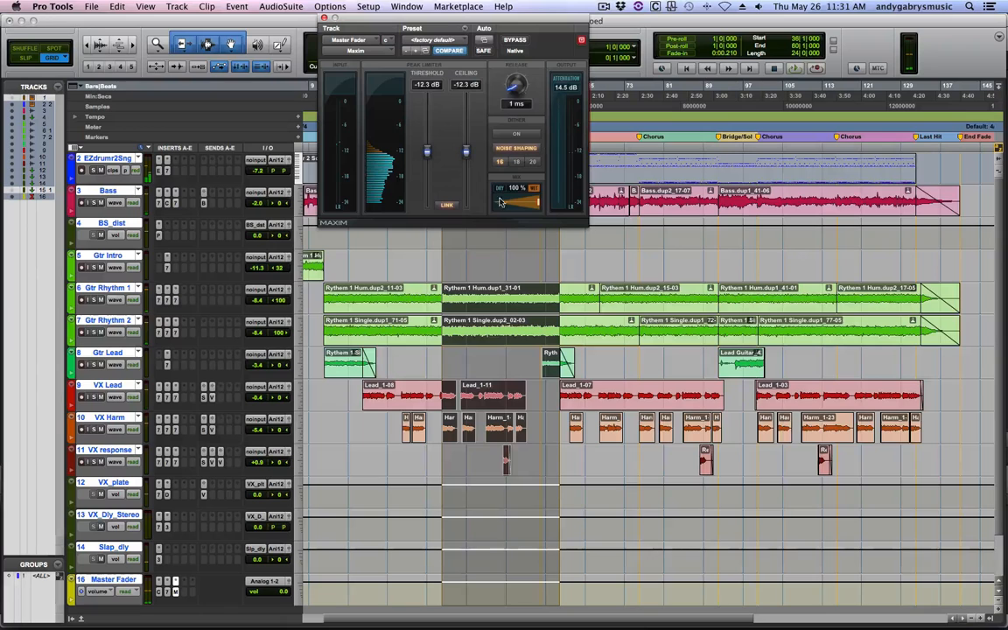
- Unlink Maxim's threshold and ceiling, set the ceiling to -0.5 dB and play the chorus
click(445, 207)
drag(467, 153, 468, 103)
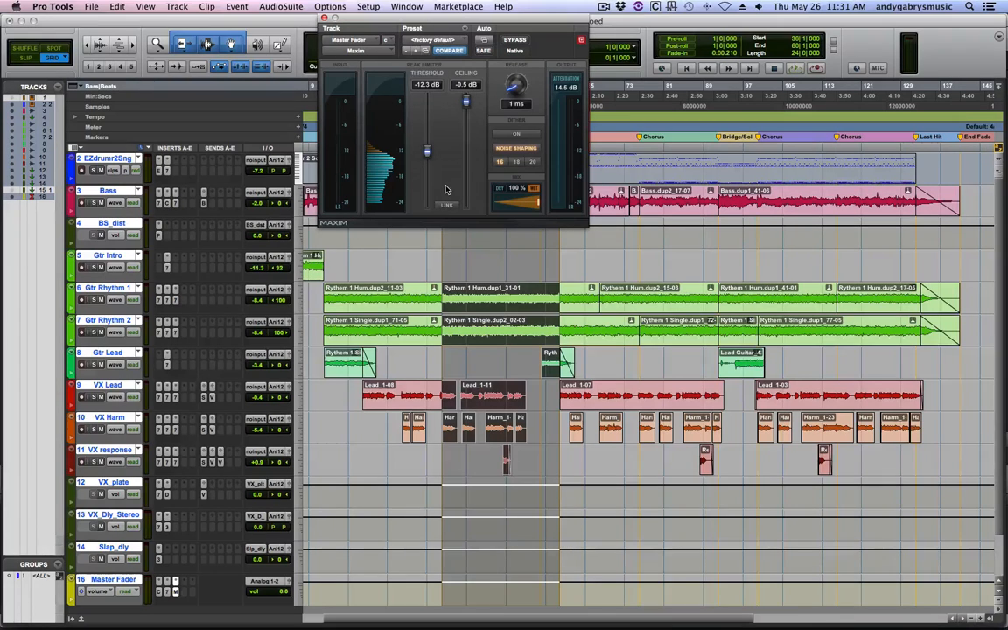
key(space)
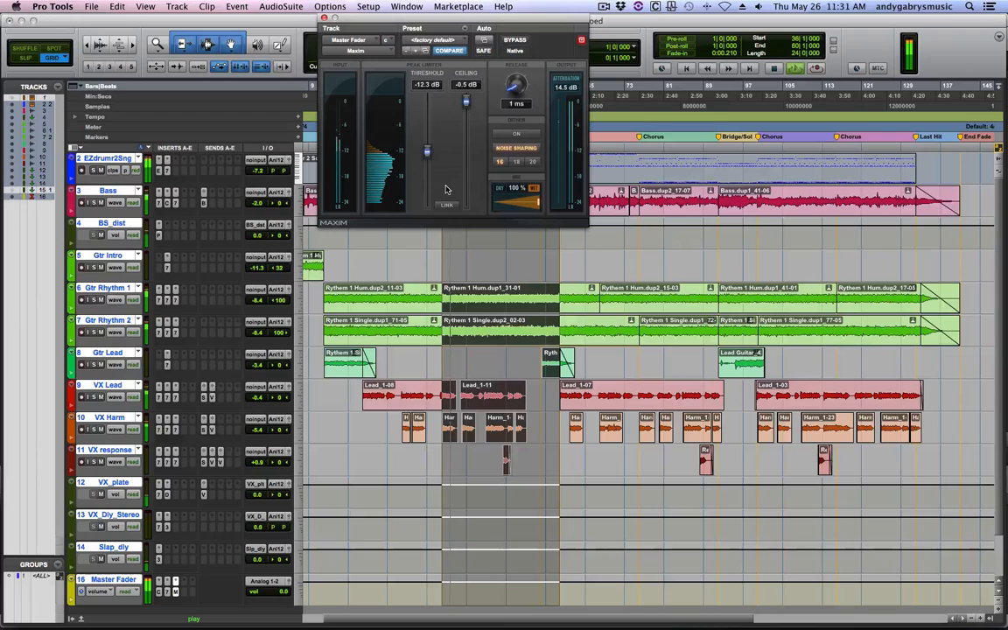
- Set Maxim's threshold to -8.4 dB, replay the chorus and close the limiter window
drag(427, 150, 427, 136)
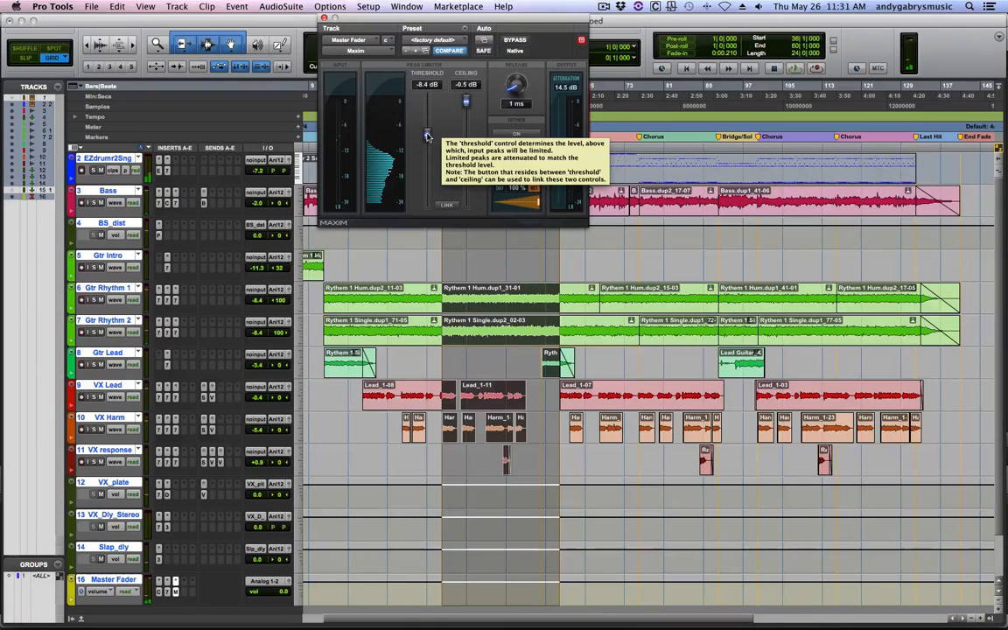
key(space)
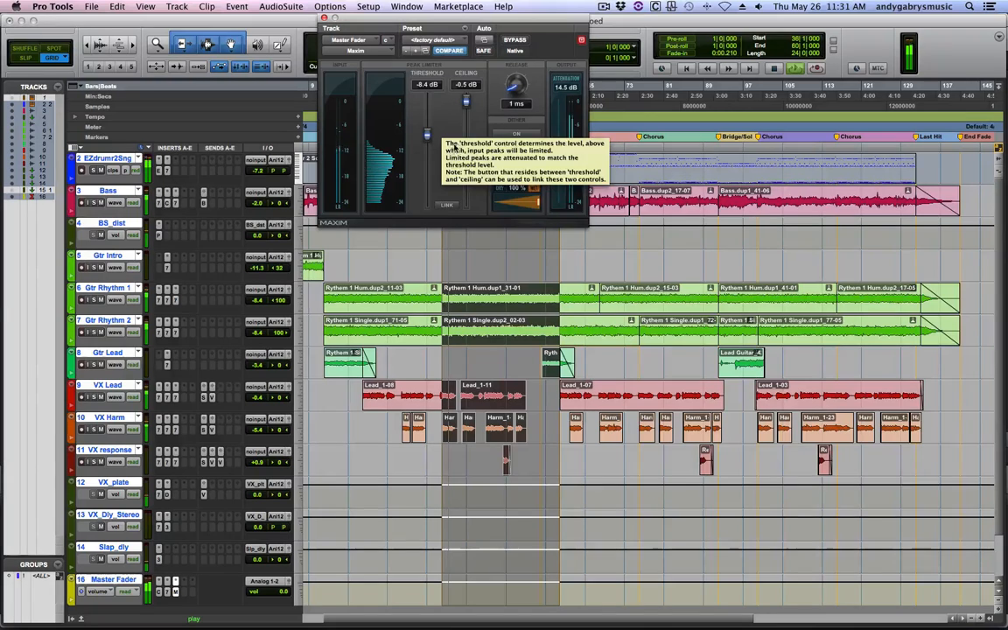
click(323, 18)
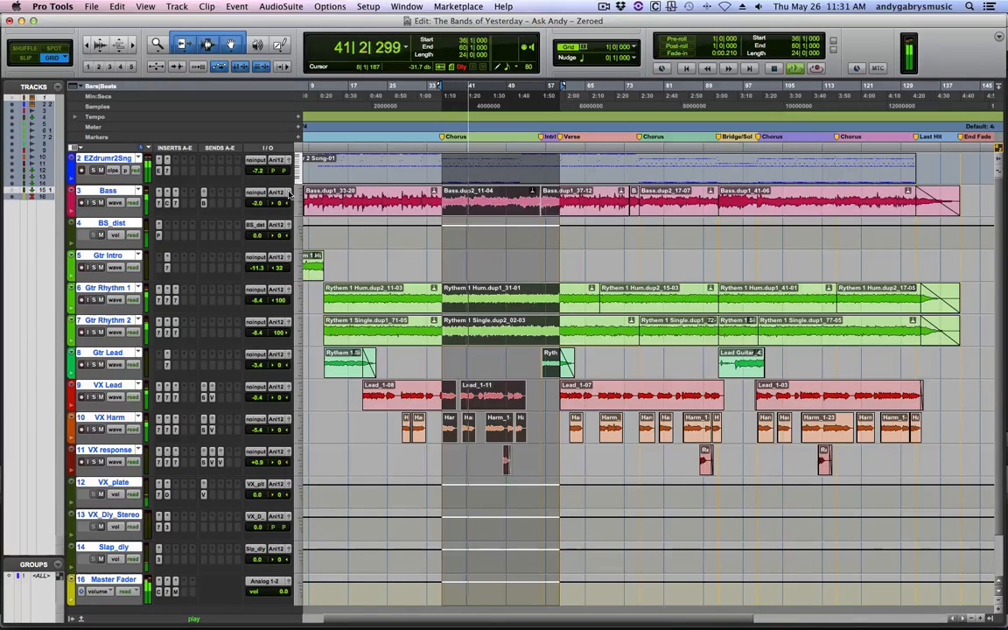
- Lower the Bass track's volume to -3.6 dB during playback, then stop the chorus
click(288, 193)
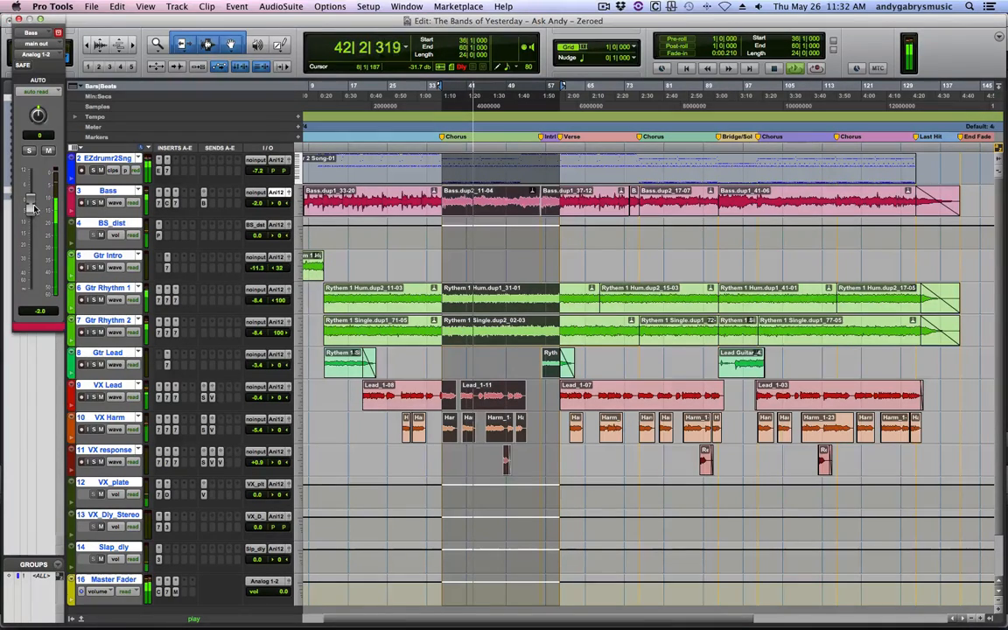
drag(31, 207, 31, 211)
key(space)
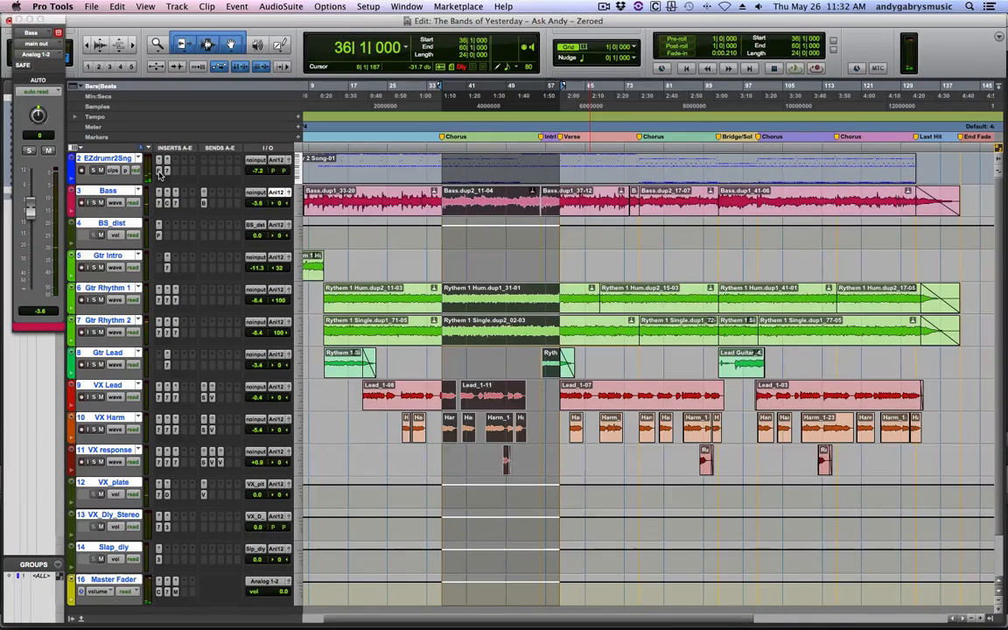
- Open EZdrummer on the drum track, play the selected chorus and solo the drums
click(160, 172)
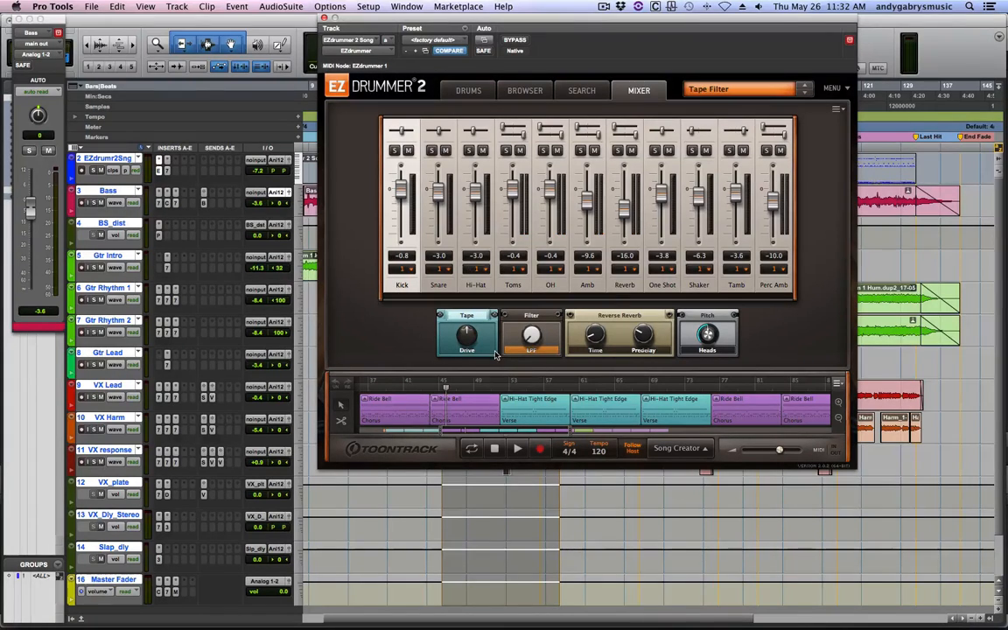
key(space)
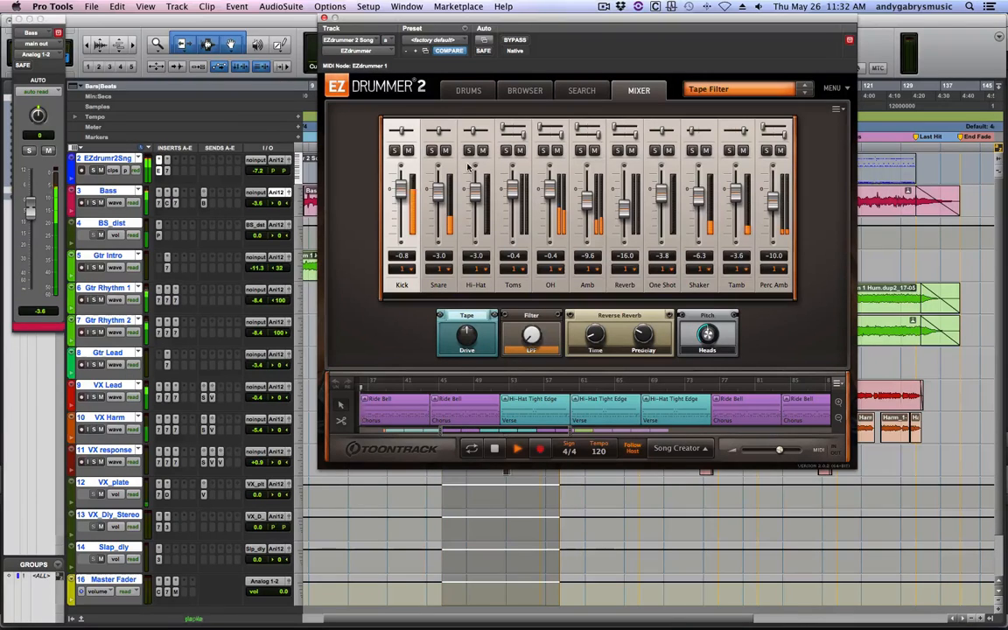
click(99, 171)
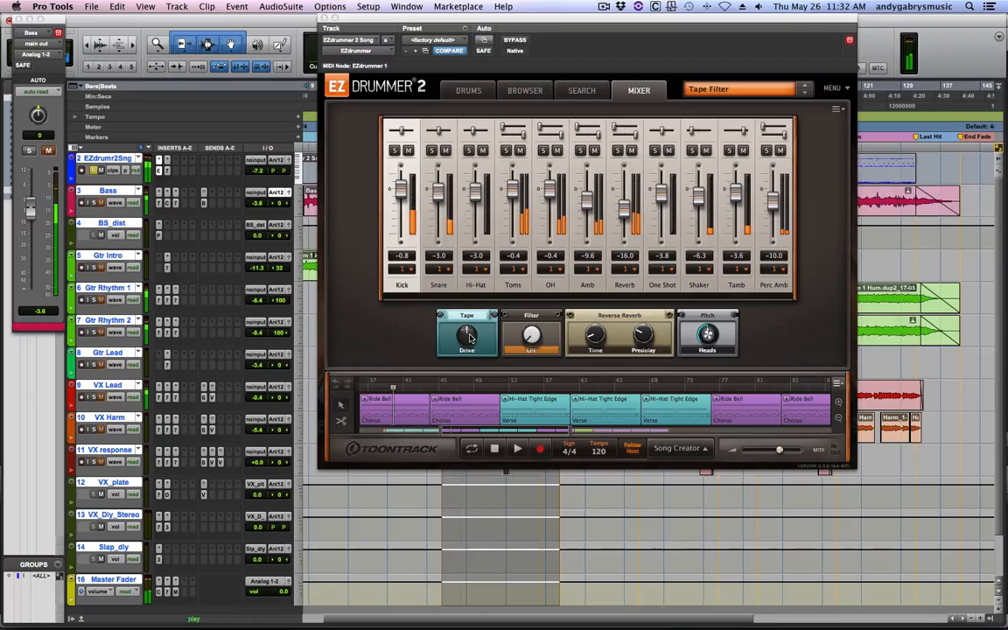
- Try a higher Tape Drive setting on the soloed drums while playing the chorus
drag(469, 337, 482, 299)
key(space)
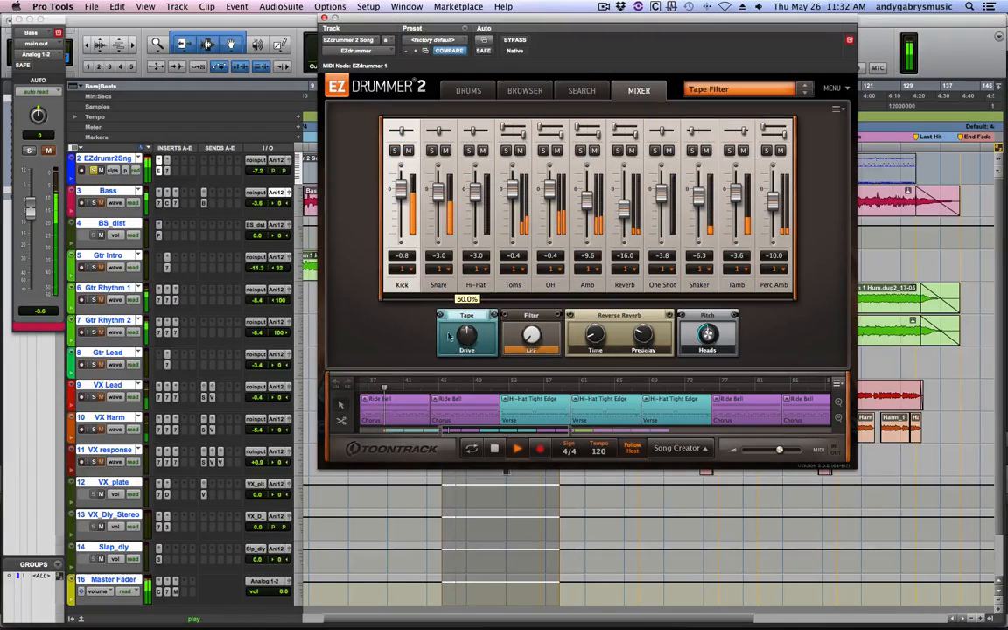
click(402, 287)
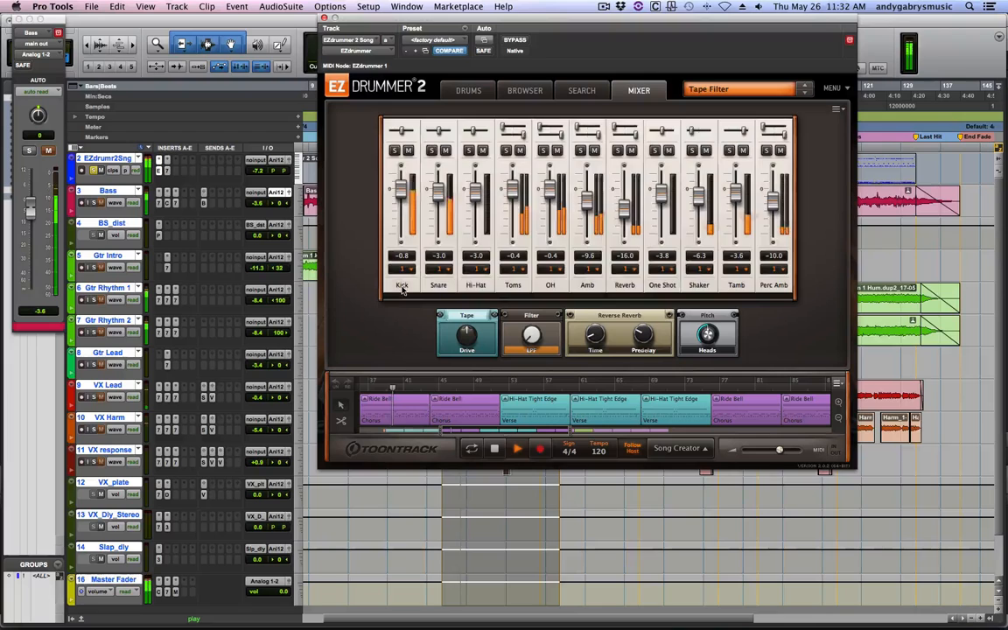
click(401, 286)
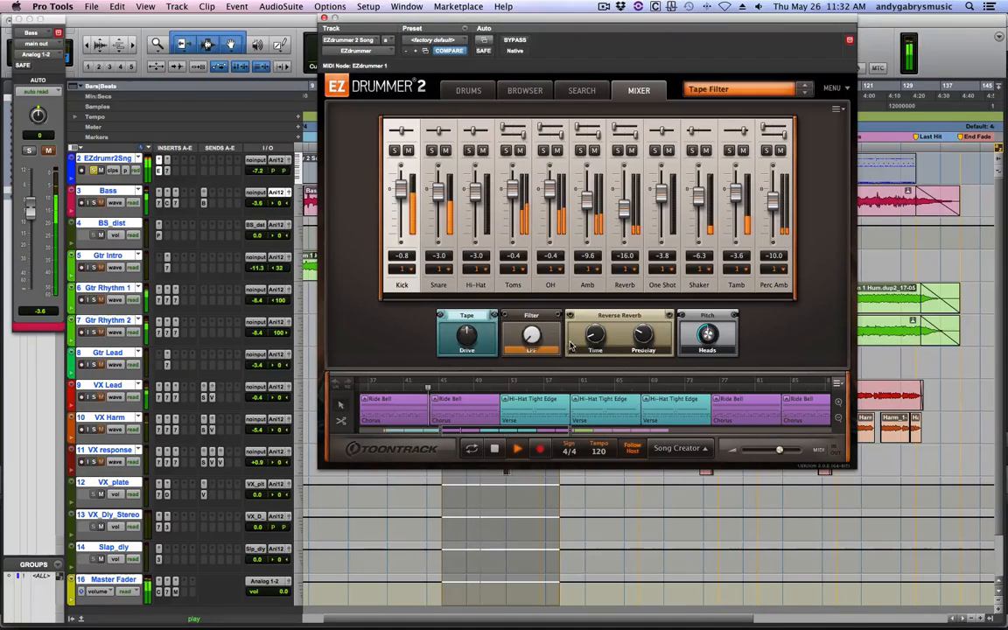
click(531, 335)
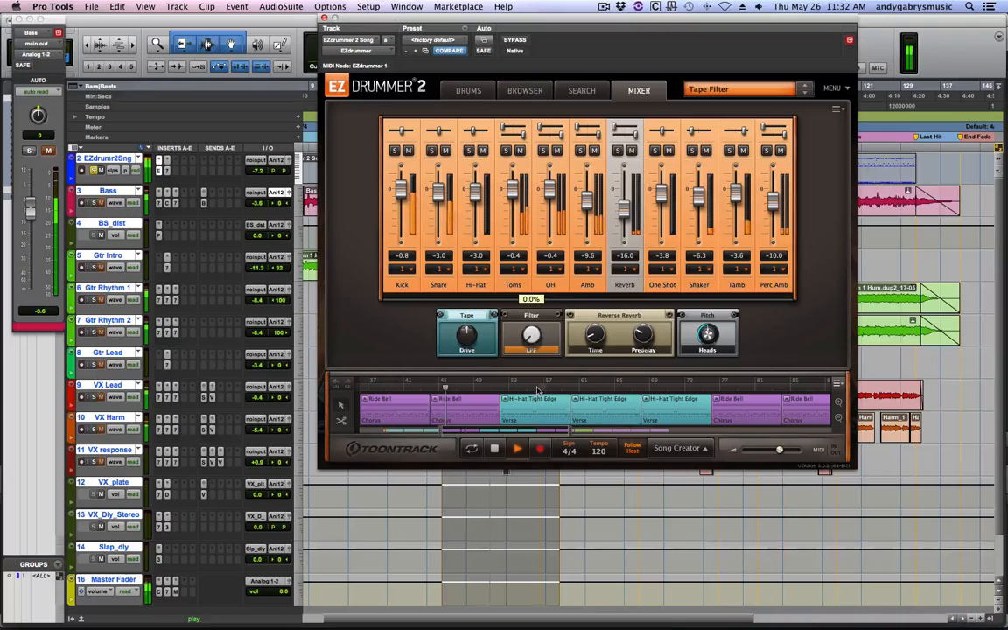
click(403, 368)
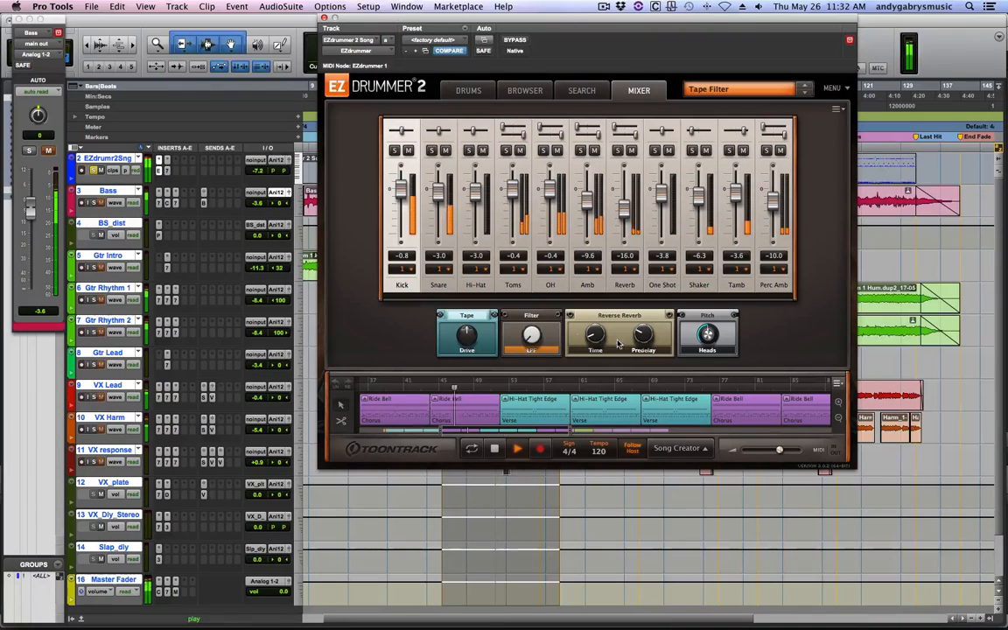
click(468, 339)
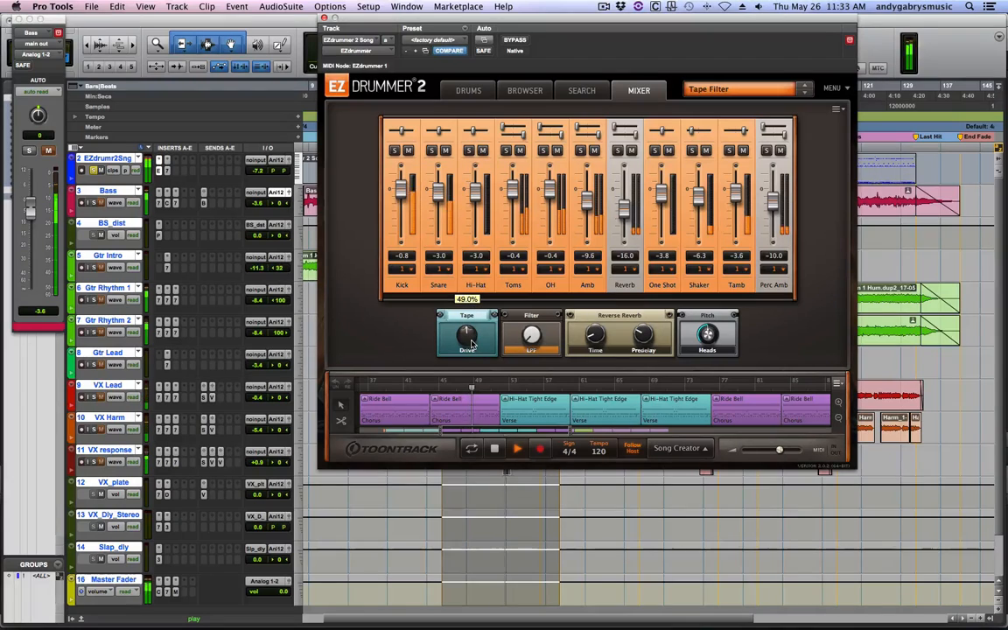
drag(471, 344, 474, 327)
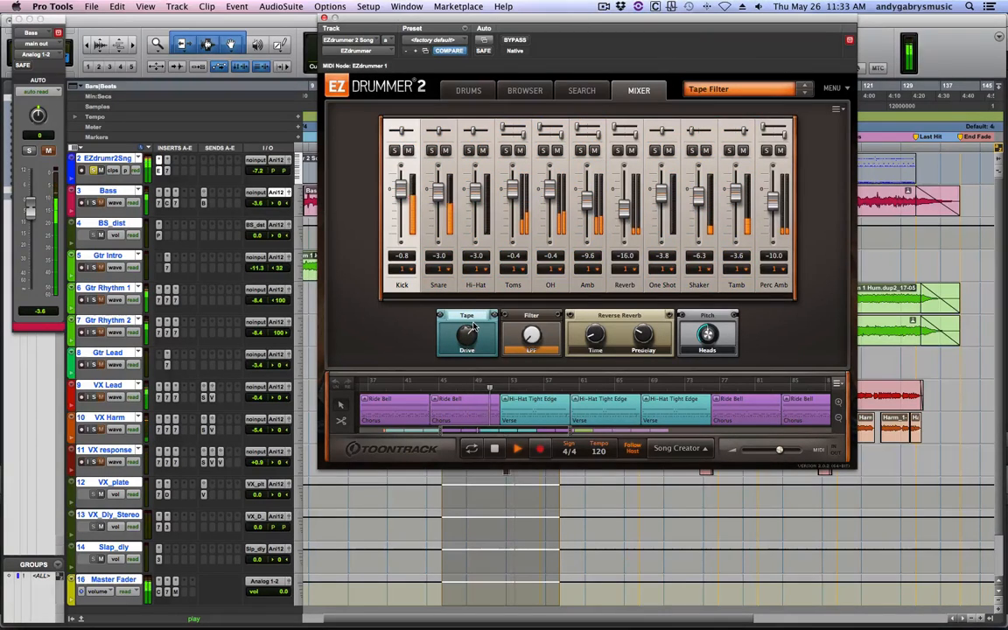
key(space)
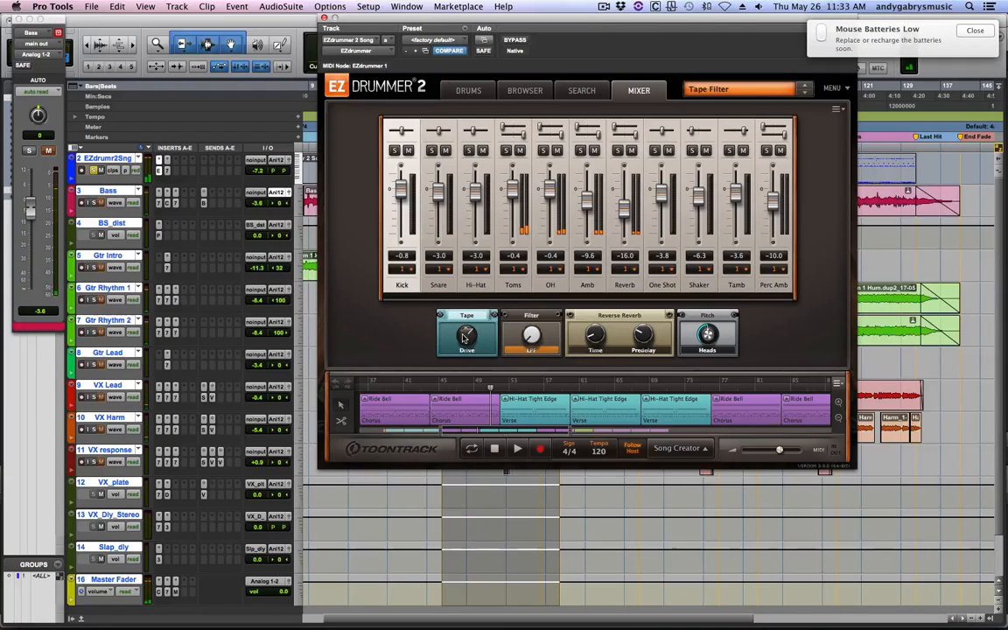
drag(464, 337, 465, 324)
- Boost the drum track's EQ high-mid band by 3.0 dB at 3.10 kHz during chorus playback
click(161, 164)
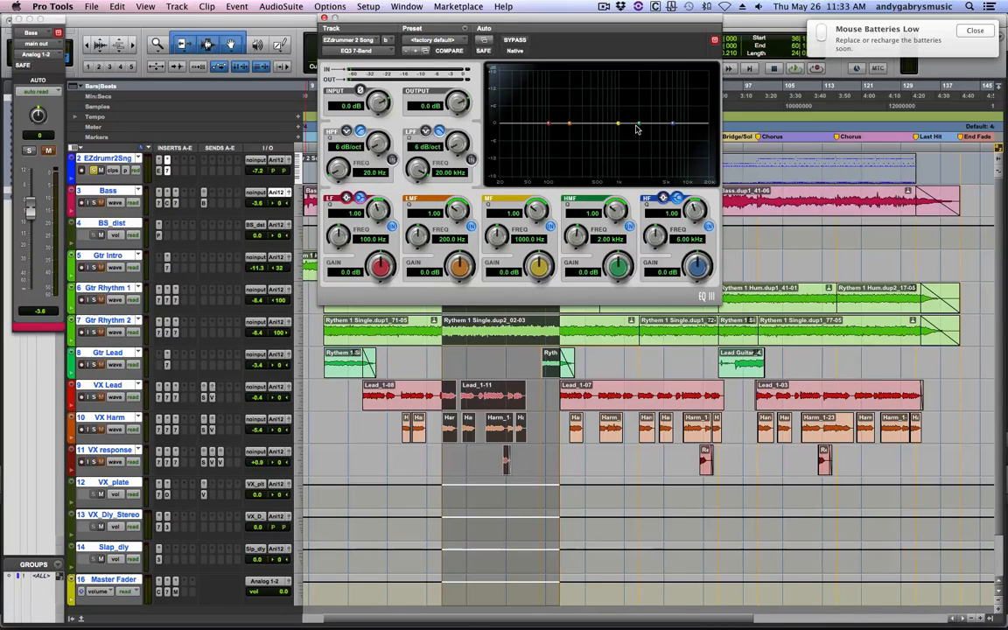
key(space)
mouse_move(637, 128)
mouse_down()
mouse_move(638, 113)
mouse_move(651, 111)
mouse_move(652, 127)
mouse_move(652, 115)
mouse_move(568, 114)
mouse_move(652, 117)
mouse_up()
key(space)
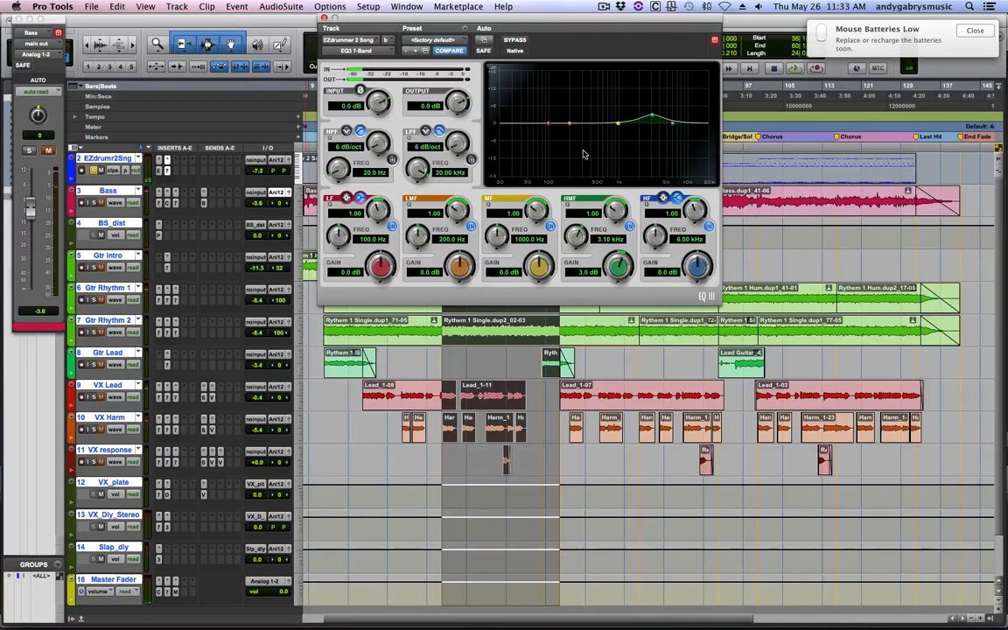
- Raise the Kick level to 3.0 in EZdrummer's mixer, then close the instrument and the Bass output window
click(159, 170)
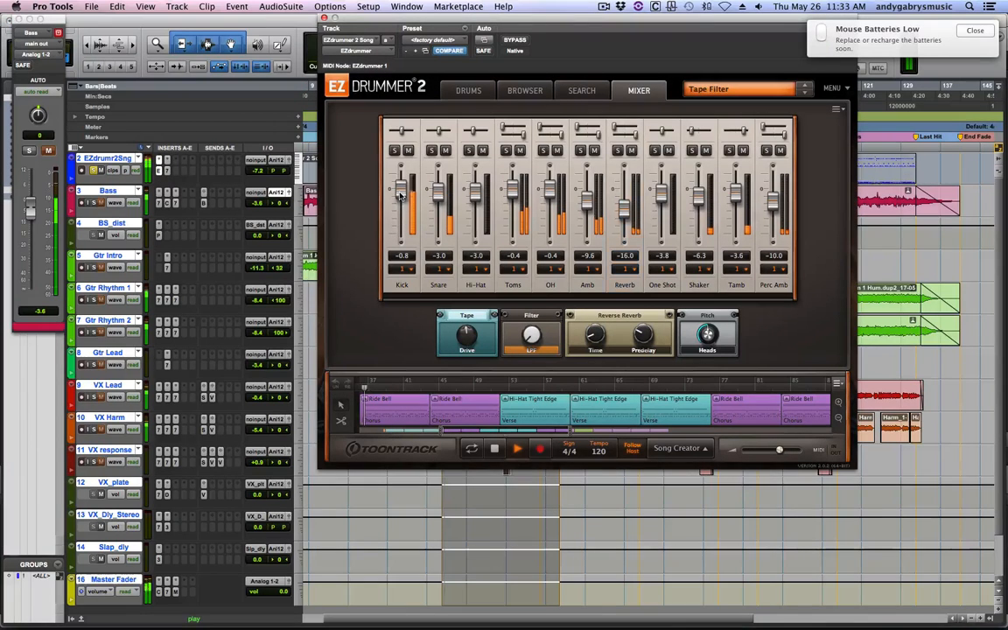
drag(400, 195, 400, 192)
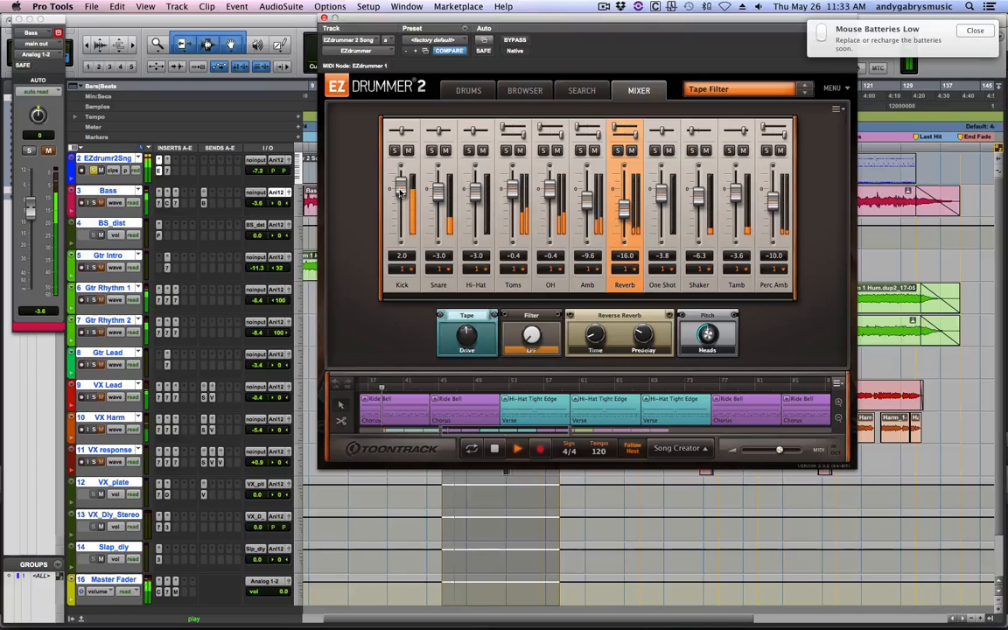
scroll(400, 193, up, 2)
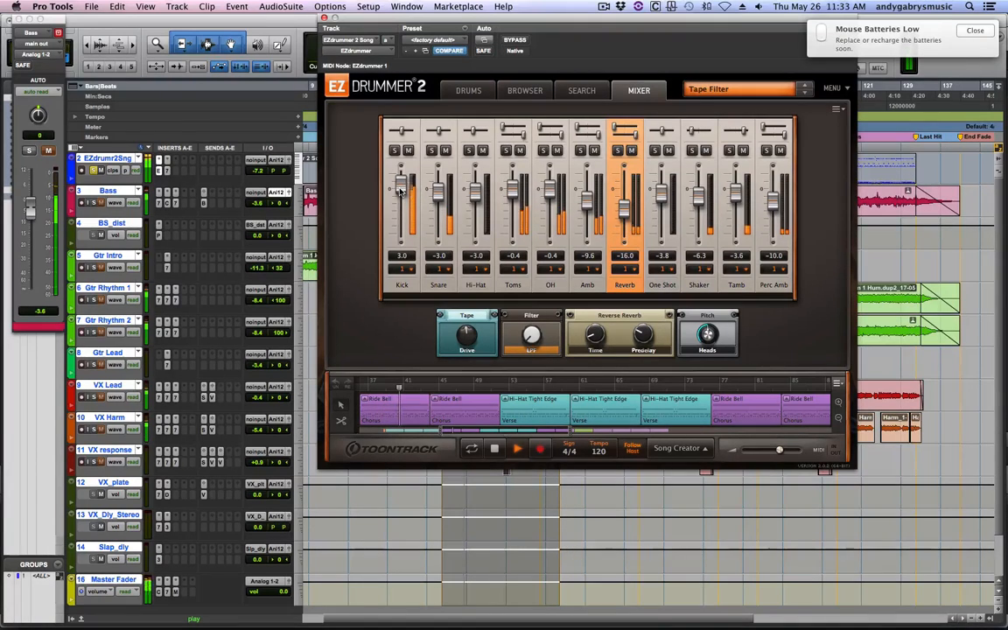
click(470, 91)
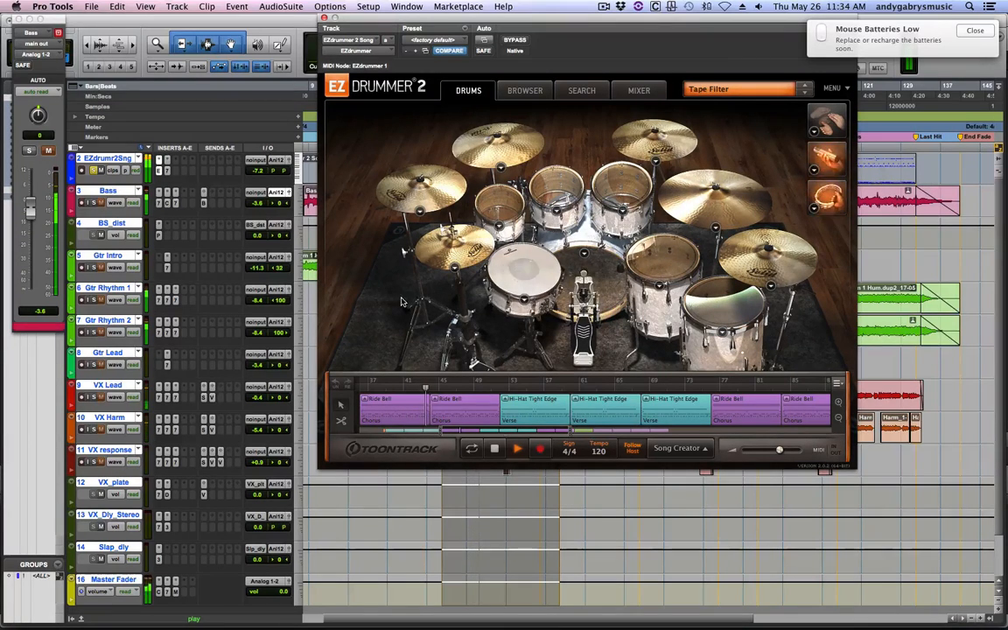
click(494, 449)
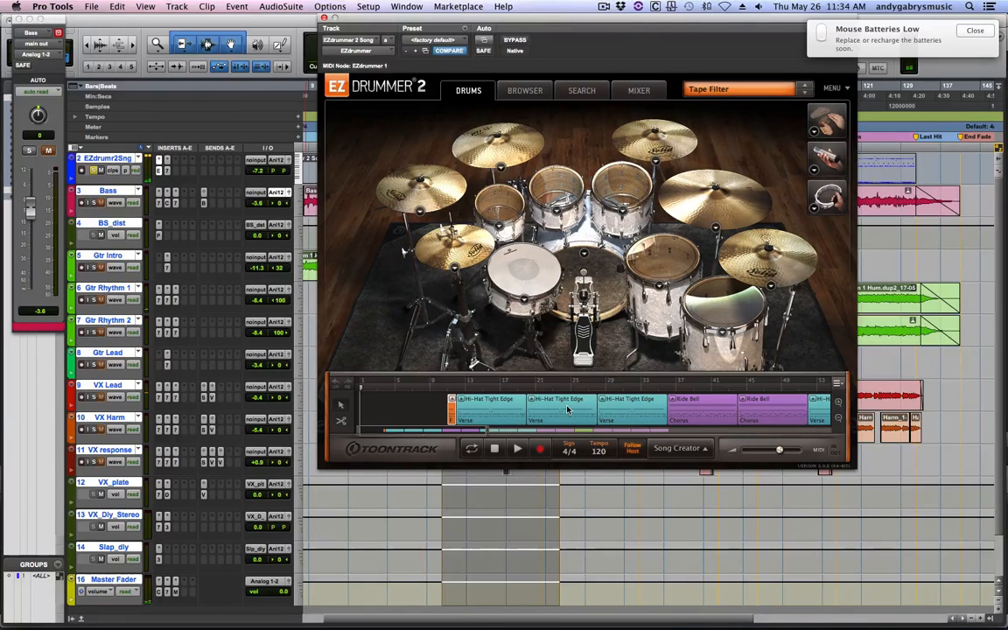
click(323, 17)
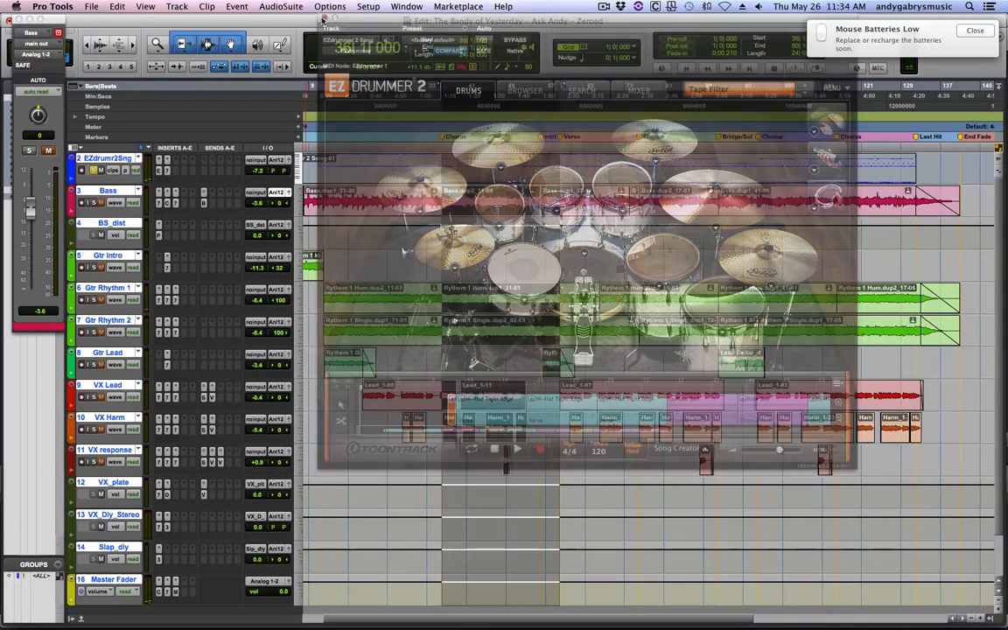
click(18, 18)
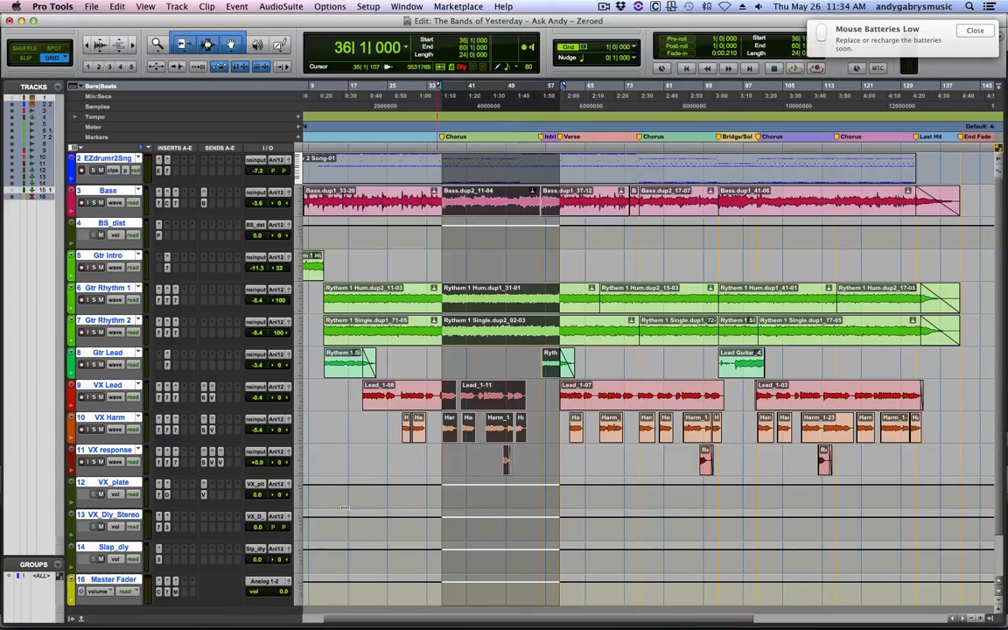
- Play the chorus and set both the input and output of the drum track's EQ to -1.0 dB
key(space)
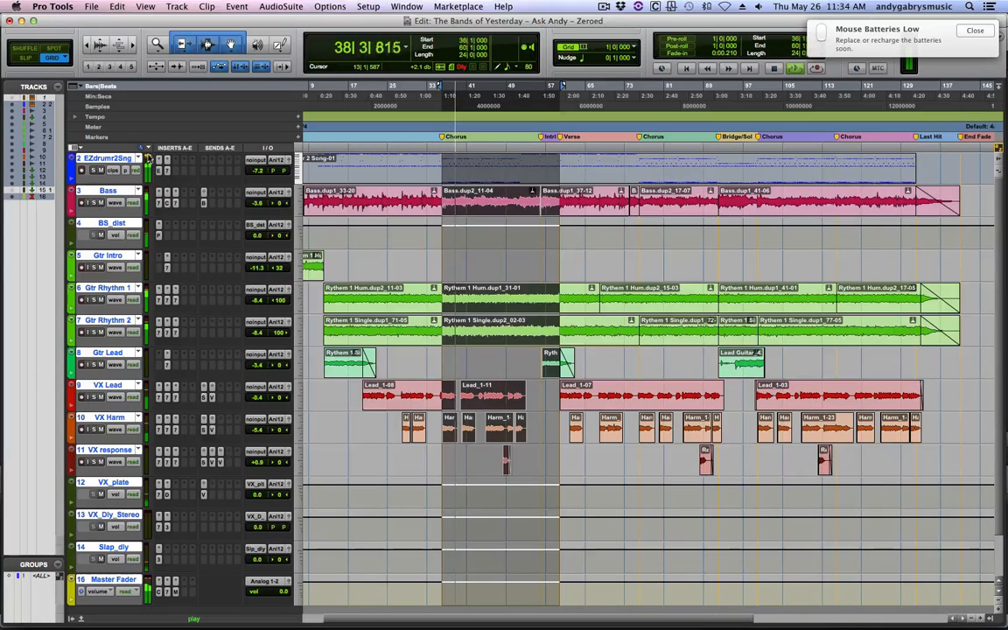
click(166, 168)
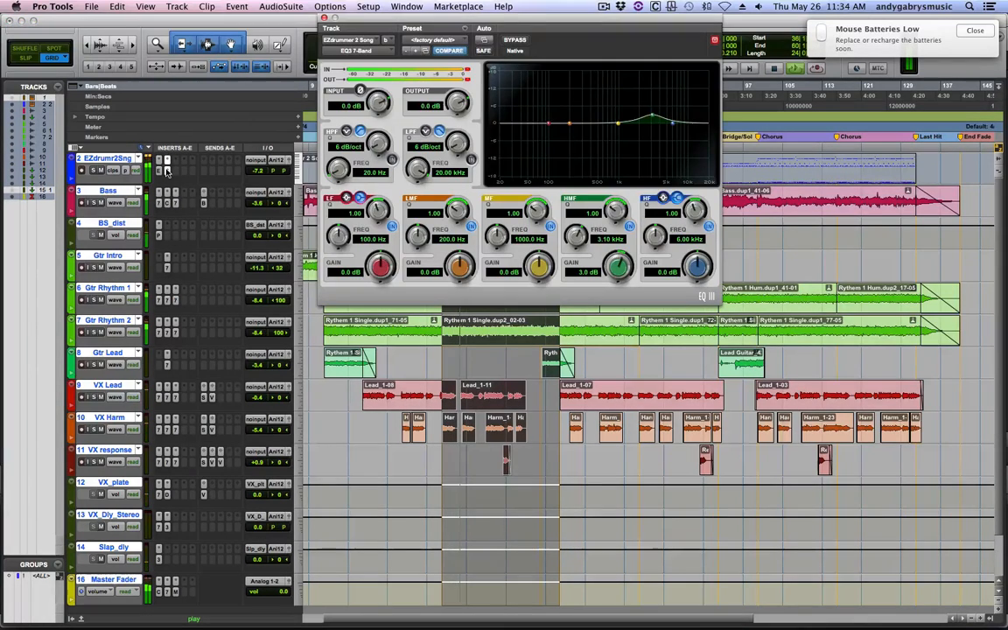
click(354, 105)
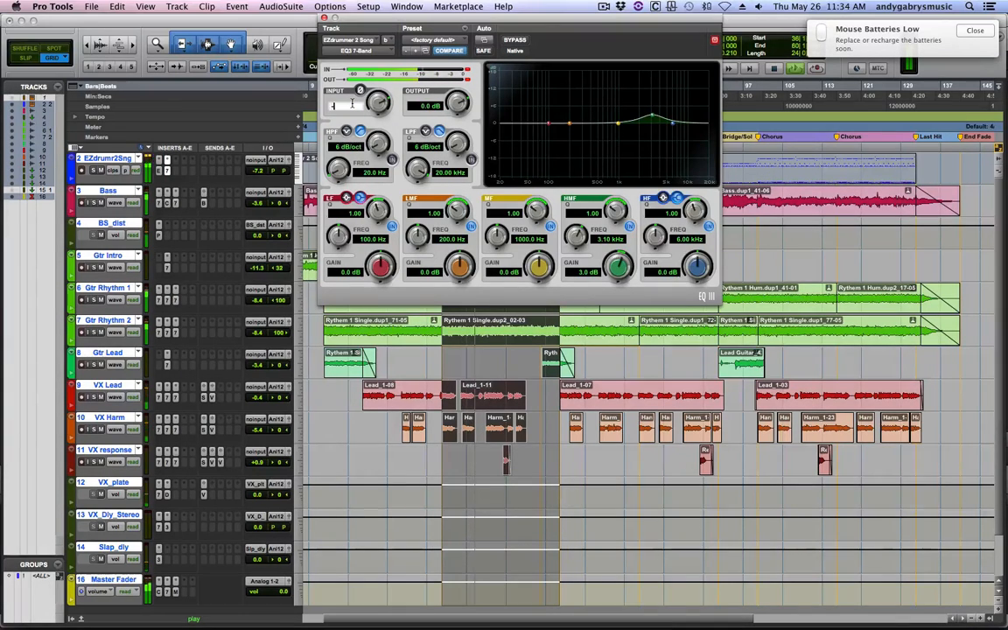
text(-1)
key(Return)
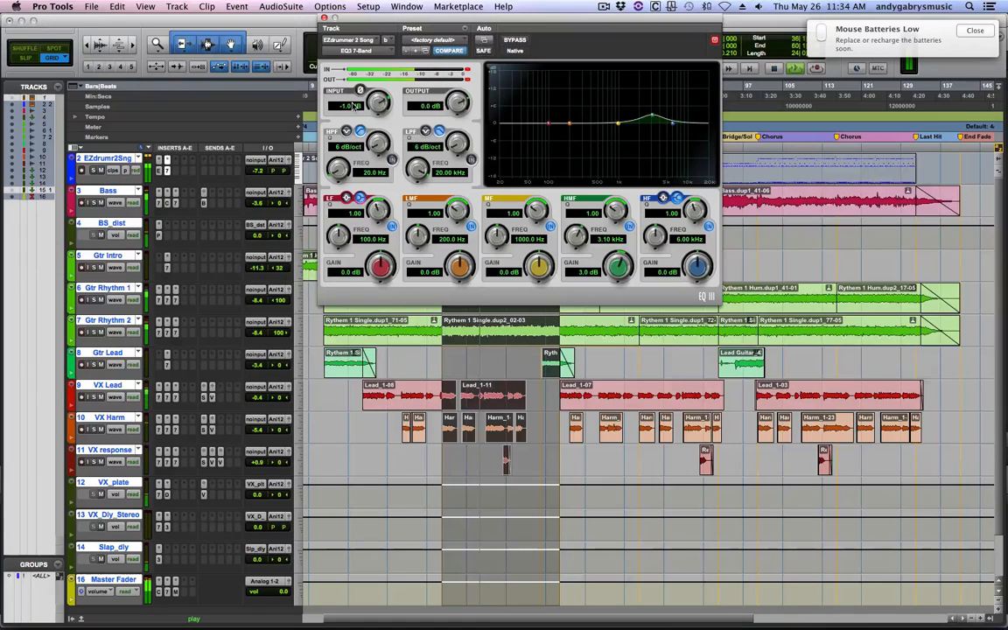
click(426, 105)
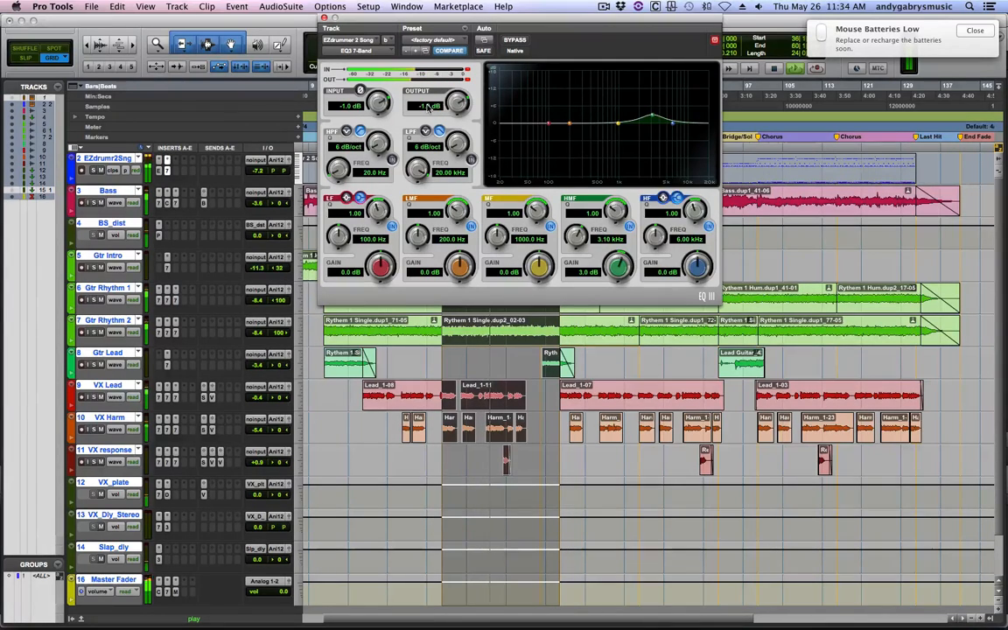
text(-1)
key(Return)
- Set the drum track's volume to -5.2 dB, clear the EQ's clip indicator and lower its input to -2.0 dB
click(290, 162)
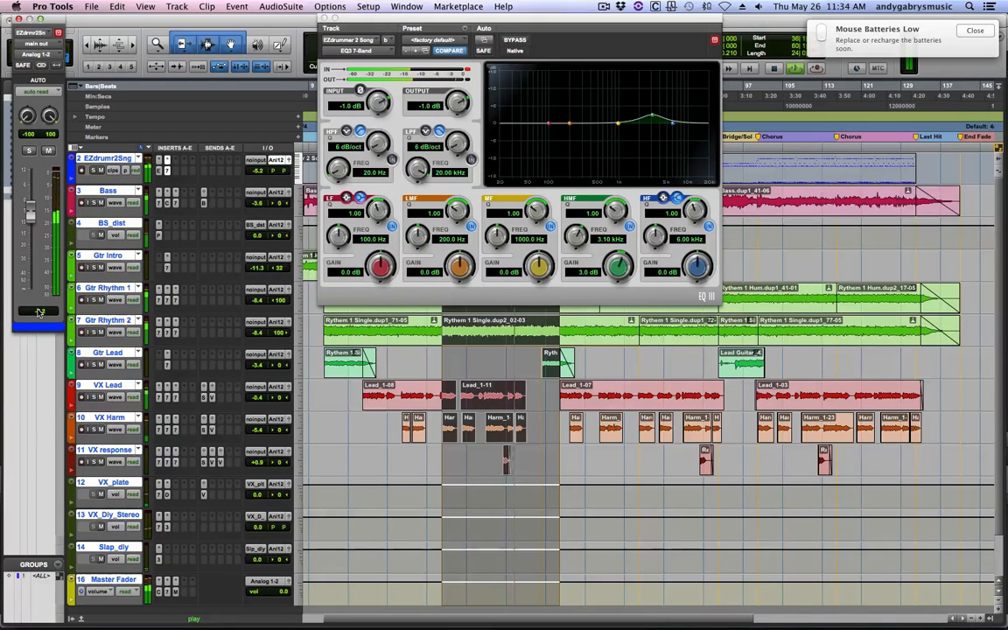
click(471, 70)
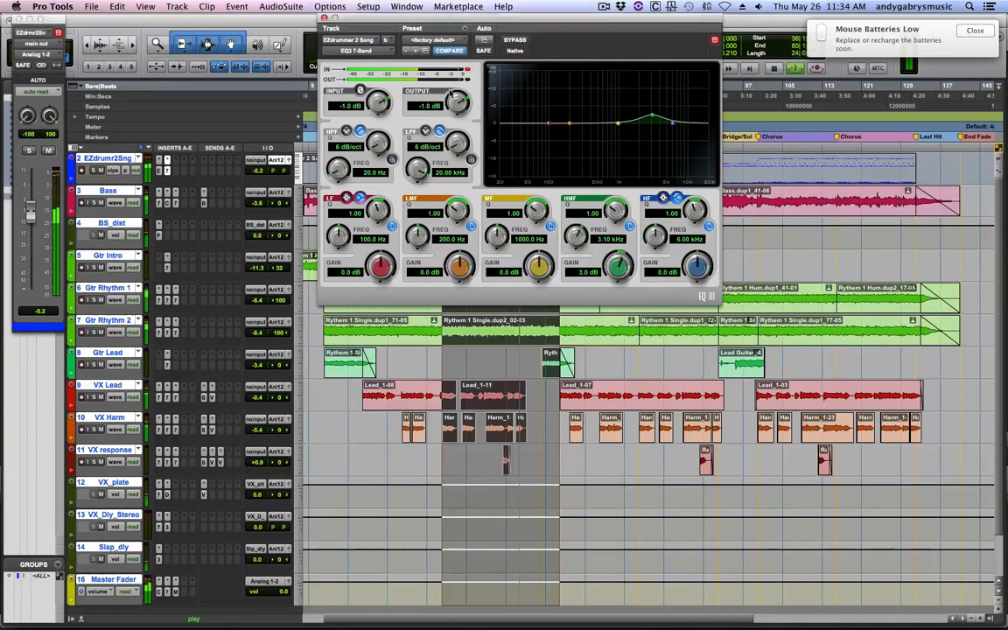
click(343, 105)
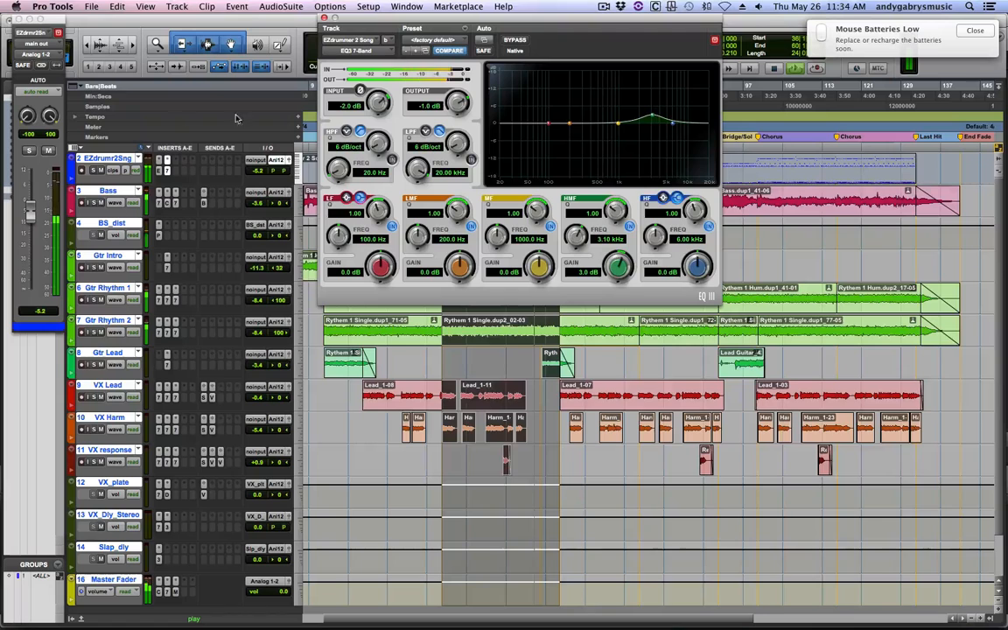
- Set the drum track's volume to -4.2 dB, stop playback and close the EQ window
click(39, 312)
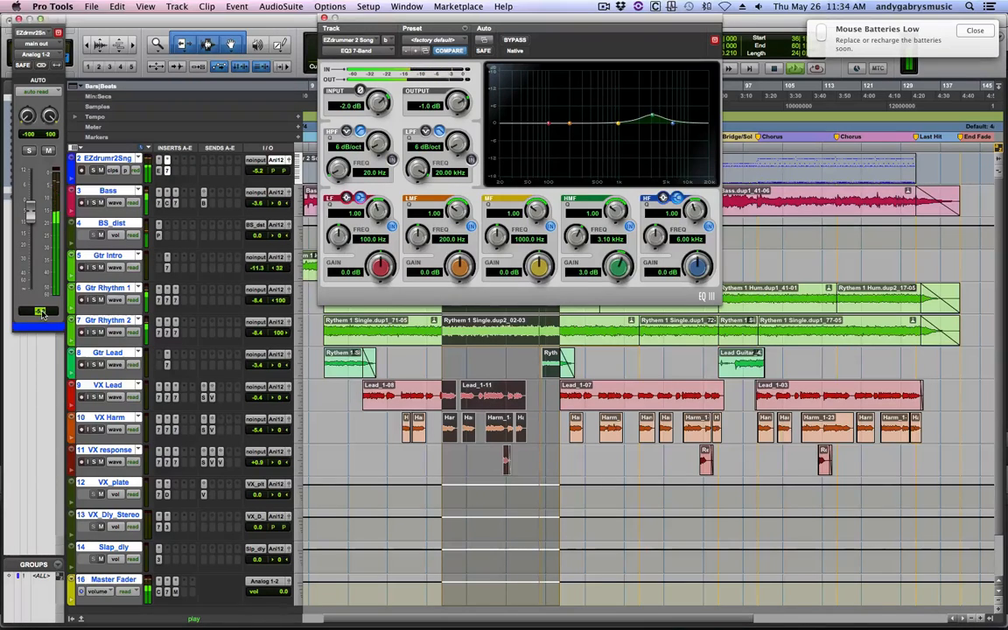
text(-4.2)
key(Return)
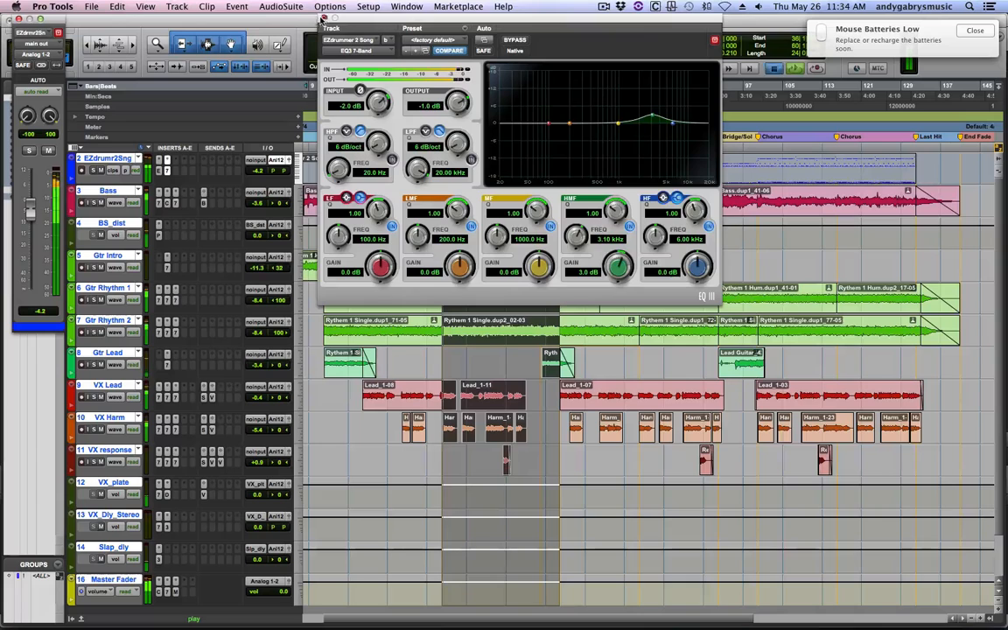
key(super+w)
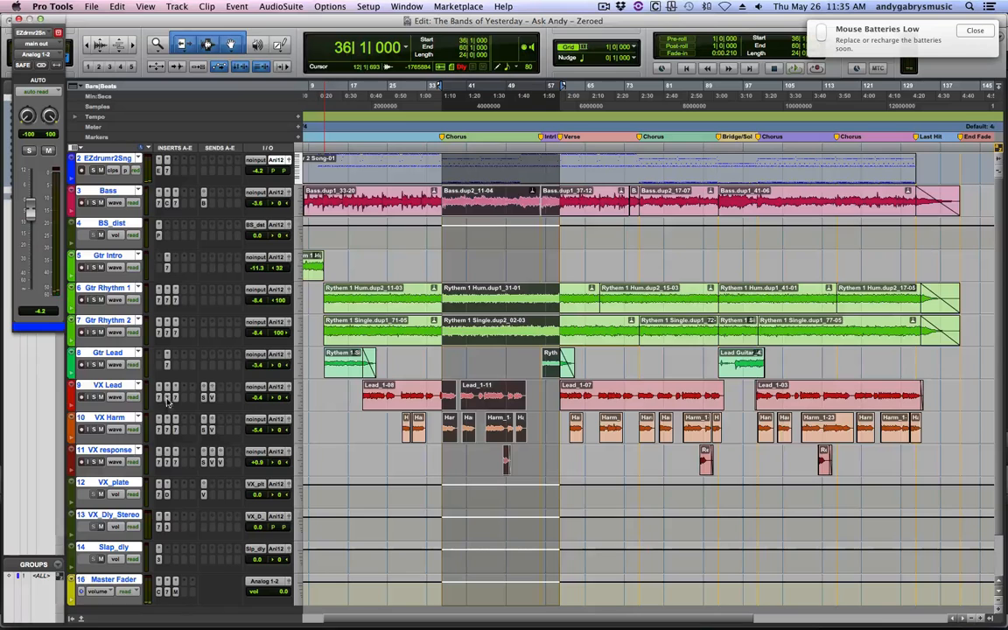
- Play from bar 55 and add Slap_dly and VX_plate sends to the Gtr Lead track
scroll(162, 372, right, 3)
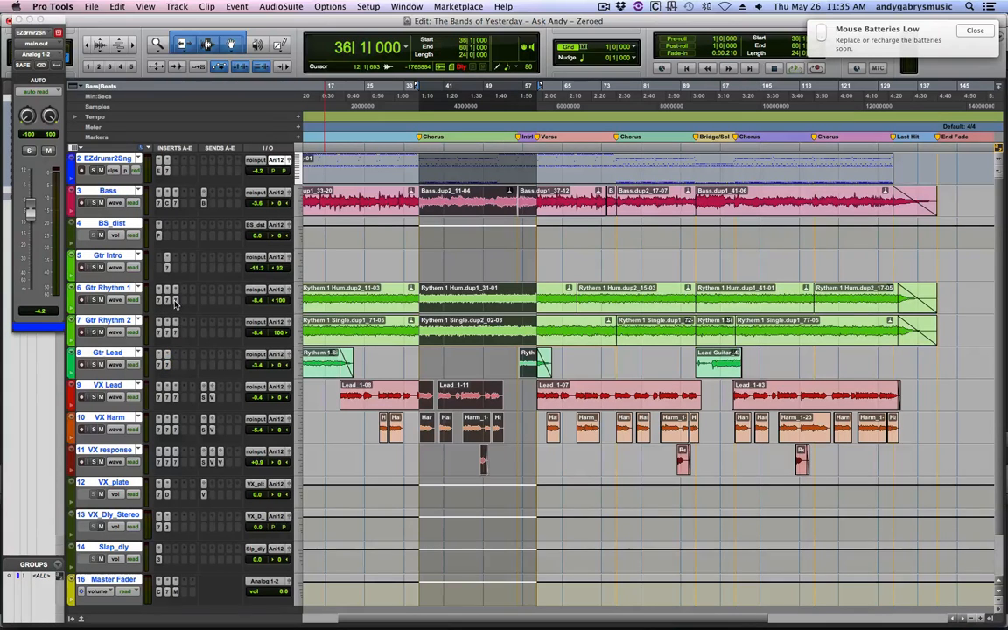
click(516, 359)
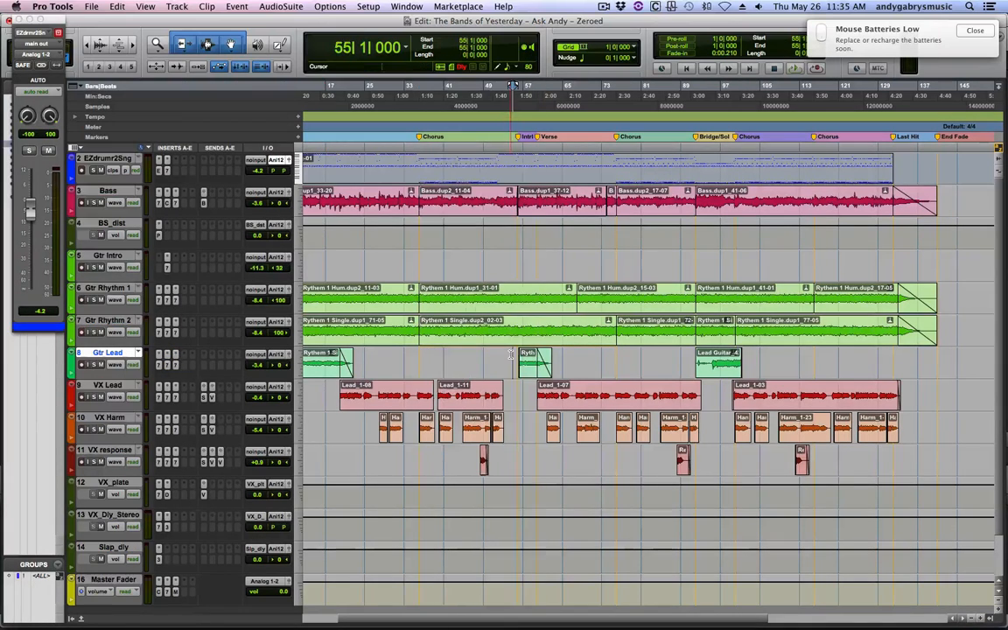
key(space)
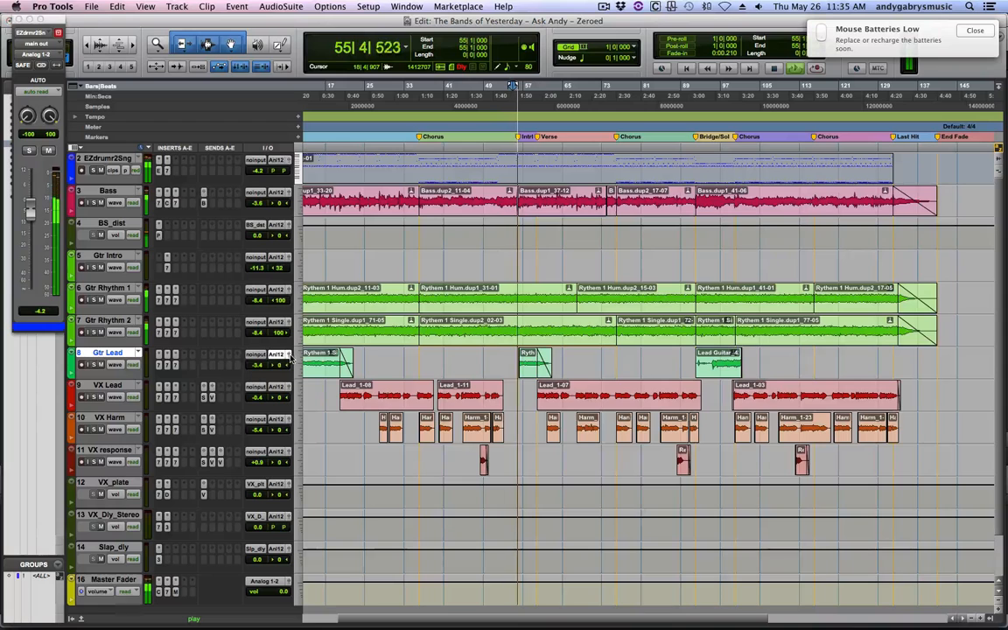
drag(31, 213, 30, 204)
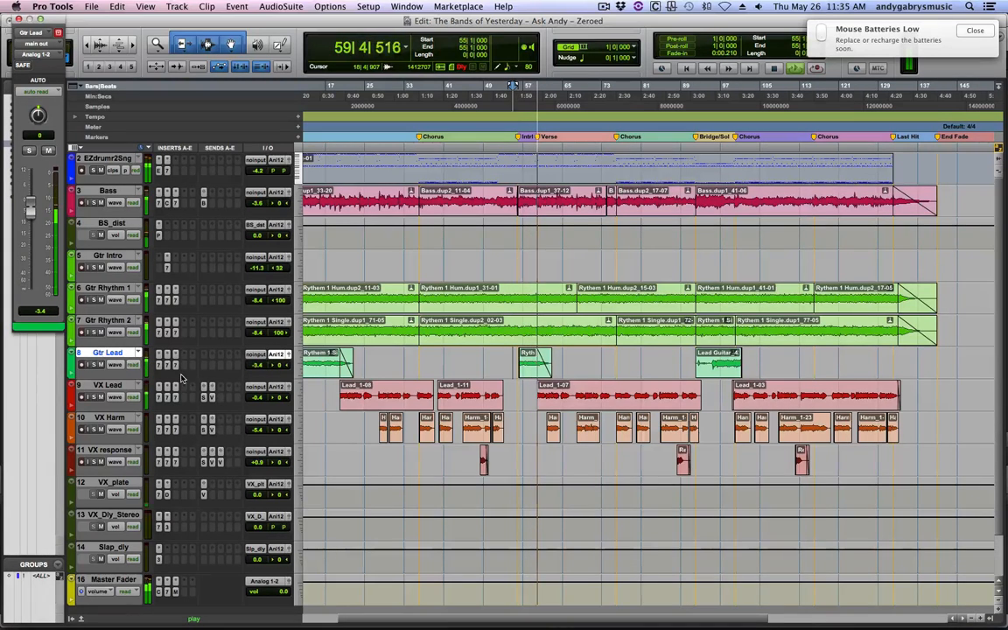
key(space)
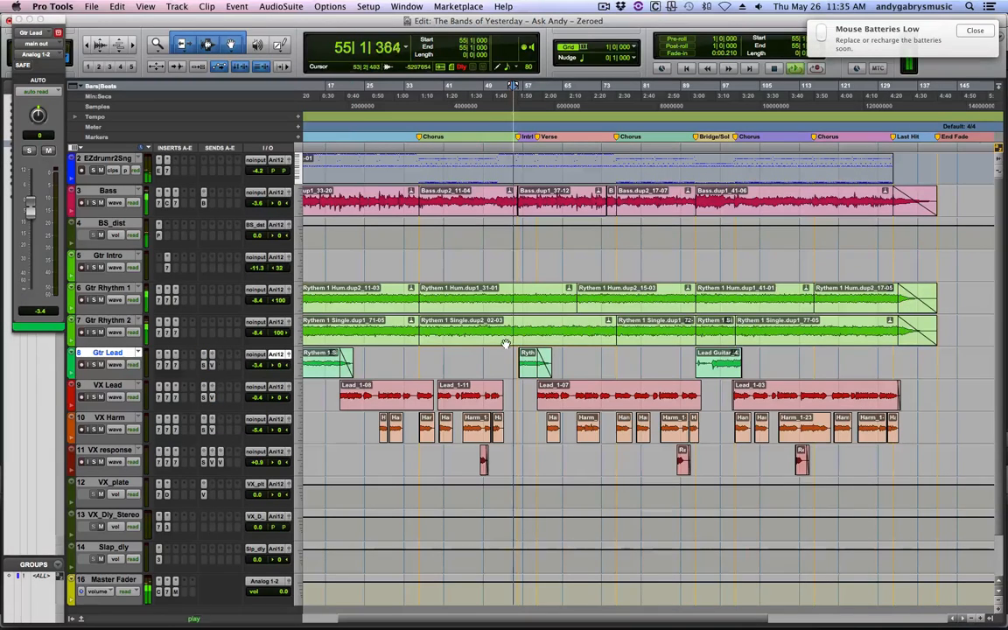
- Play the Gtr Lead clip at bar 56 soloed and try its VX_plate send at -5.2 dB
click(531, 367)
key(space)
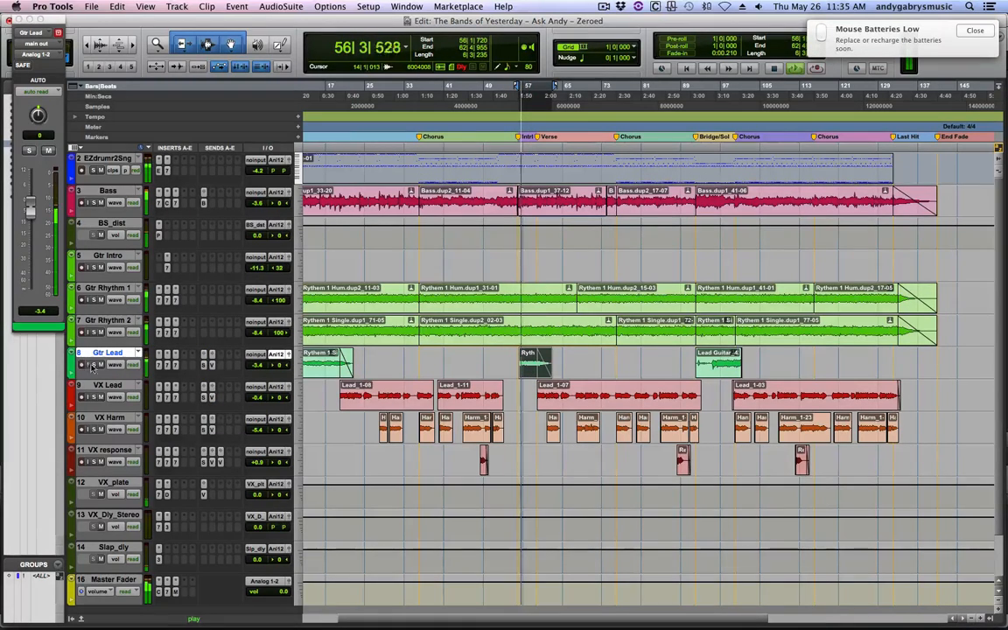
click(93, 364)
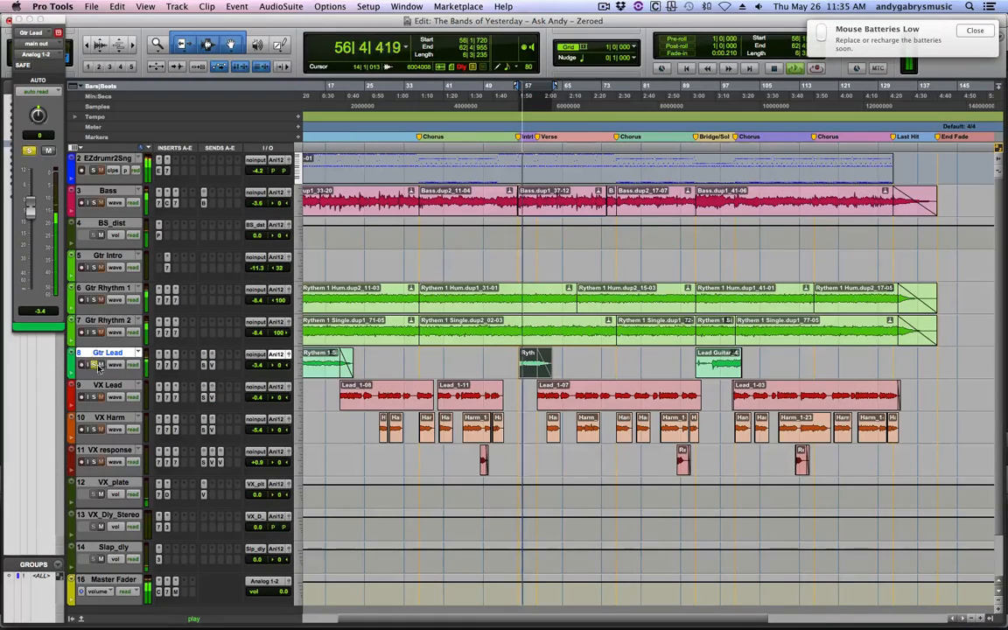
click(205, 367)
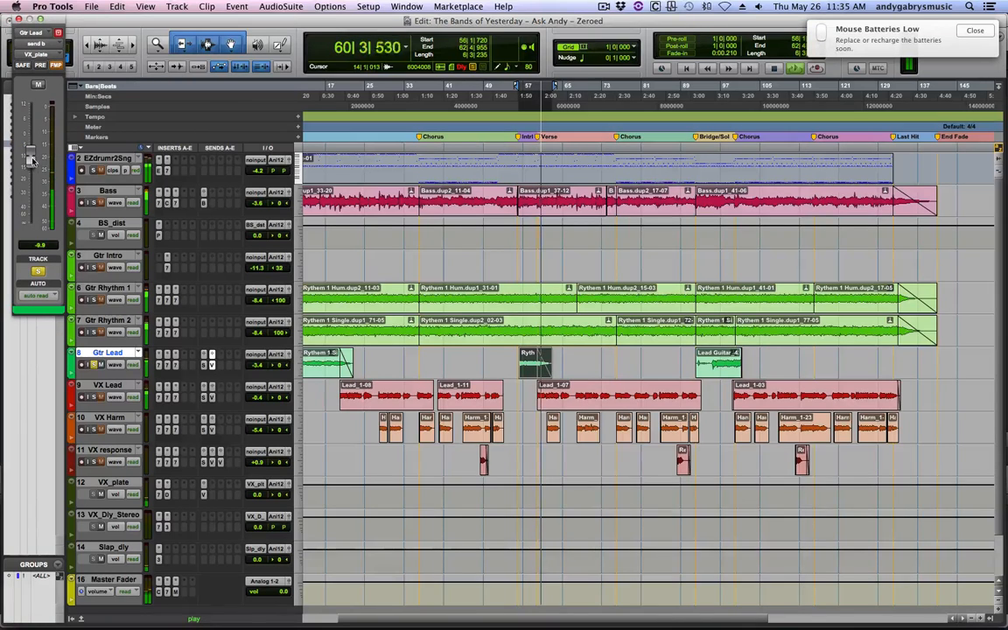
drag(30, 158, 32, 149)
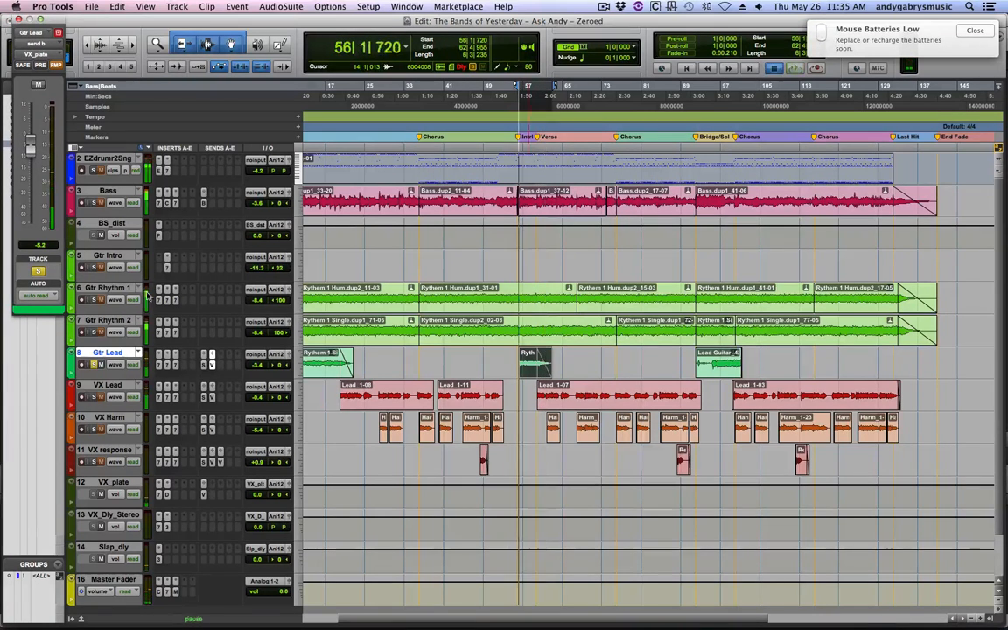
- Open the Gtr Lead track's EQ and set its Slap_dly send to -14.0 dB
click(168, 363)
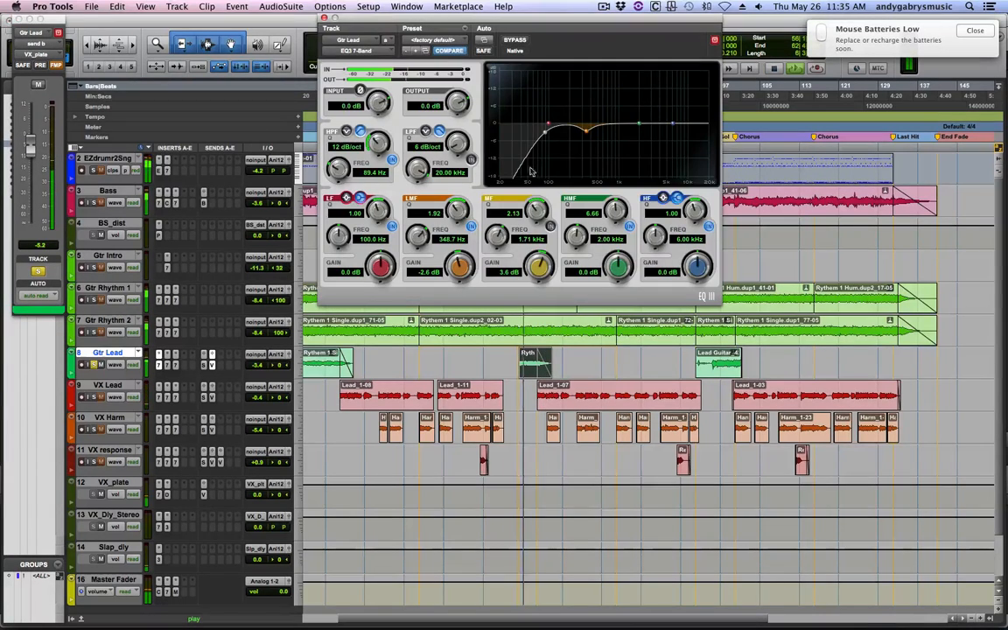
click(203, 354)
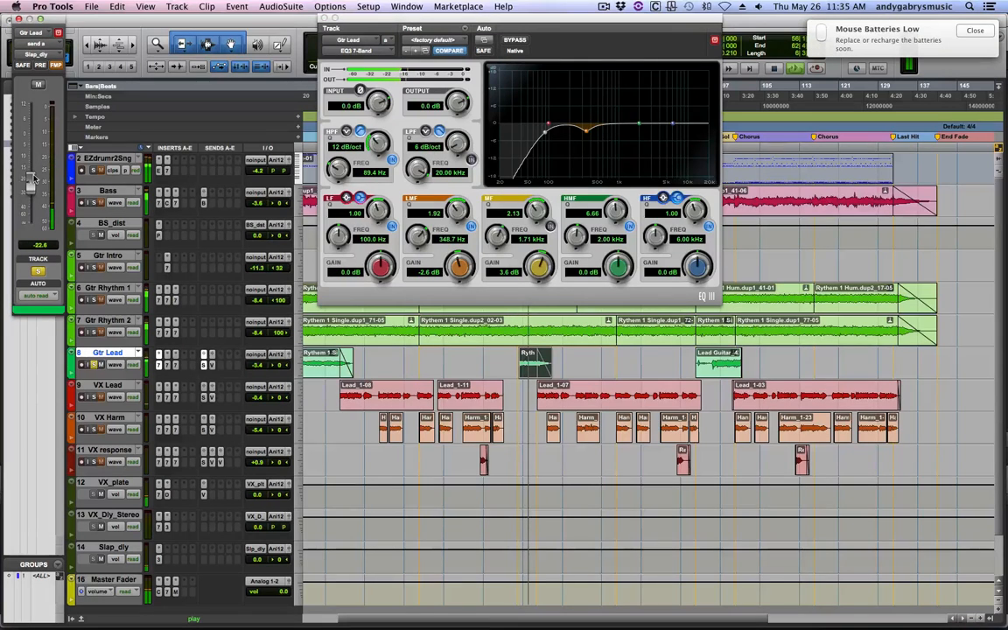
mouse_move(31, 182)
mouse_down()
mouse_move(31, 157)
mouse_move(34, 194)
mouse_move(33, 140)
mouse_move(35, 168)
mouse_up()
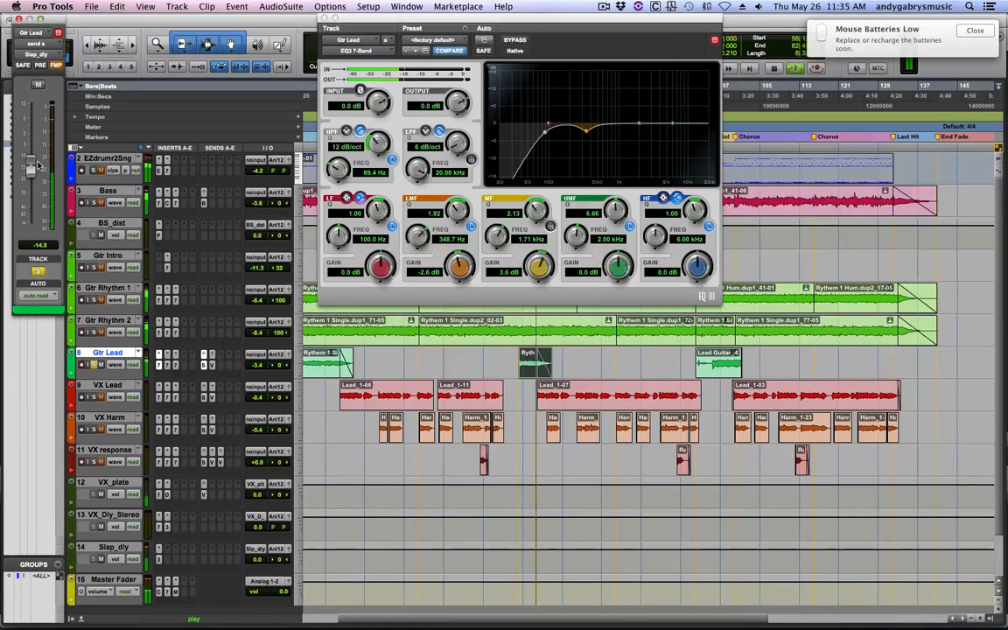
- Stop playback and remove the VX_plate send from the Gtr Lead track
click(211, 364)
key(space)
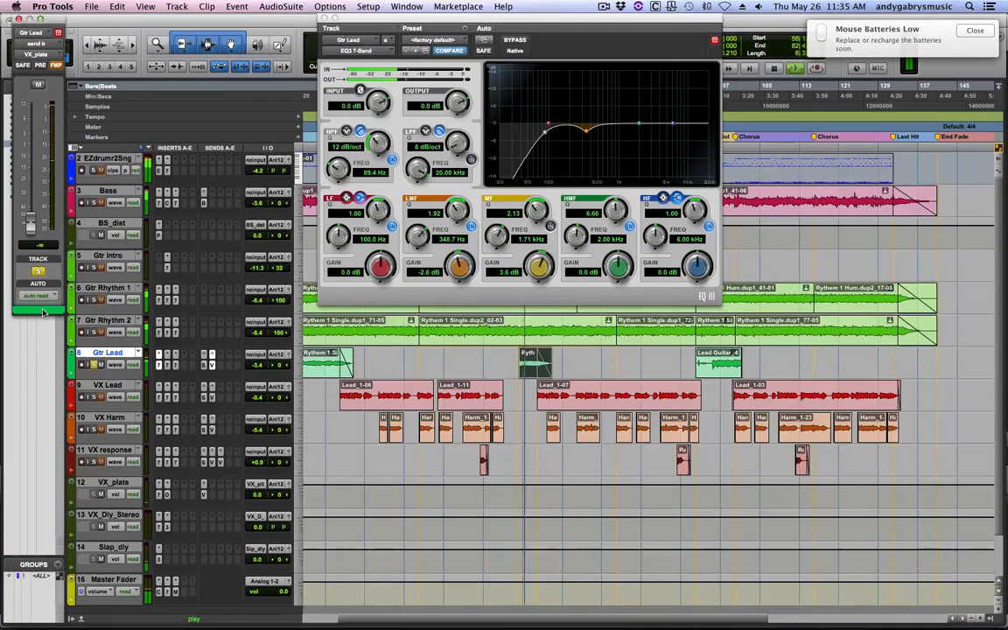
click(212, 360)
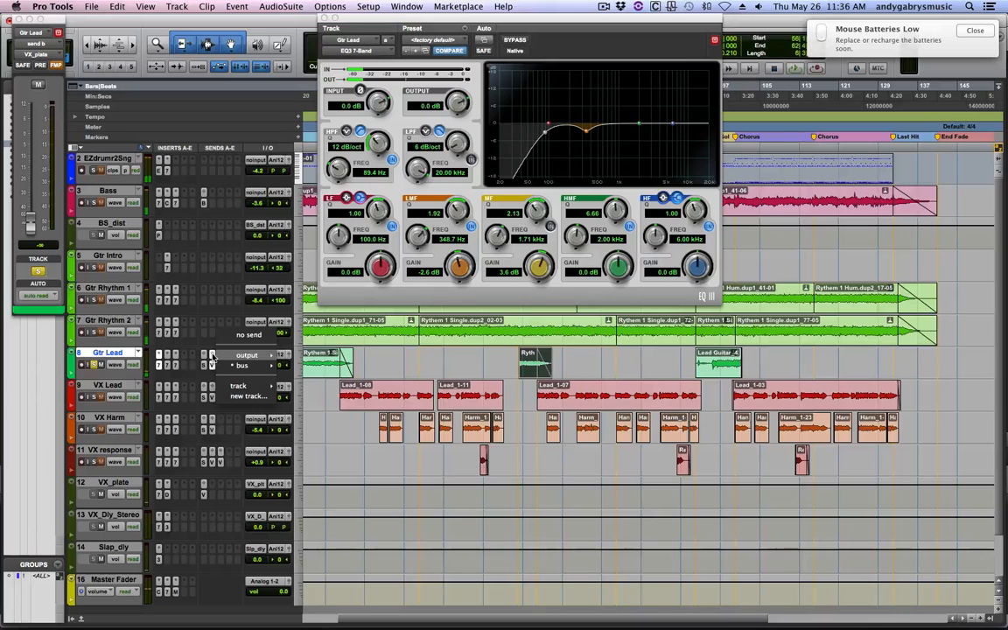
click(254, 335)
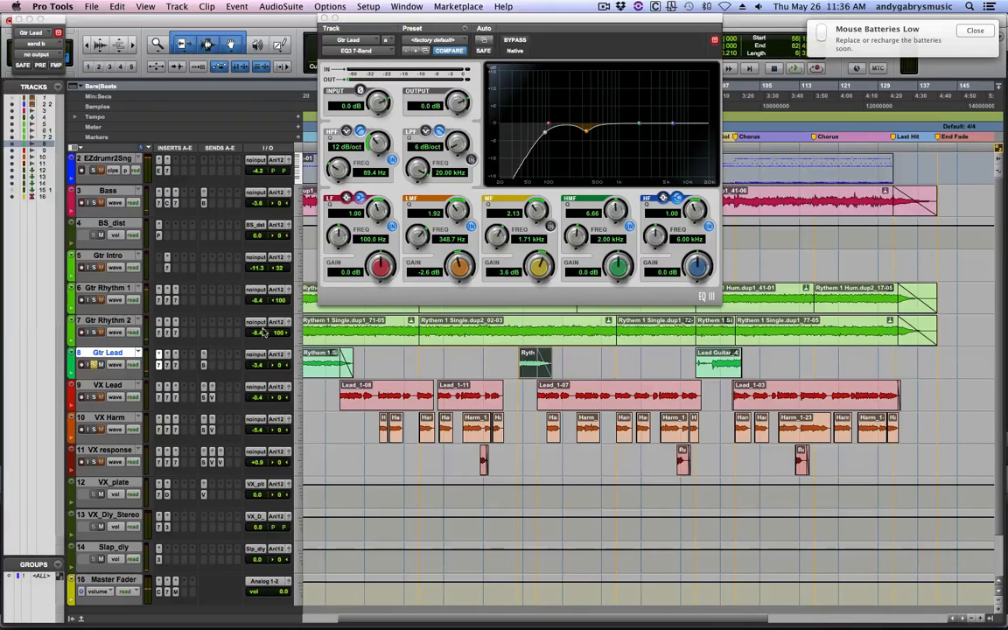
- In the Gtr Lead track's third EQ, set the MF band to 4.25 kHz, Q 0.86 and 4.2 dB gain while playing, and unsolo the track
click(166, 367)
click(160, 368)
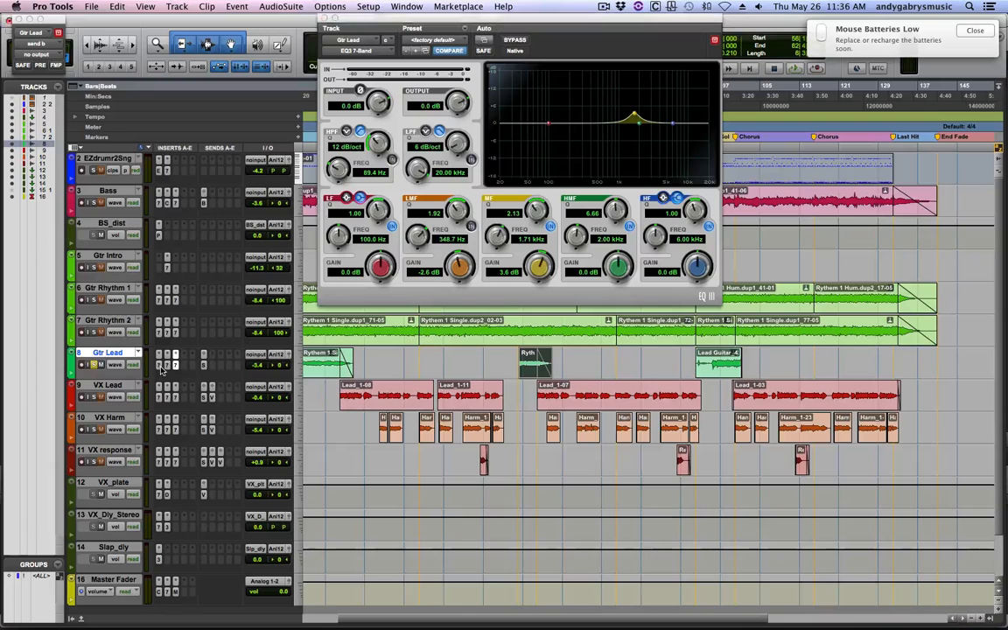
click(160, 368)
click(167, 368)
click(176, 368)
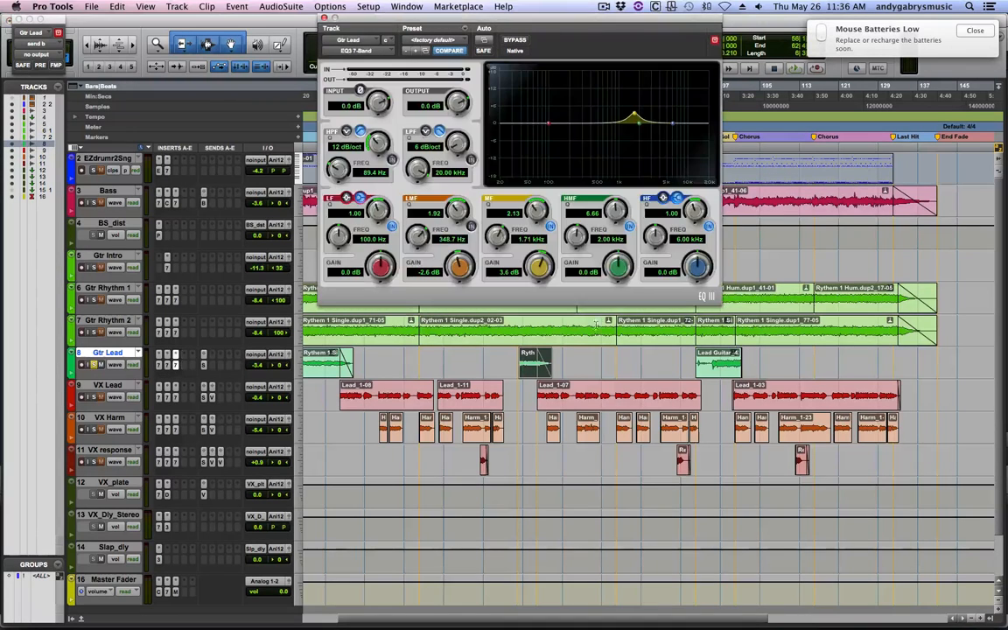
key(space)
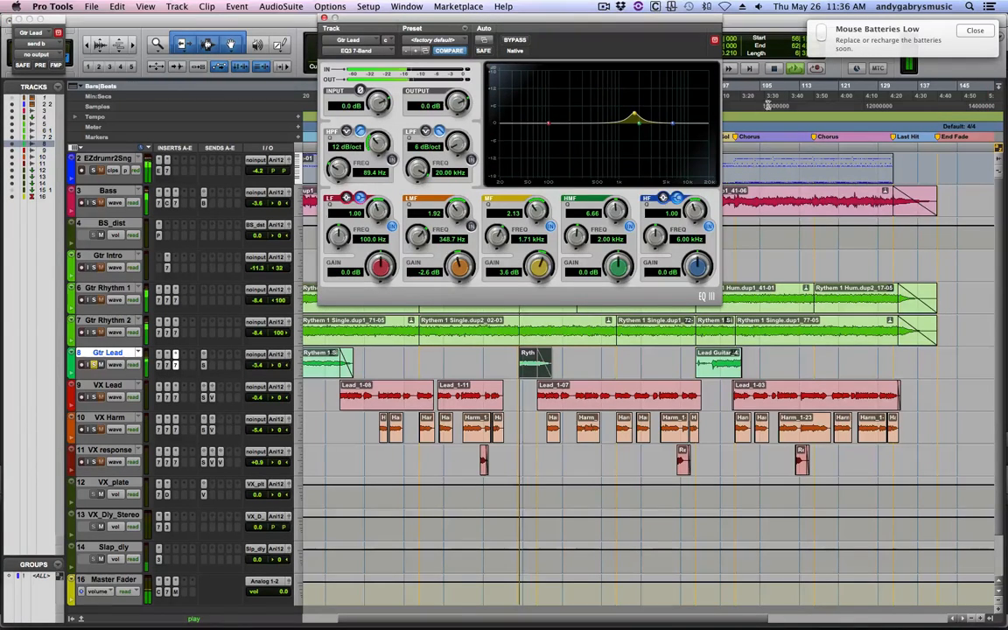
drag(635, 116, 663, 115)
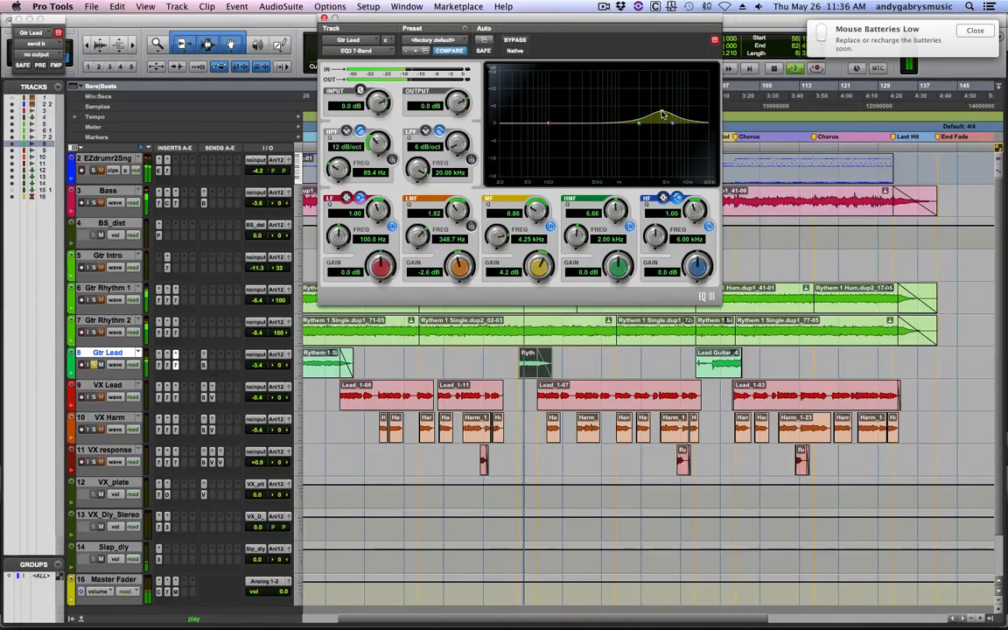
click(97, 365)
key(space)
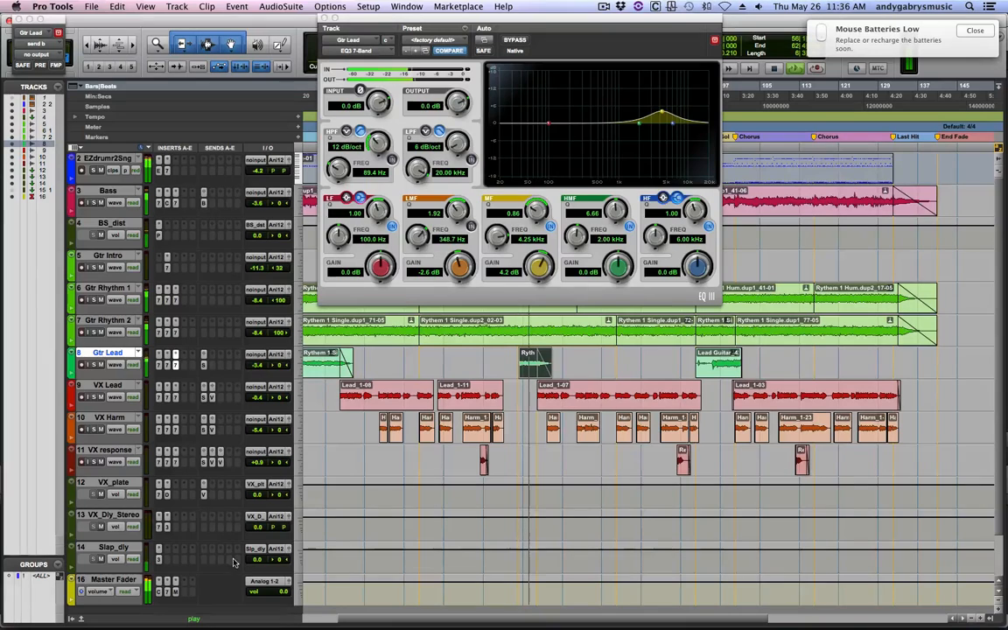
- Examine the Master Fader's Maxim limiter, EQ and compressor during playback, and replay from bar 55
click(175, 590)
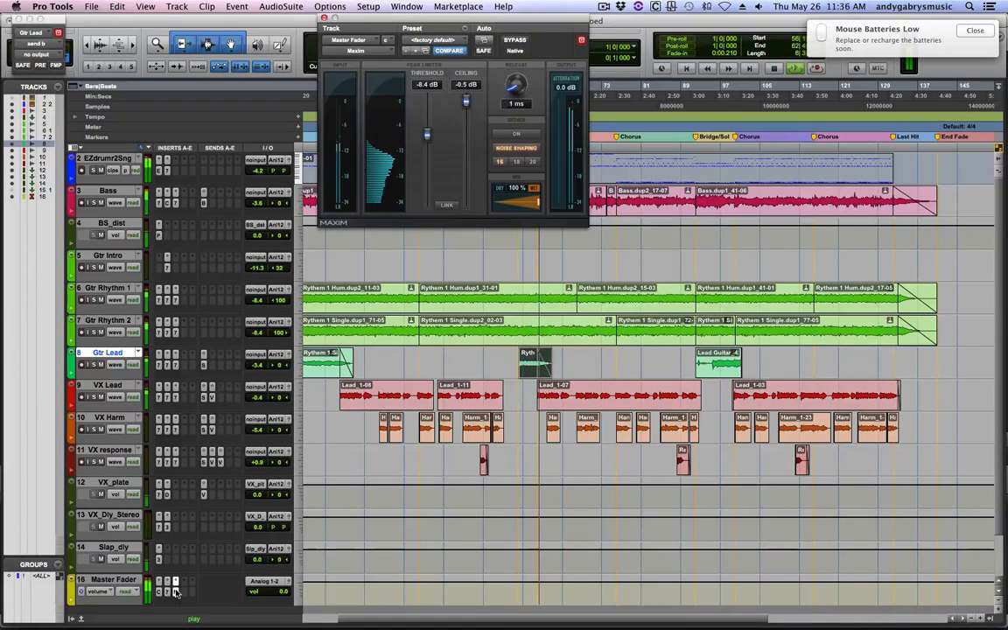
click(164, 593)
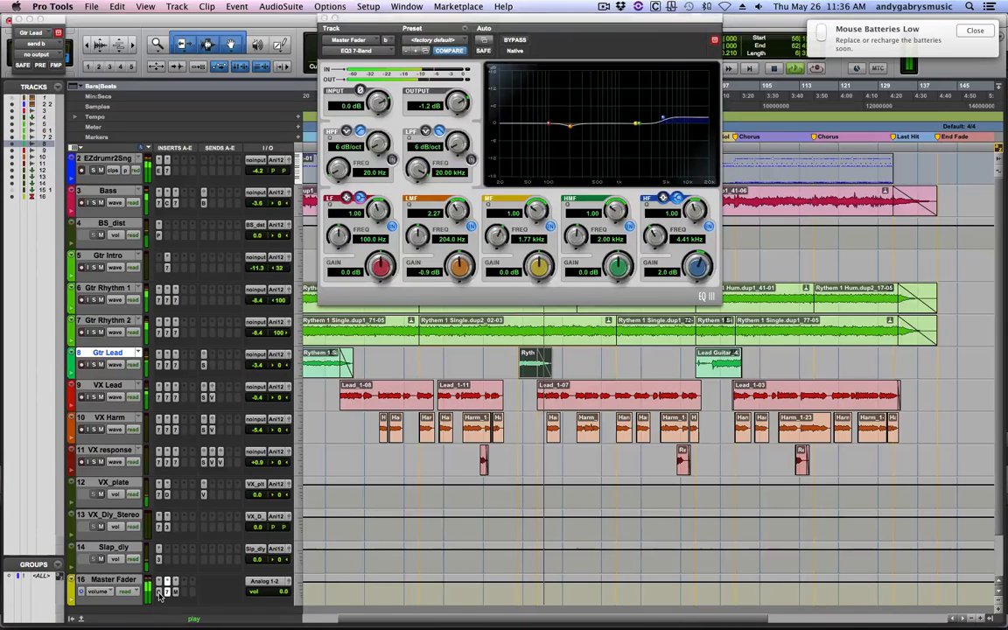
click(158, 595)
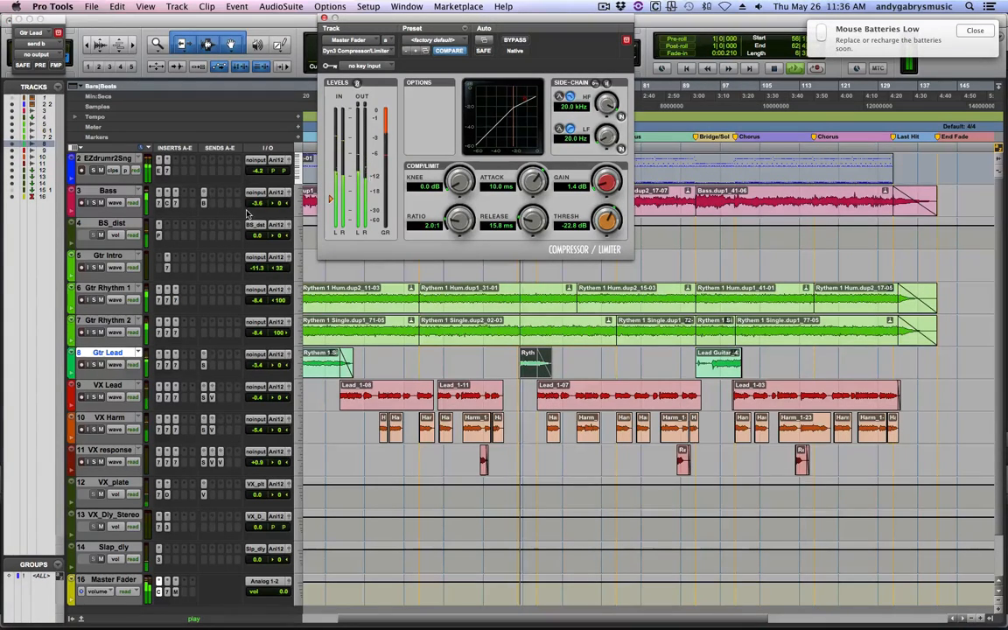
click(514, 354)
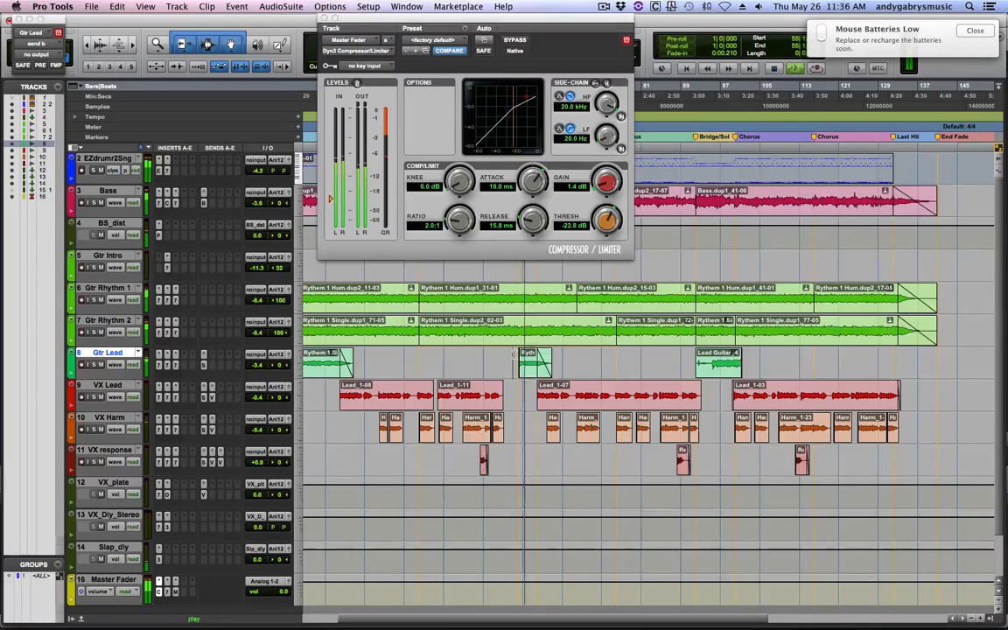
- Set the Bass EQ's LF band to 139.9 Hz, Q 3.35 and -5.2 dB gain, and close the EQ window
click(159, 204)
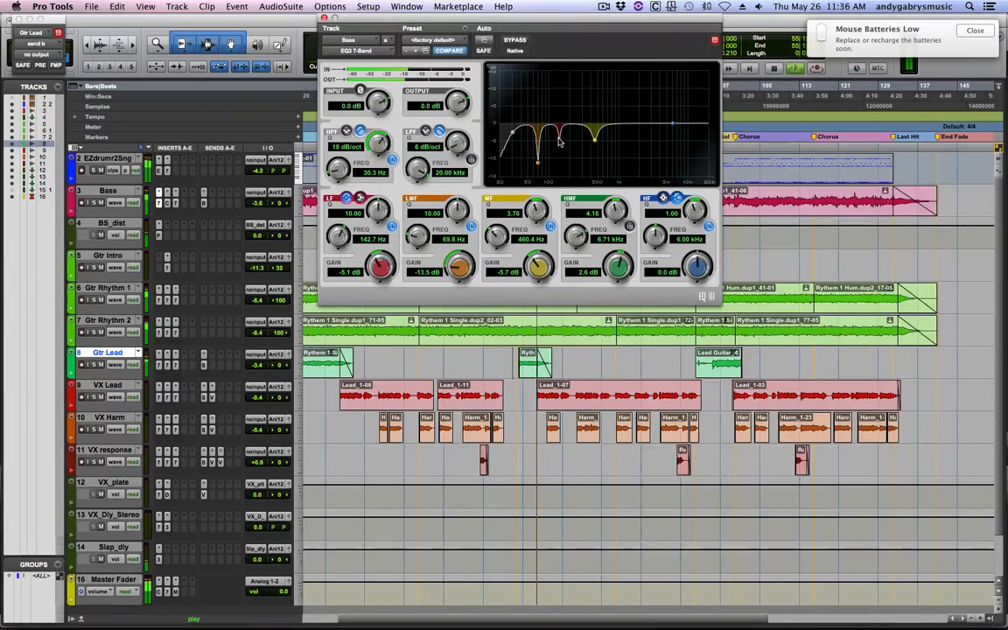
drag(560, 141, 566, 94)
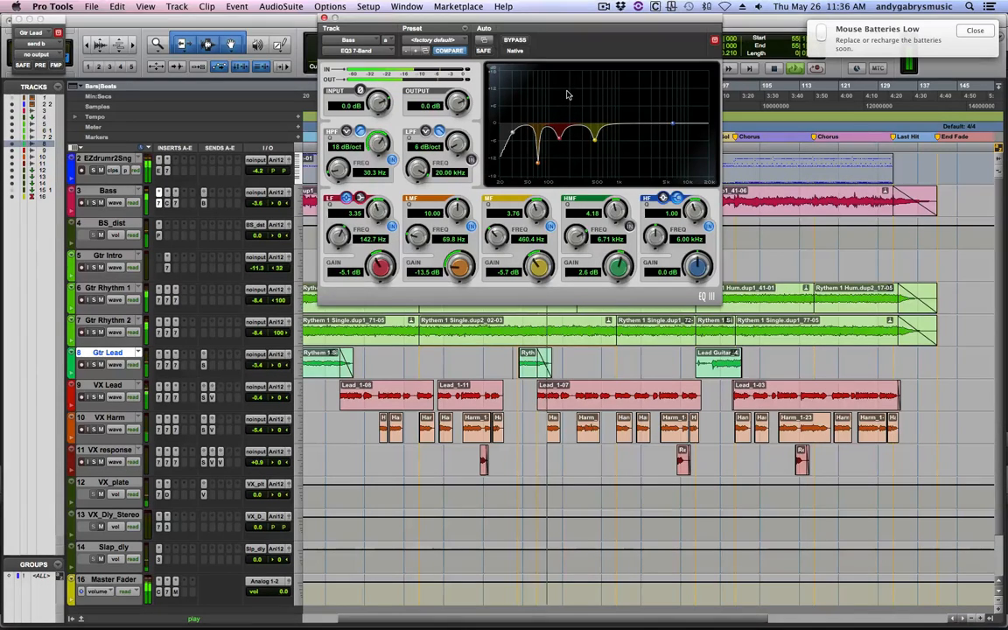
drag(559, 139, 560, 141)
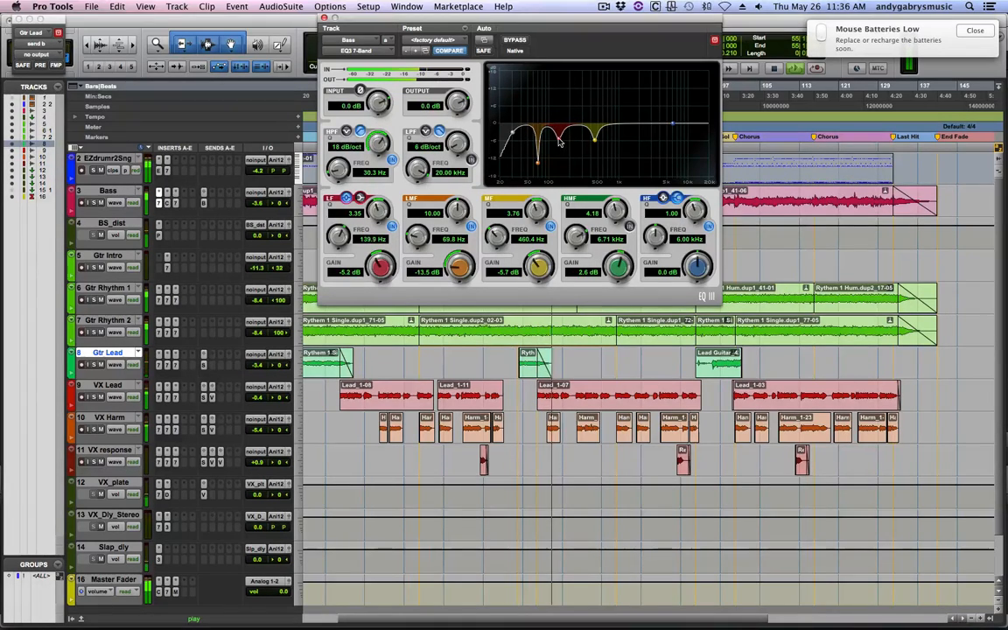
click(325, 17)
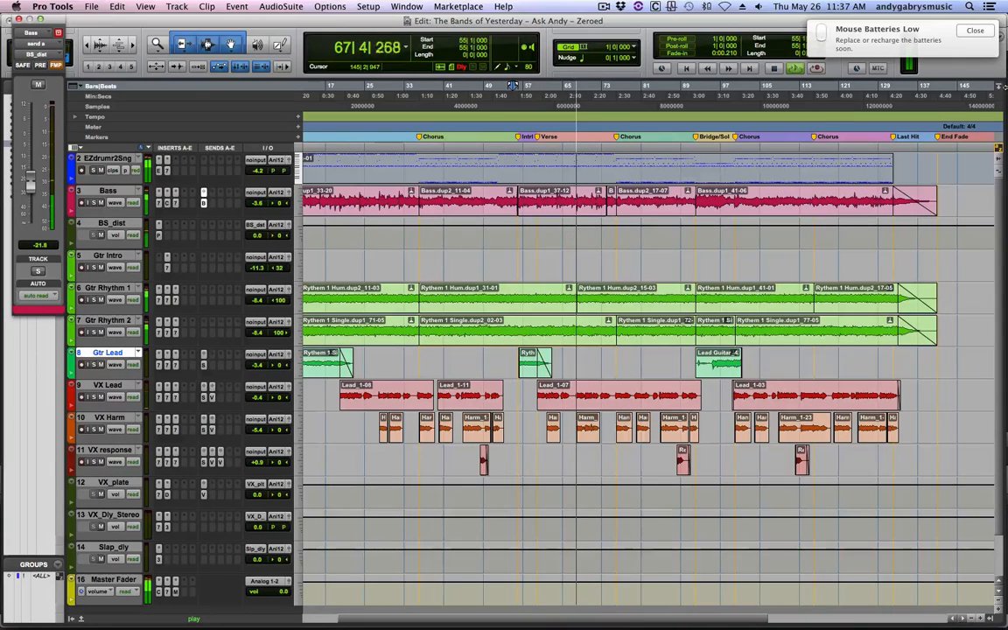
- Stop playback, dismiss the mouse battery notification and select the song from bar 4 to bar 142 across all tracks
key(space)
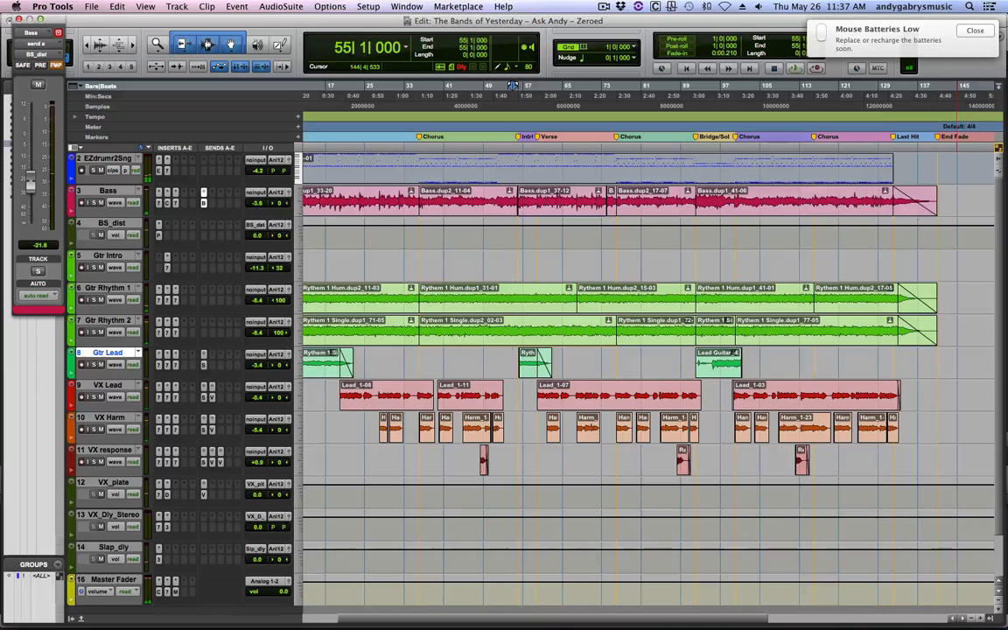
click(975, 30)
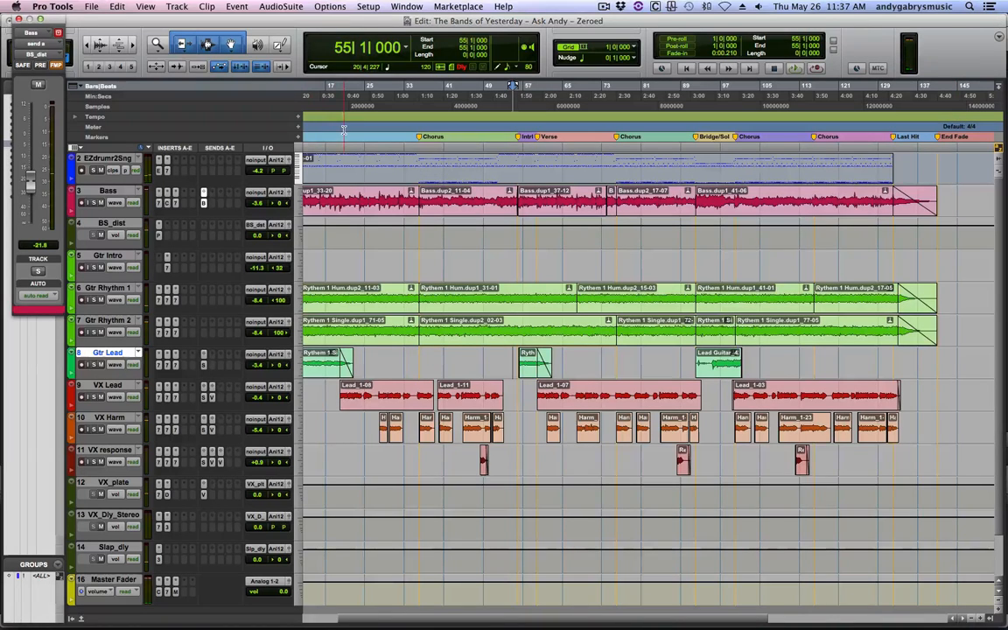
scroll(343, 127, left, 3)
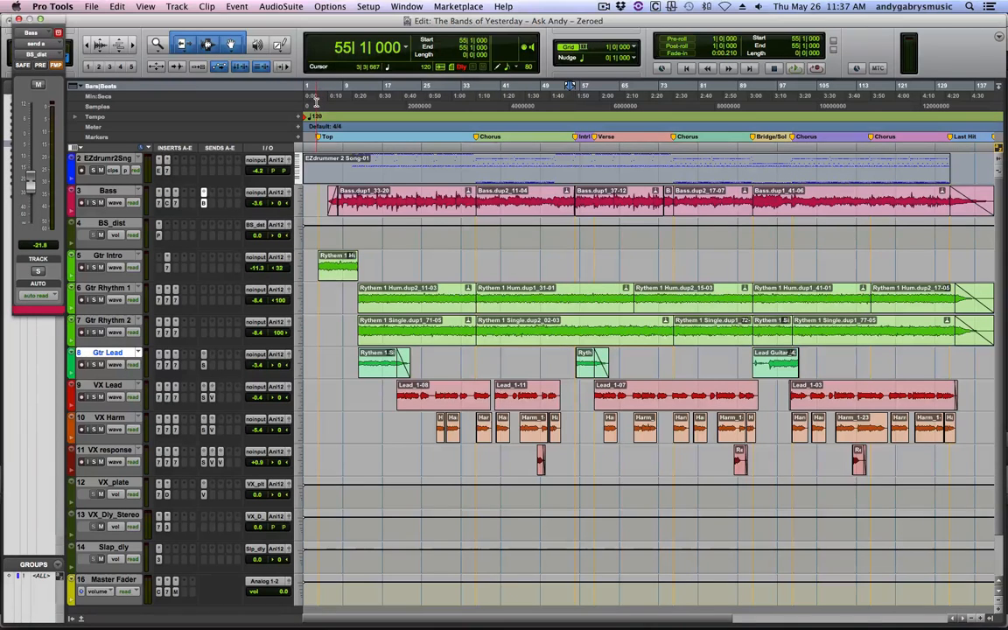
drag(315, 100, 900, 230)
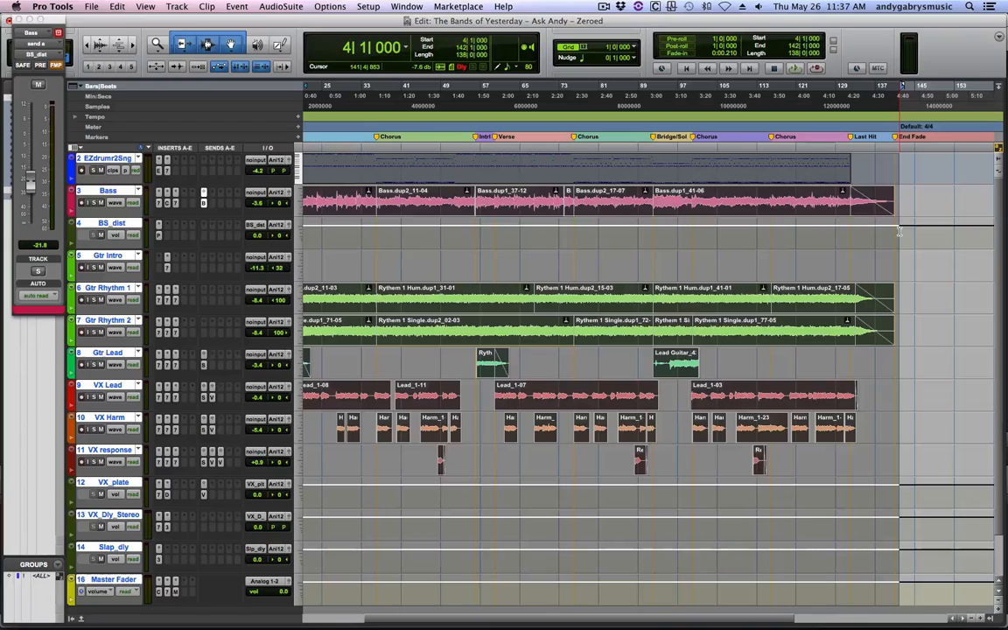